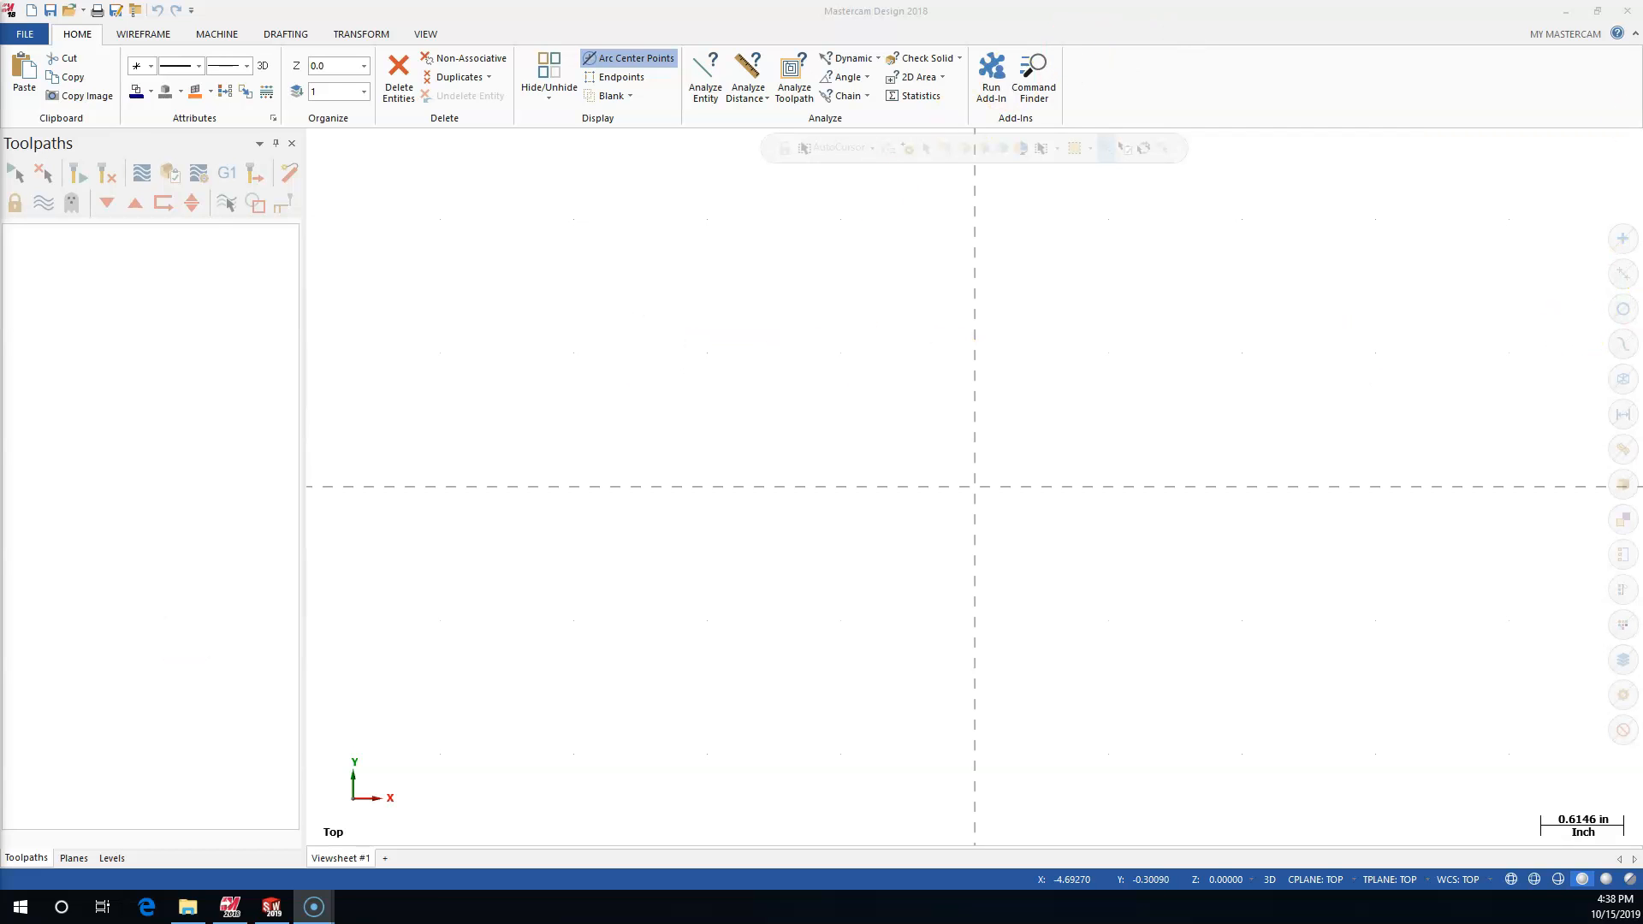
Examine the Generic Haas 3X Mill.pst file in the shared Mcam2018 mill Posts folder and minimize the folder window
drag(0, 9, 619, 232)
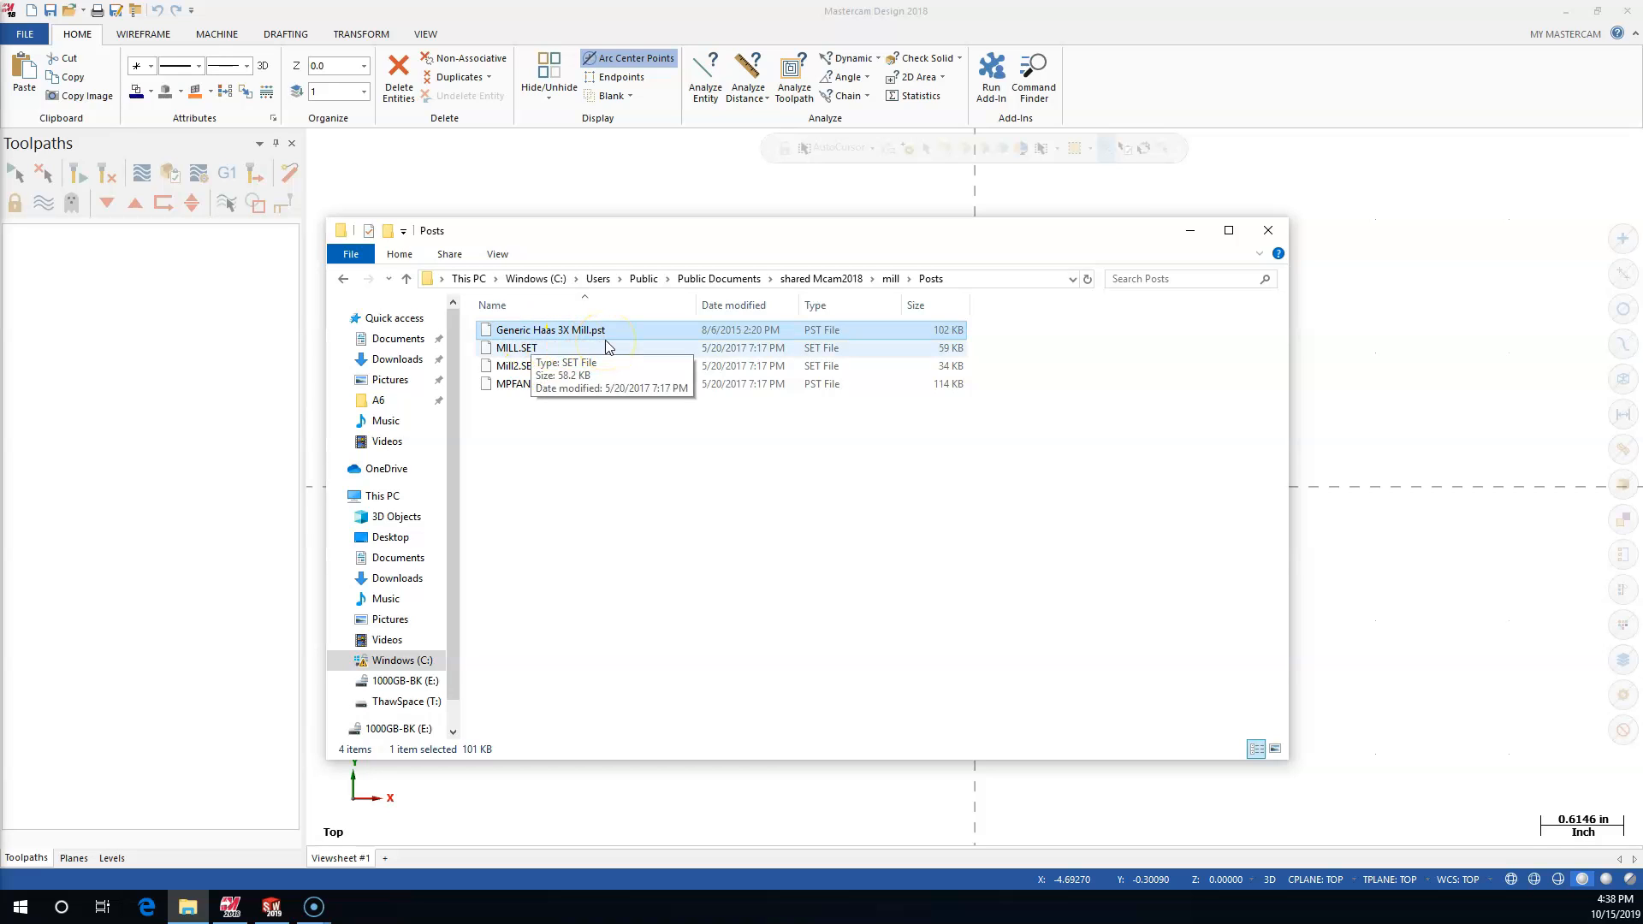
click(1189, 230)
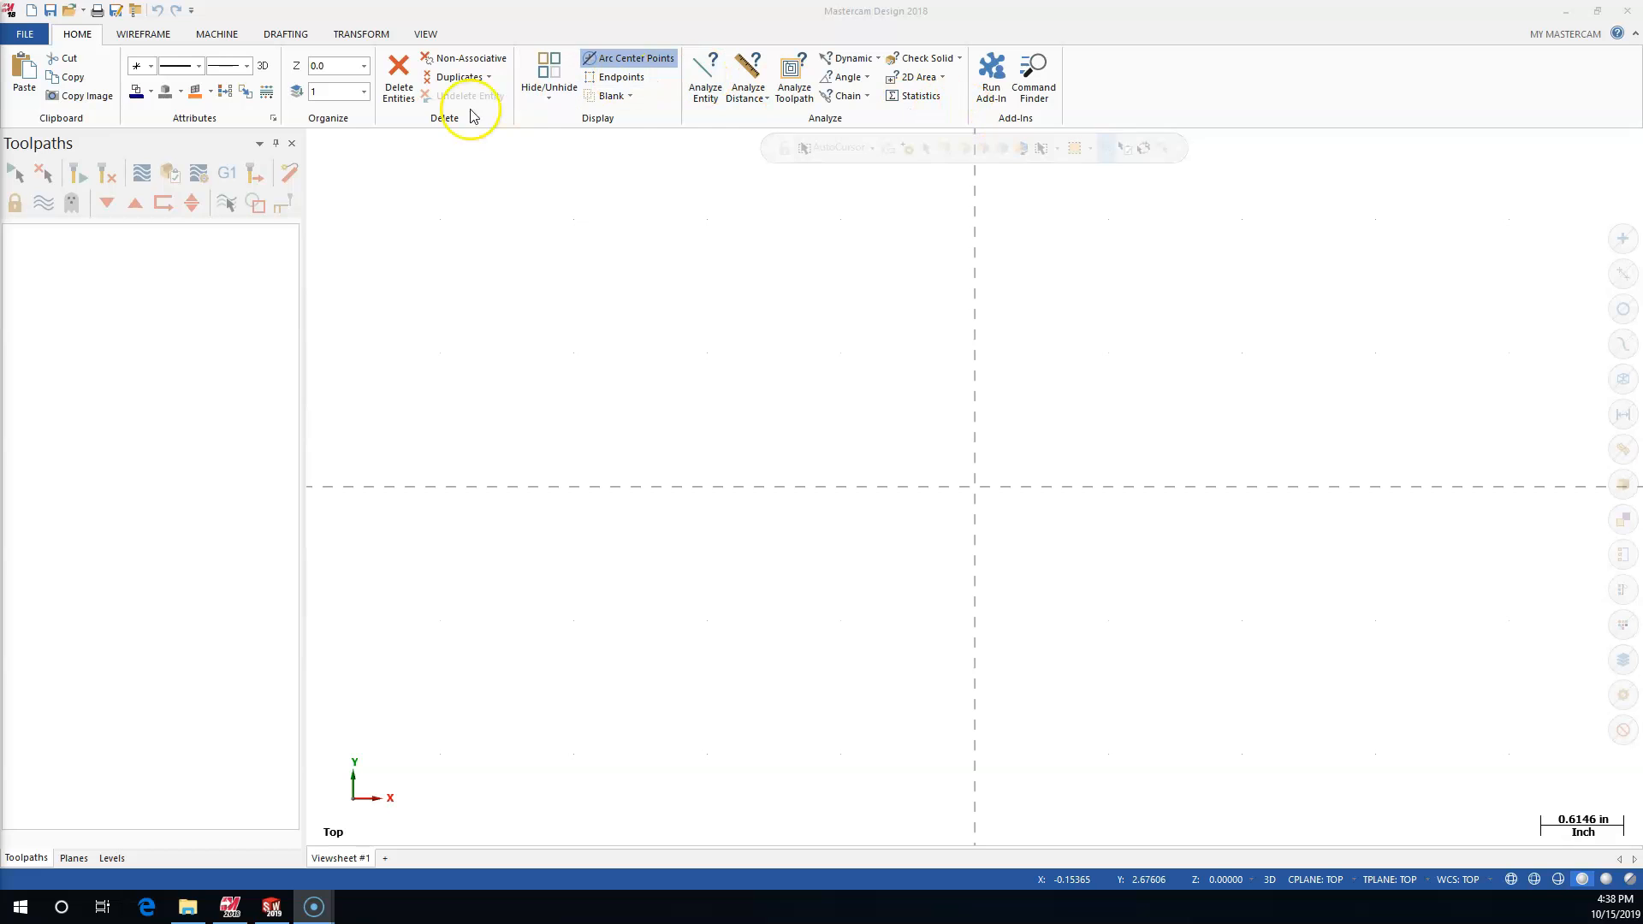
Open the existing default control definition file from the CNC_MACHINES folder
click(214, 38)
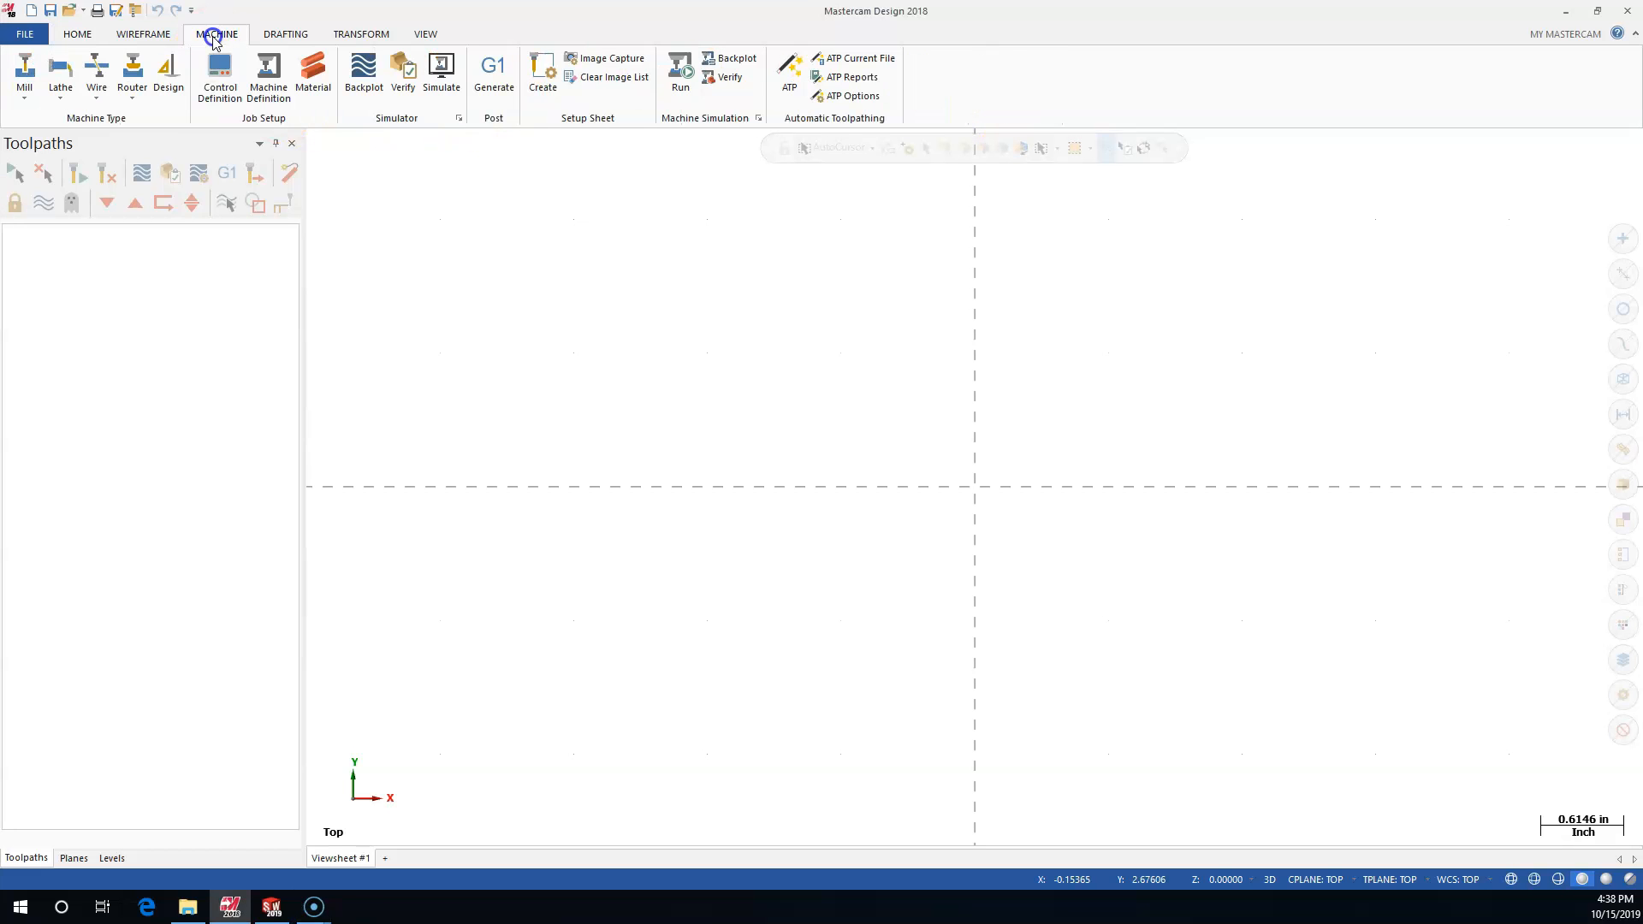
click(229, 79)
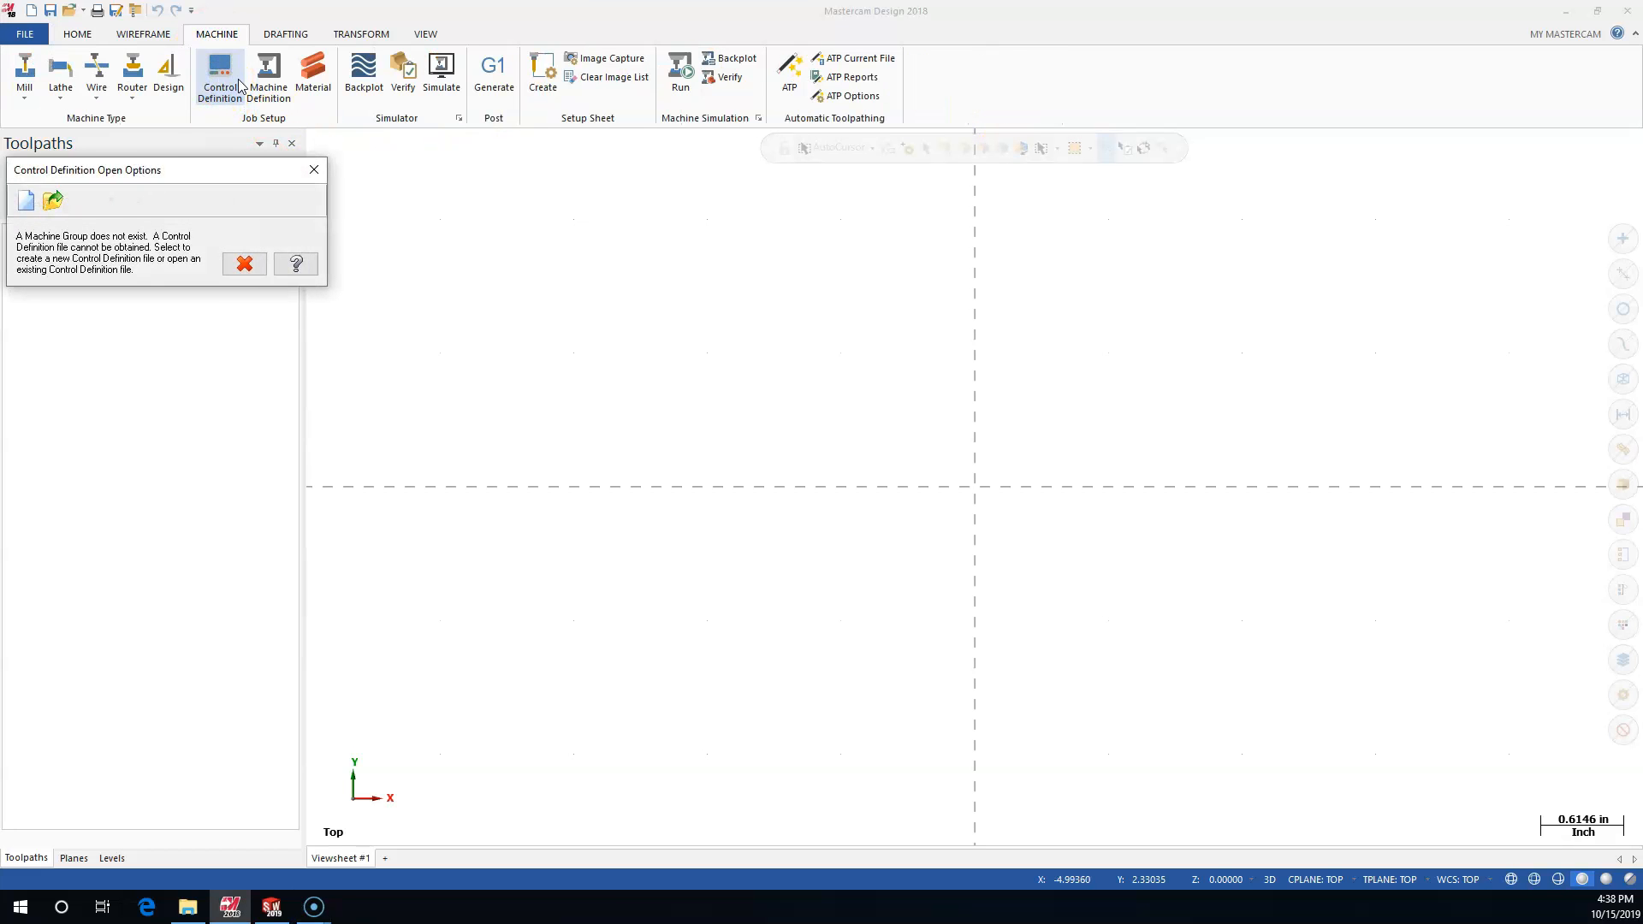
click(53, 200)
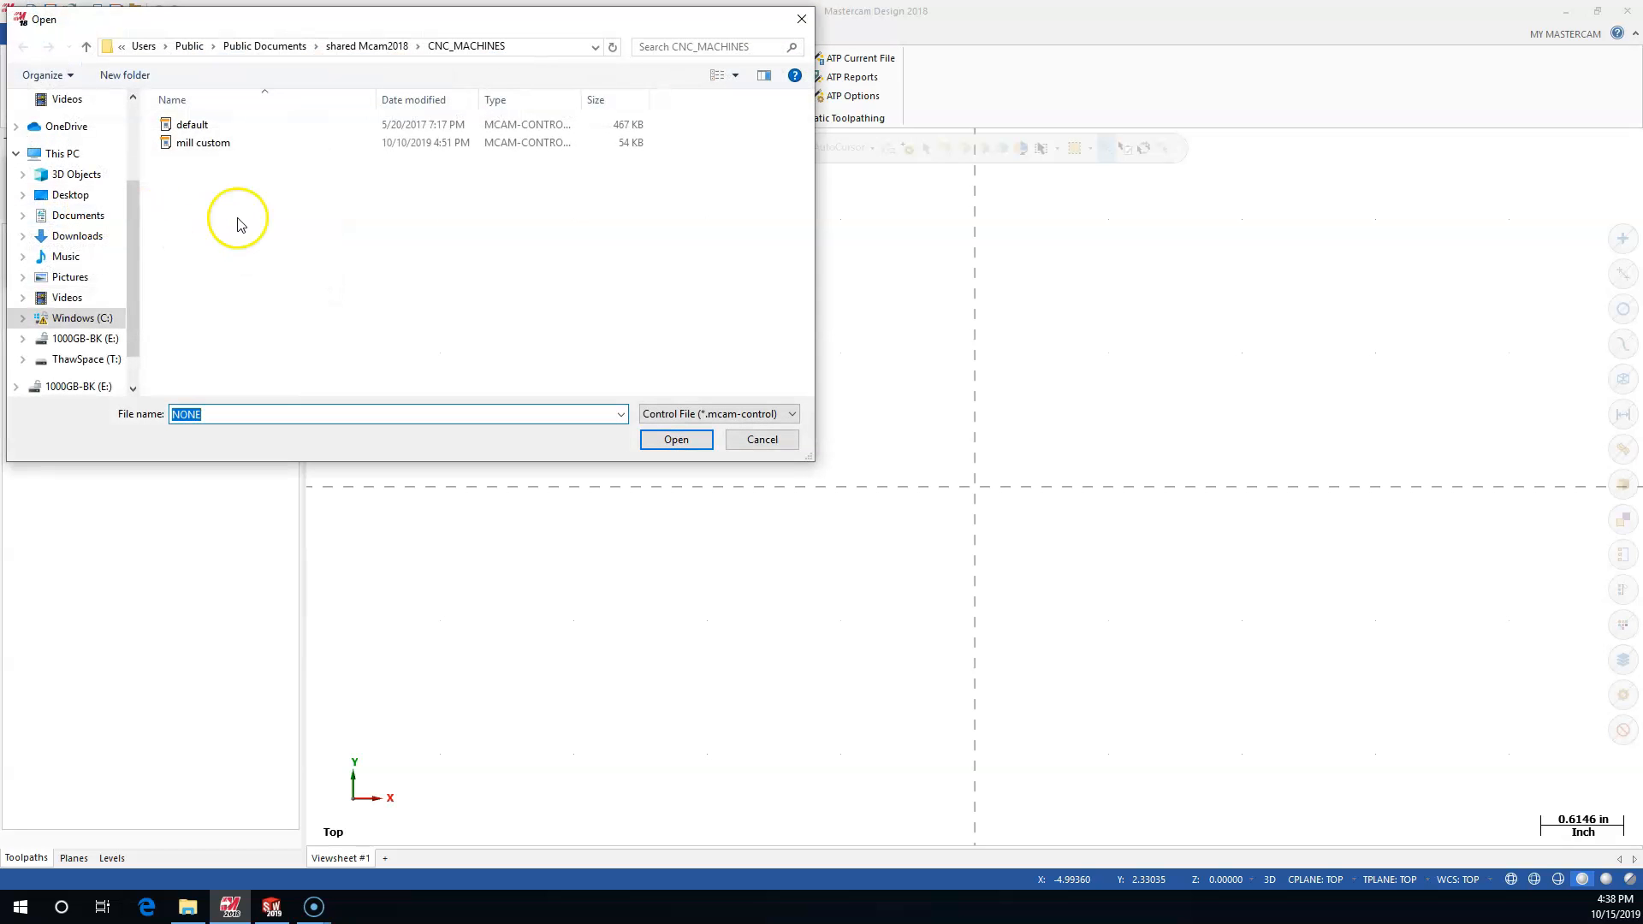
click(192, 124)
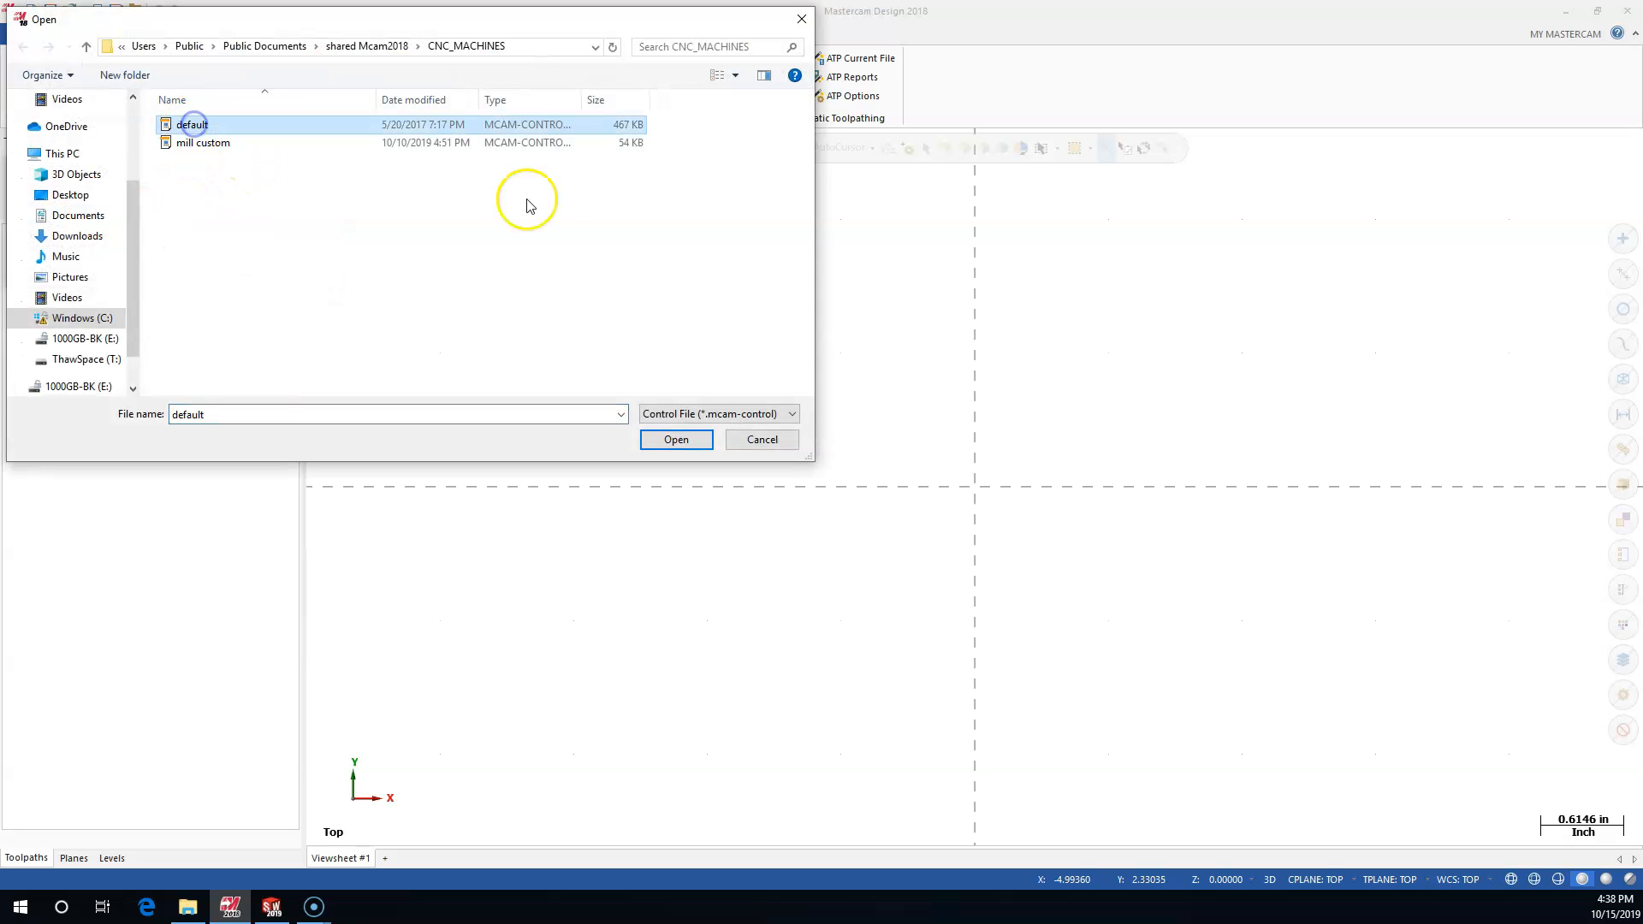
click(678, 439)
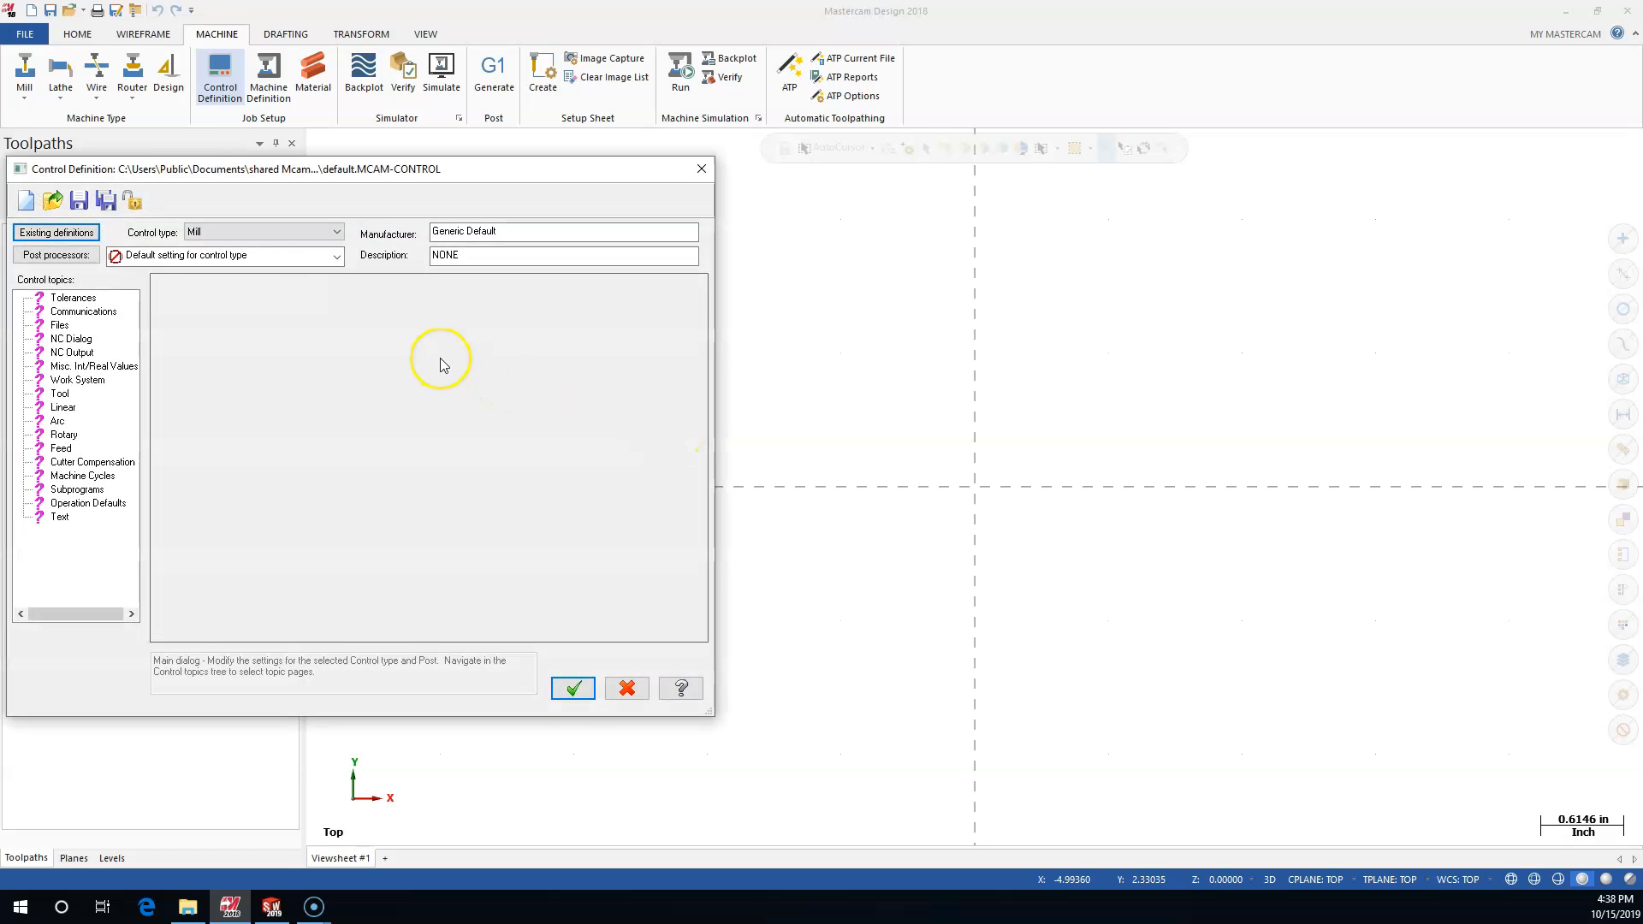
Try to add Generic Haas 3X Mill.pst to the control definition's post list, and close the control definition without saving
click(32, 257)
click(177, 401)
click(212, 210)
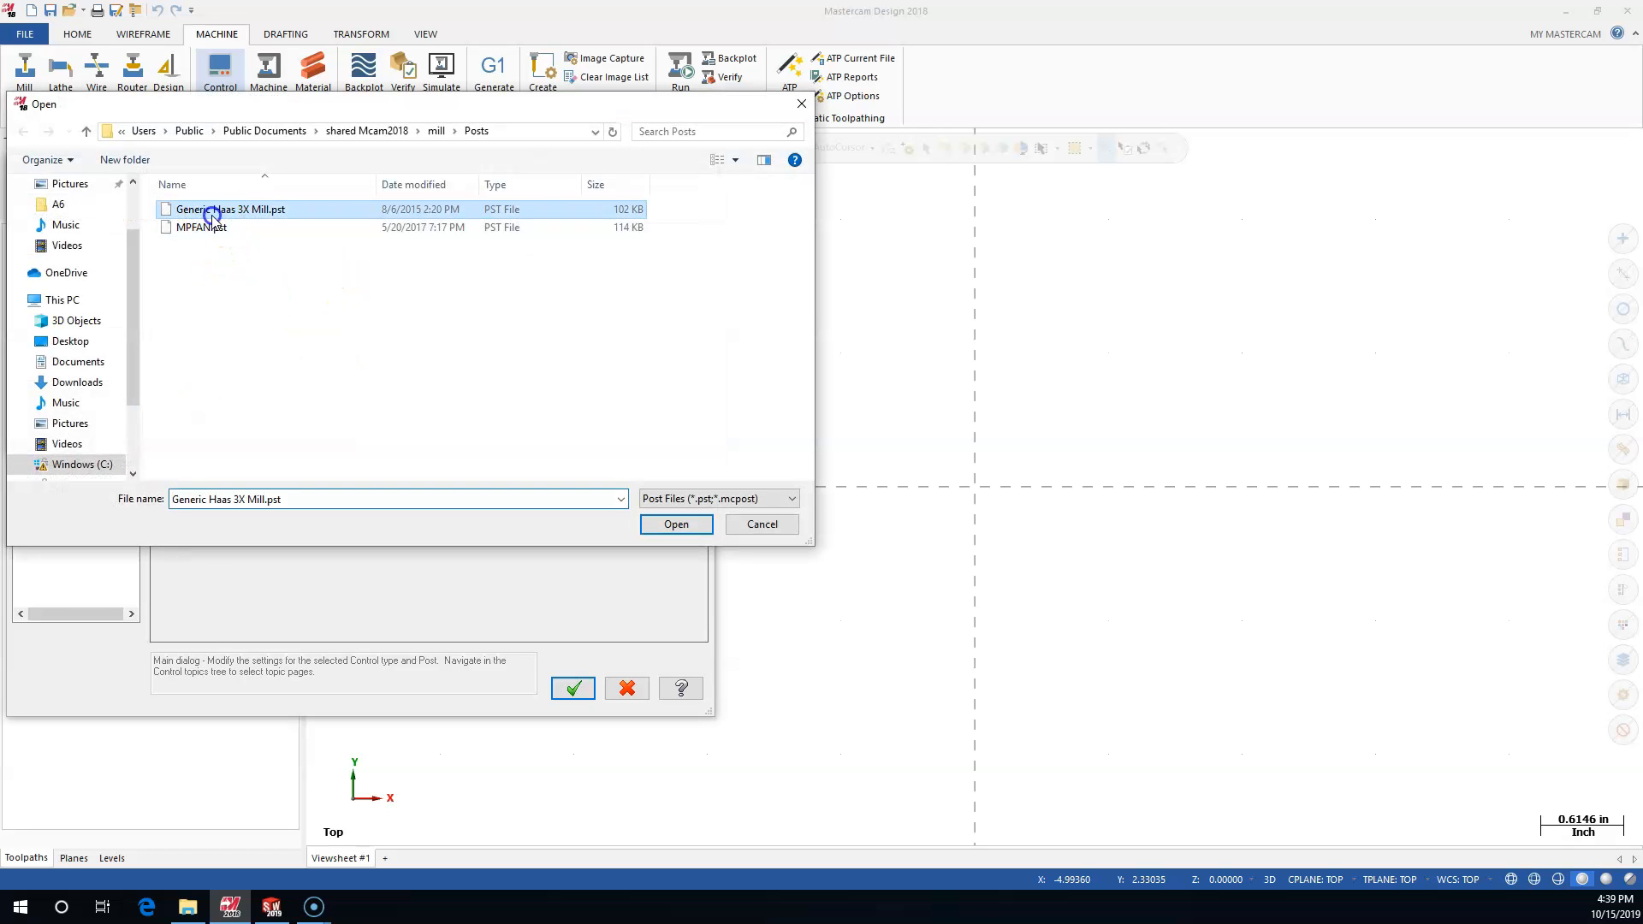
click(673, 524)
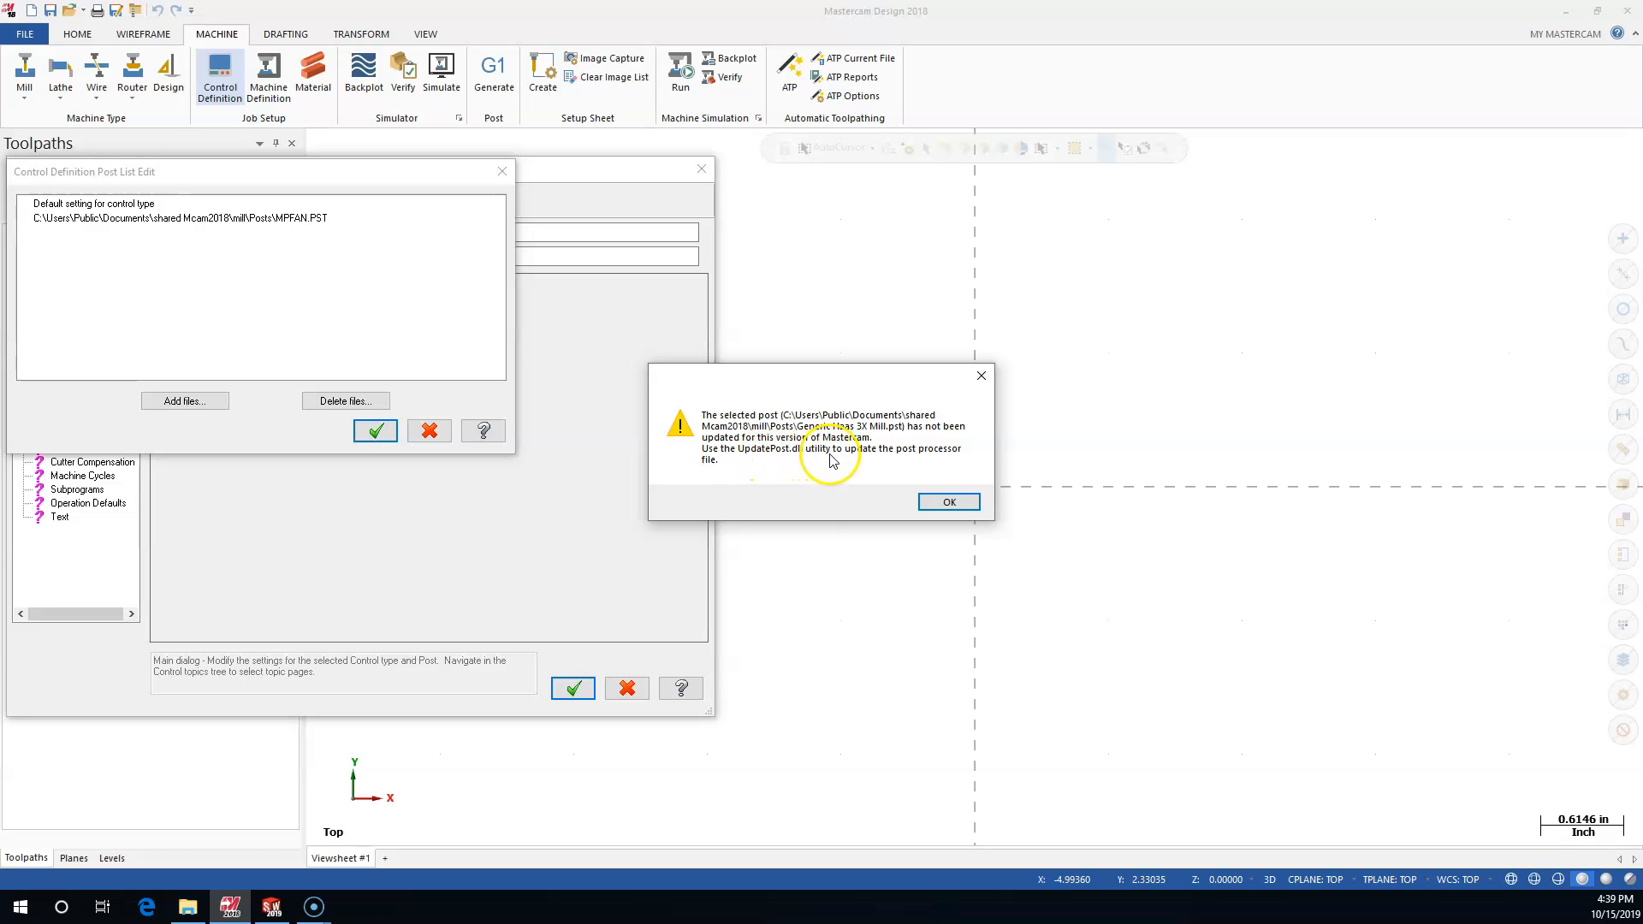
click(950, 505)
click(430, 430)
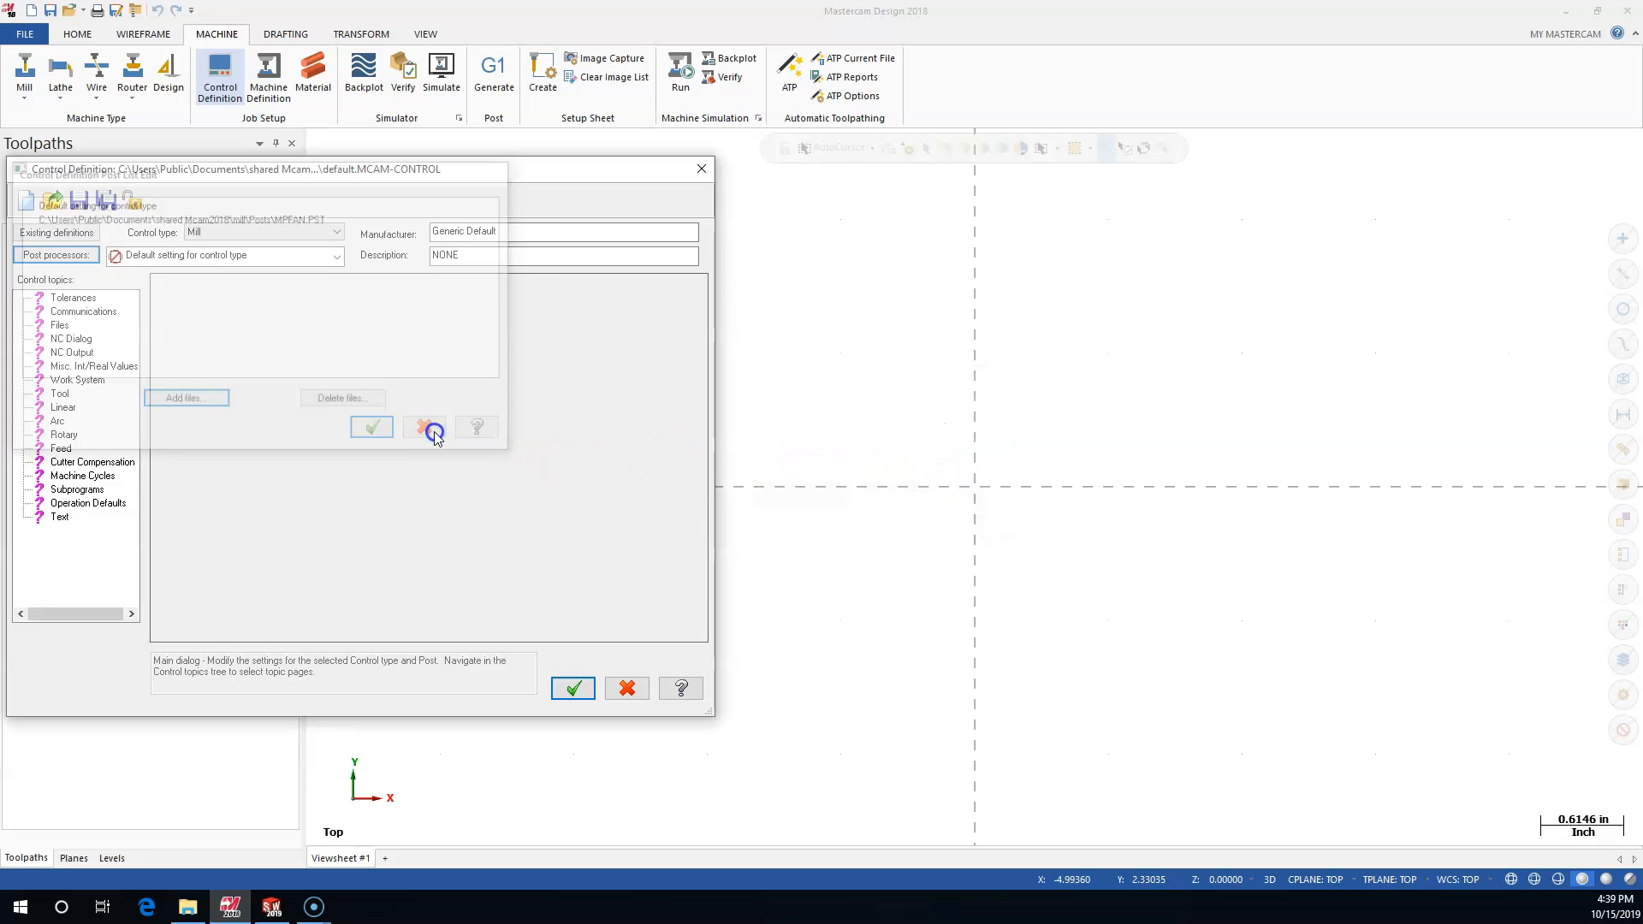
click(628, 688)
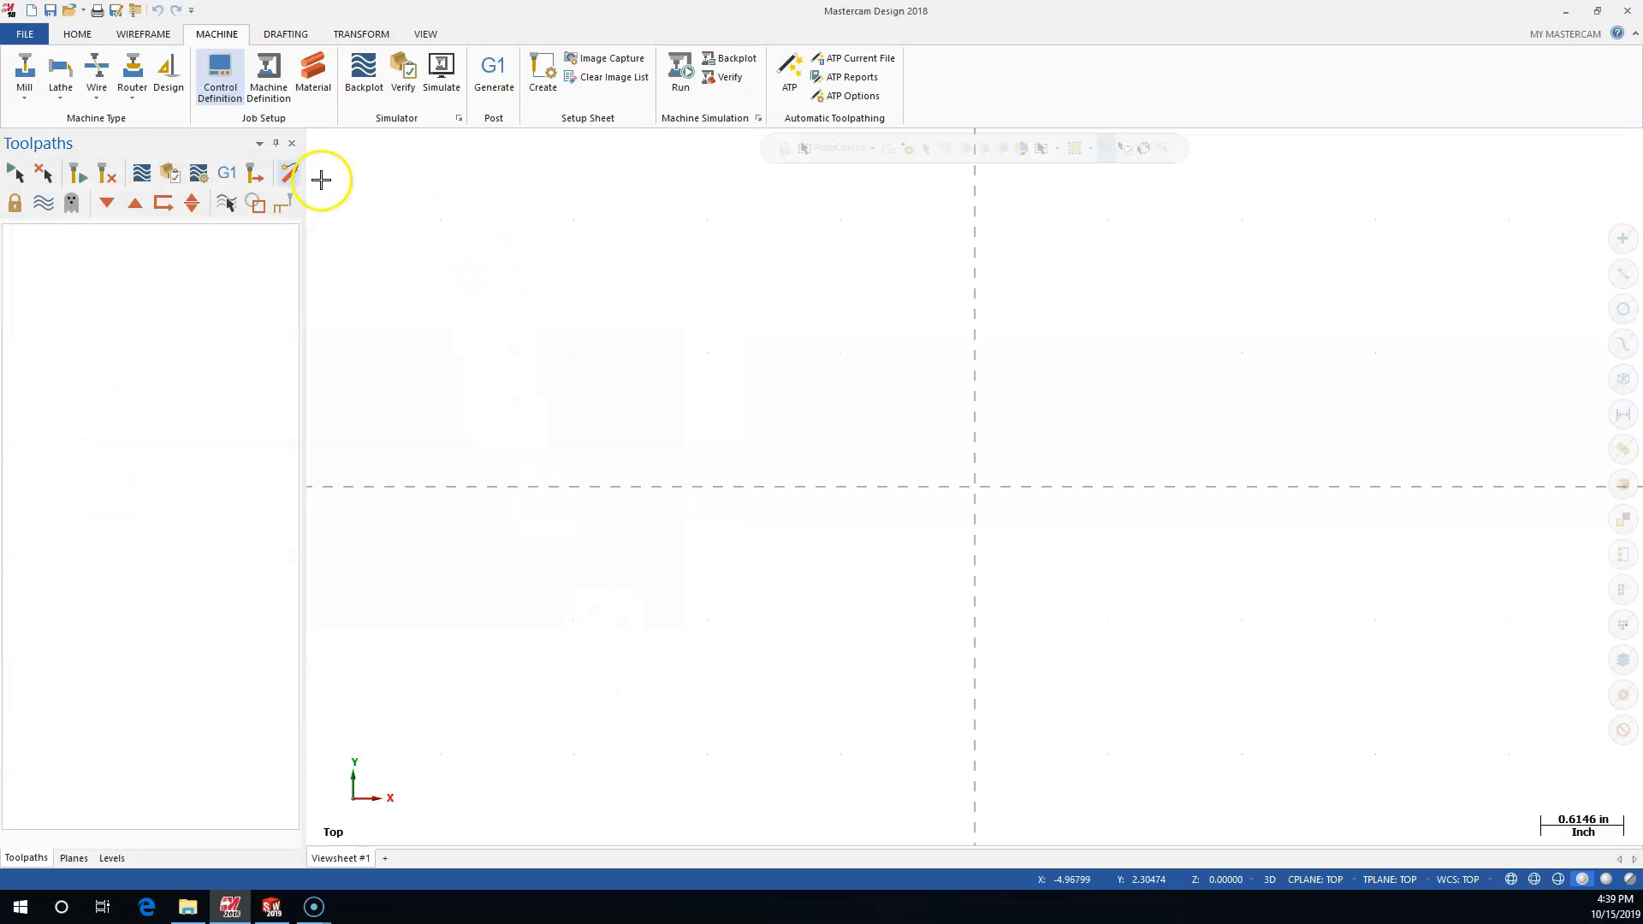
Run the UpdatePost.dll add-in from the chooks folder
click(77, 34)
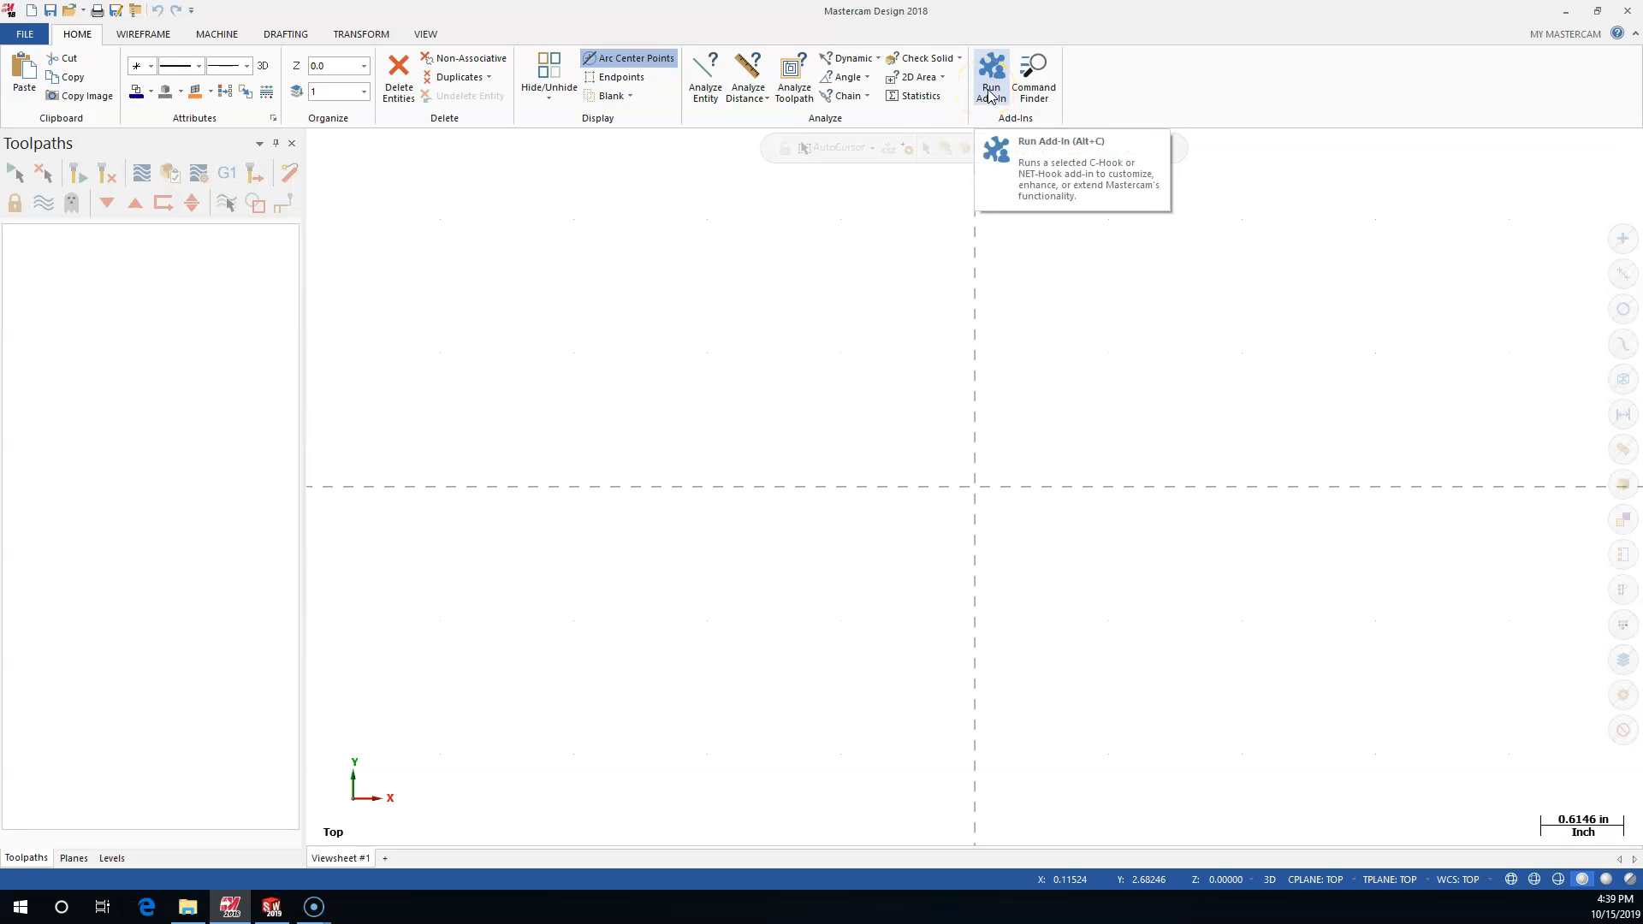
click(990, 93)
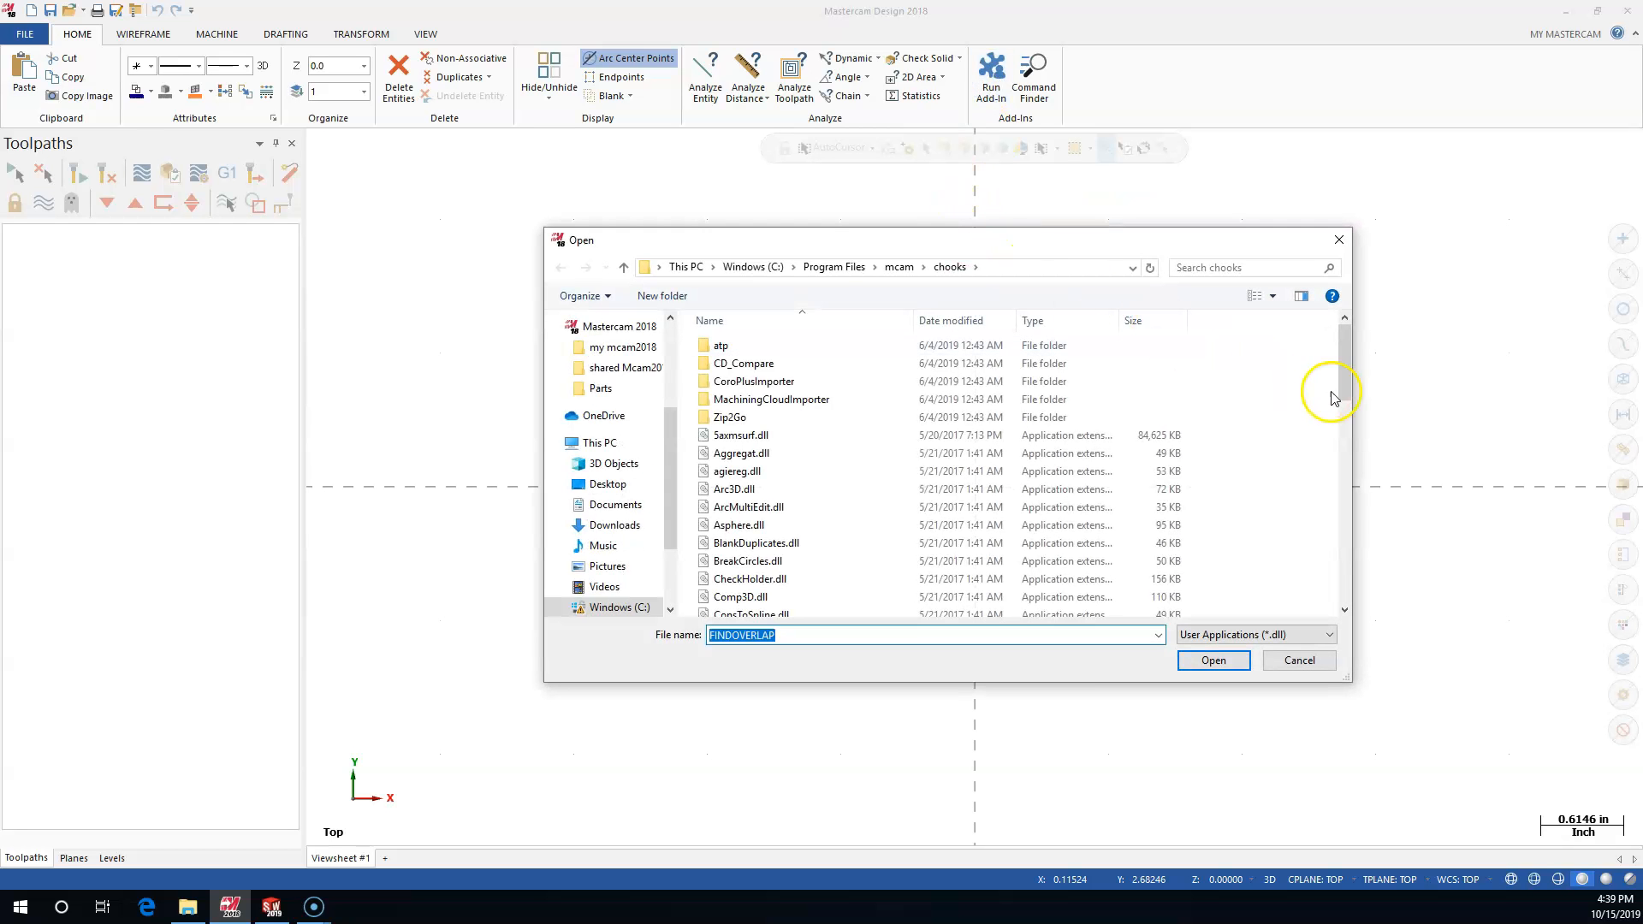
drag(1349, 395, 1356, 599)
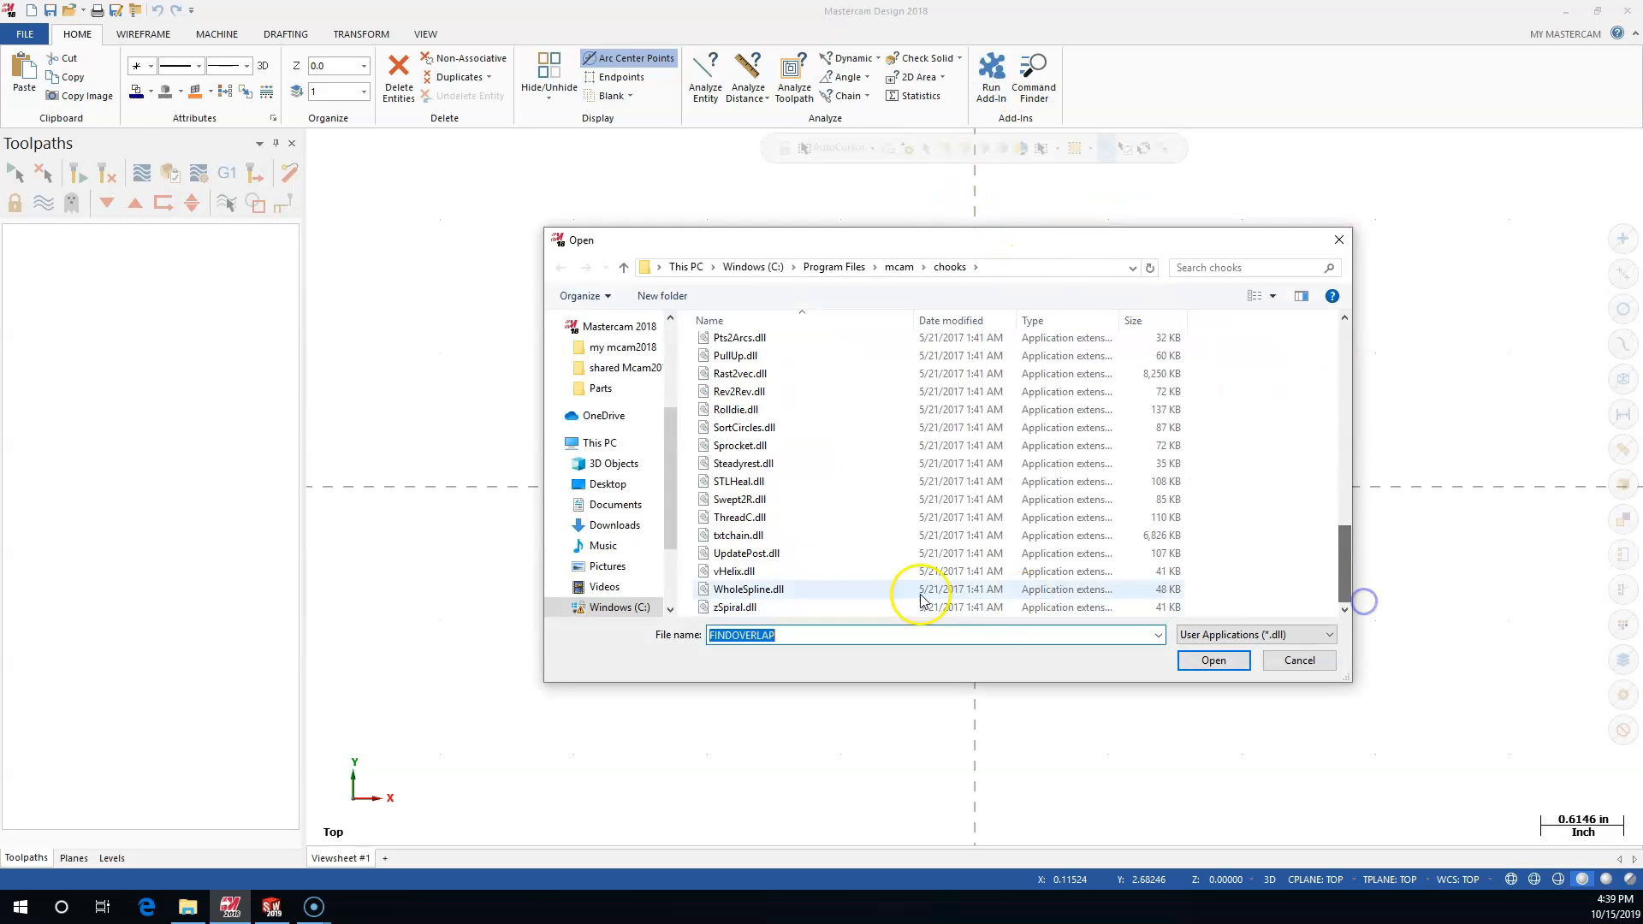
click(752, 557)
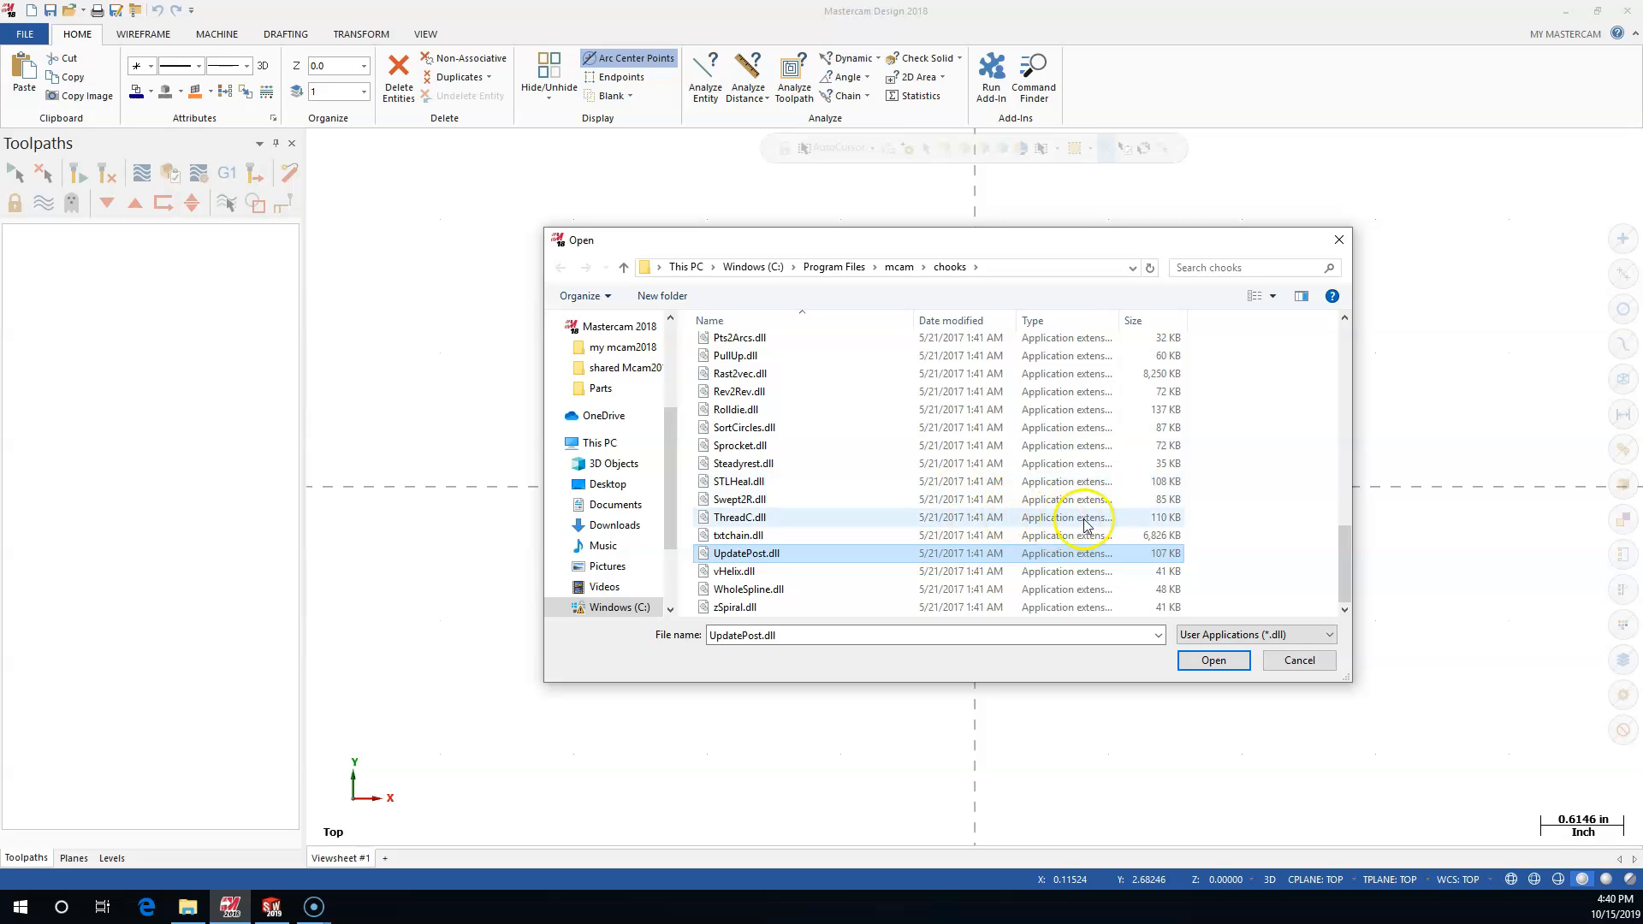
click(1211, 661)
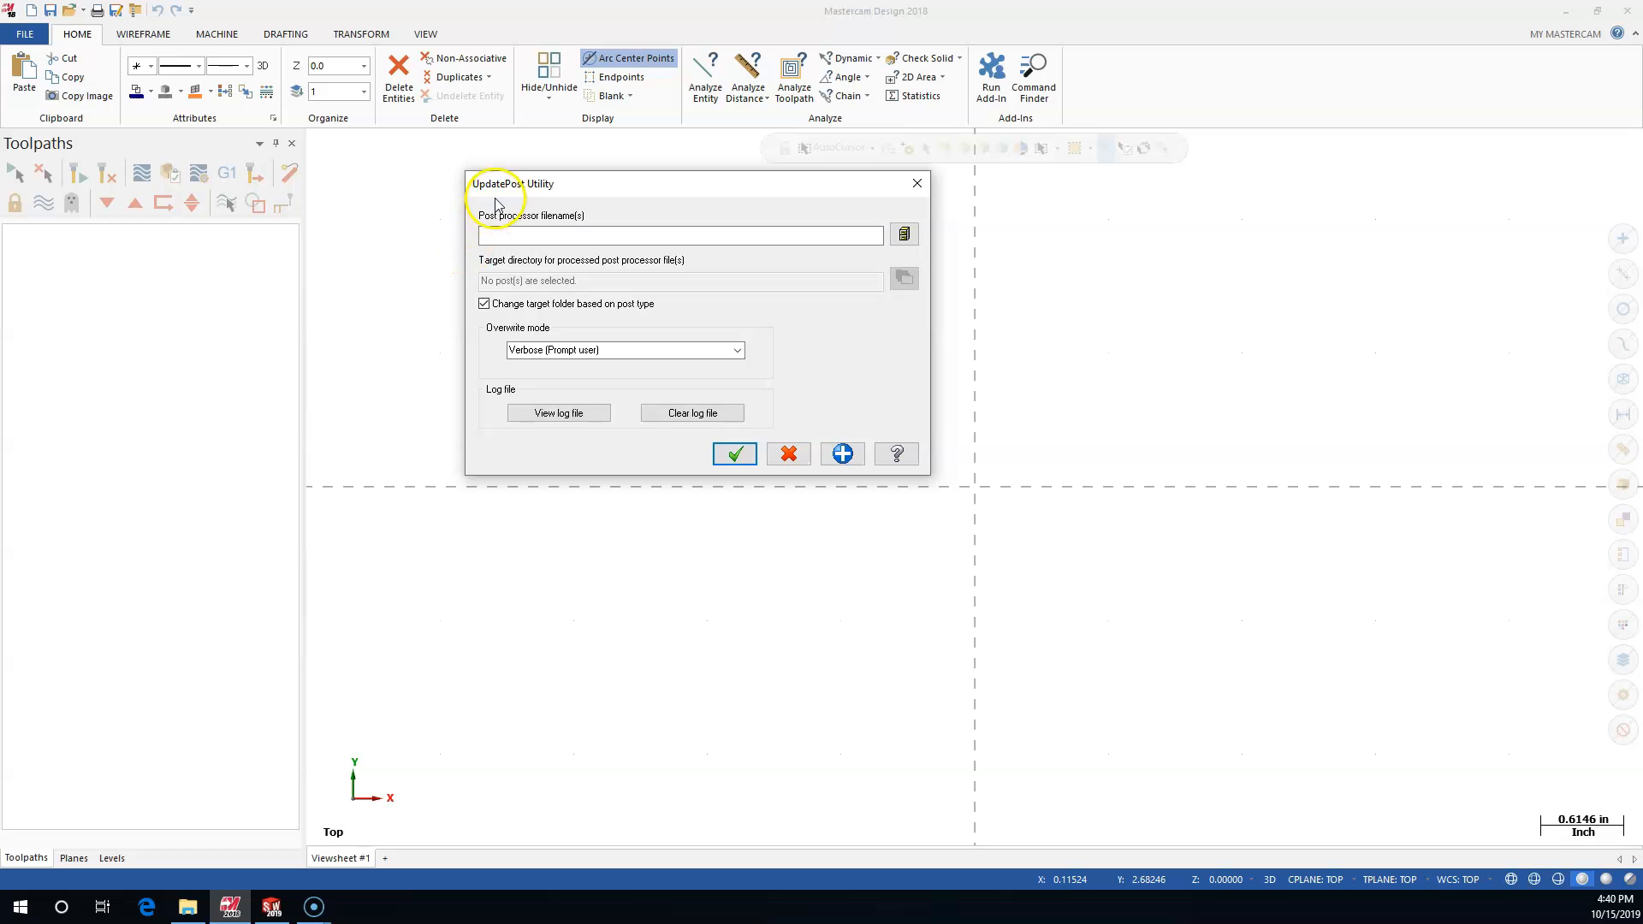
Update Generic Haas 3X Mill.pst with the Verbose (Prompt user) overwrite mode, overwriting the existing file, and exit the utility
click(905, 235)
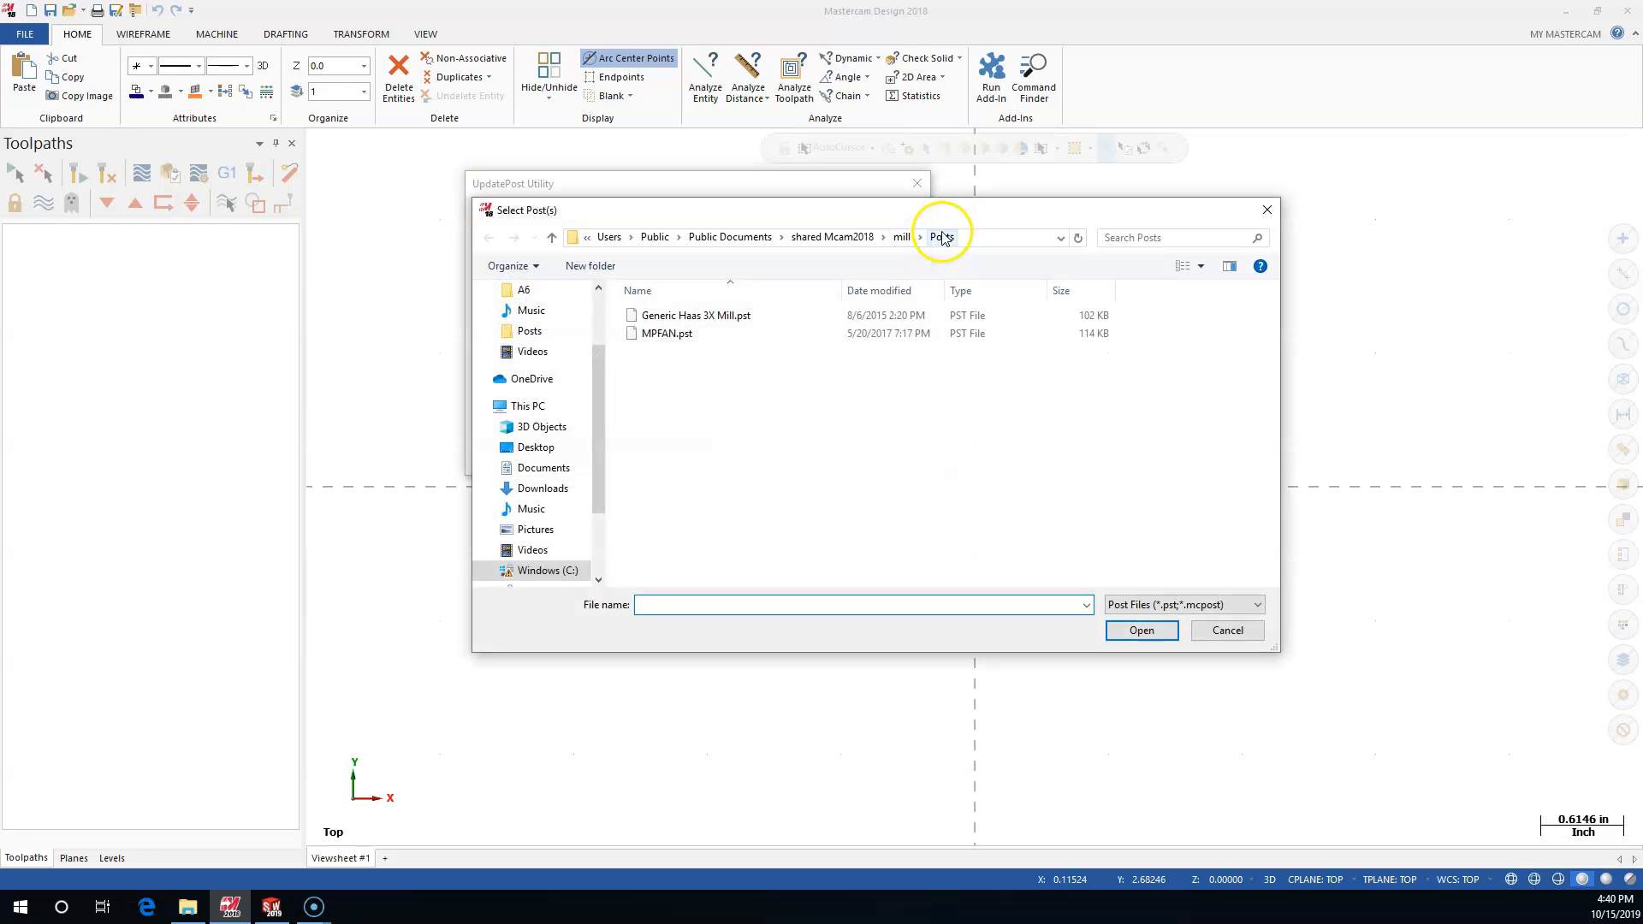
click(673, 319)
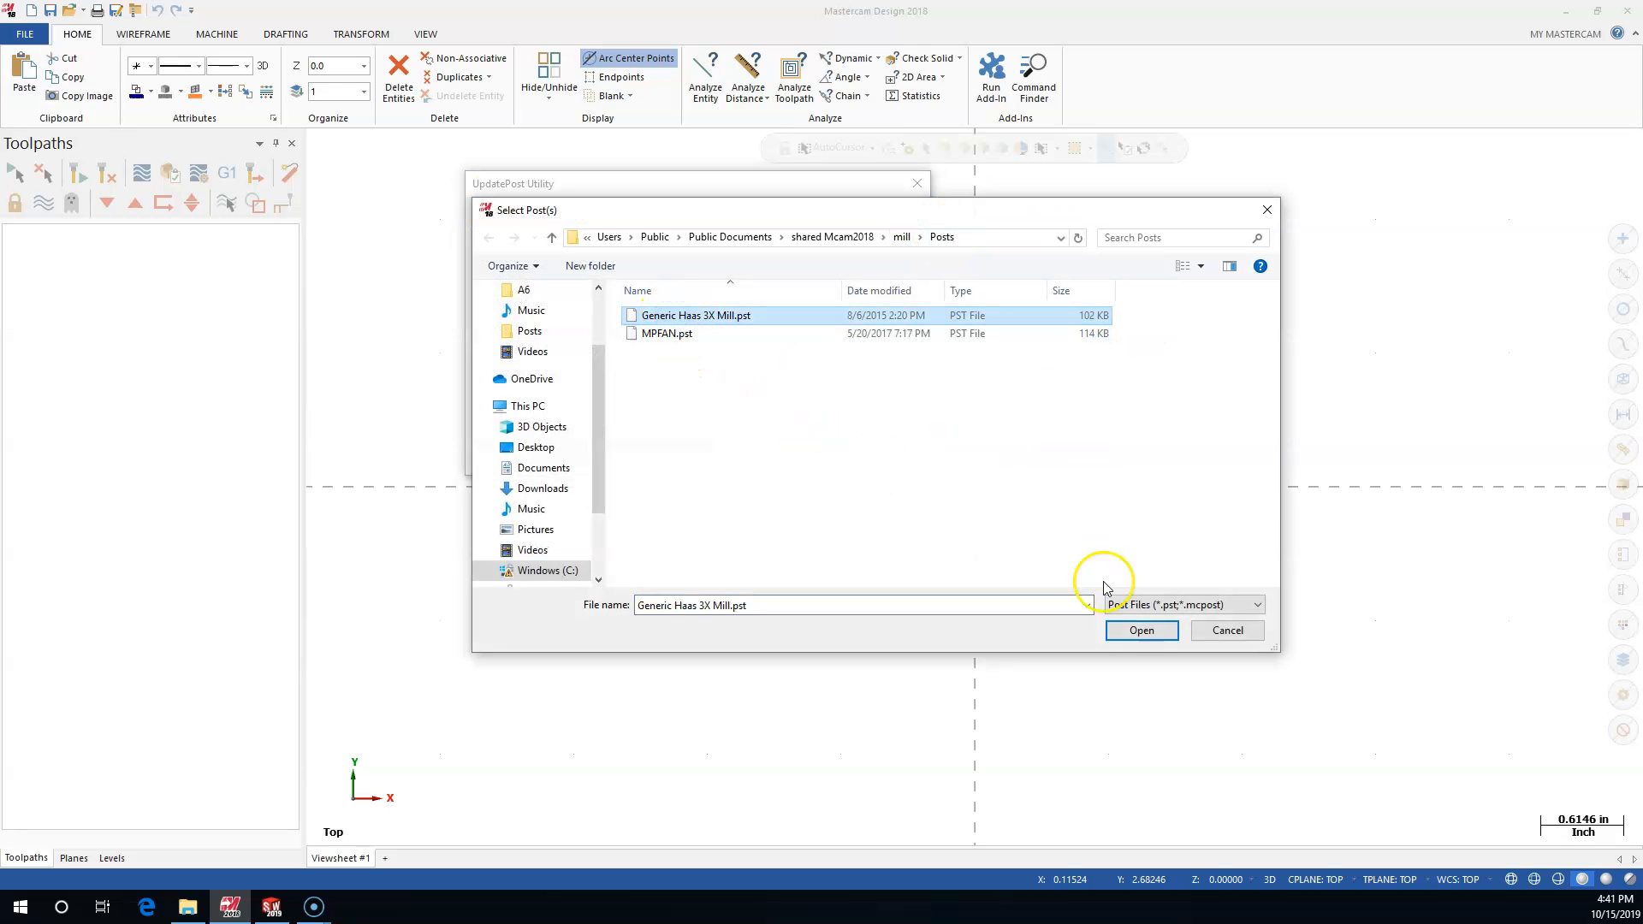
click(1139, 633)
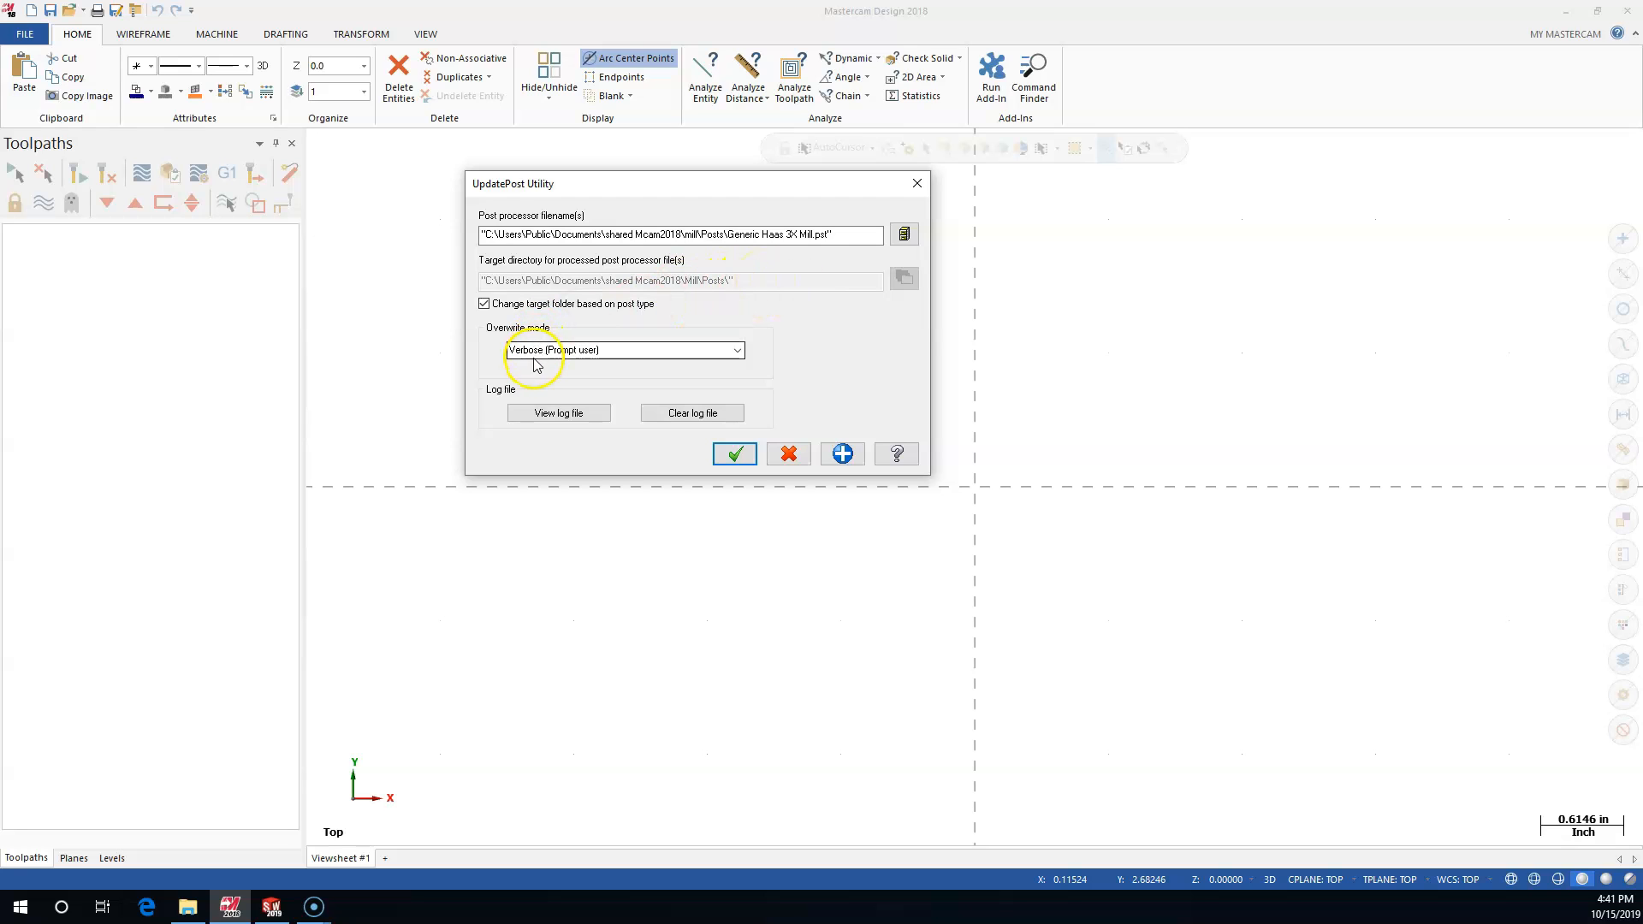
click(735, 351)
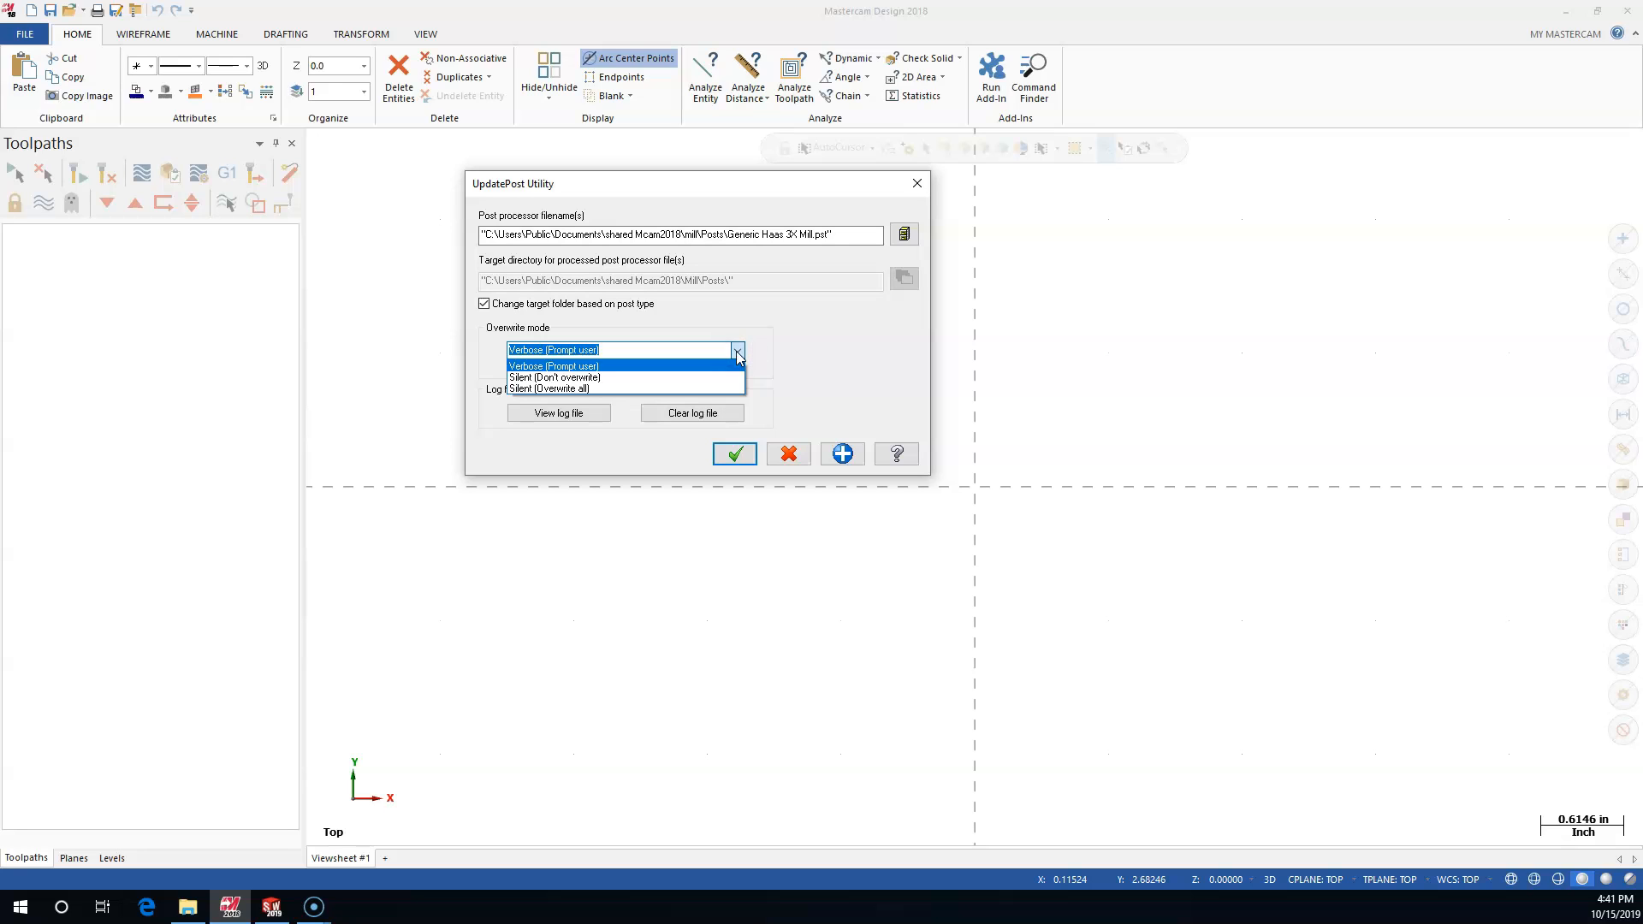
click(738, 356)
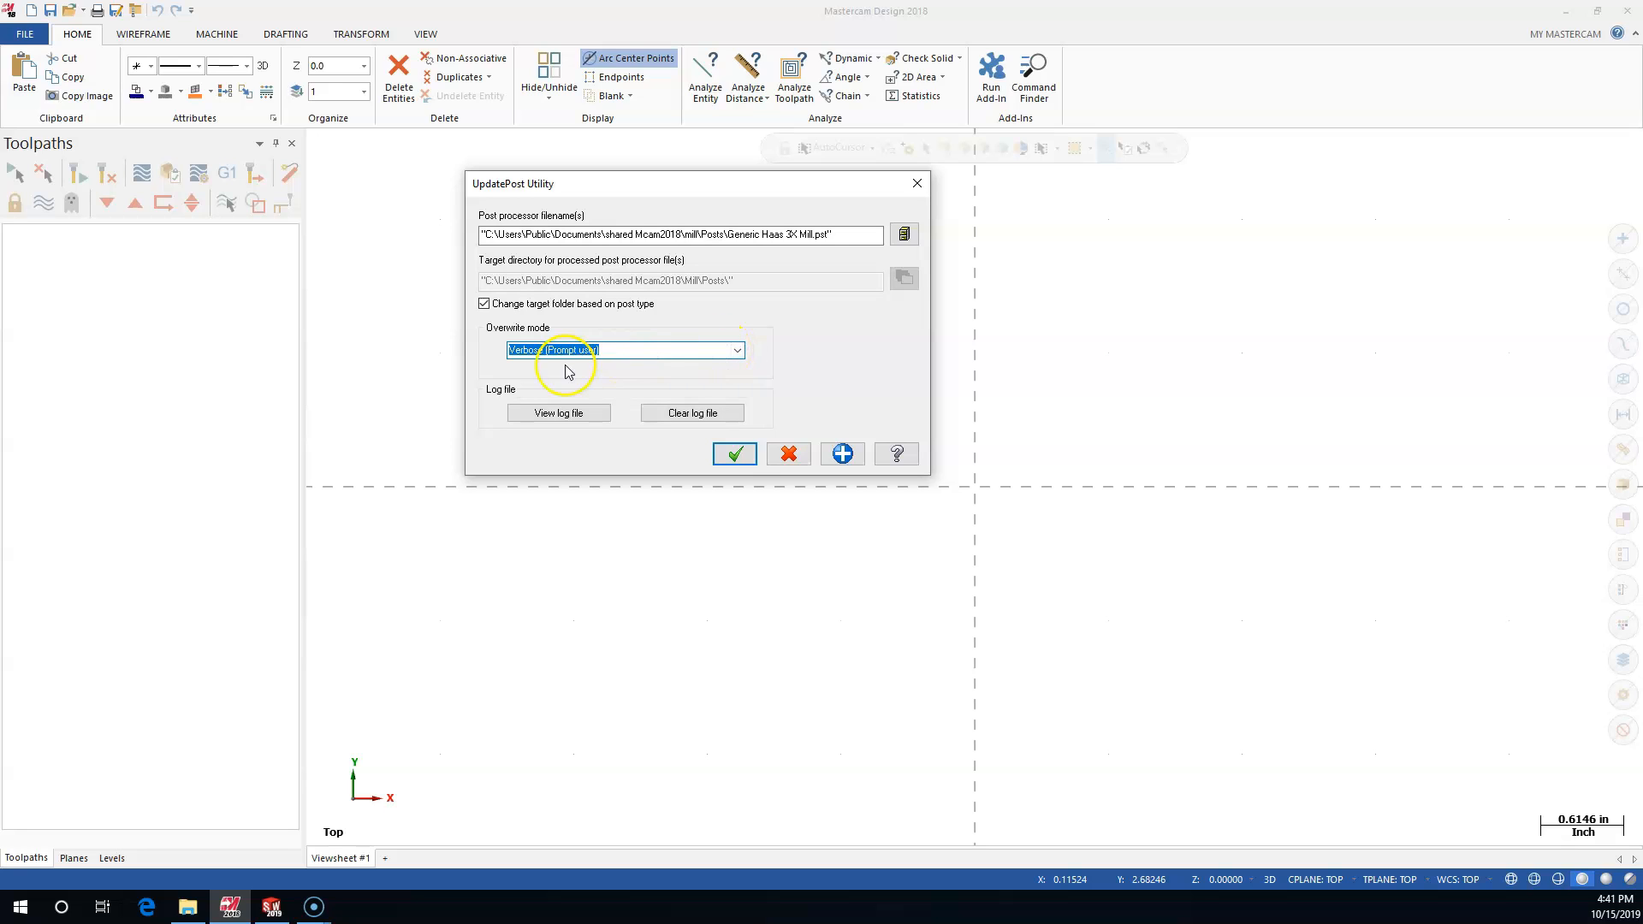
click(742, 452)
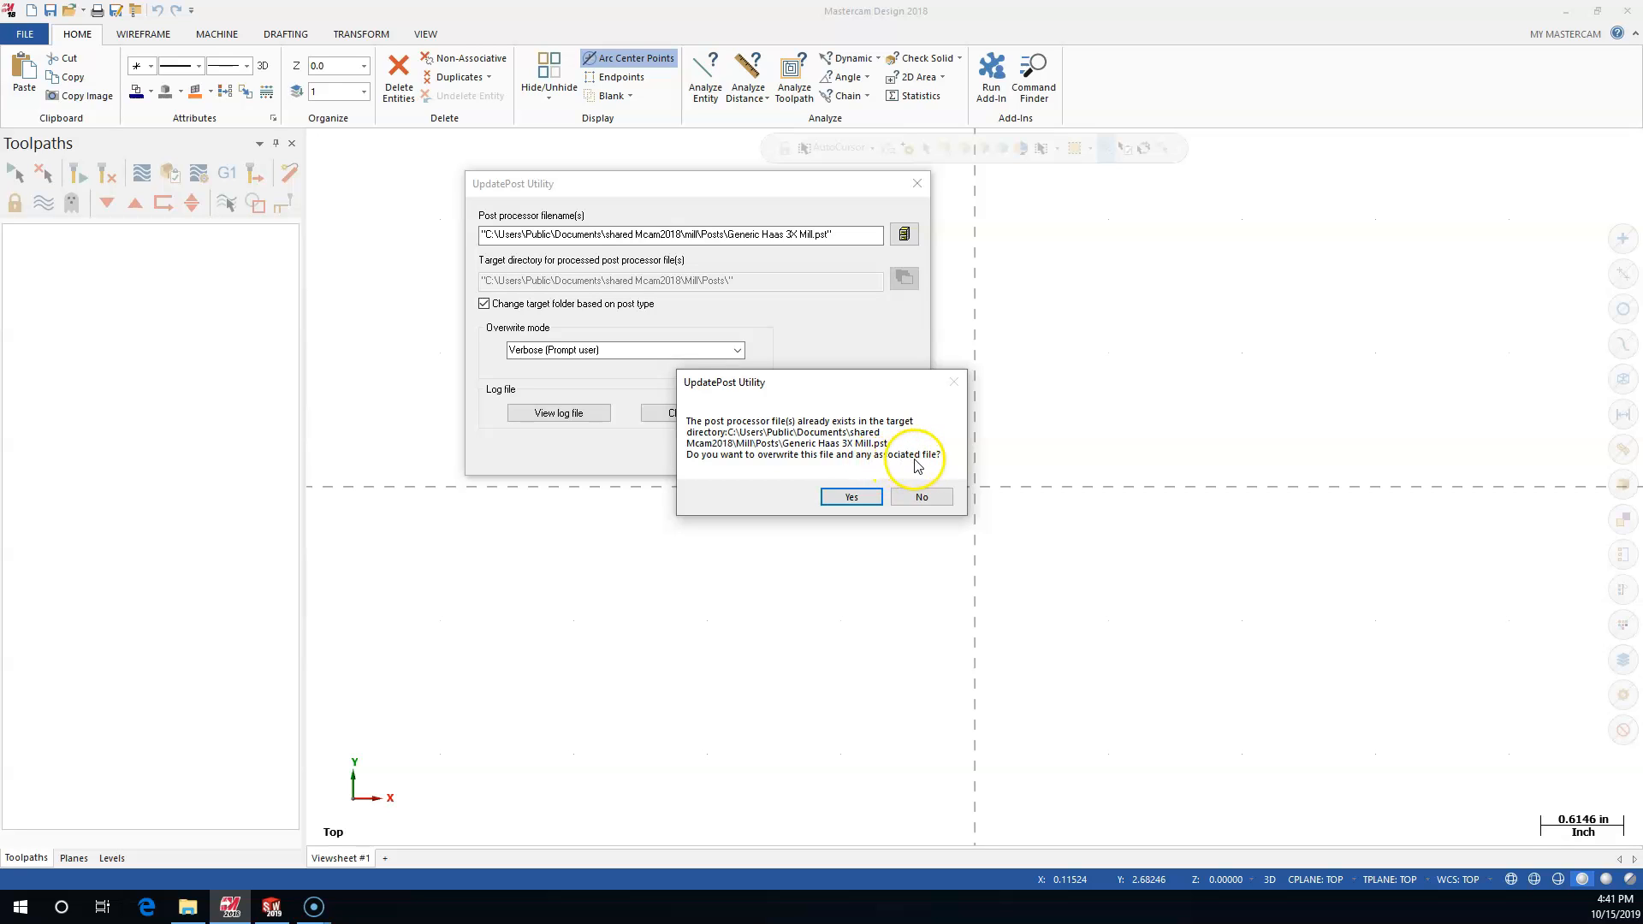
click(852, 496)
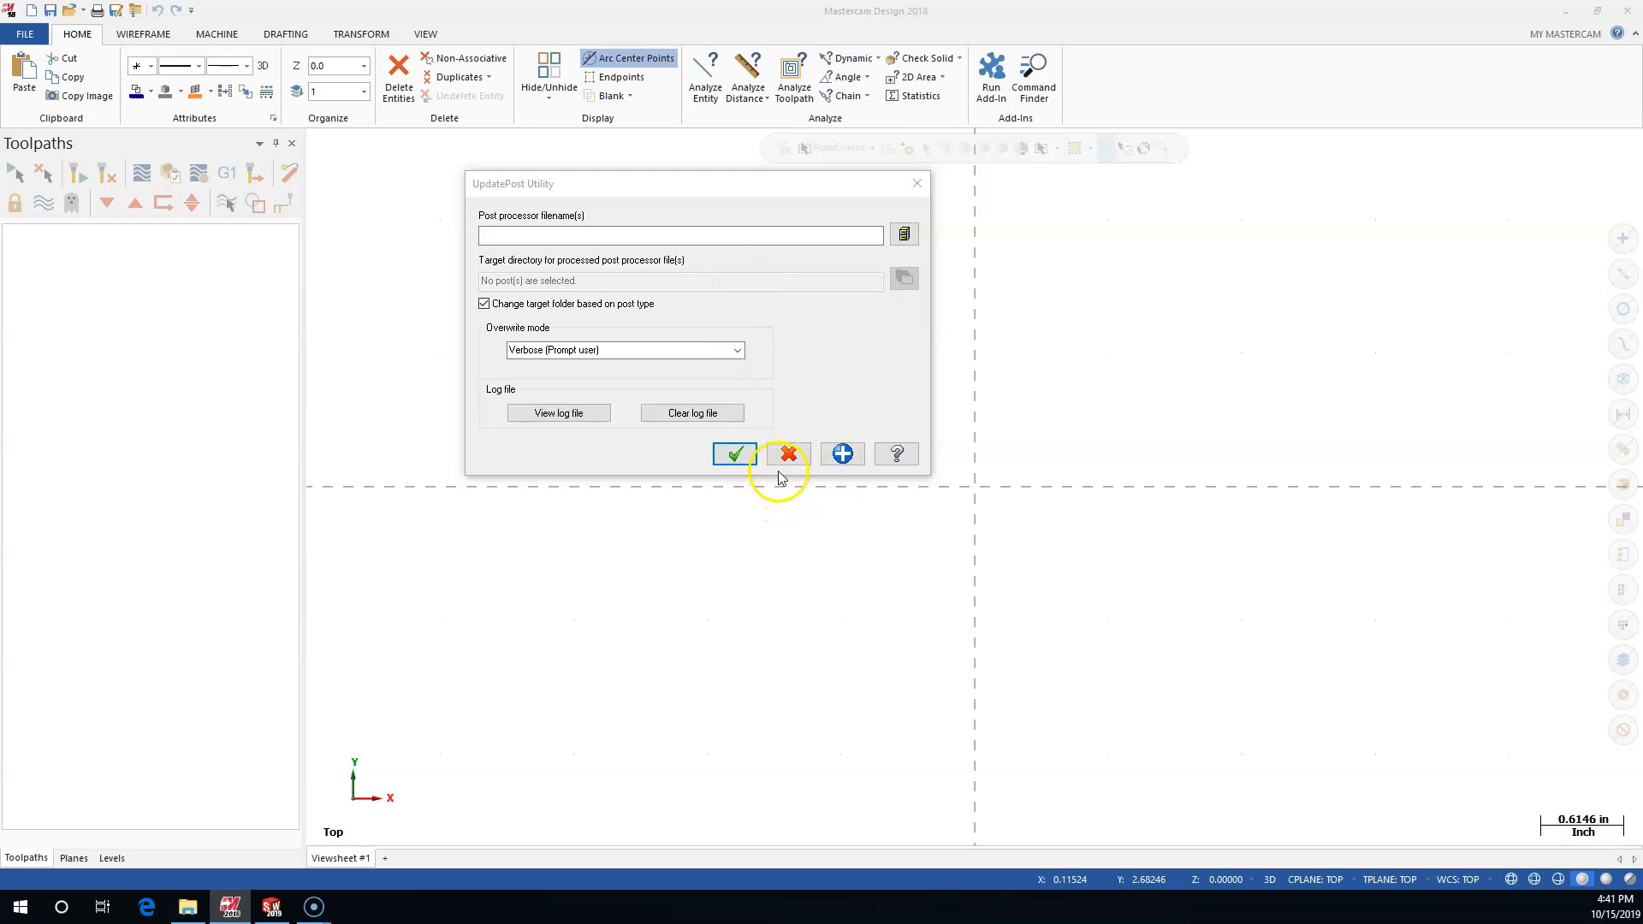
click(734, 453)
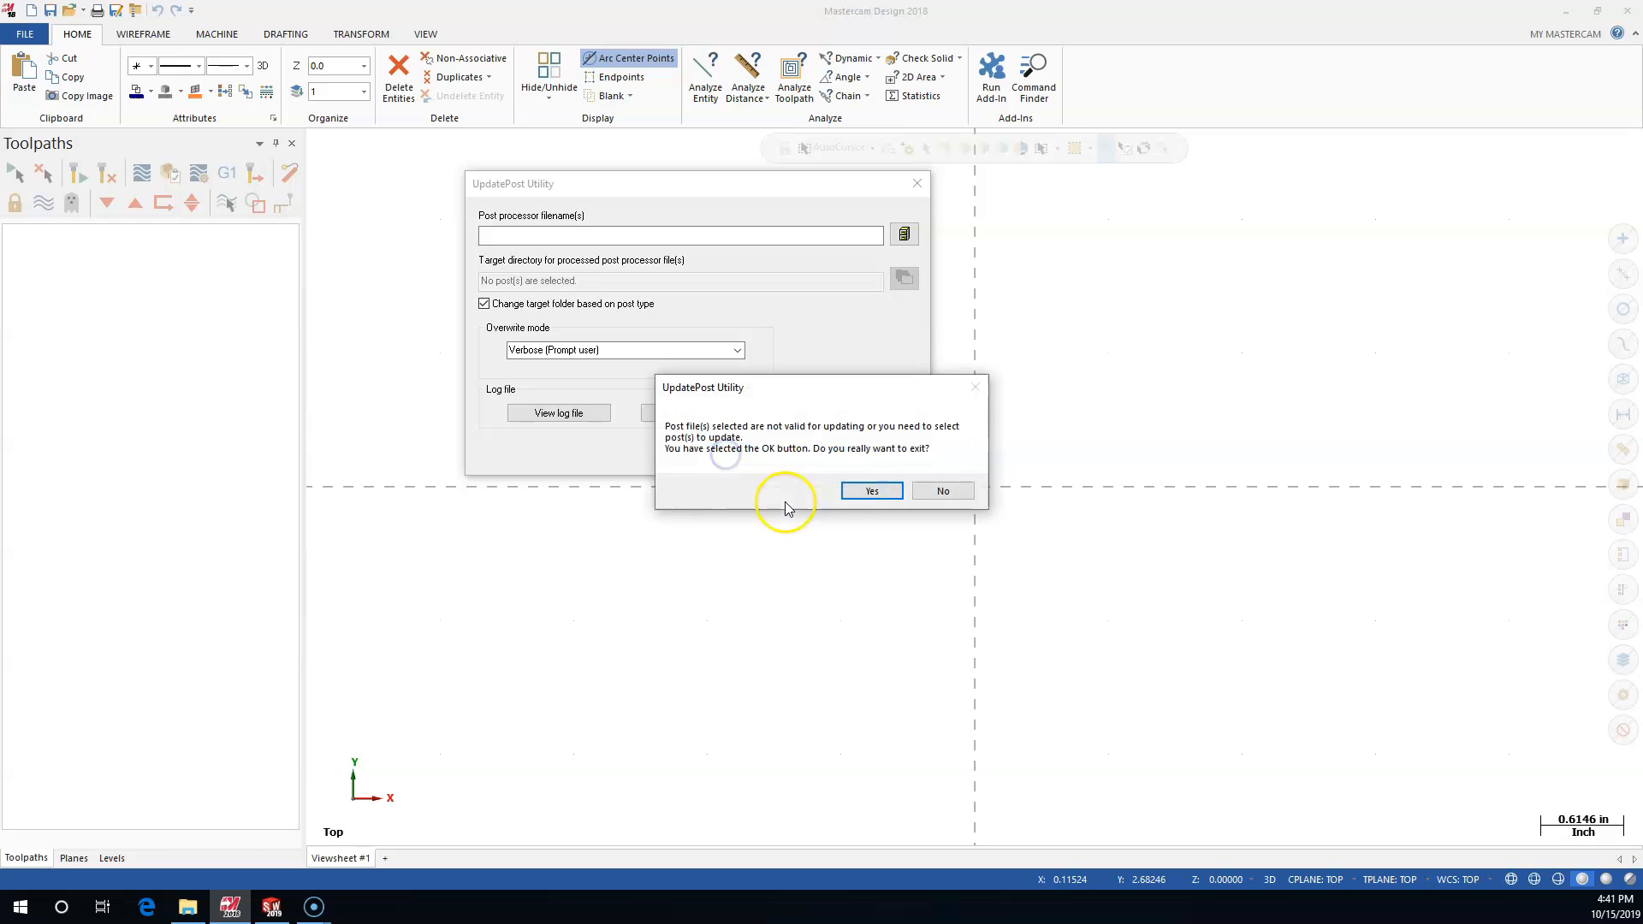
click(921, 496)
click(737, 453)
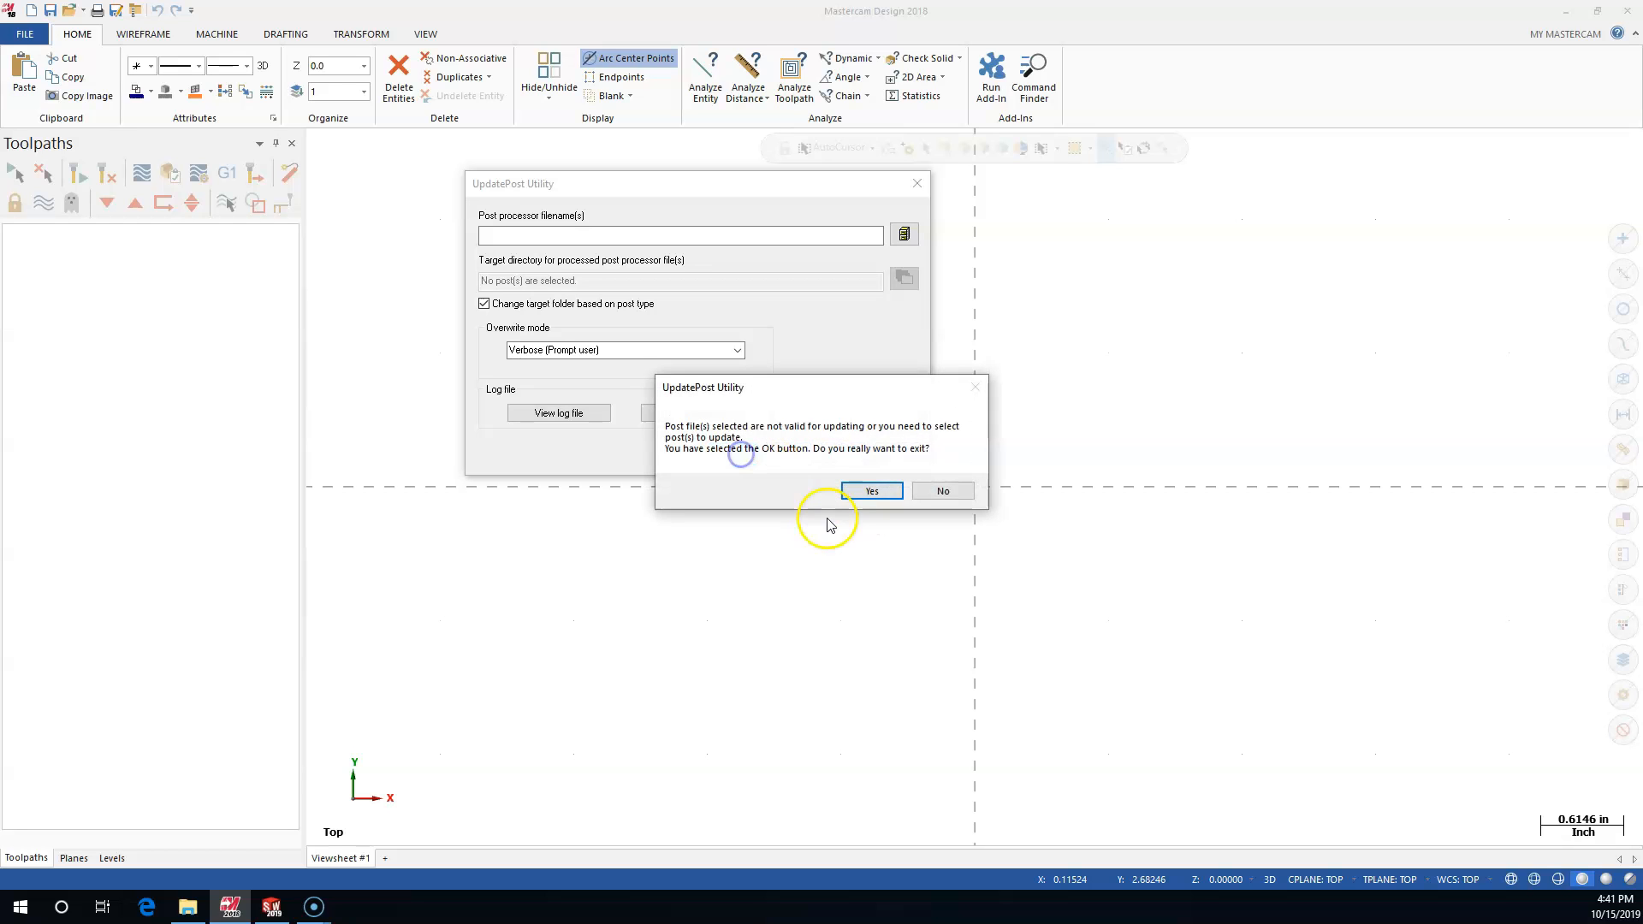
click(863, 490)
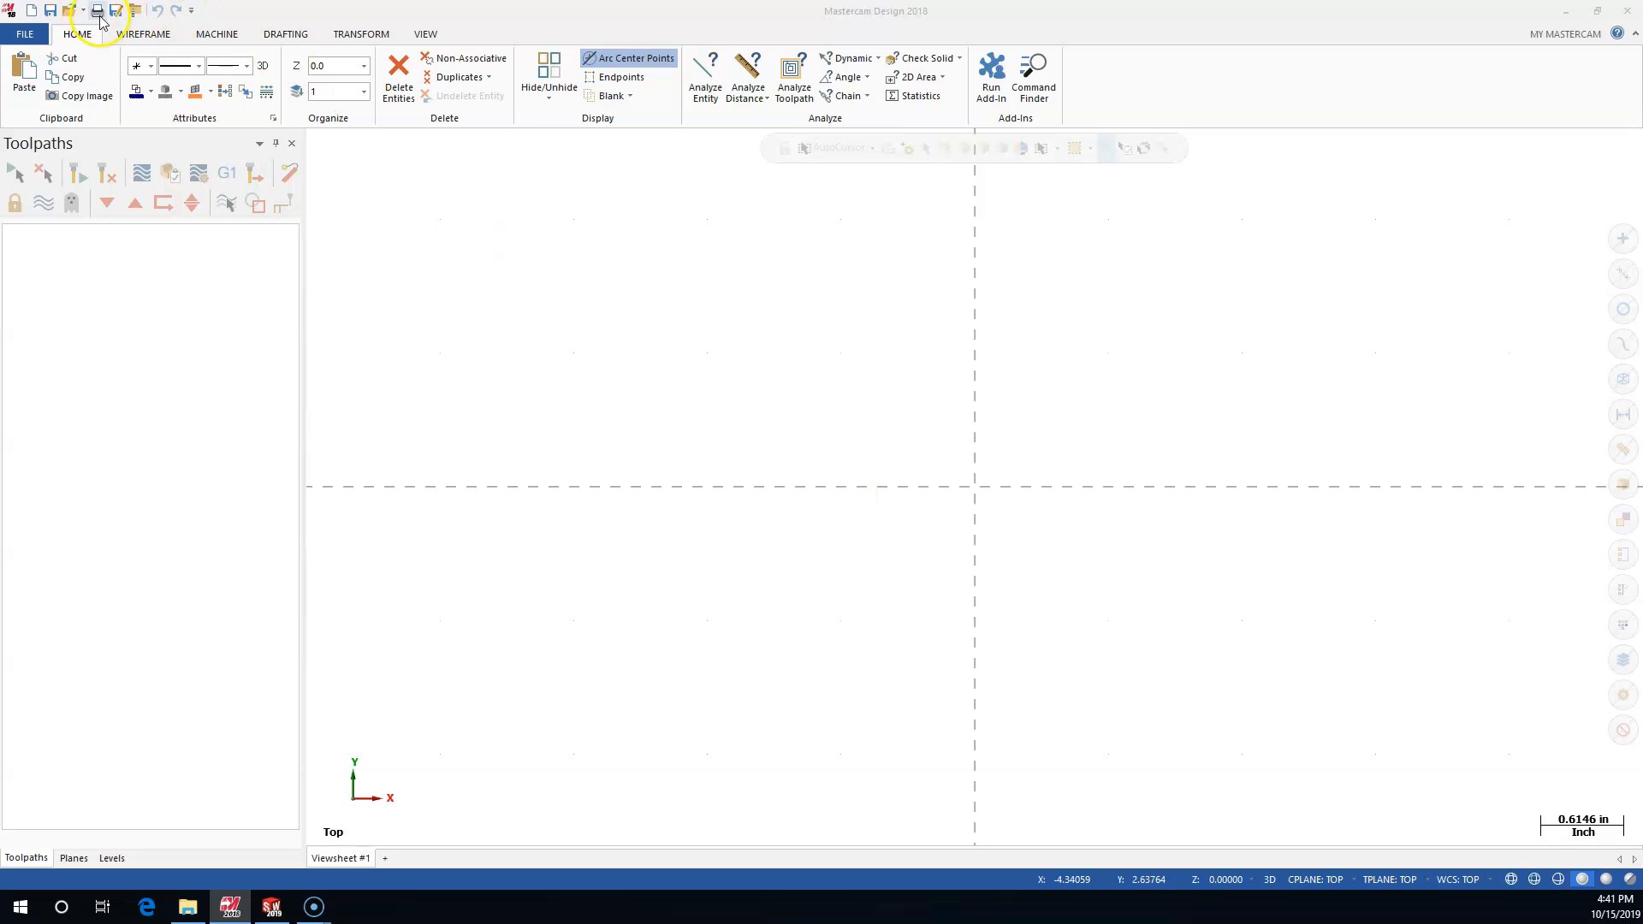
Open the default control definition from the CNC_MACHINES folder for editing
click(220, 36)
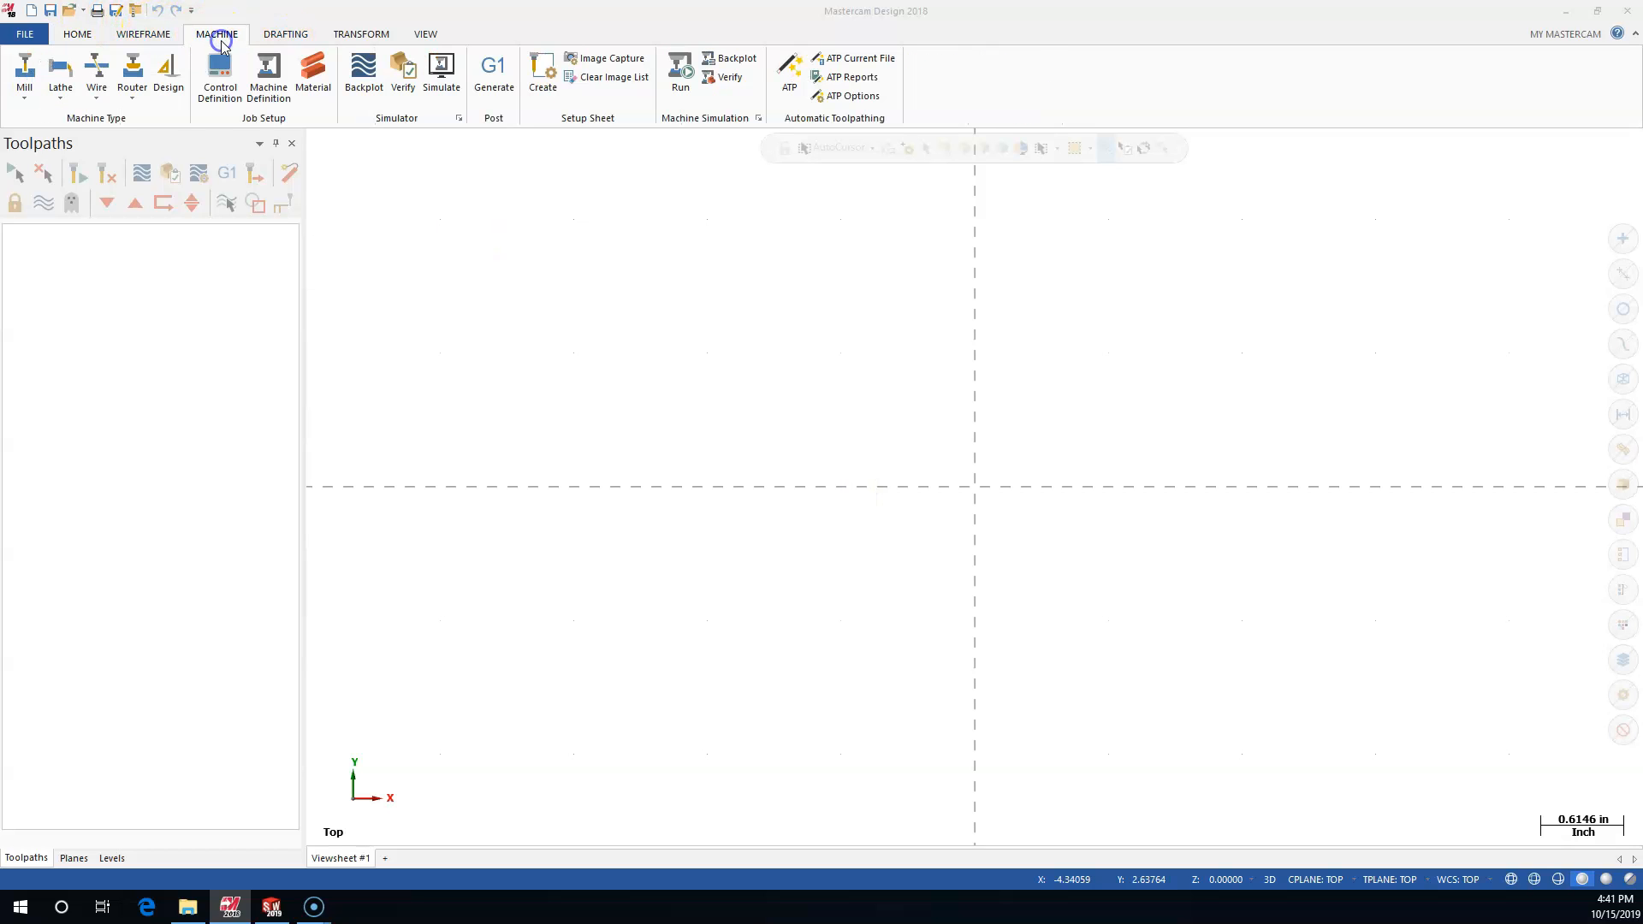
click(224, 94)
click(53, 199)
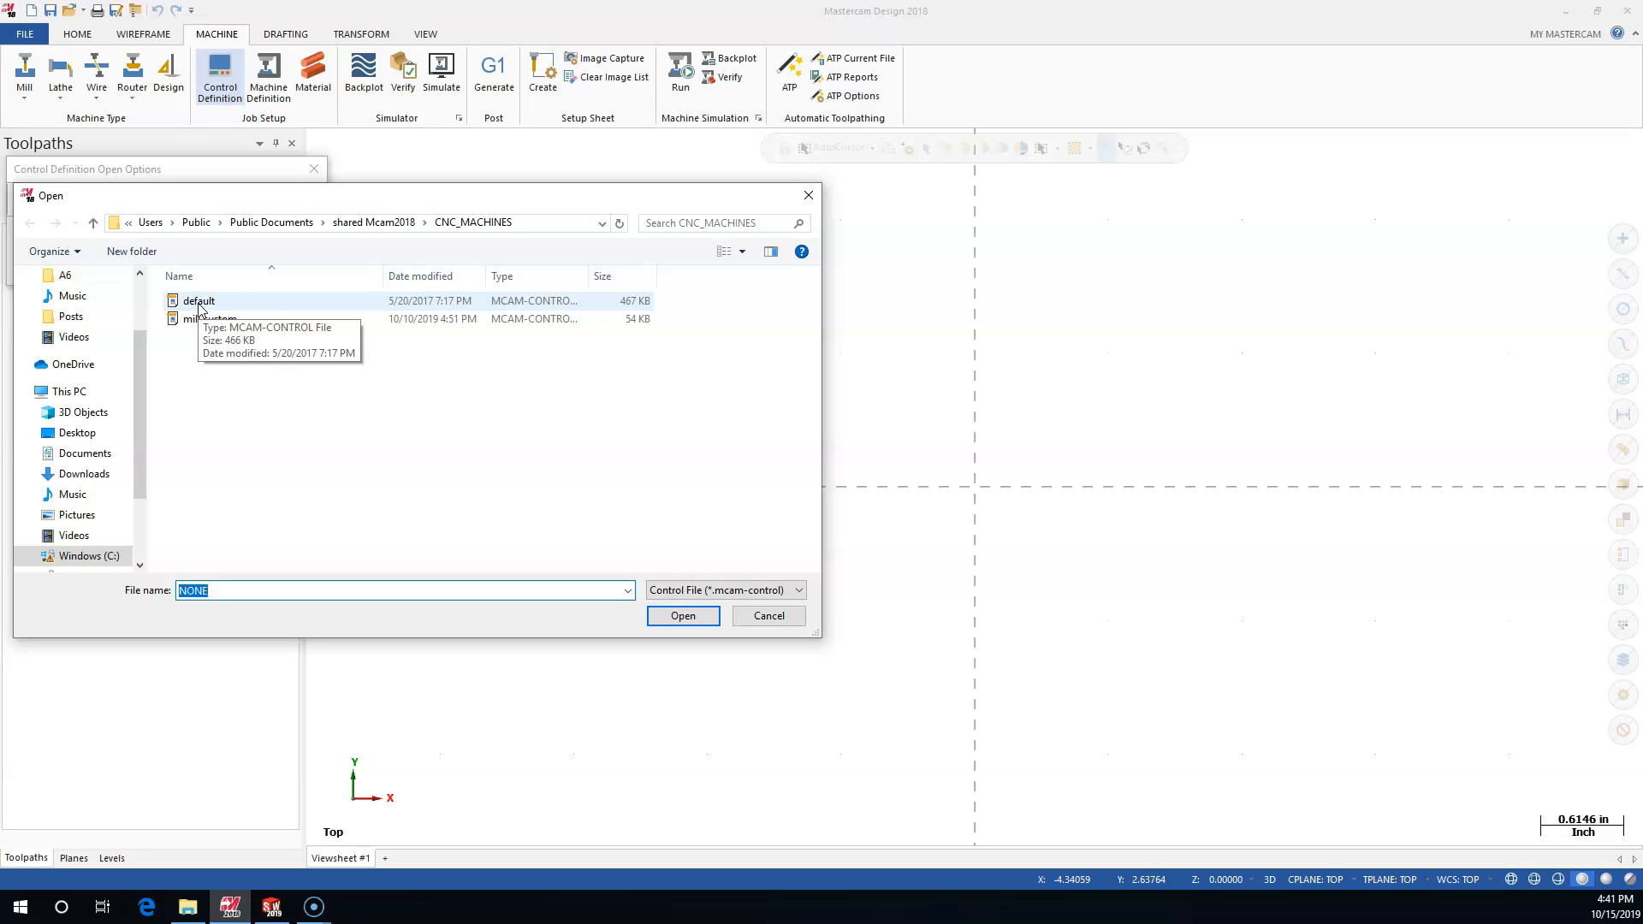
click(199, 303)
click(682, 615)
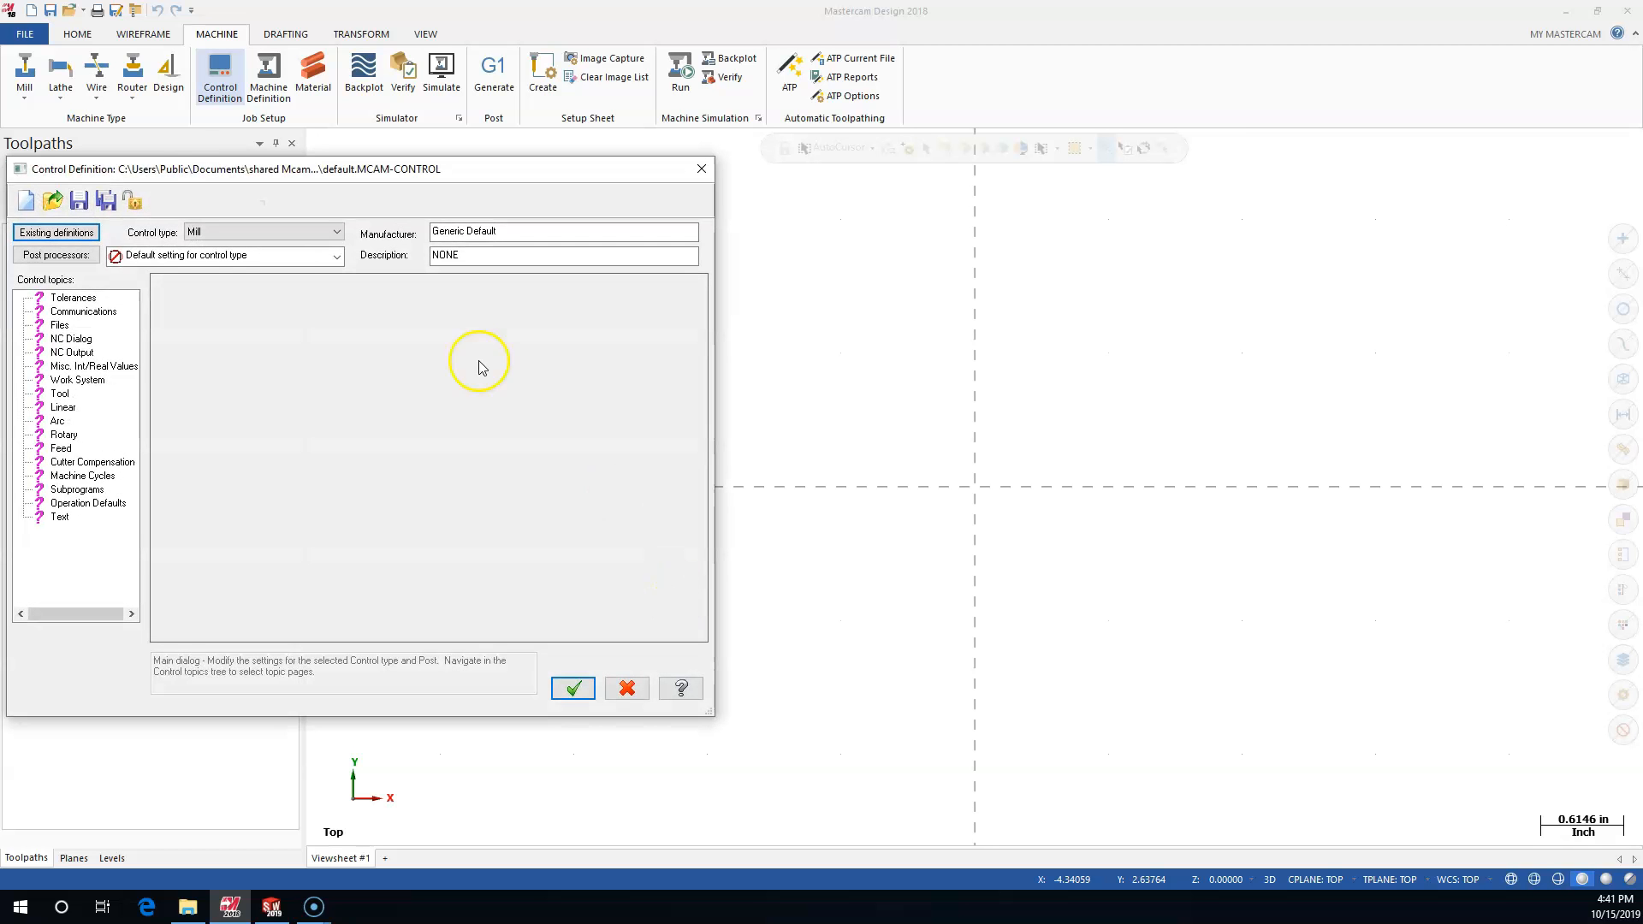
drag(201, 172, 657, 149)
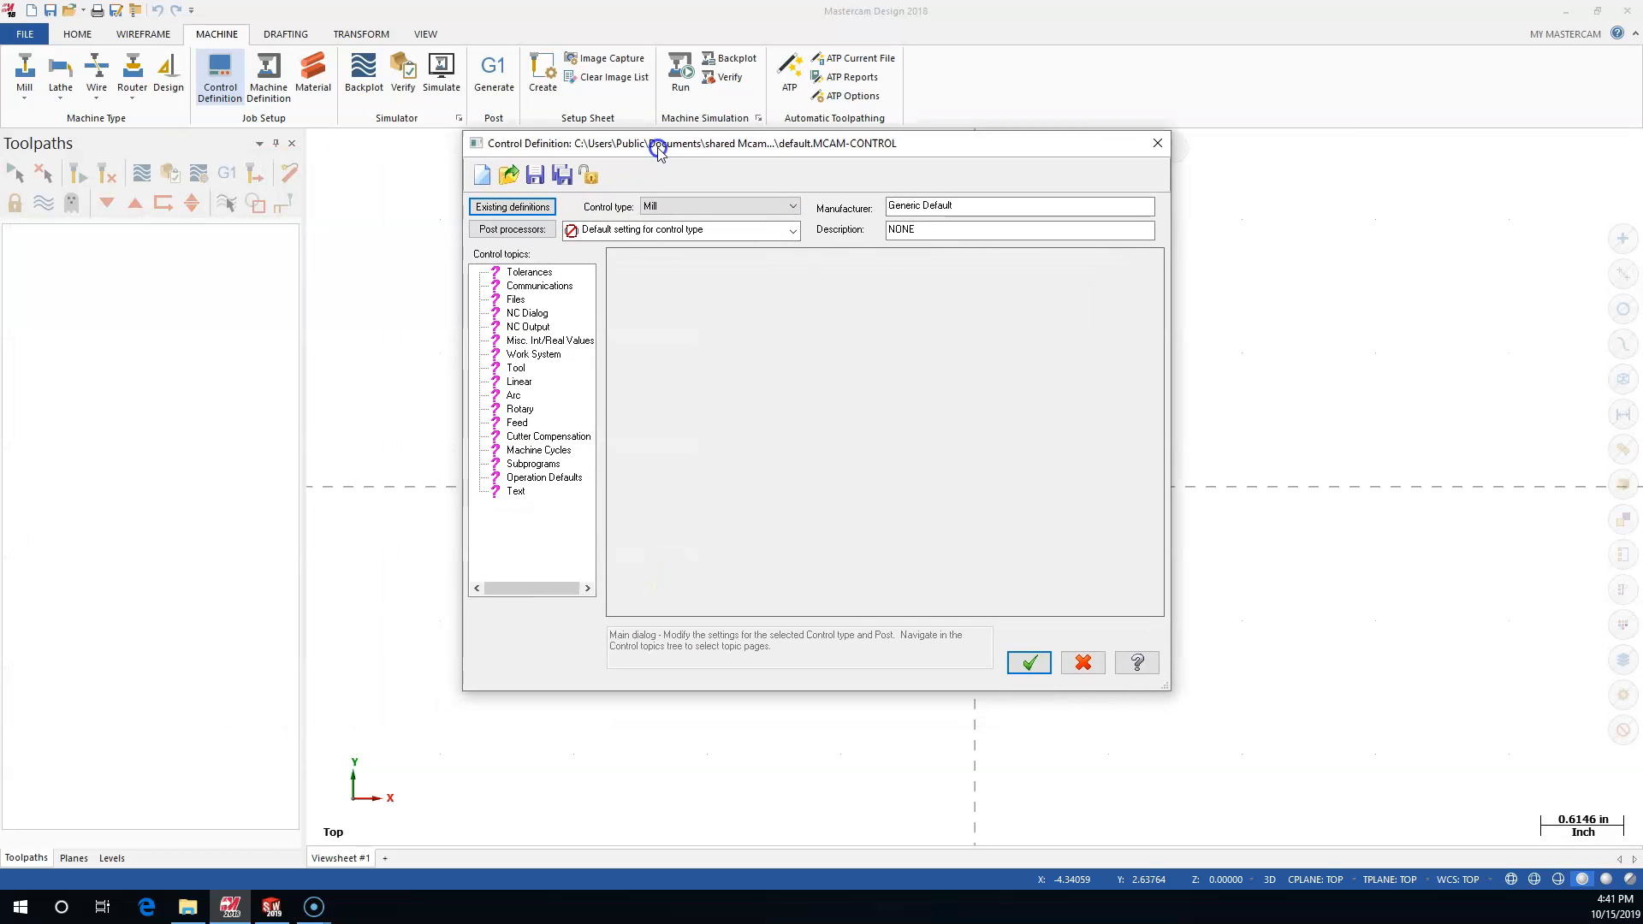
Add the updated Generic Haas 3X Mill.pst to the control definition's post processor list
click(512, 230)
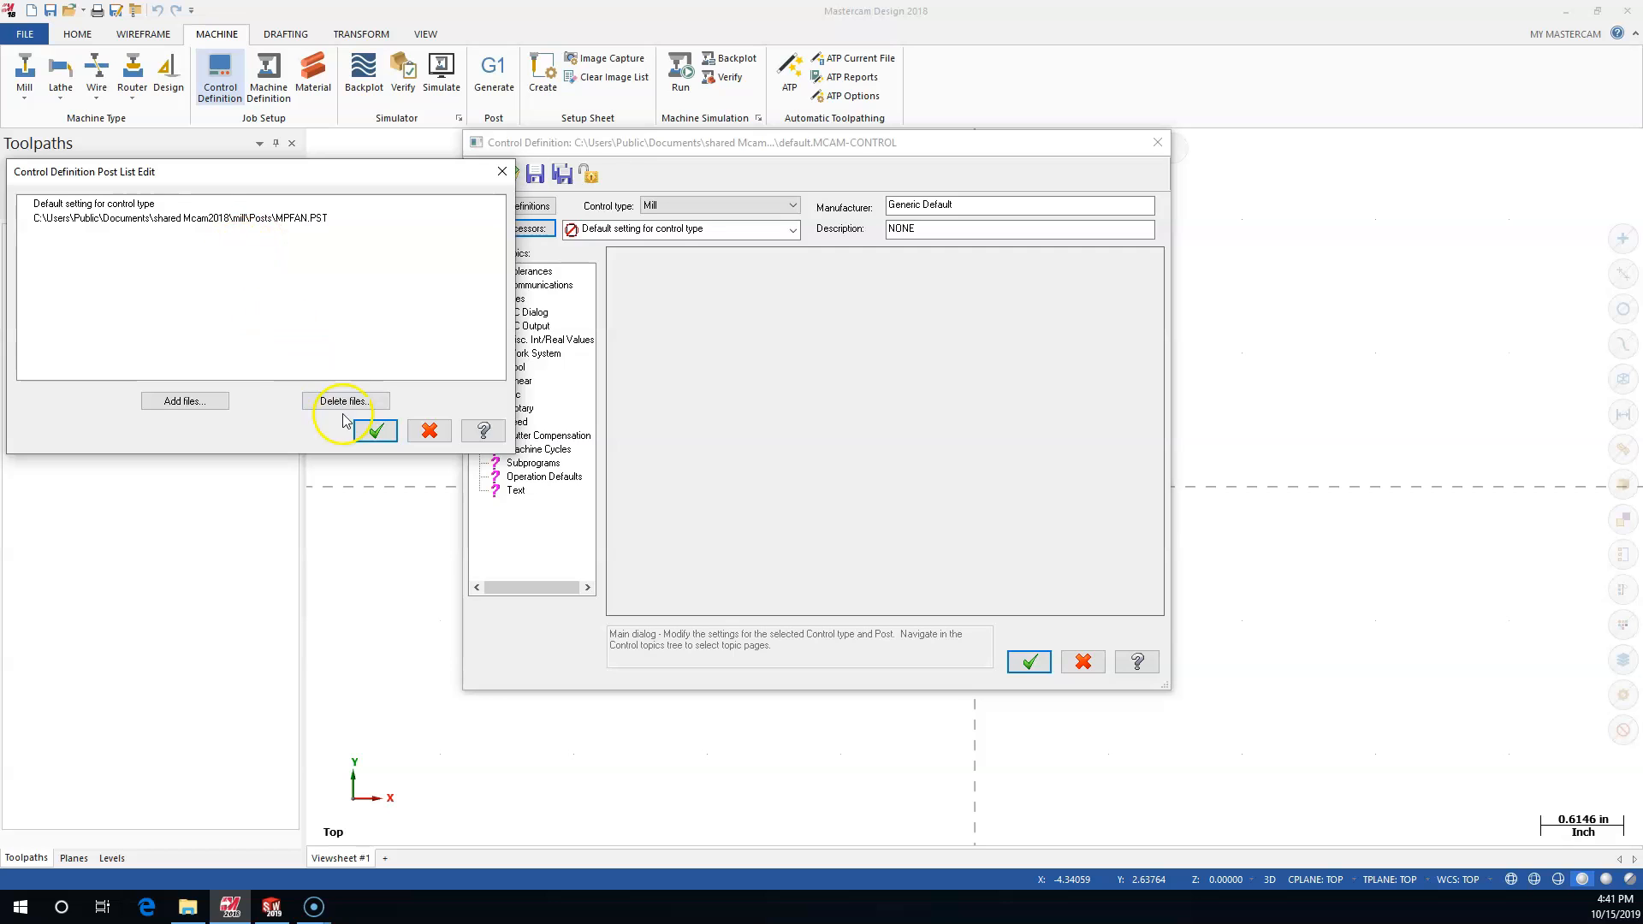
click(206, 402)
click(253, 305)
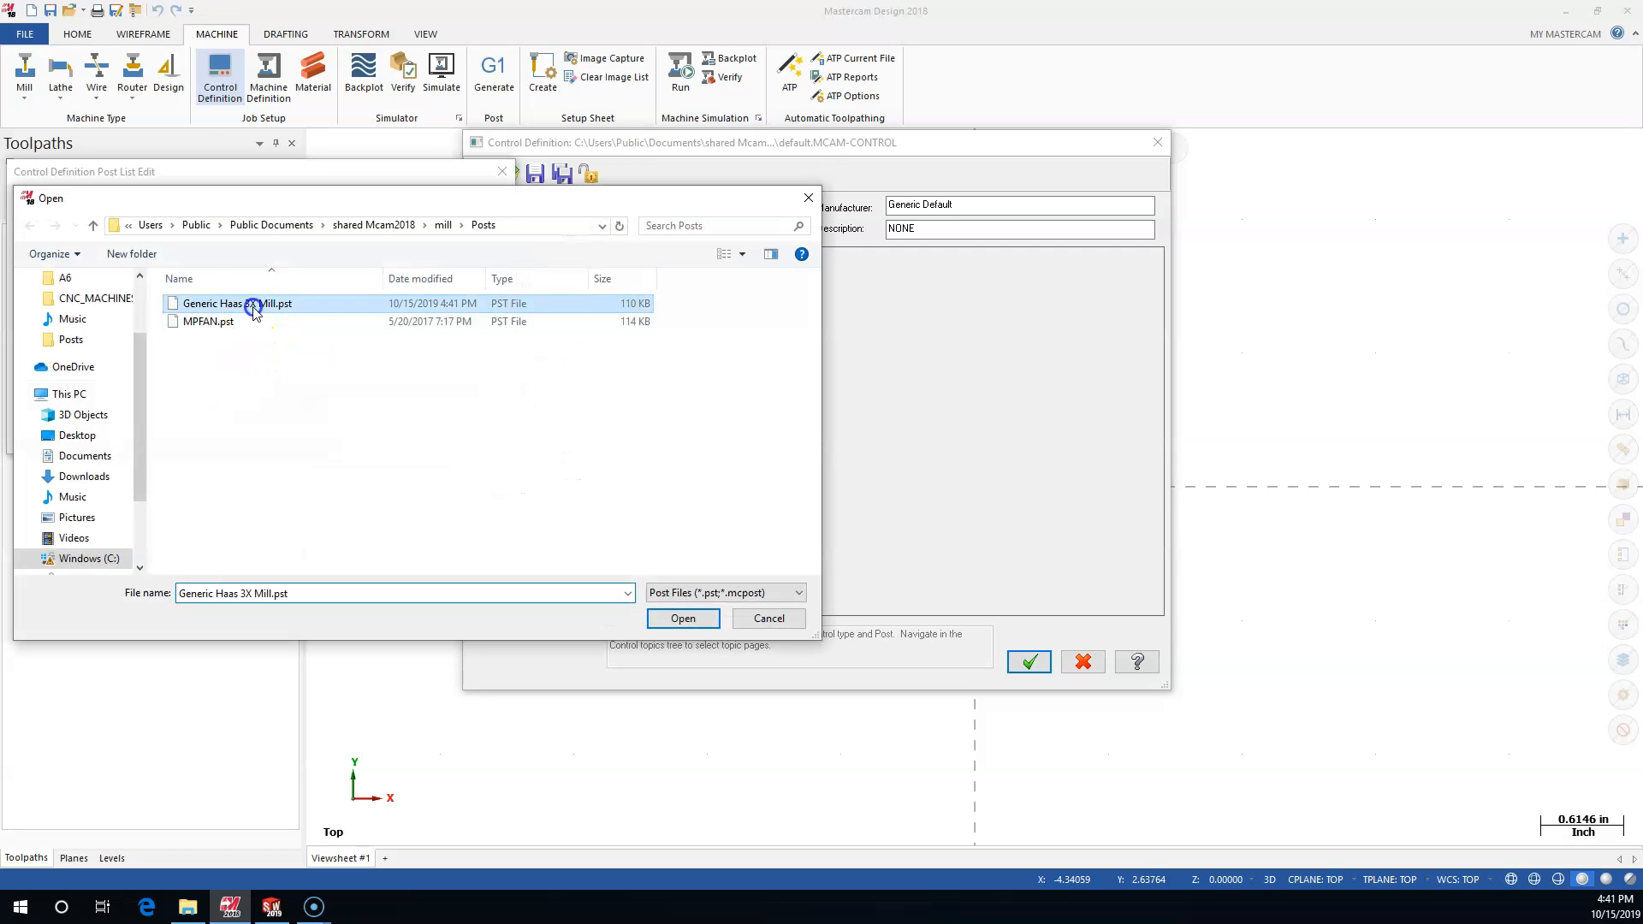
click(680, 617)
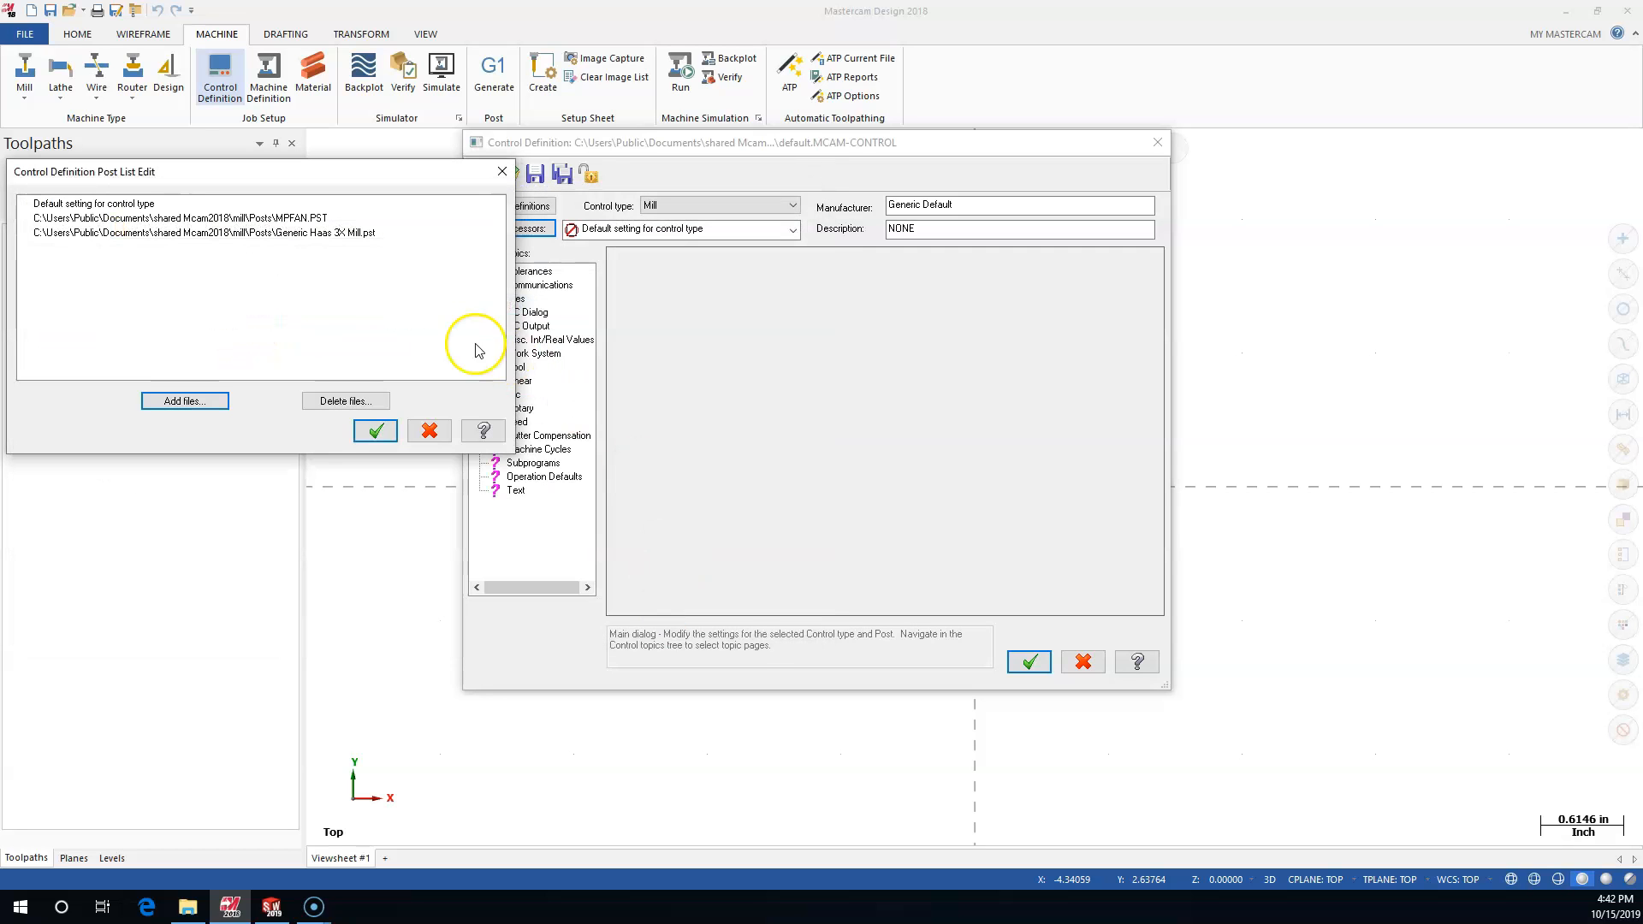
click(375, 430)
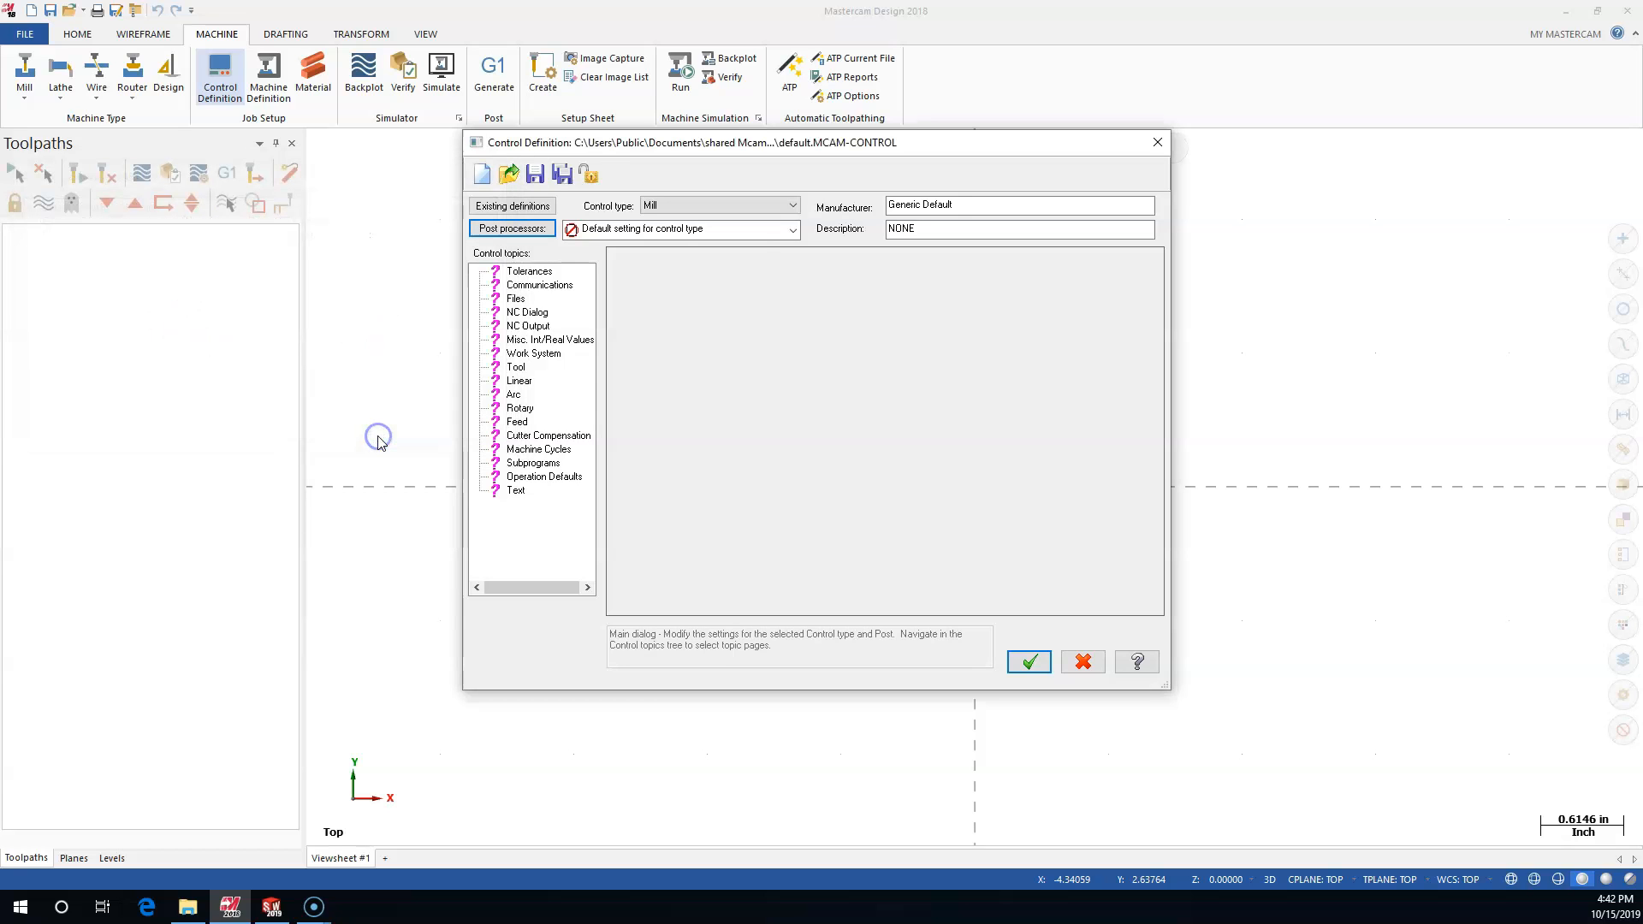
Select Generic Haas 3X Mill.pst as the active post and review its Tolerances, Communications, Files and NC Dialog settings
click(792, 230)
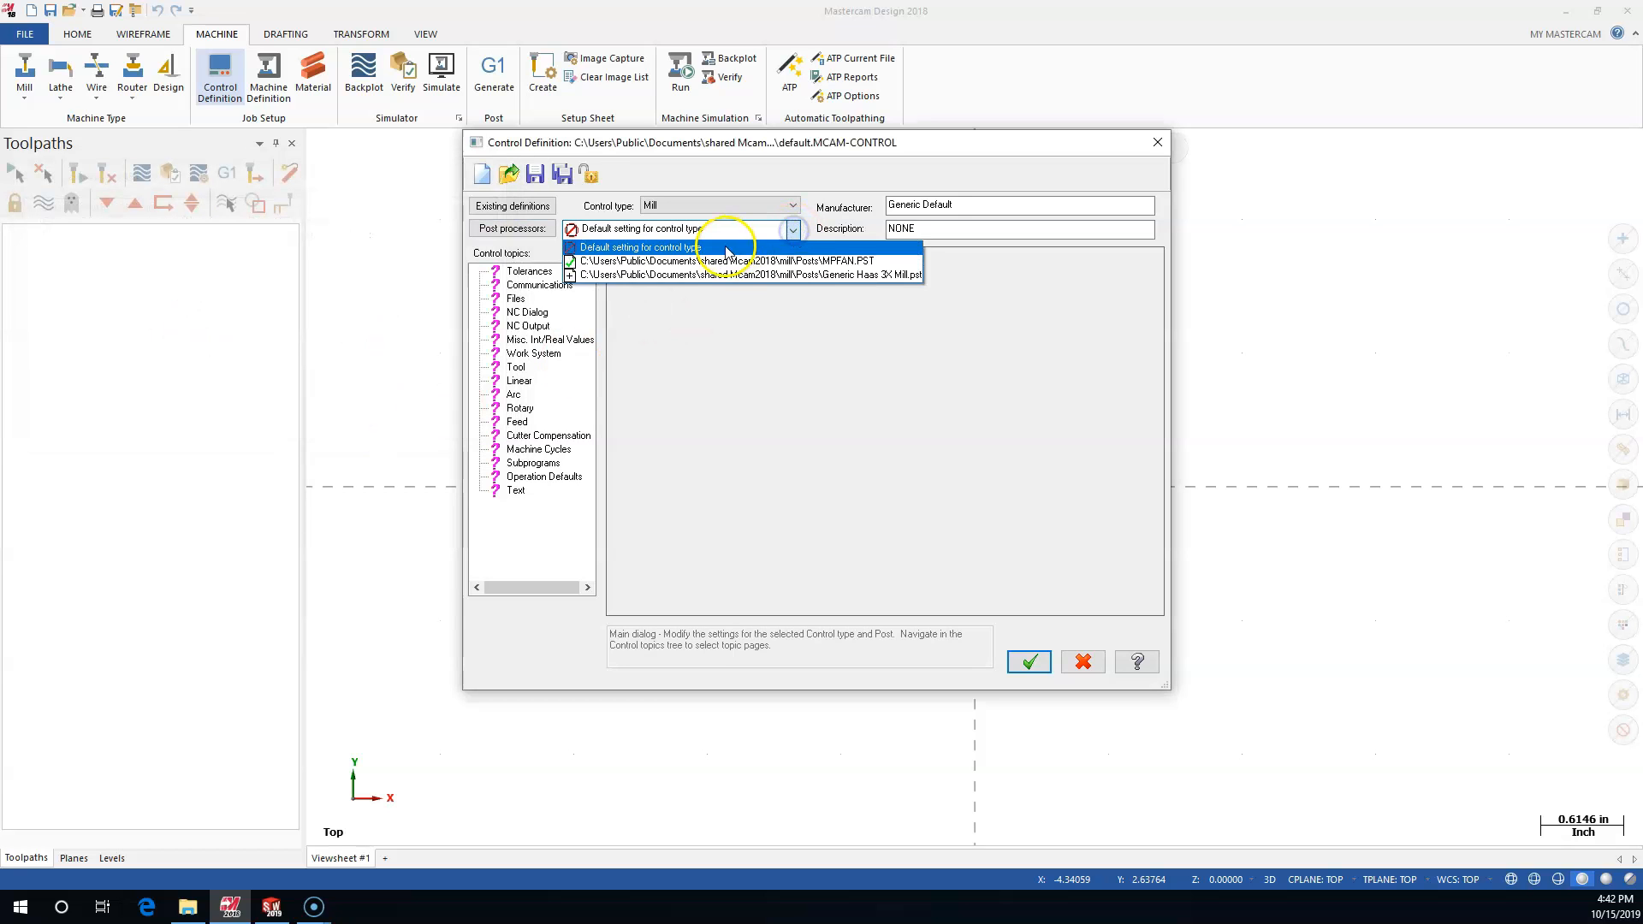
click(726, 275)
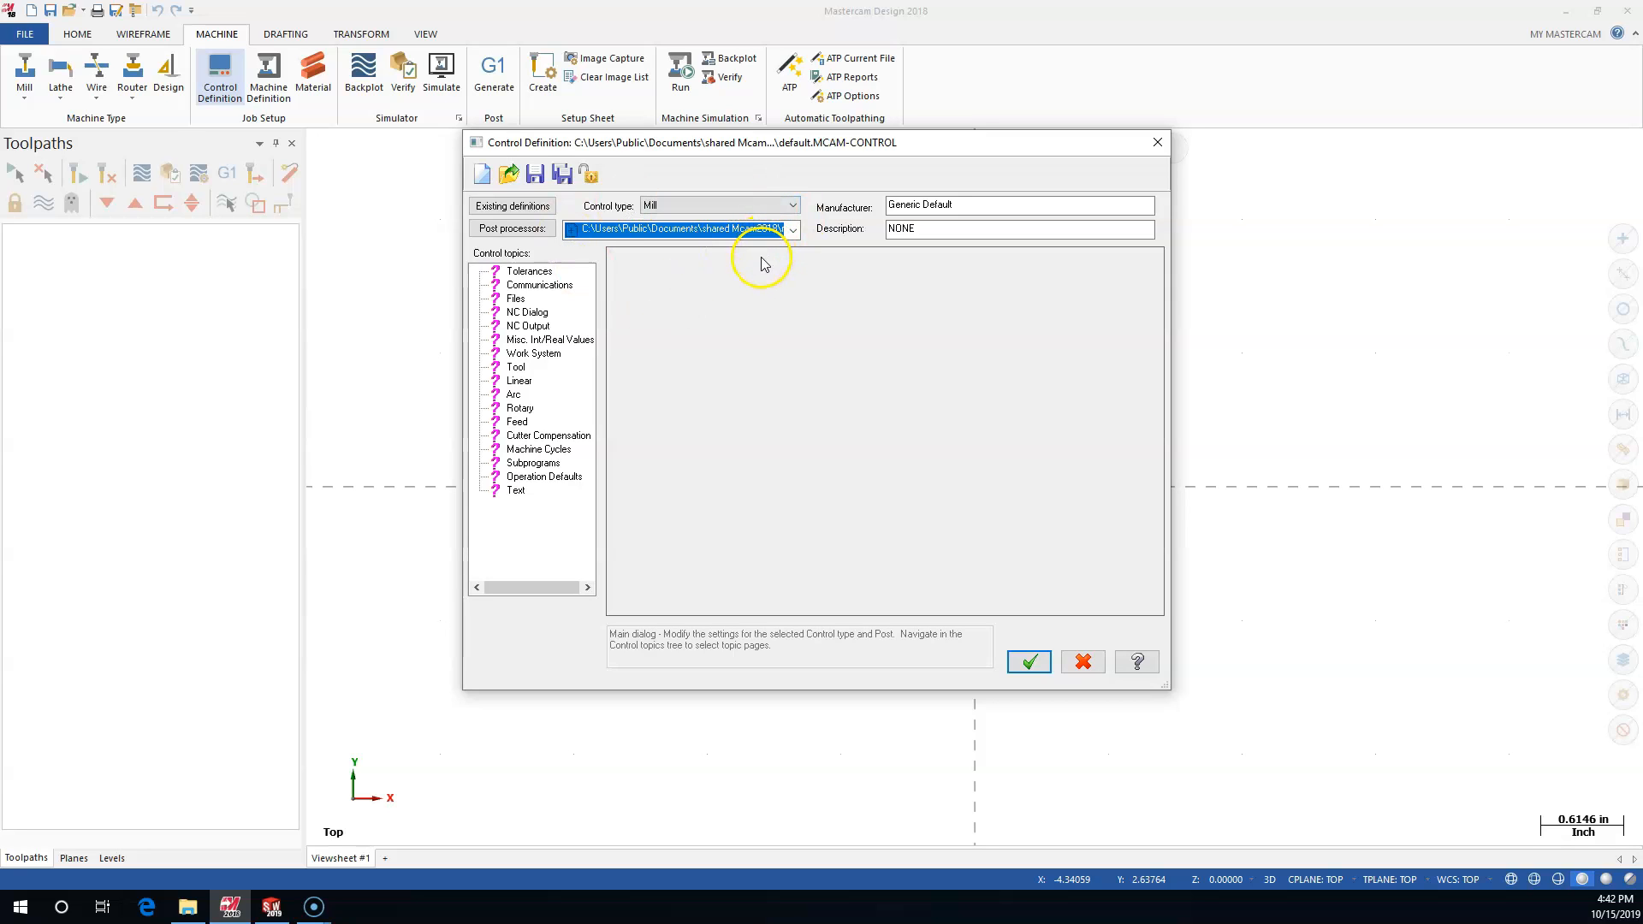
click(526, 272)
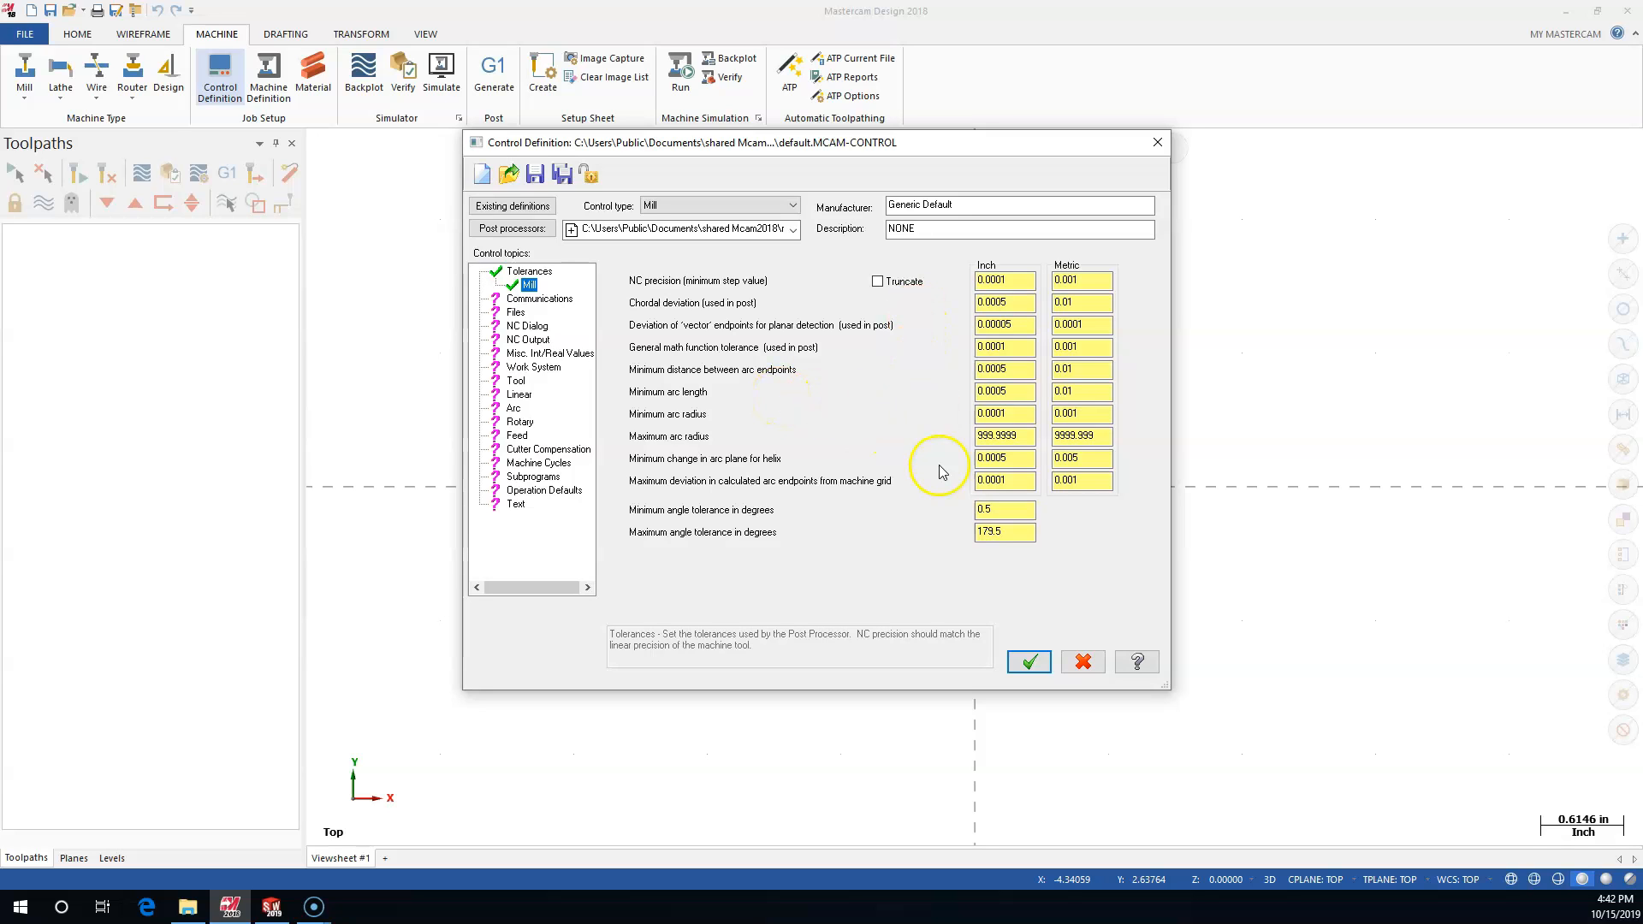
click(531, 299)
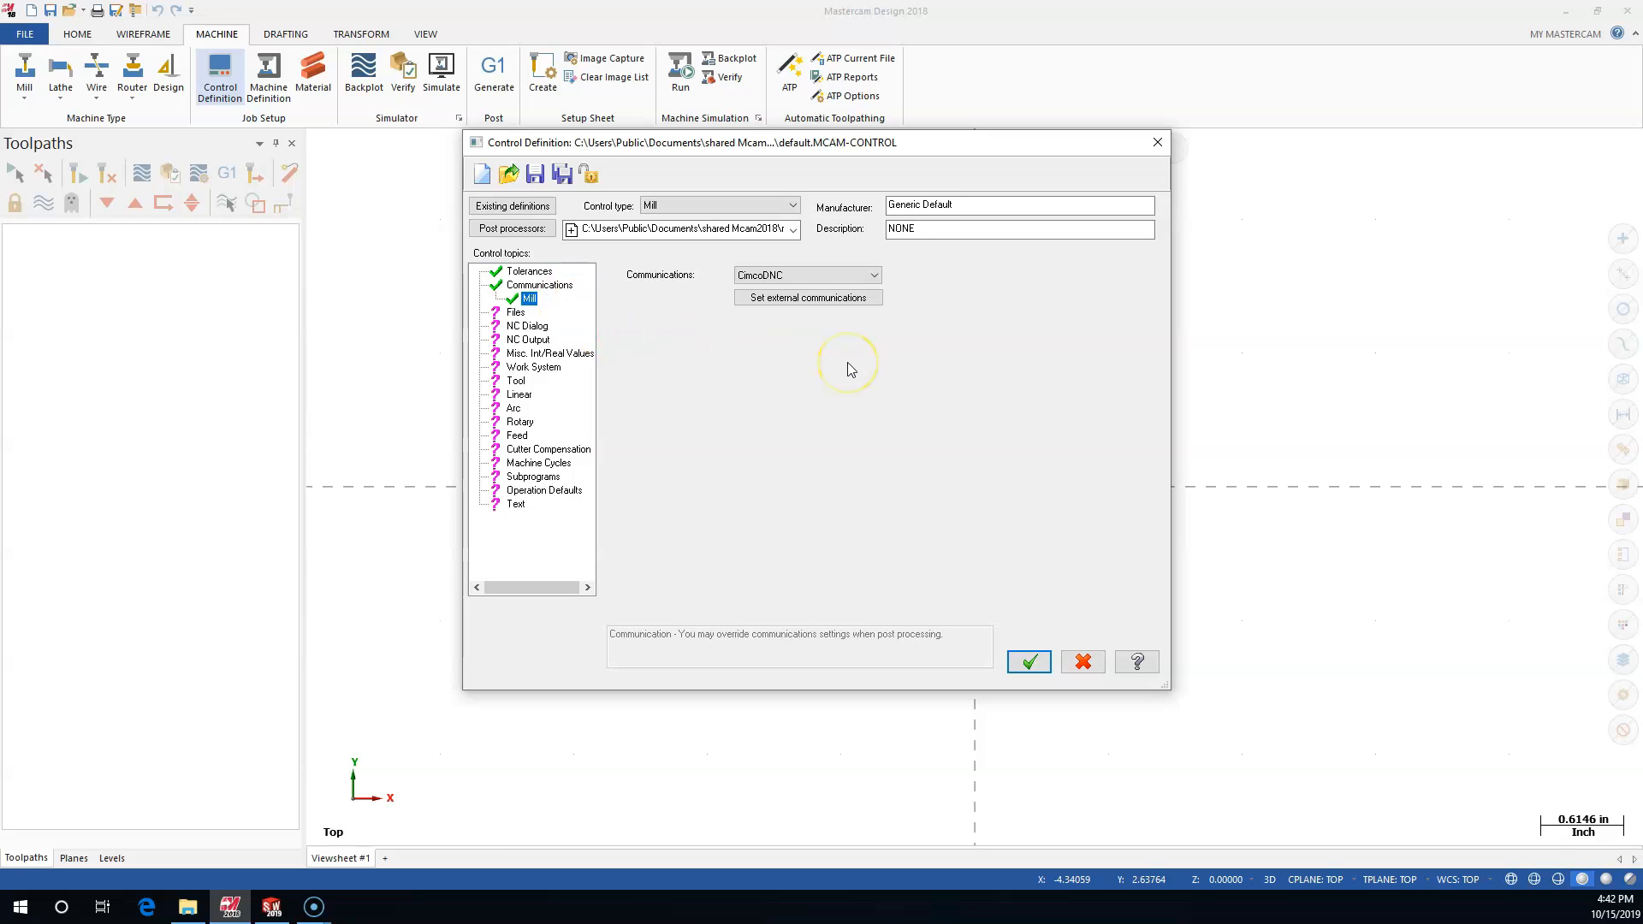
click(515, 312)
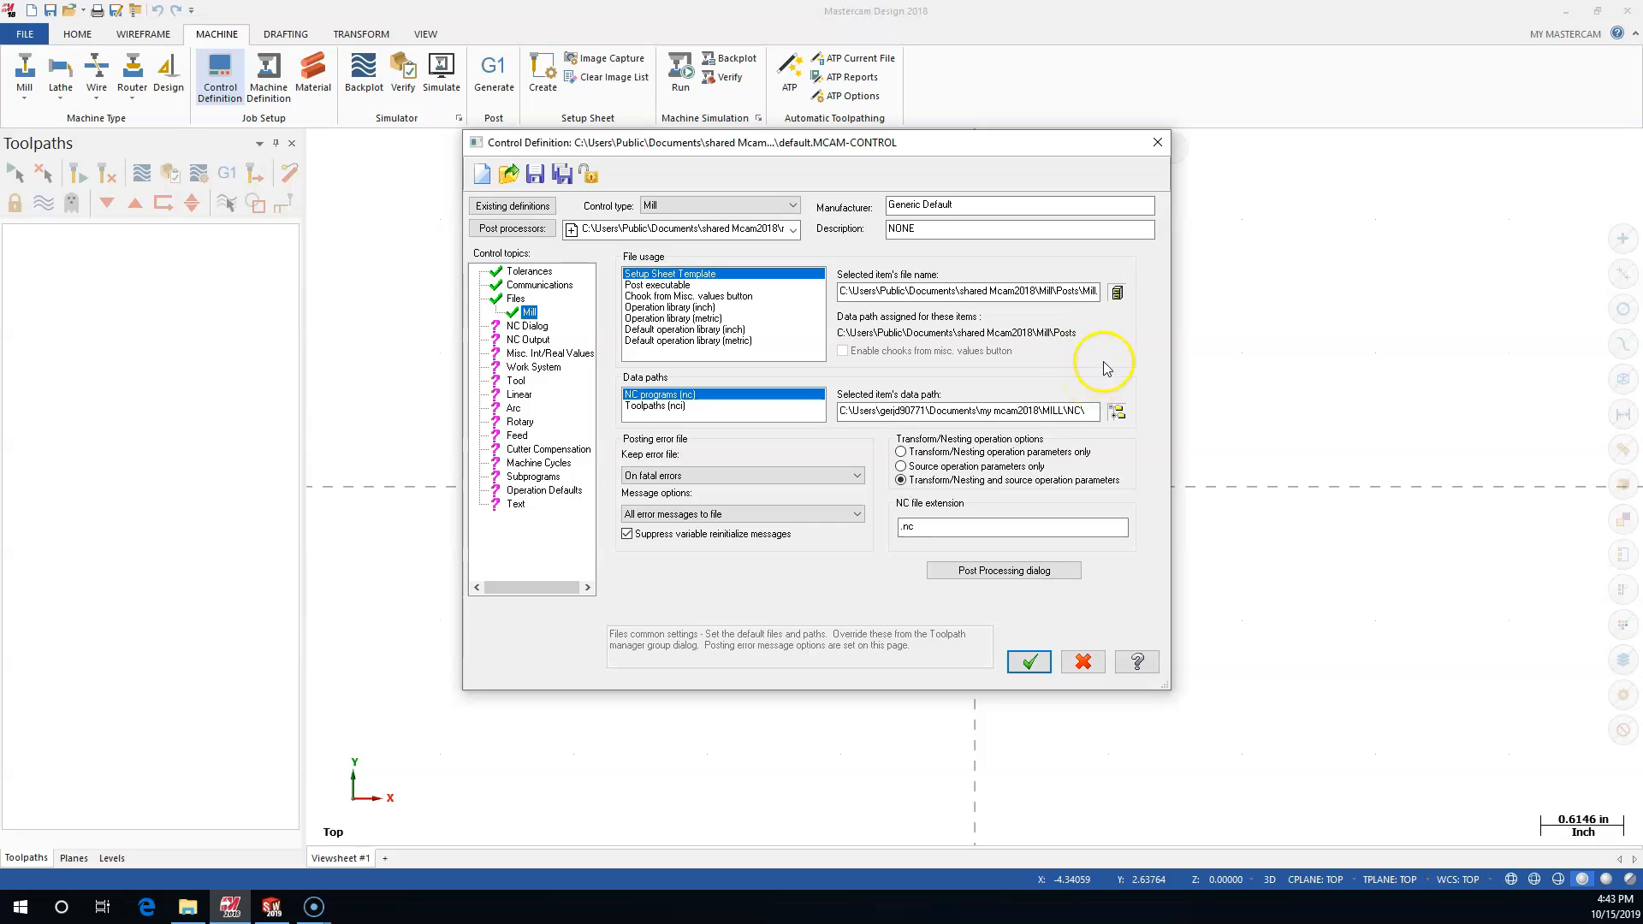
click(522, 326)
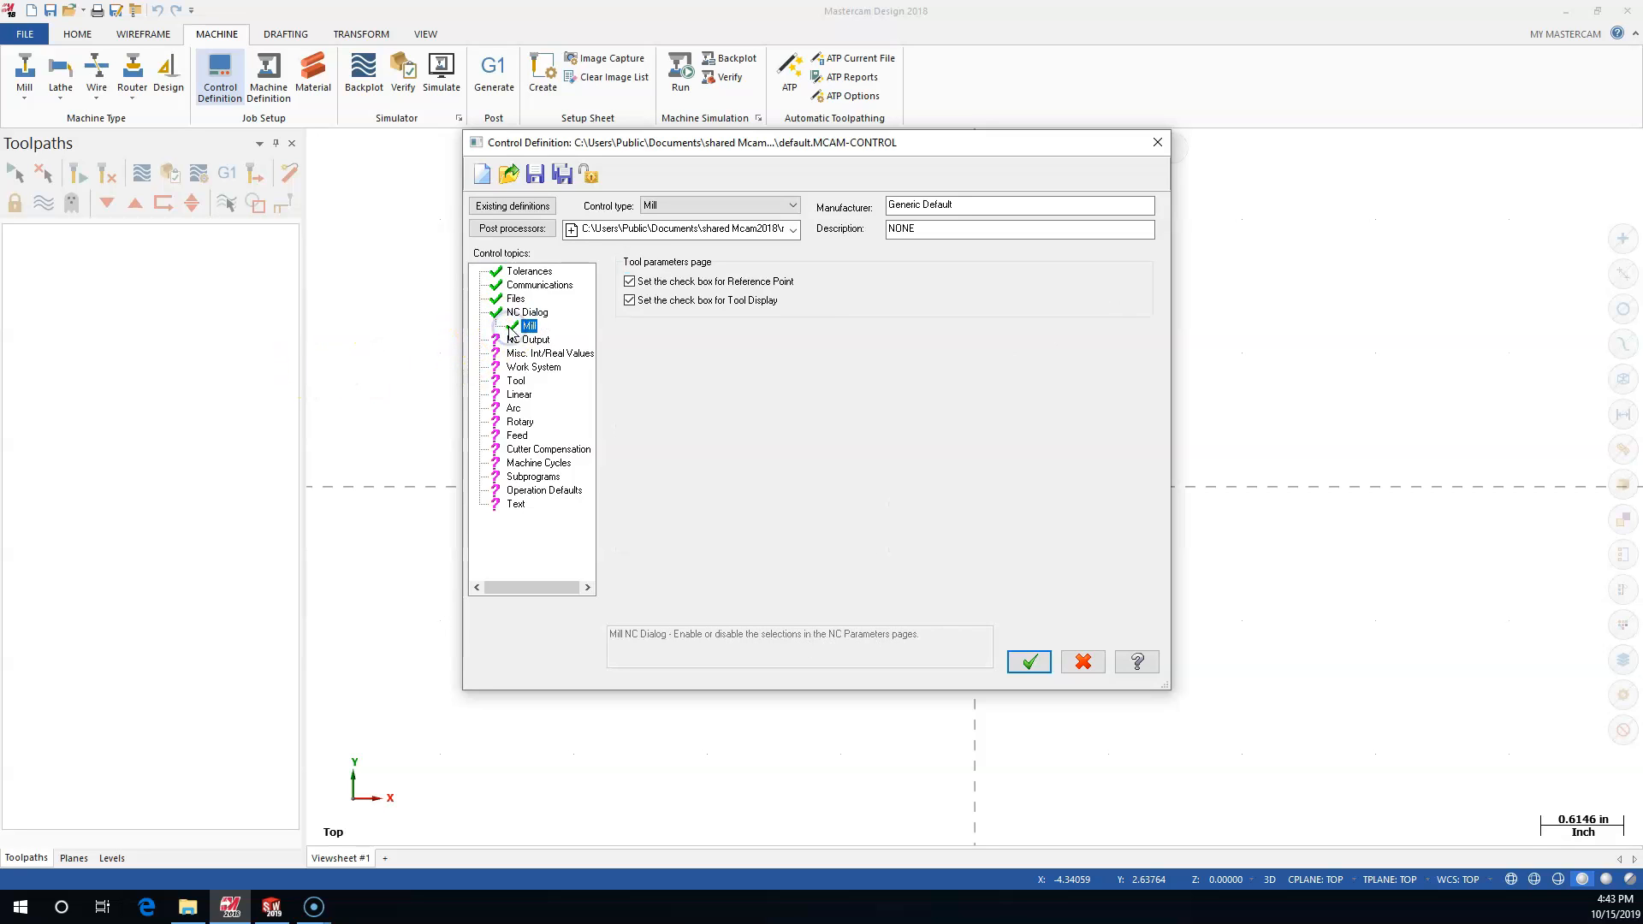
In the NC Output settings, set the start and increment sequence numbers to 1 and disable sequence number output
click(528, 339)
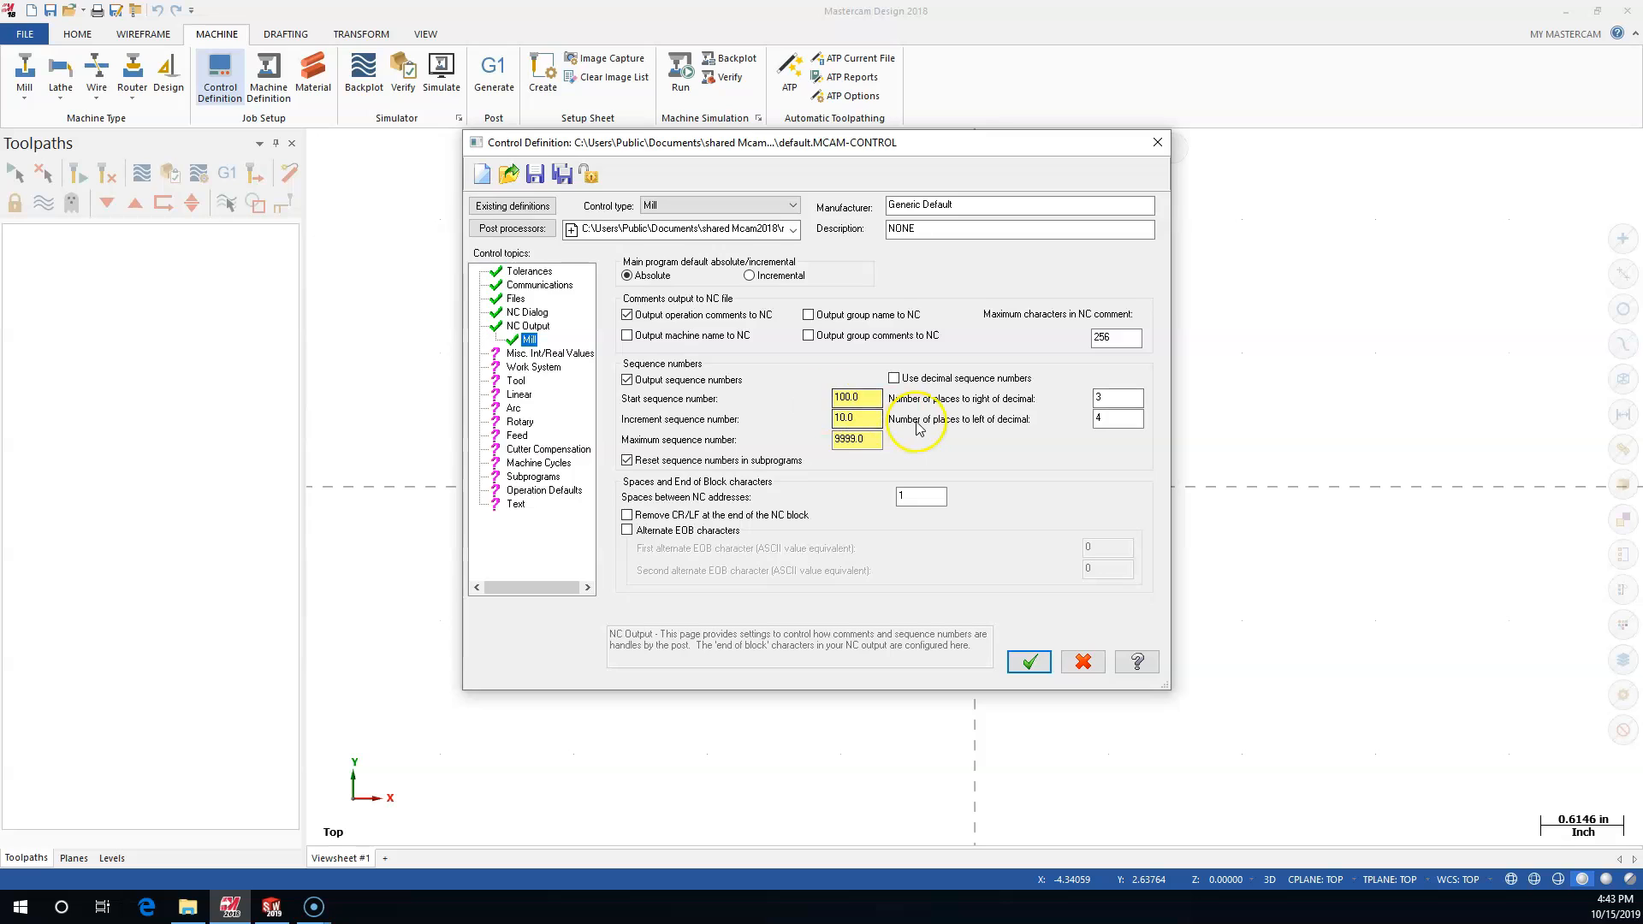
click(832, 399)
drag(826, 401, 804, 403)
text(1)
key(Tab)
text(1)
key(Tab)
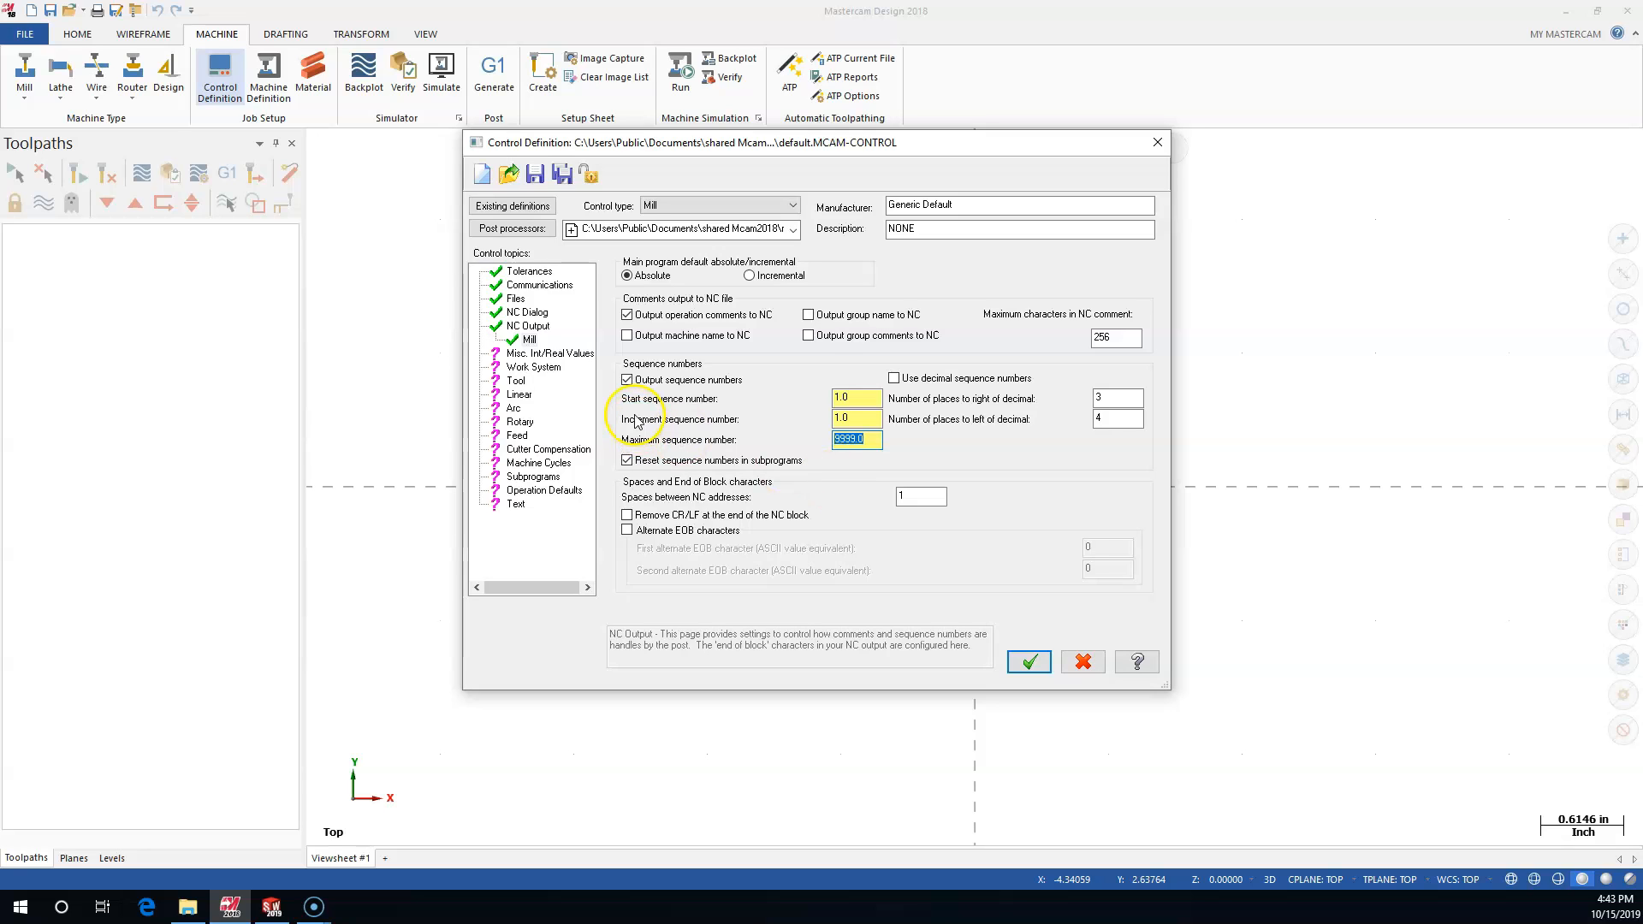
click(628, 380)
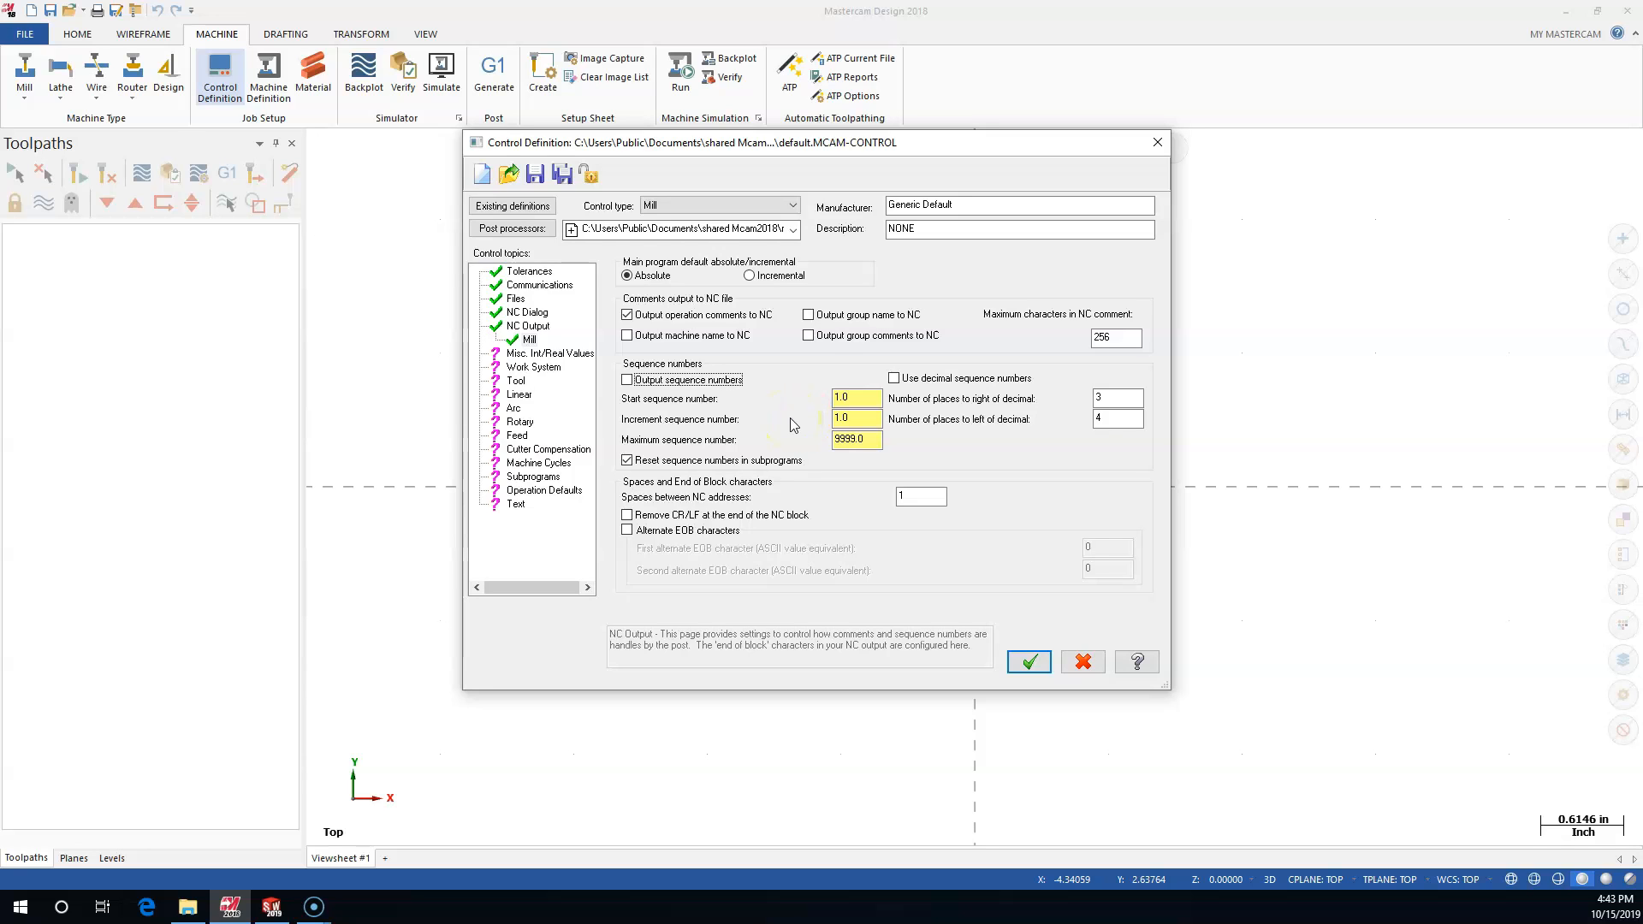
Review the Misc. Int/Real Values, Work System, Tool and Linear settings of the control definition
click(534, 354)
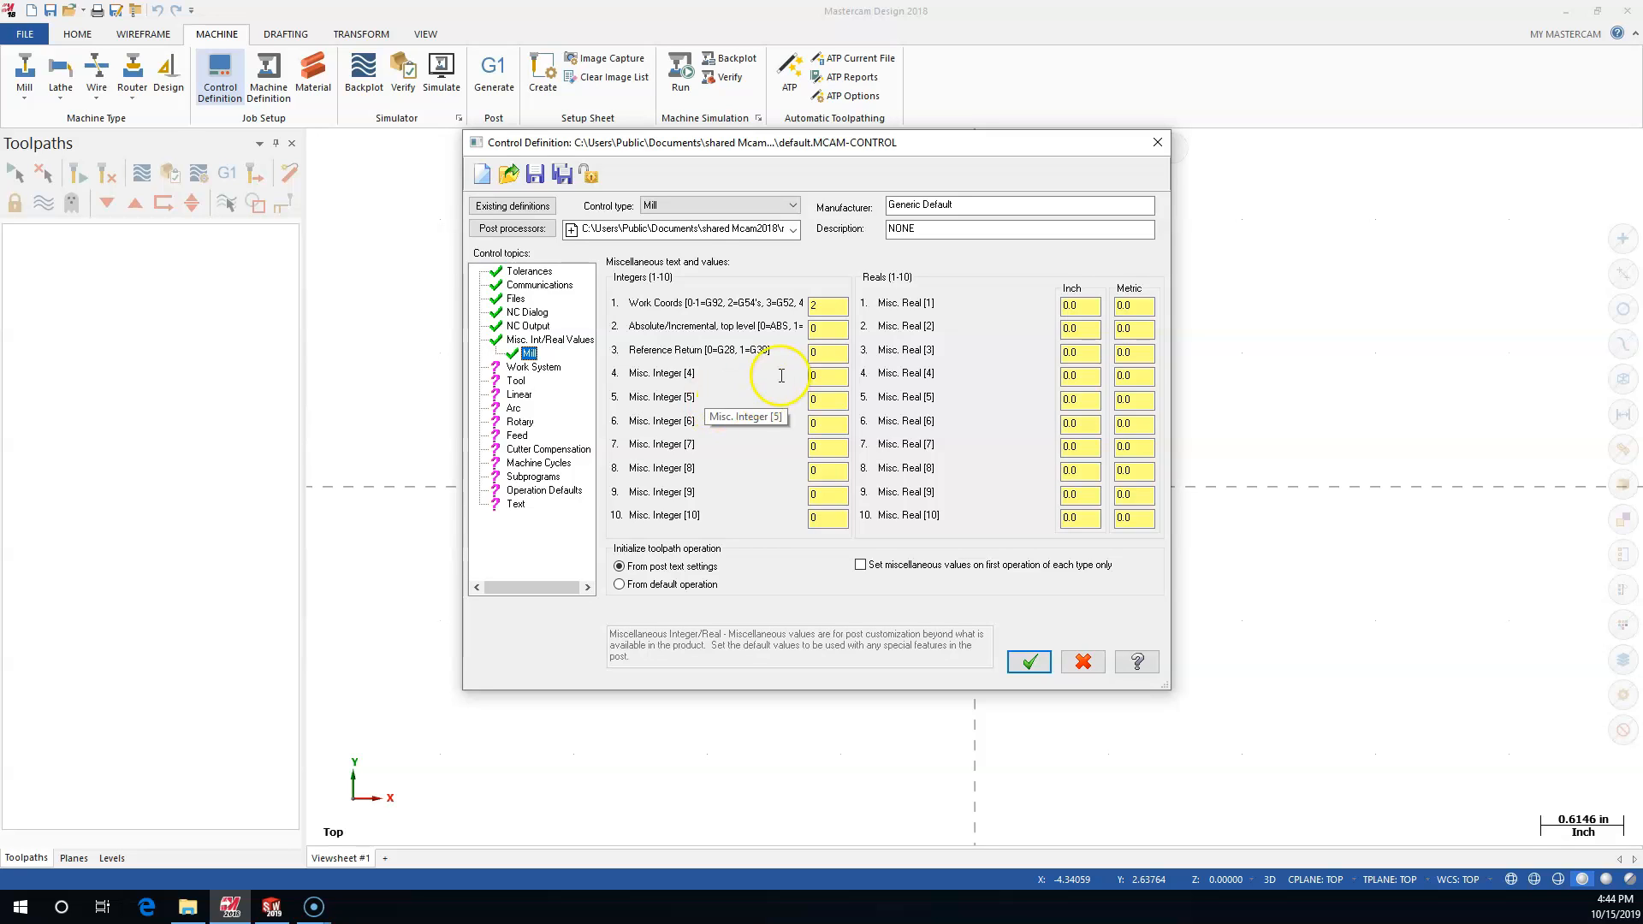
click(841, 472)
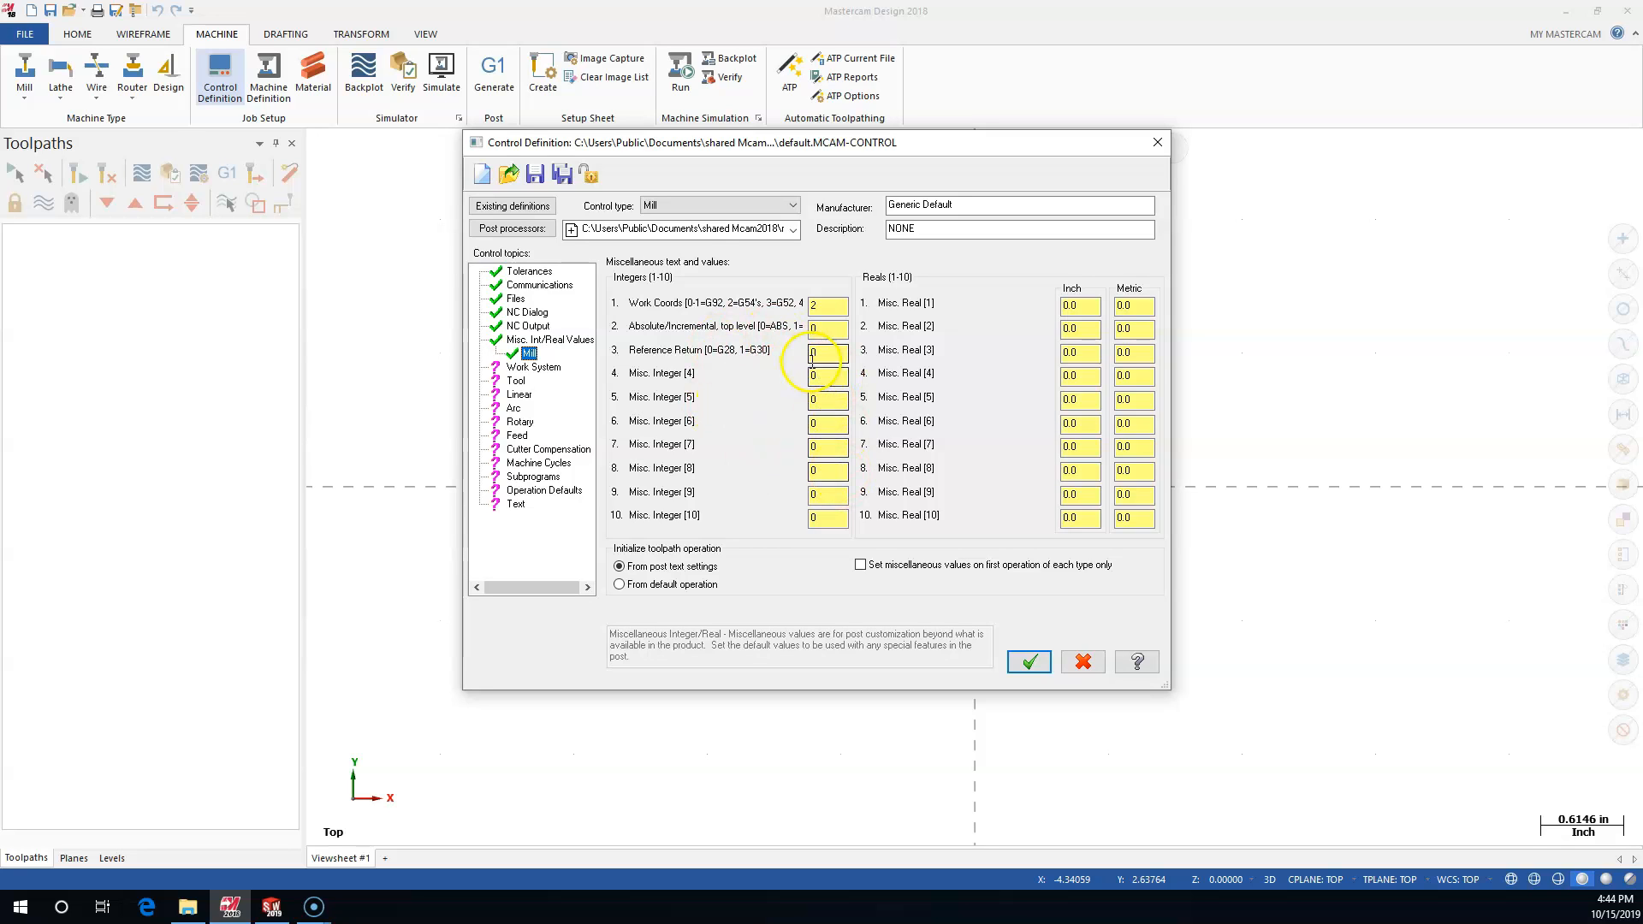
click(531, 367)
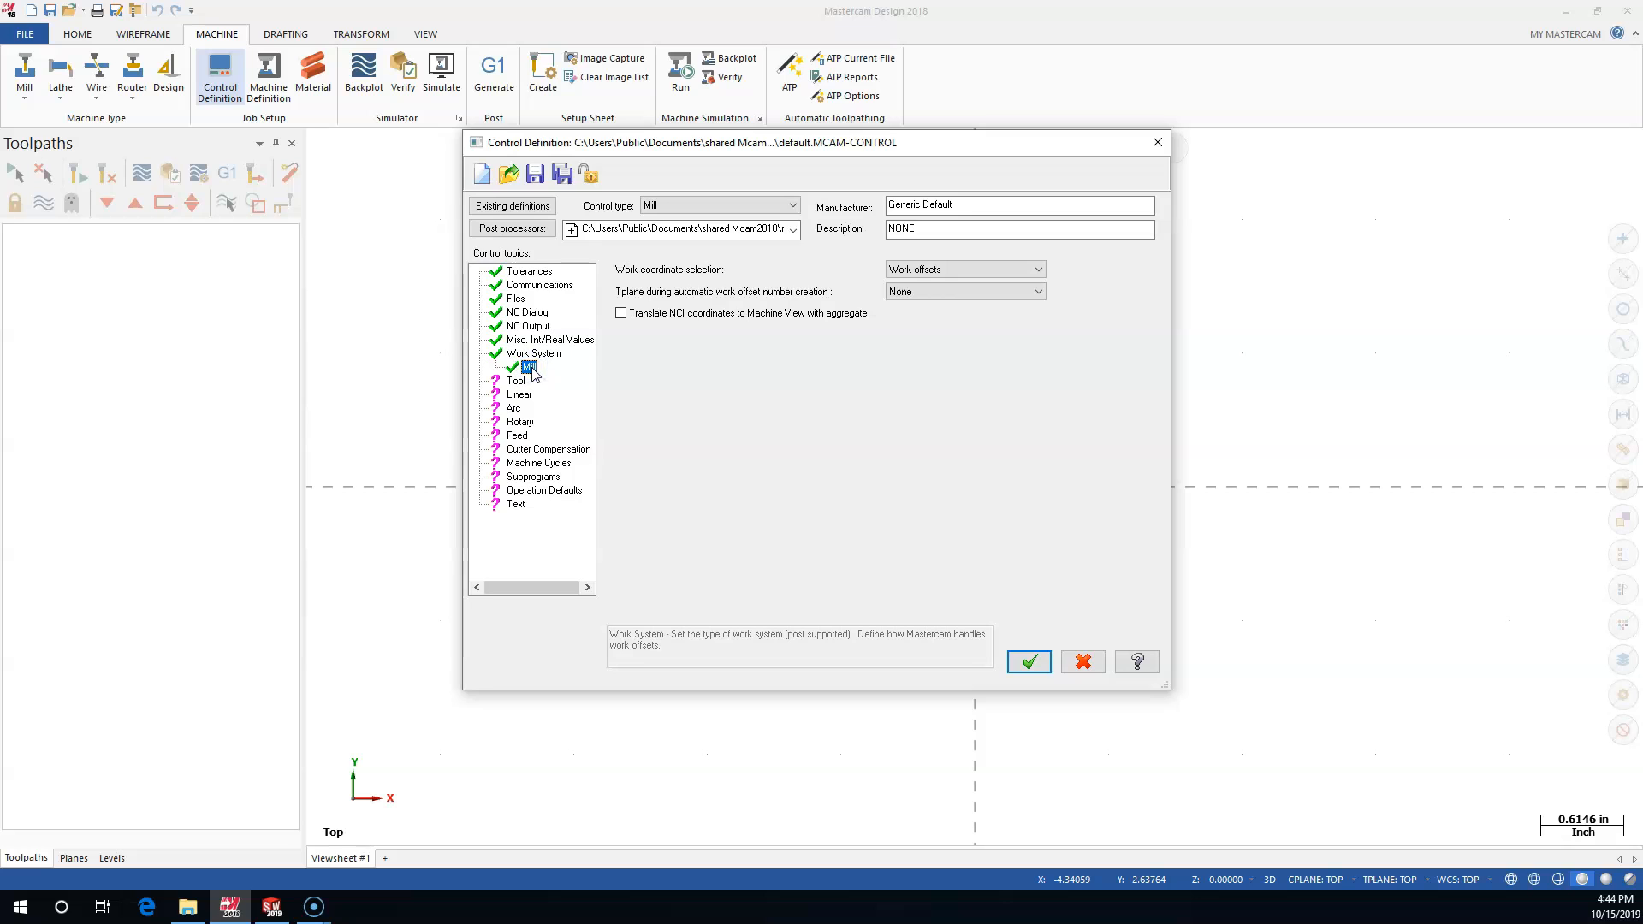
click(513, 385)
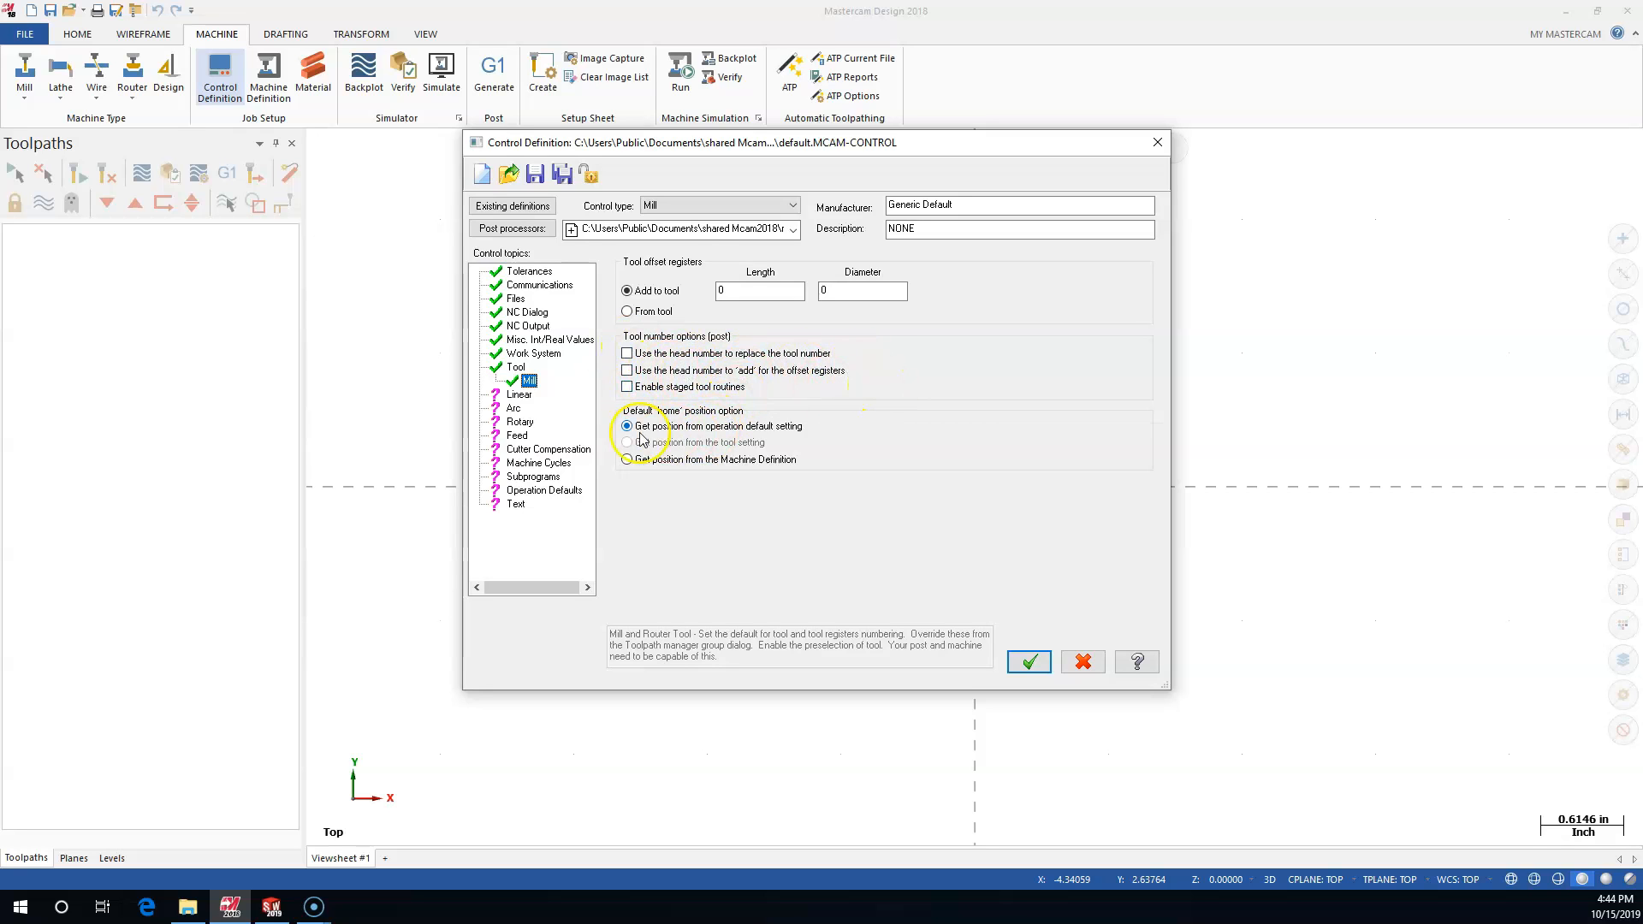
click(517, 394)
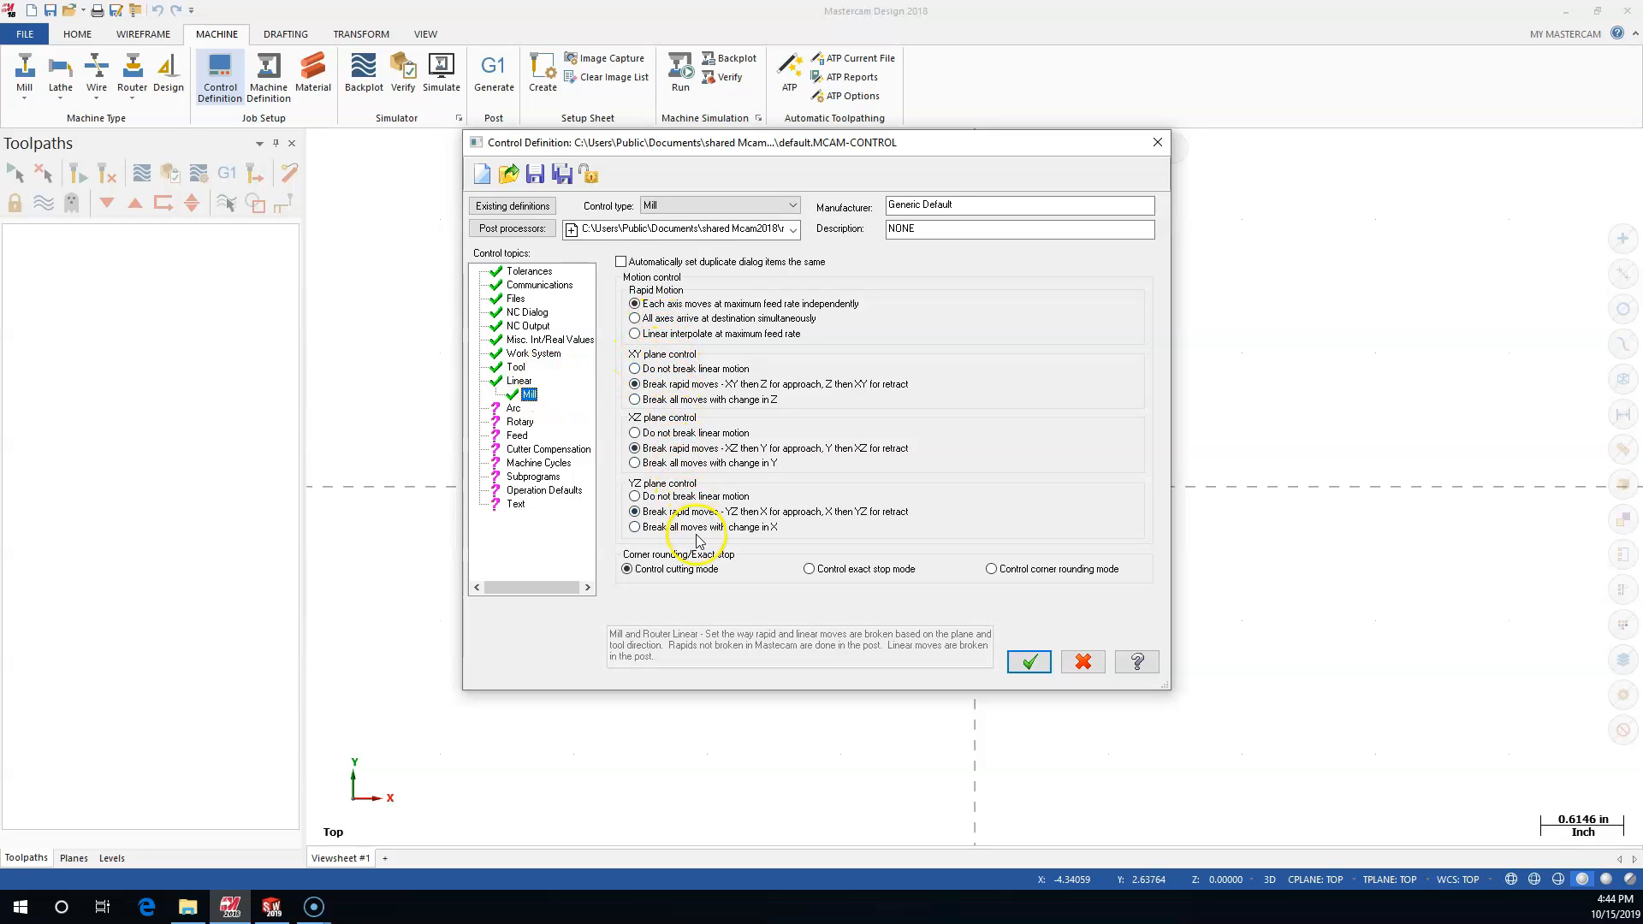
Examine the Arc settings, including the available arc break options for the XY plane
click(516, 409)
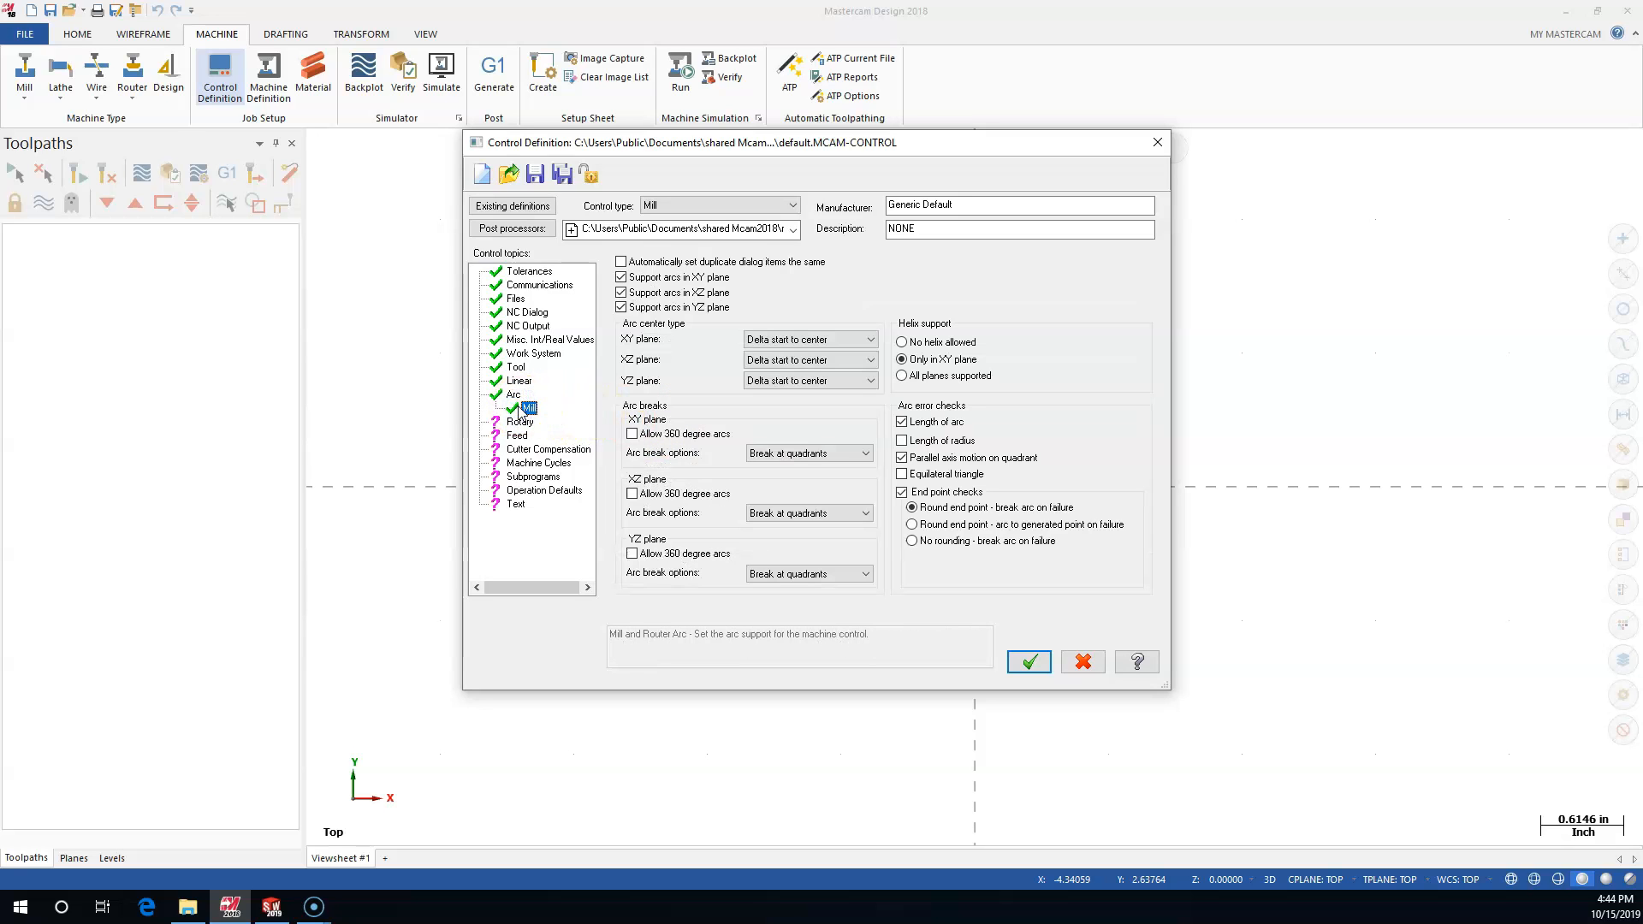
click(499, 423)
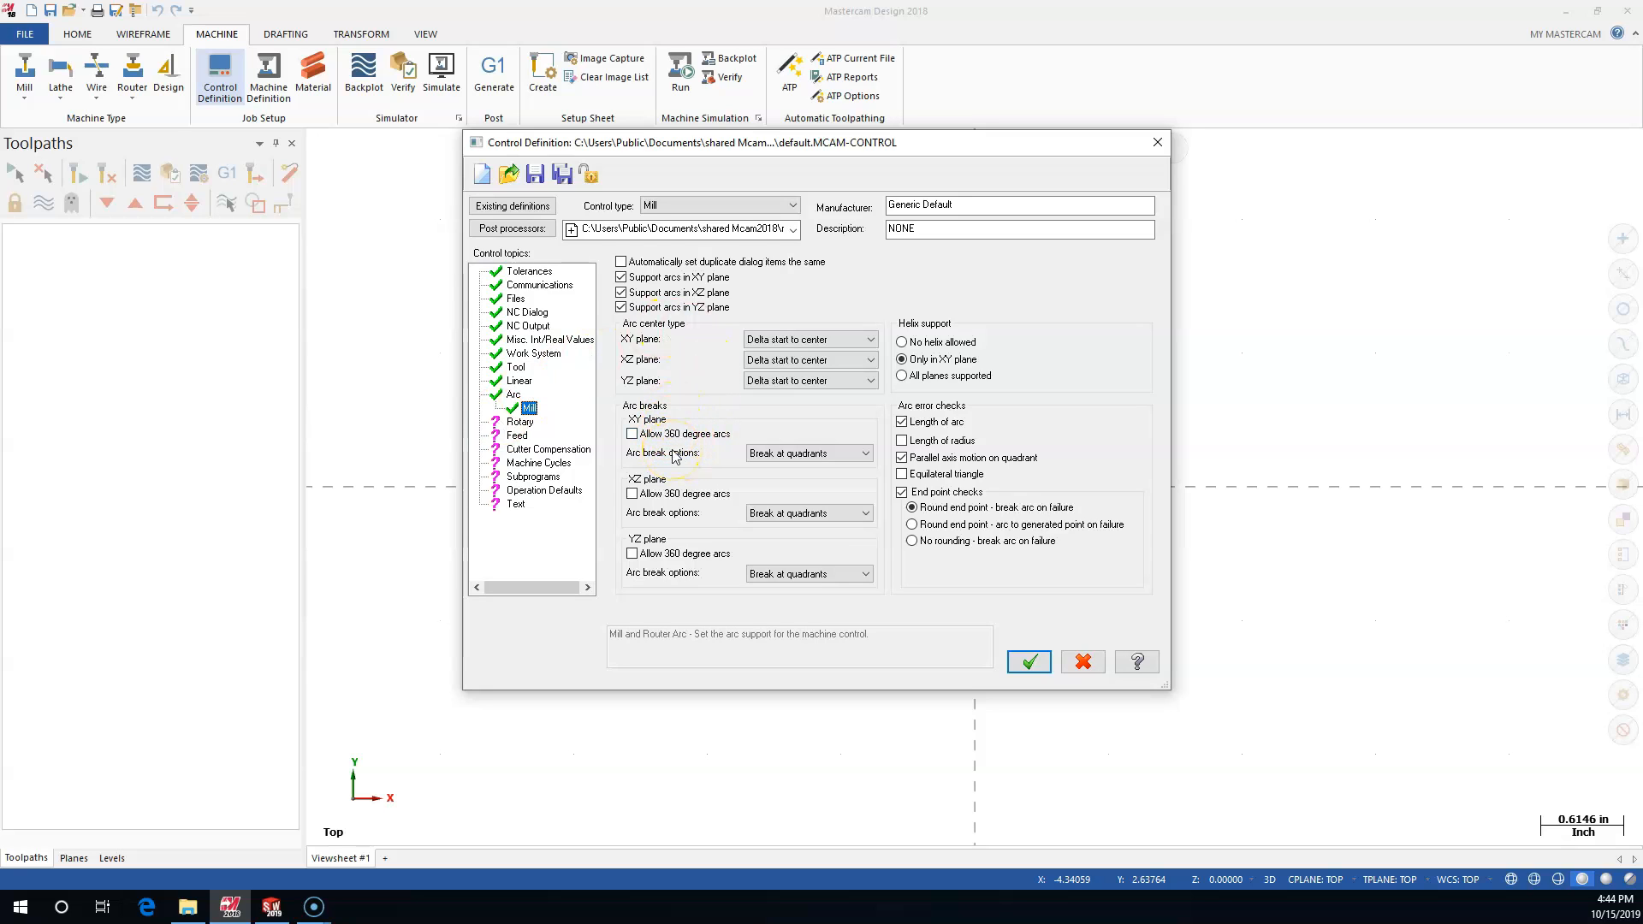
click(809, 461)
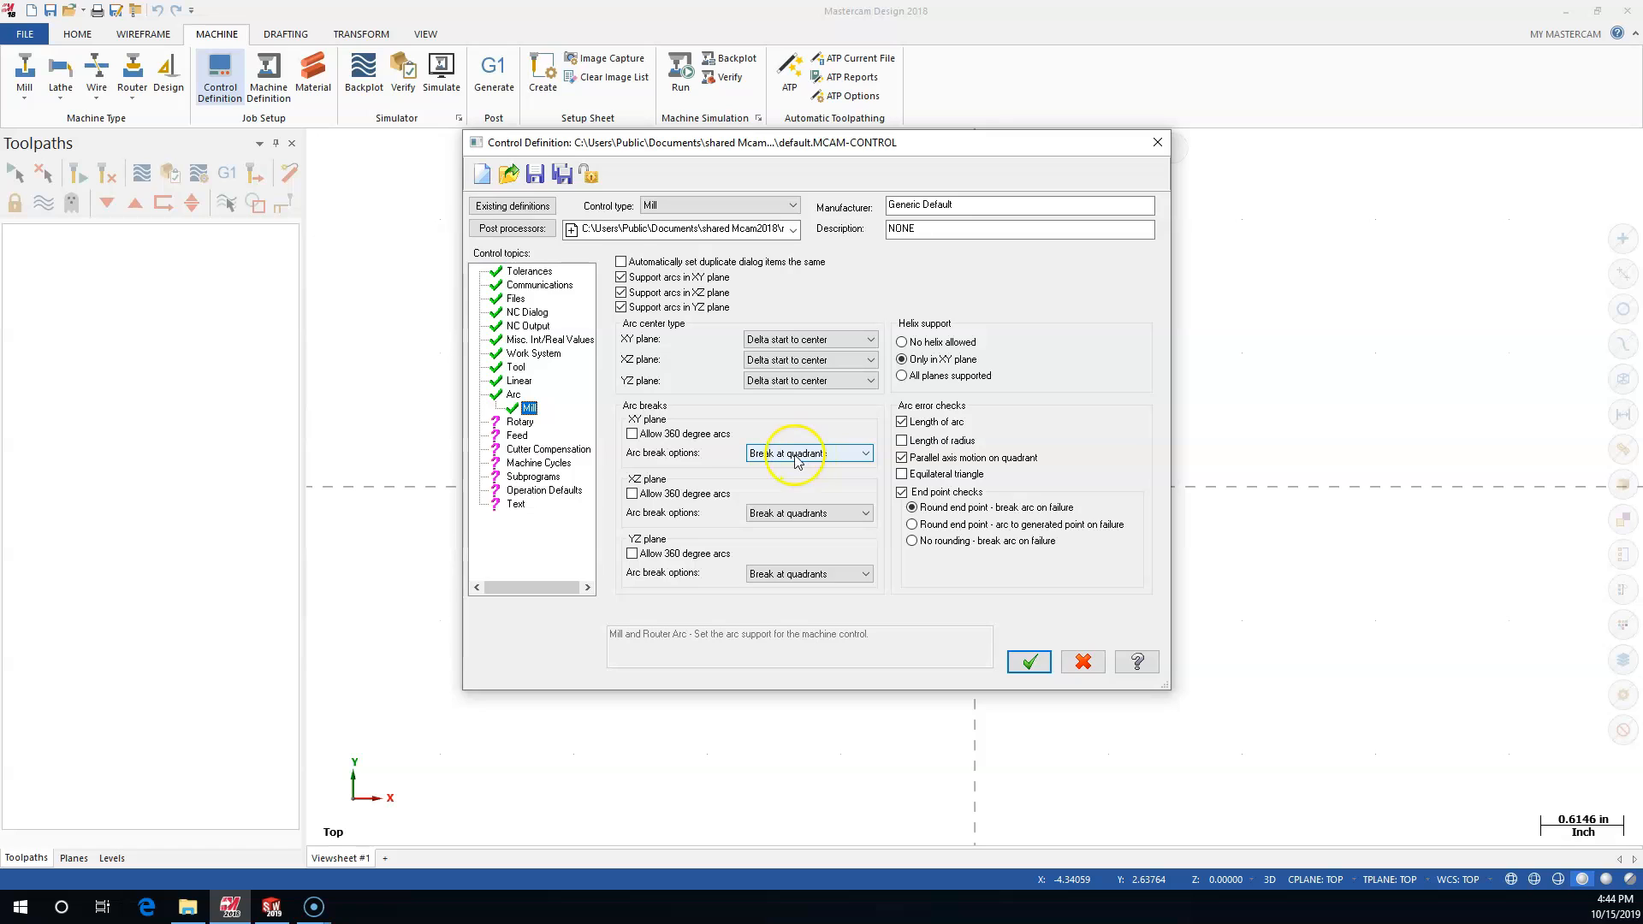
click(773, 460)
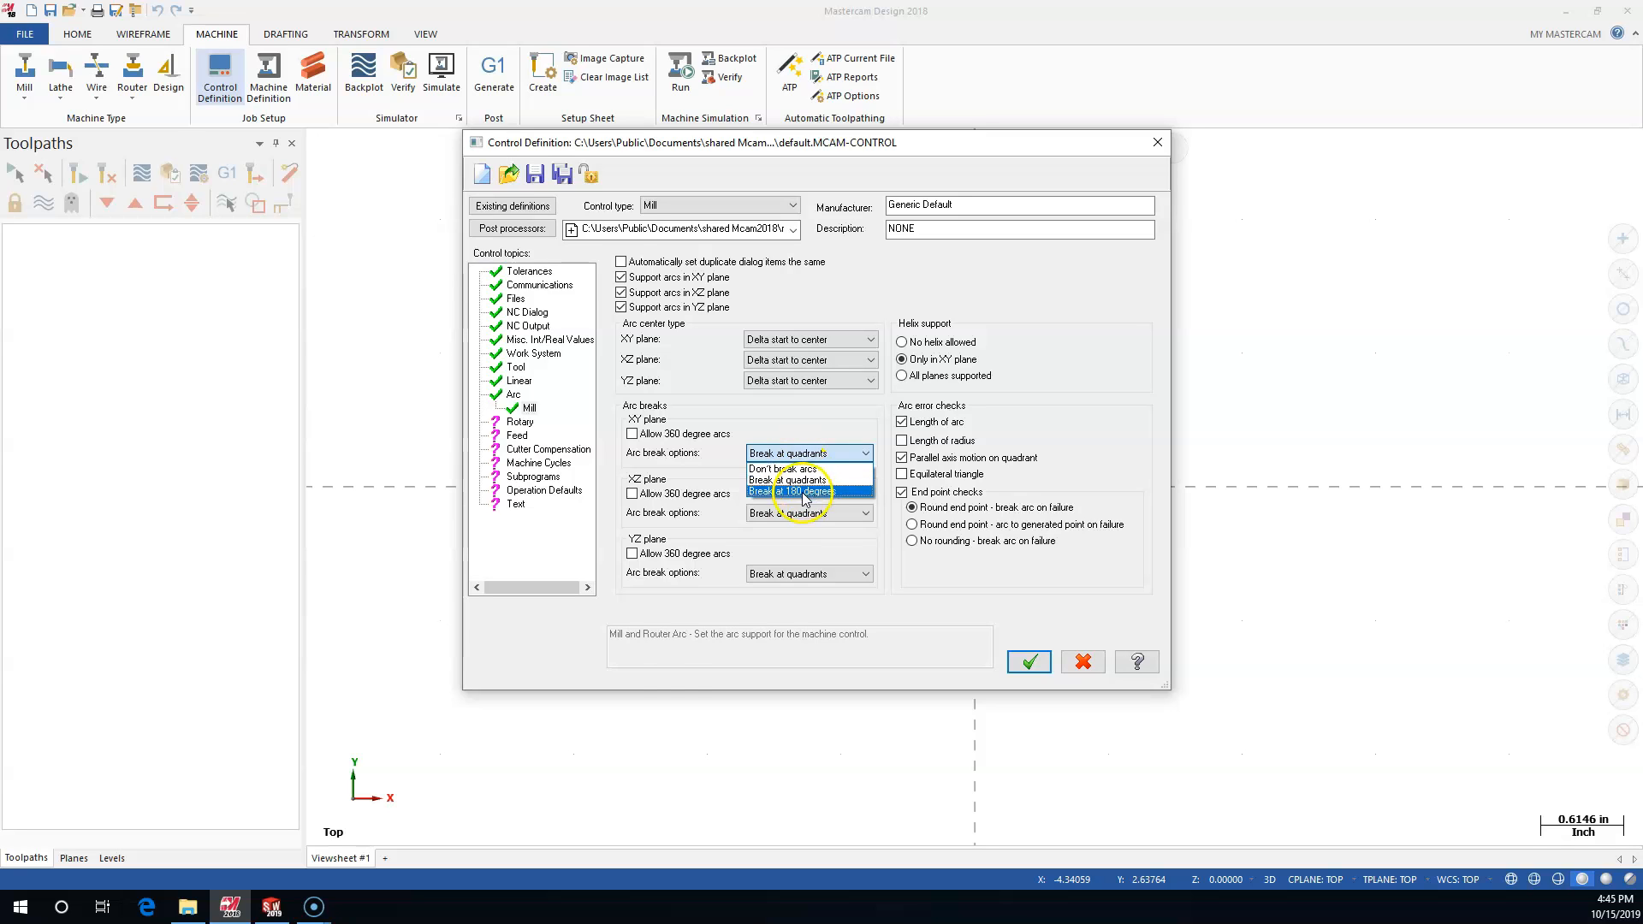
click(917, 580)
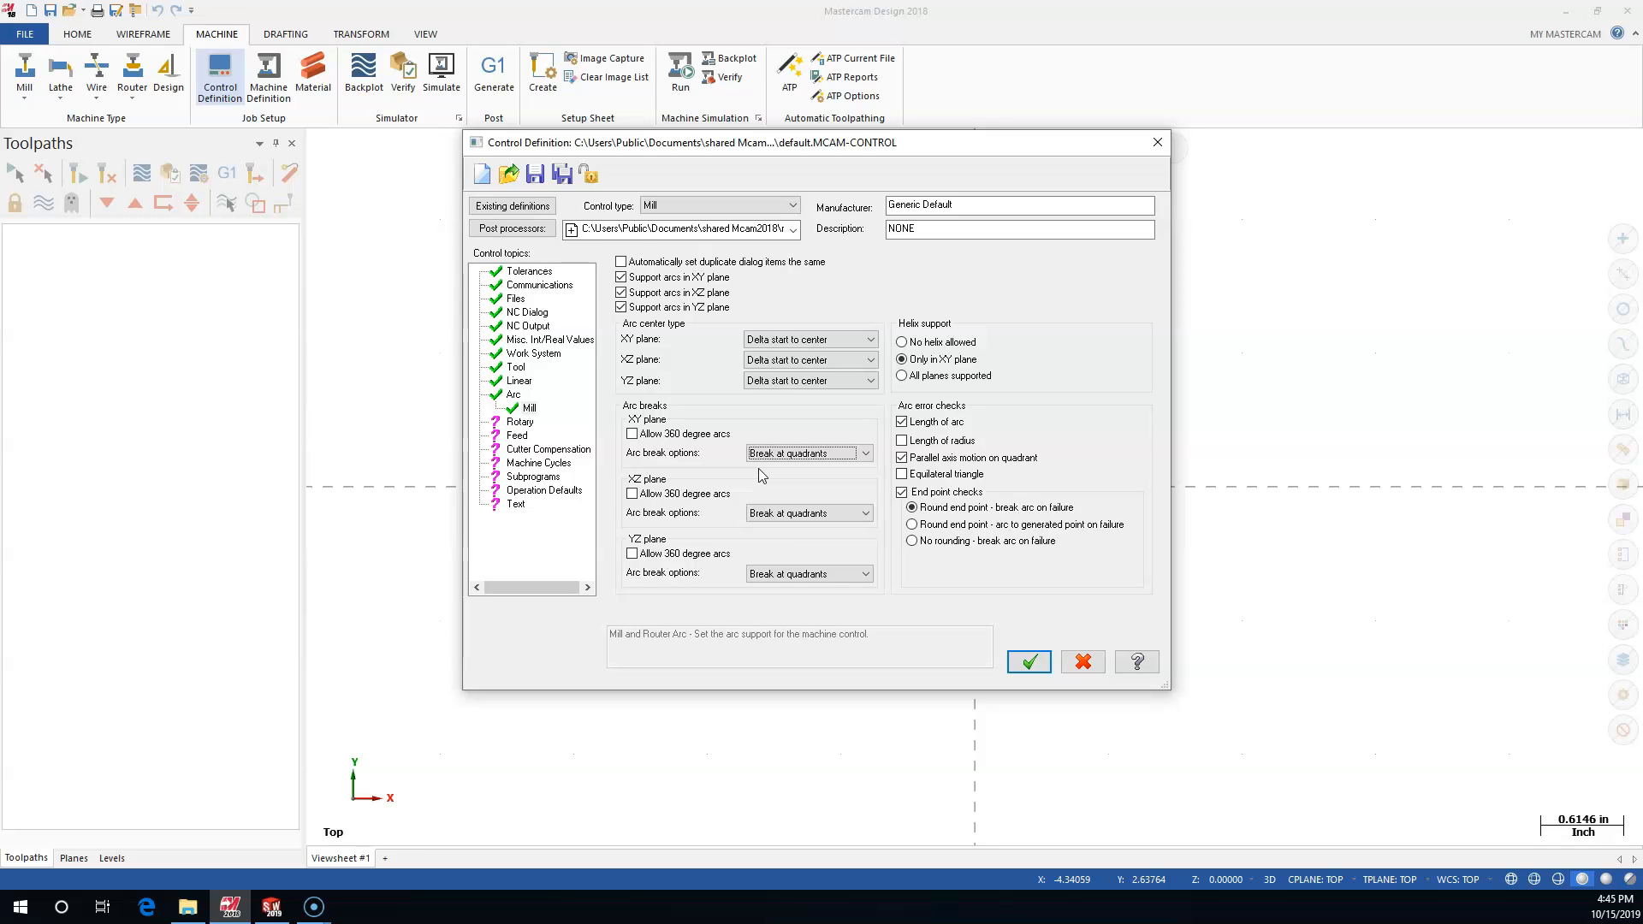
Review the Rotary, Feed, Cutter Compensation, Machine Cycles, Mill Drill Cycles and Subprograms settings
click(519, 422)
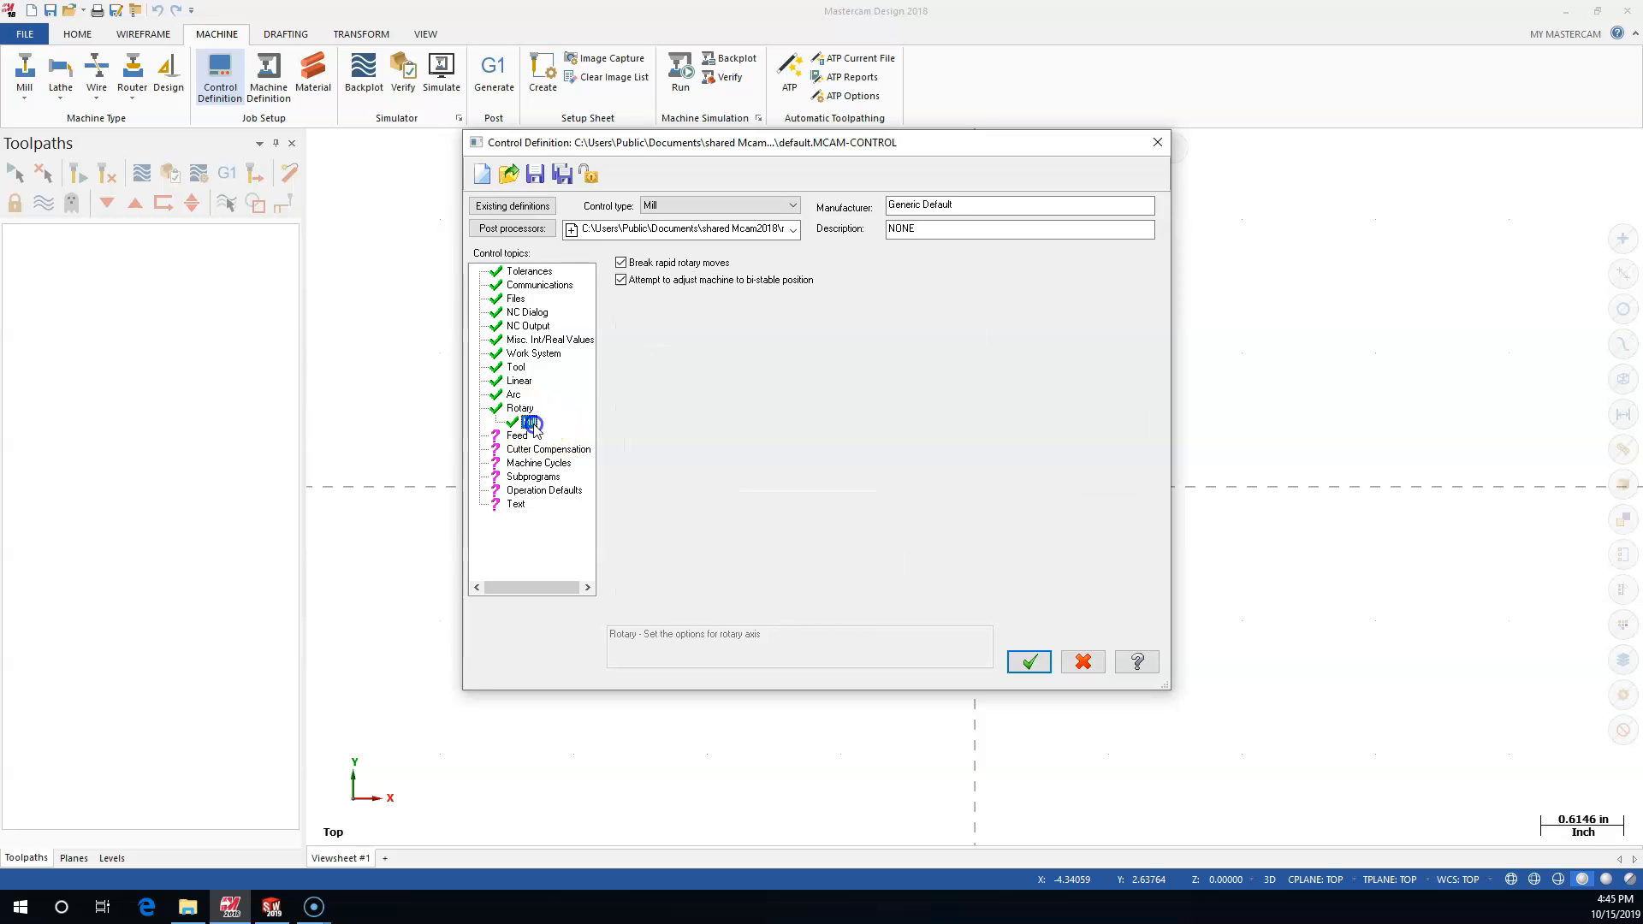
click(517, 436)
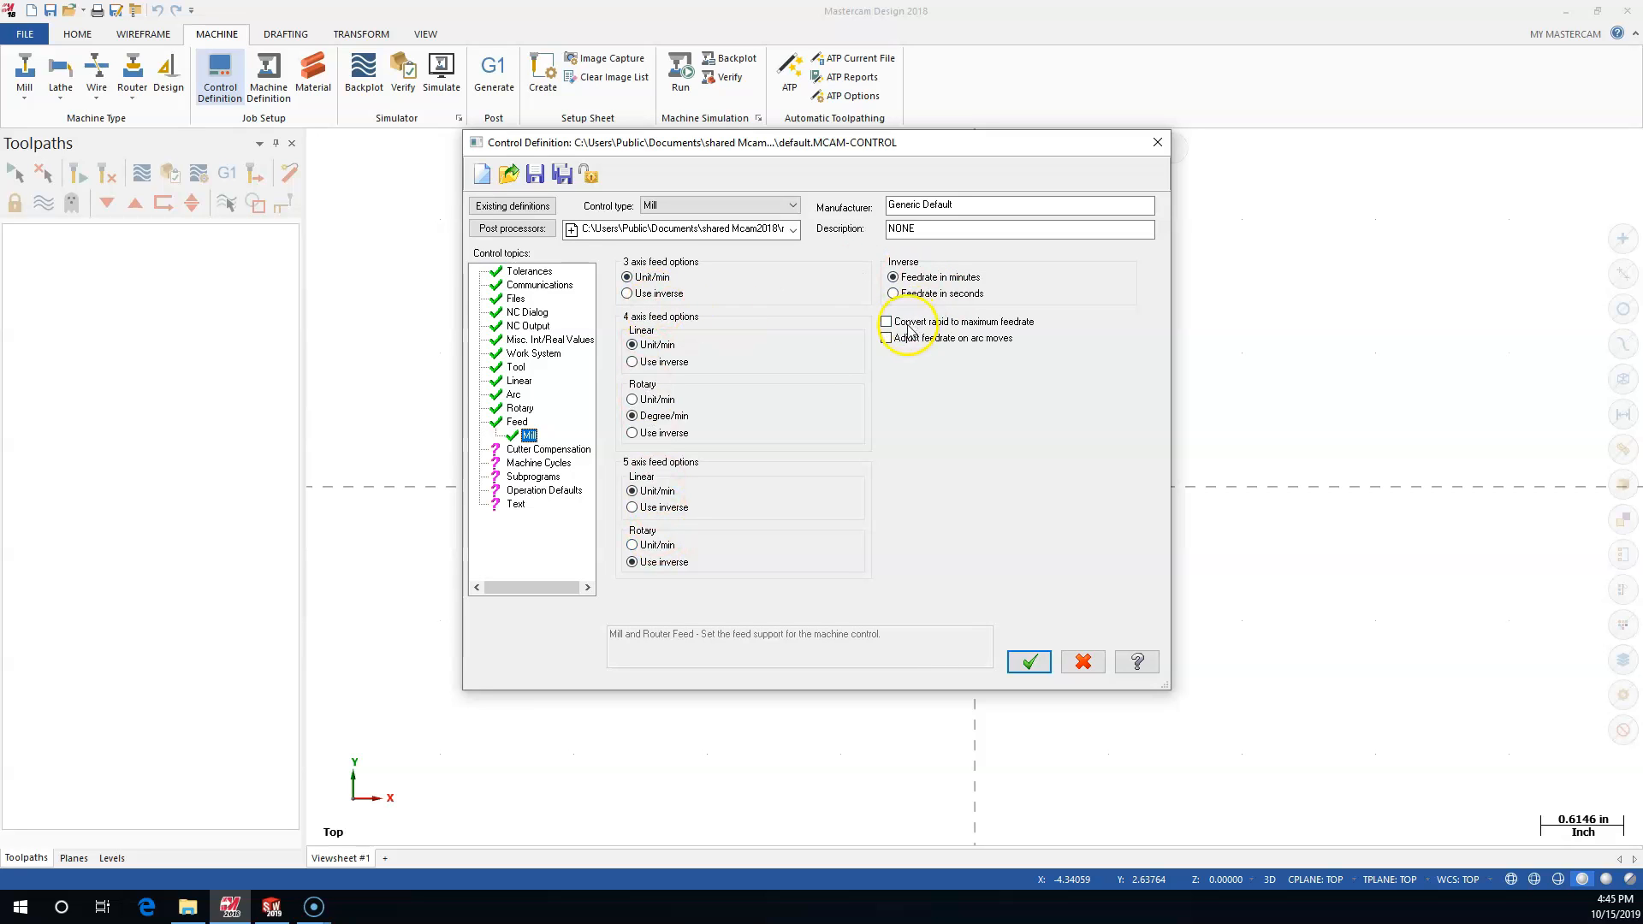
click(546, 452)
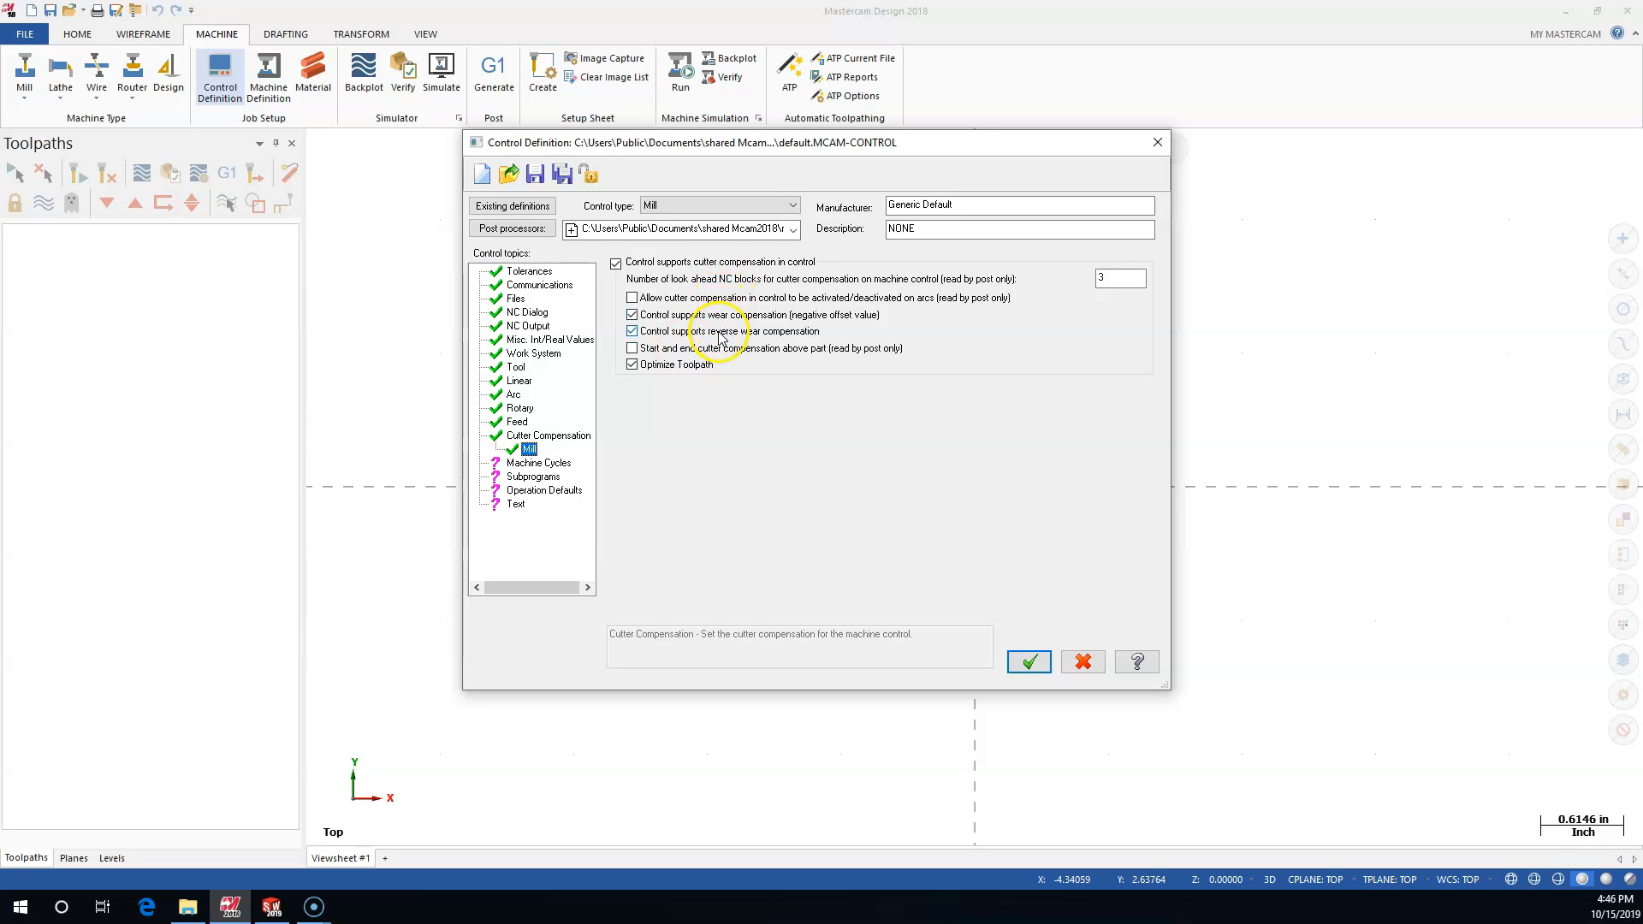
click(533, 463)
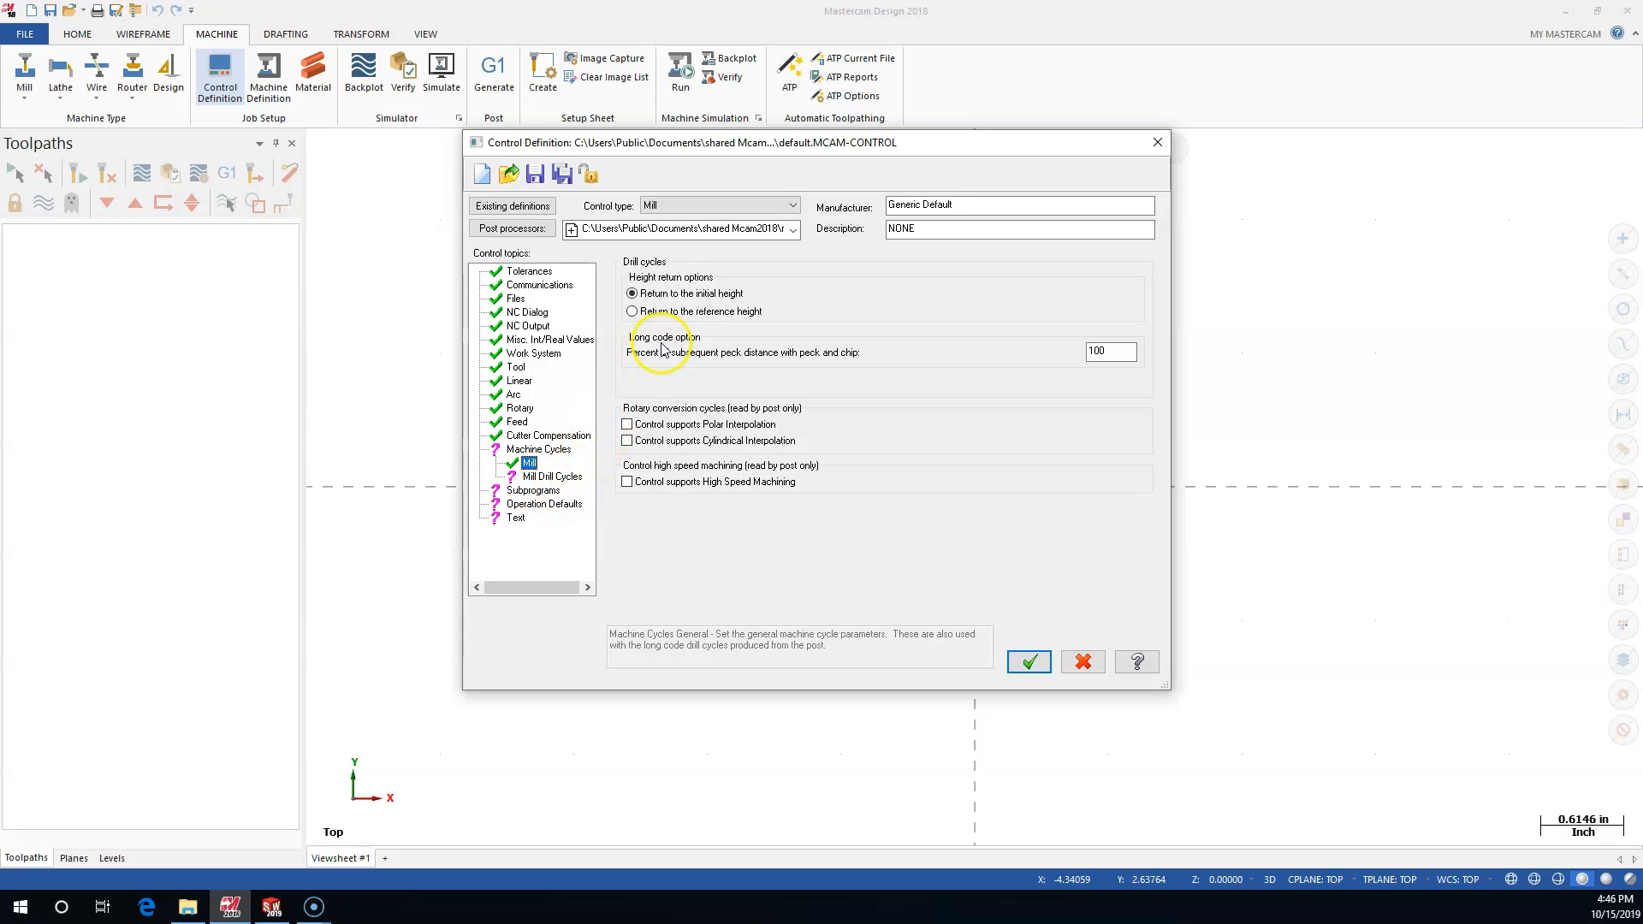
click(555, 477)
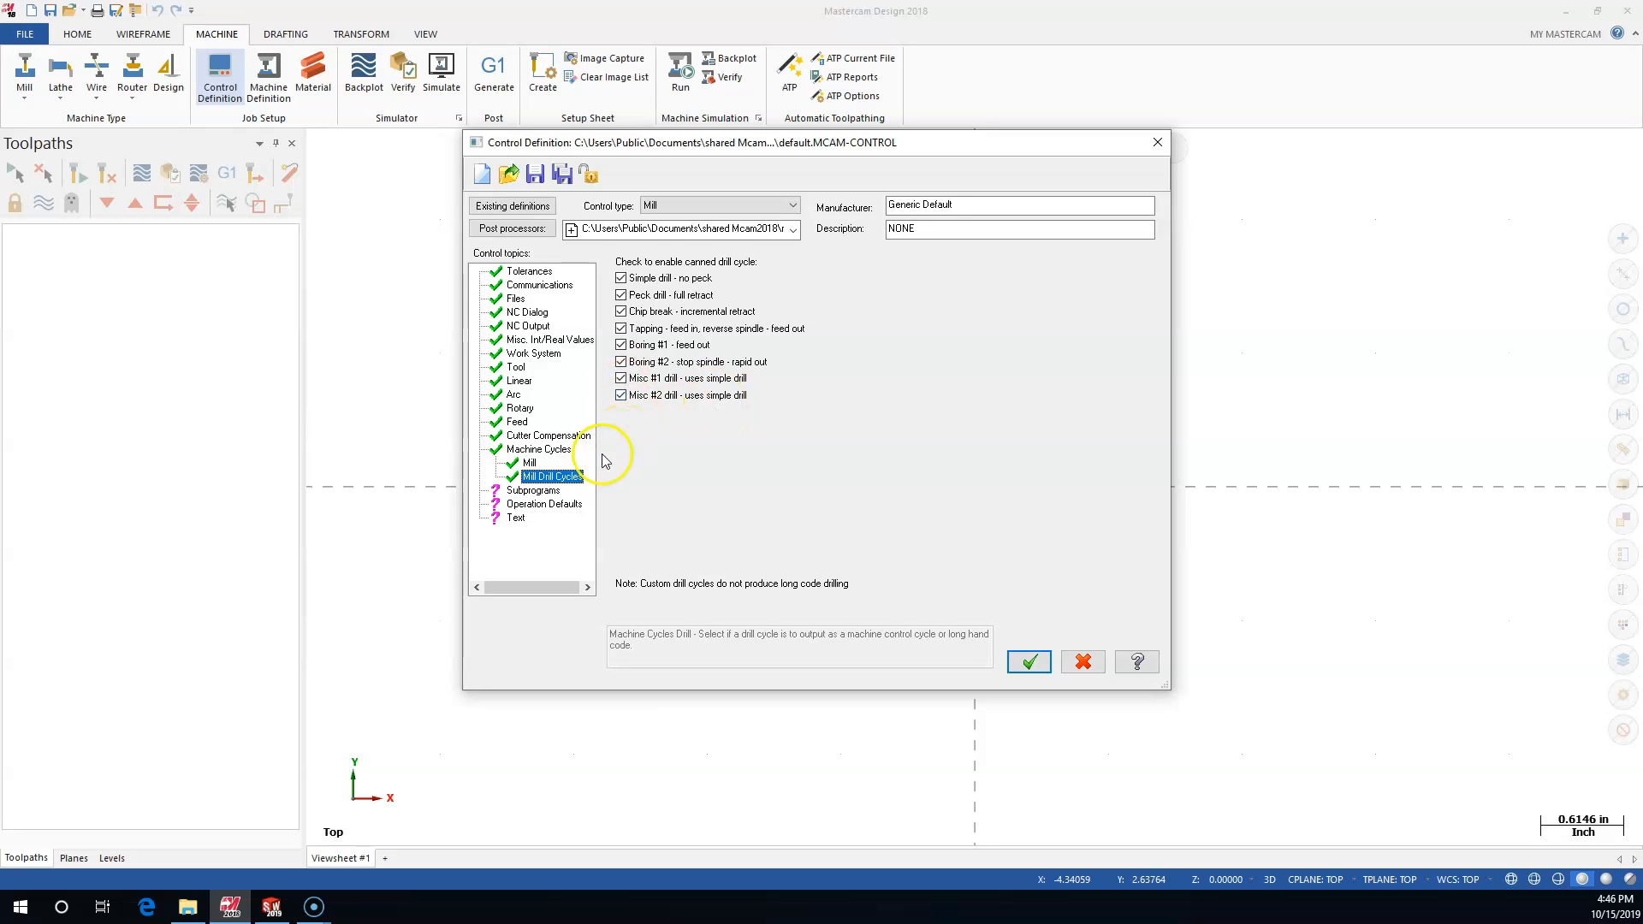
click(532, 491)
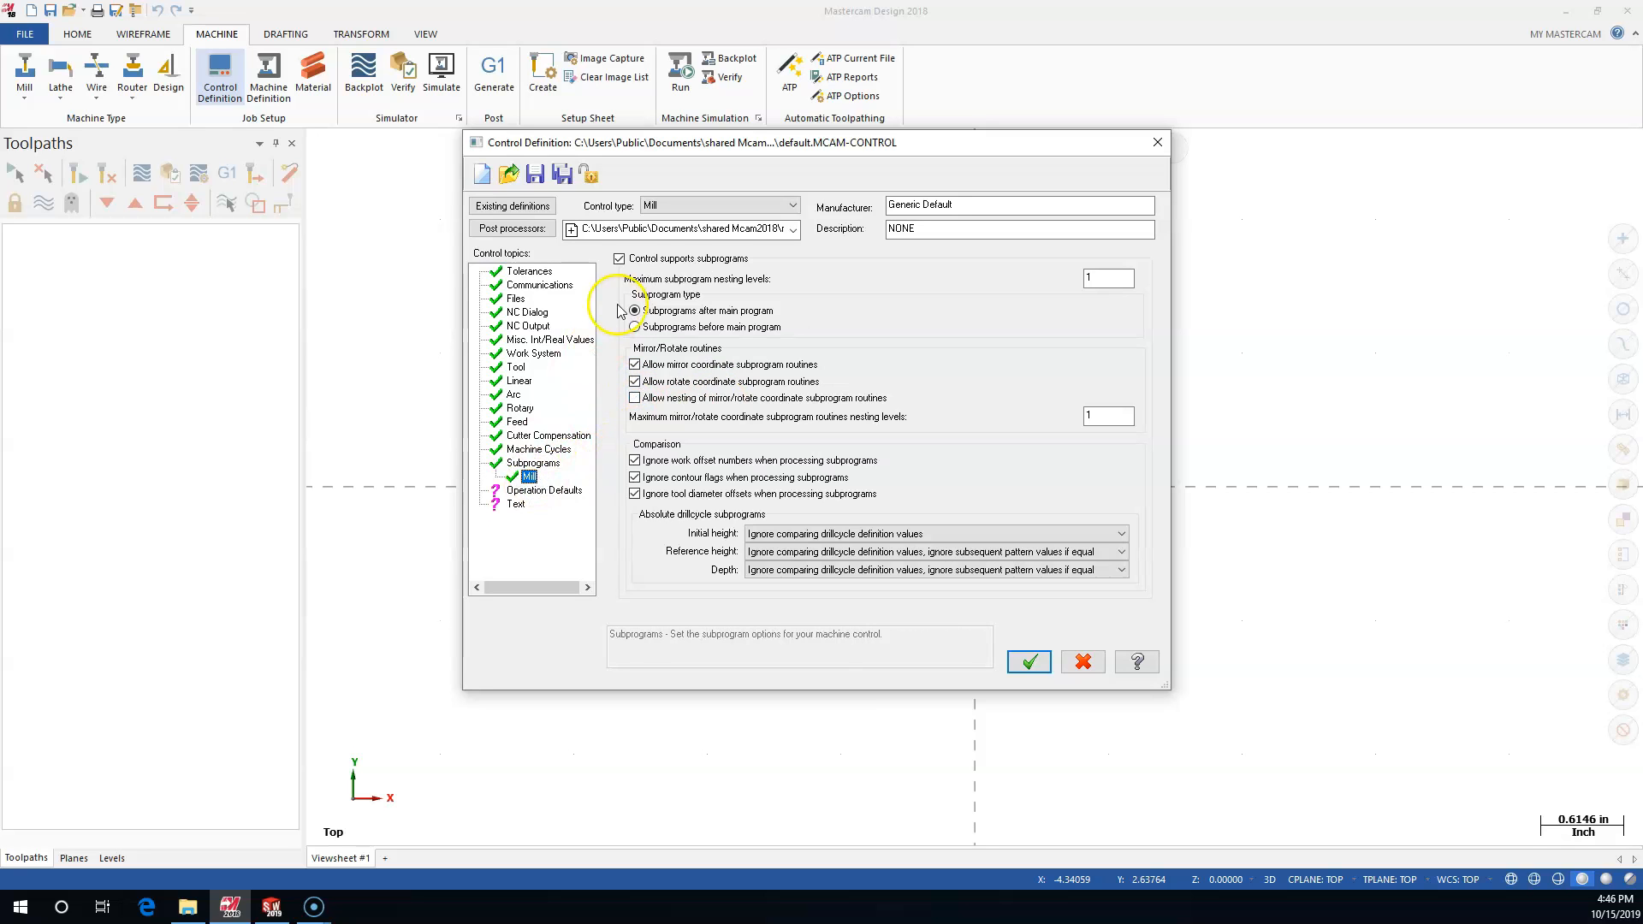
Review the machine group's tool settings in the inch operation defaults and accept them
click(541, 494)
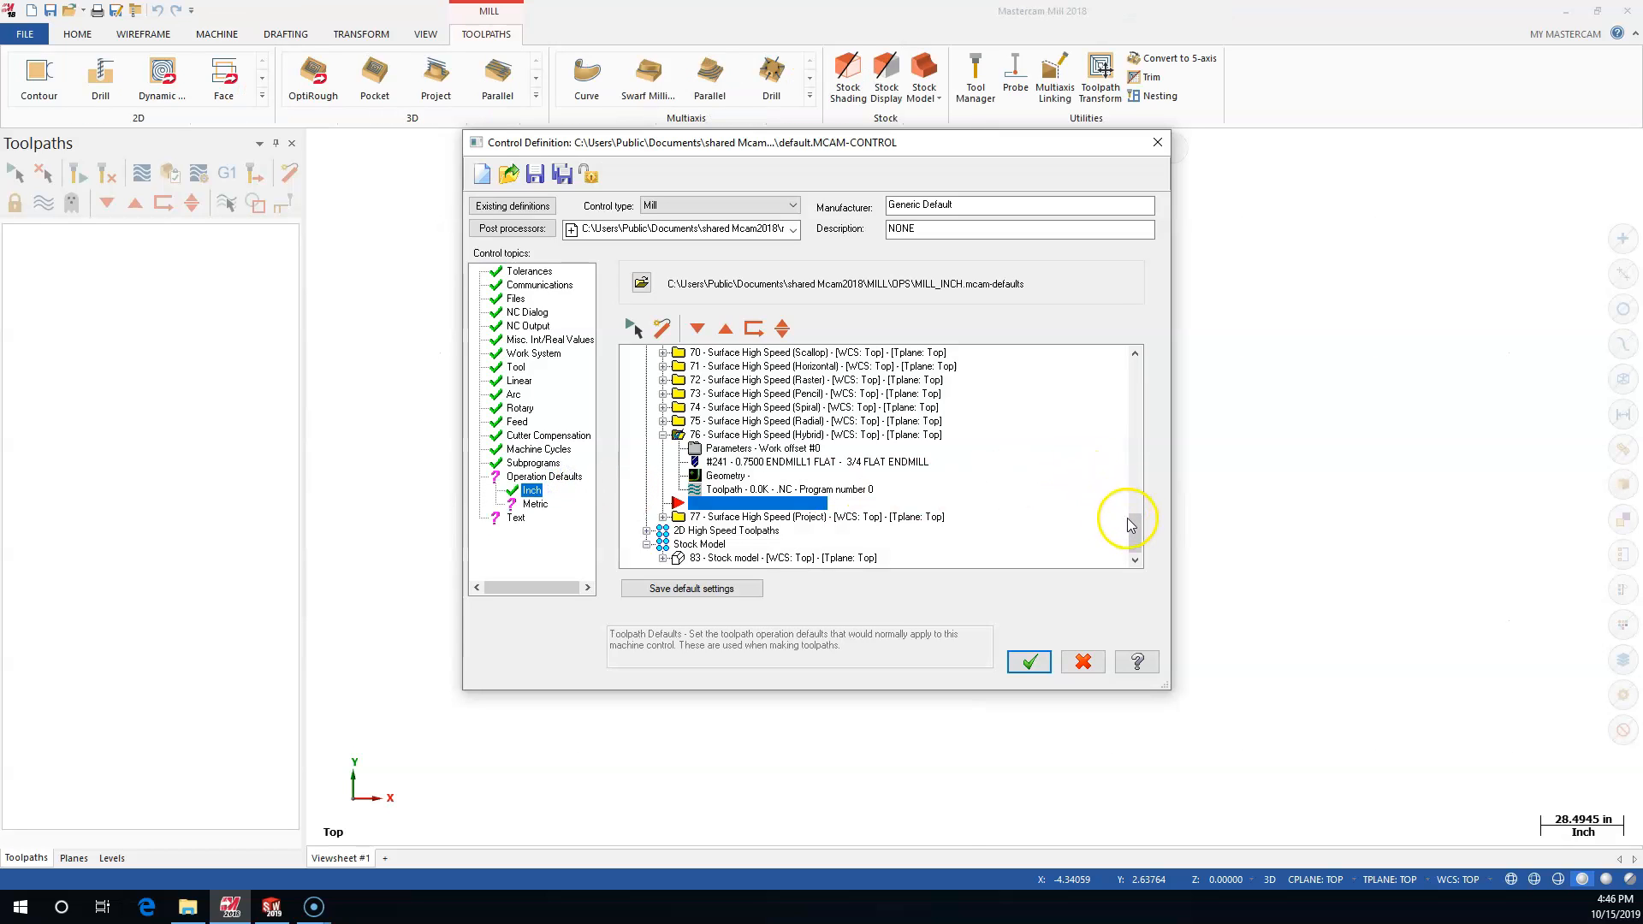
drag(1132, 524, 1118, 370)
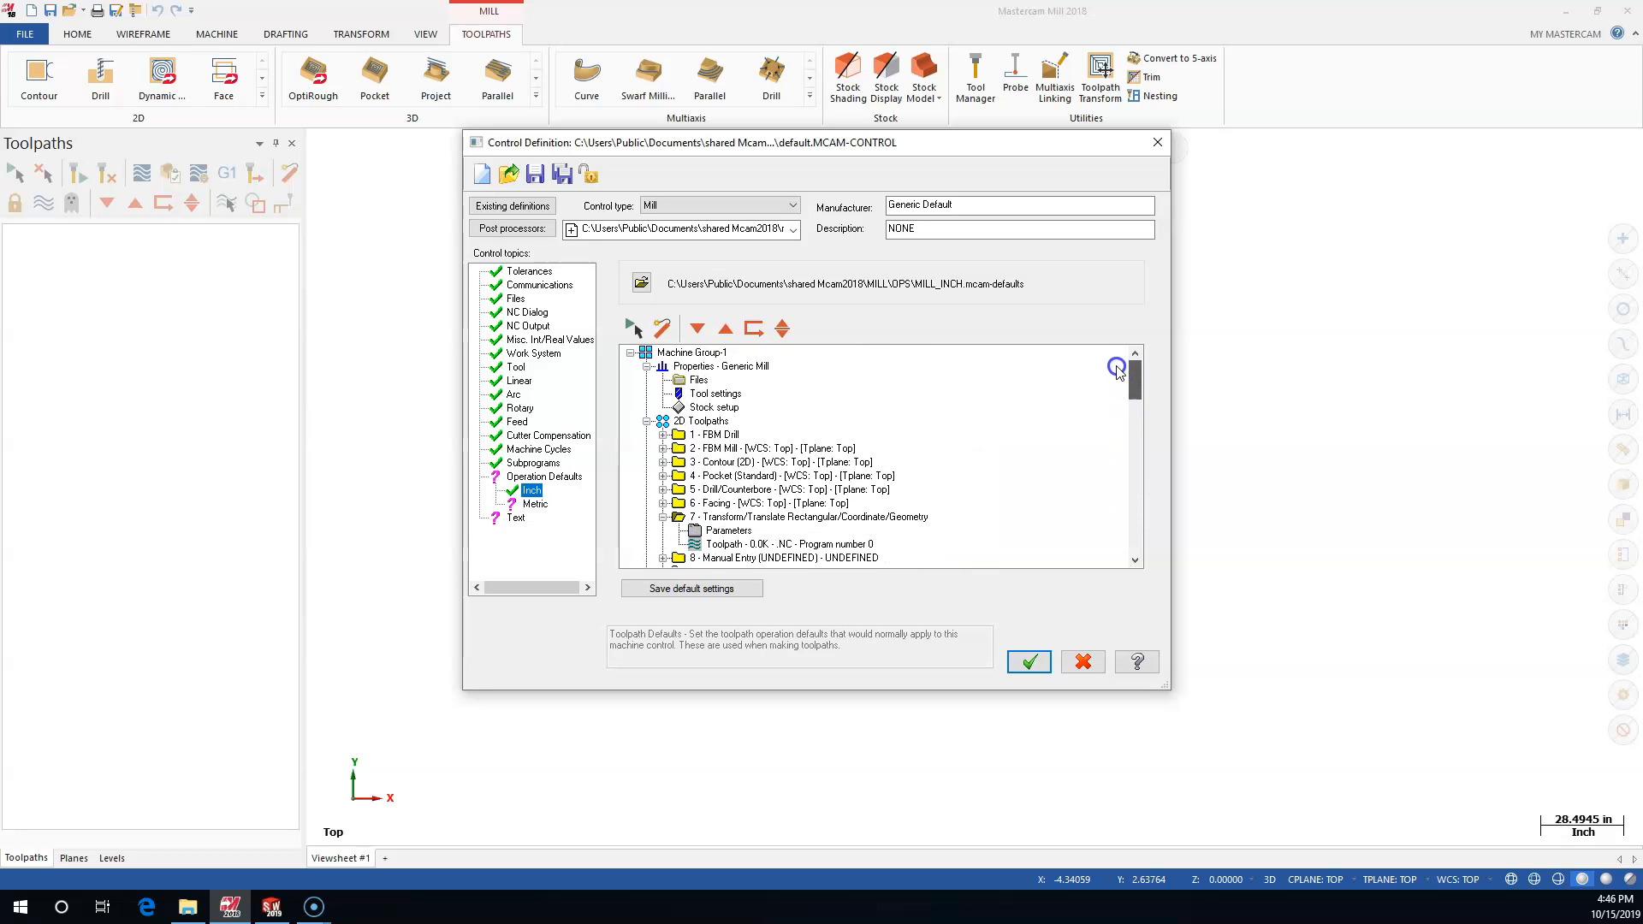
double_click(695, 394)
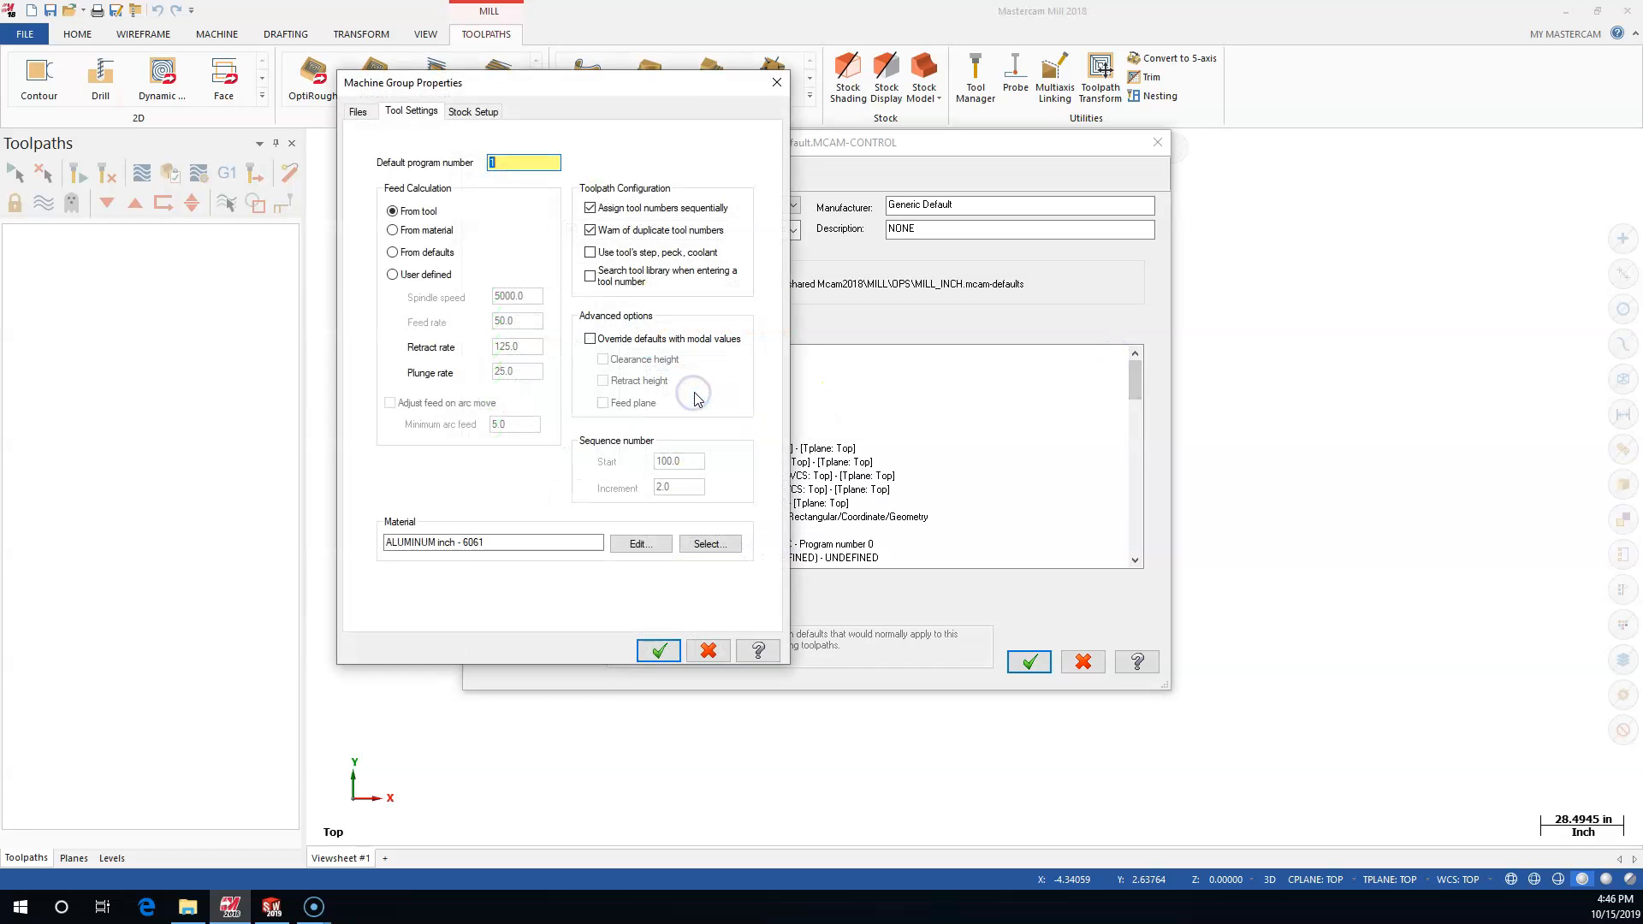
drag(537, 86, 778, 158)
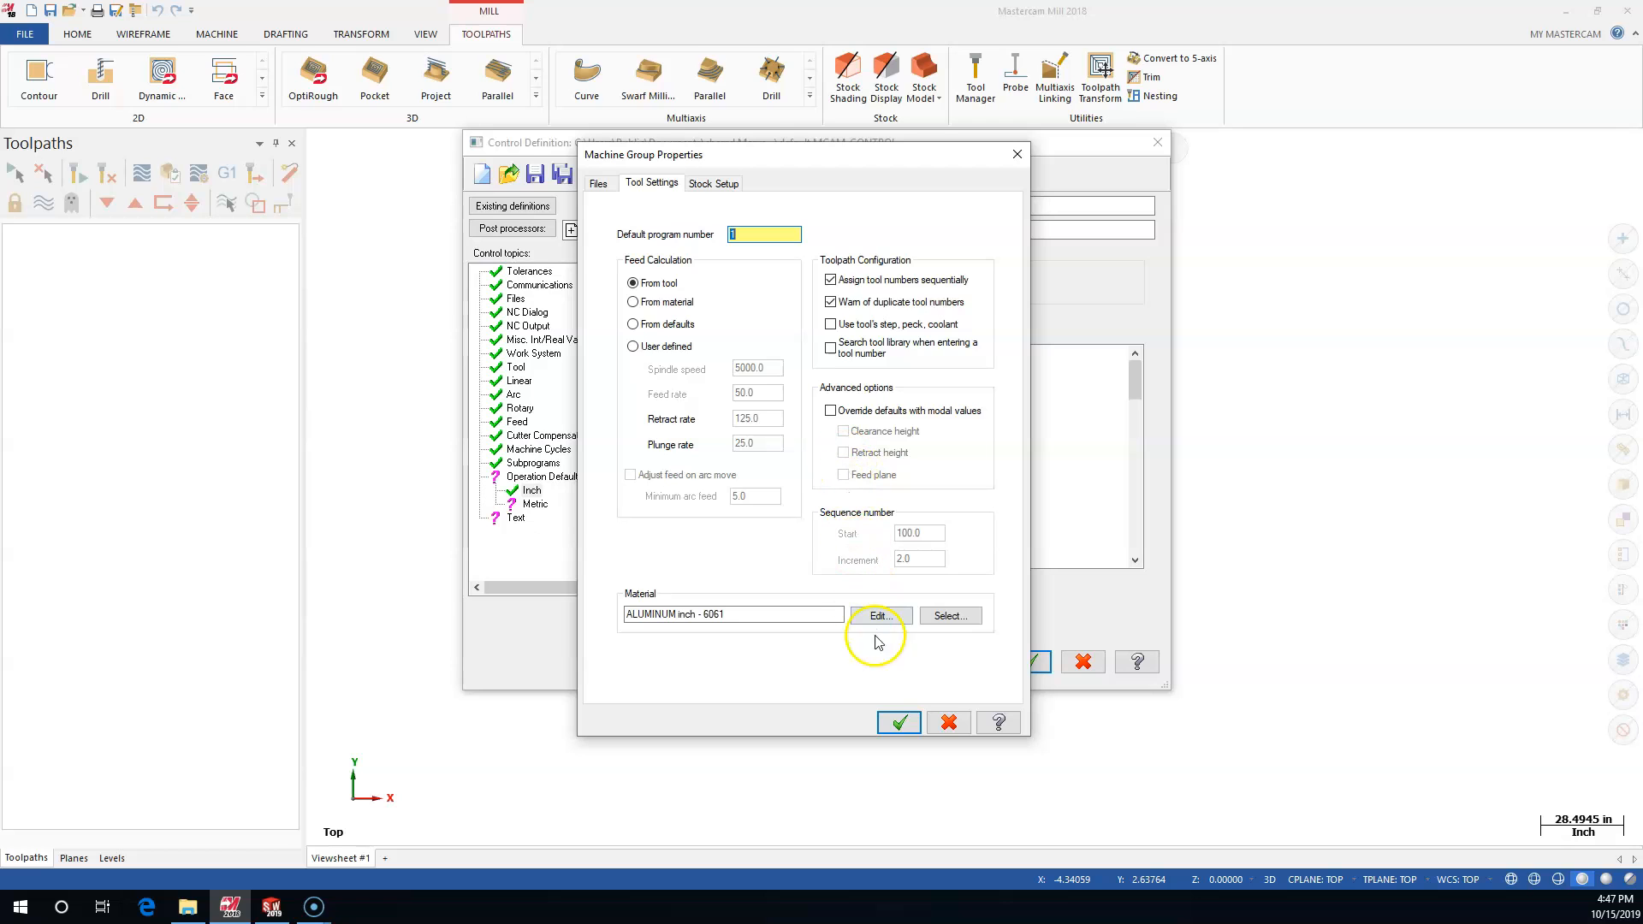
click(897, 723)
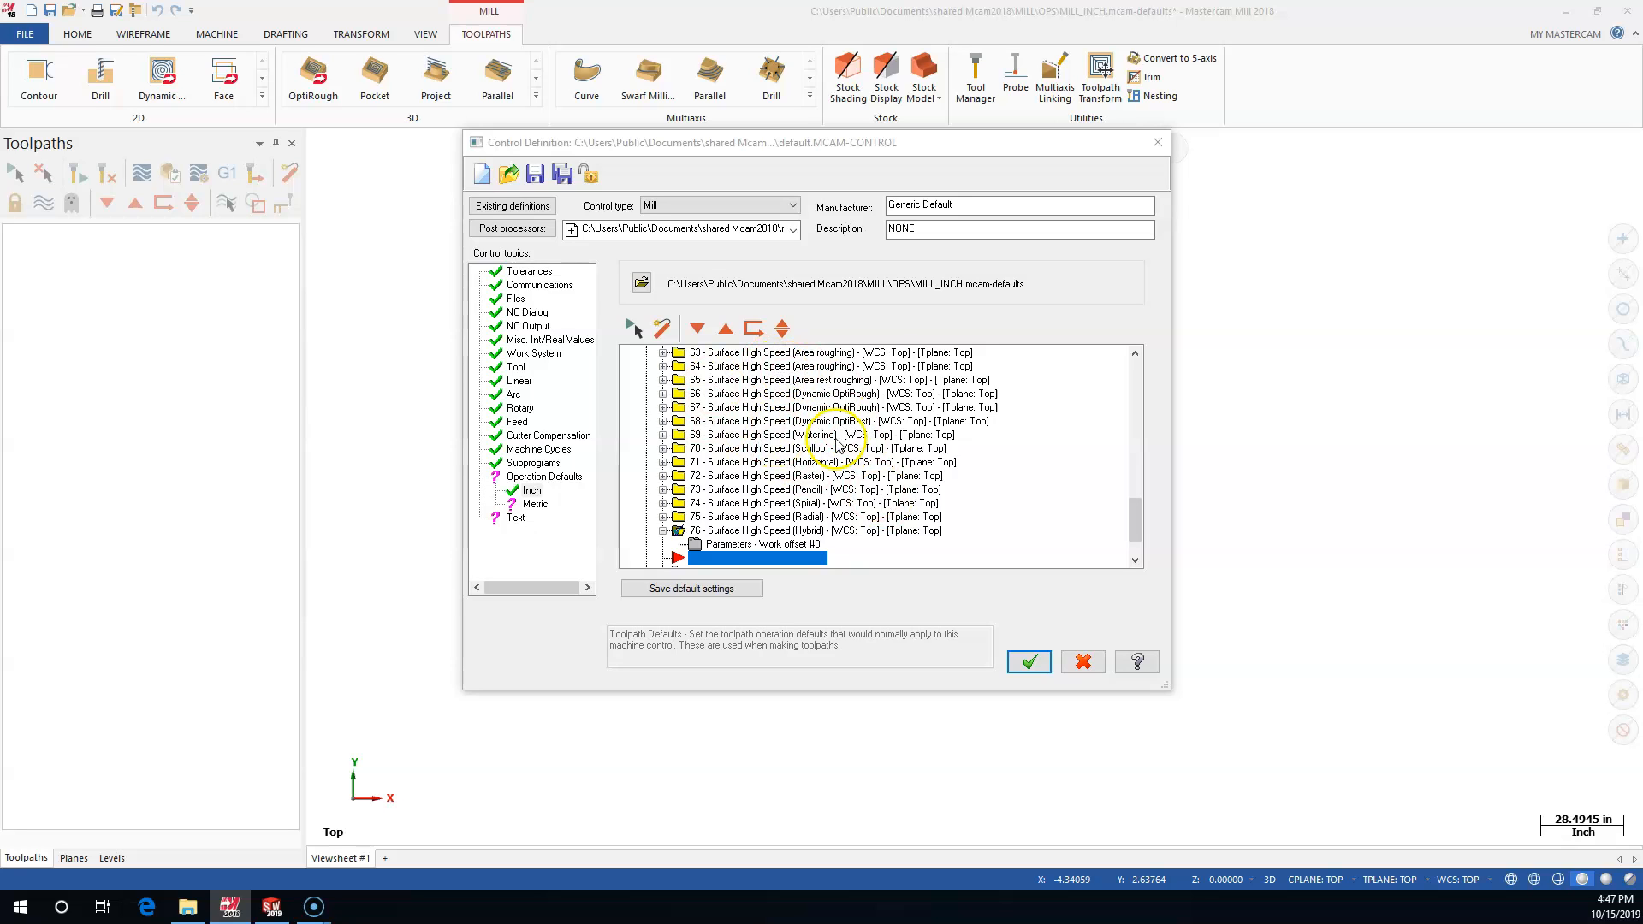
Go to the Metric operation defaults, saving the inch operation file and switching only the system units to metric
click(543, 505)
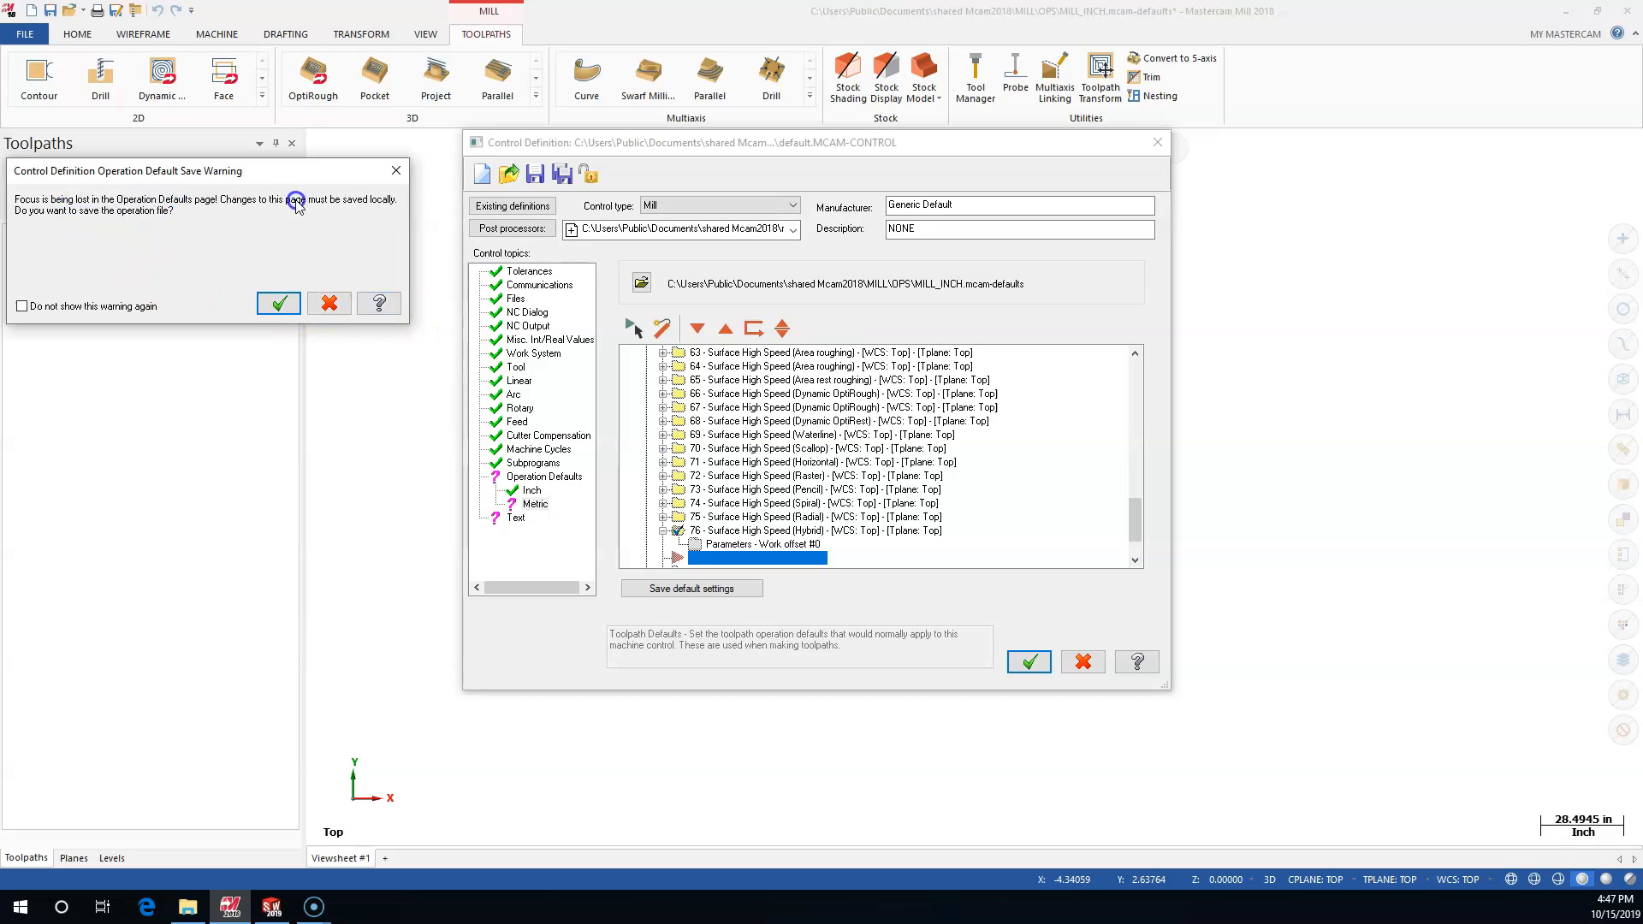
click(285, 305)
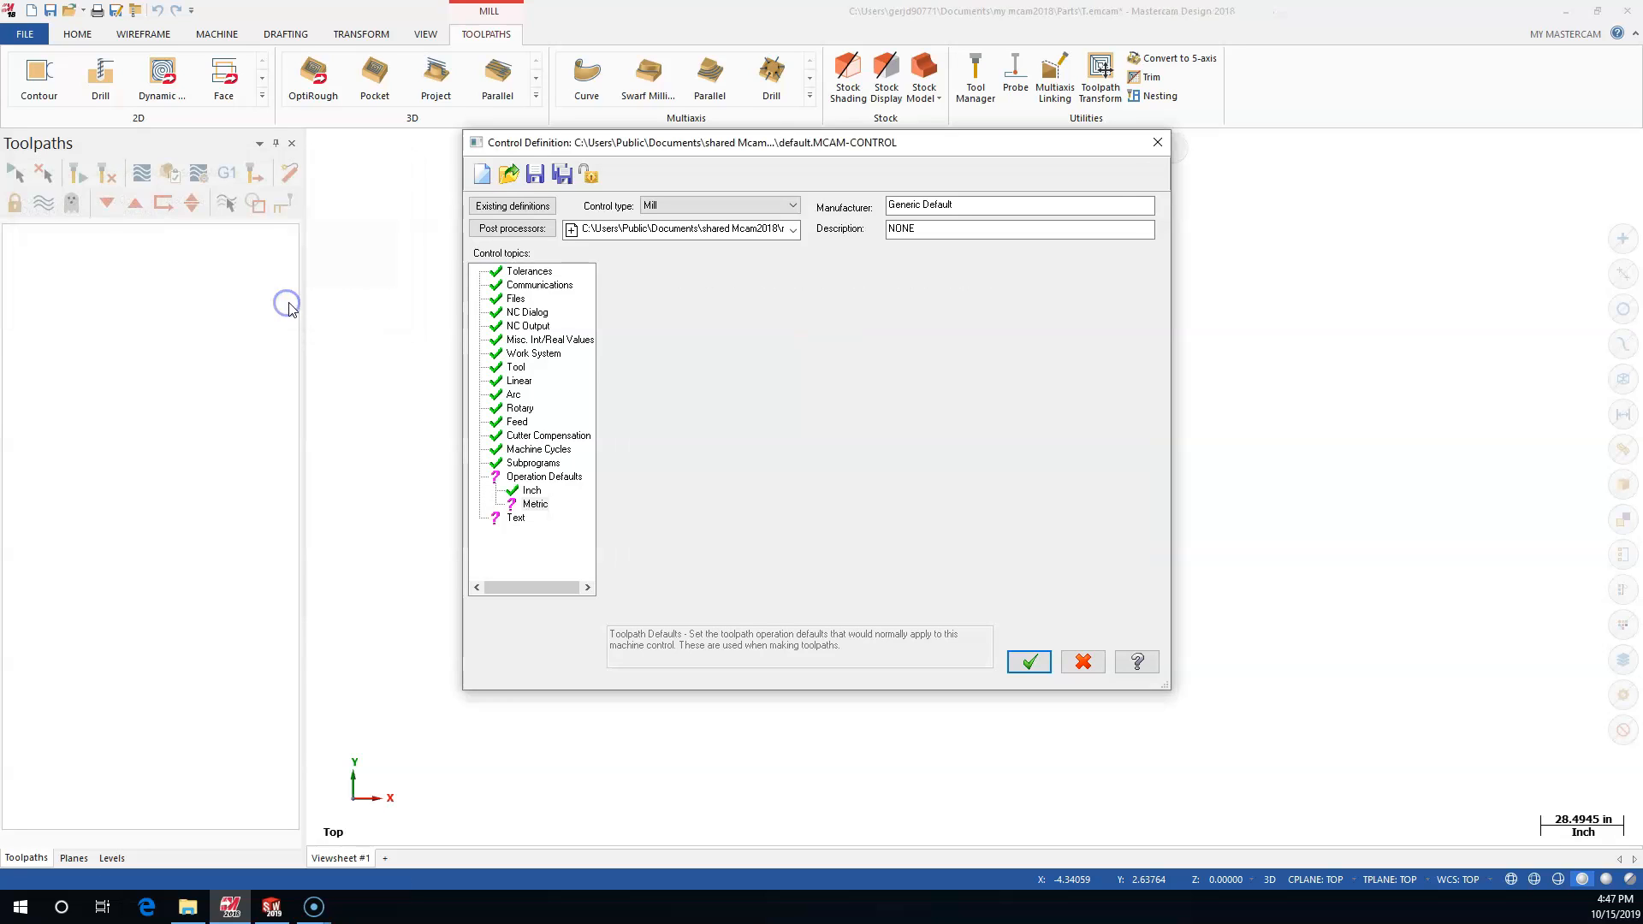
drag(147, 183, 421, 180)
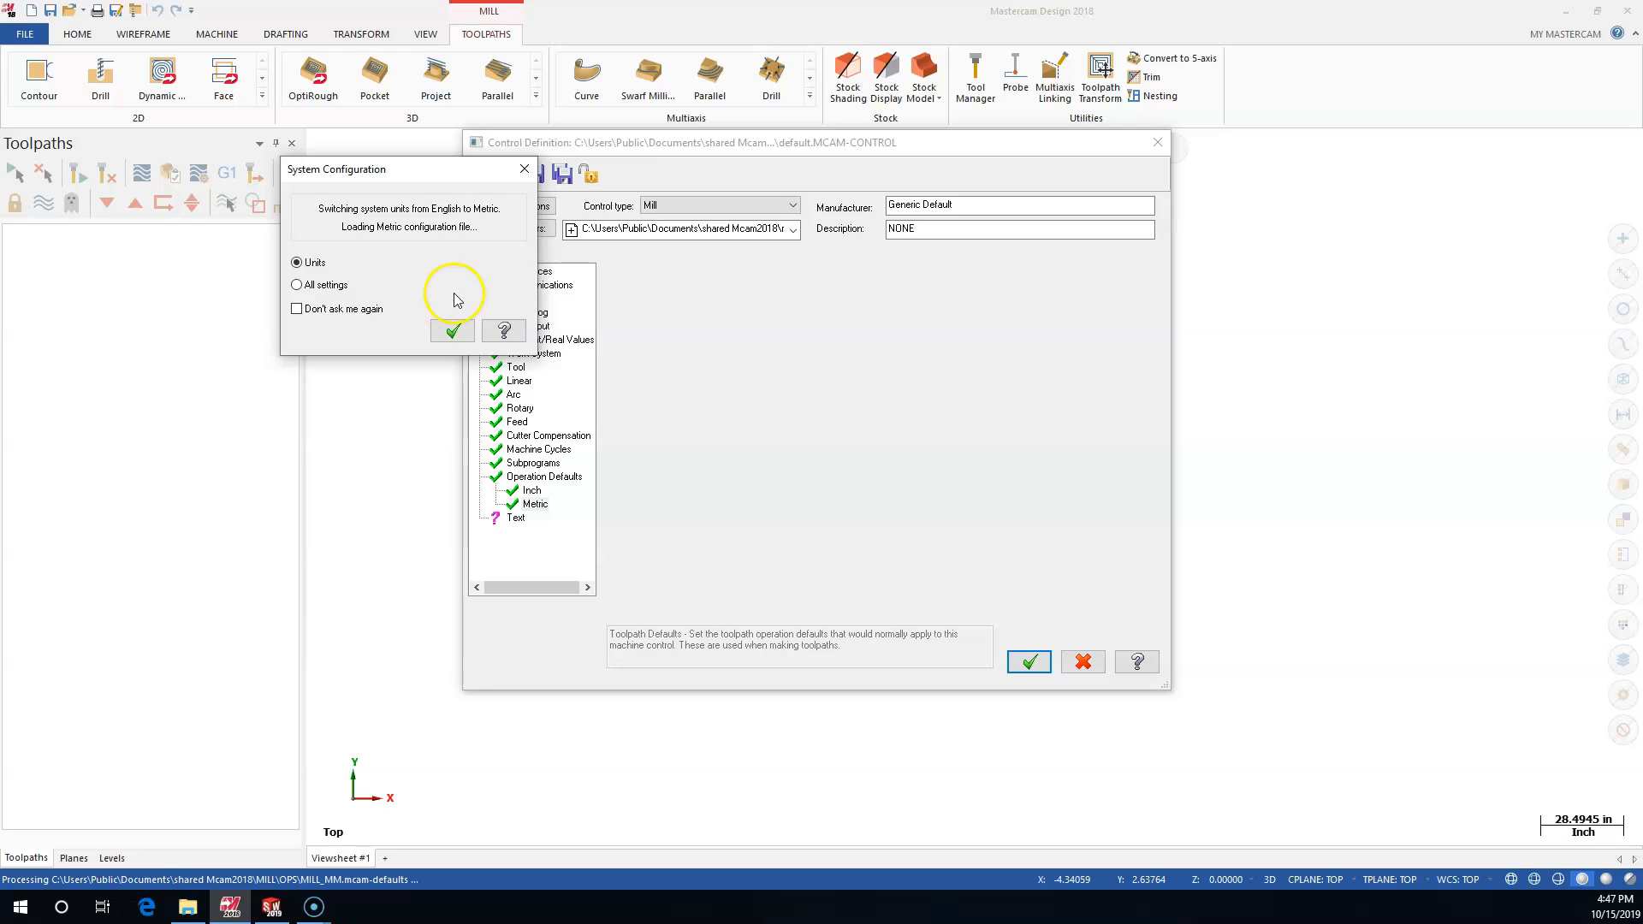
click(450, 331)
Return to the Inch operation defaults without saving the metric file, and save the inch operation file when moving on to the Text topics
click(535, 504)
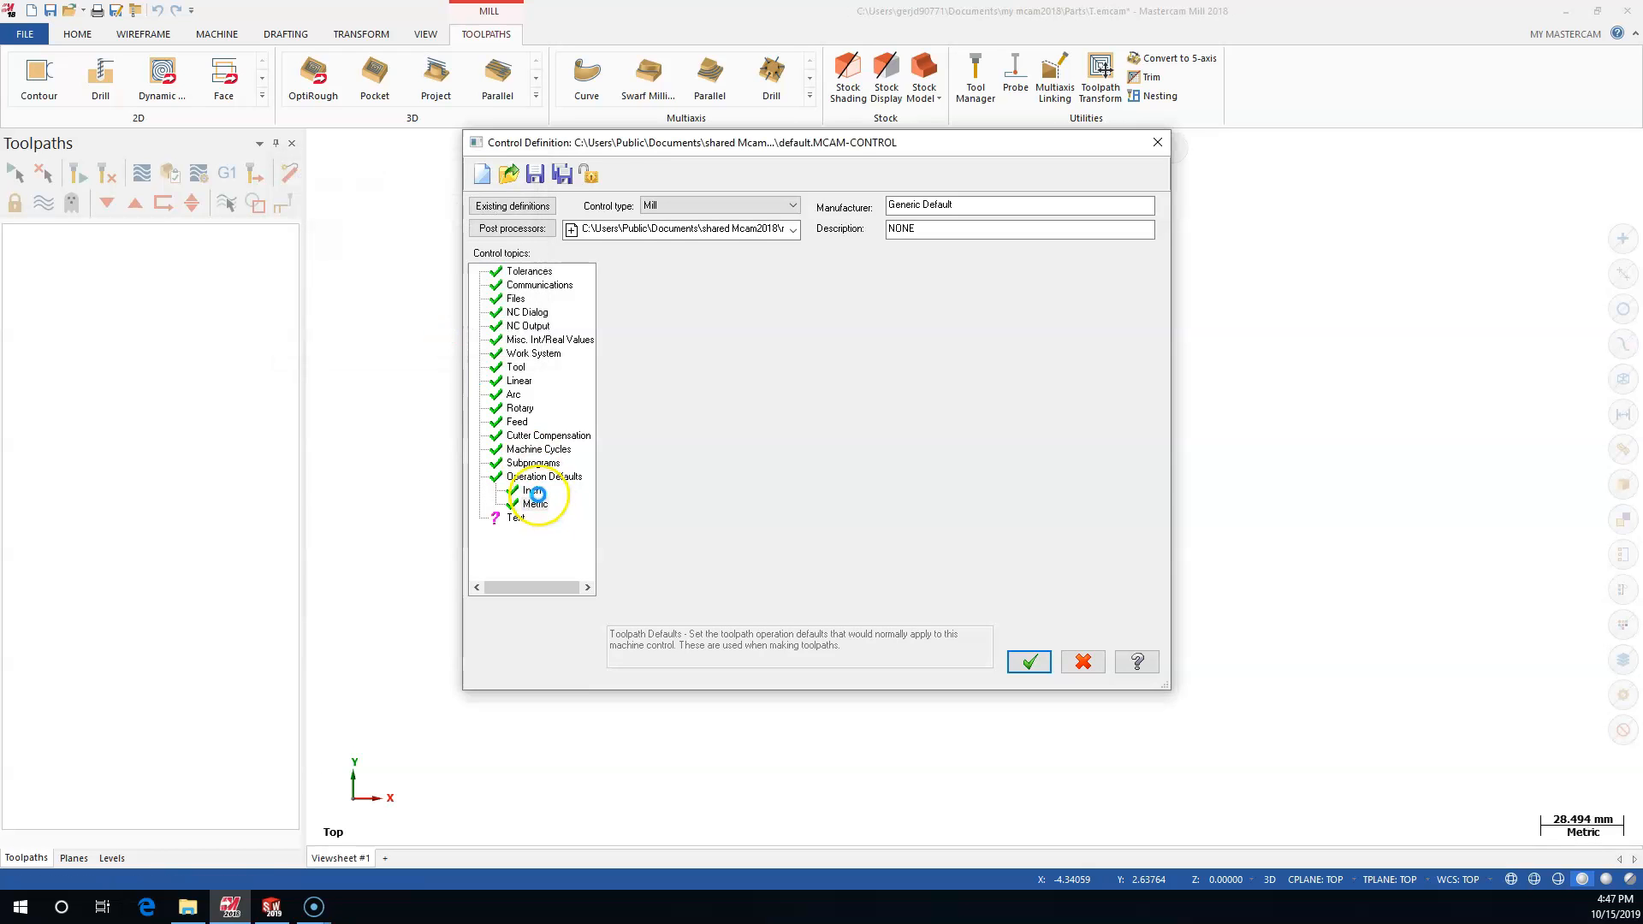
click(533, 490)
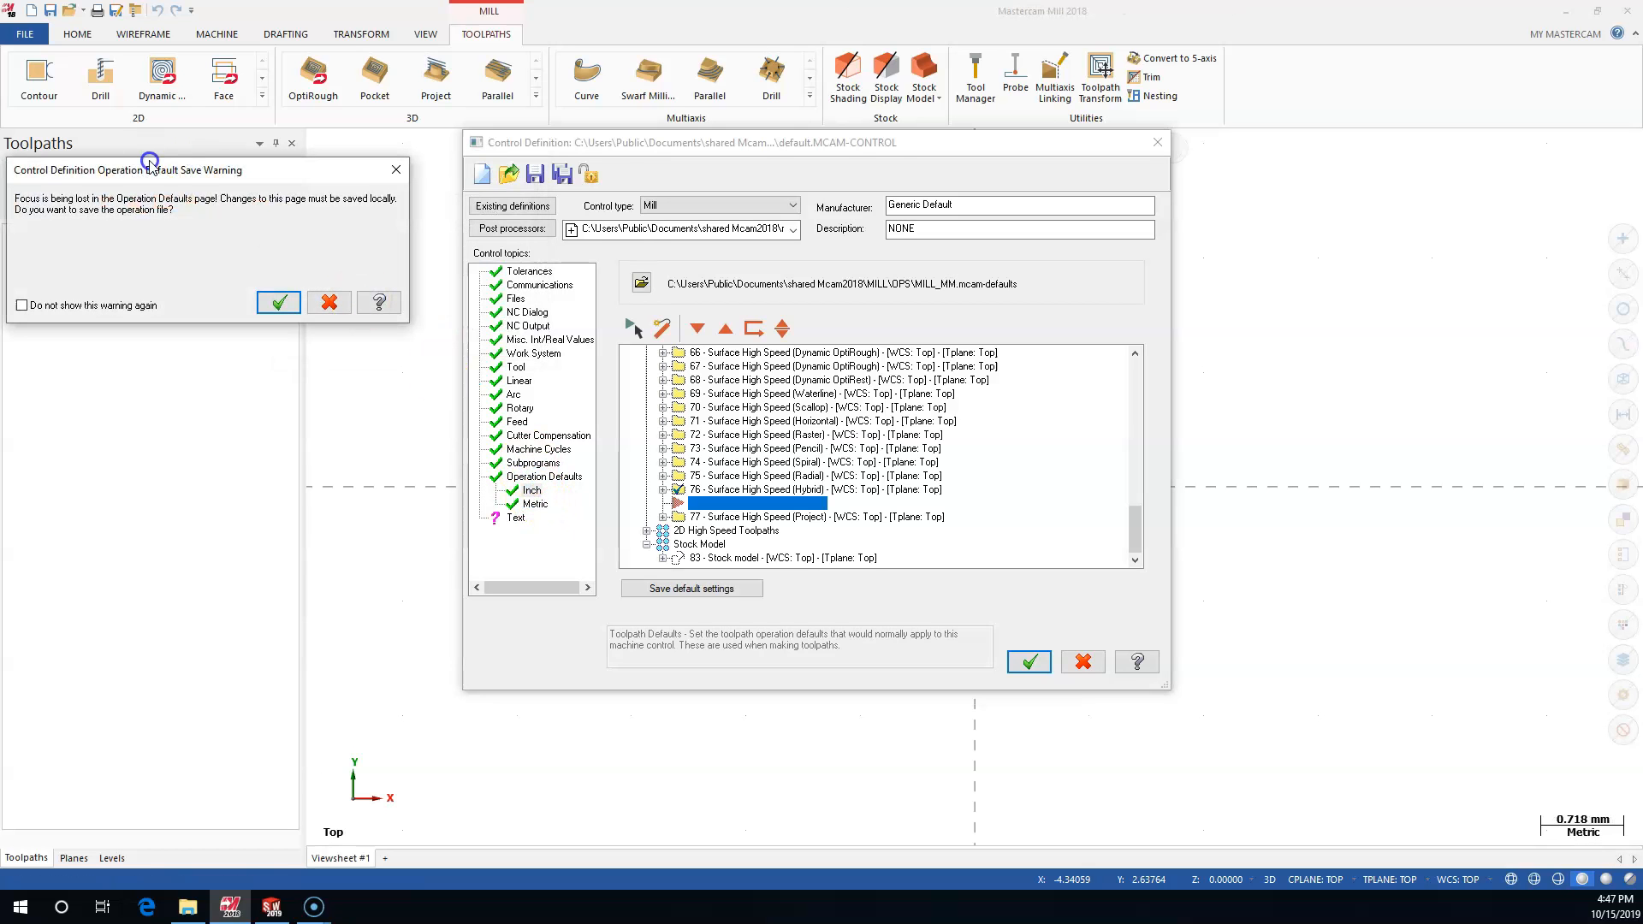
click(332, 302)
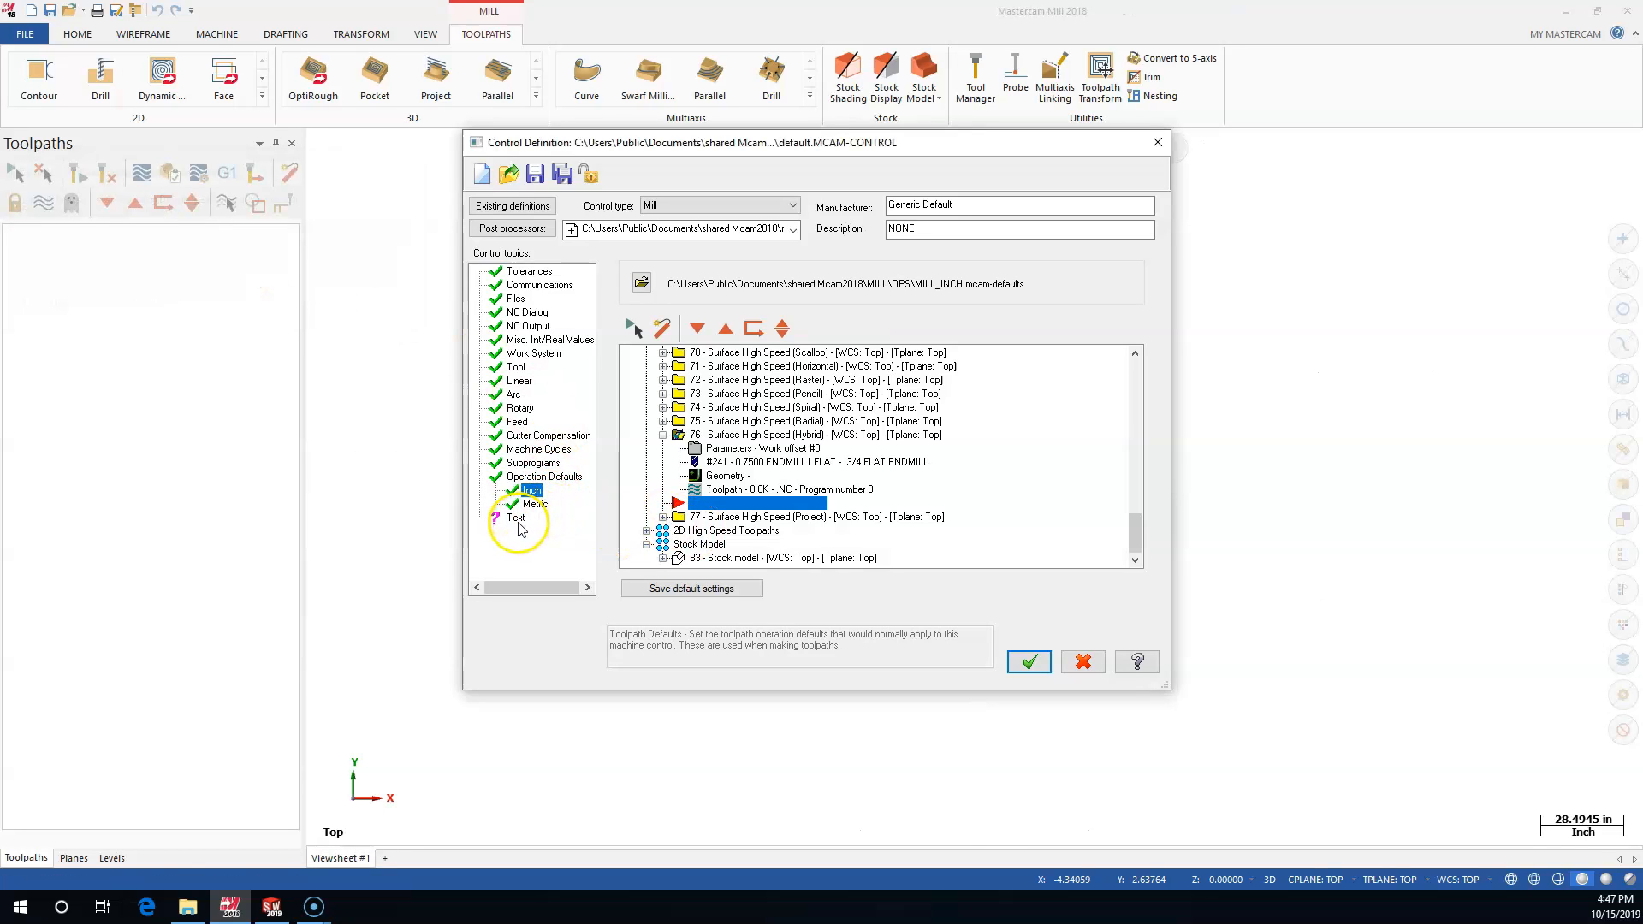
double_click(516, 519)
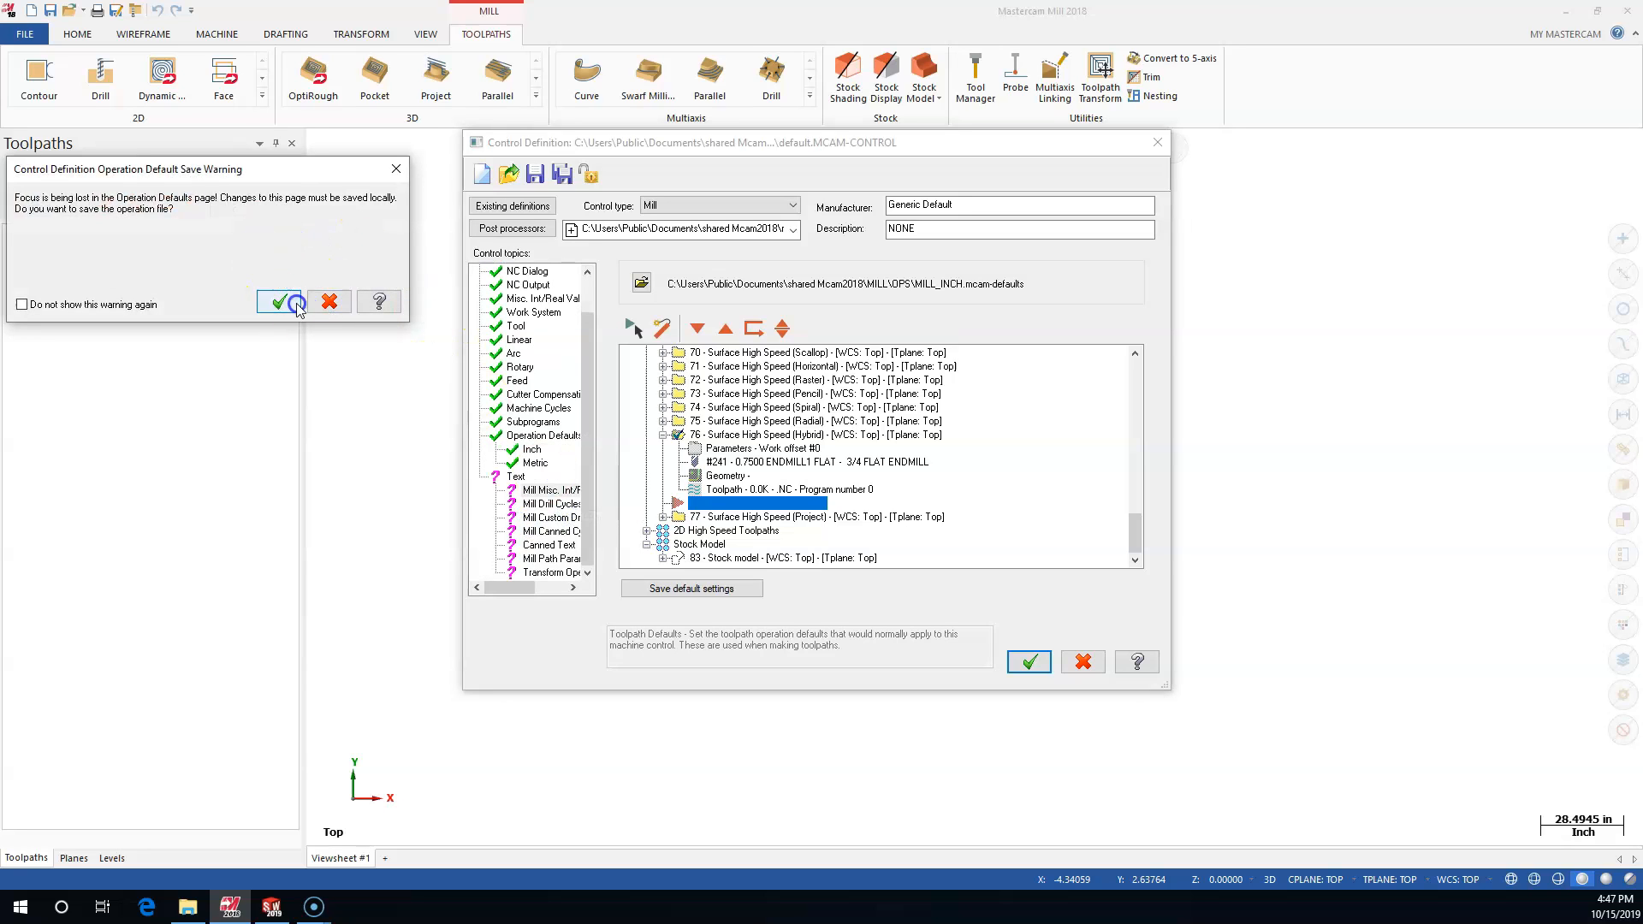
click(267, 302)
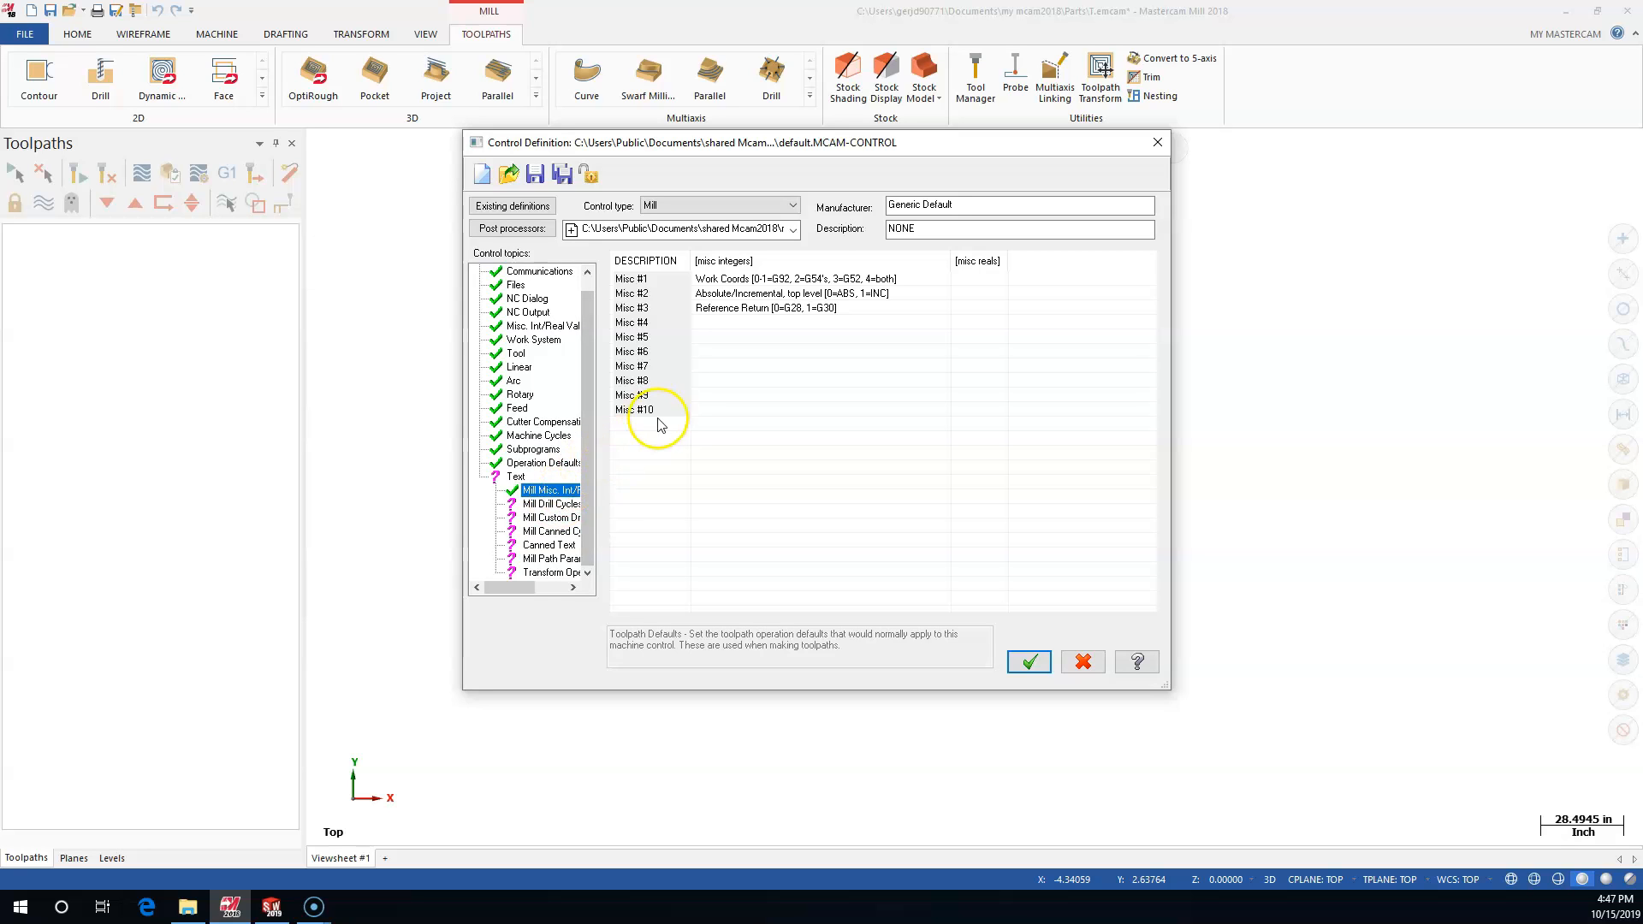
Review the Text descriptions for mill drill cycles, custom drill parameters, canned cycles, path parameters and transform operations
click(552, 505)
click(552, 517)
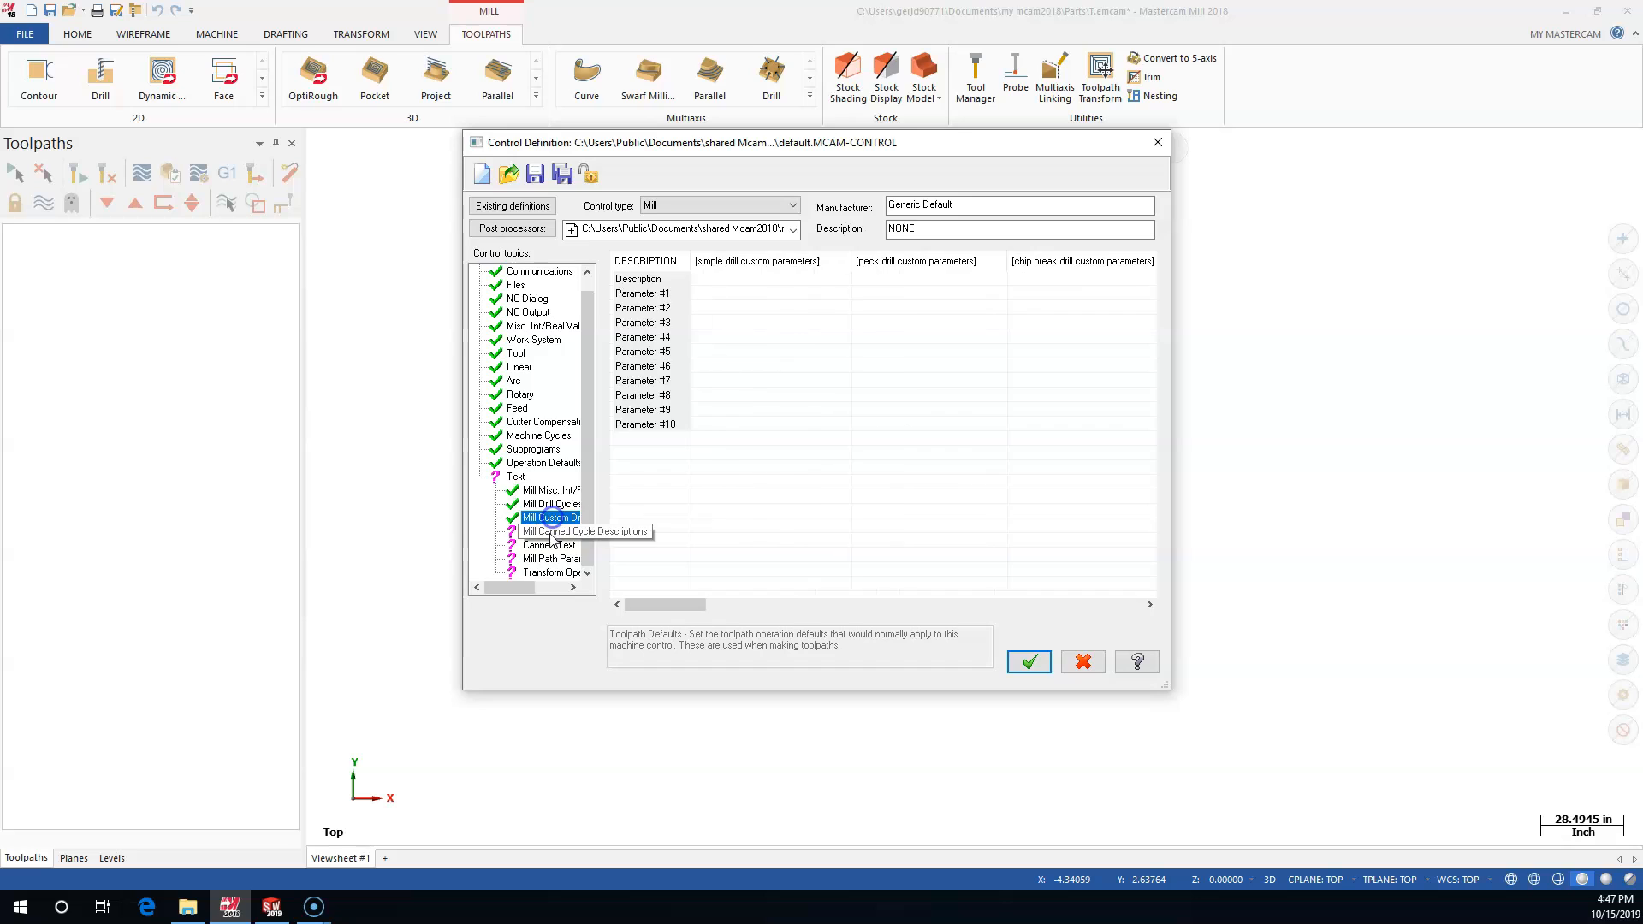
click(552, 532)
click(554, 559)
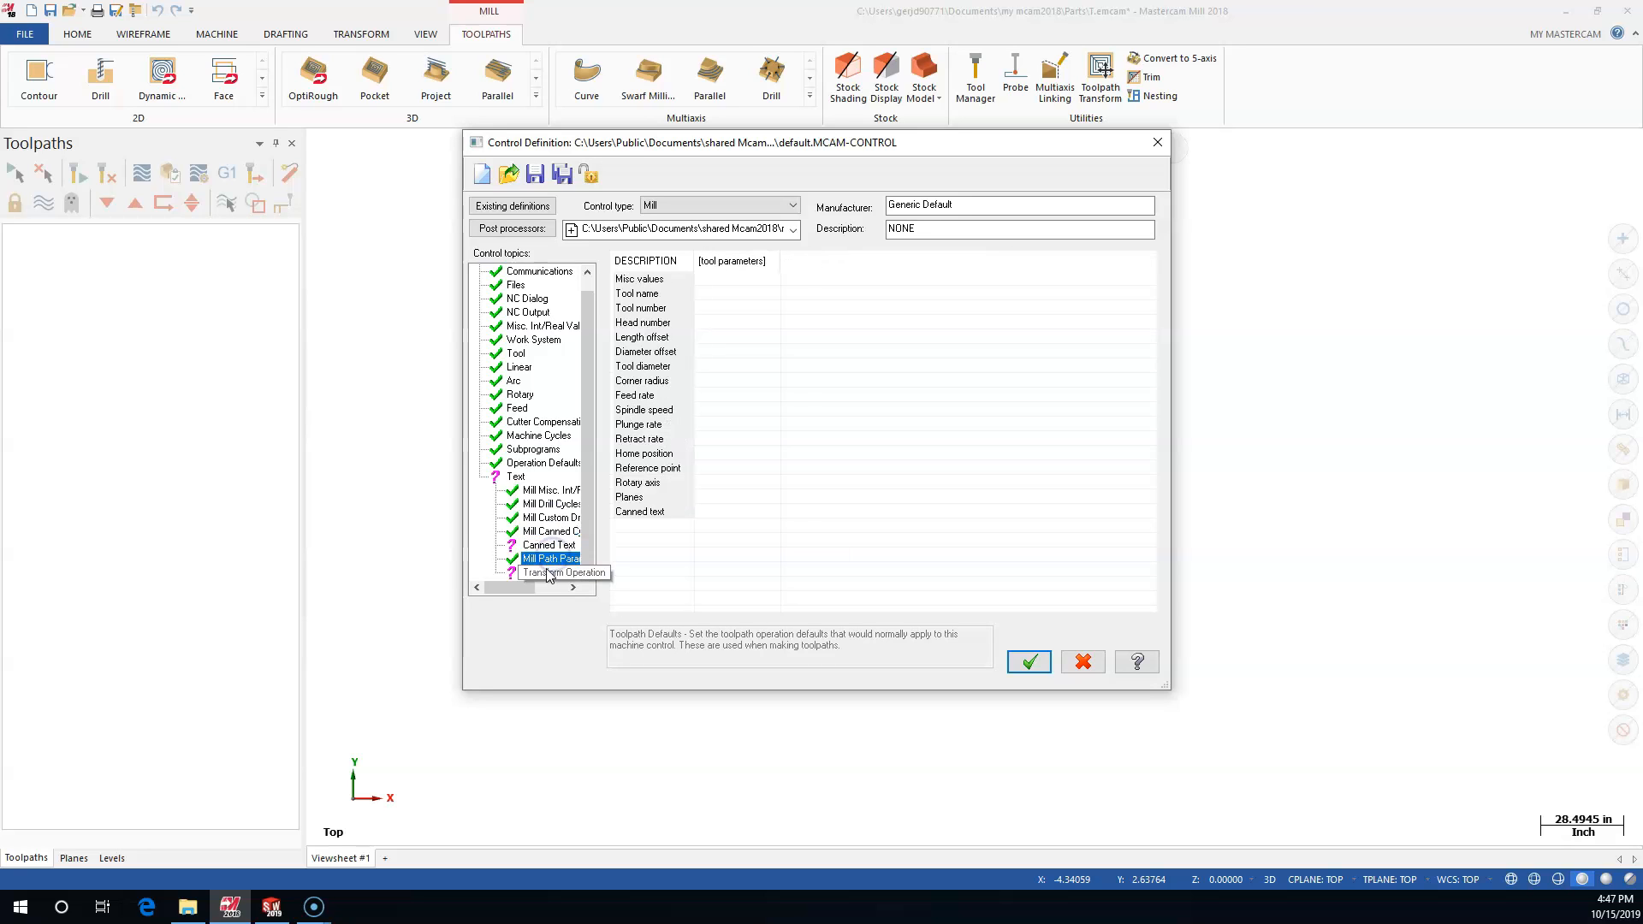
click(552, 573)
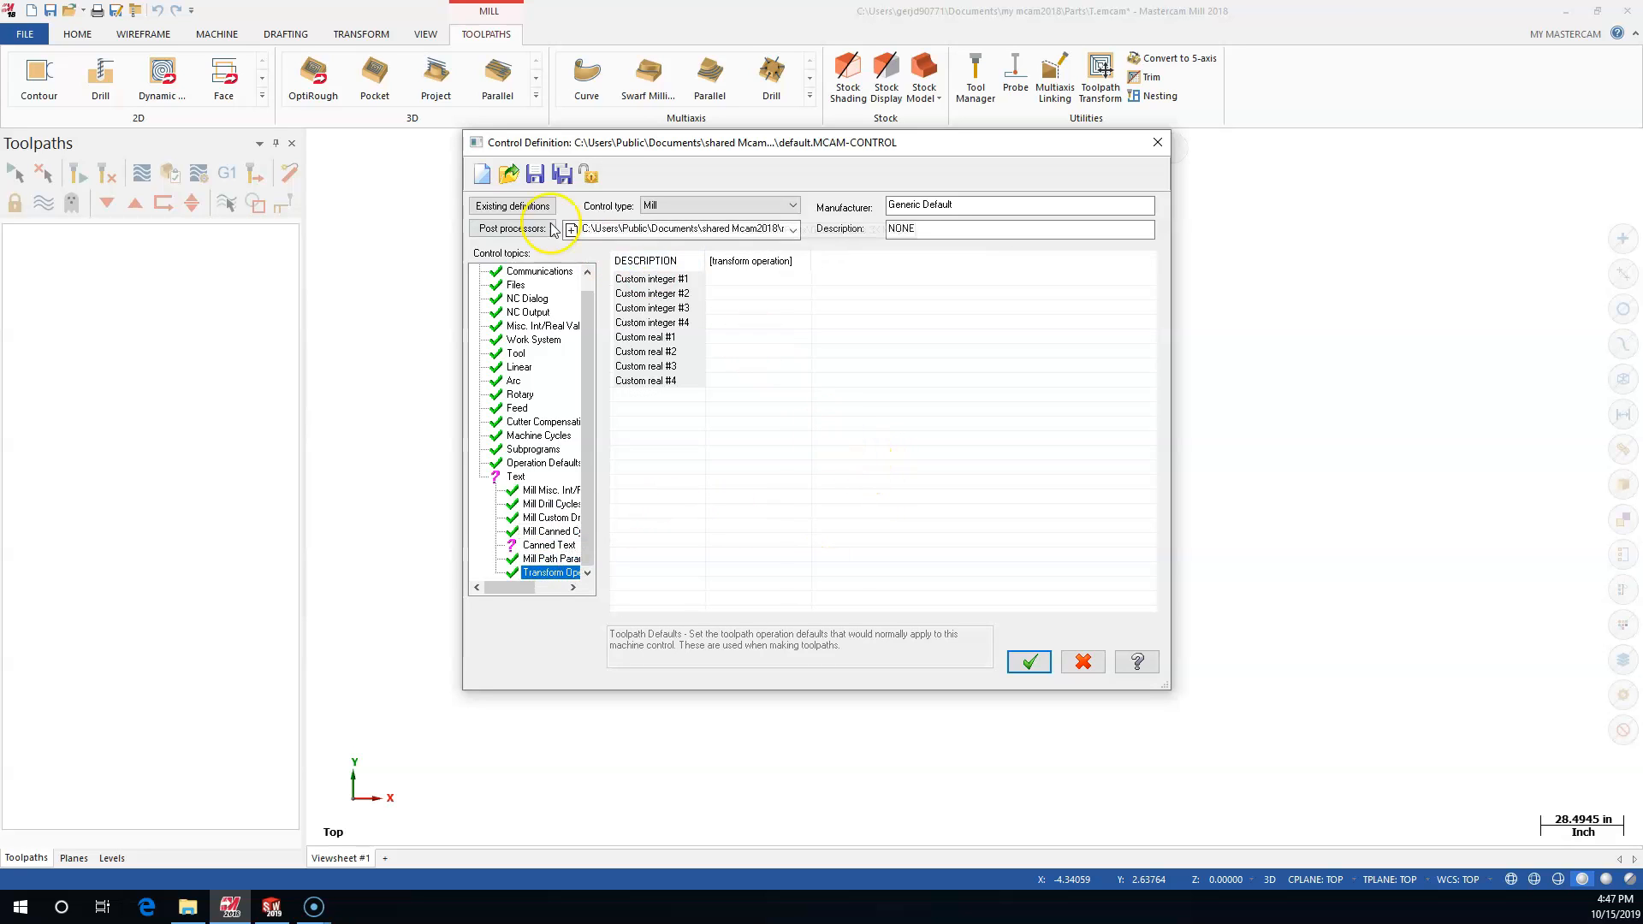
Save the changes to the default control definition and save a copy as Haas TM in the CNC_MACHINES folder
click(563, 175)
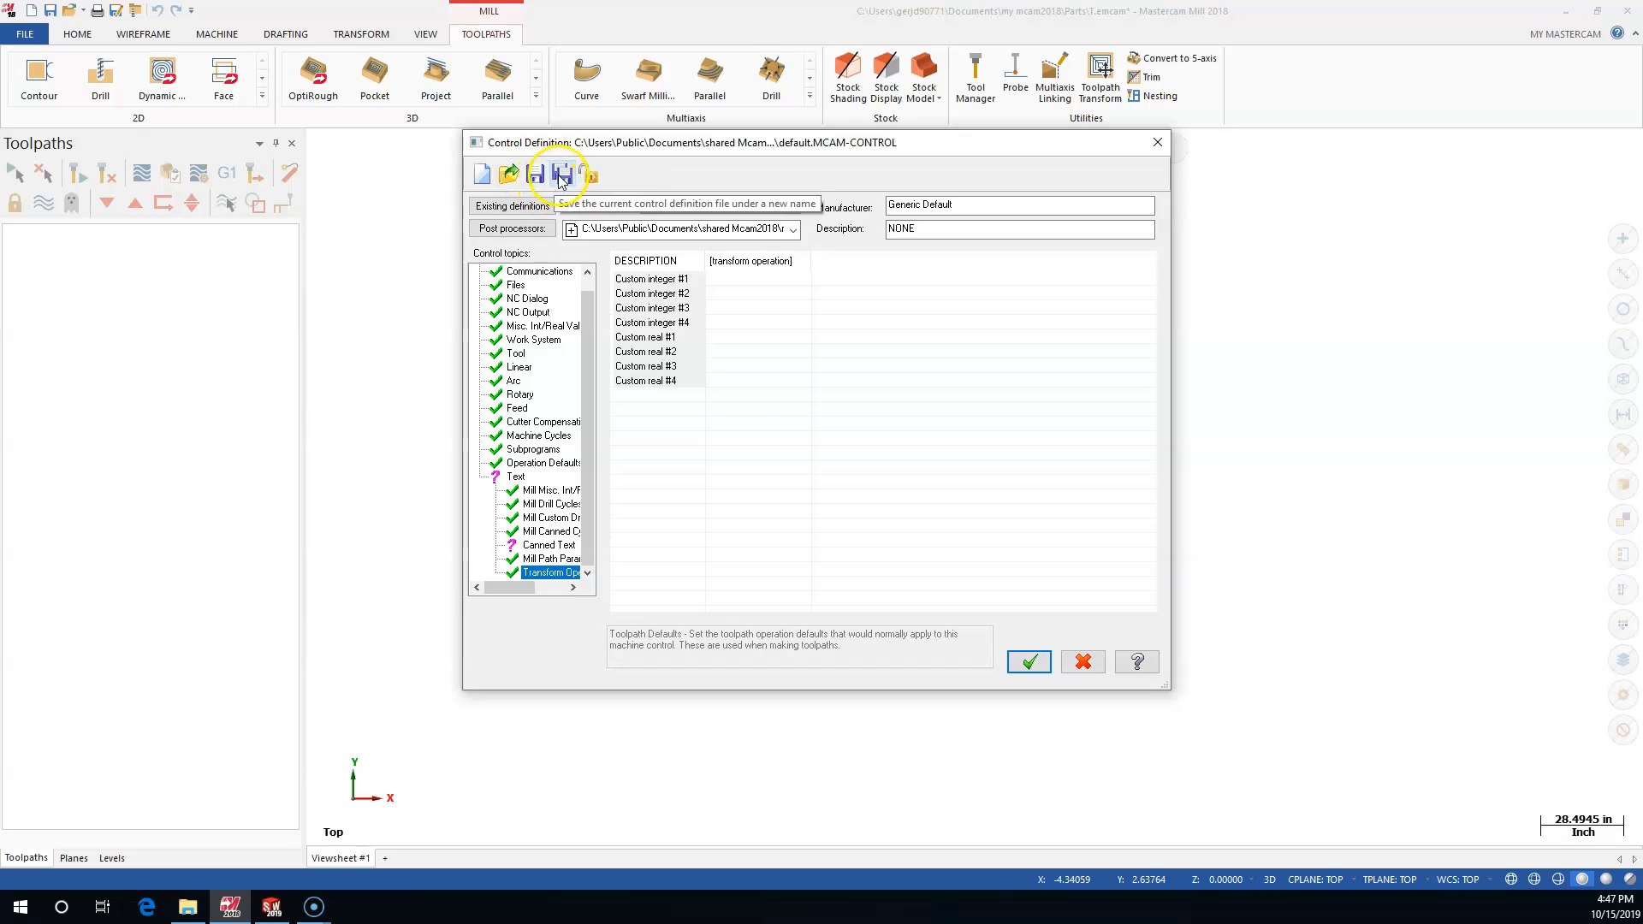
click(667, 264)
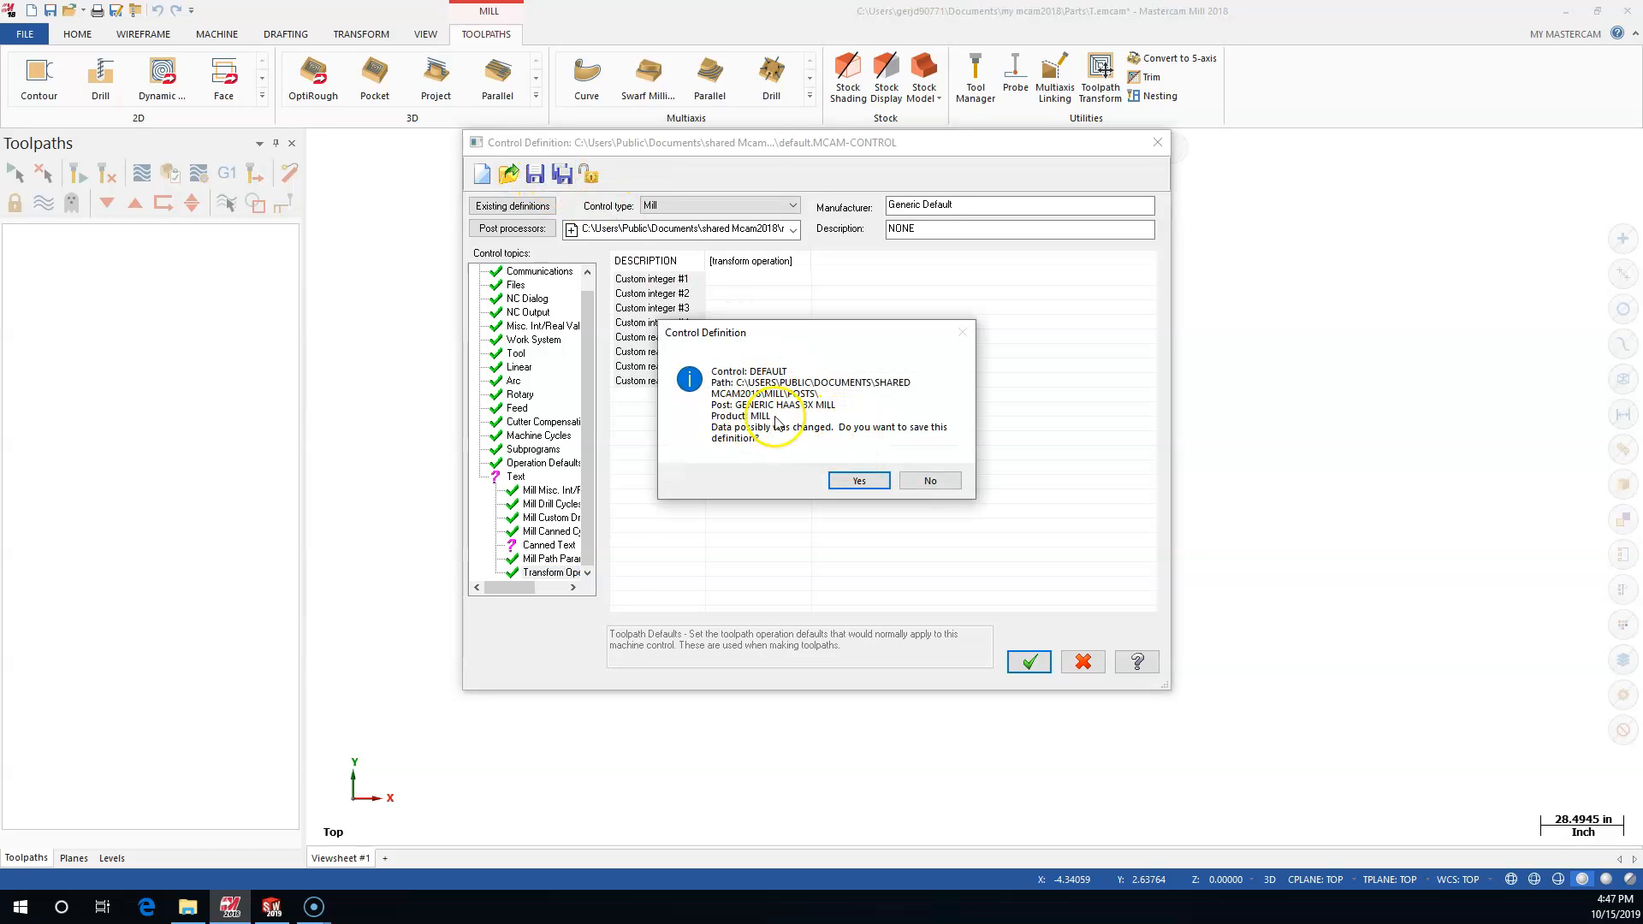
click(856, 480)
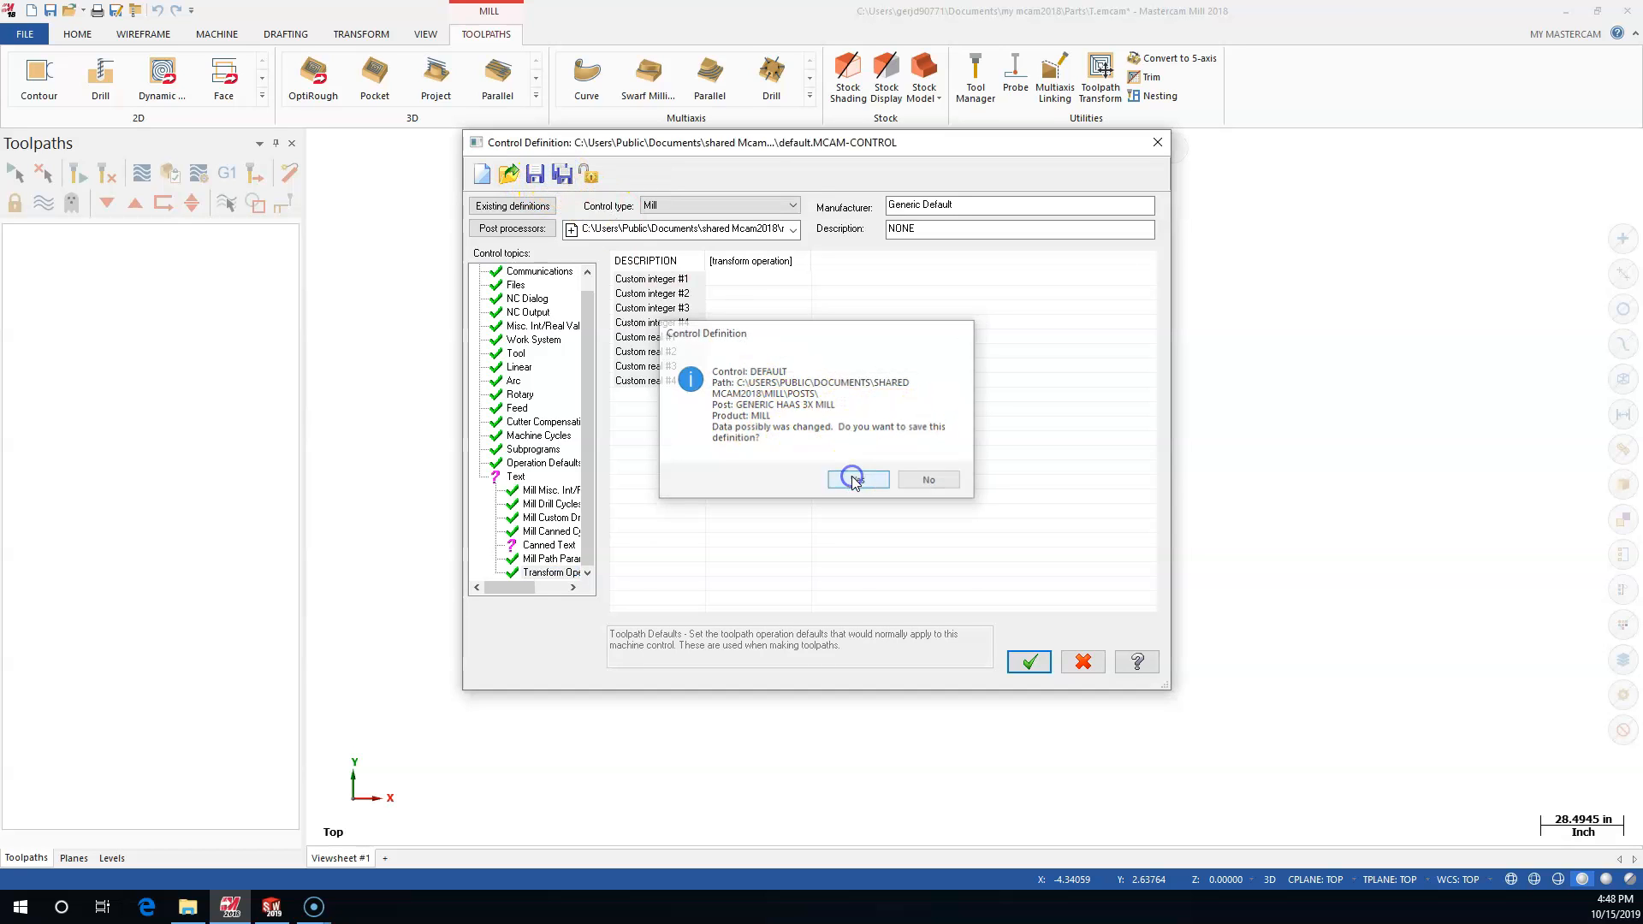
text(Haas TM)
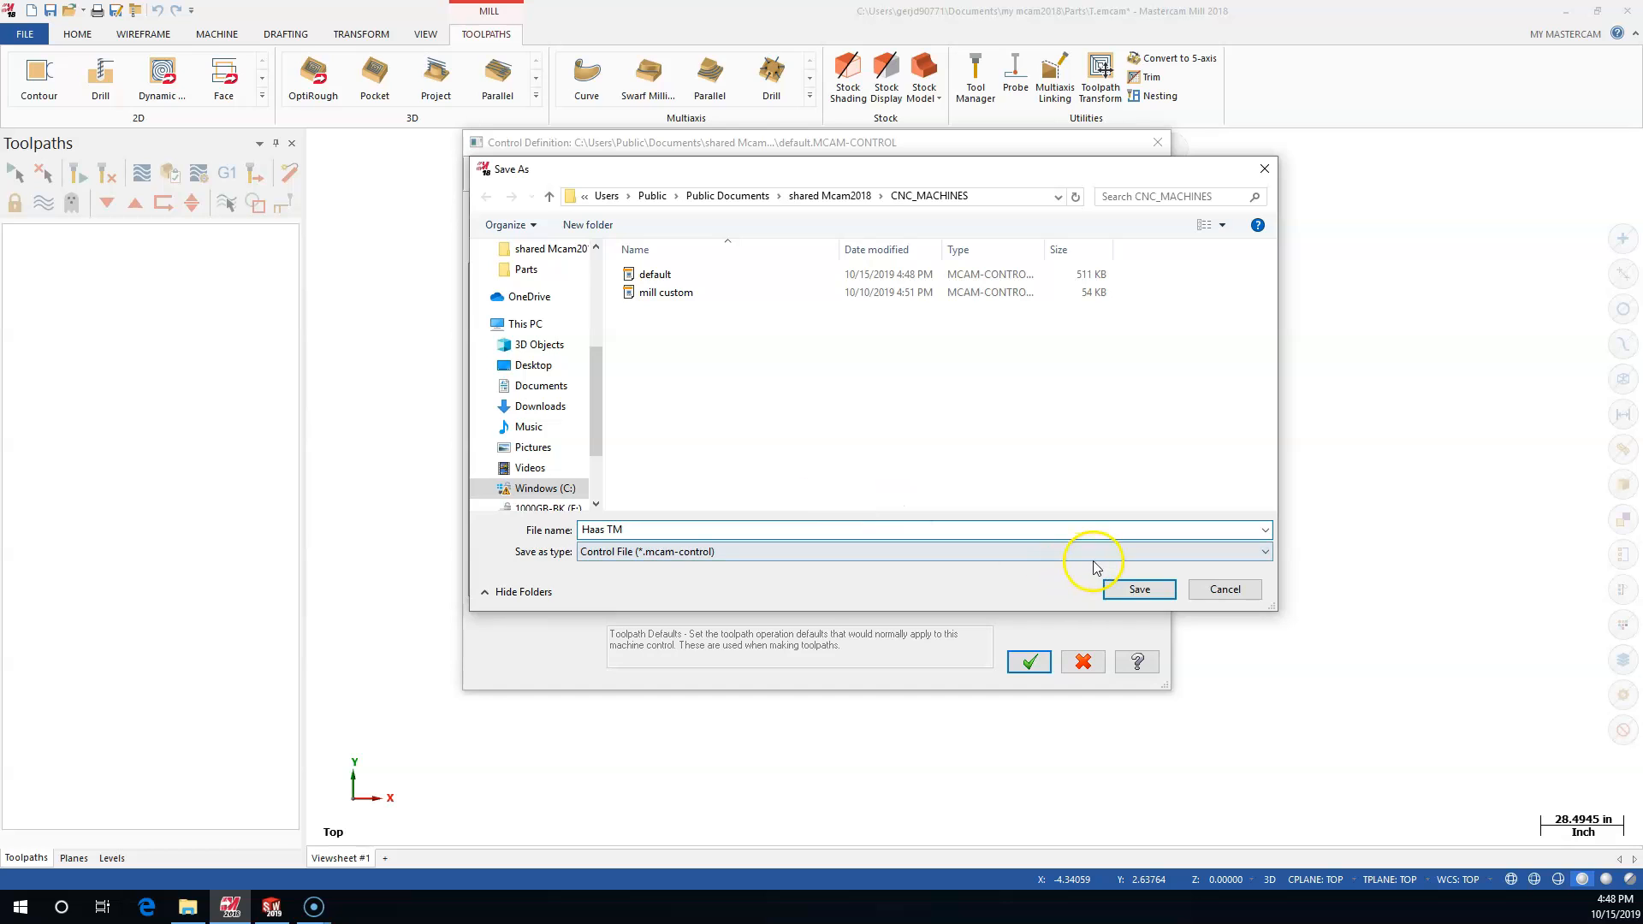
click(1140, 589)
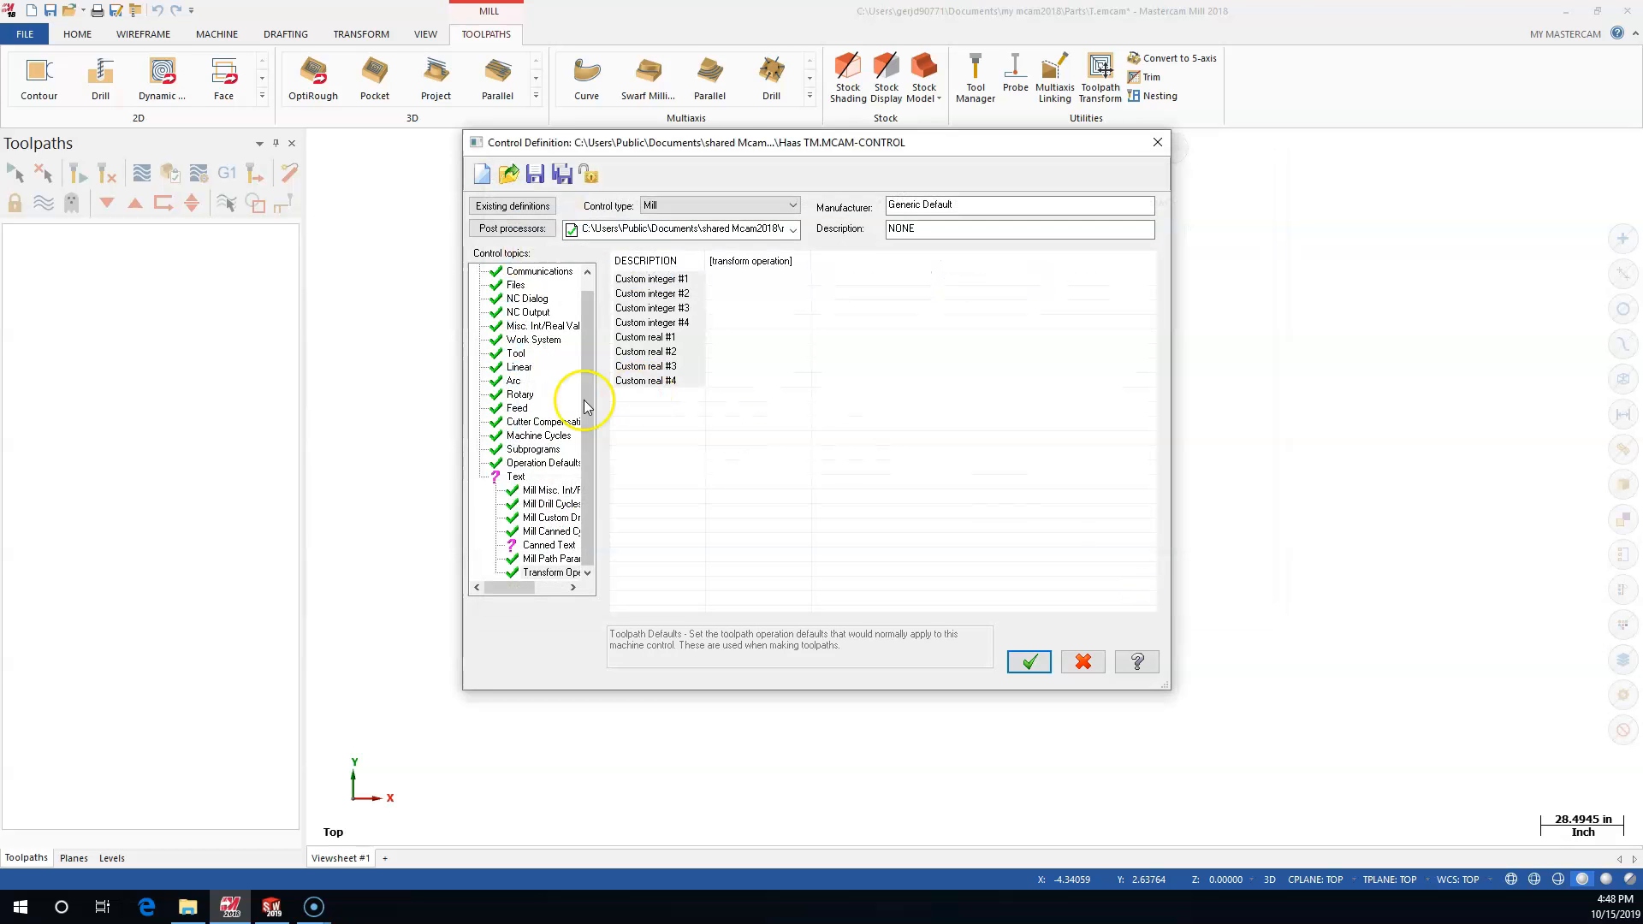
Check the mill Work System and Tool settings of the Haas TM control definition, and accept and save it
mouse_move(591, 387)
mouse_down()
mouse_move(594, 364)
mouse_move(598, 437)
mouse_move(583, 378)
mouse_up()
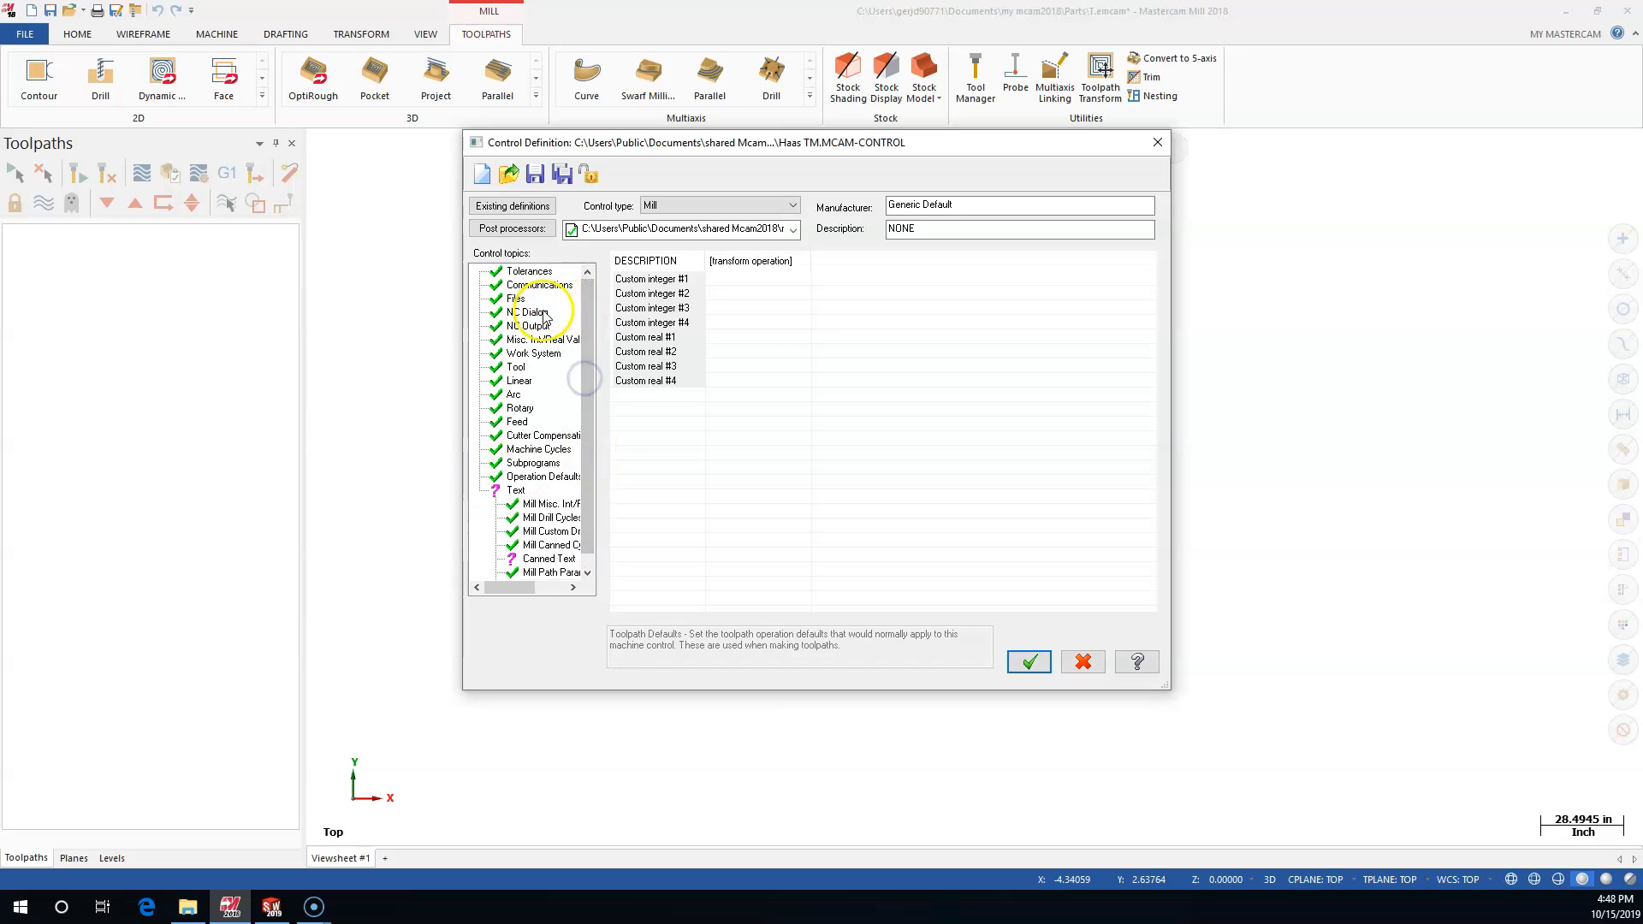
click(513, 367)
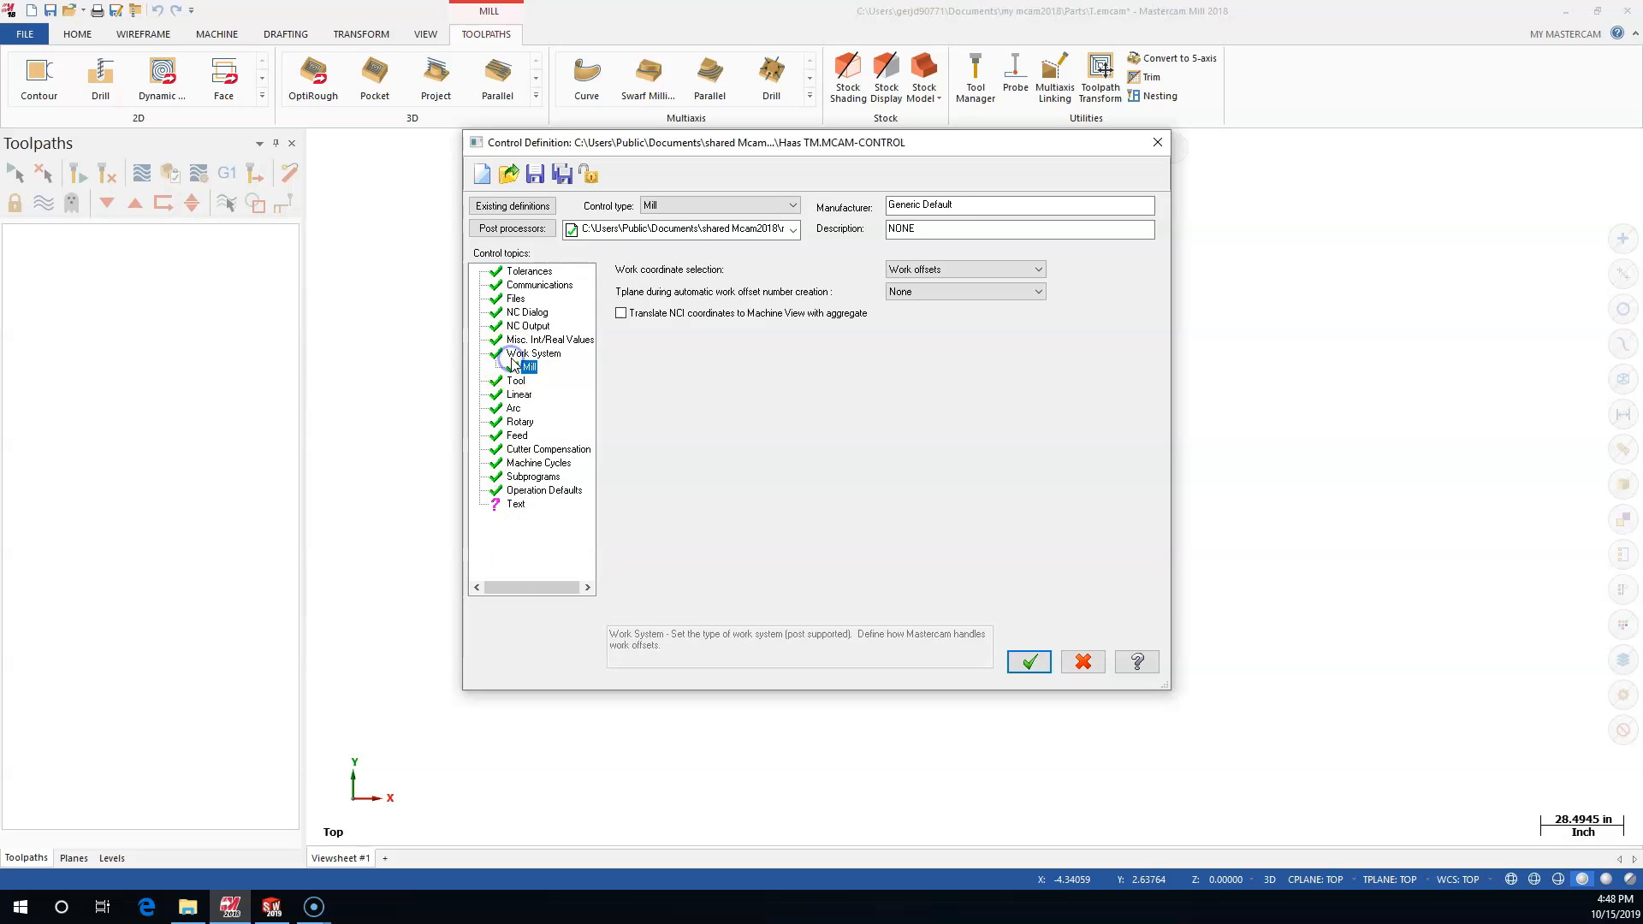
click(527, 380)
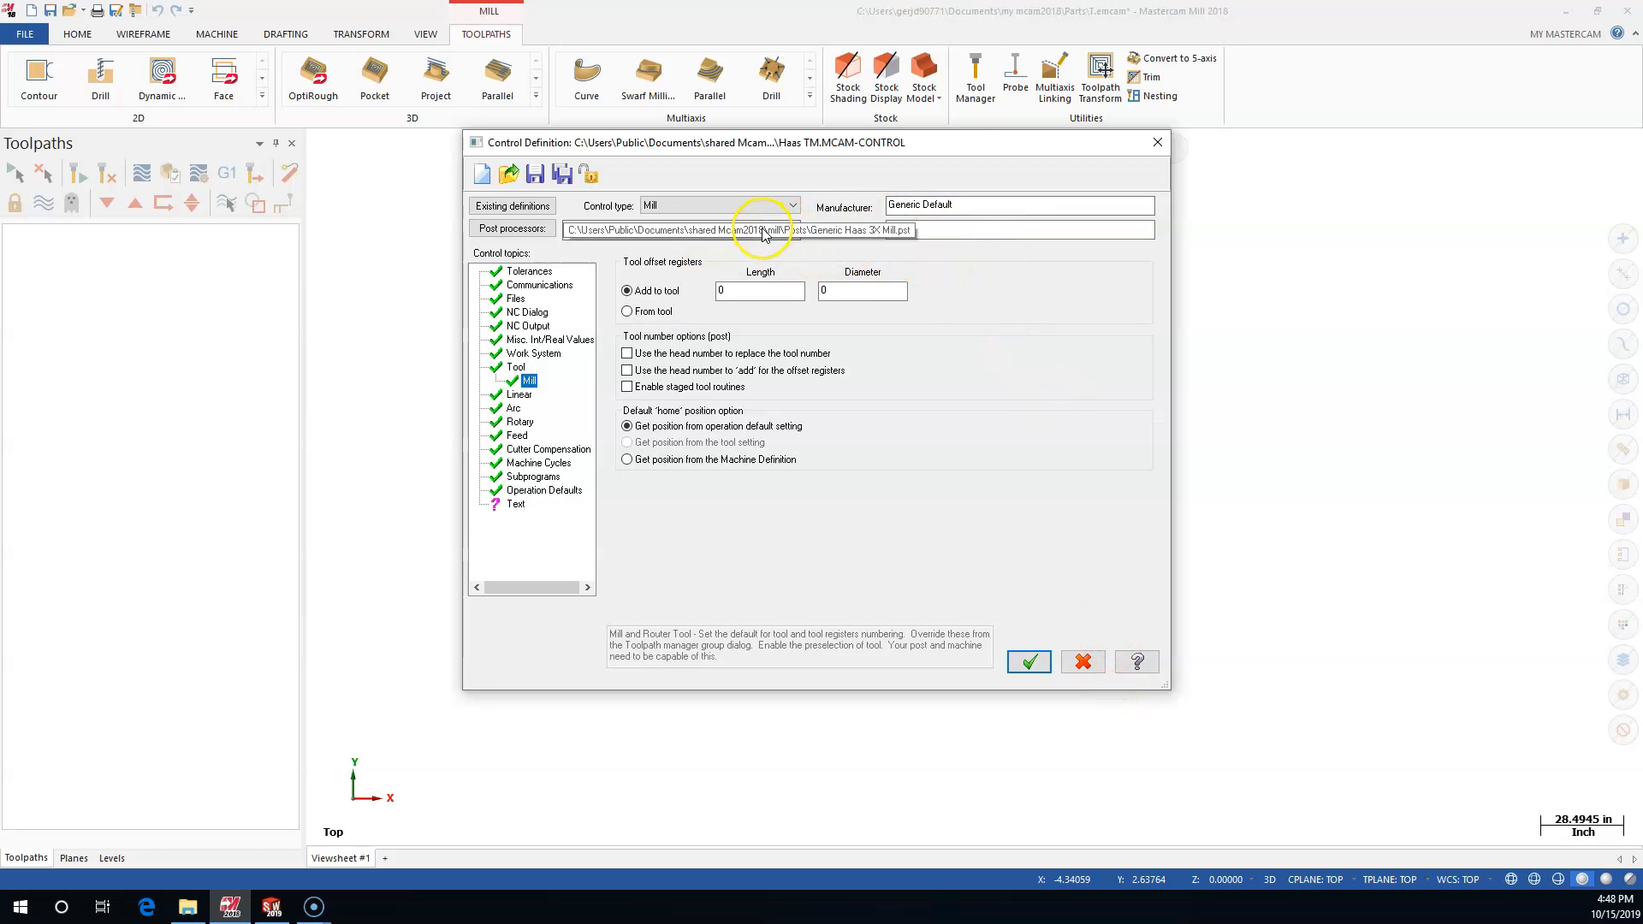
click(1030, 663)
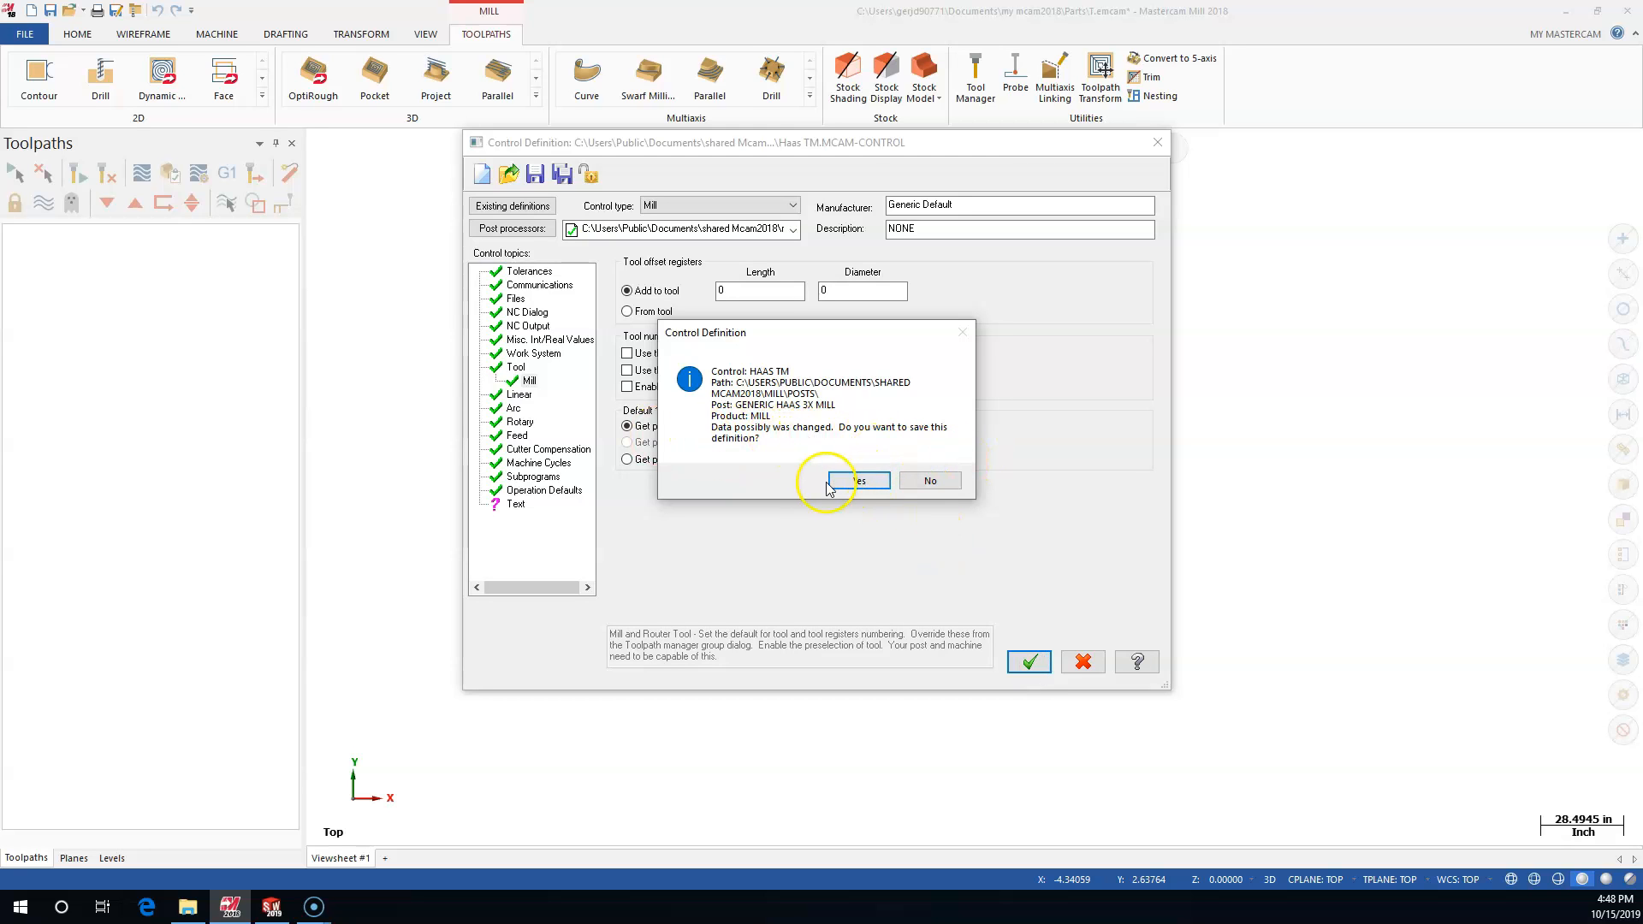
click(858, 480)
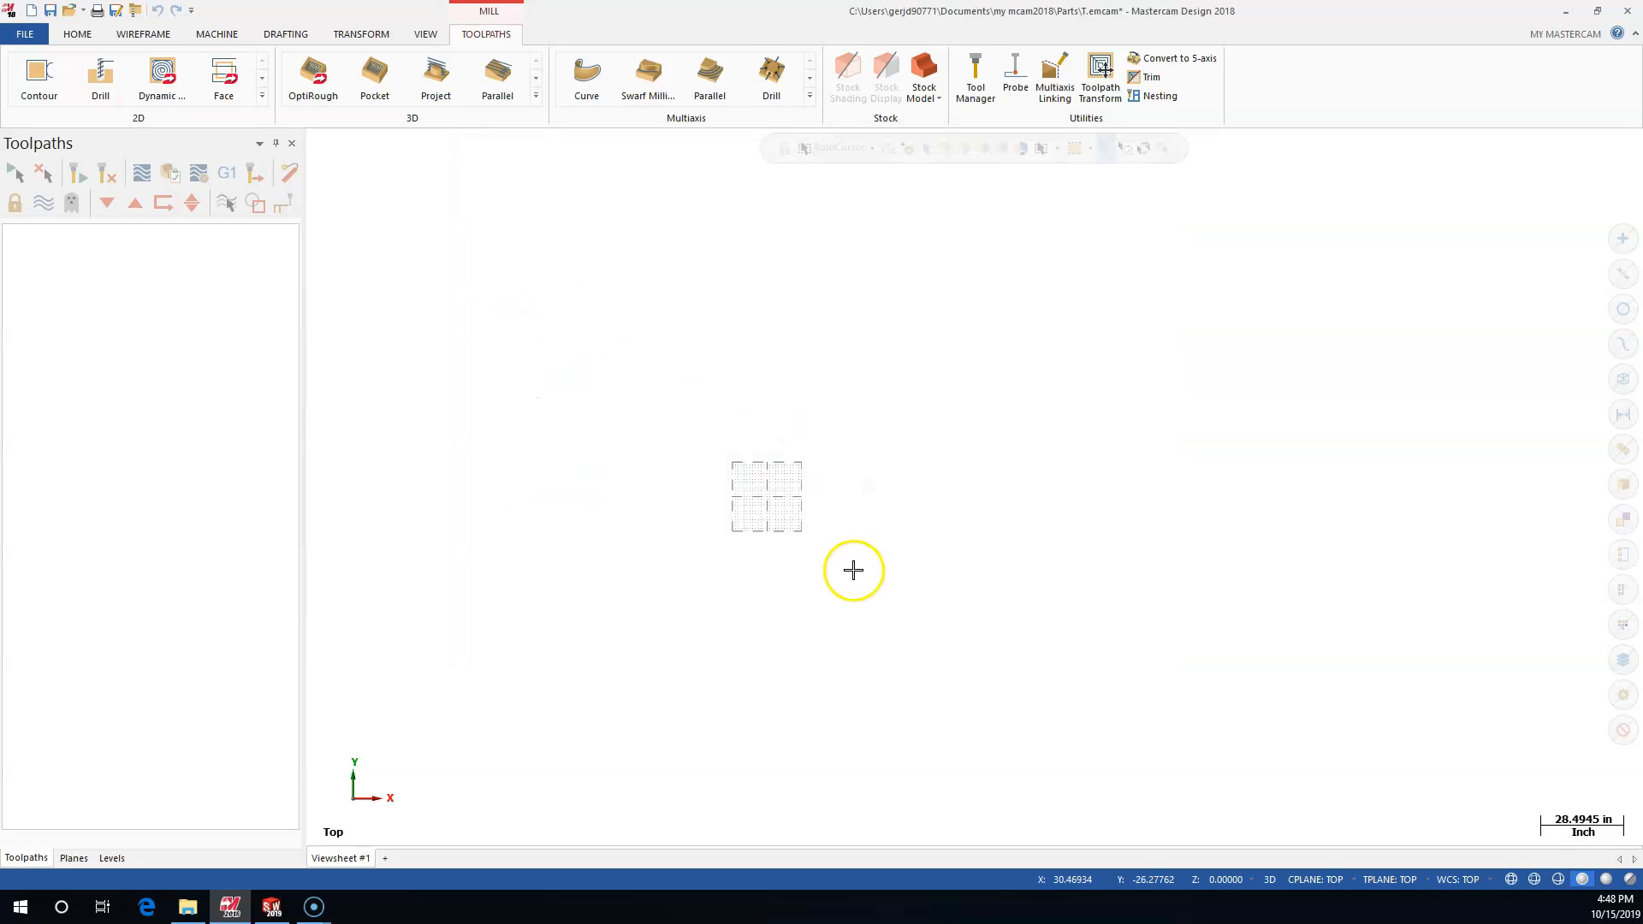
scroll(646, 497, up, 3)
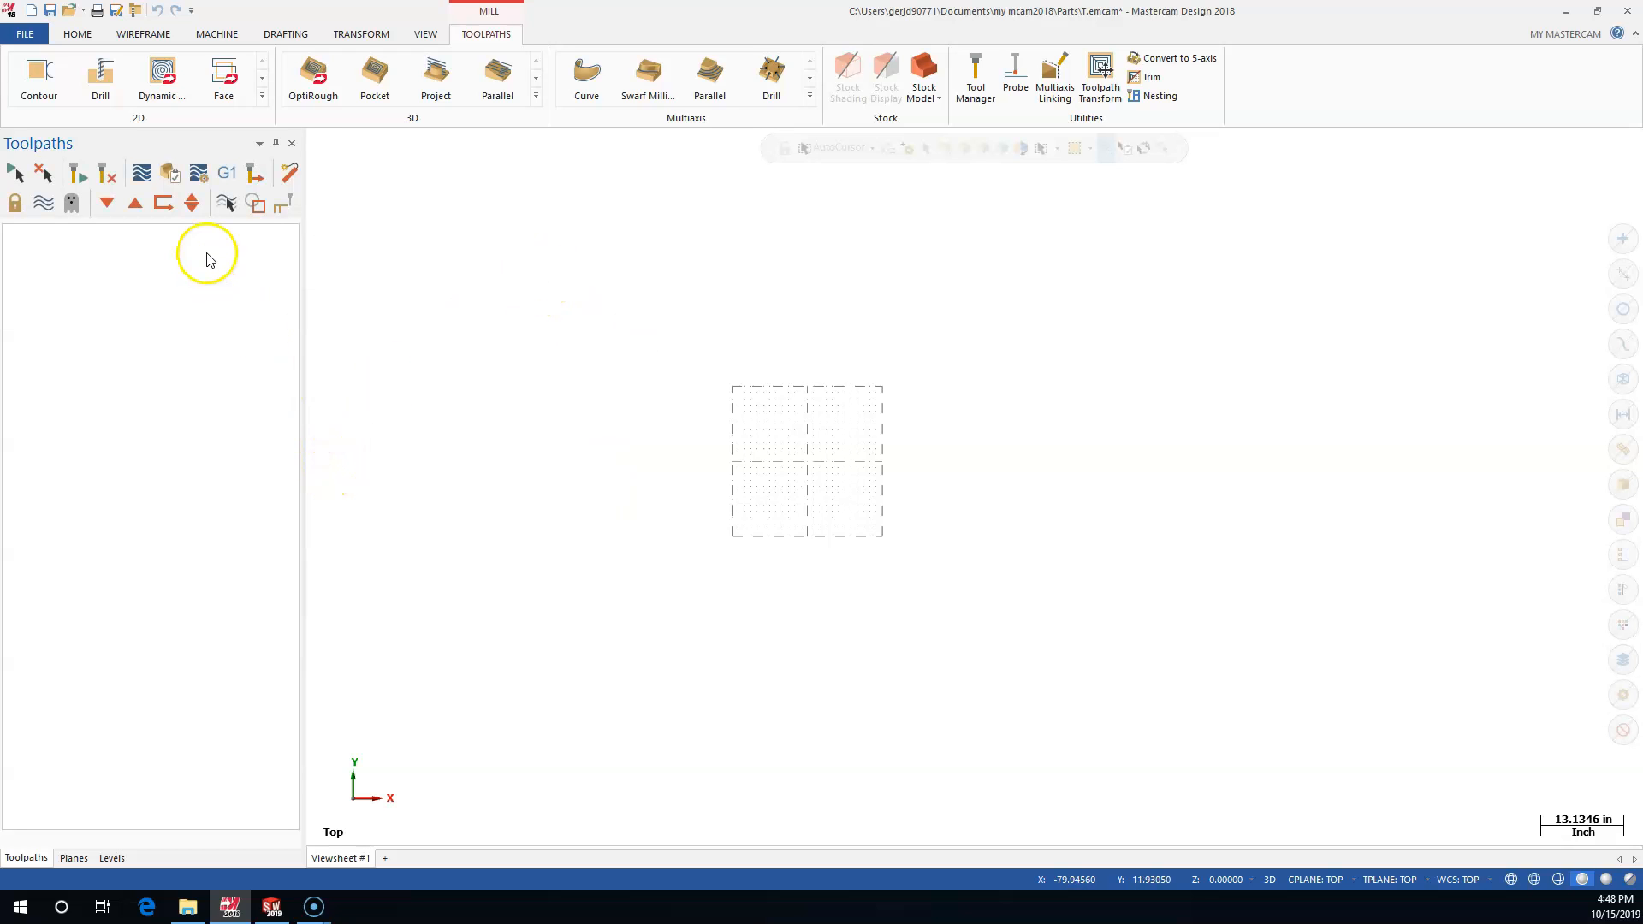
scroll(791, 471, up, 1)
scroll(792, 470, up, 2)
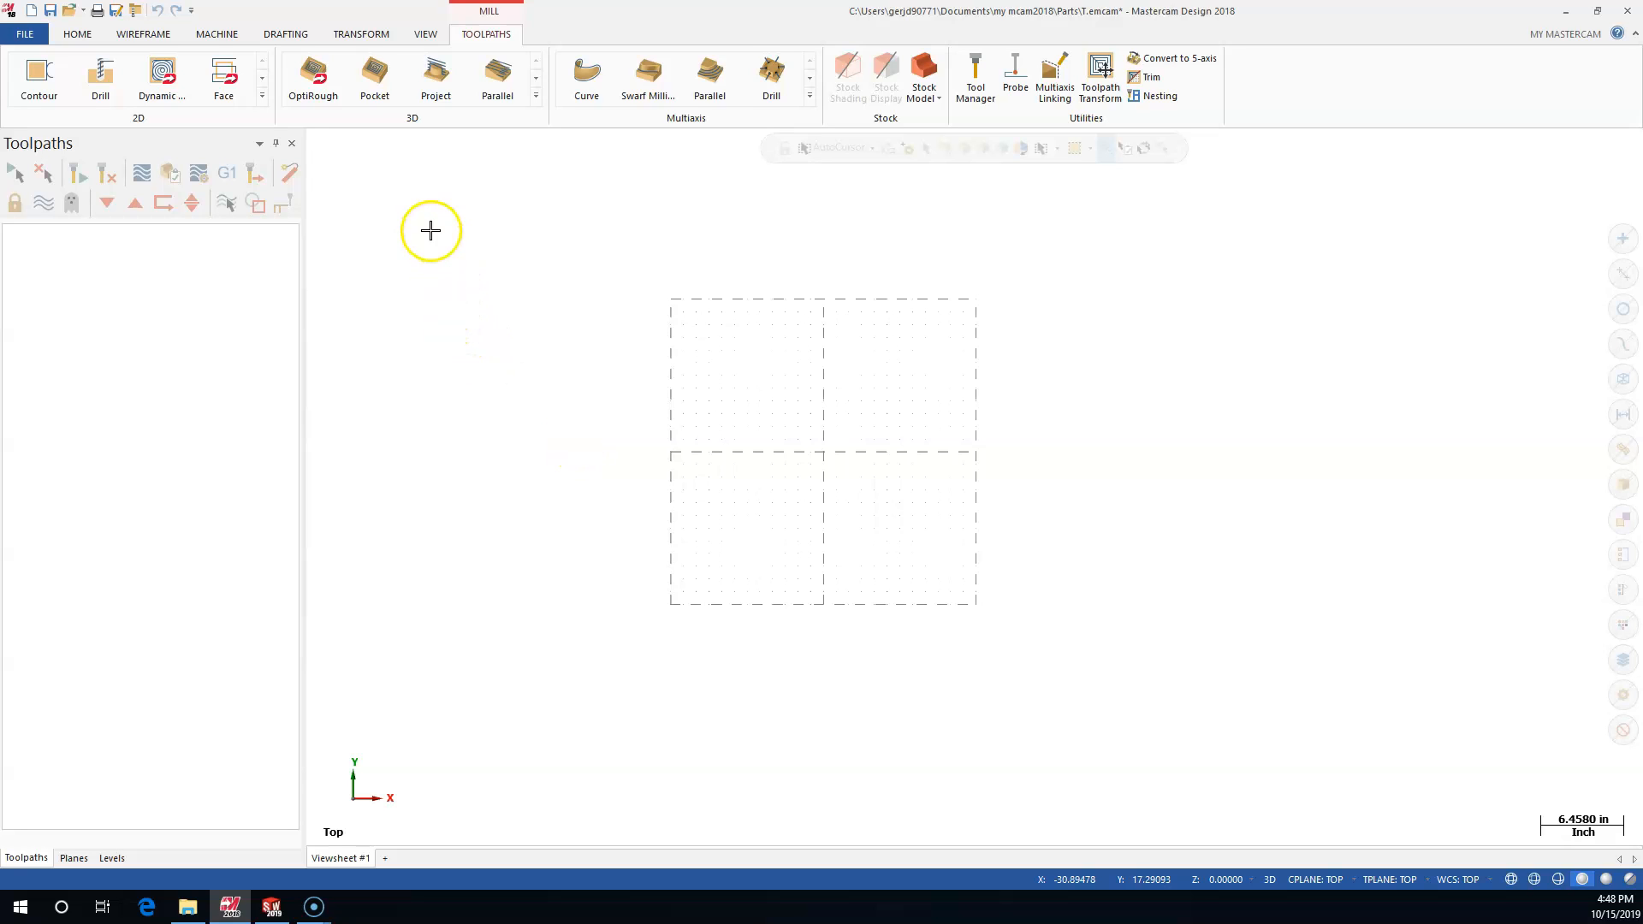
click(608, 35)
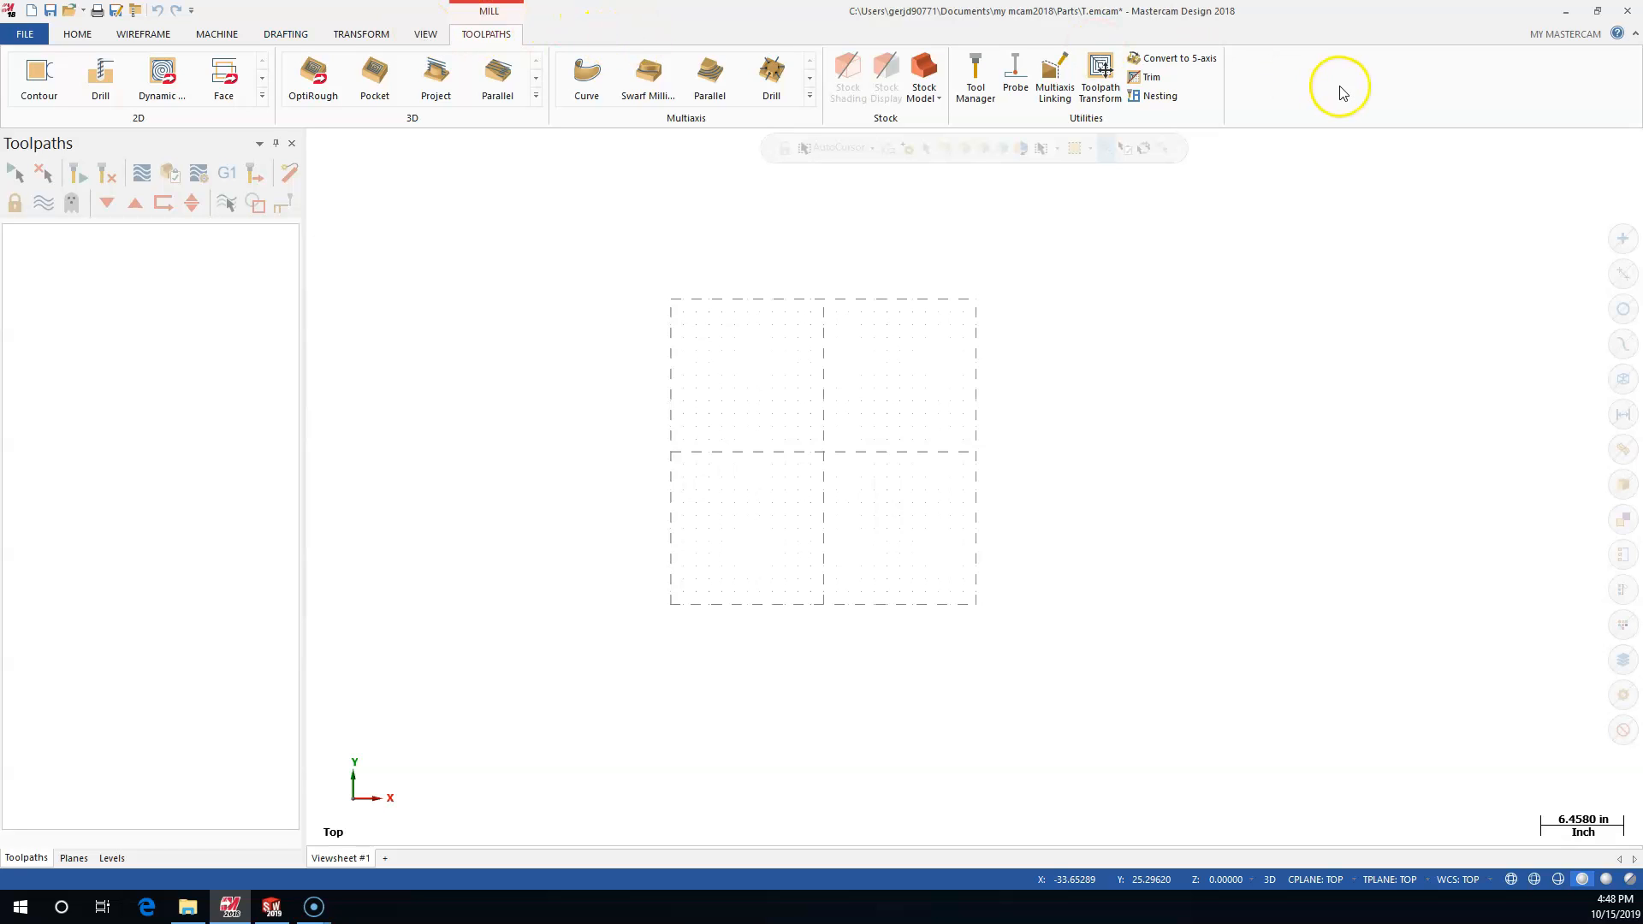
click(1268, 86)
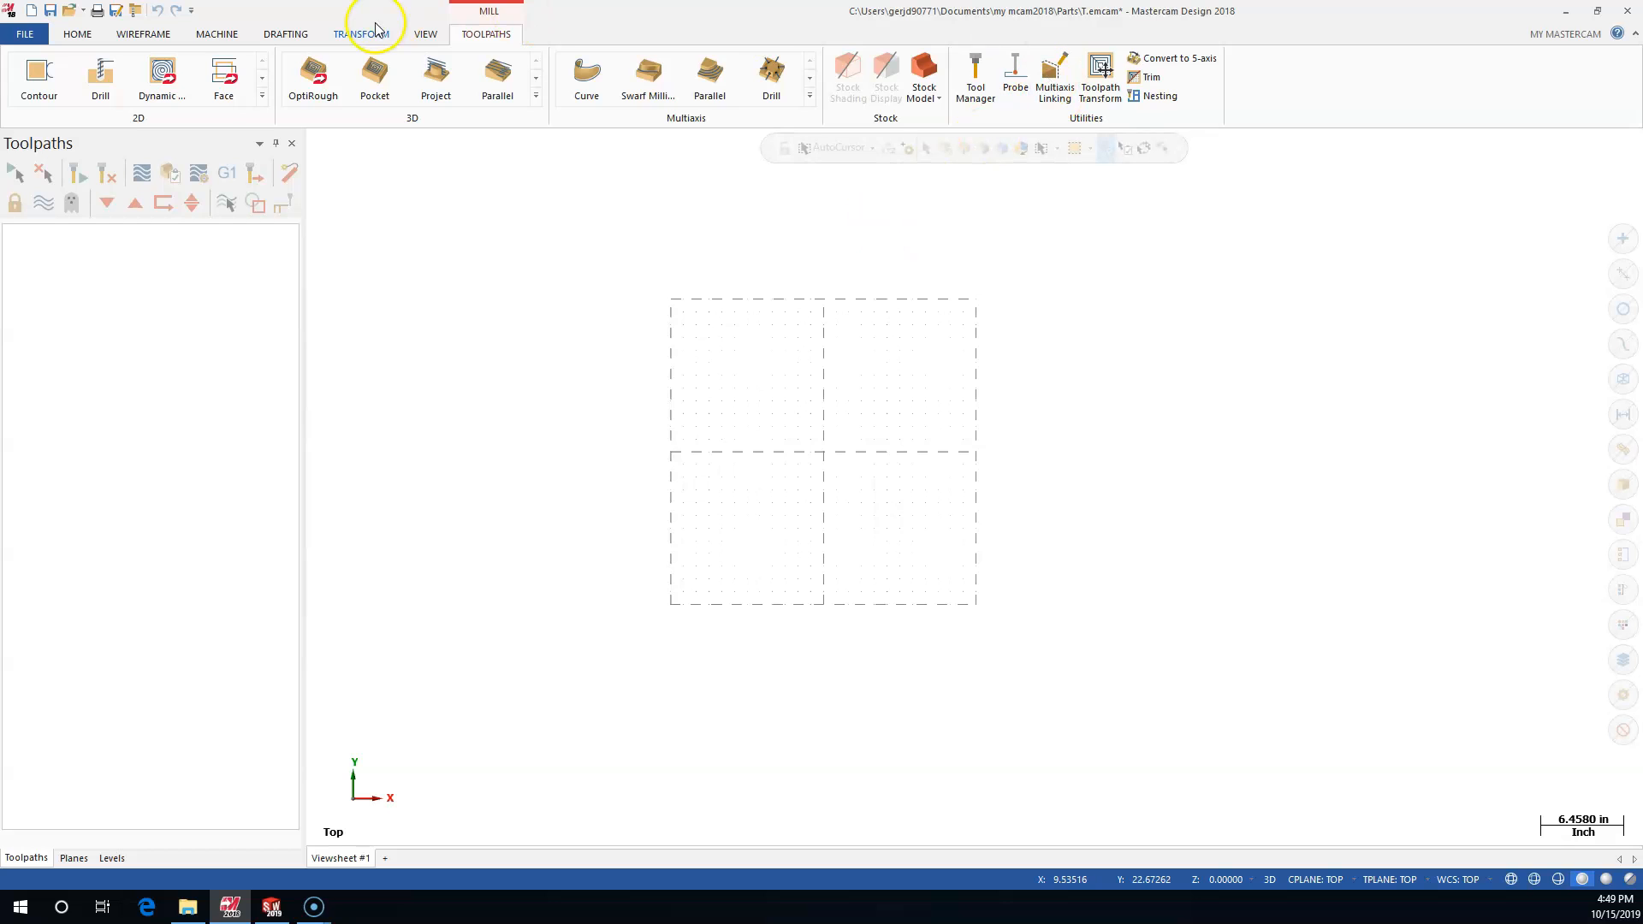
Customize the ribbon to include the Solids and Model Prep main tabs
right_click(537, 42)
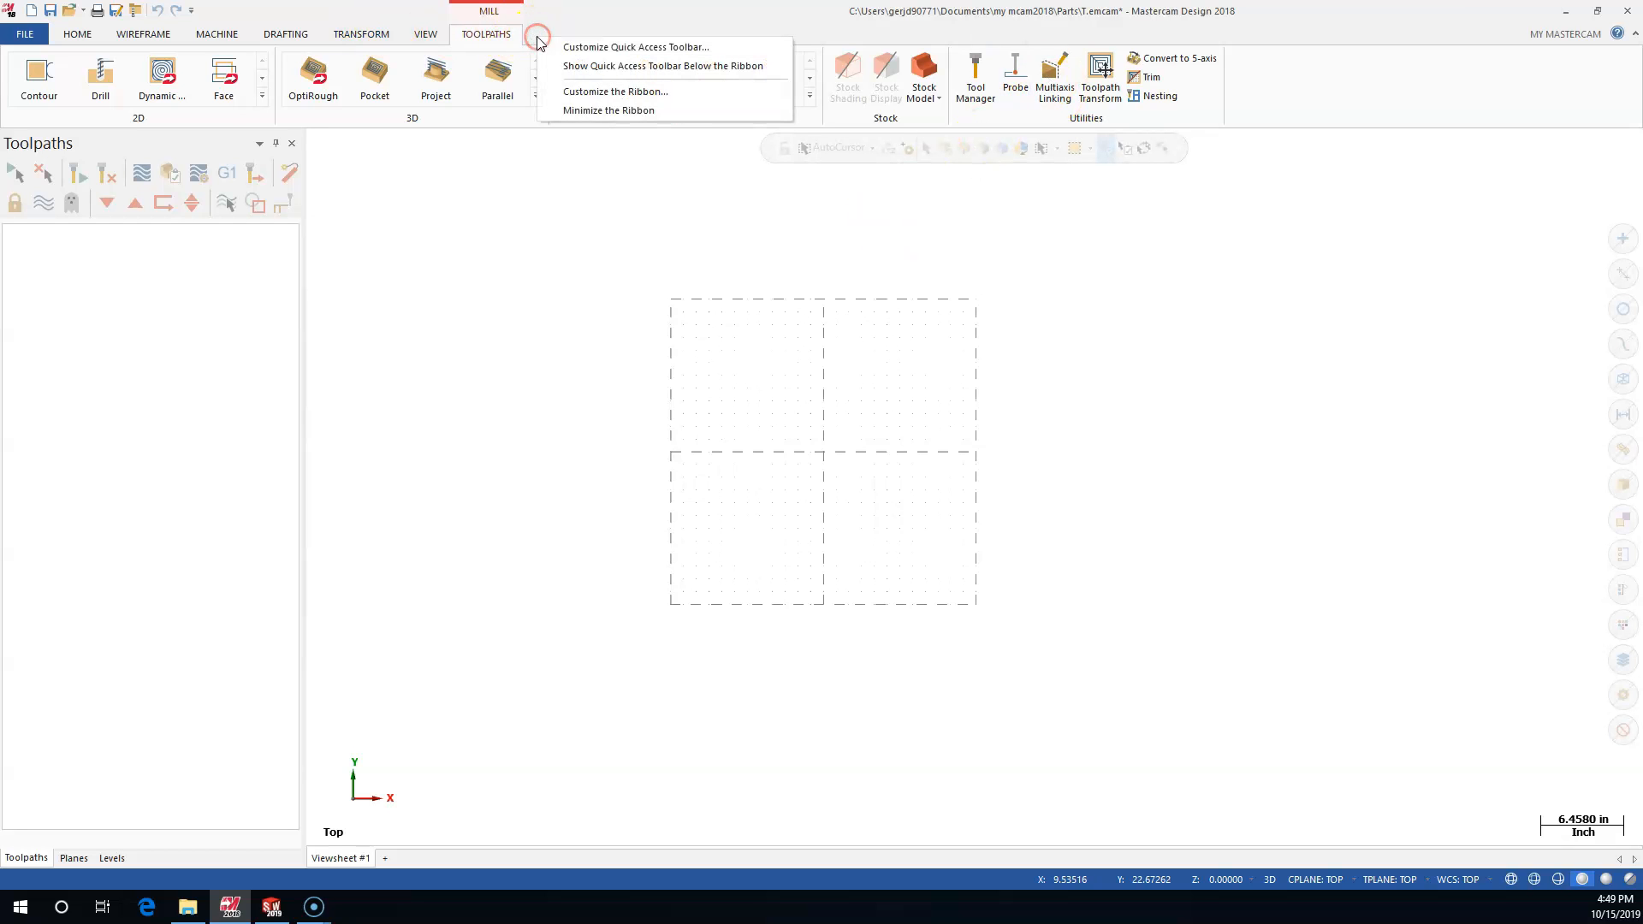
click(590, 96)
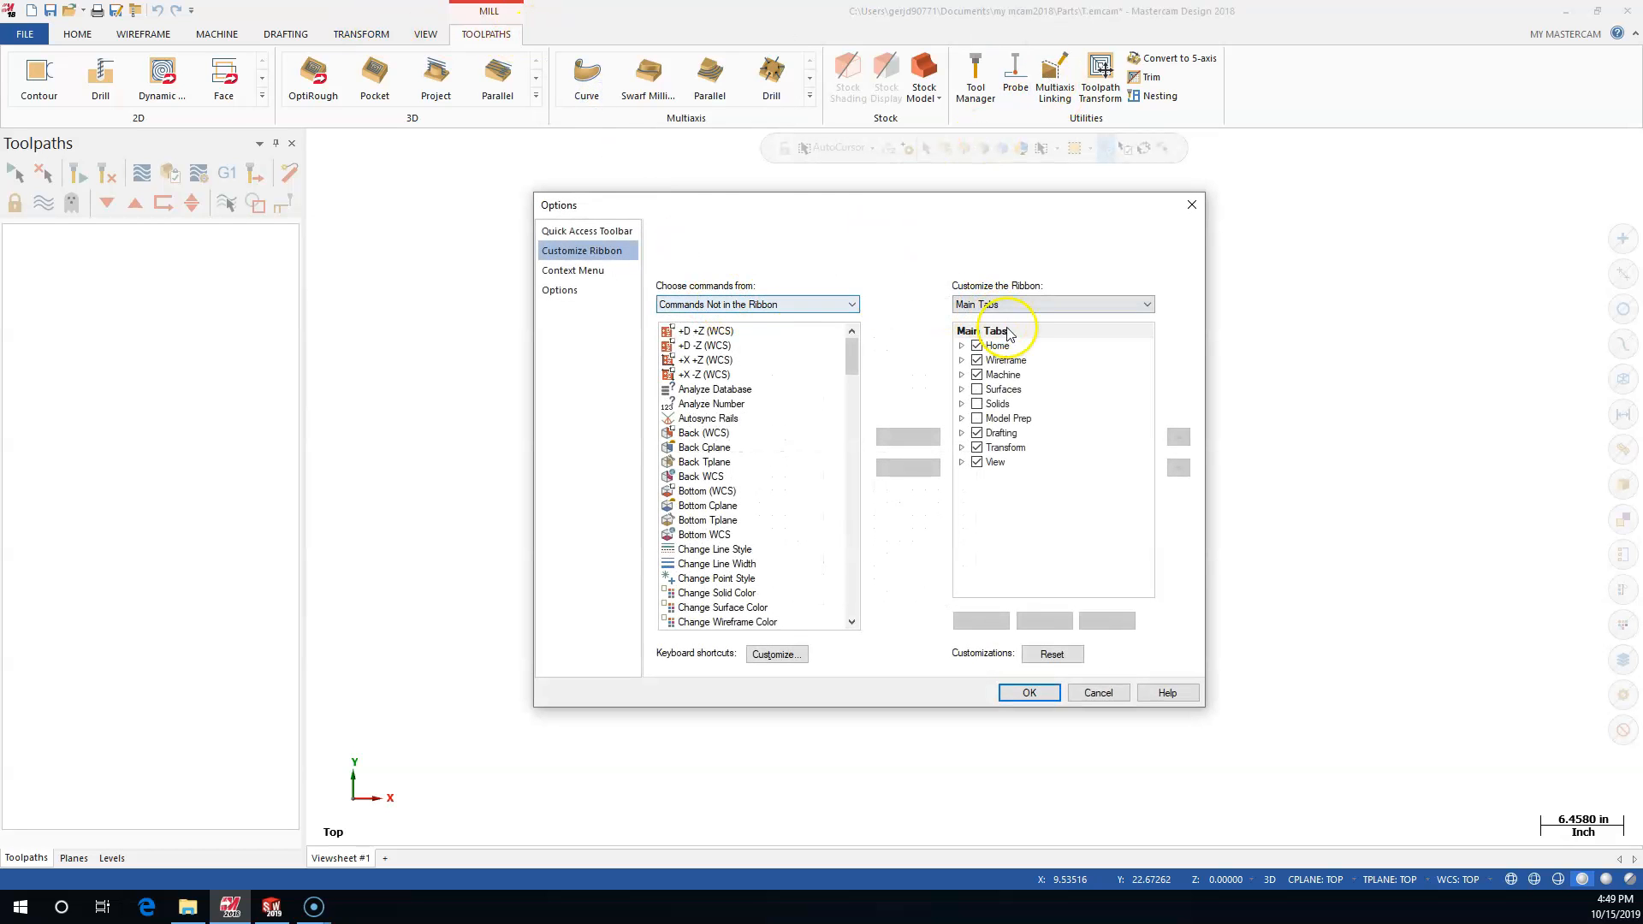
click(977, 404)
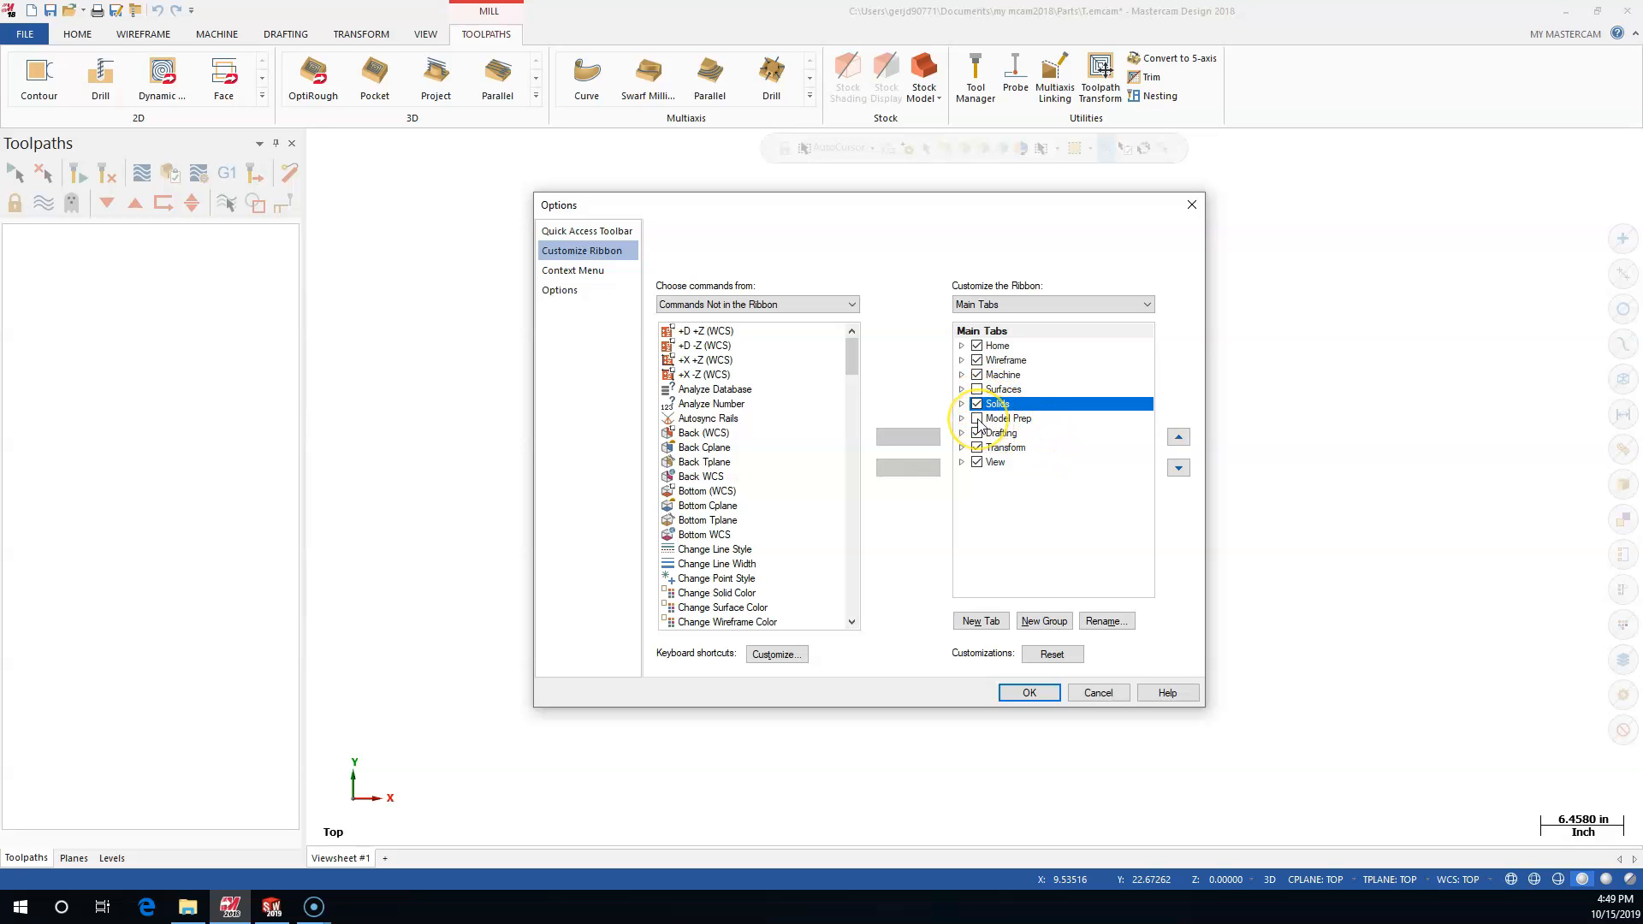
click(978, 418)
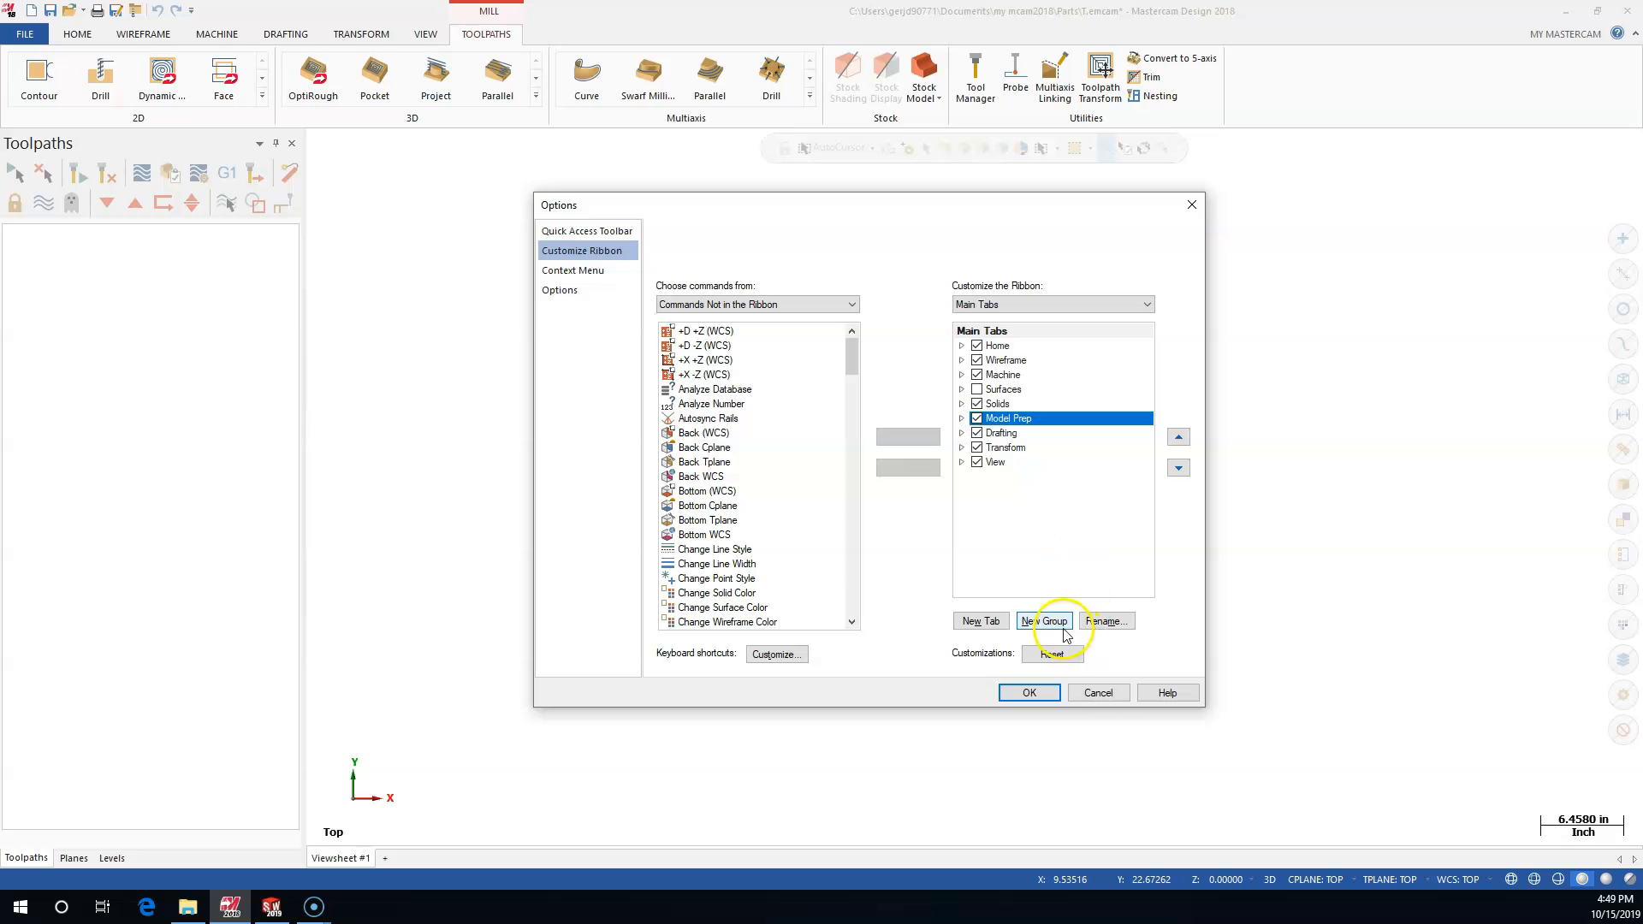
click(1030, 693)
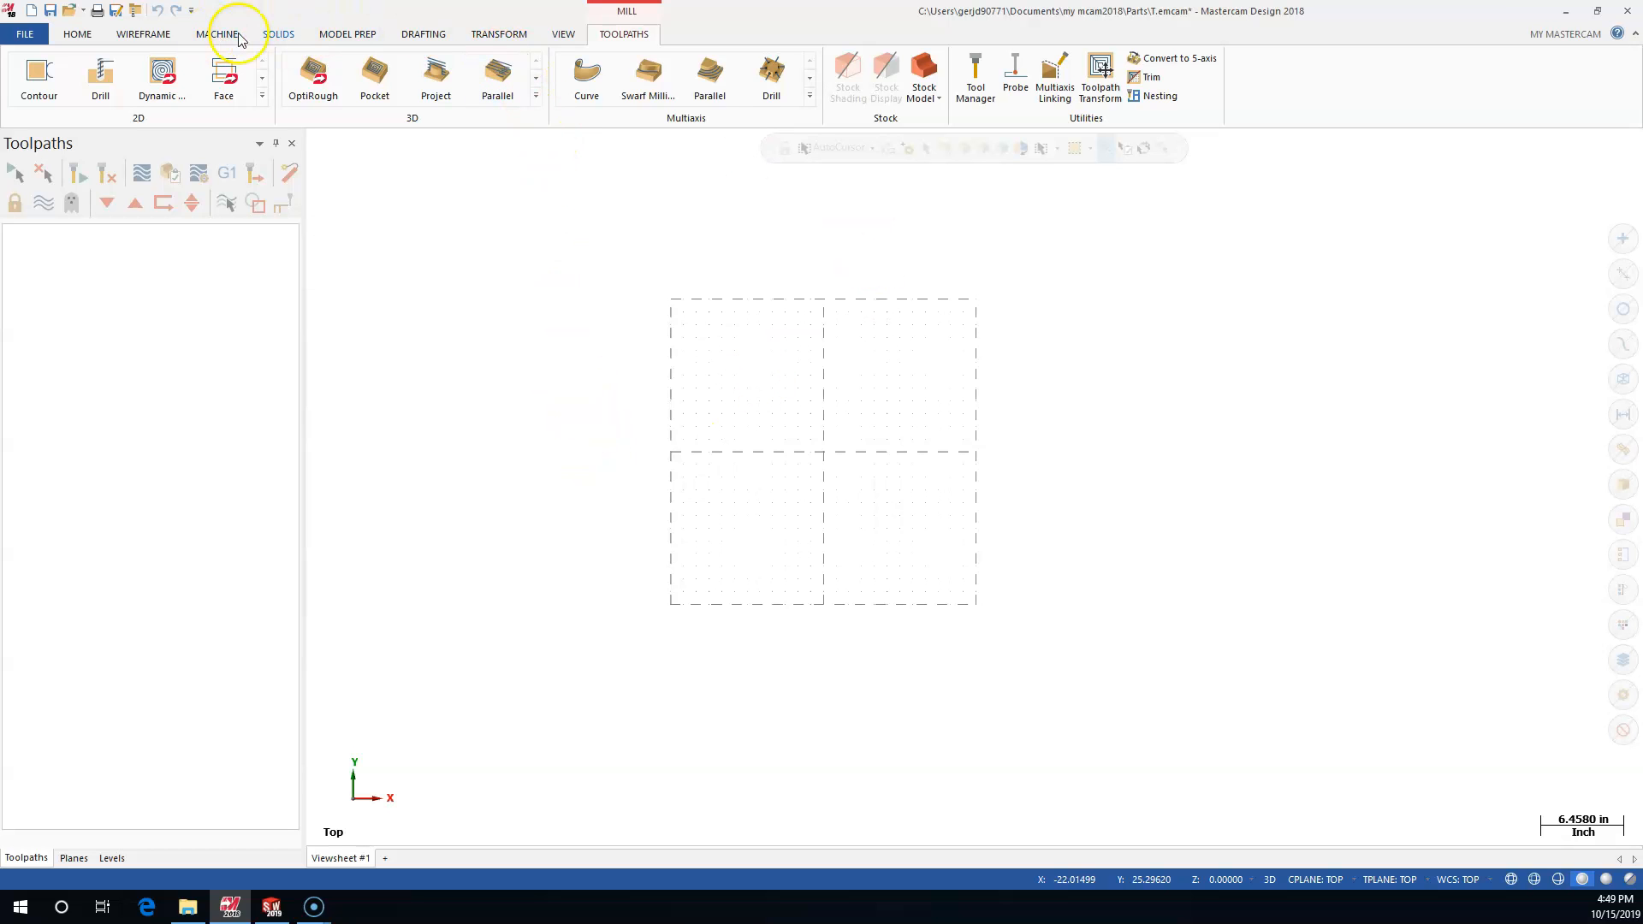
Display the Solids manager and return to the Toolpaths manager
click(558, 34)
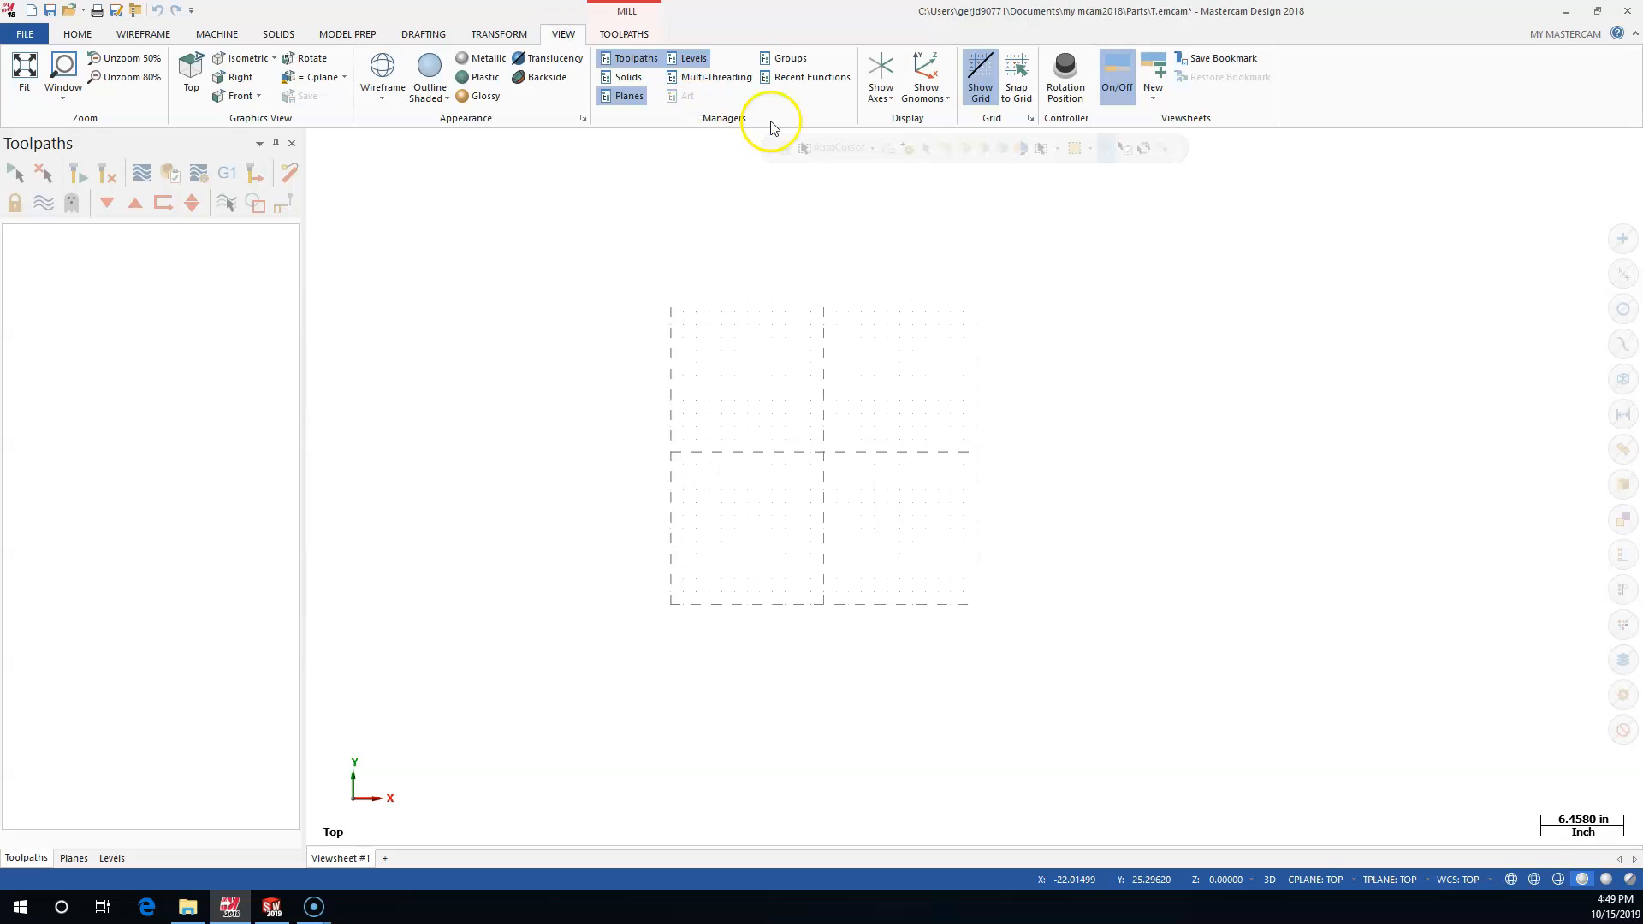
click(628, 80)
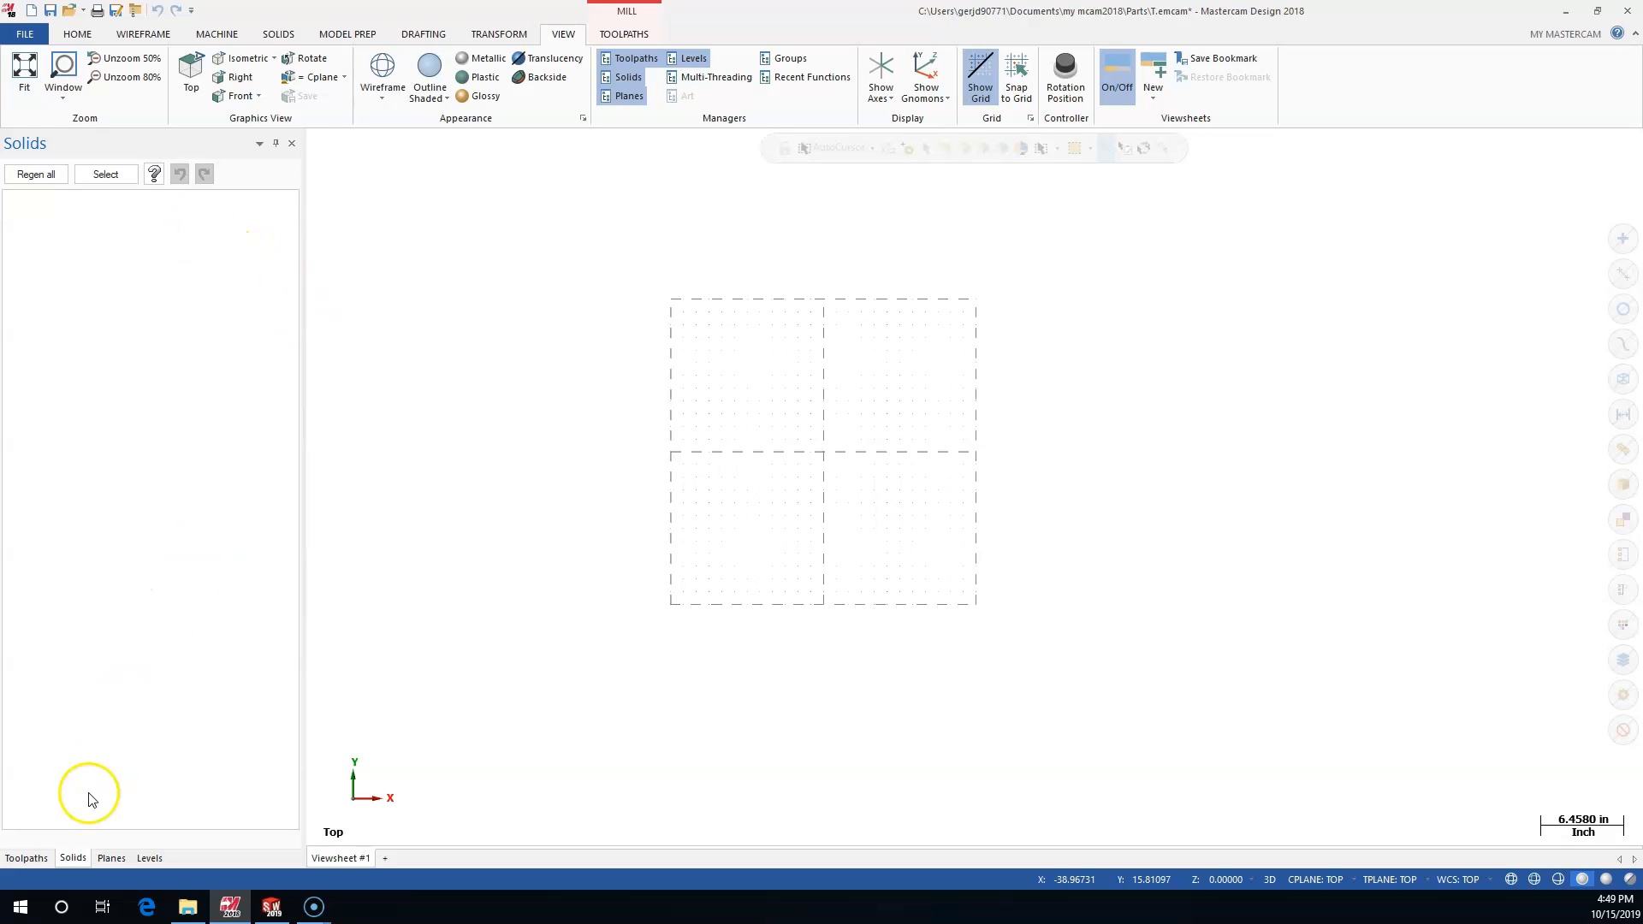
click(26, 858)
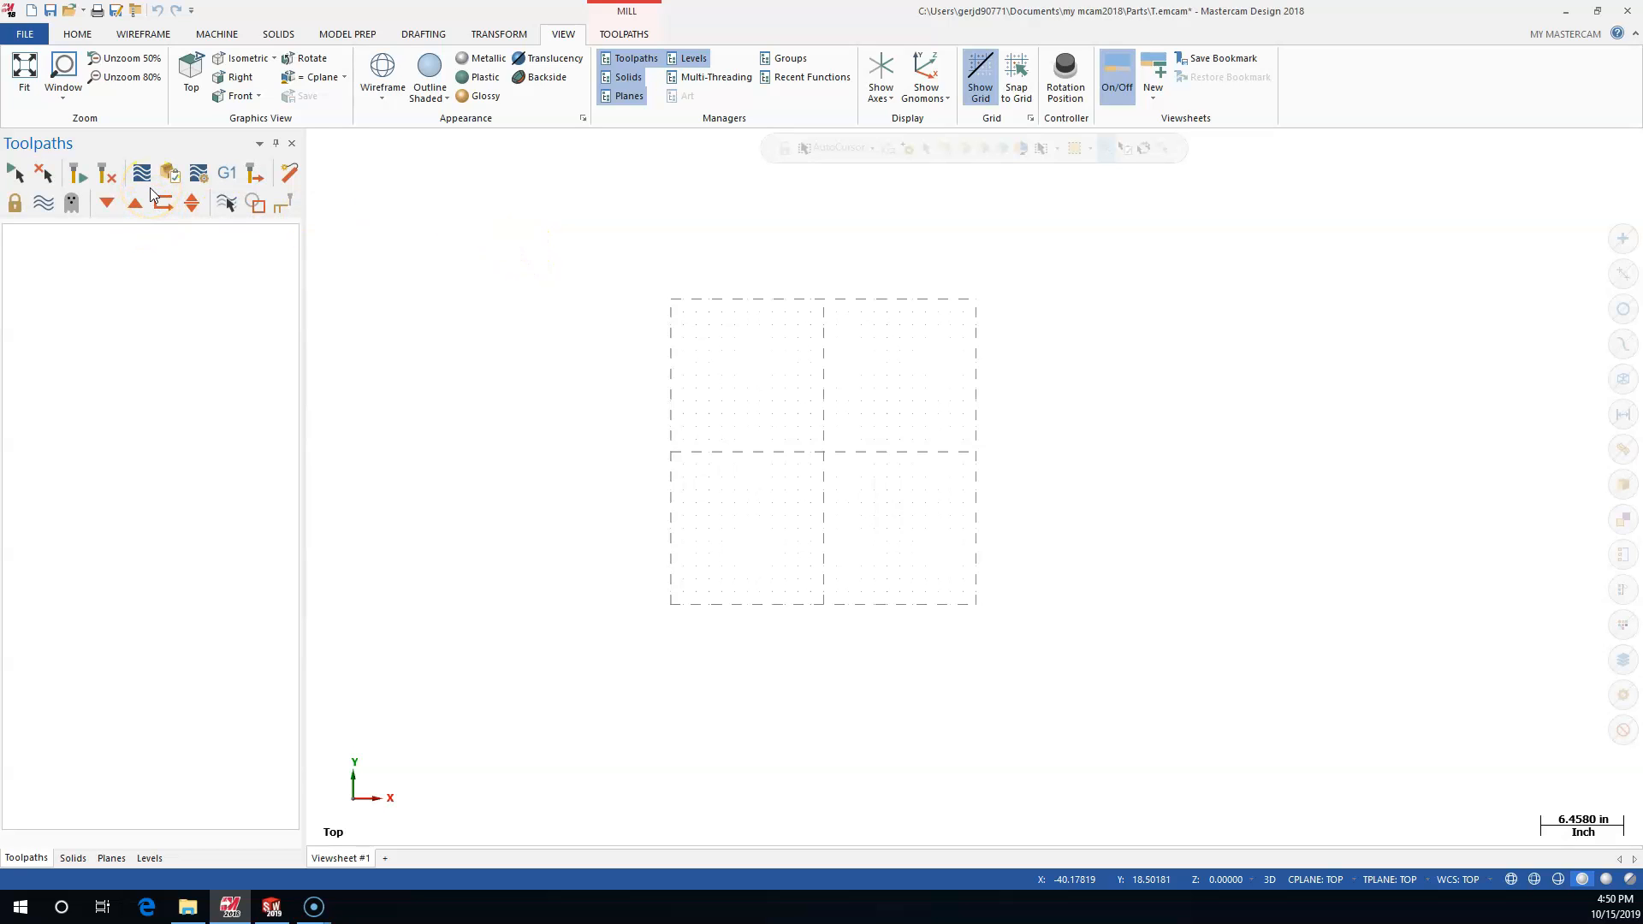
Start opening a file without saving T.emcam, and select the AutoCAD file Assign6 Tut4 from the A6 folder on drive E
click(75, 19)
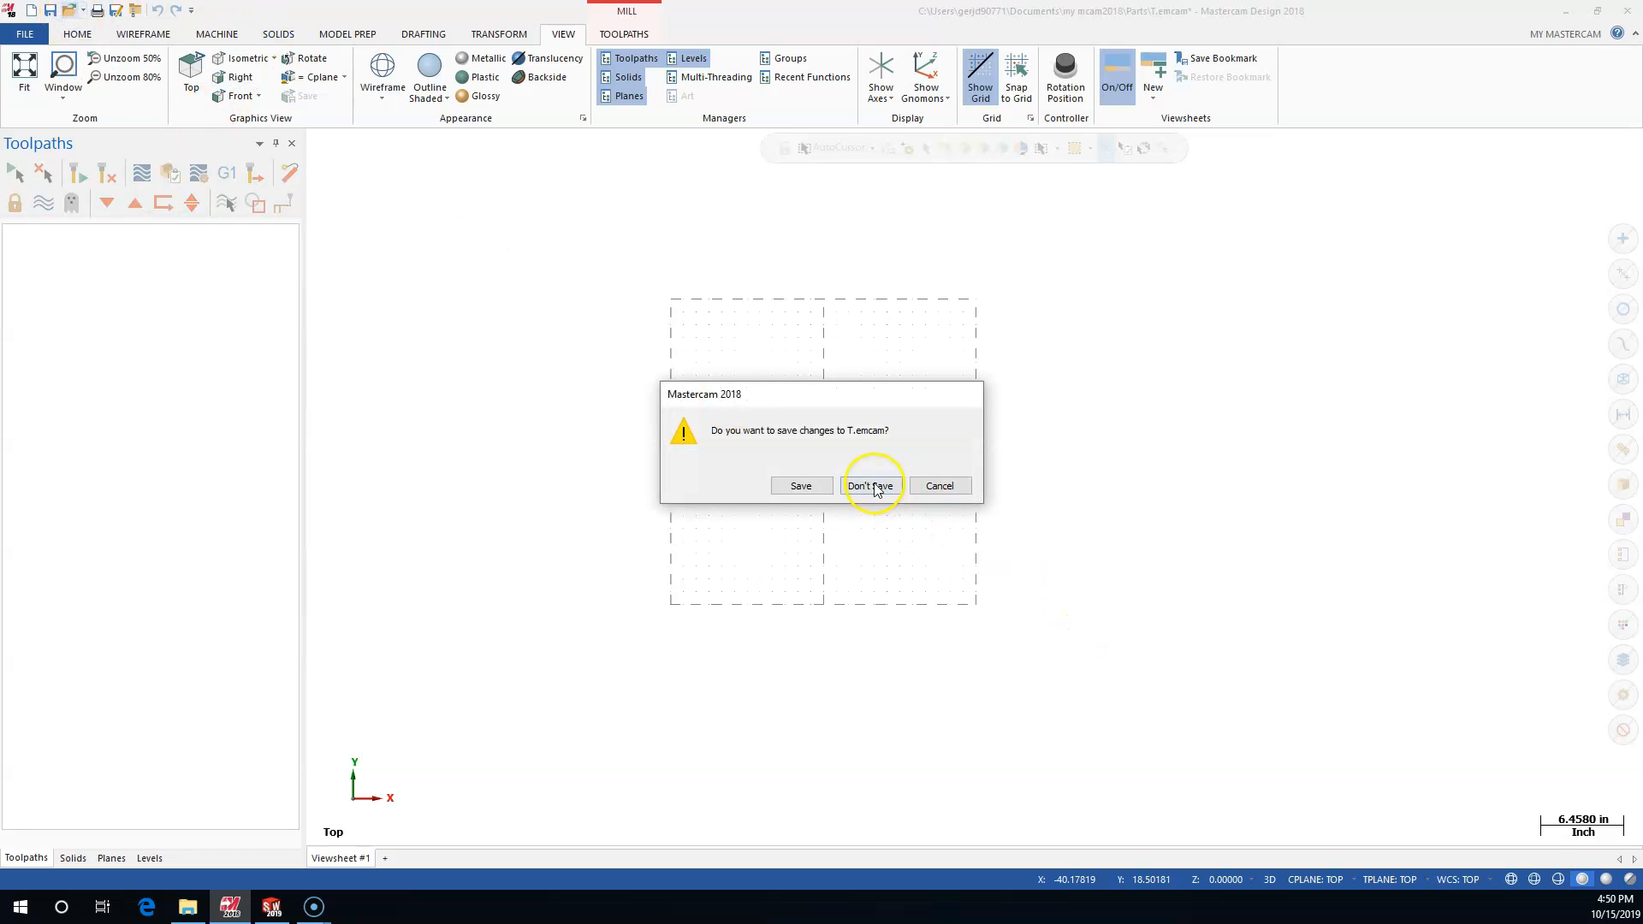
click(872, 486)
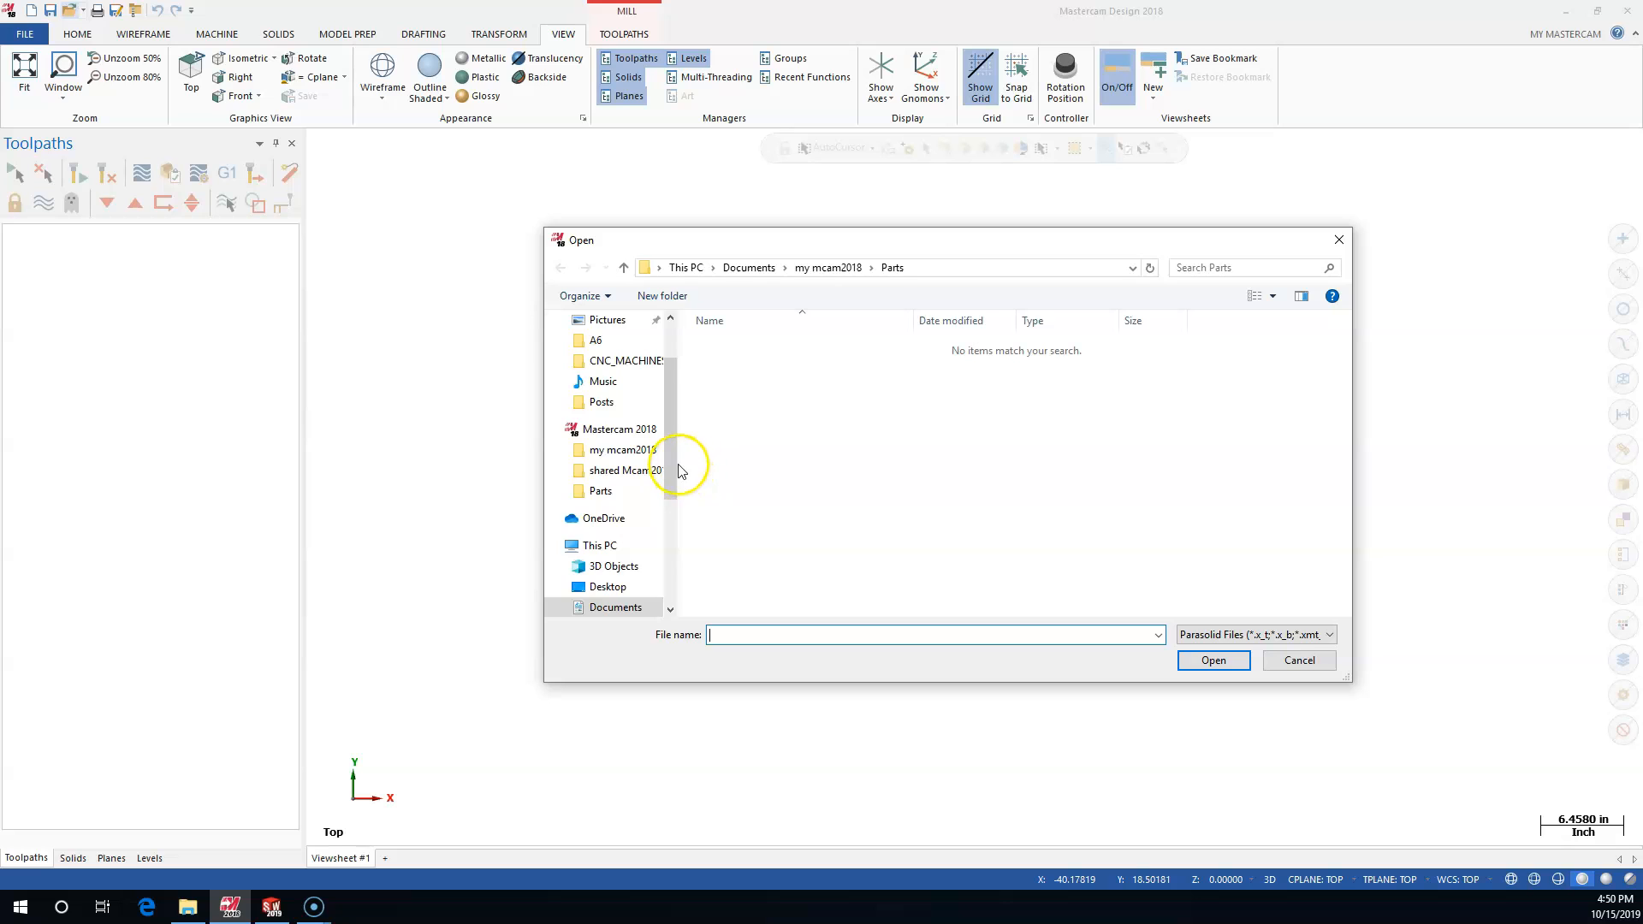
drag(677, 469, 671, 599)
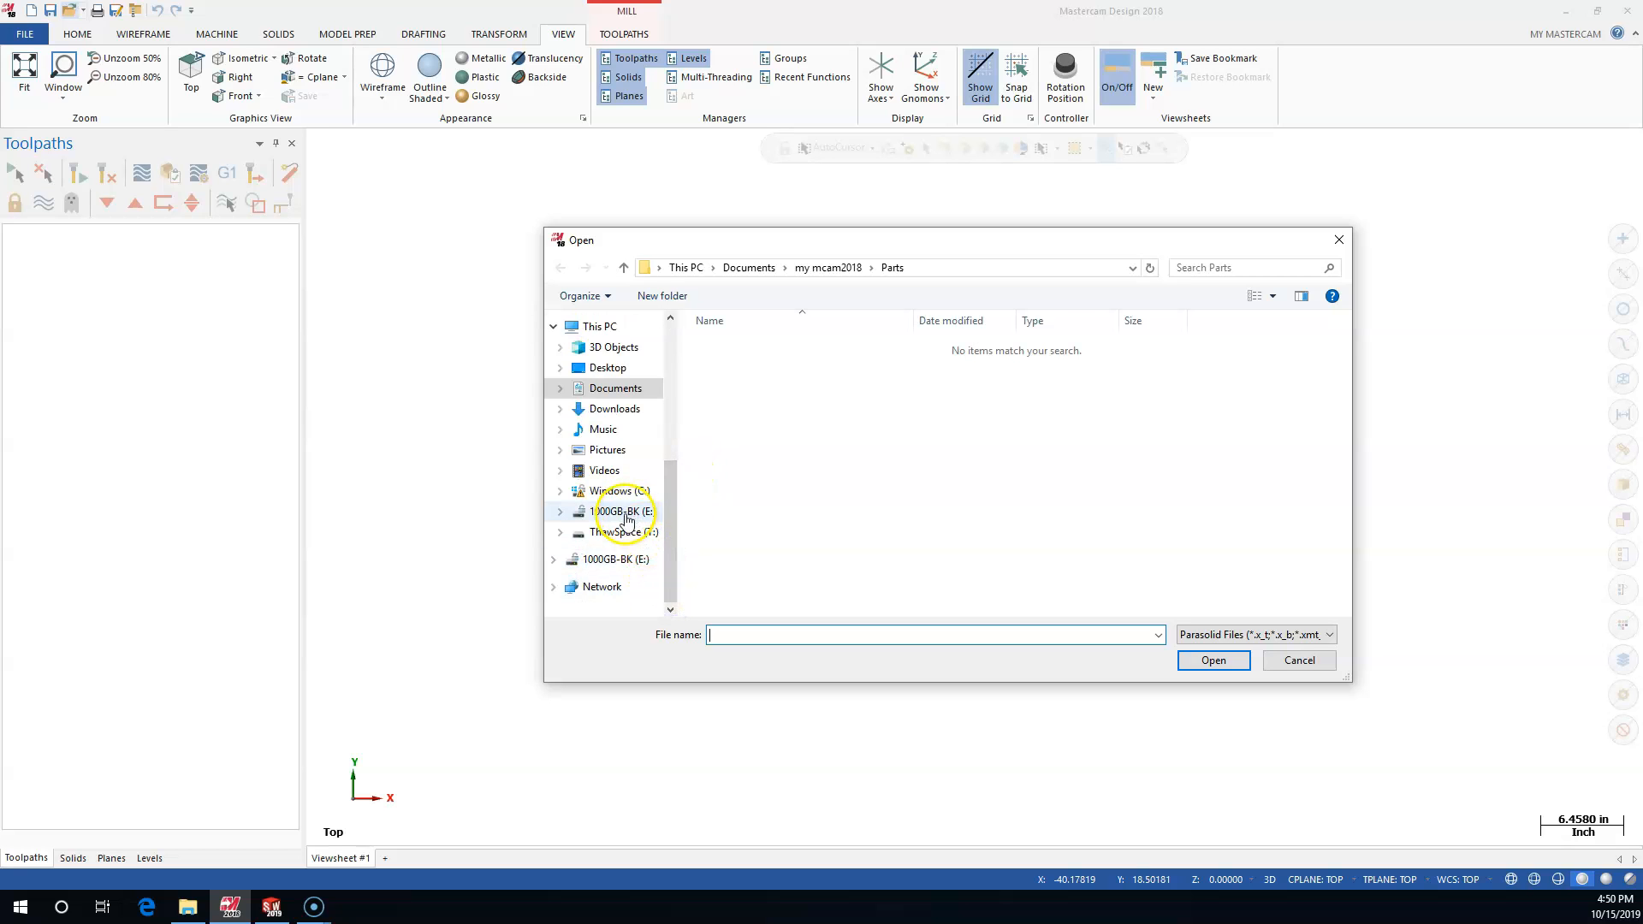
click(615, 559)
double_click(714, 366)
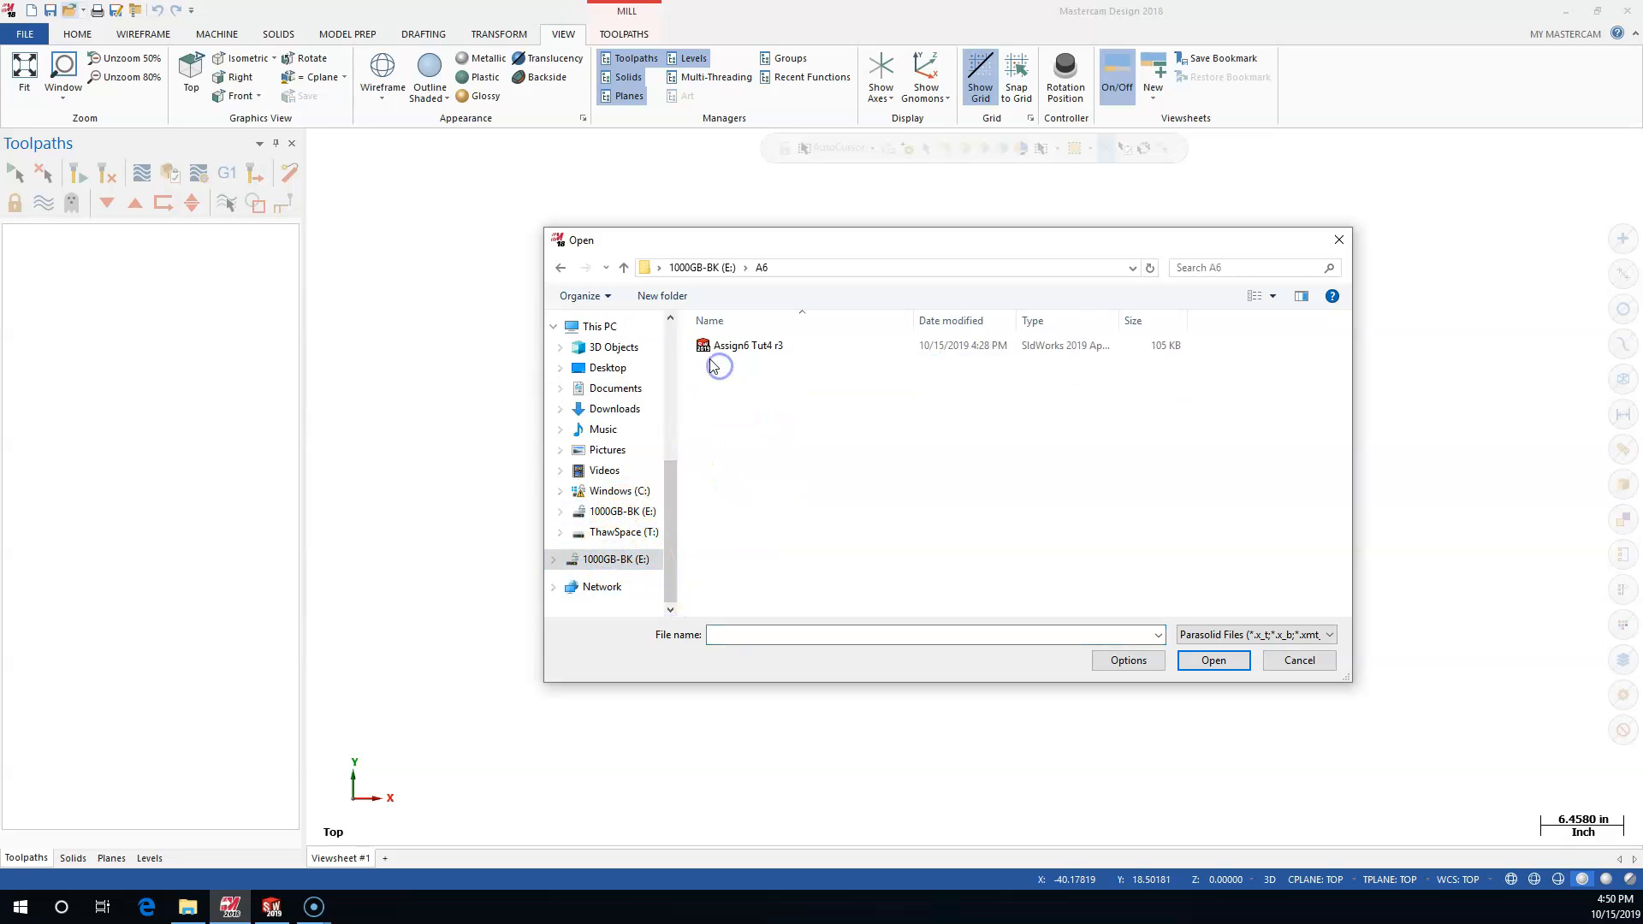
click(1215, 635)
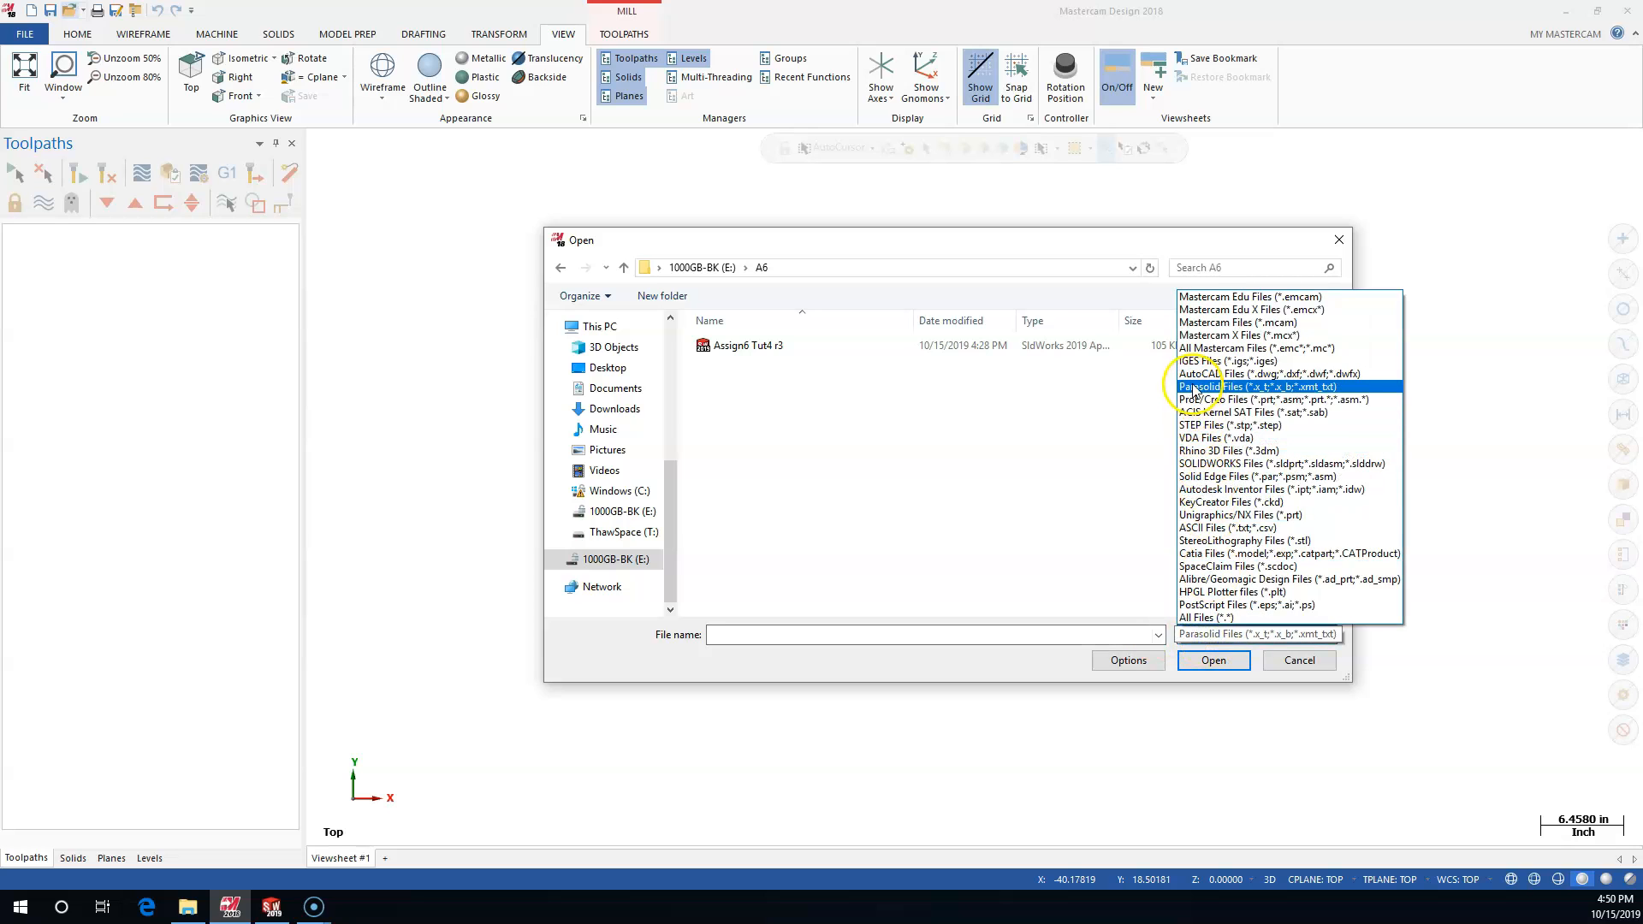
click(1195, 374)
click(707, 351)
Accept the DWG/DXF read parameters with Solids import and blanked Paper Space entities, and import Layout1 of the drawing
click(1129, 660)
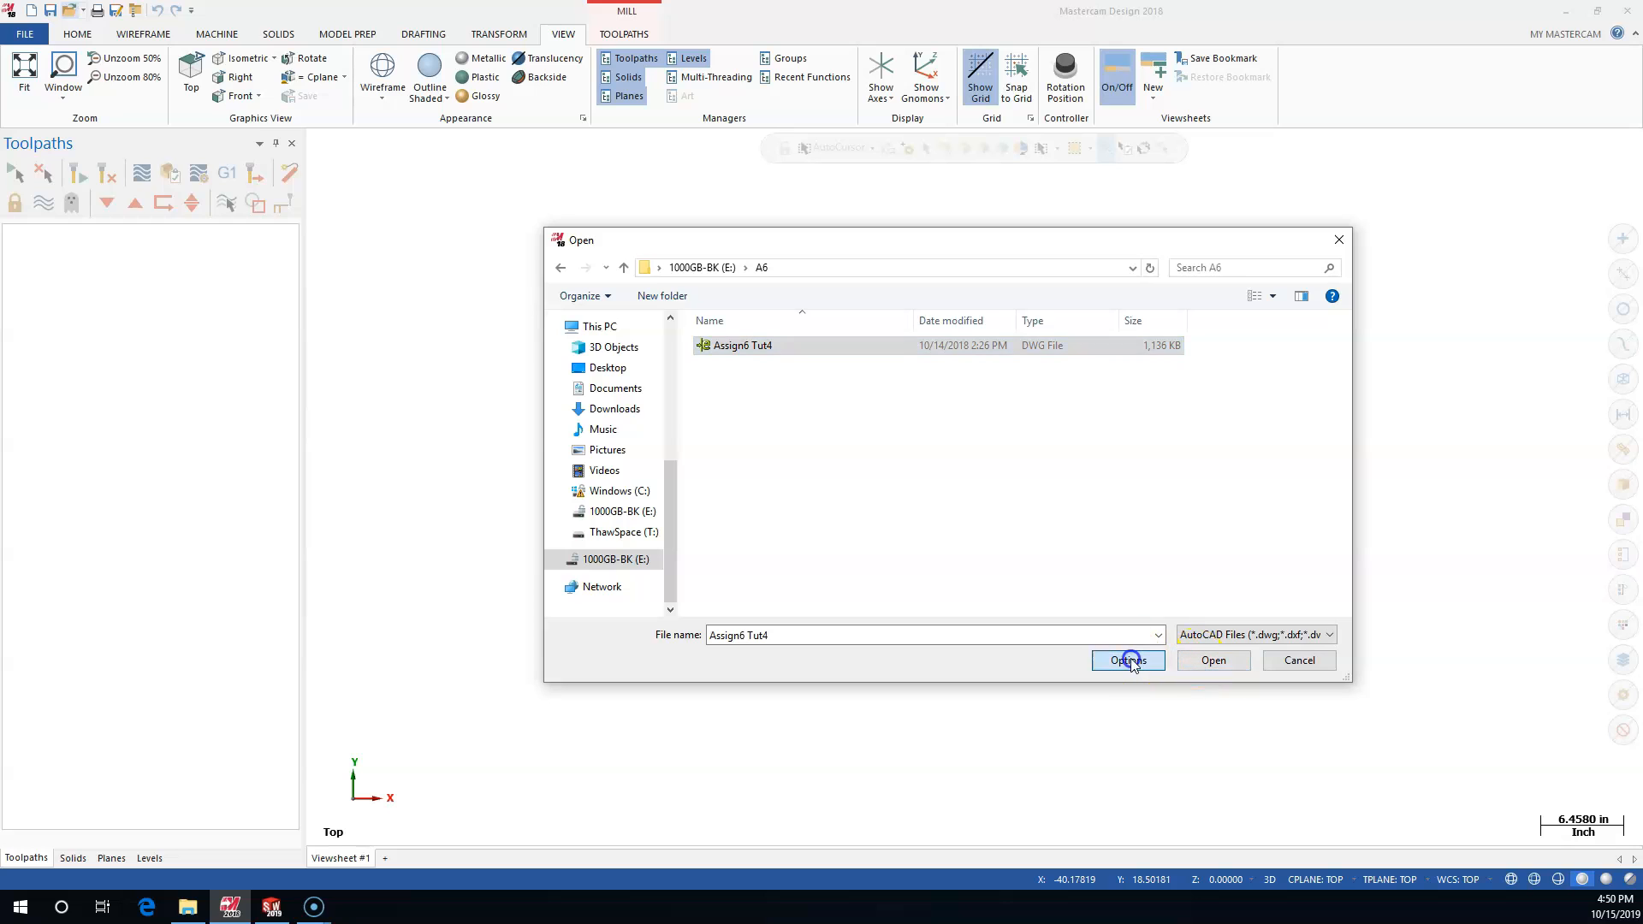
drag(231, 173, 575, 214)
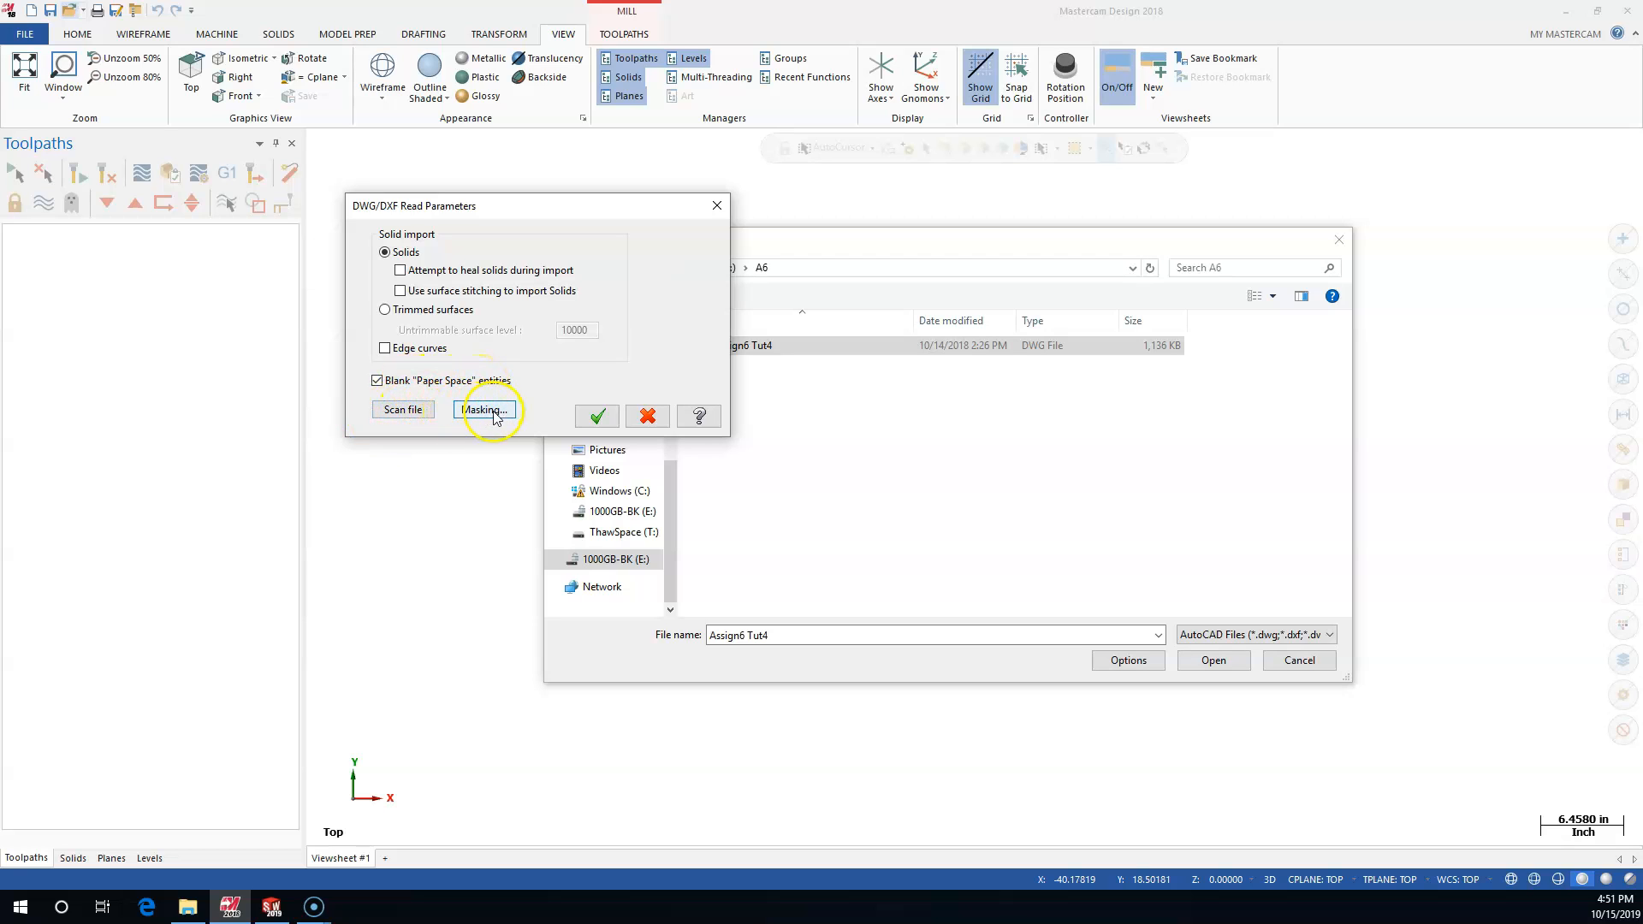
click(599, 416)
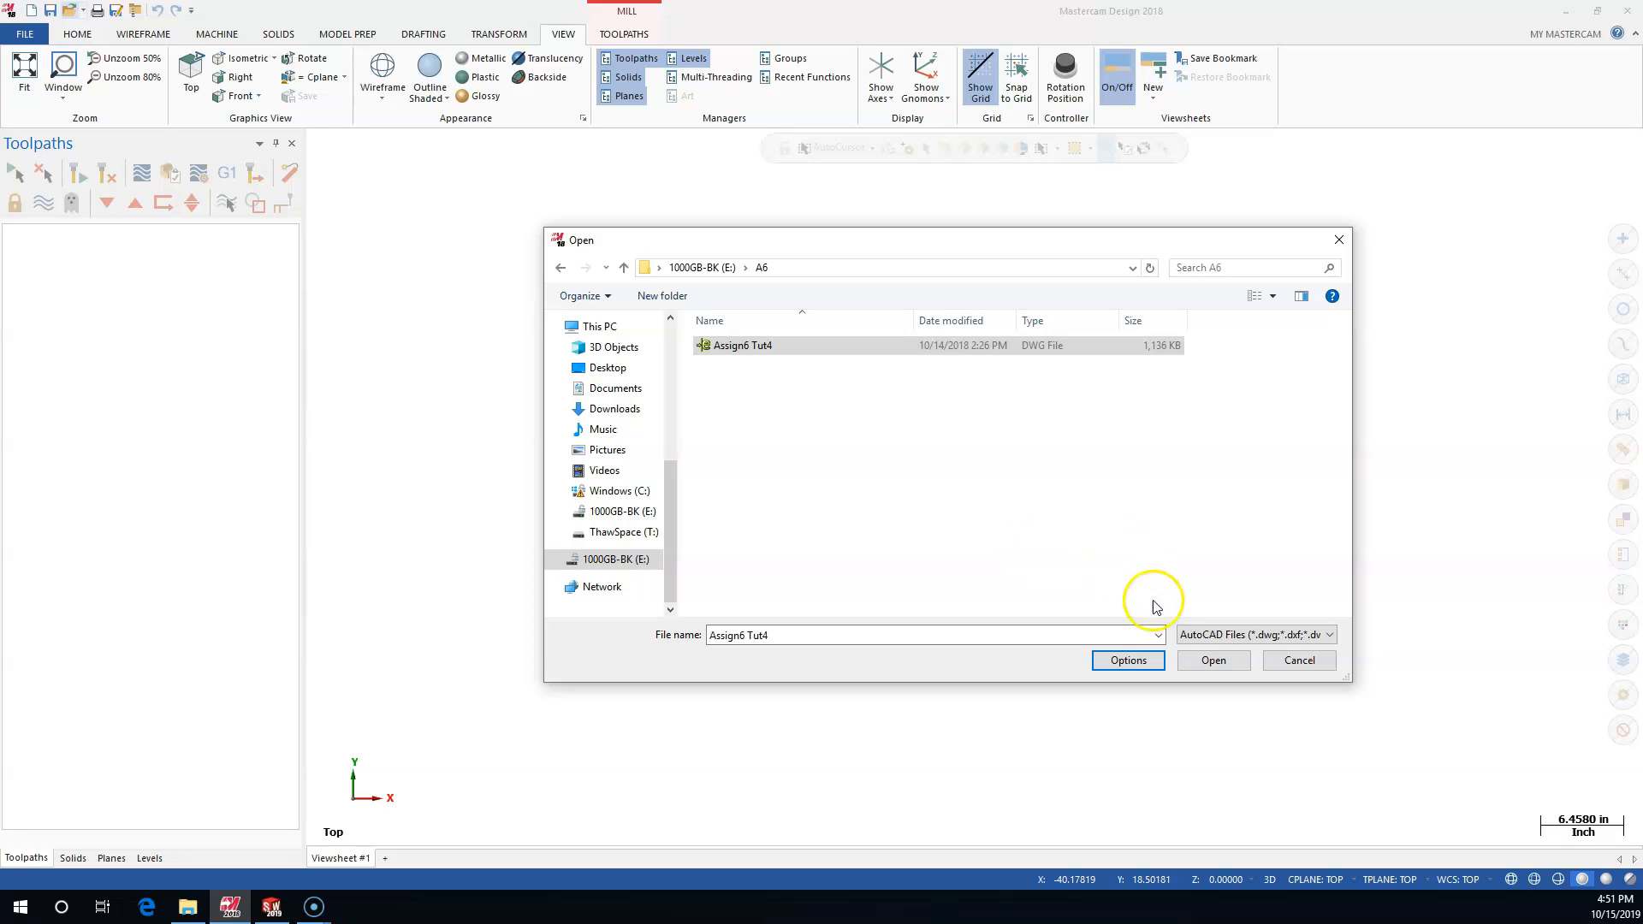
click(1215, 661)
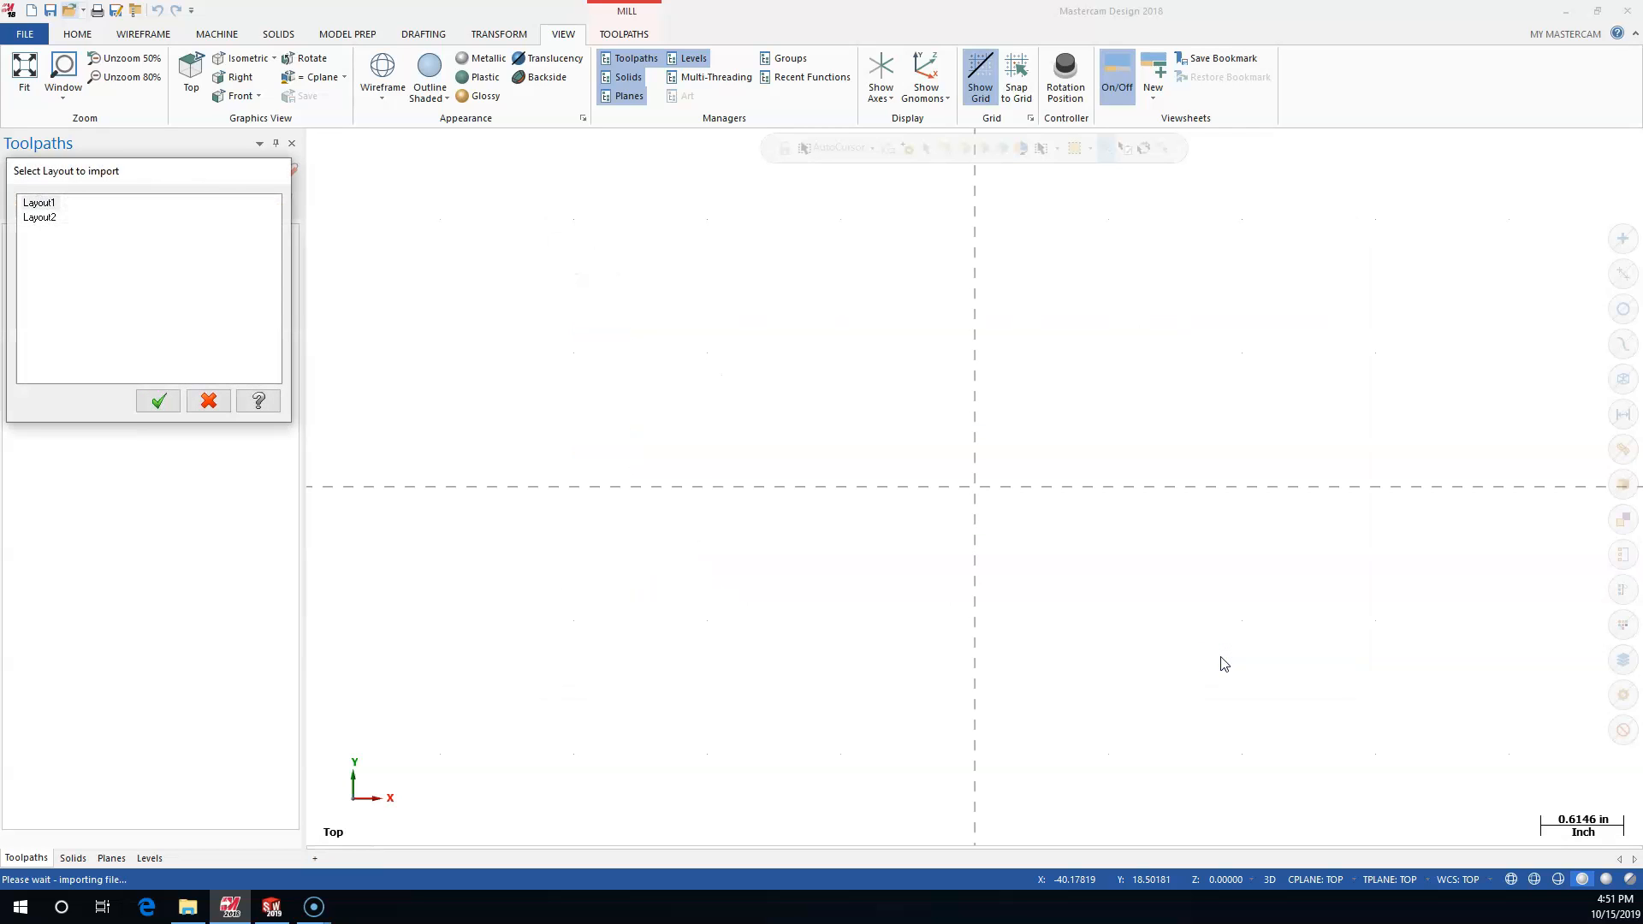
click(43, 204)
click(159, 399)
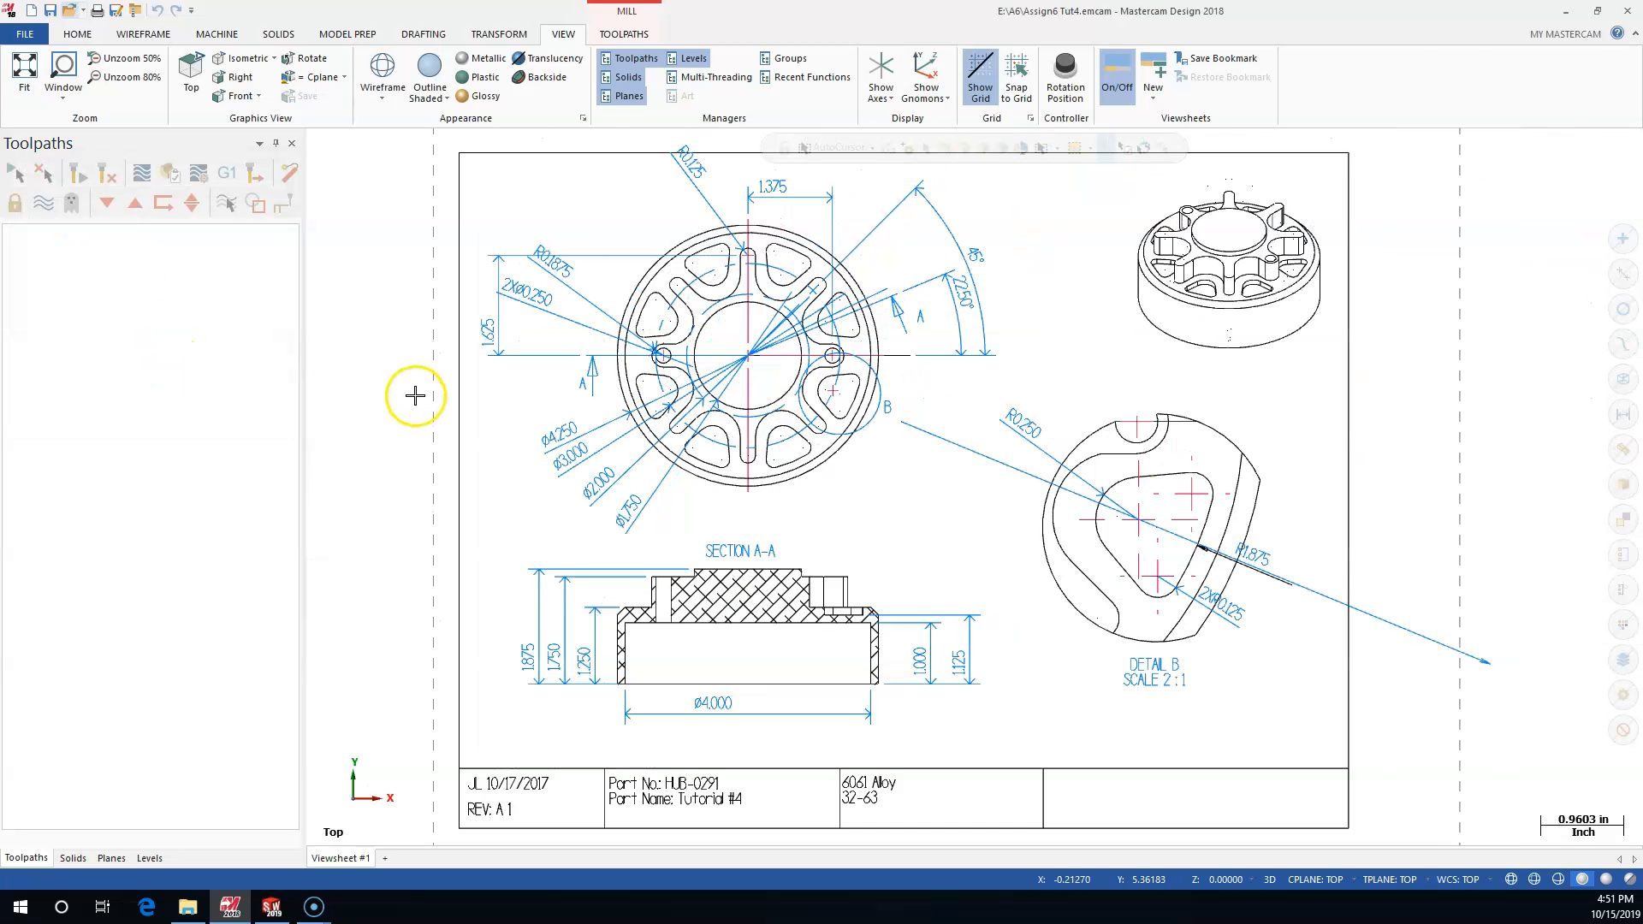
Analyze the outermost circle of the hub's plan view to check its diameter against the drawing's dimension
scroll(459, 403, down, 2)
scroll(1024, 493, down, 1)
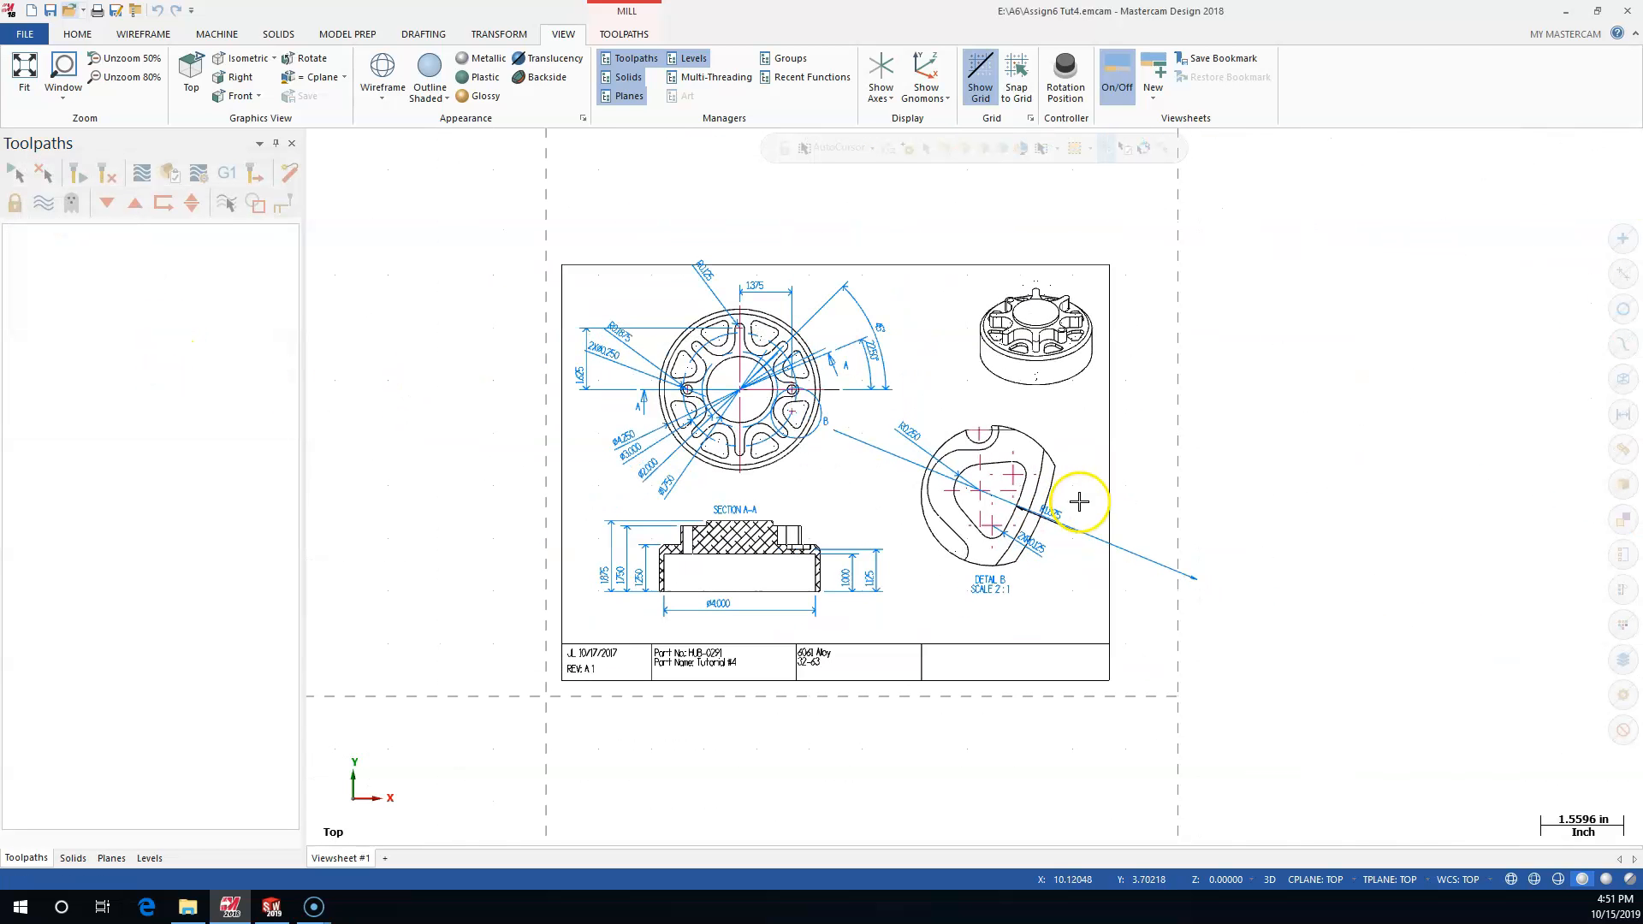
scroll(524, 573, up, 1)
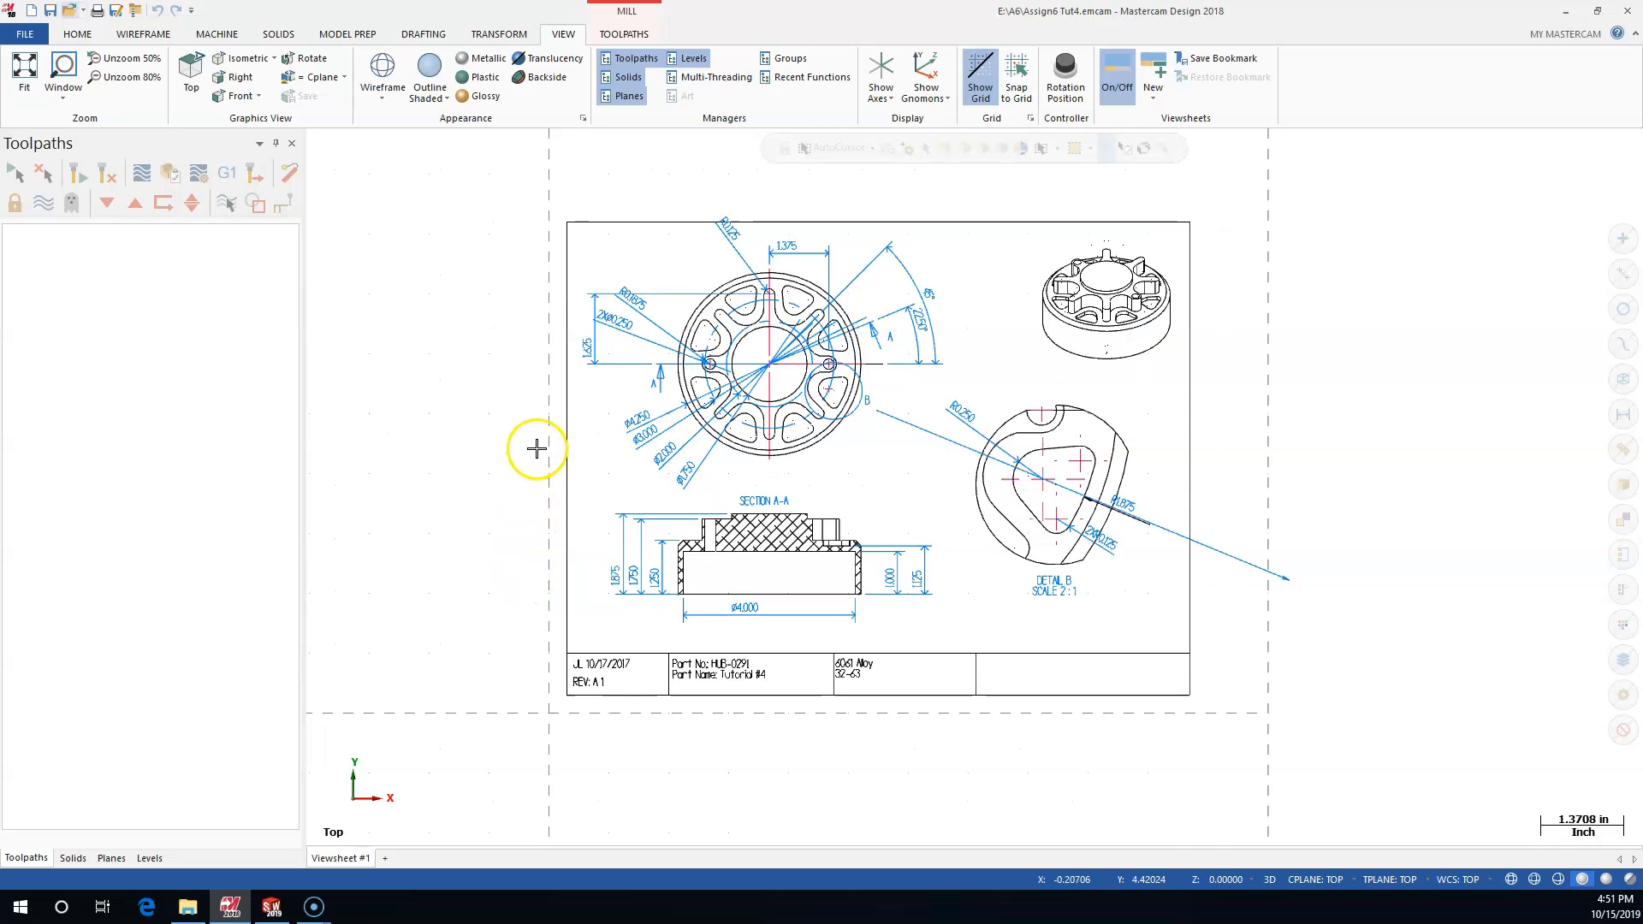
scroll(808, 402, up, 2)
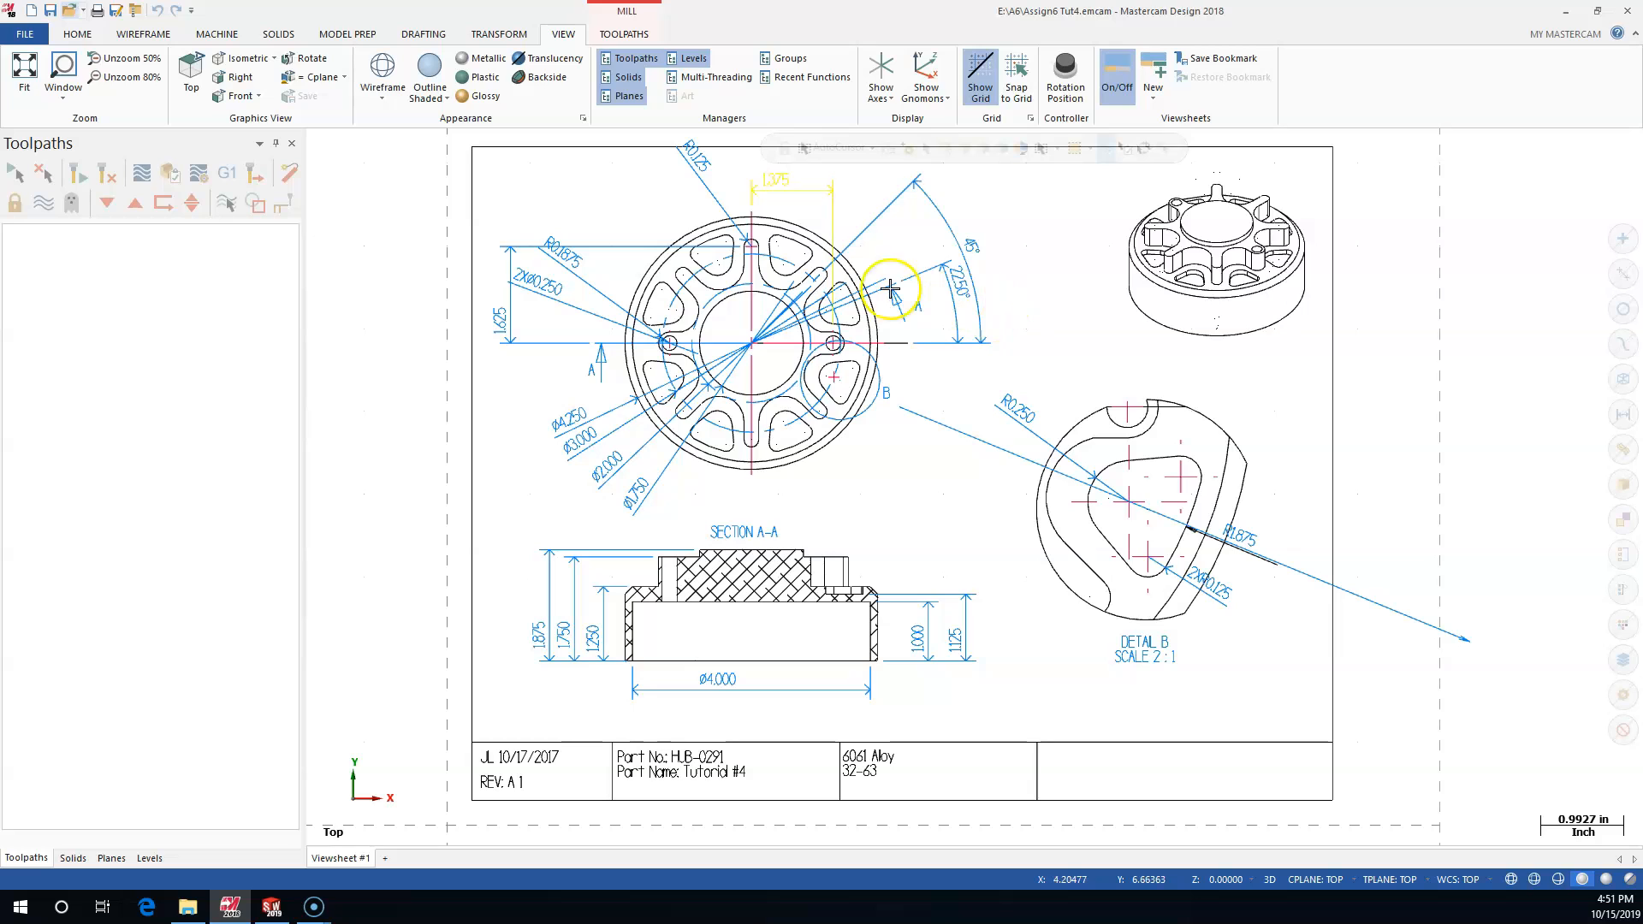
double_click(686, 231)
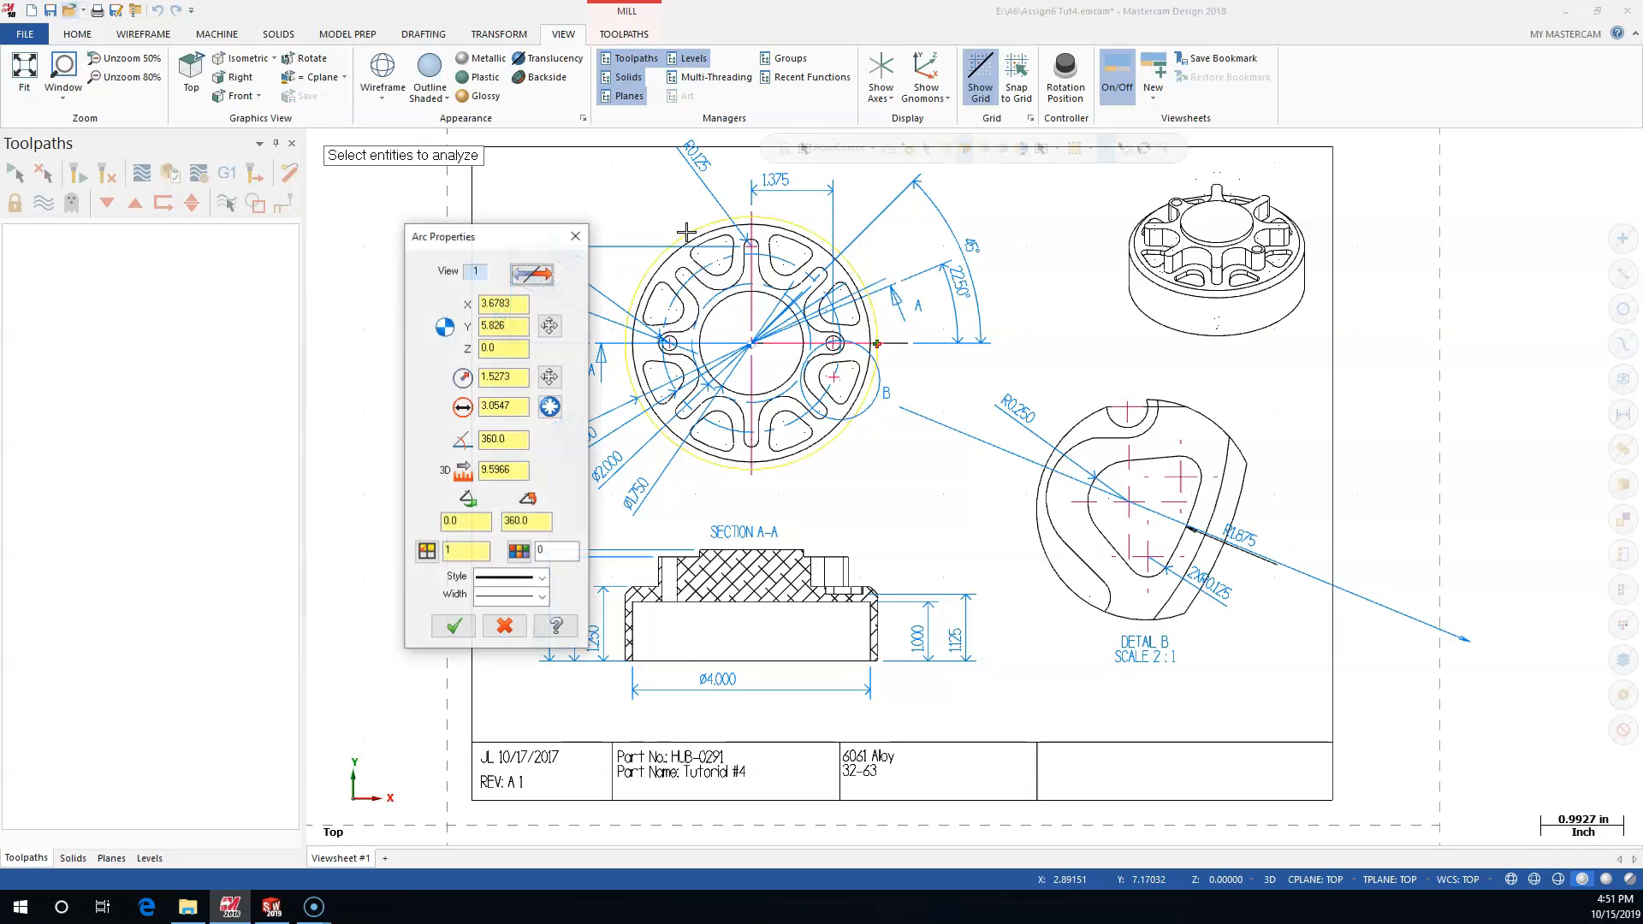
click(473, 419)
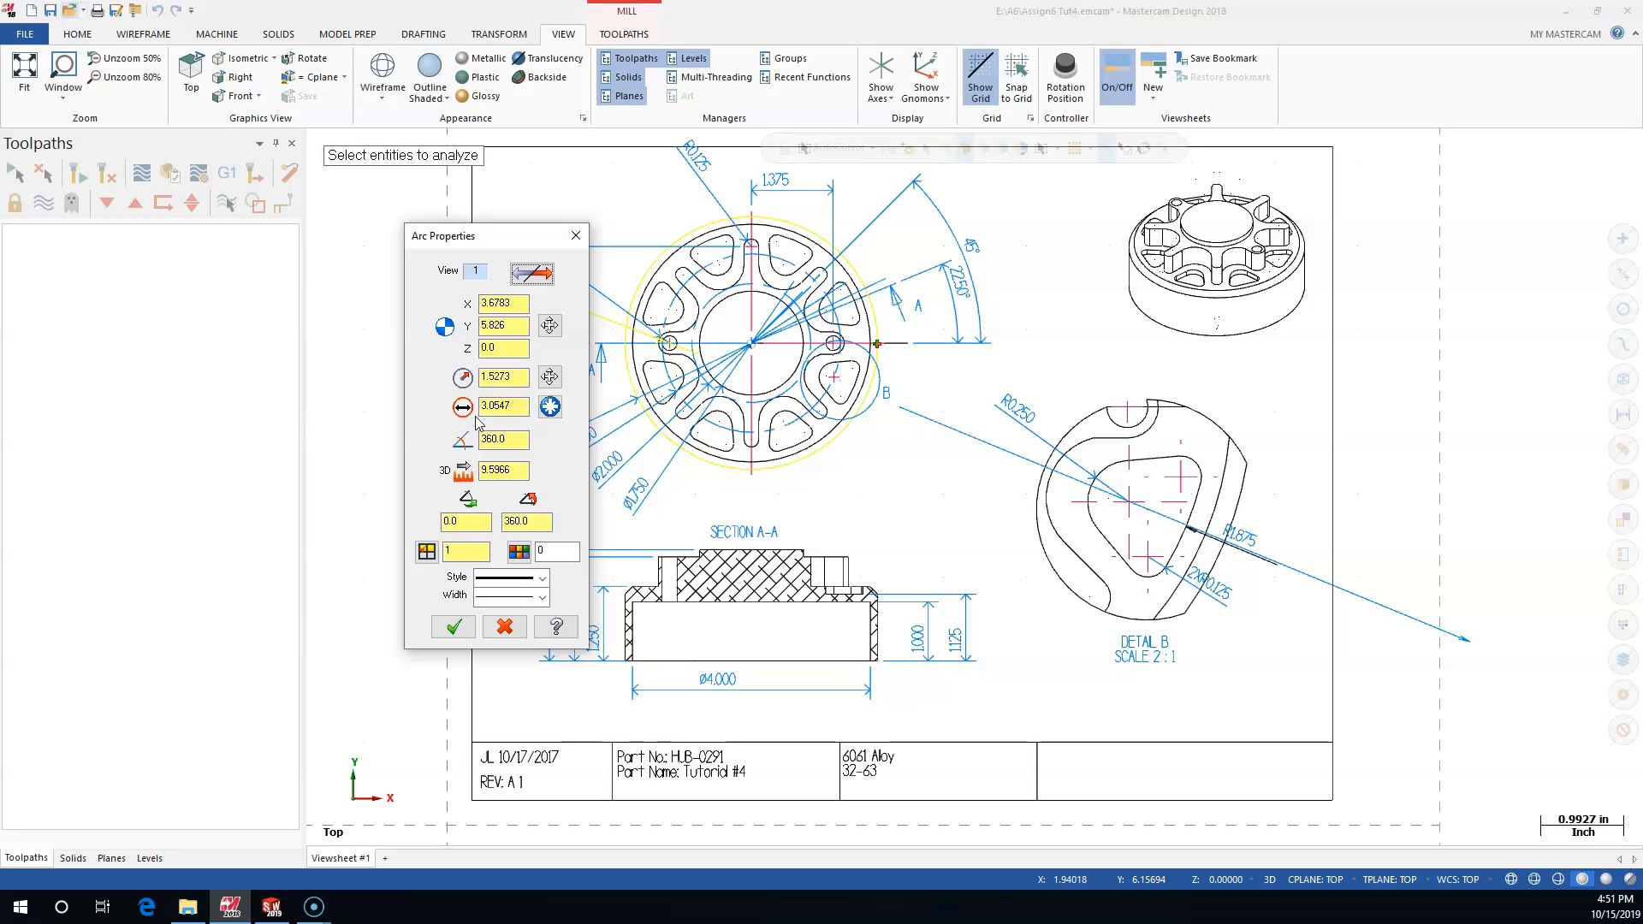
click(508, 415)
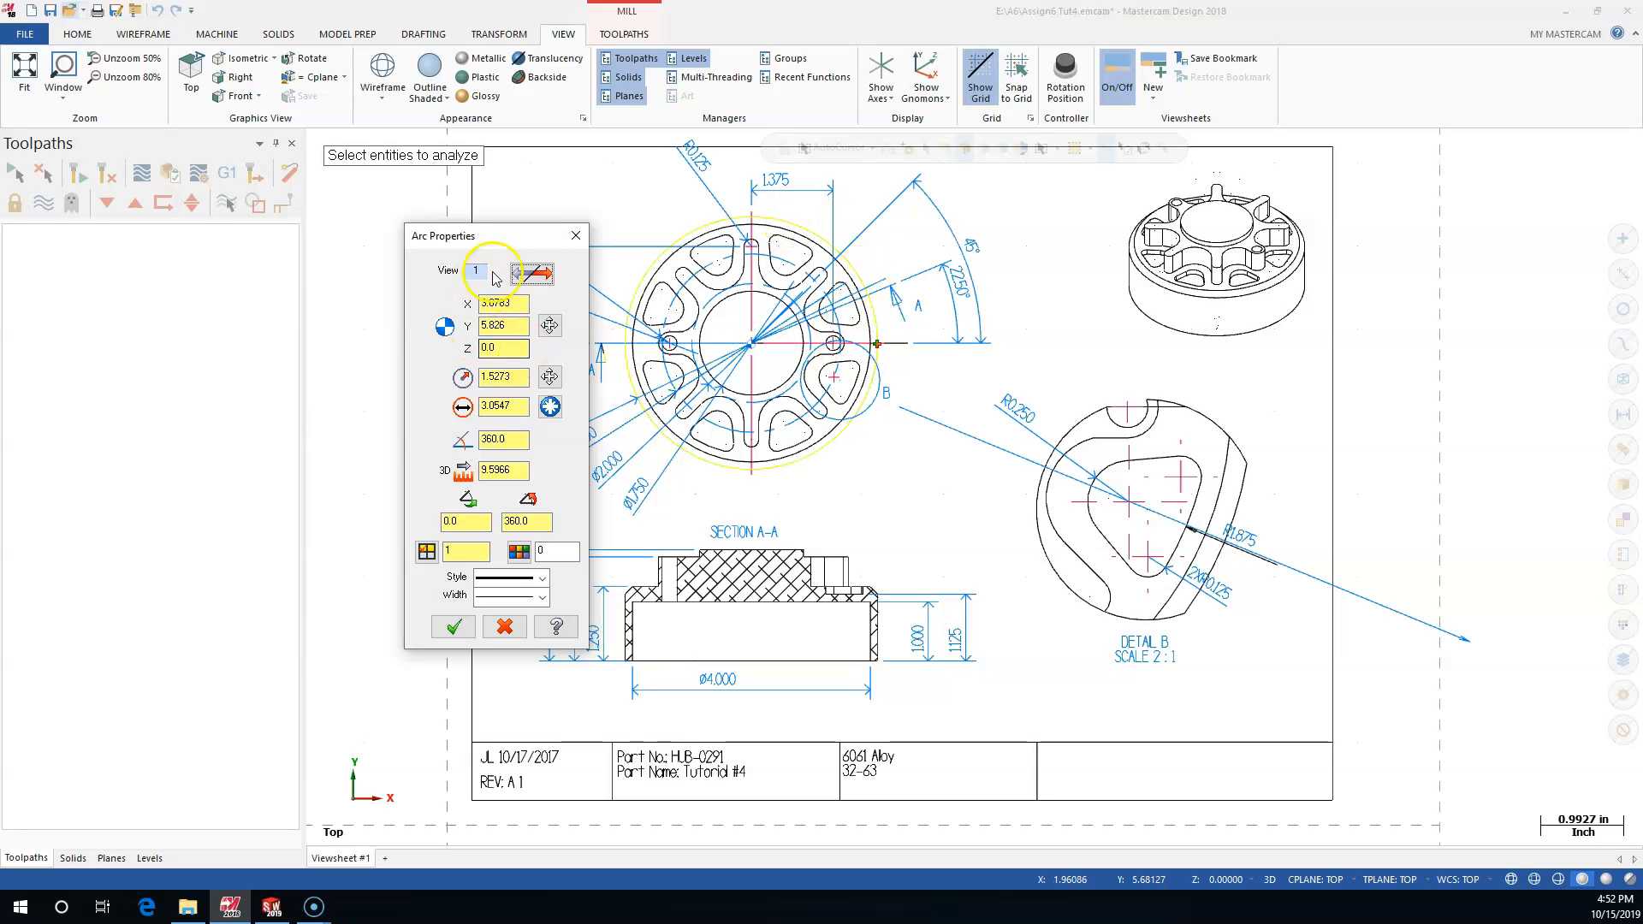
click(575, 235)
Scale the entire imported drawing uniformly by a factor of 1.313327, using the Move method with Auto center
scroll(773, 478, down, 2)
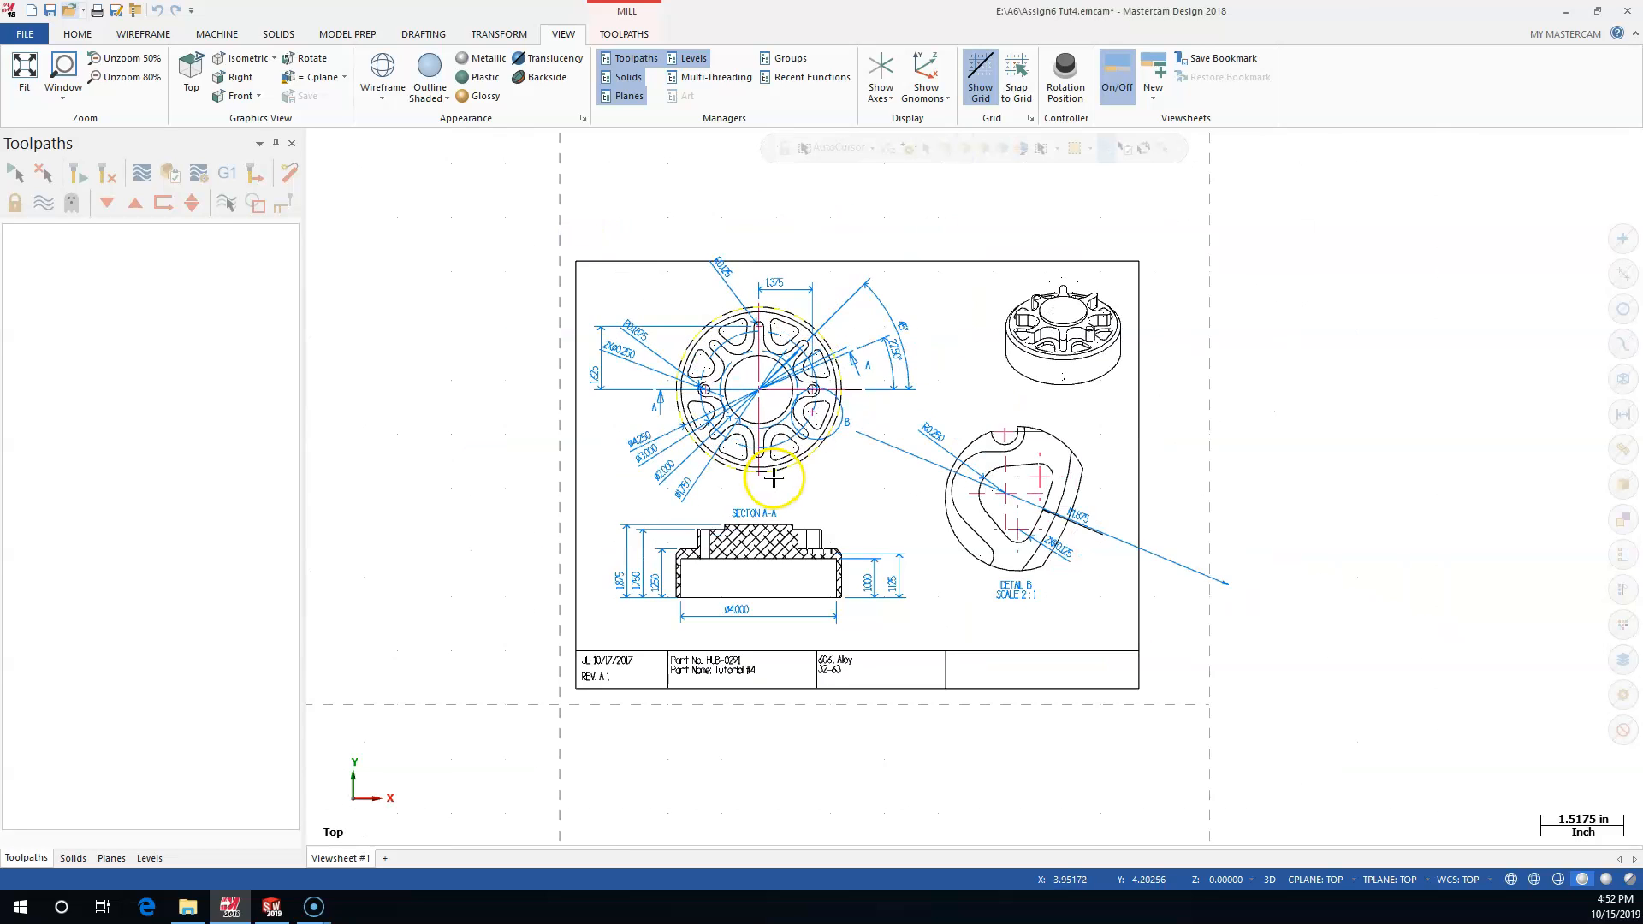
scroll(773, 478, down, 1)
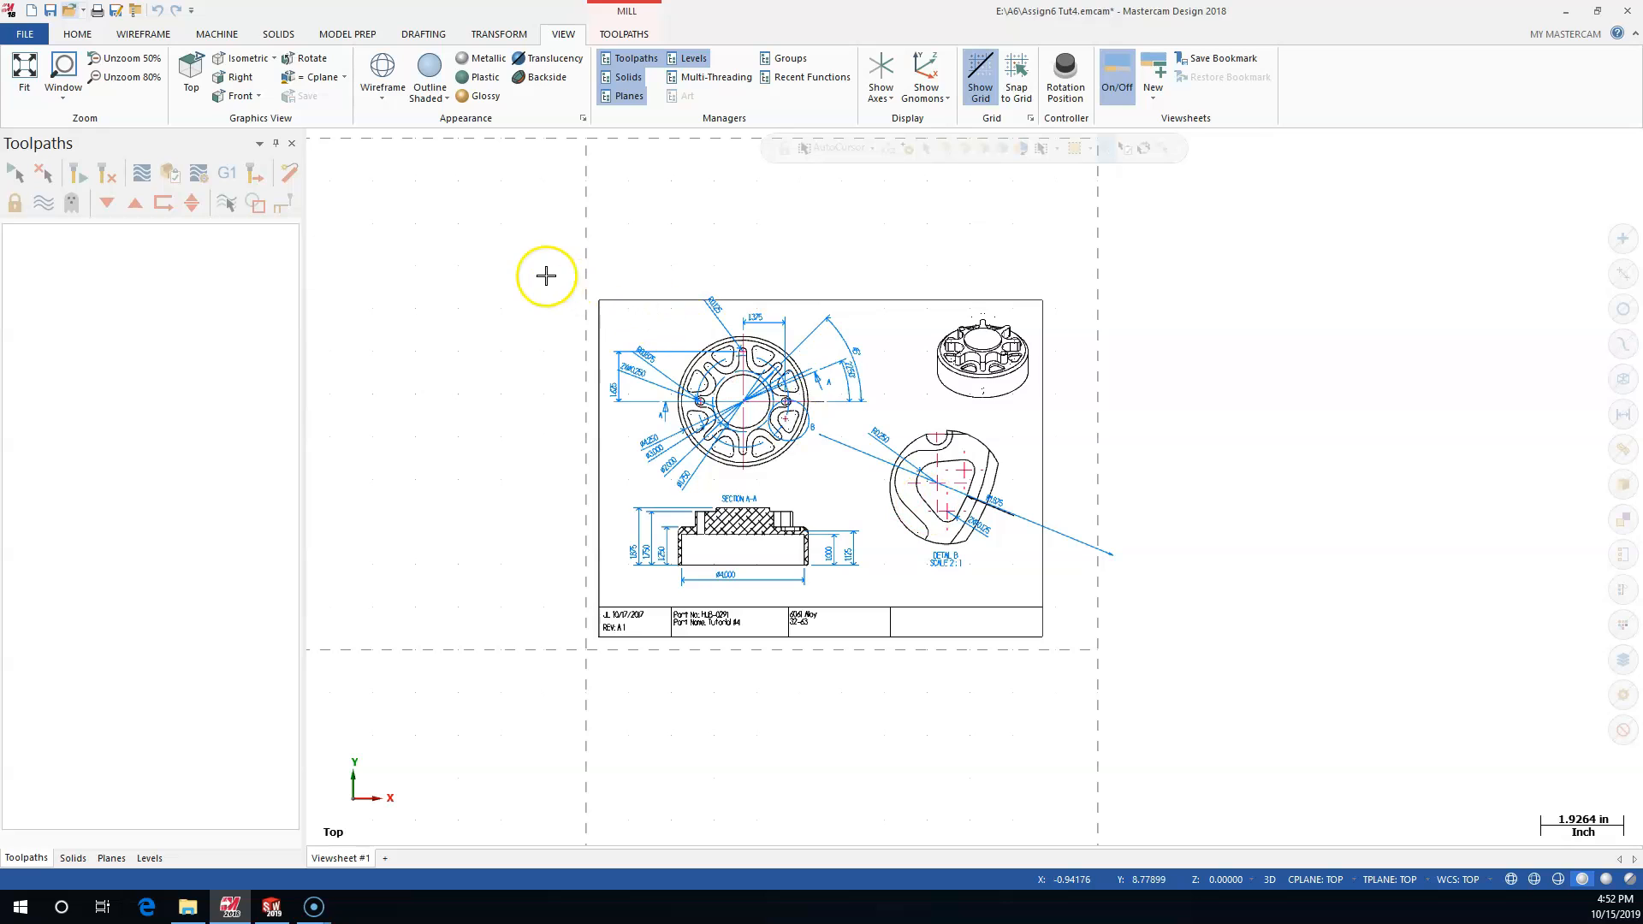
mouse_move(548, 268)
mouse_down()
mouse_move(1045, 550)
mouse_move(1206, 704)
mouse_up()
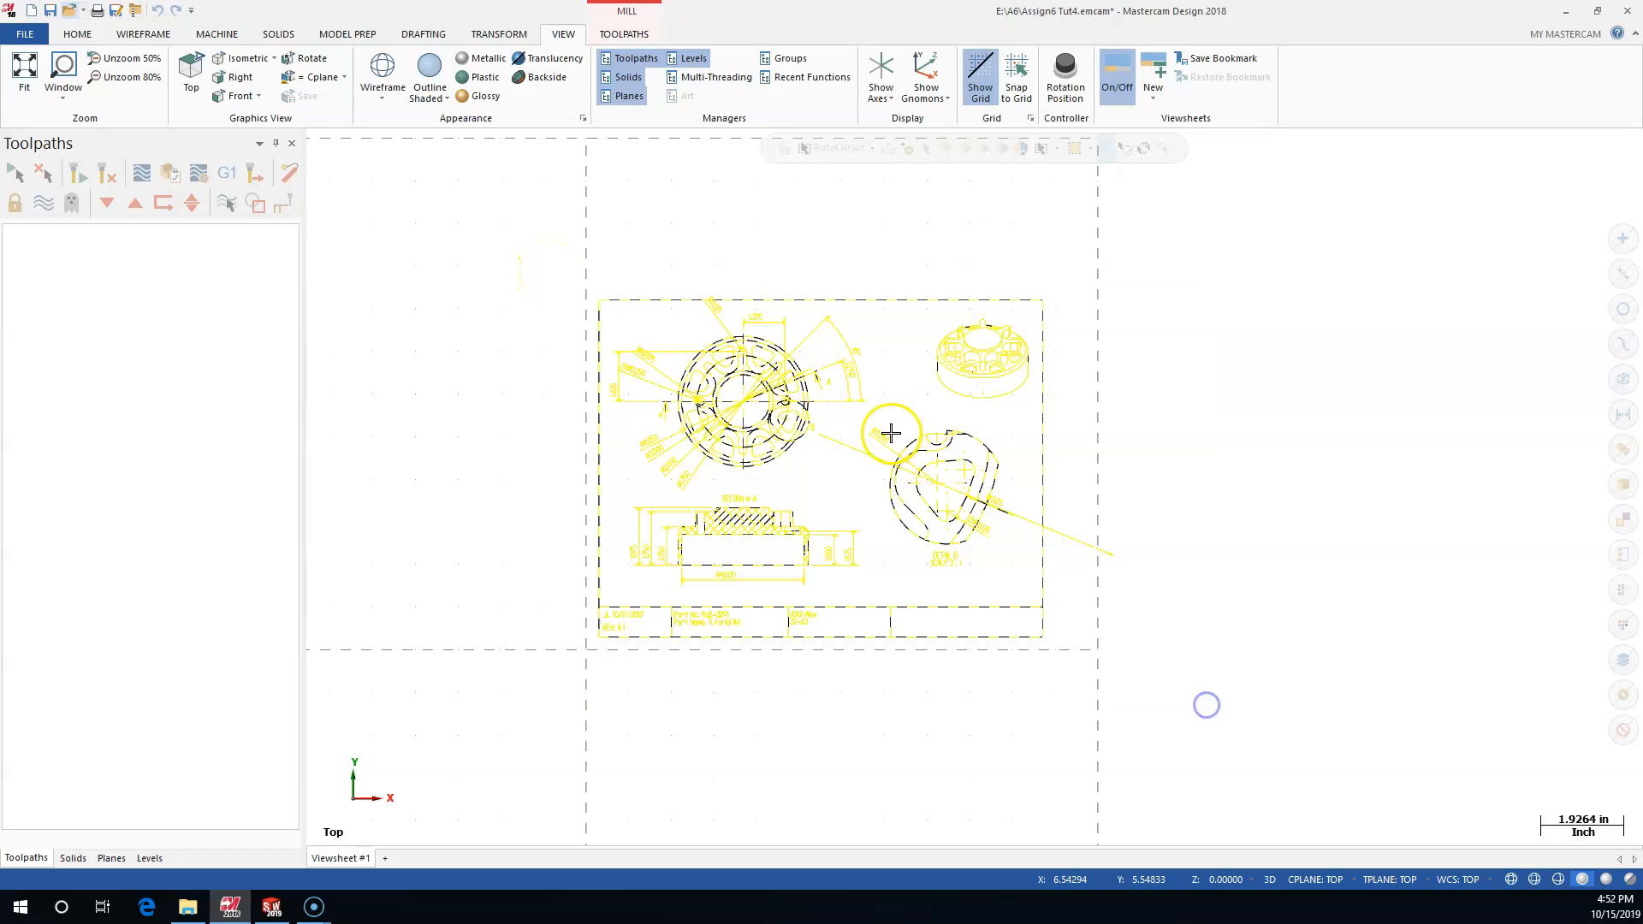
click(137, 38)
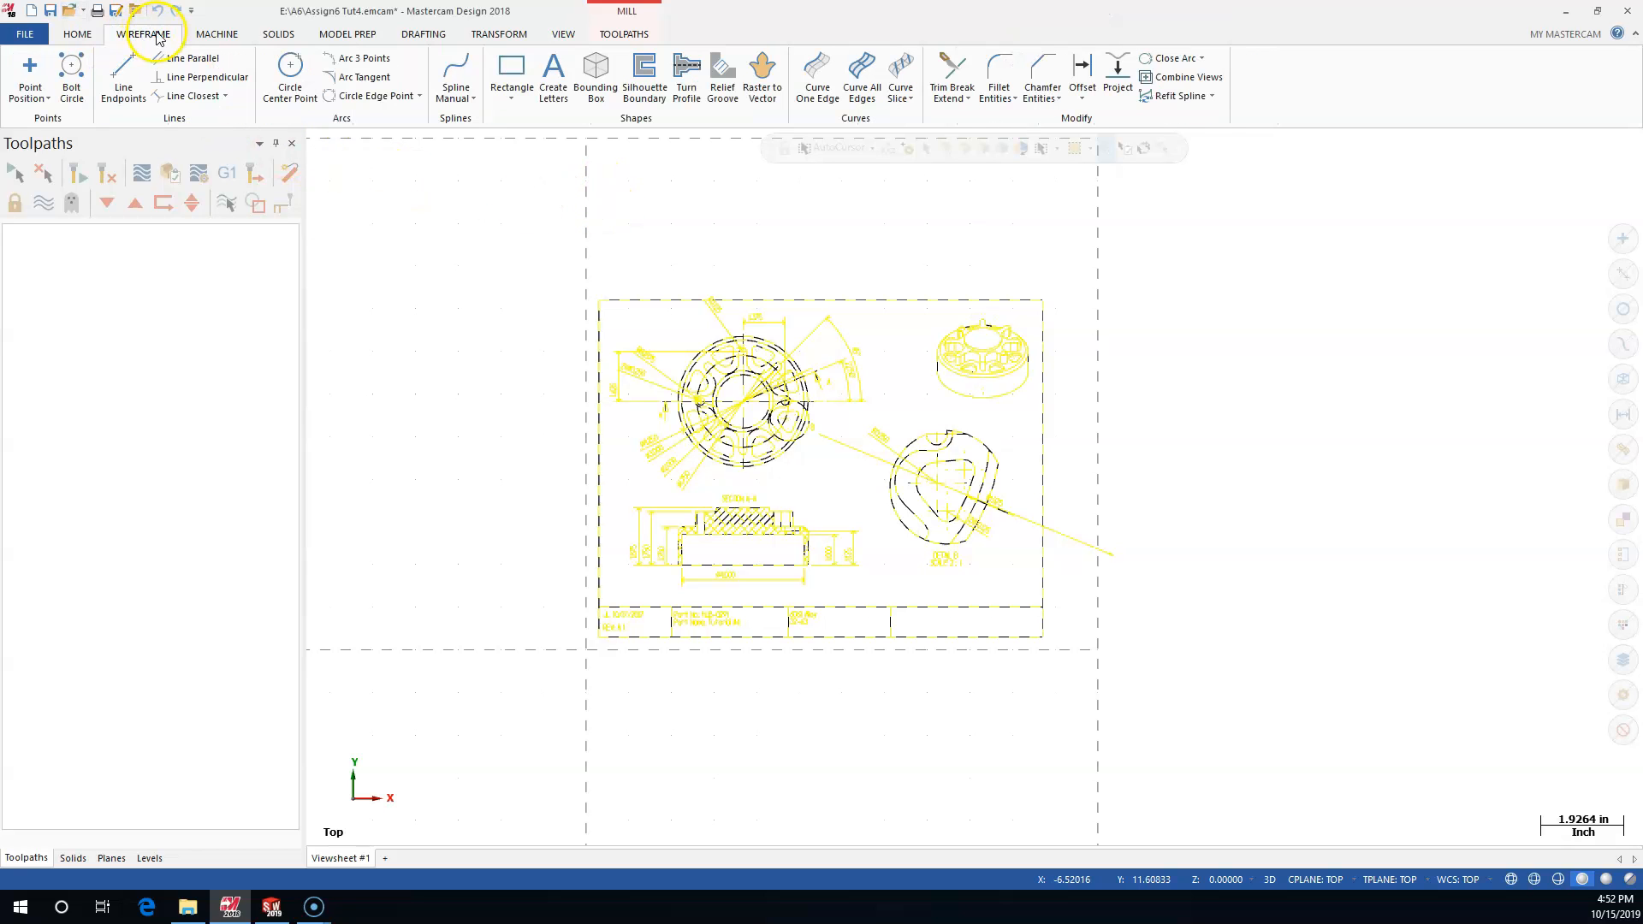
click(511, 37)
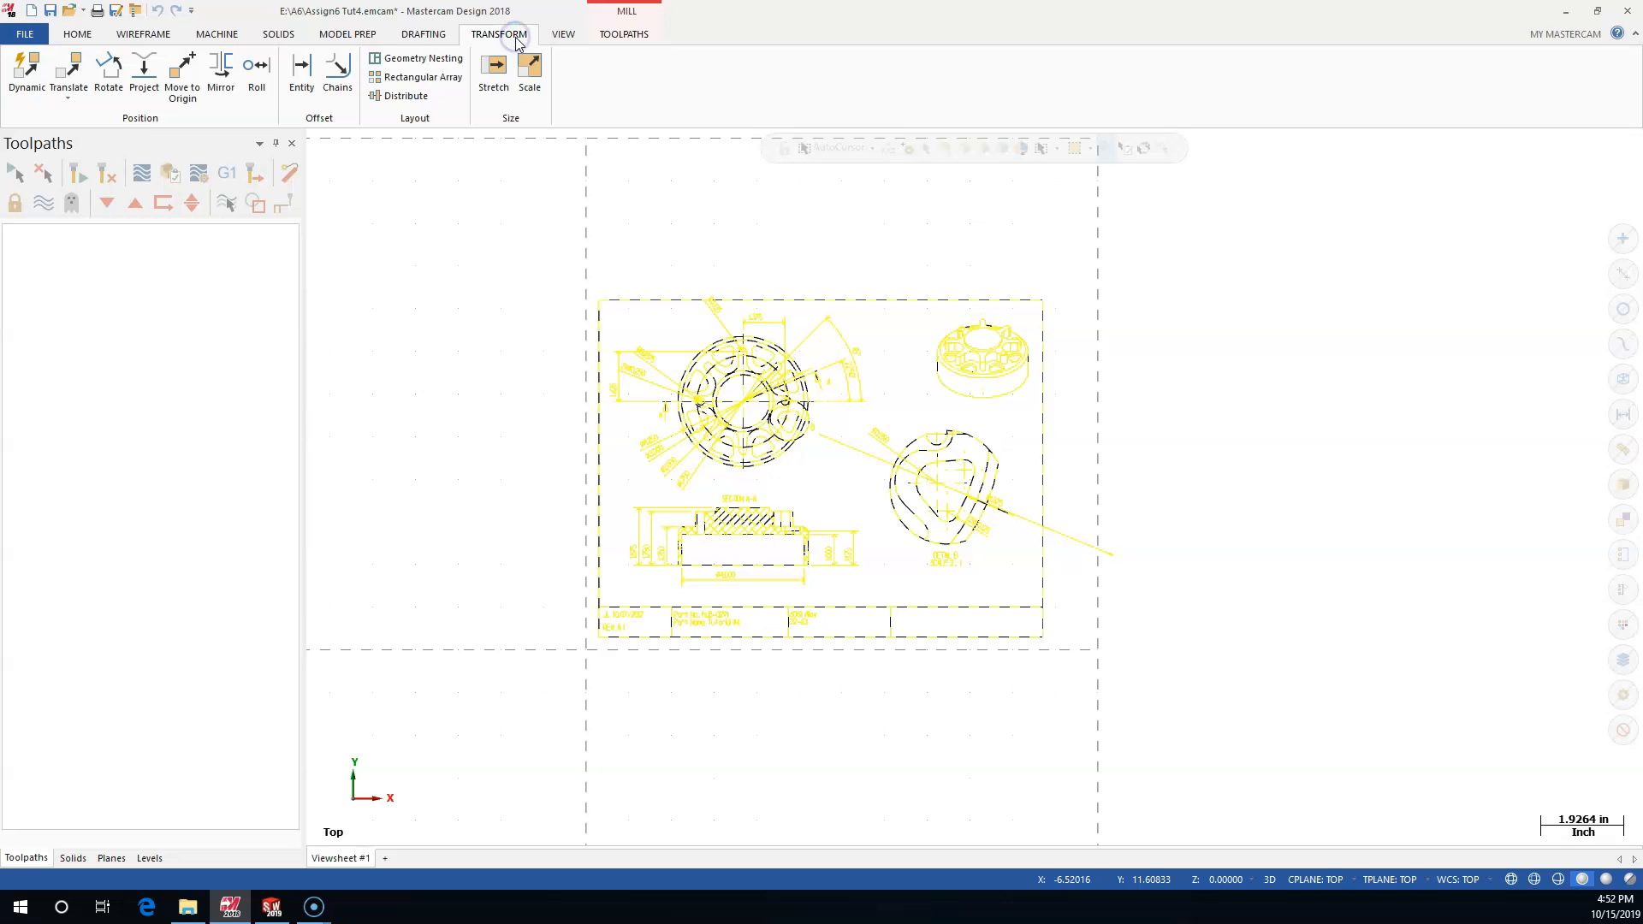
click(530, 70)
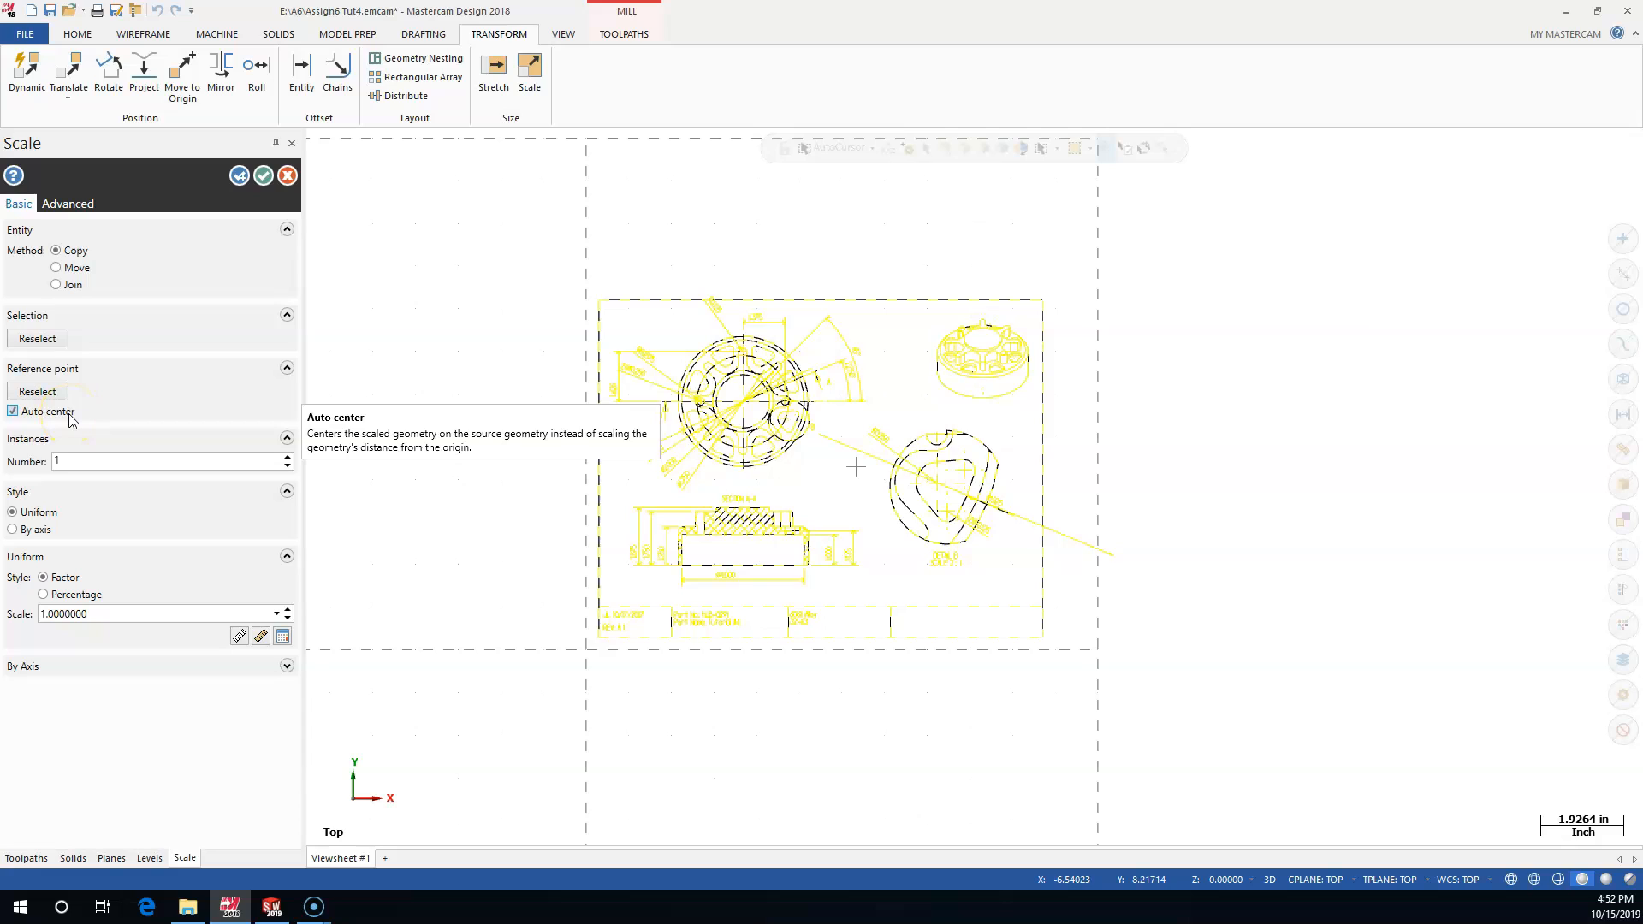
drag(220, 609, 11, 616)
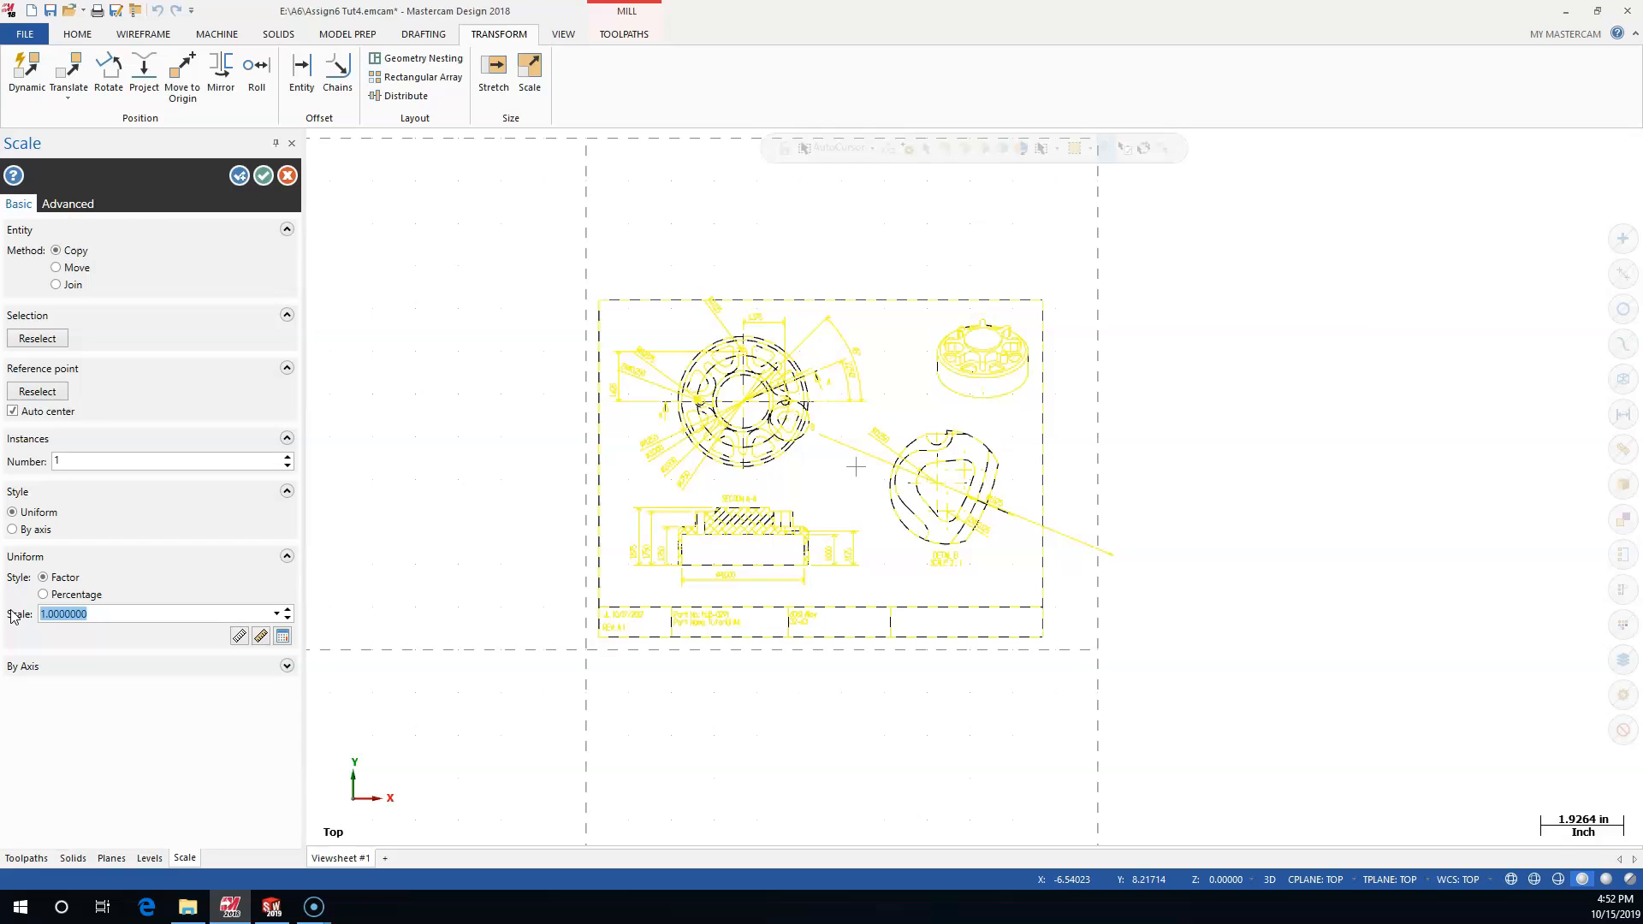
text(4)
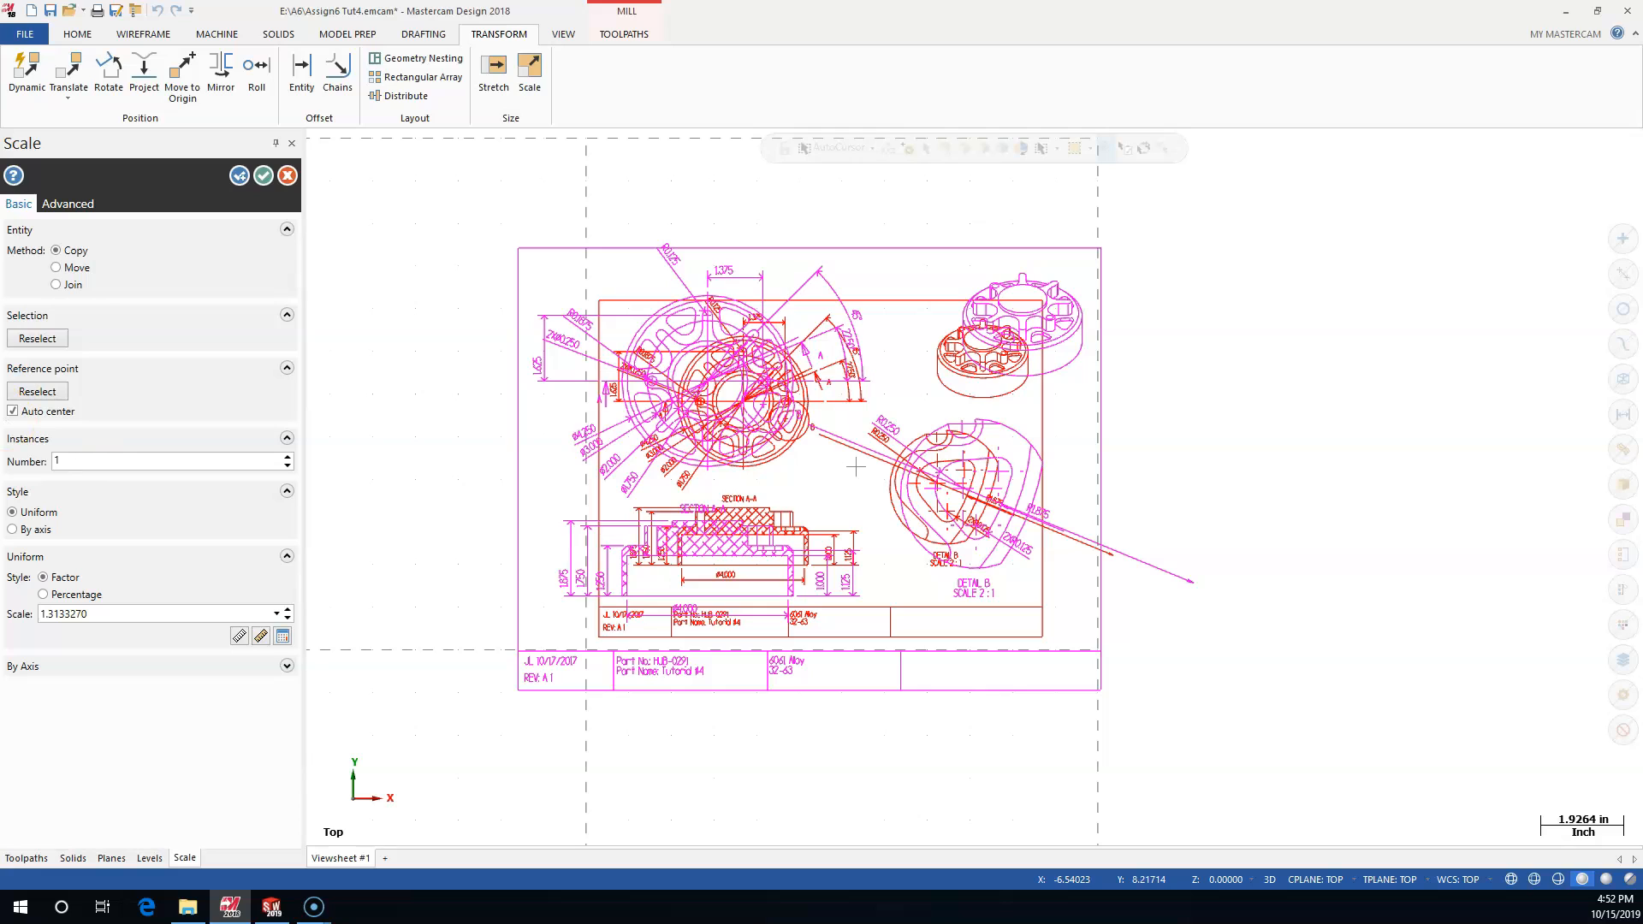
click(56, 268)
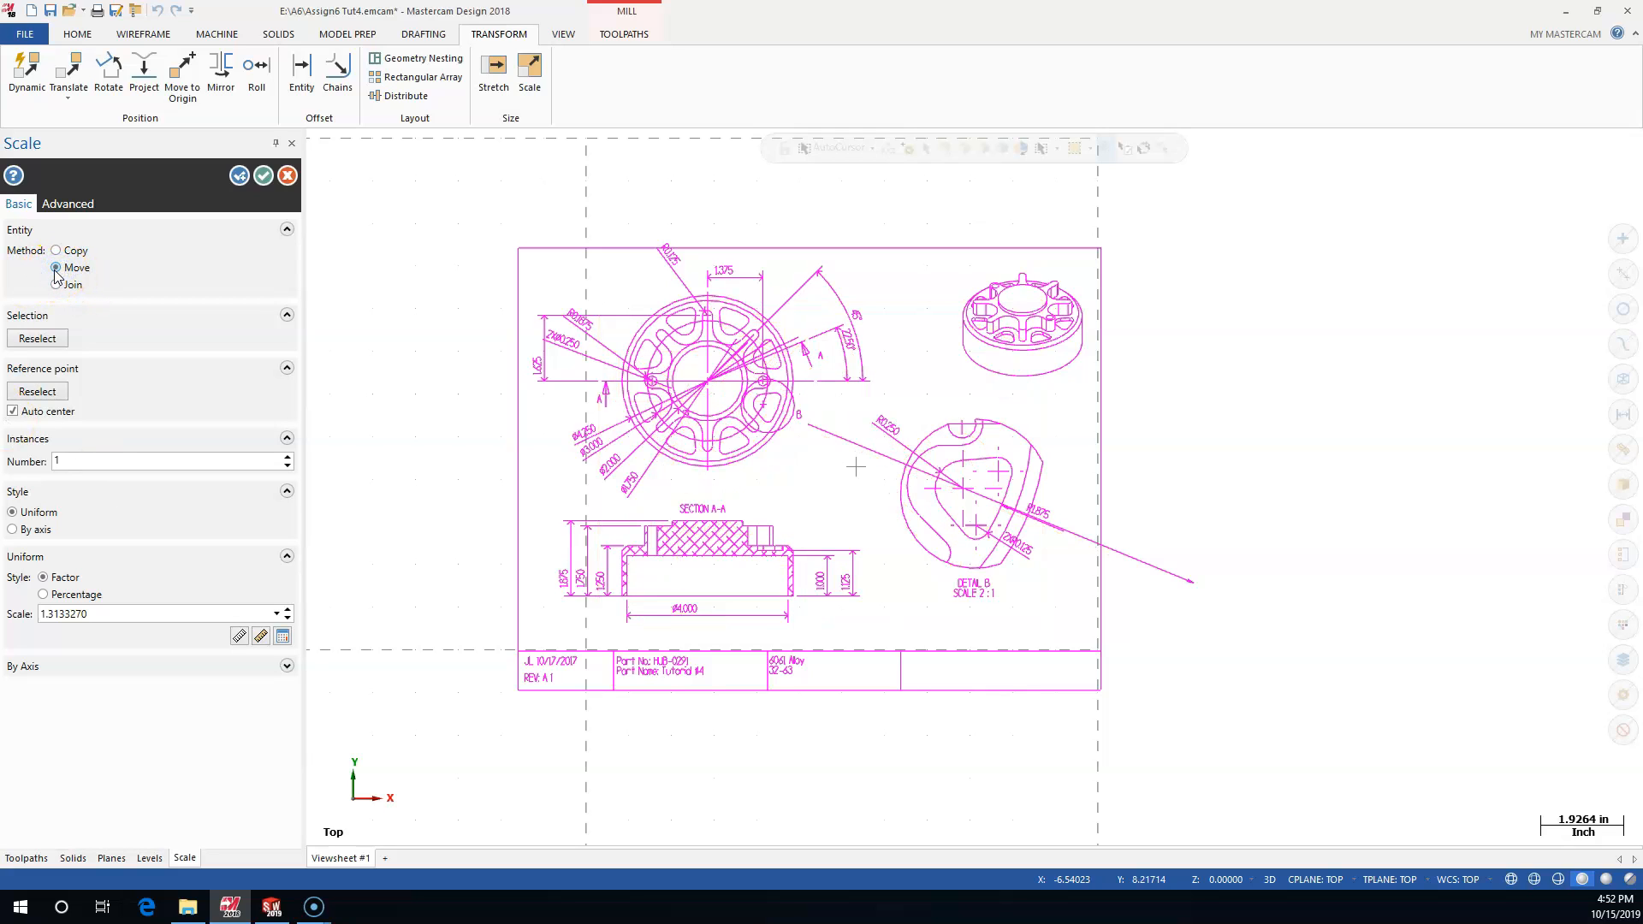
click(263, 175)
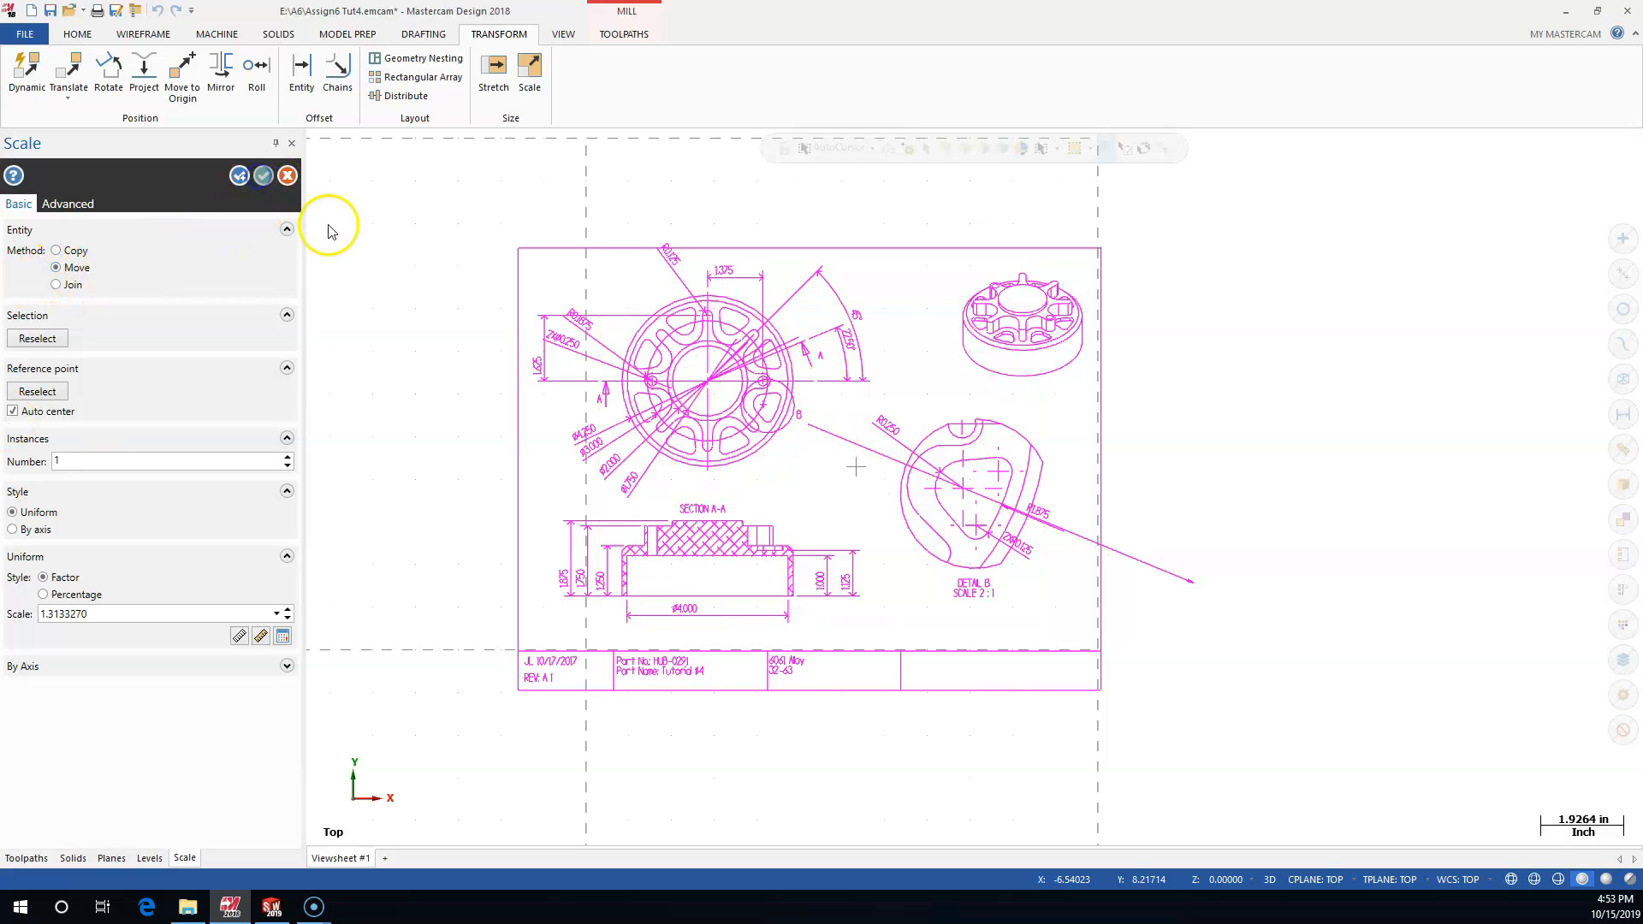
Analyze the outermost circle of the scaled plan view to check its new diameter
right_click(678, 300)
key(F4)
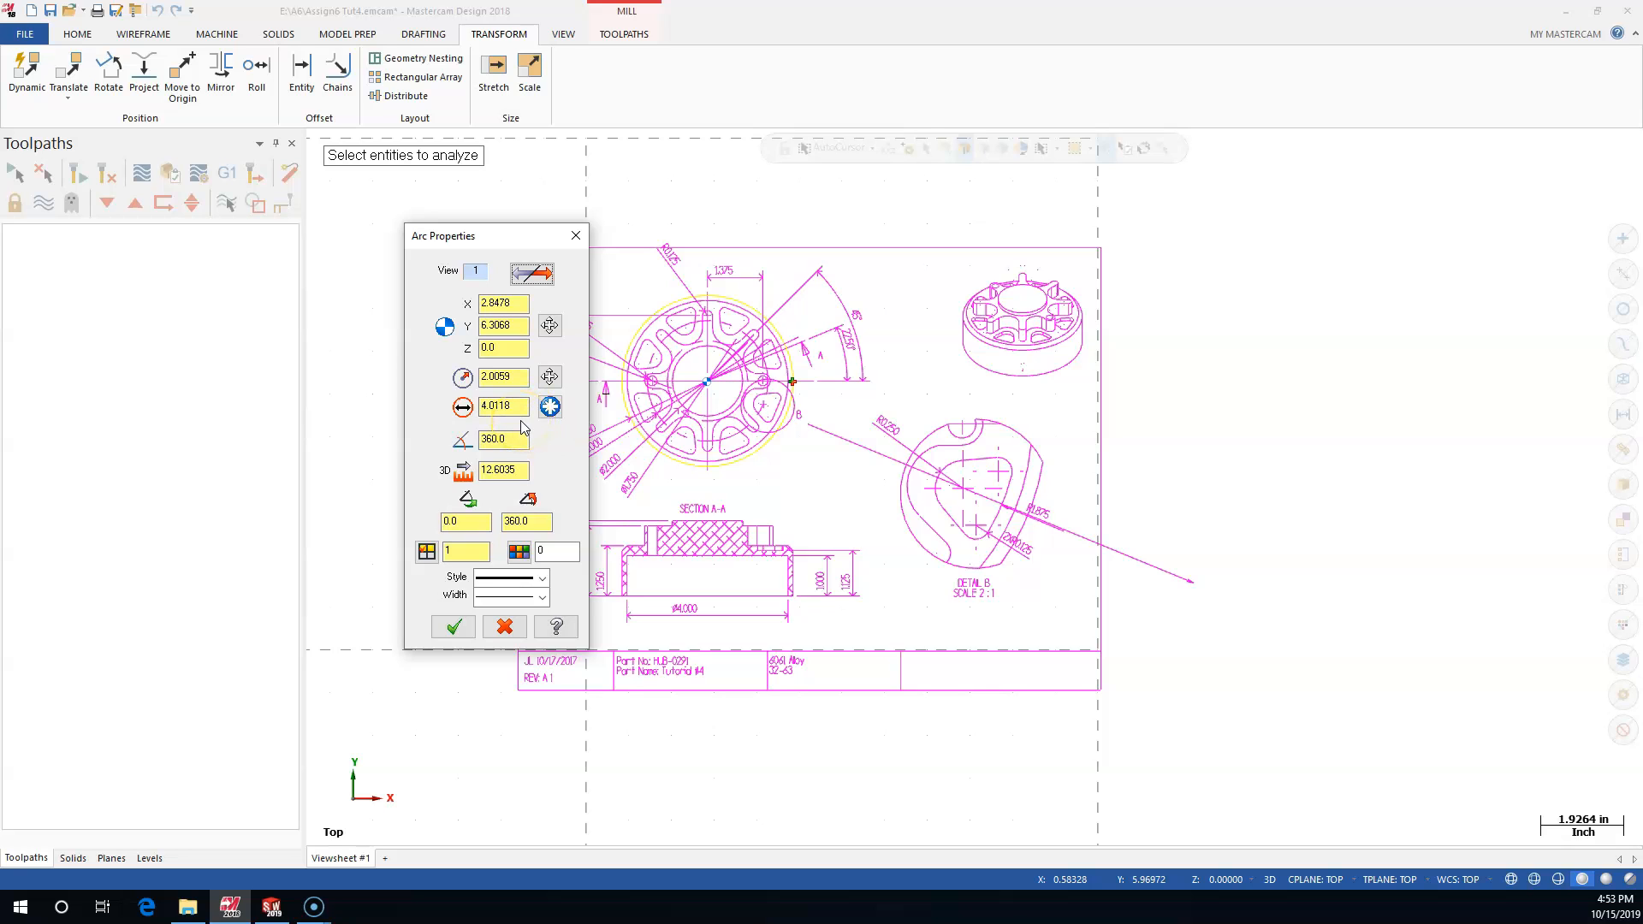
click(503, 626)
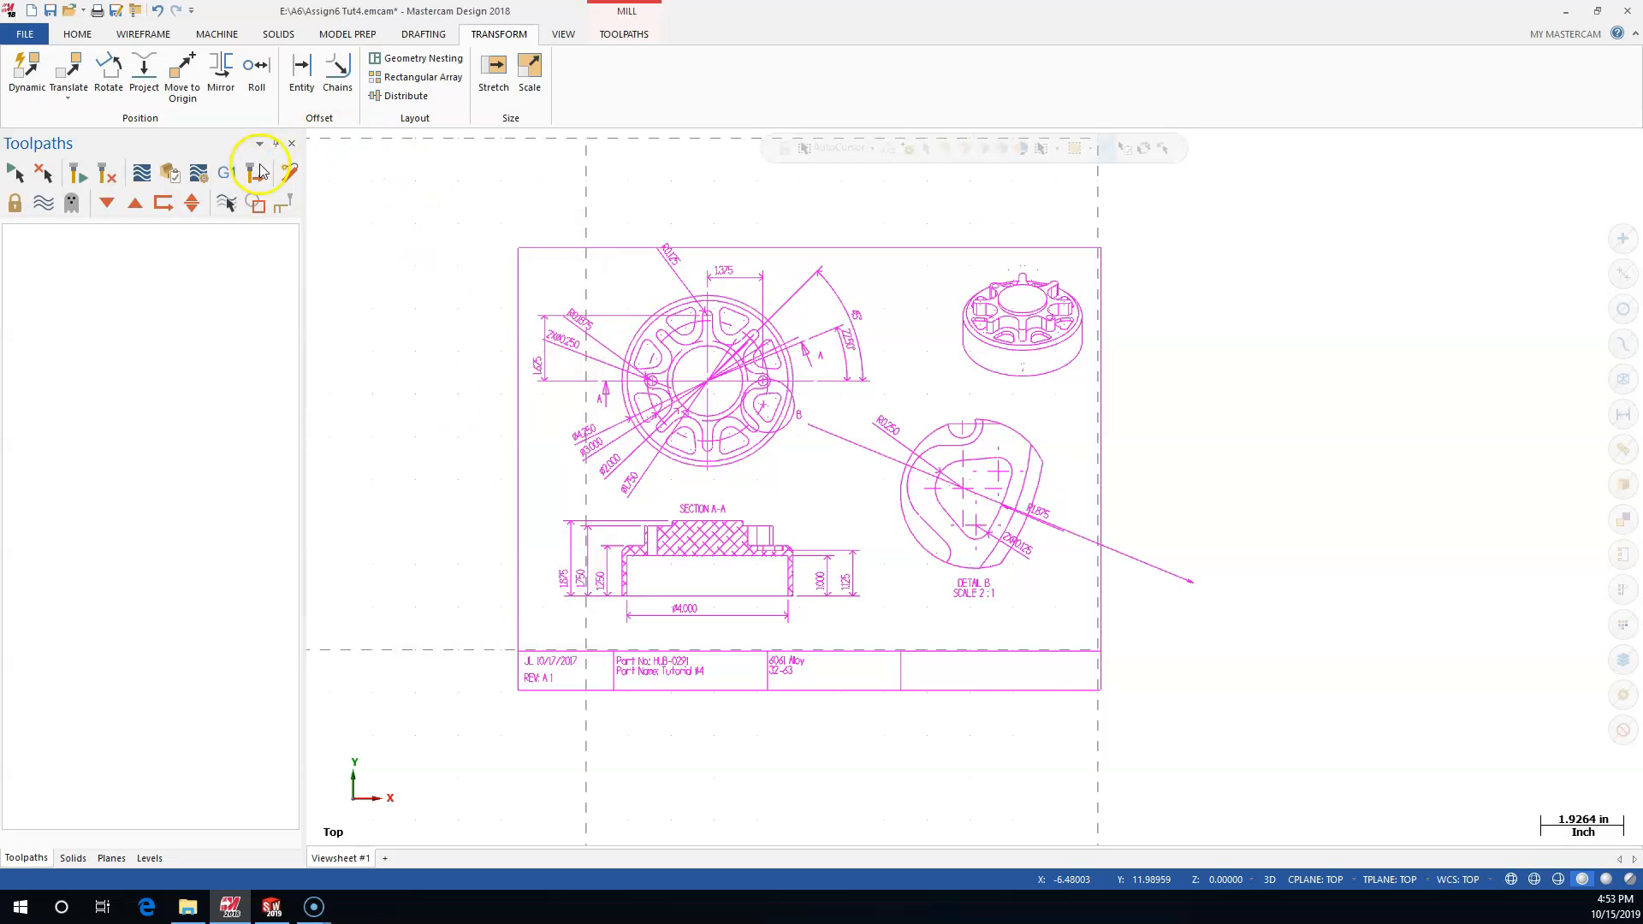
Scale the entire drawing again by a uniform factor of 4.25/4.0118, using the Move method with Auto center
click(529, 68)
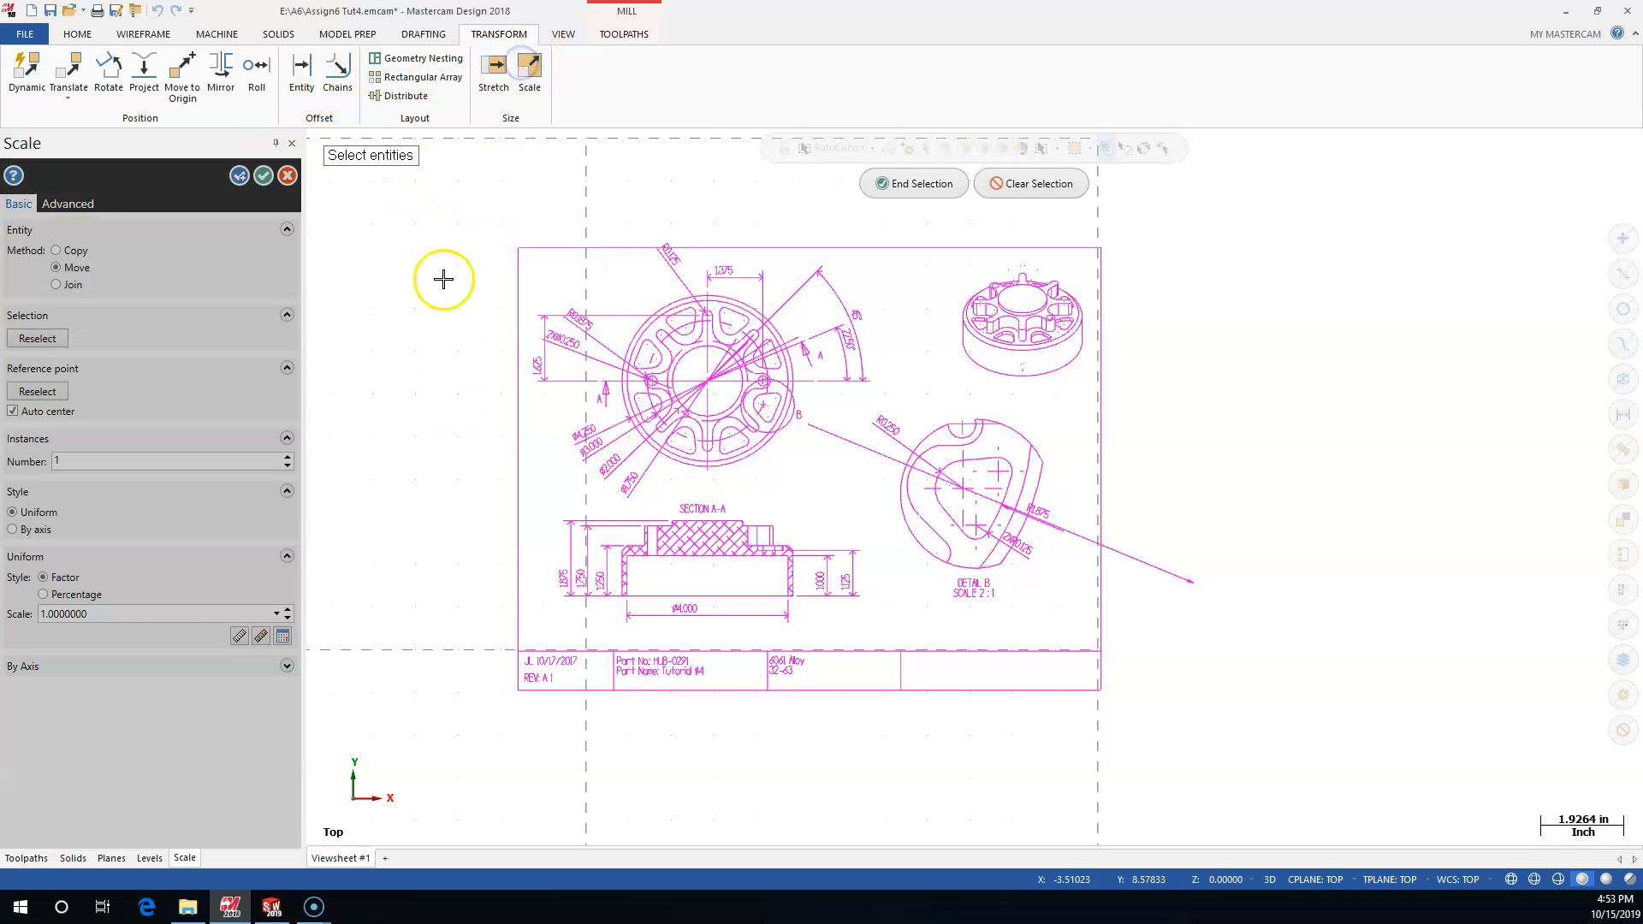
mouse_move(478, 233)
mouse_down()
mouse_move(1144, 722)
mouse_move(1229, 731)
mouse_up()
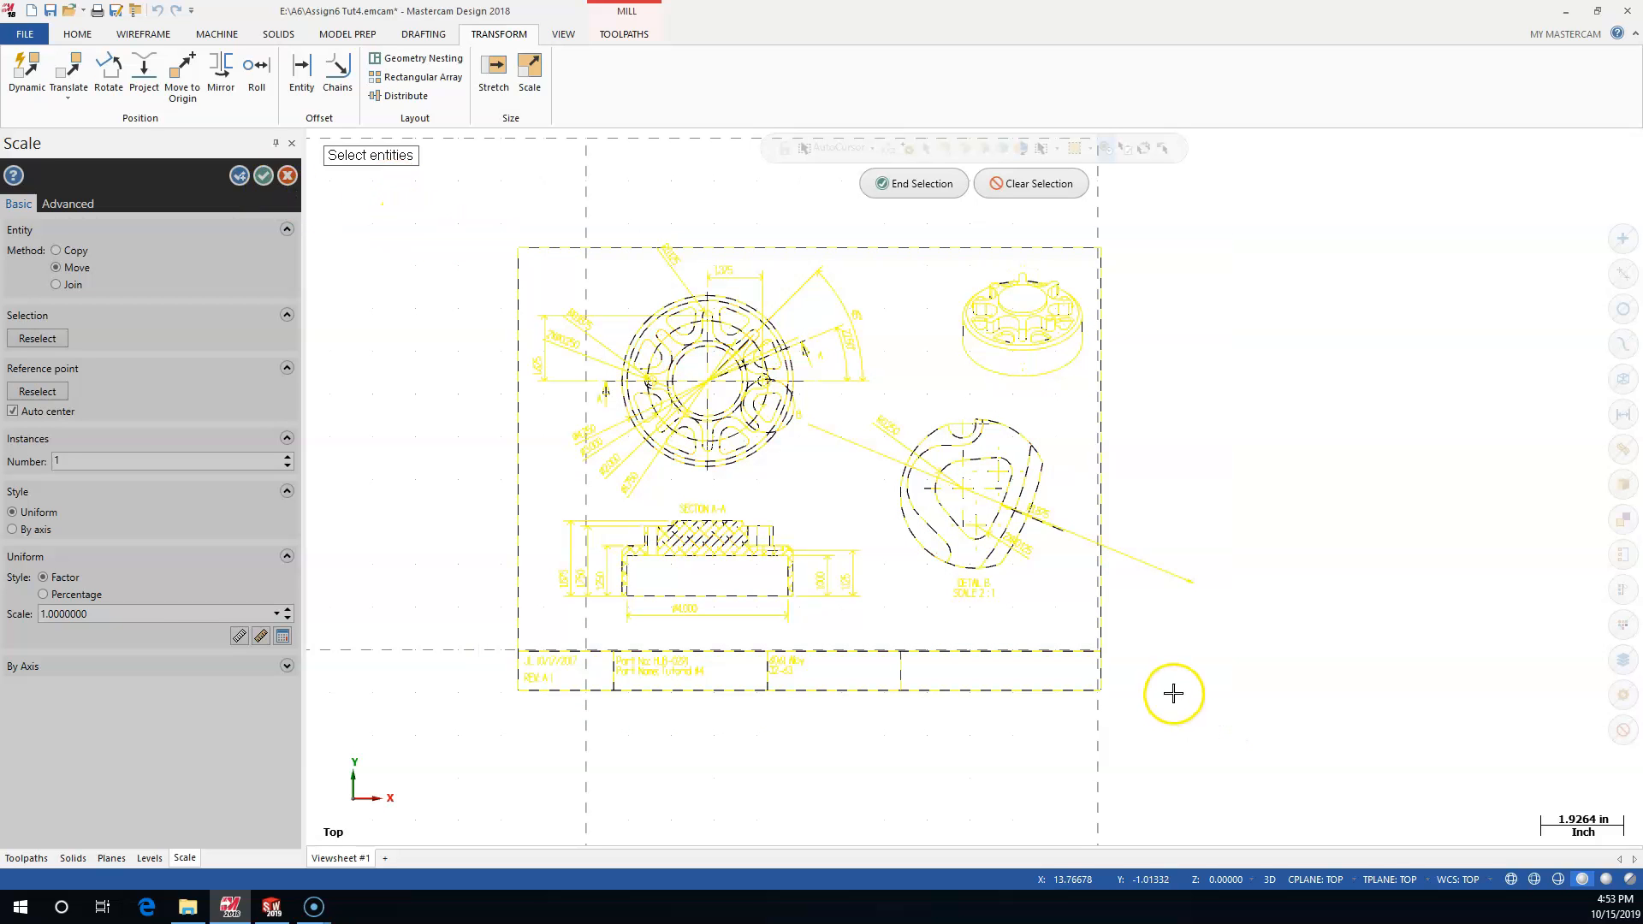
click(901, 187)
double_click(61, 614)
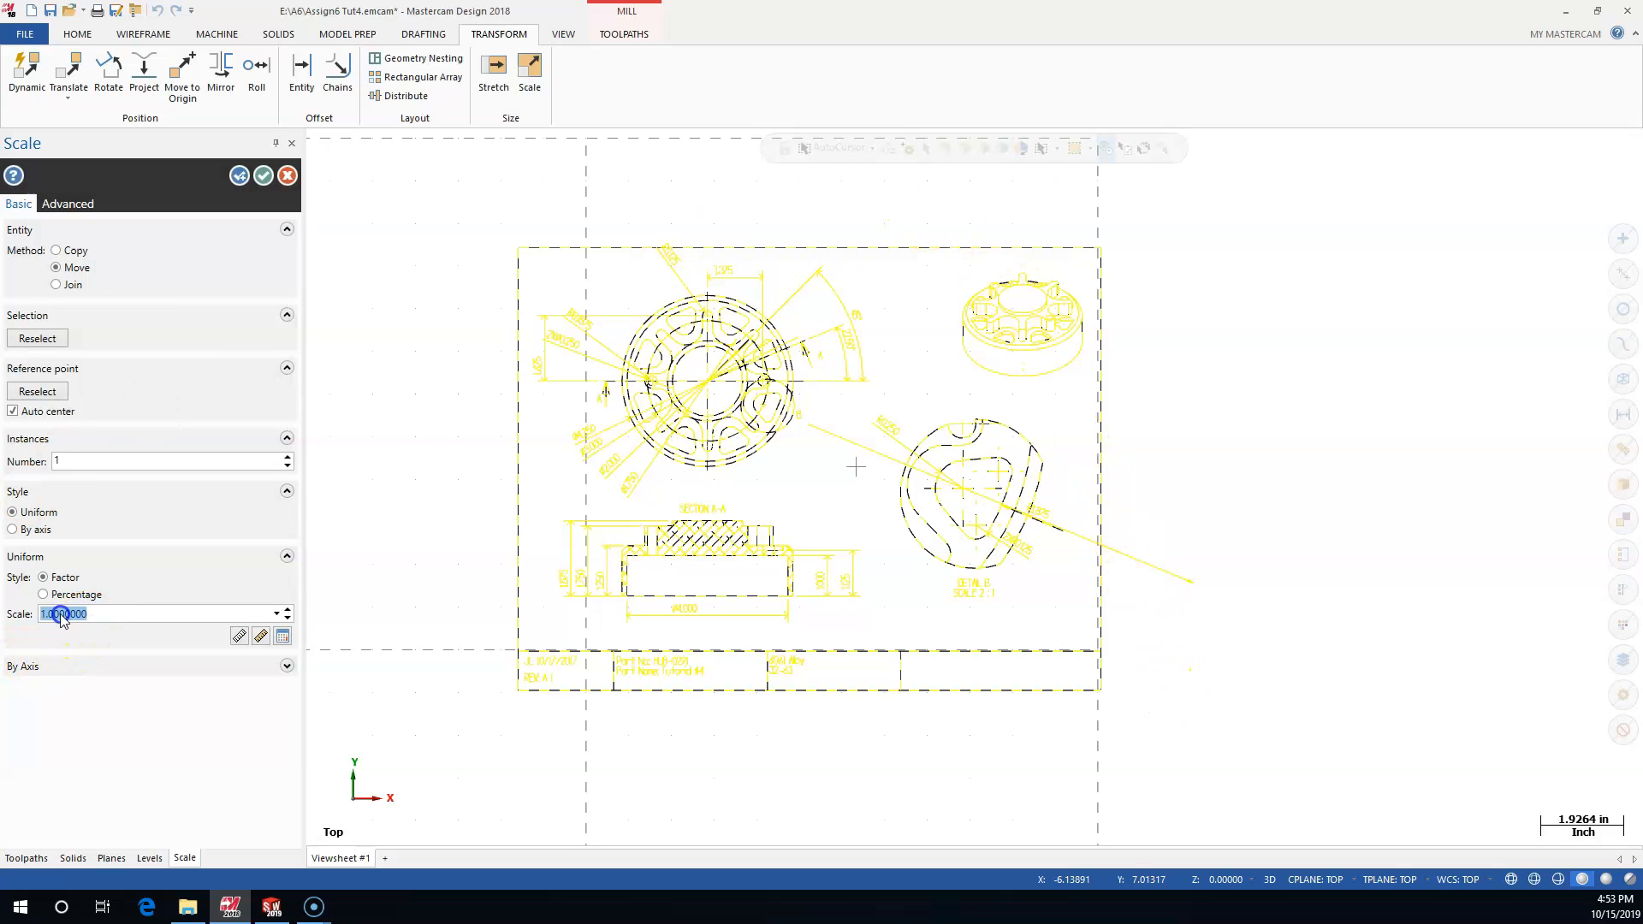
text(4.25/4.0118)
key(Return)
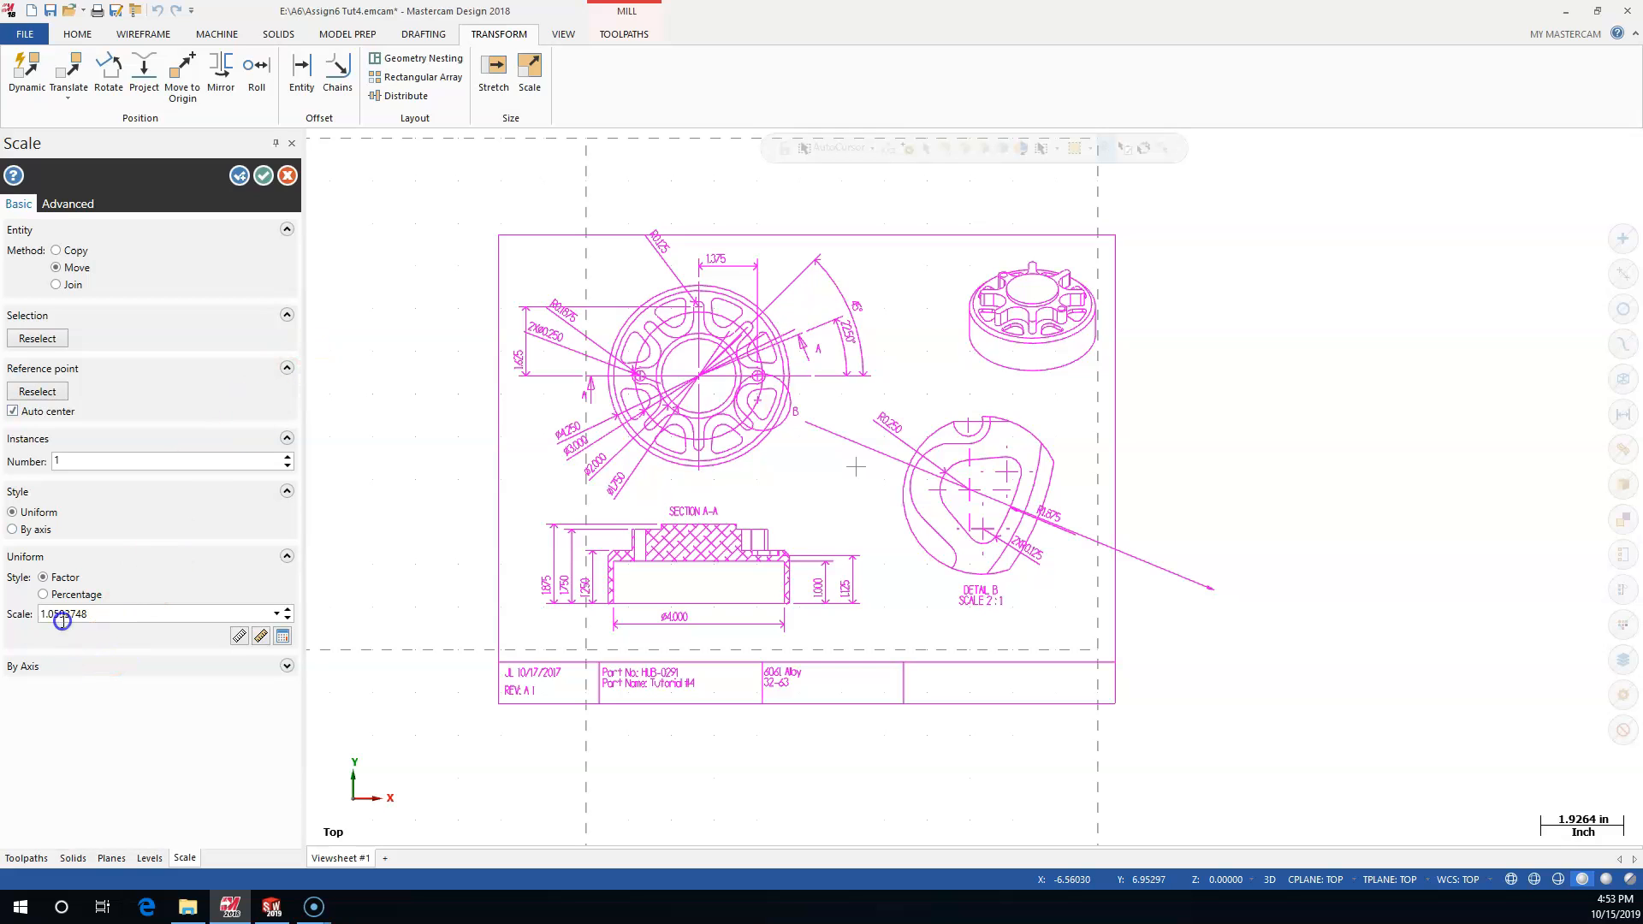
click(262, 177)
Analyze the plan view's outermost circle after the second scaling to verify its diameter
click(631, 279)
click(649, 294)
key(F4)
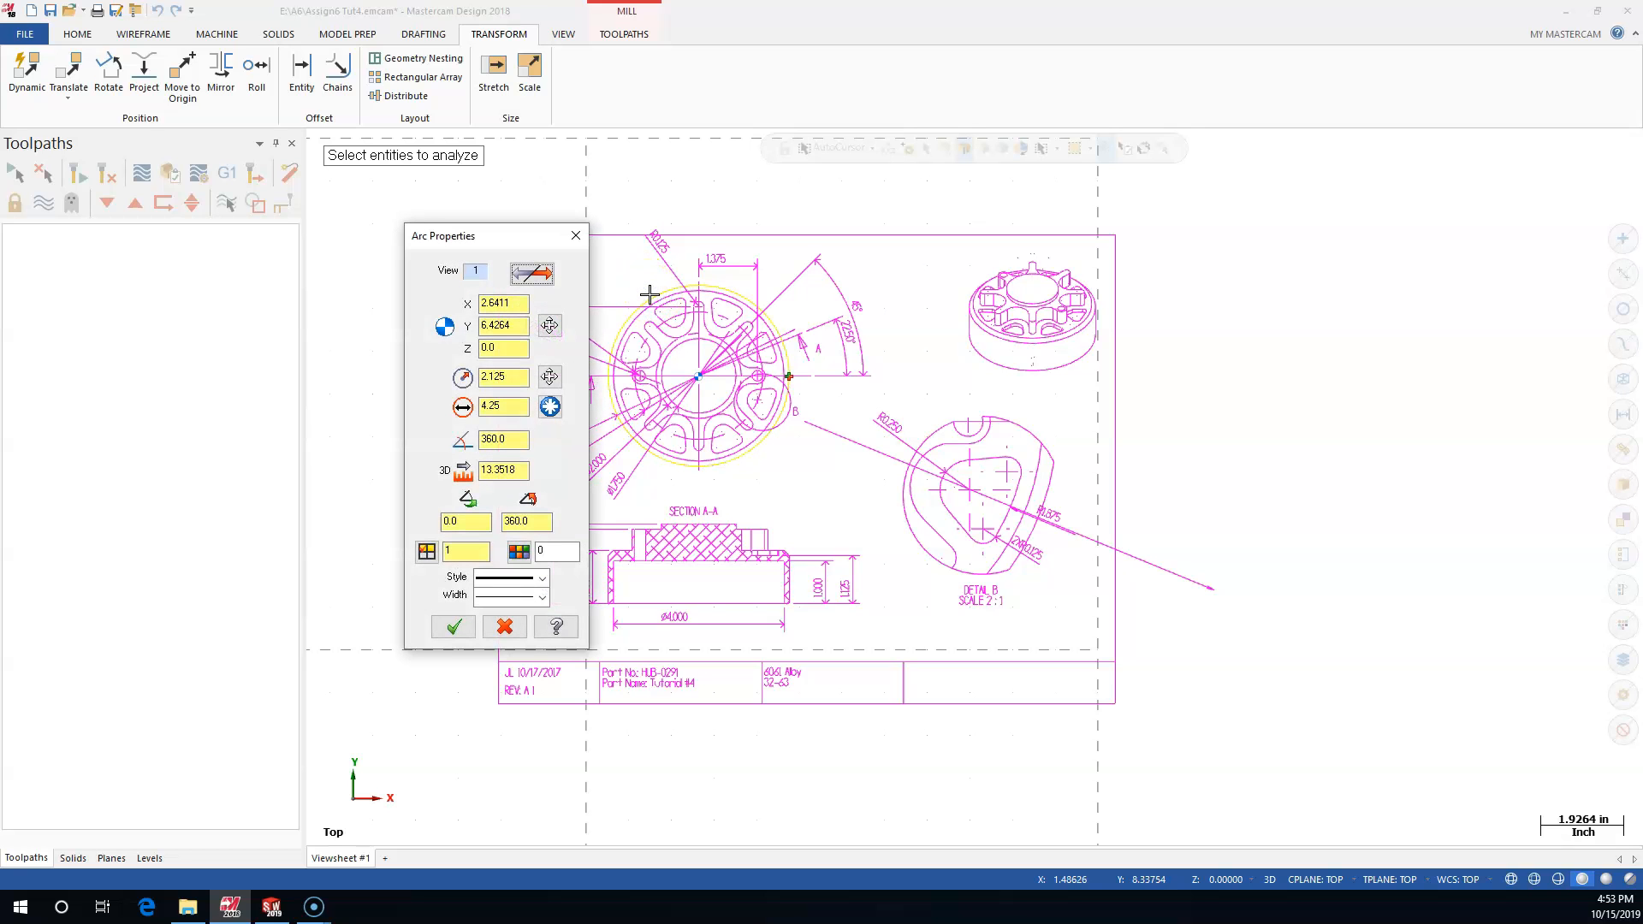
click(517, 407)
click(576, 235)
click(549, 323)
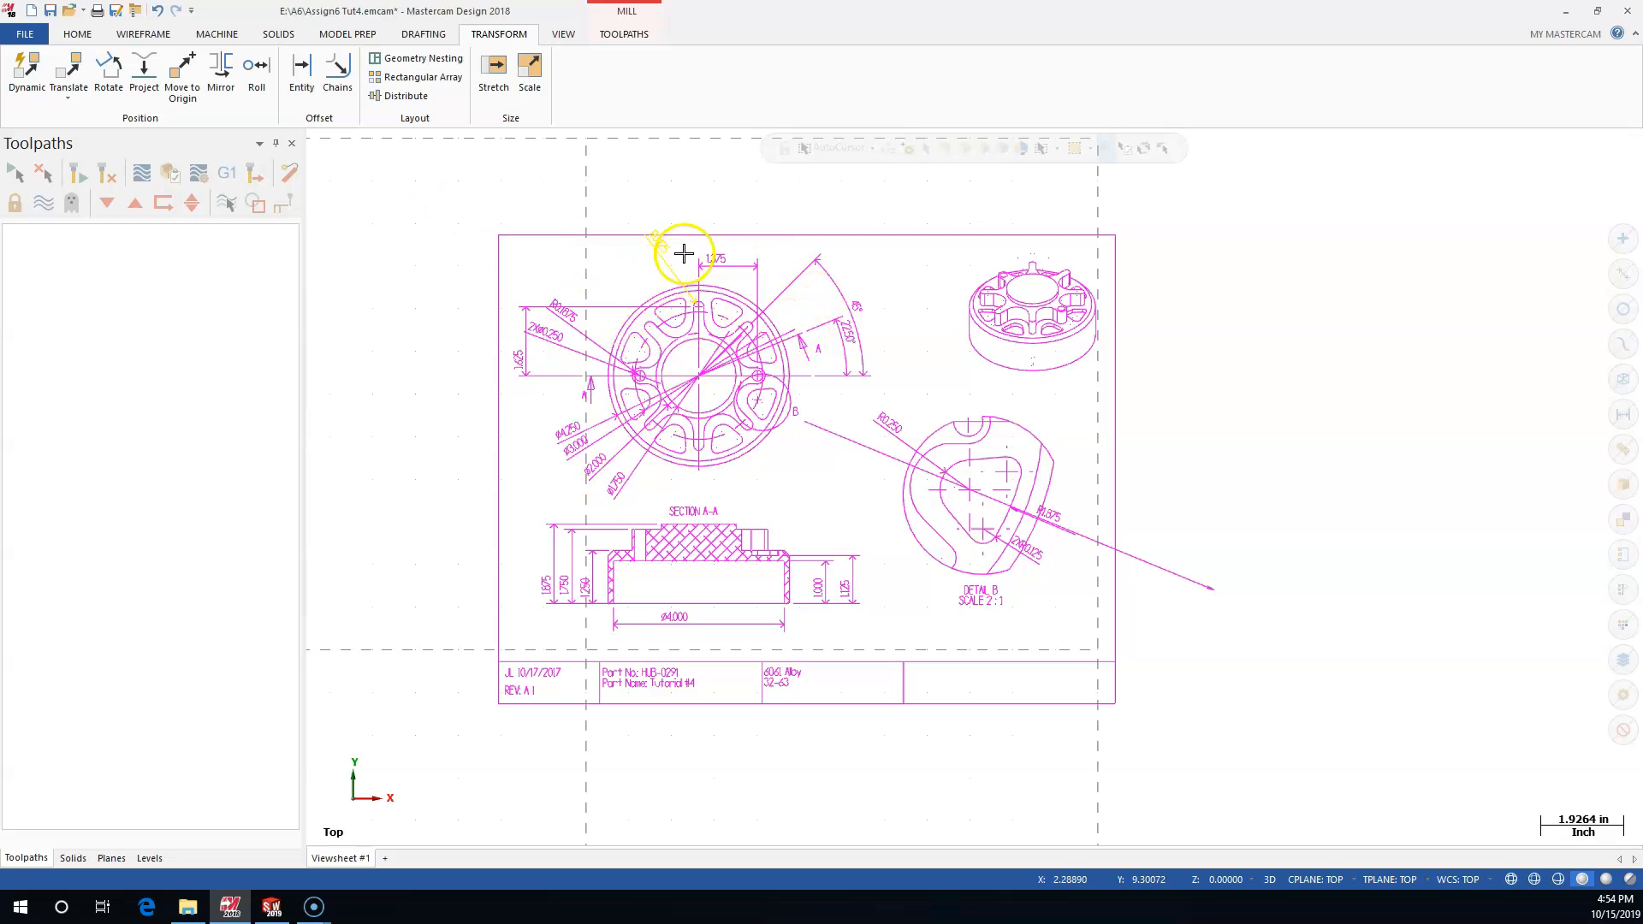
Hide the DIMS, CENTER and NOTE_INT levels, leaving the geometry on level 1 displayed
click(150, 848)
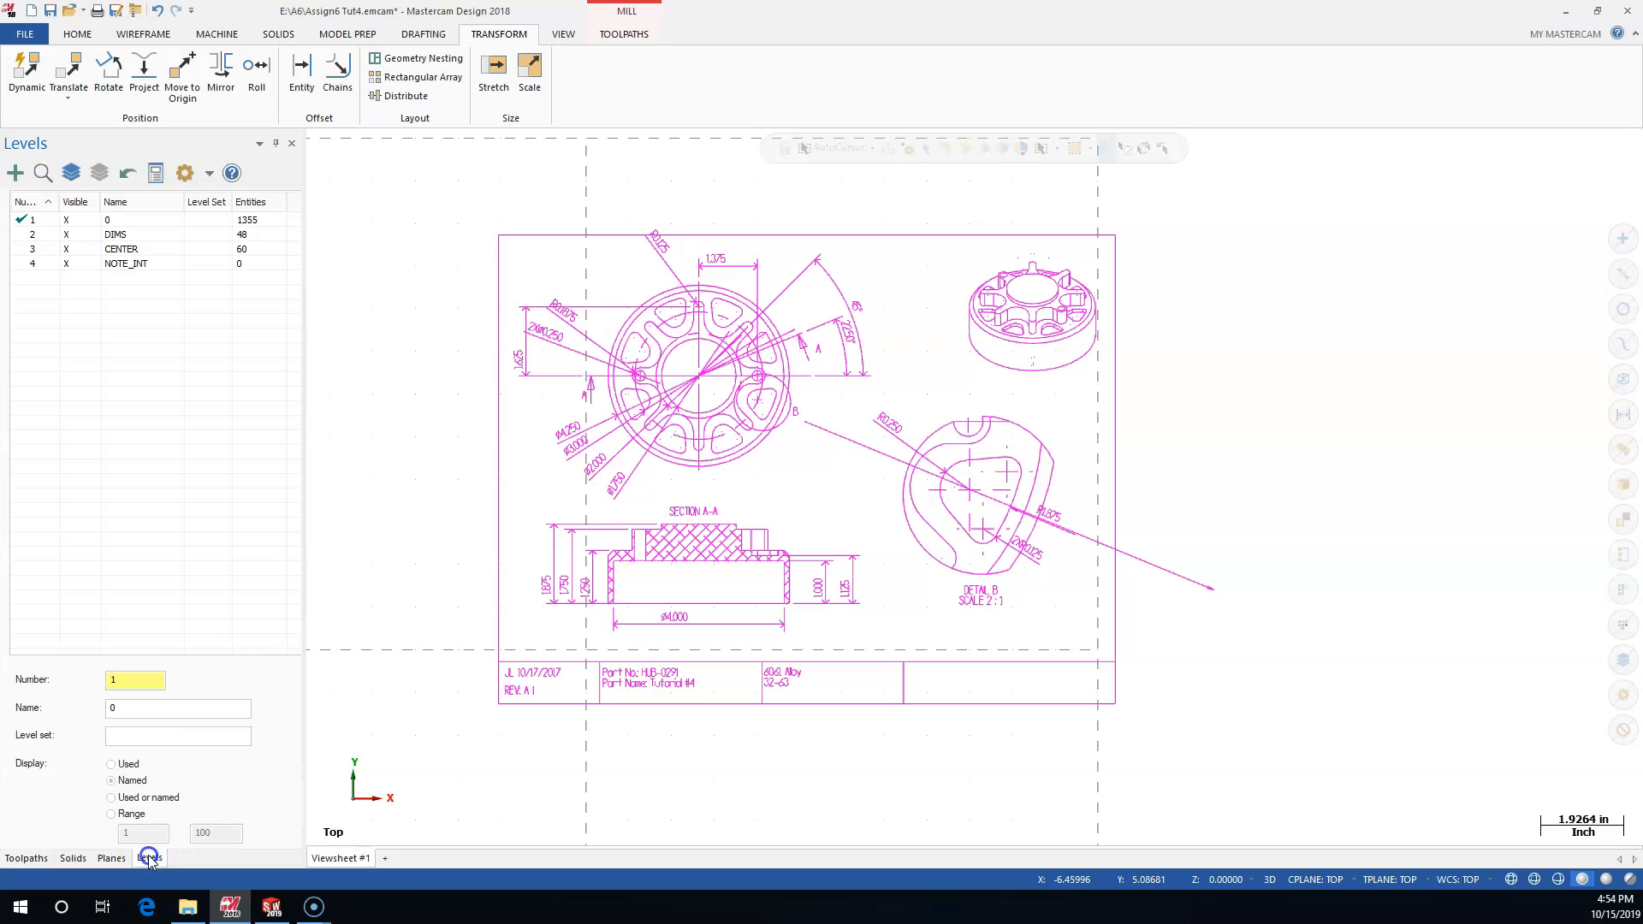
click(68, 237)
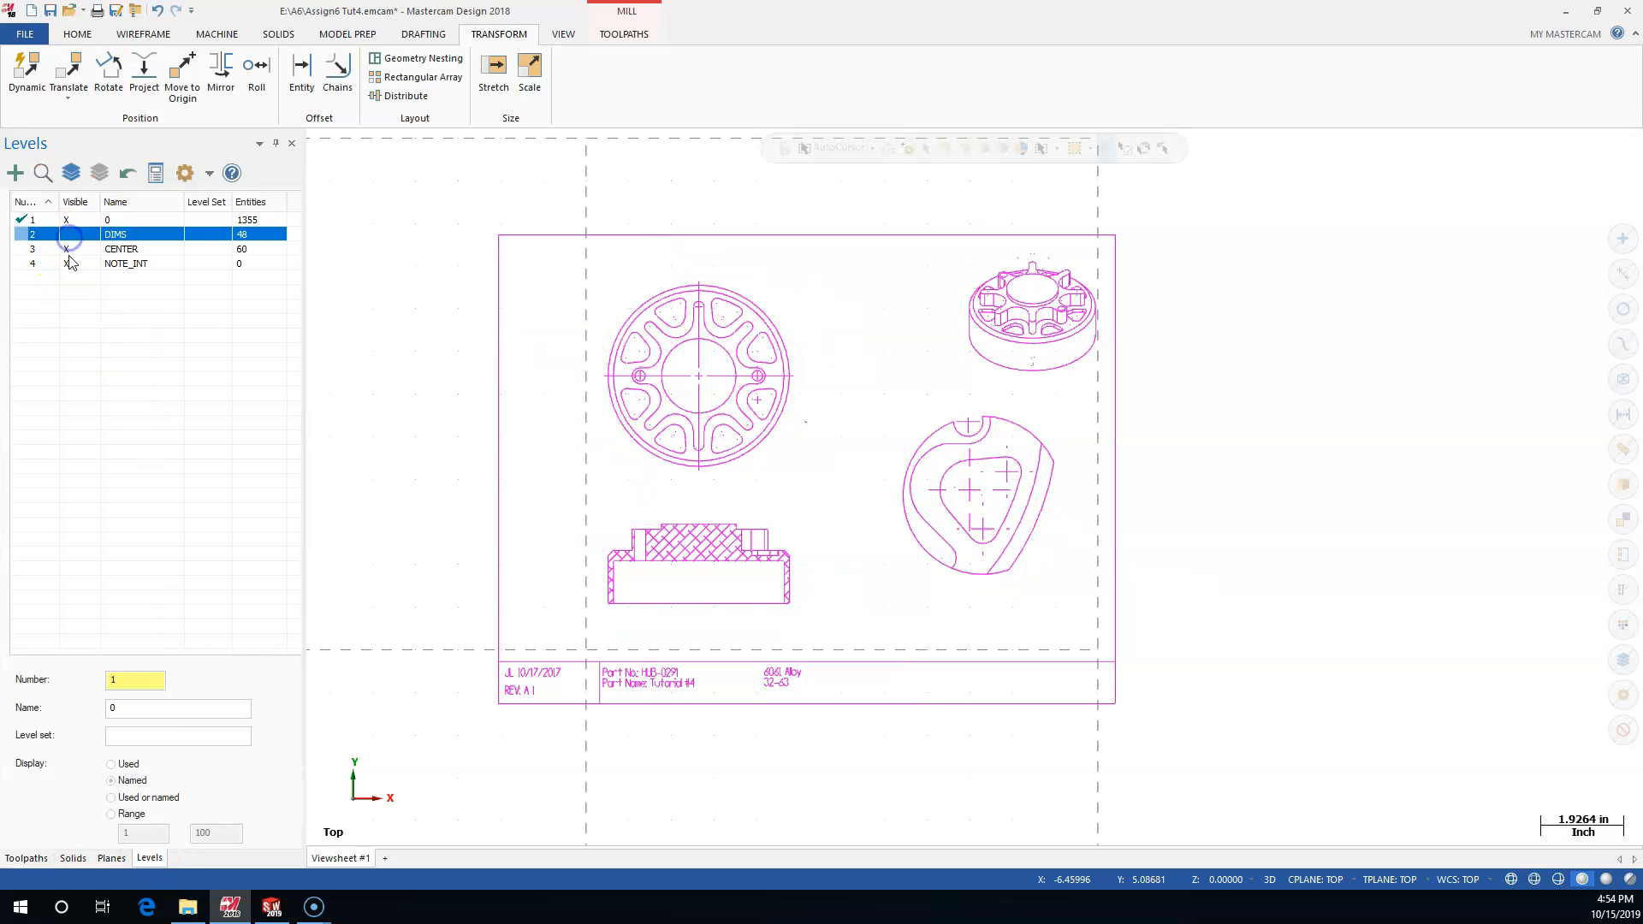
click(67, 249)
click(67, 264)
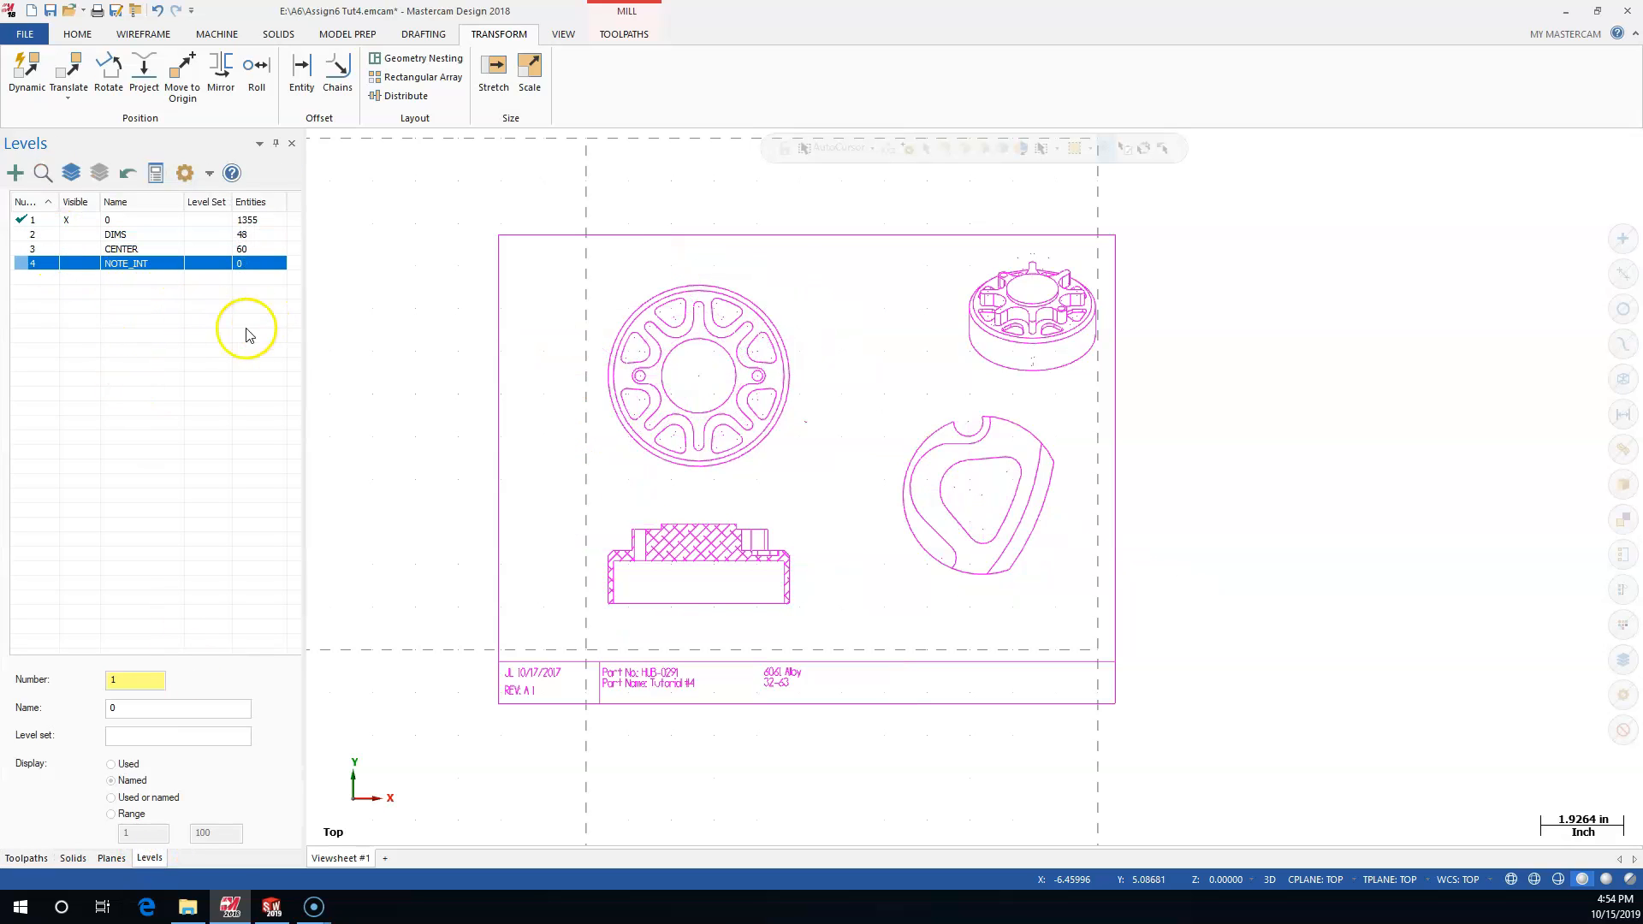
Create level 10 with the name tb and make it the active level
scroll(599, 477, down, 2)
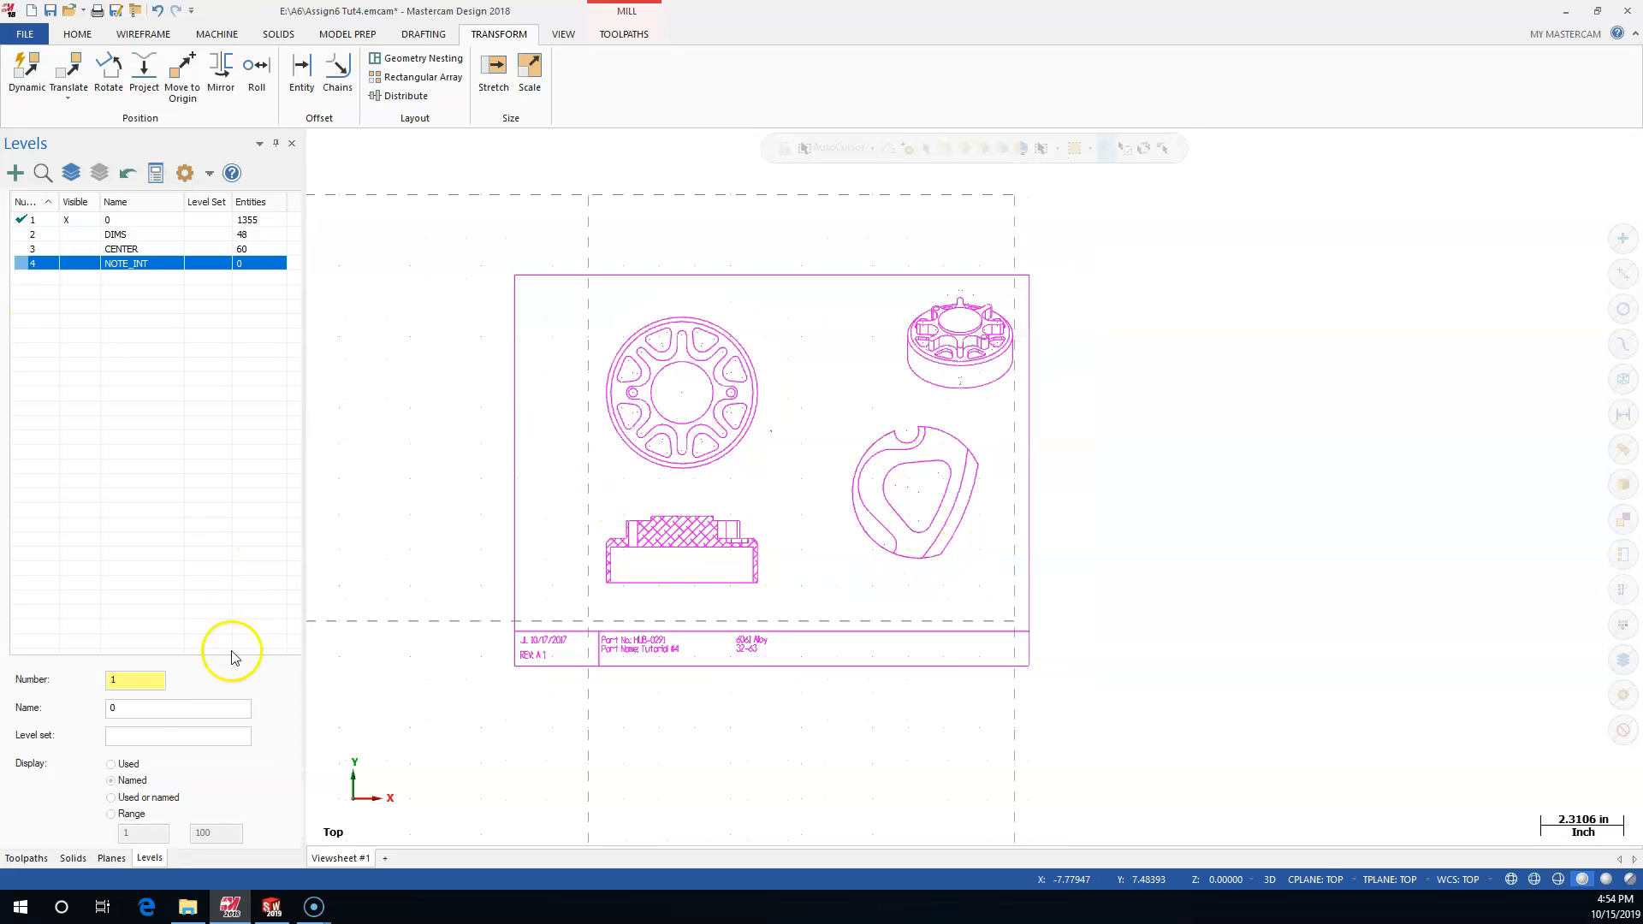
click(139, 683)
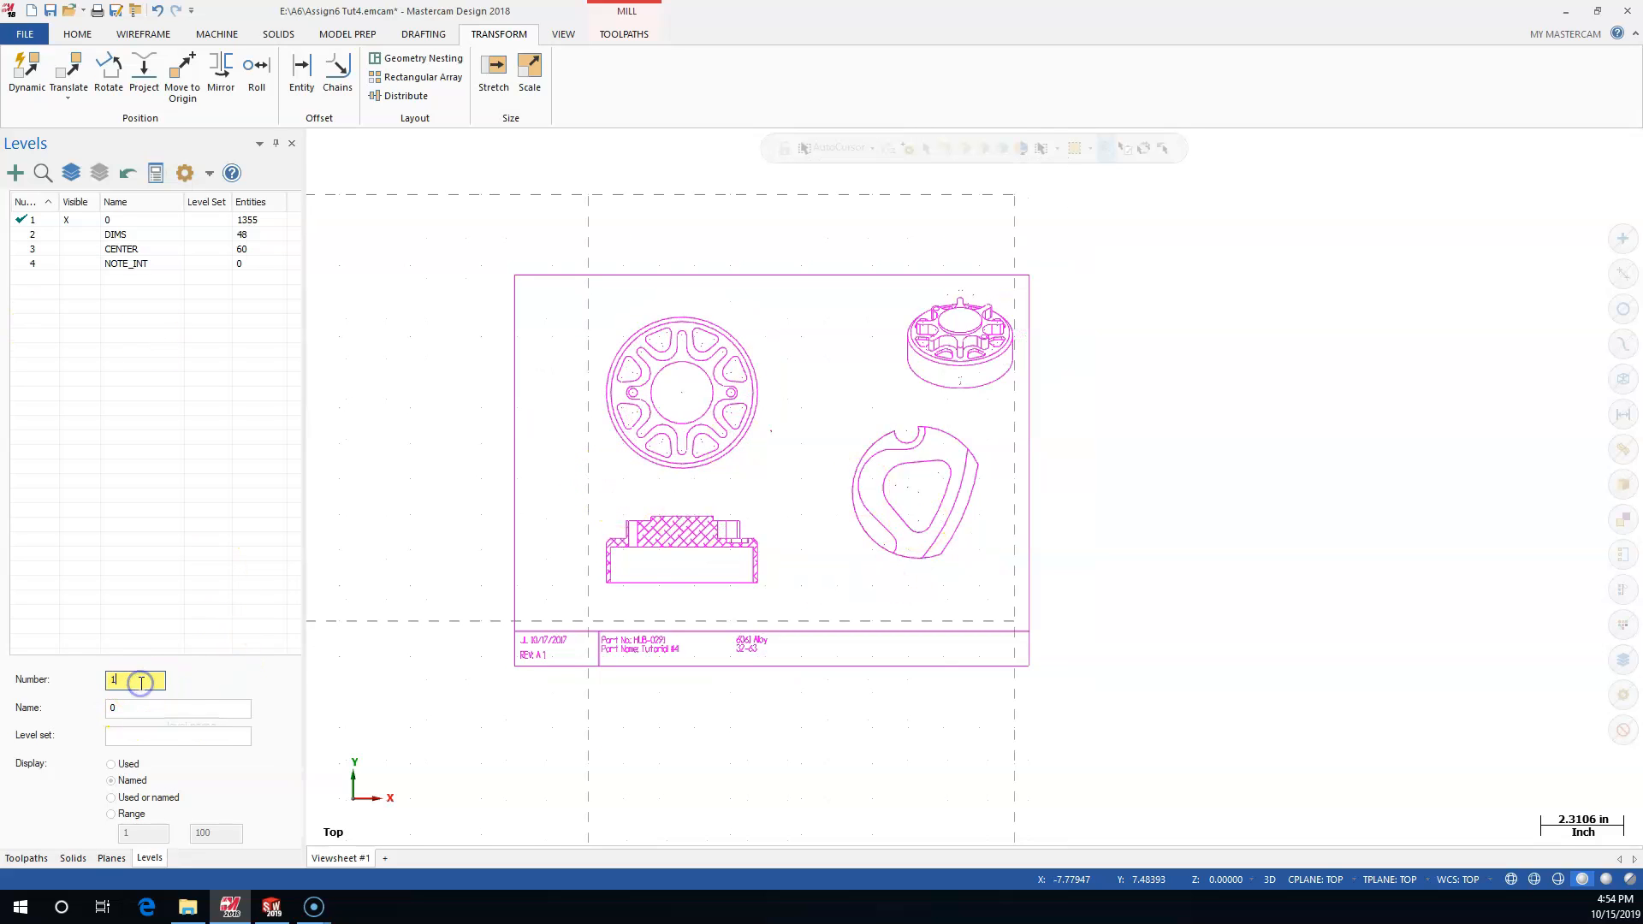
text(0)
key(Tab)
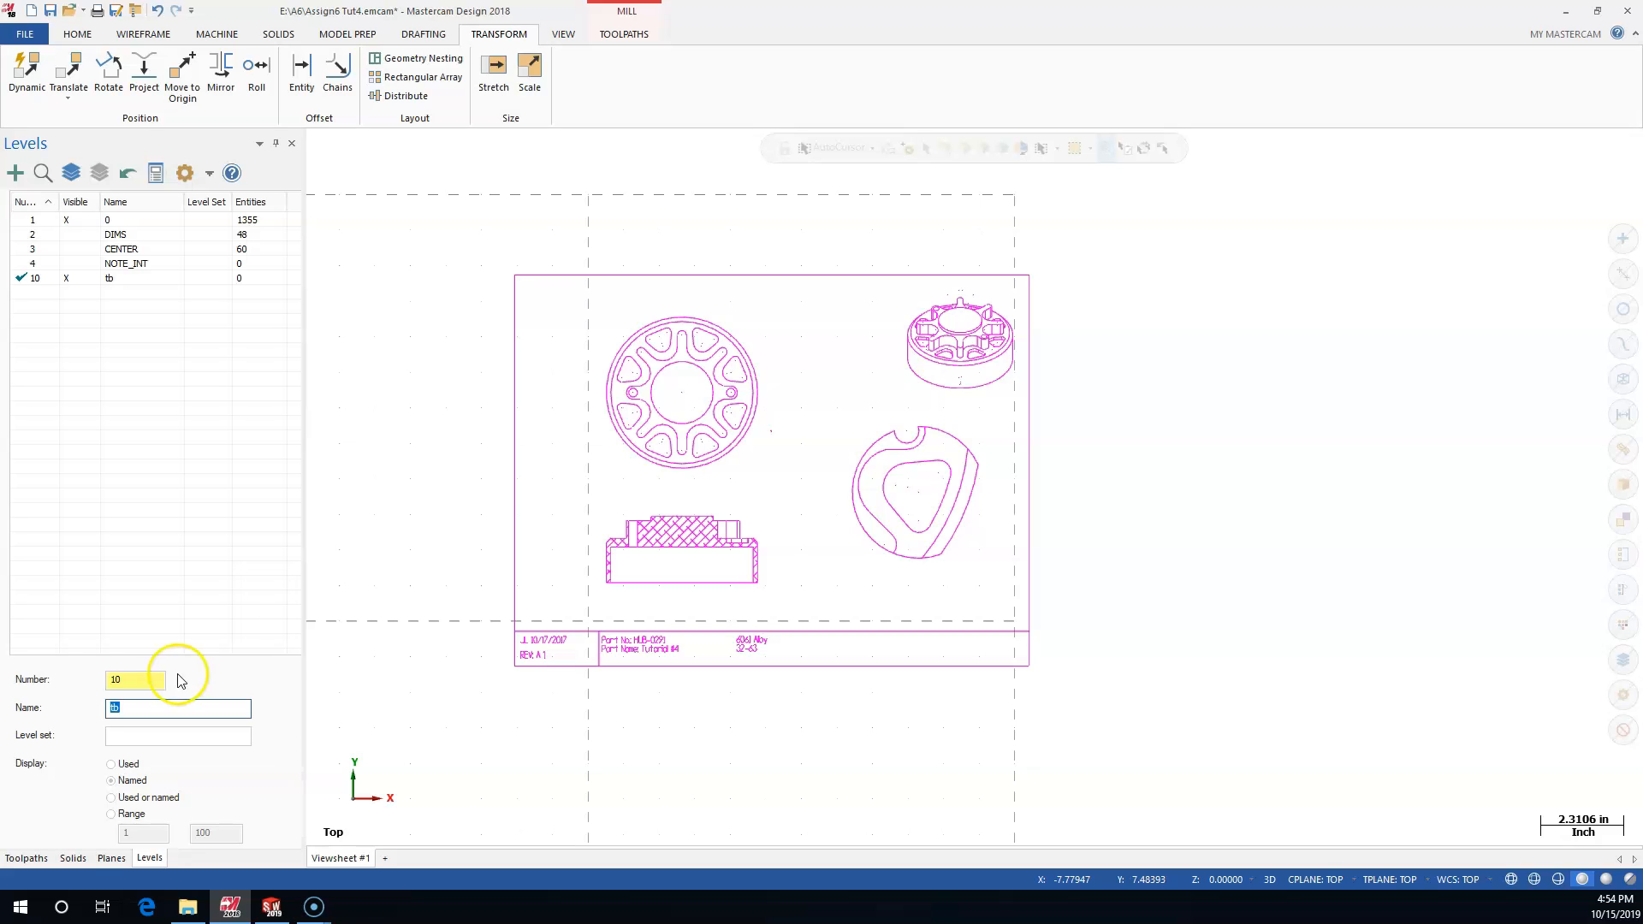
Move the border, title block, section view, isometric view and detail view to level 10 (tb), keeping the circular plan view on level 1
click(77, 34)
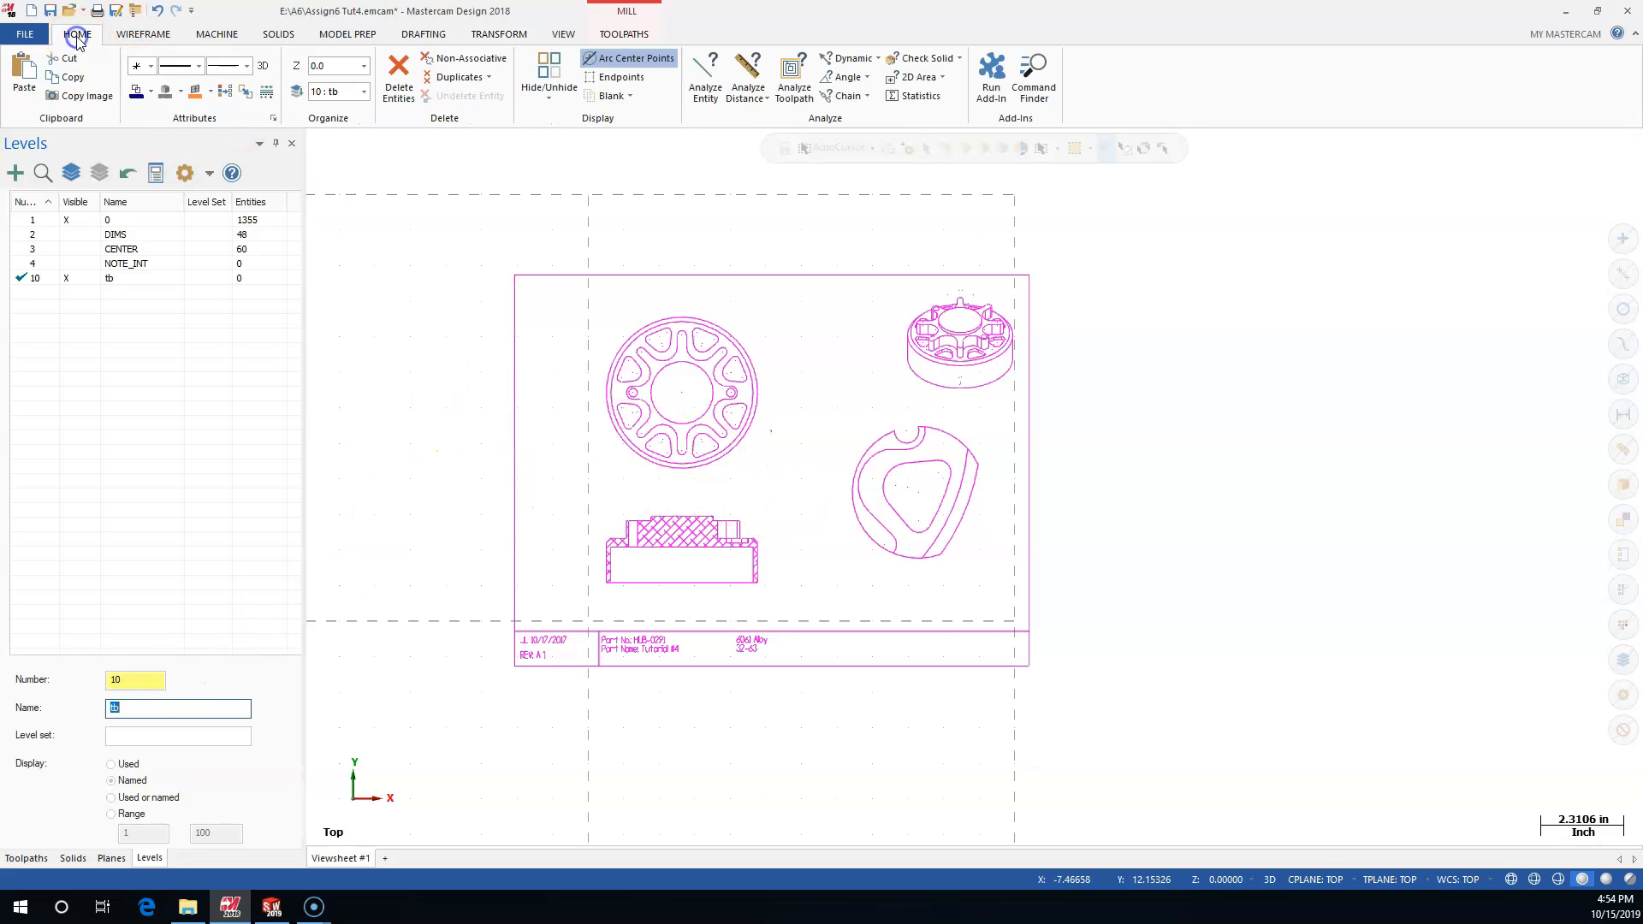
click(266, 93)
mouse_move(1088, 485)
mouse_down()
mouse_move(909, 560)
mouse_move(393, 685)
mouse_move(392, 710)
mouse_up()
drag(1108, 260, 792, 690)
click(576, 276)
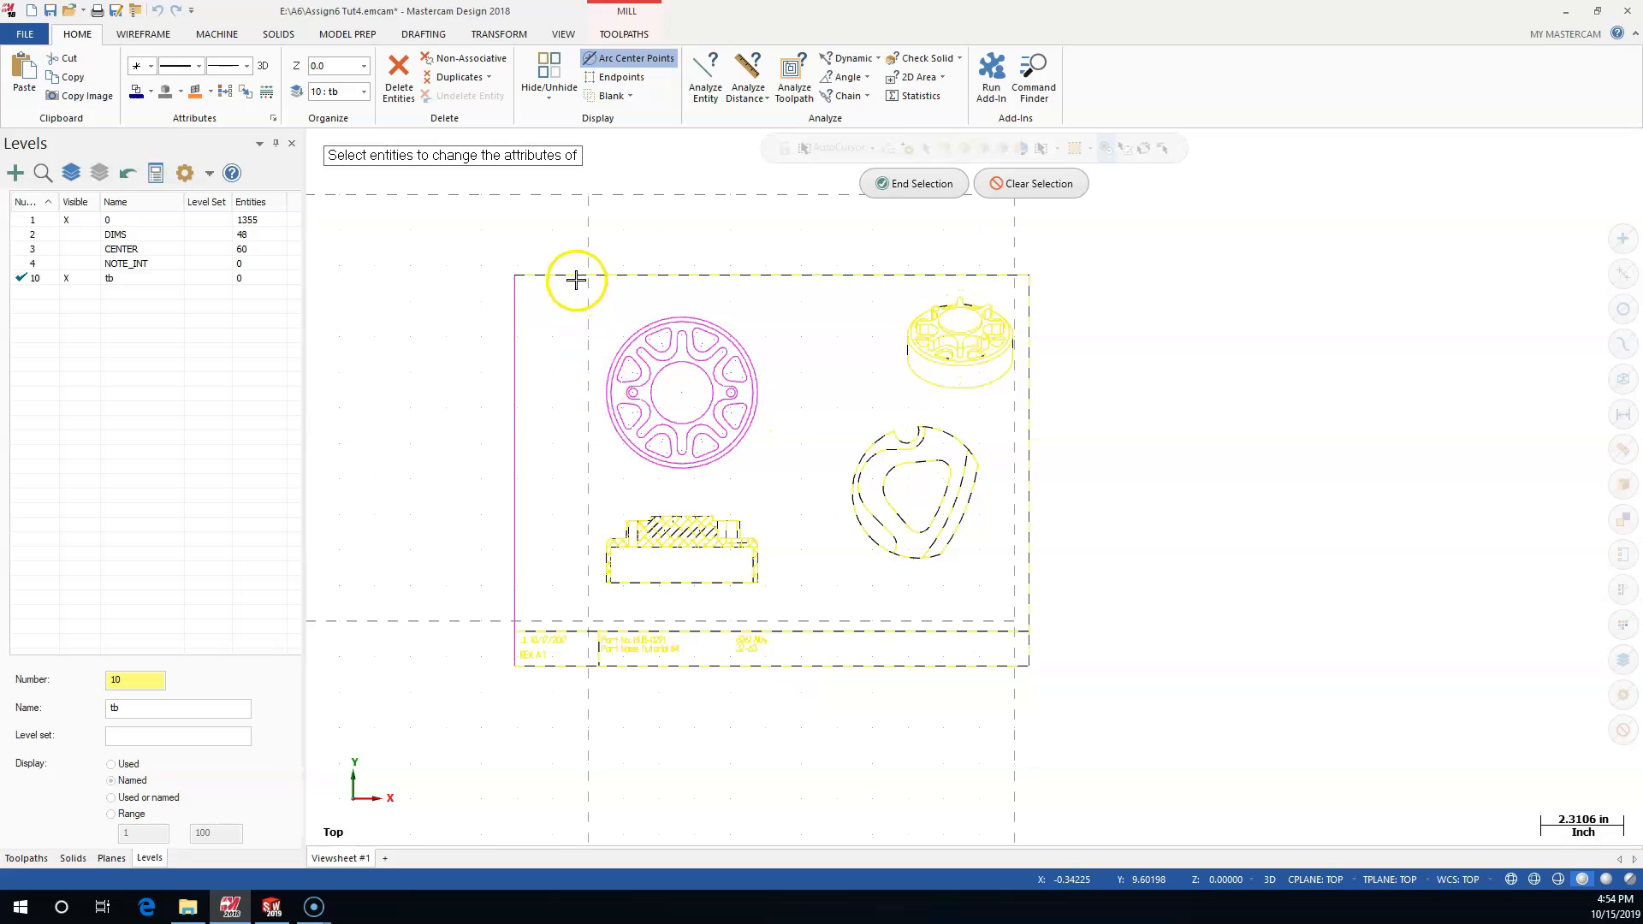
click(517, 350)
click(922, 179)
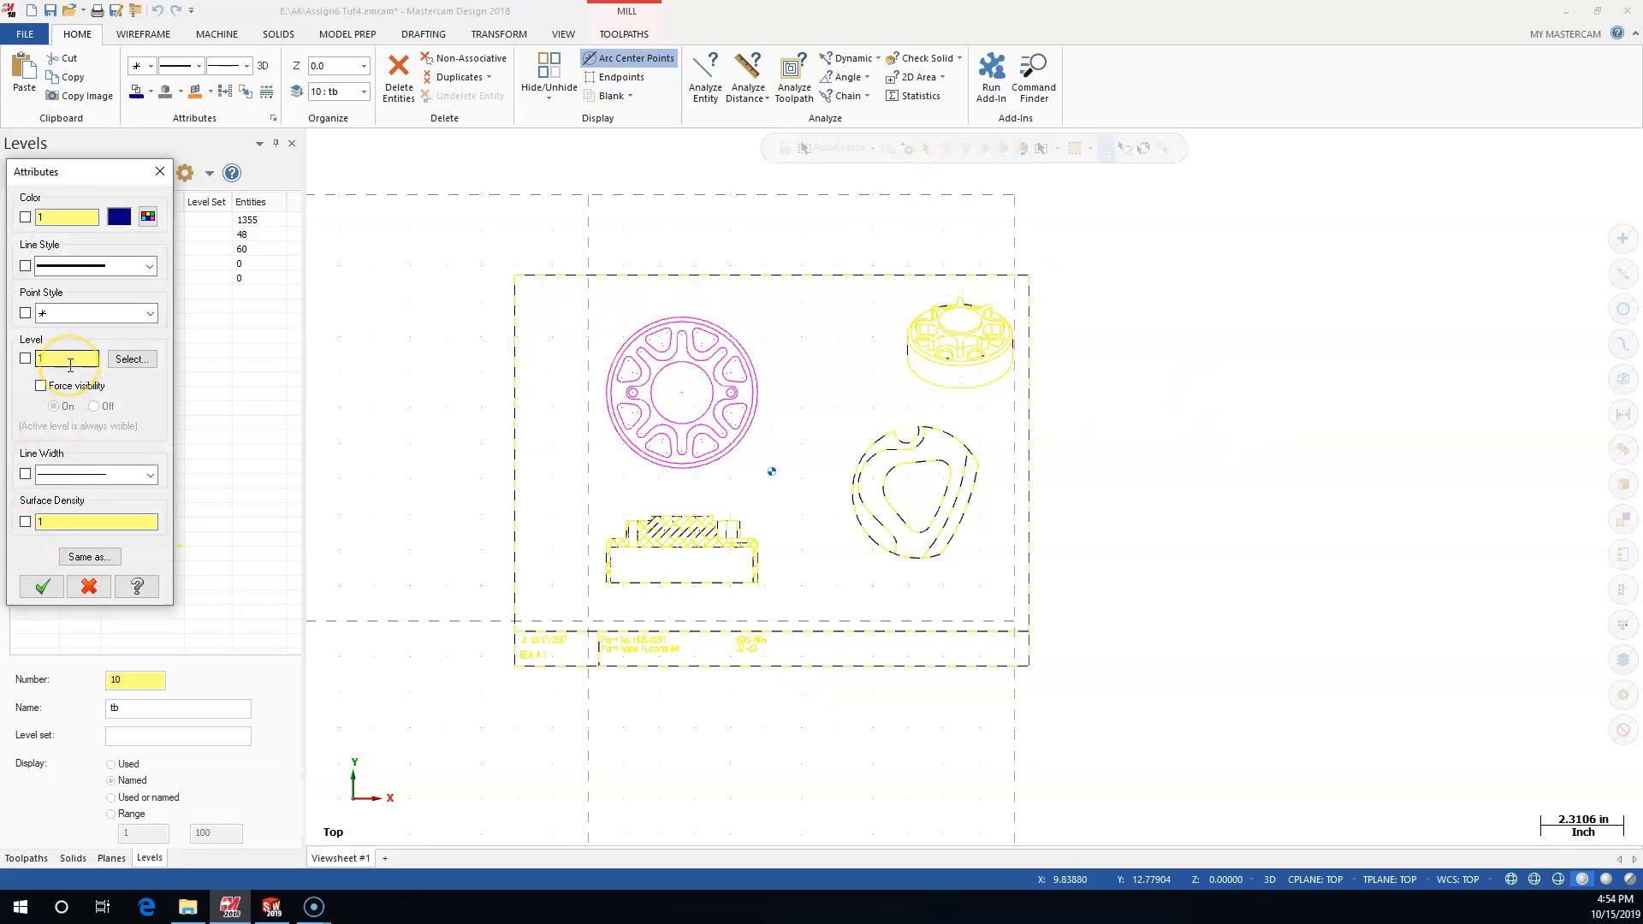
click(132, 359)
click(43, 282)
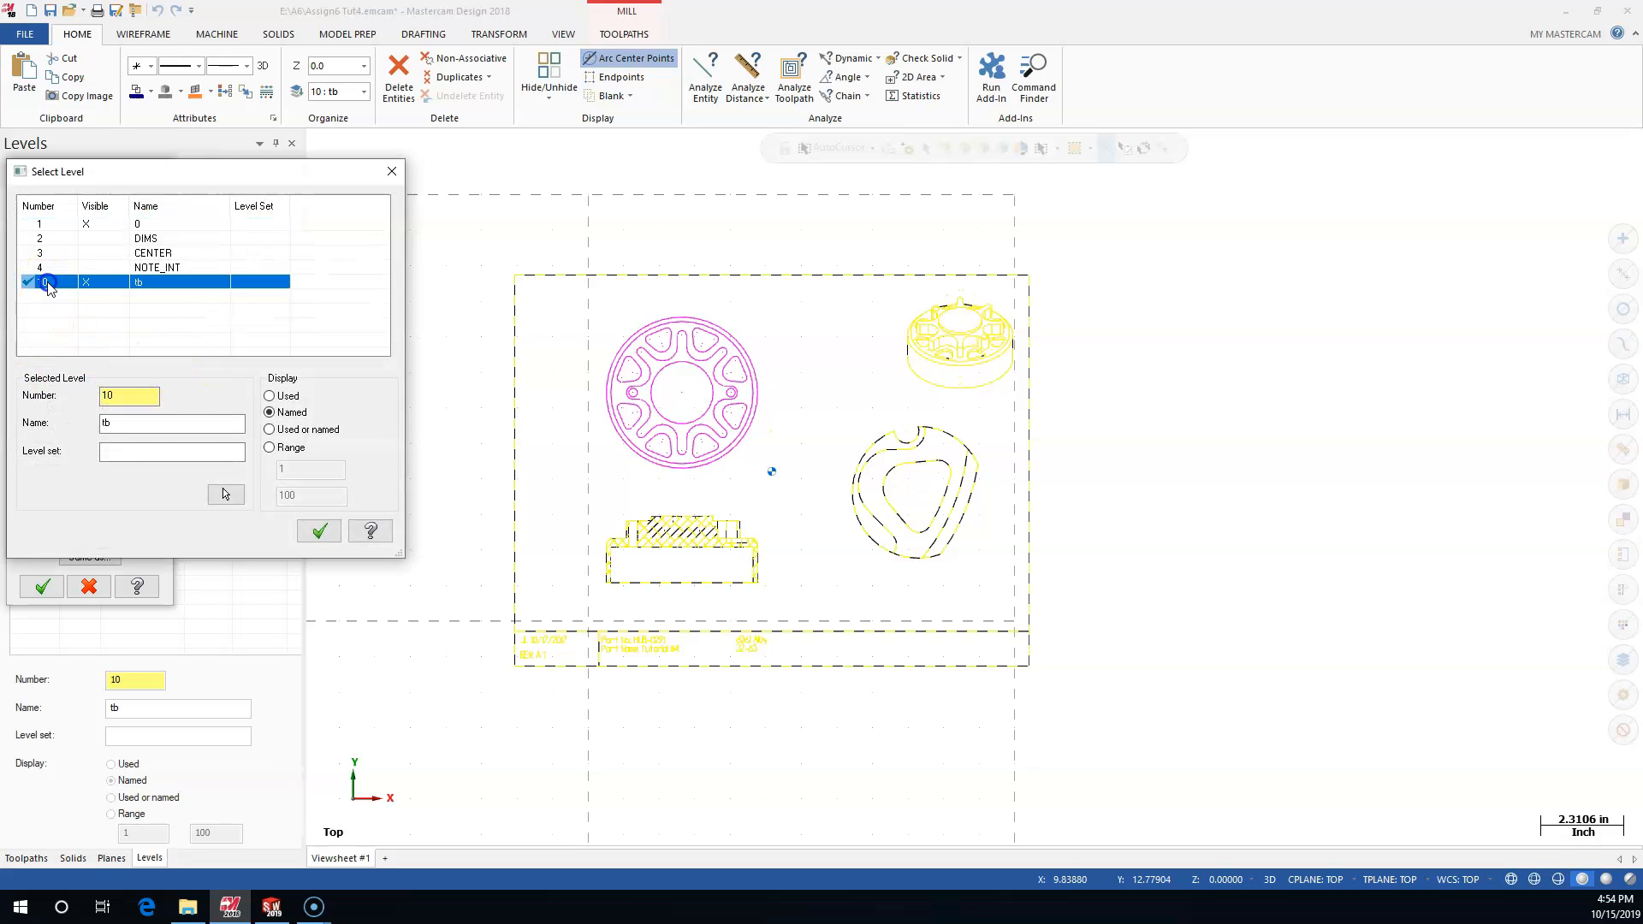
click(39, 586)
Make level 1 the active level and hide level 10 (tb)
click(46, 223)
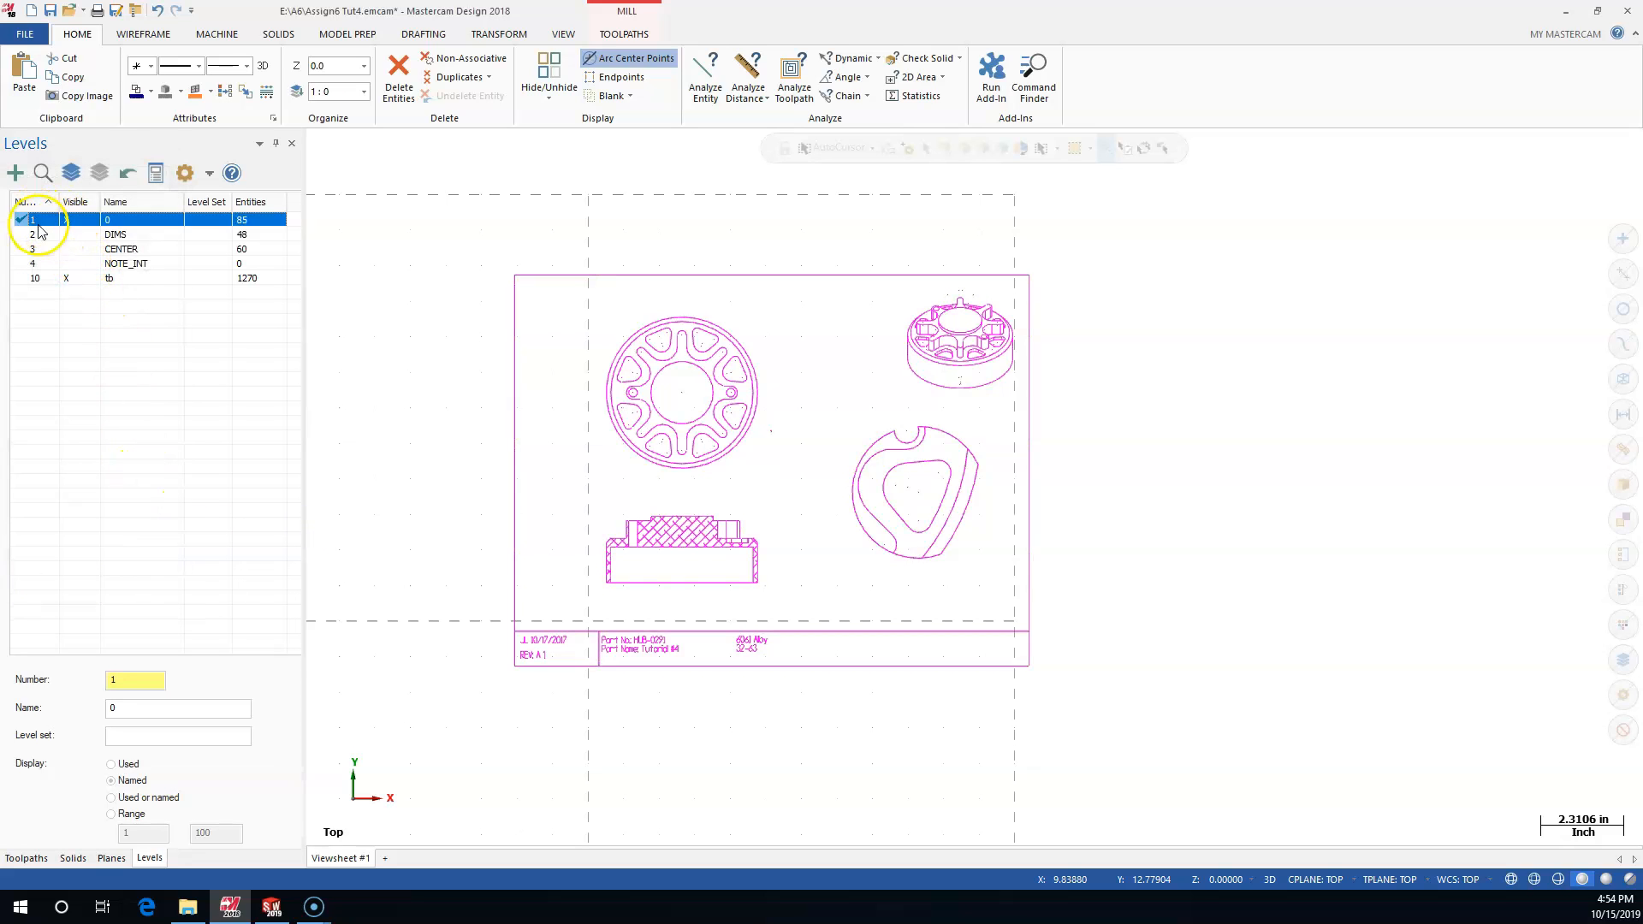
click(66, 279)
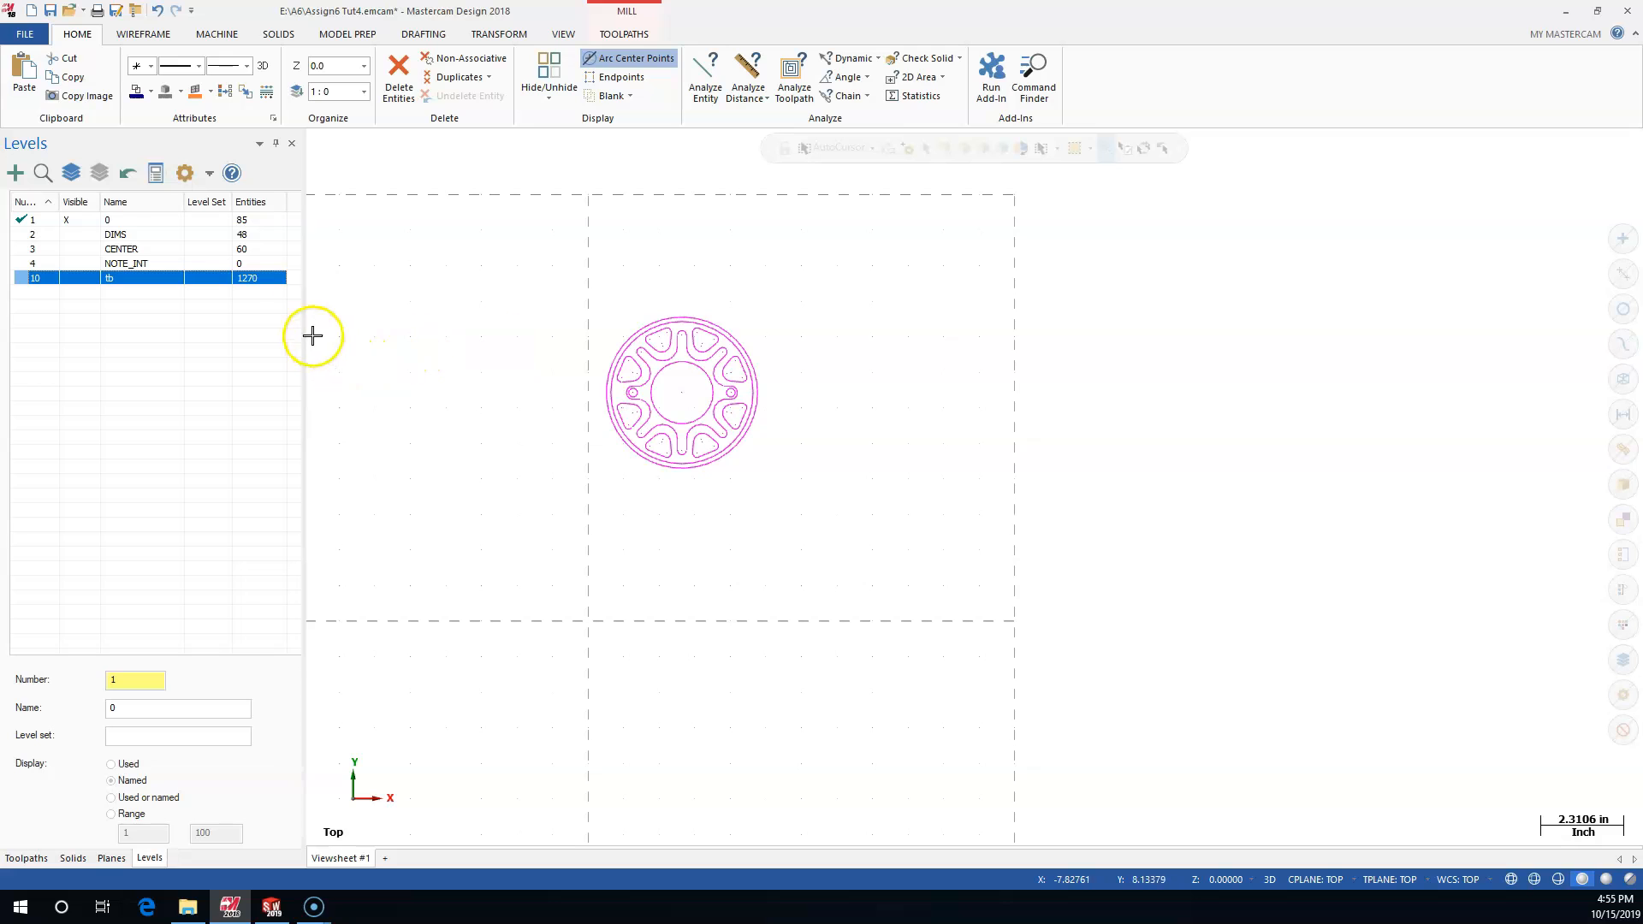
Show the DIMS, CENTER, NOTE_INT and tb levels again
click(72, 233)
click(73, 248)
click(73, 262)
click(73, 278)
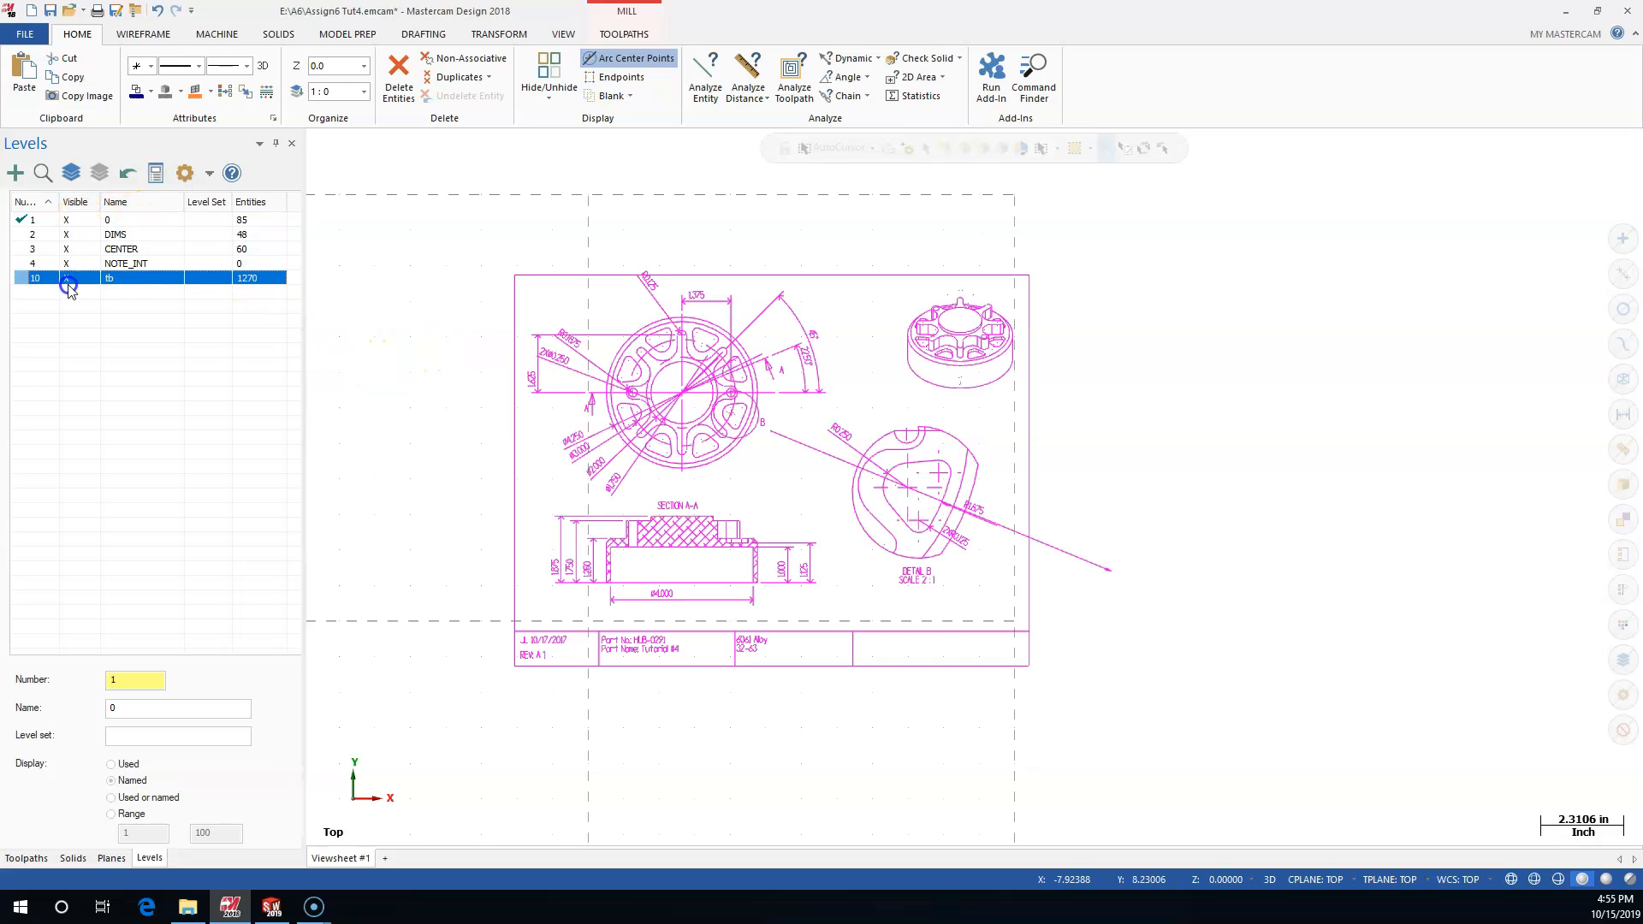
Move the entire drawing to the origin, using the center of the circular plan view as the point to translate from
scroll(576, 467, down, 2)
drag(505, 315, 1070, 693)
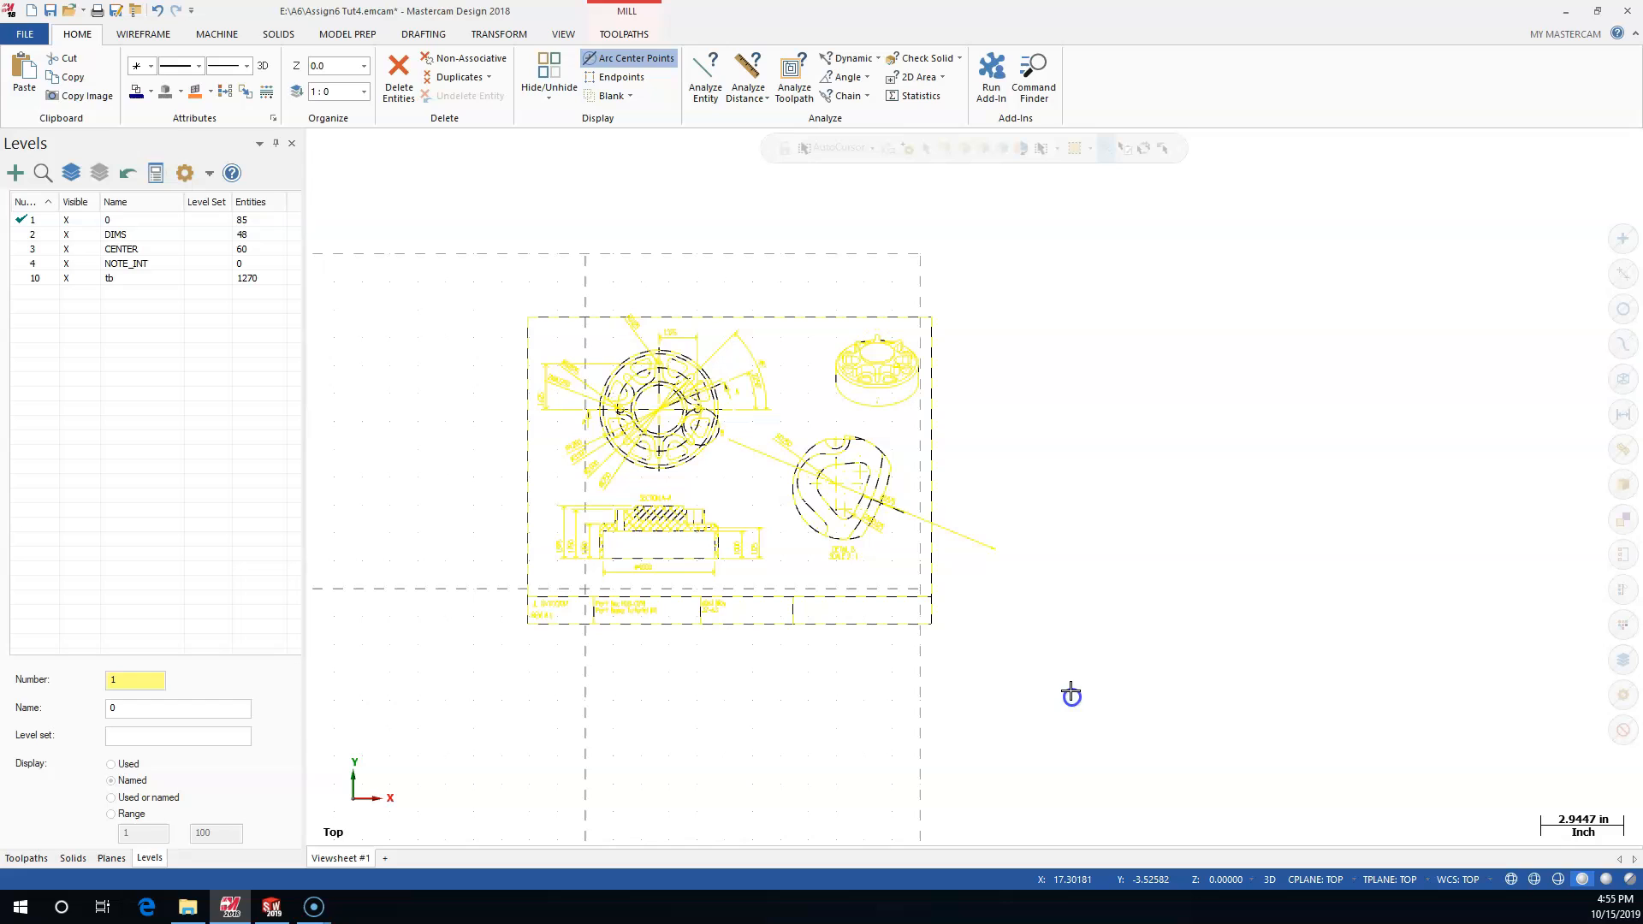
click(165, 38)
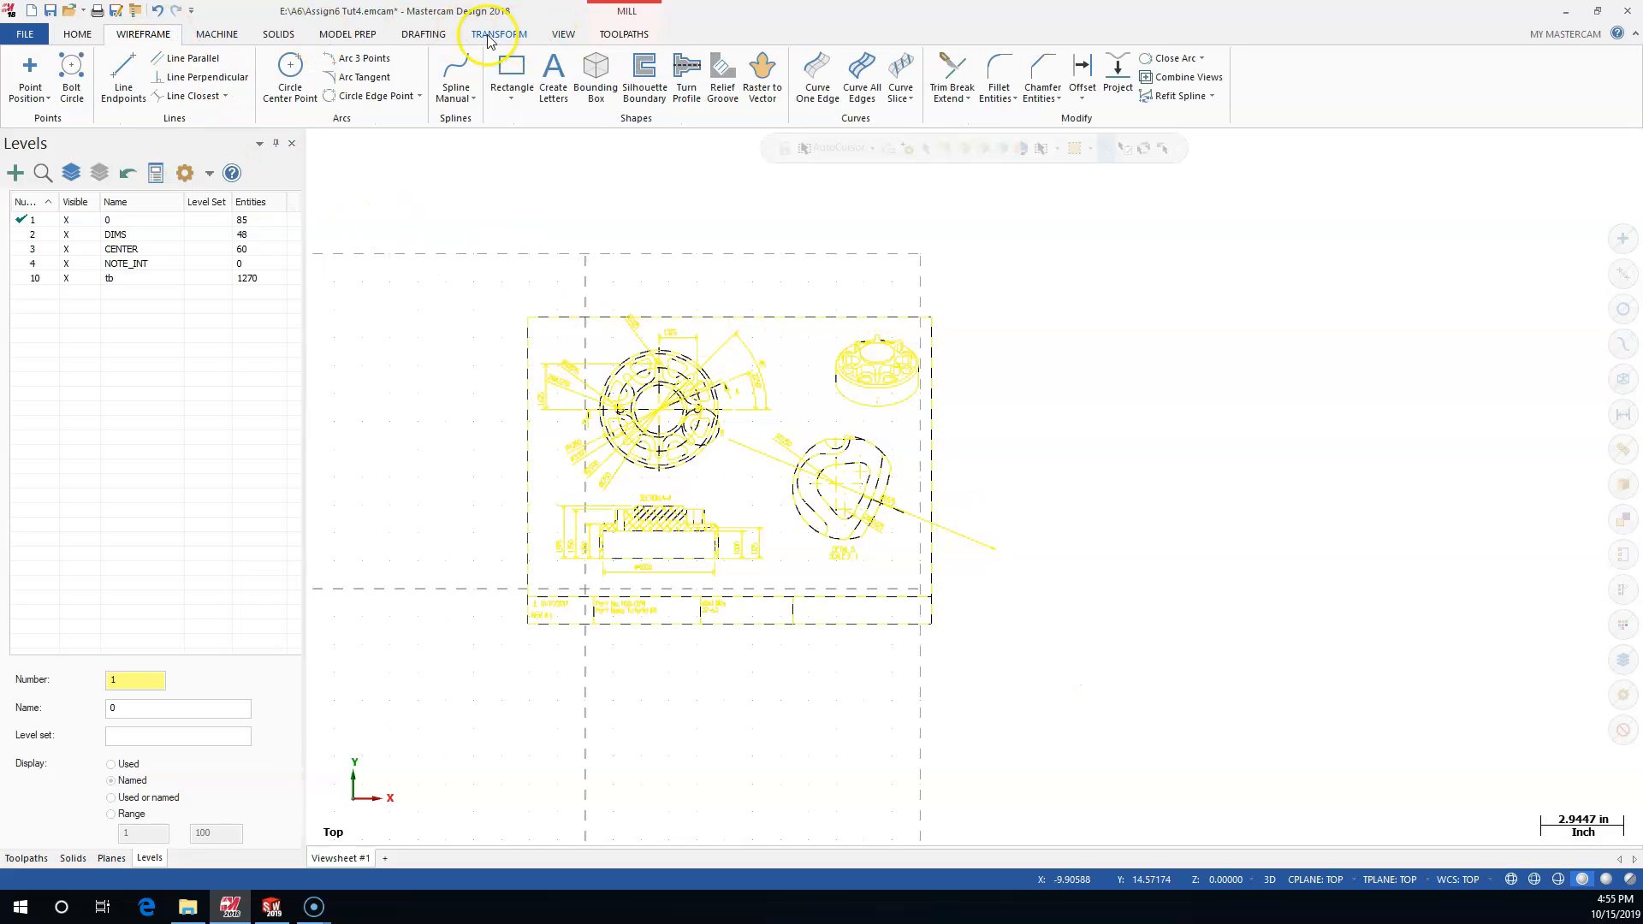
click(492, 34)
click(196, 89)
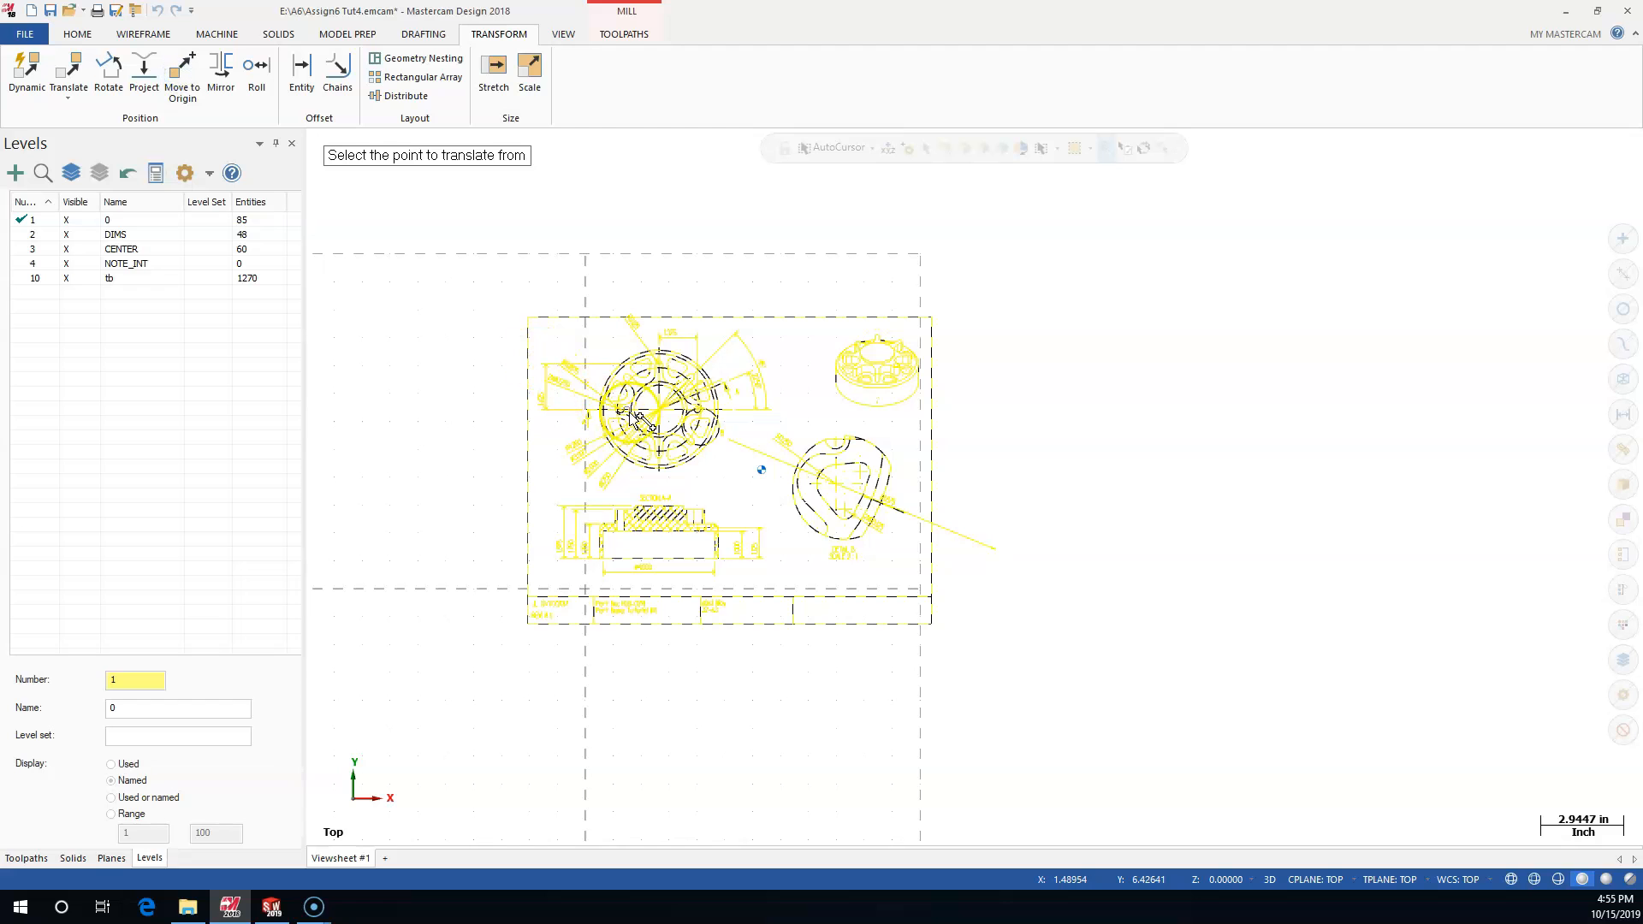
scroll(669, 420, up, 4)
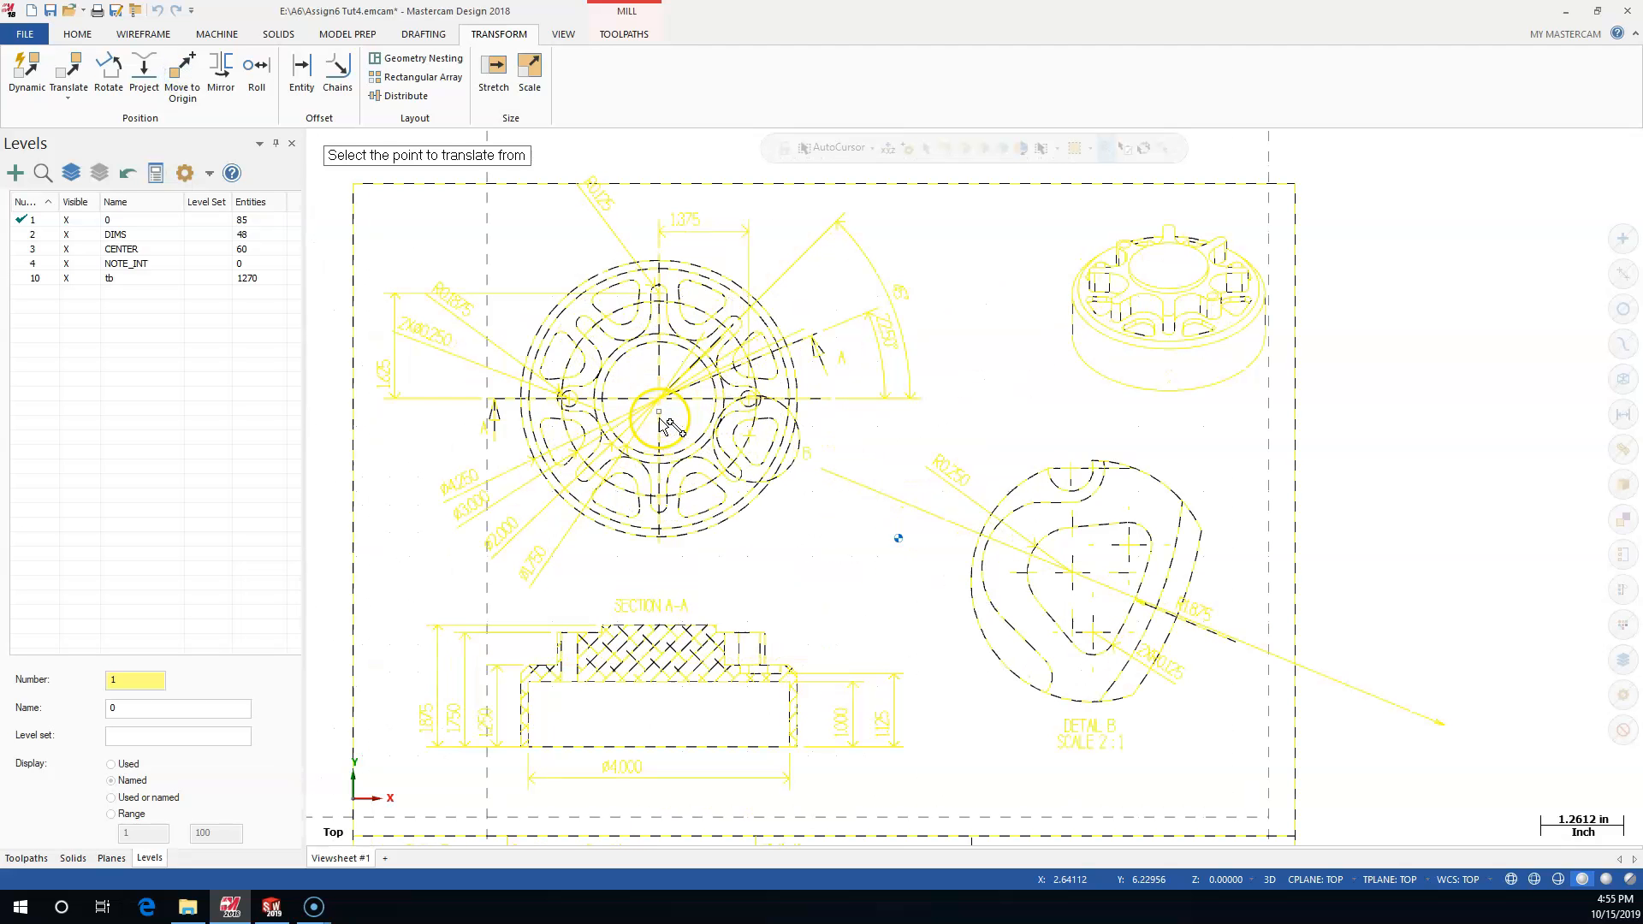
scroll(670, 404, up, 6)
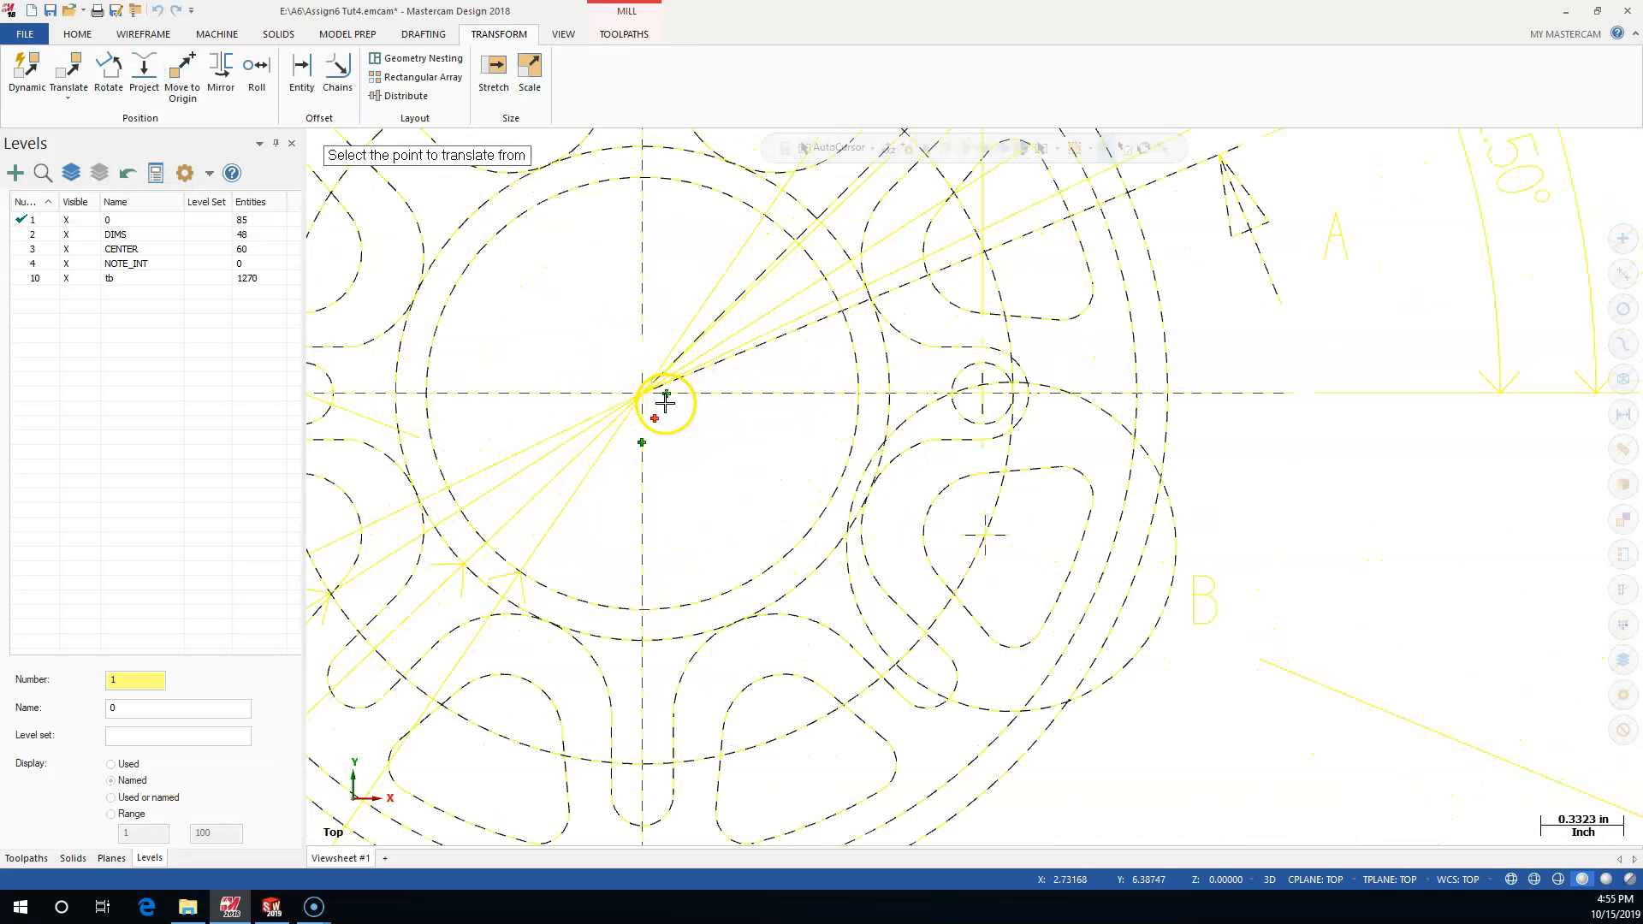
click(644, 397)
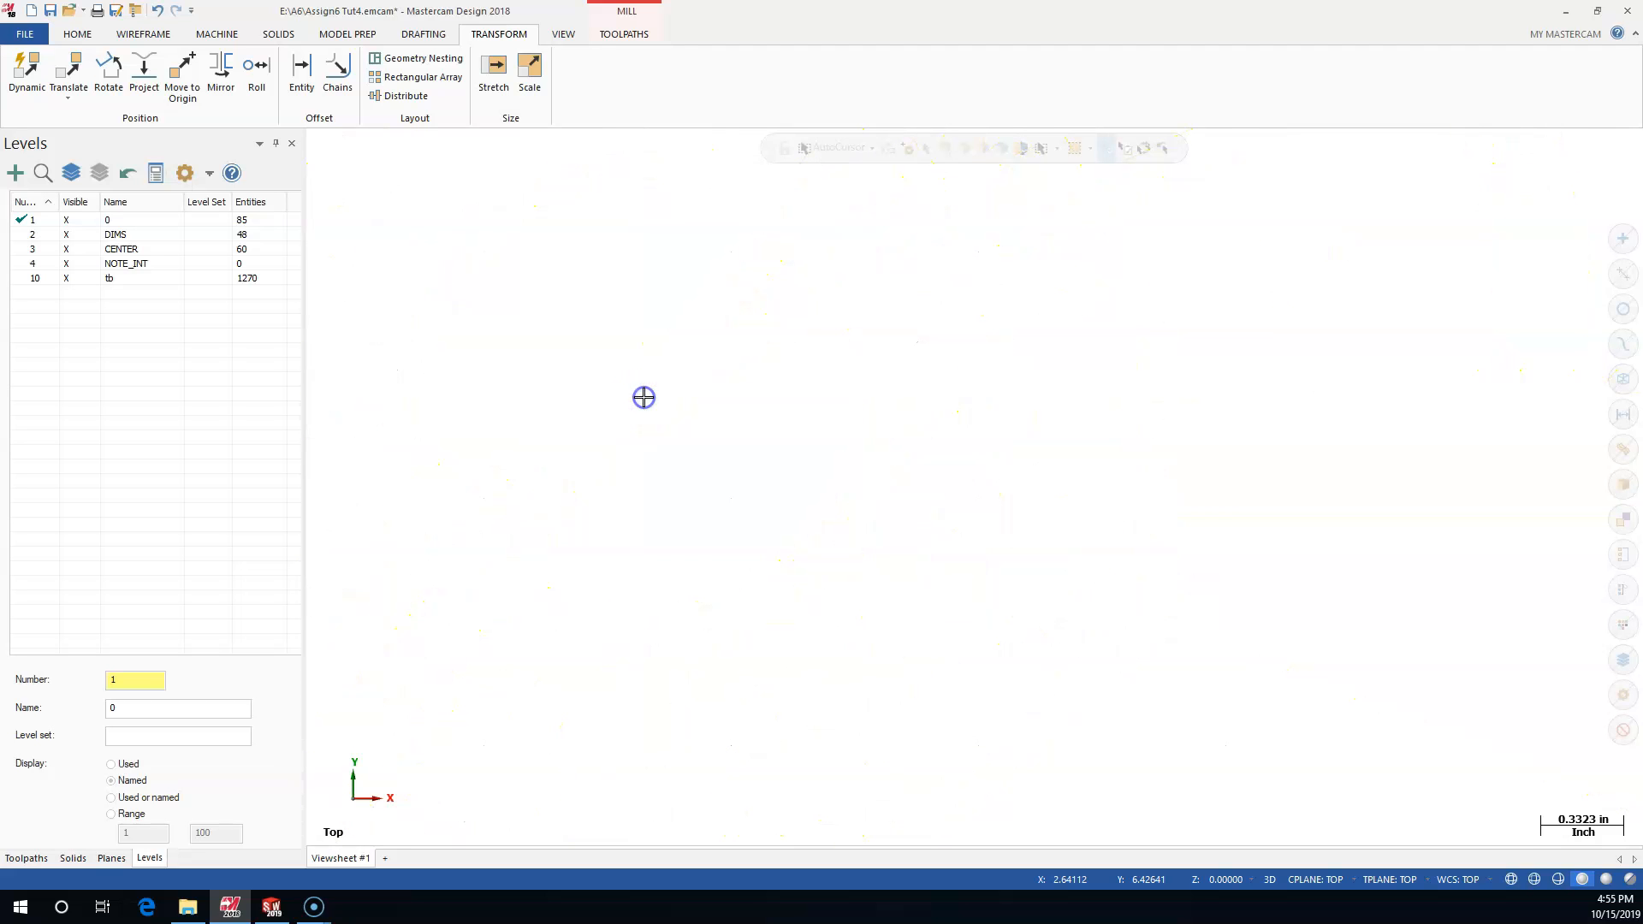
scroll(766, 504, down, 7)
scroll(745, 576, down, 5)
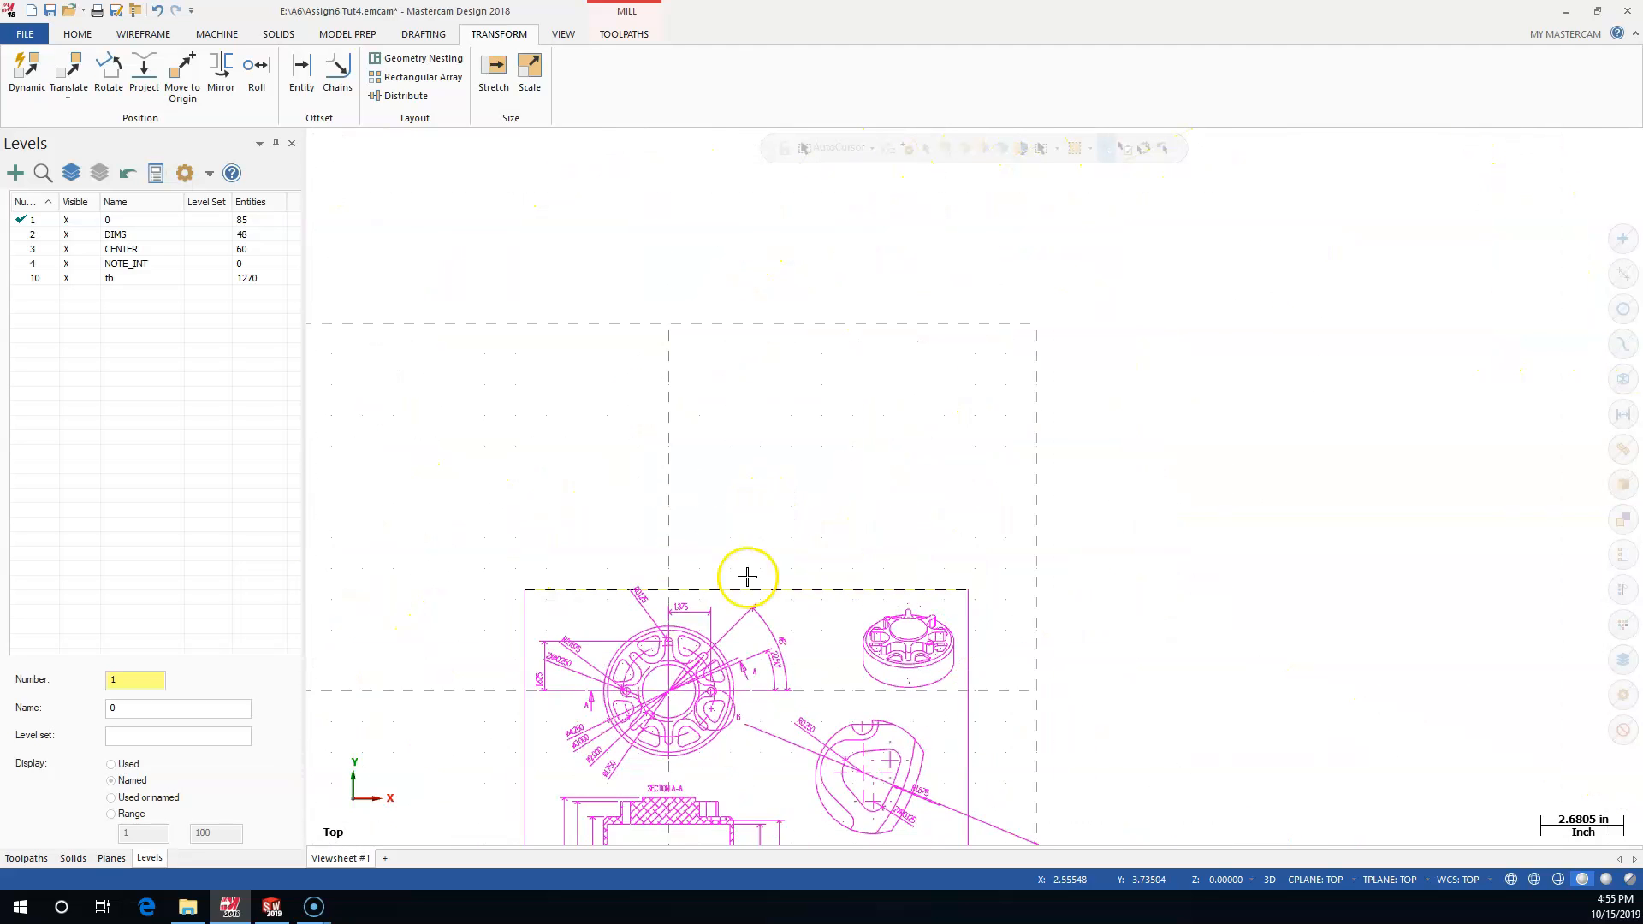
scroll(789, 776, up, 2)
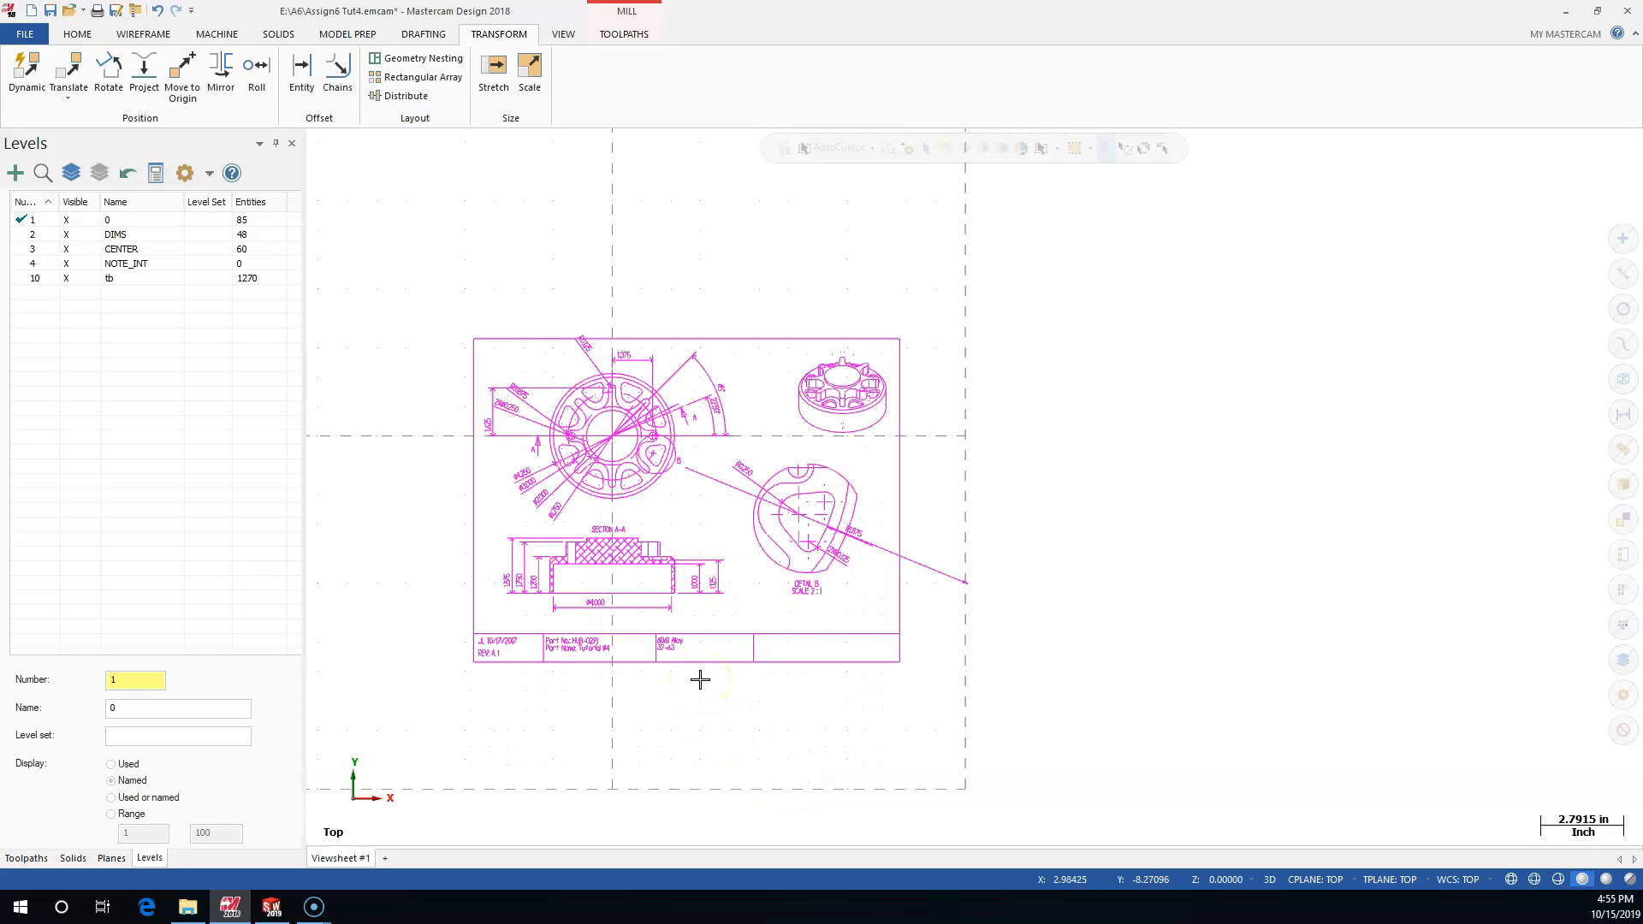
Hide the DIMS, CENTER, NOTE_INT and tb levels so that only the plan view on level 1 is displayed
click(78, 234)
click(76, 249)
click(75, 263)
click(75, 278)
click(331, 380)
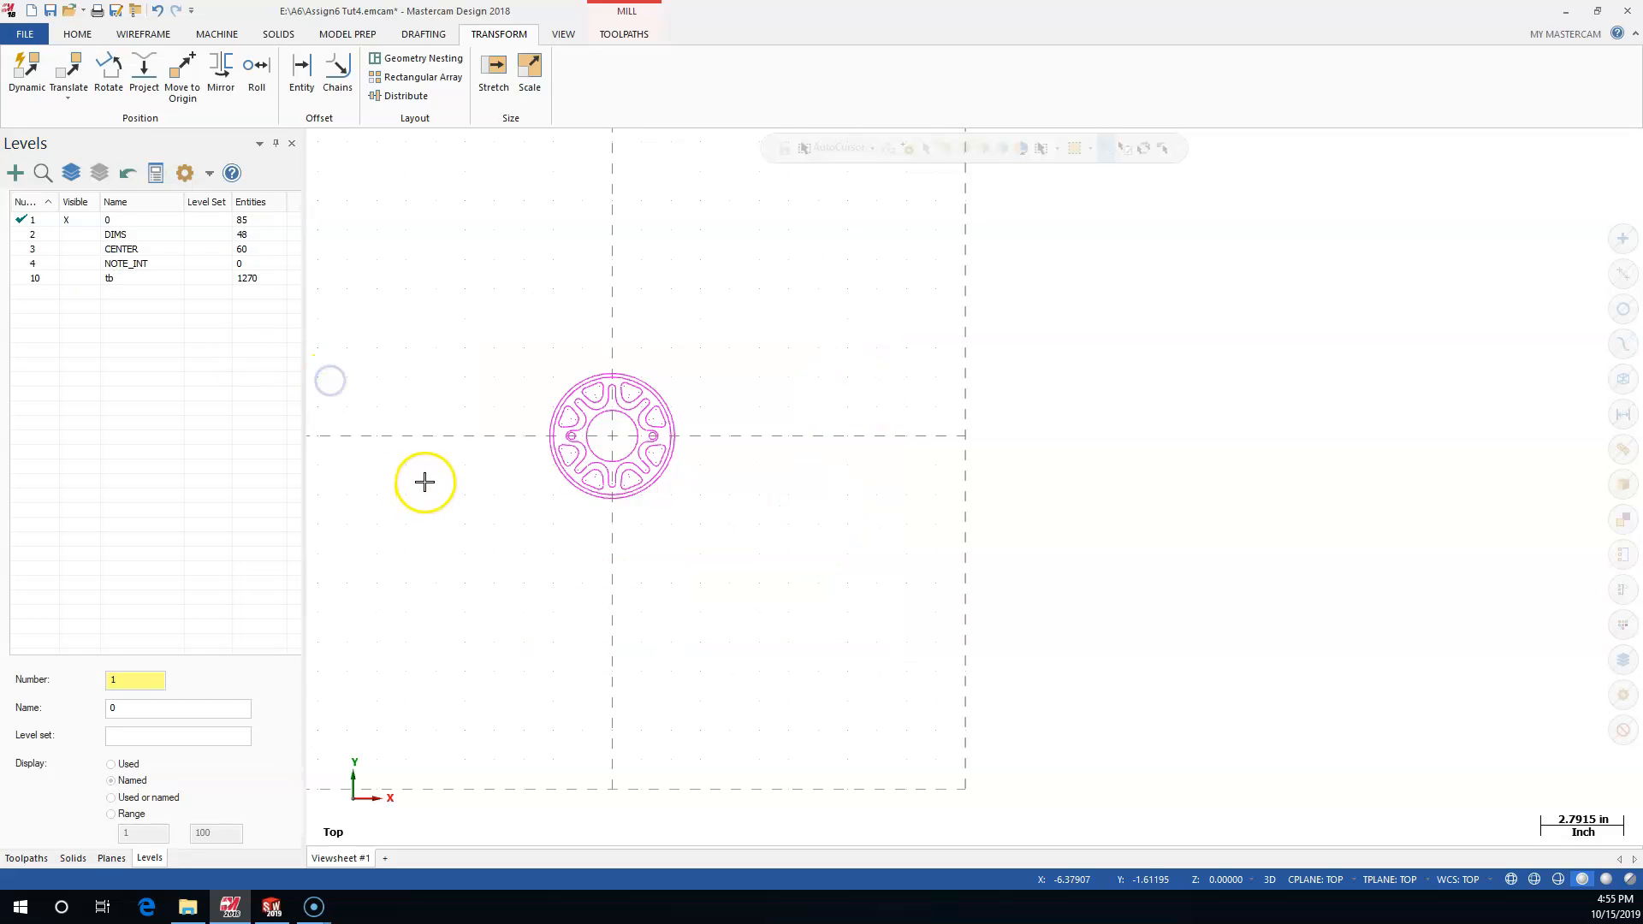
scroll(424, 481, up, 4)
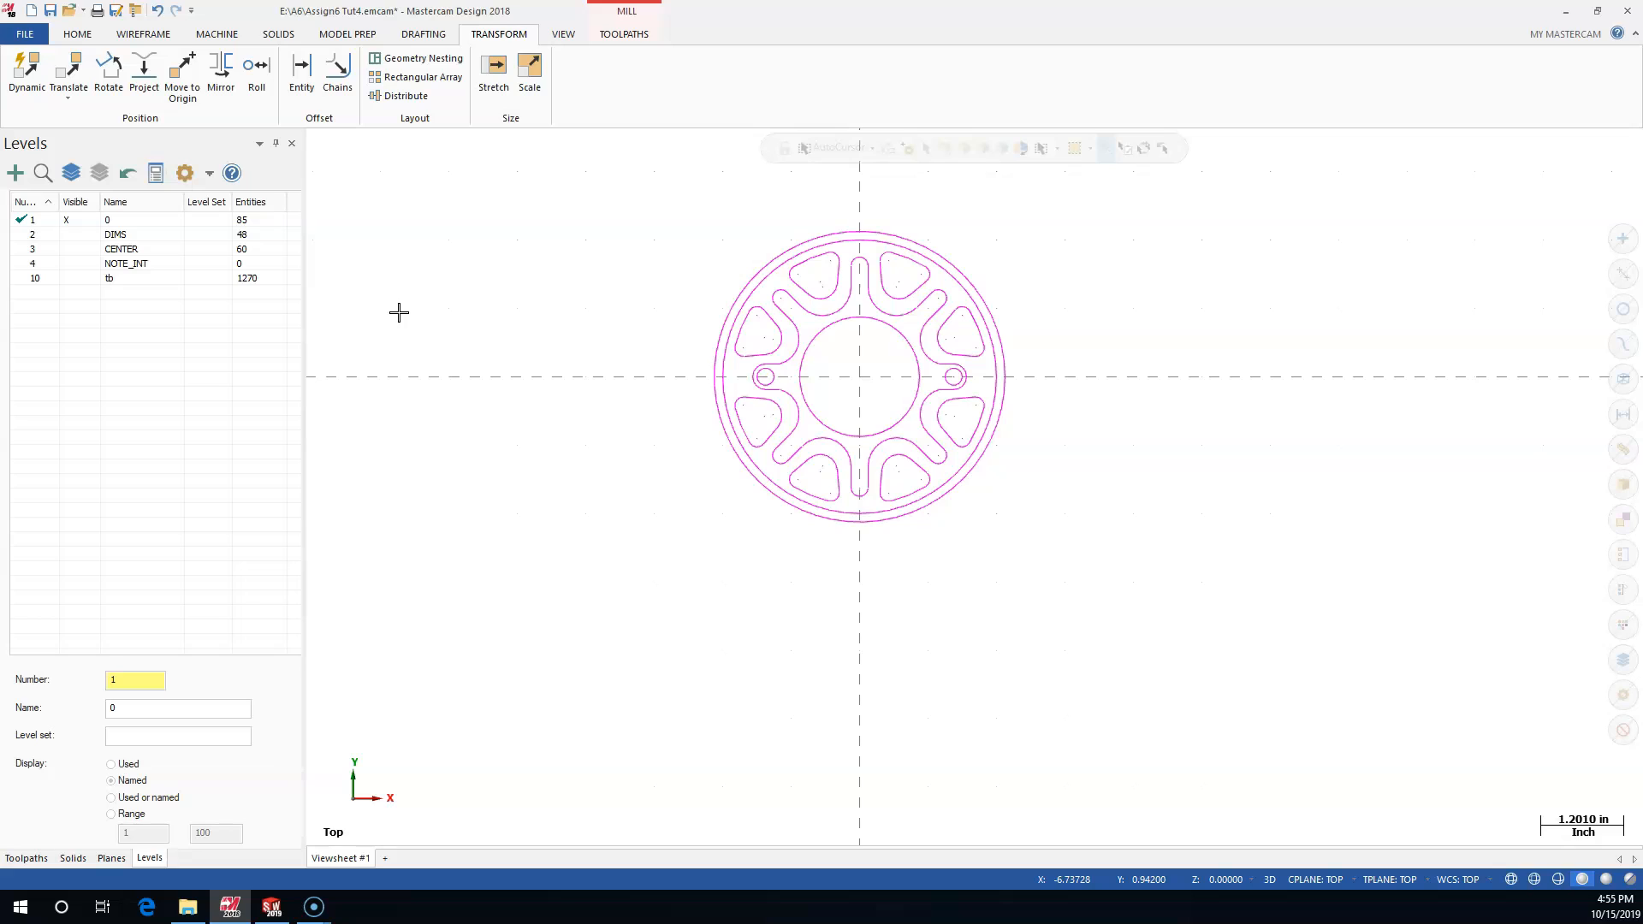
Show level 10 (tb) and create level 11 with the name f as the active level
click(67, 278)
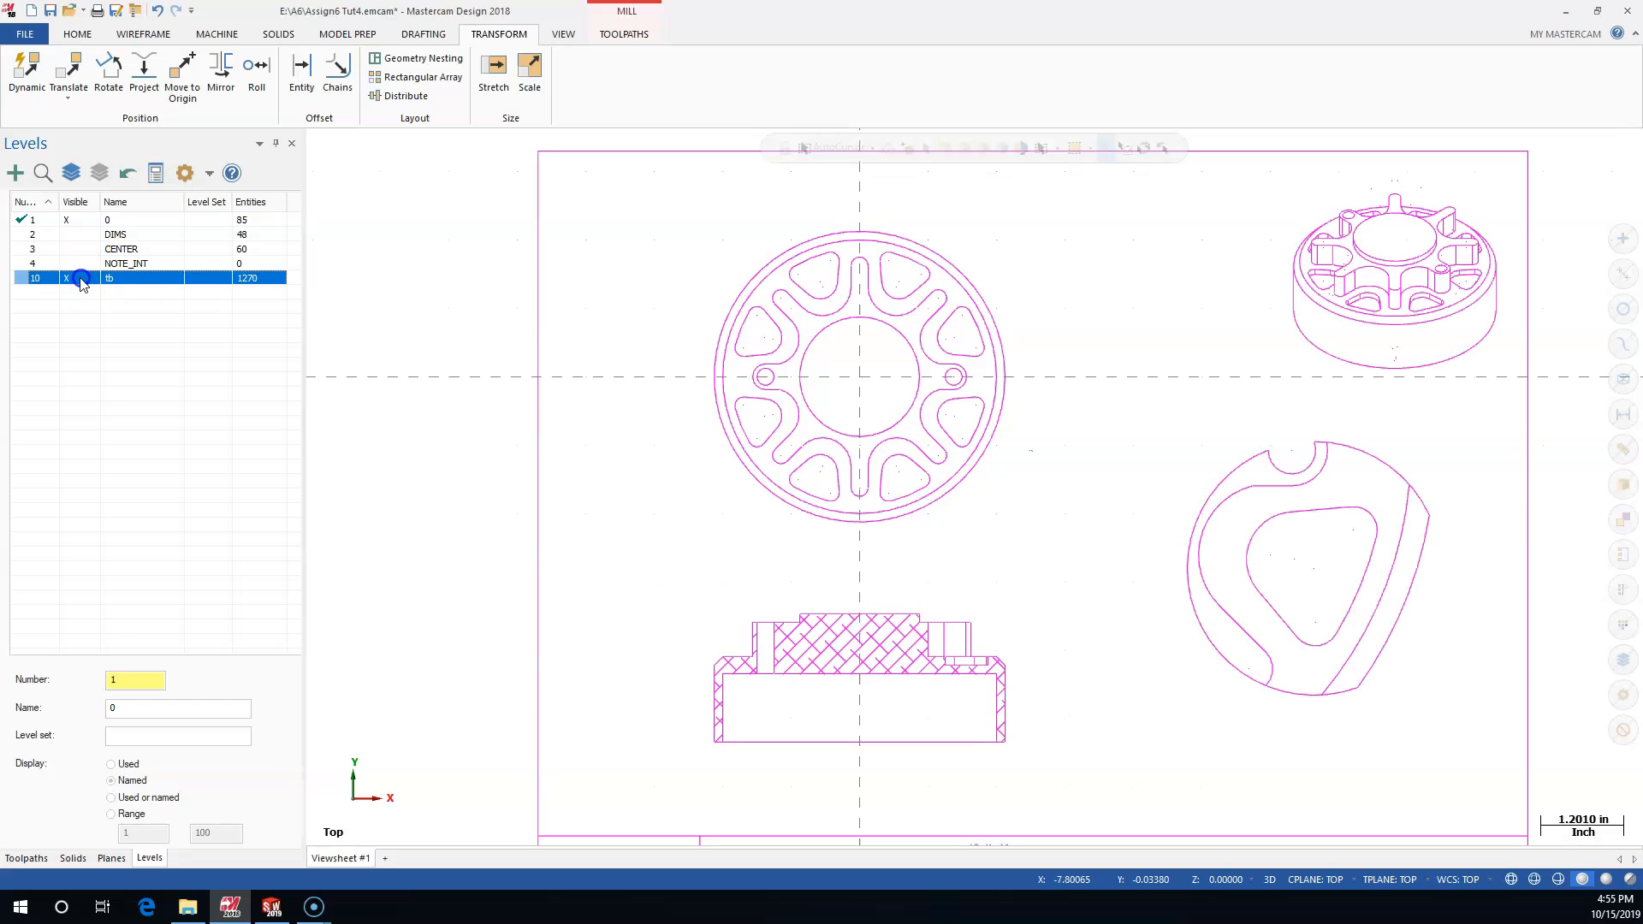
mouse_move(508, 396)
middle_down()
mouse_move(551, 454)
mouse_move(568, 348)
mouse_move(503, 290)
mouse_move(462, 331)
mouse_move(469, 360)
middle_up()
scroll(631, 487, down, 3)
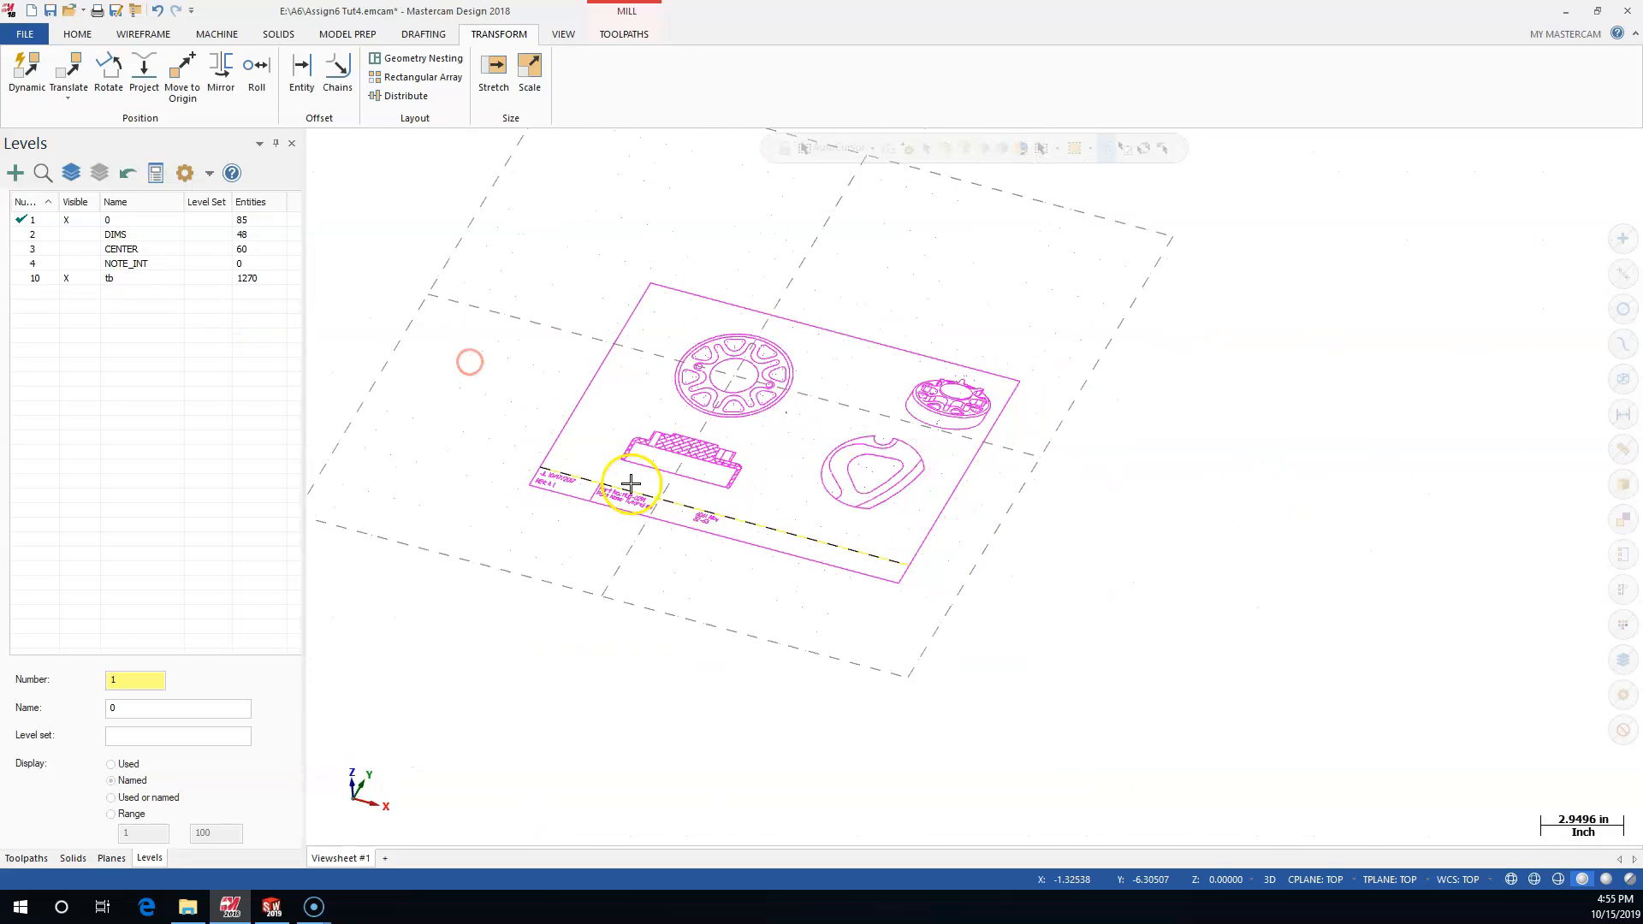
scroll(636, 469, up, 5)
scroll(636, 470, up, 1)
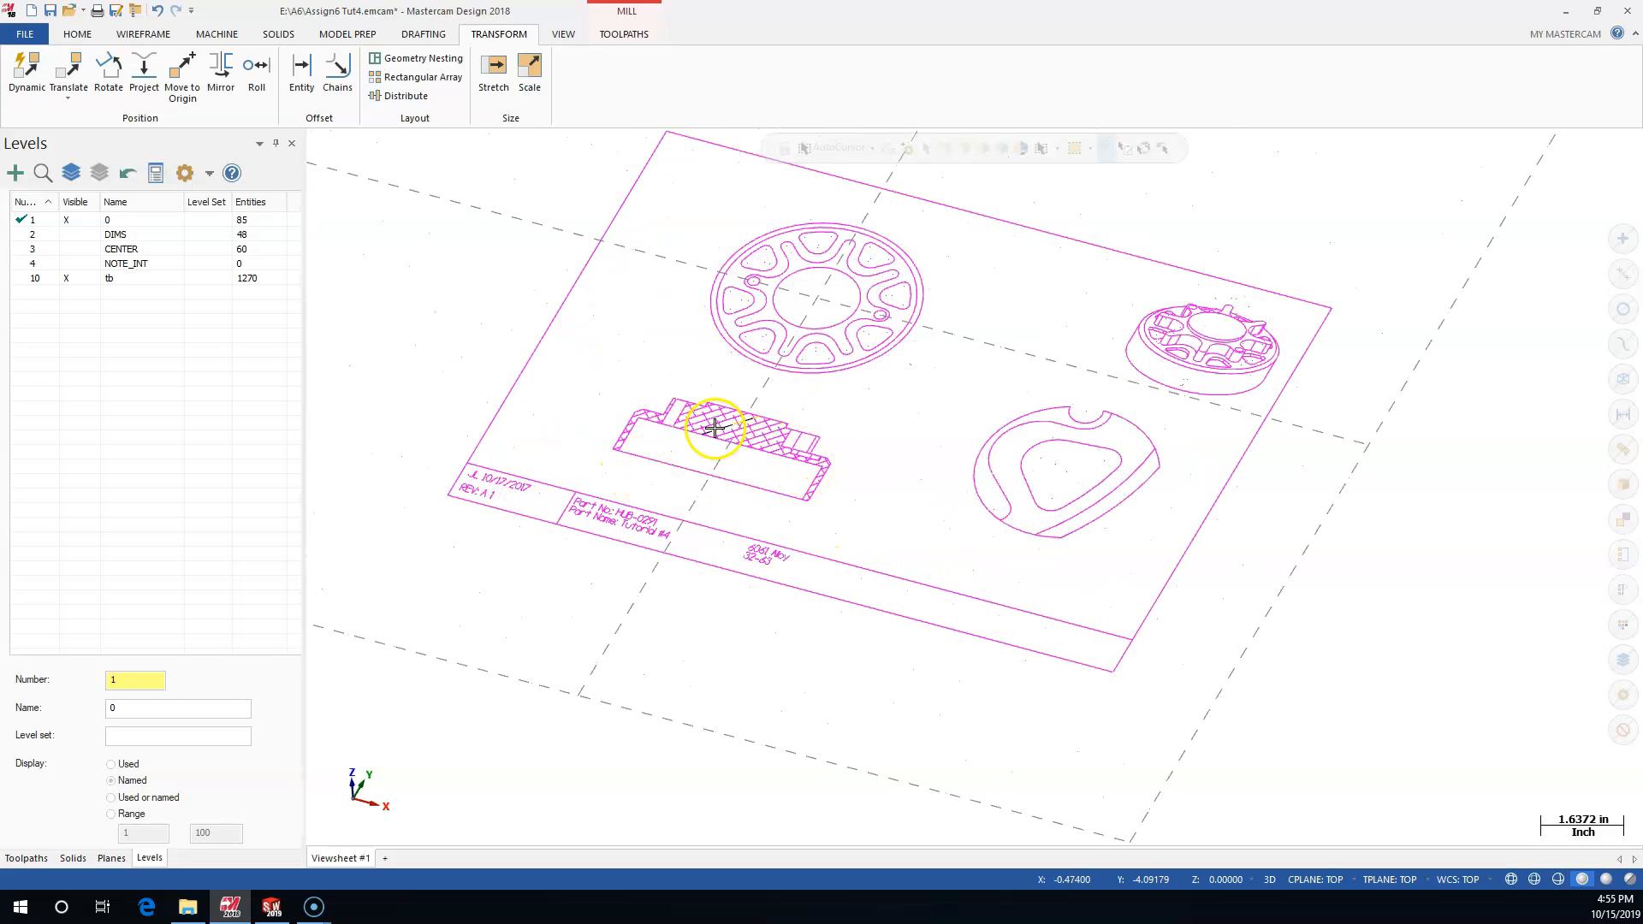
click(142, 674)
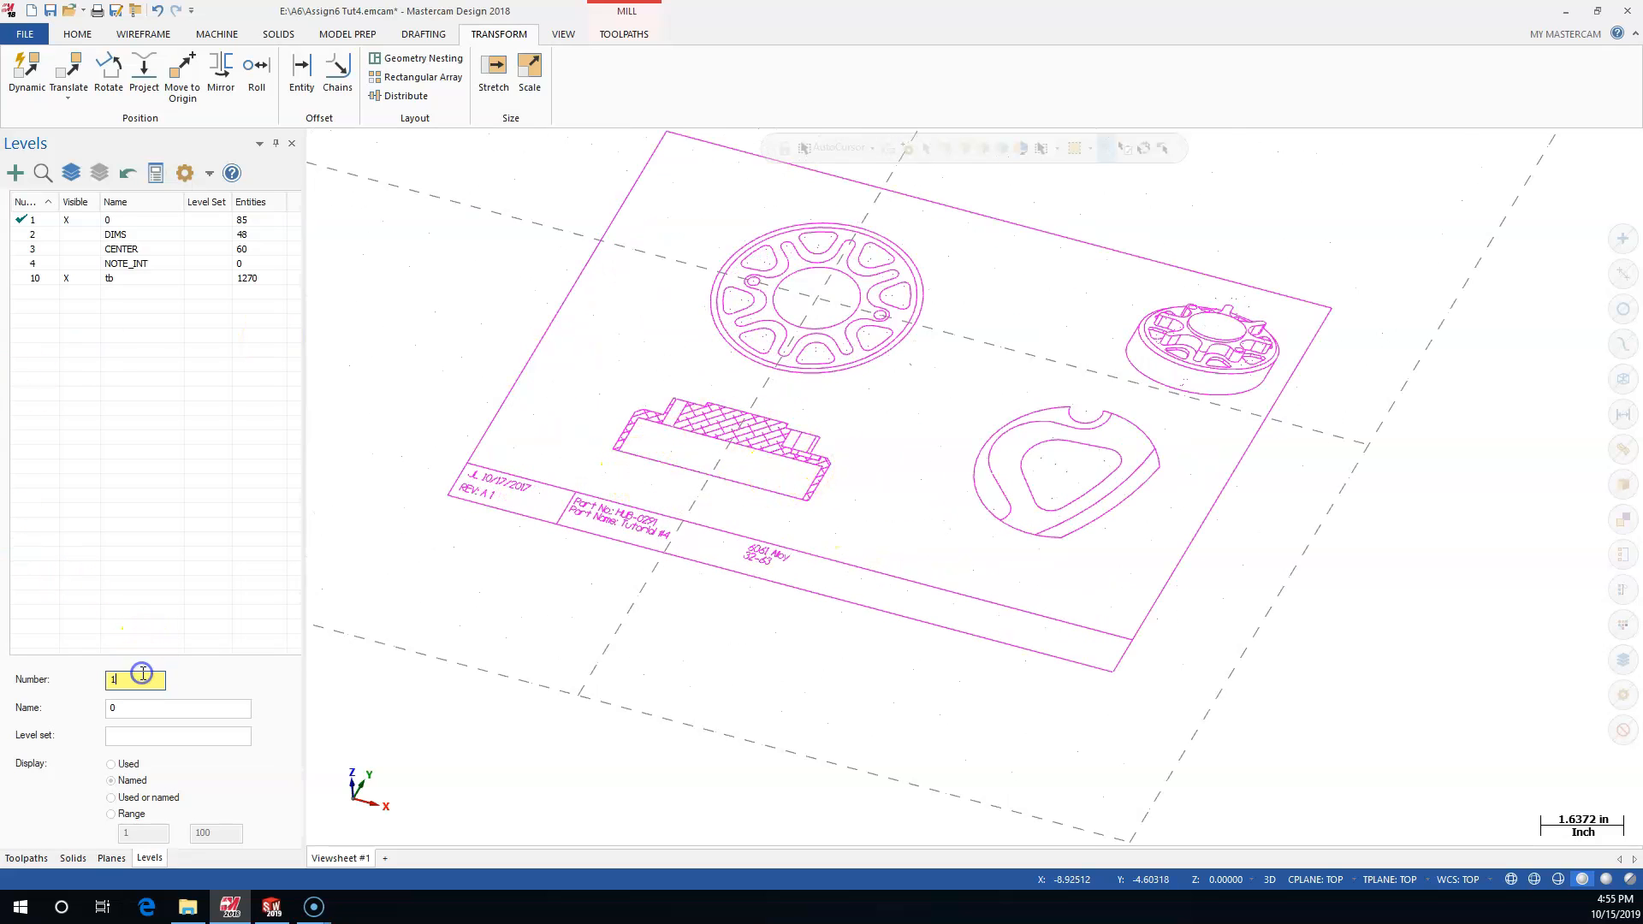
click(152, 709)
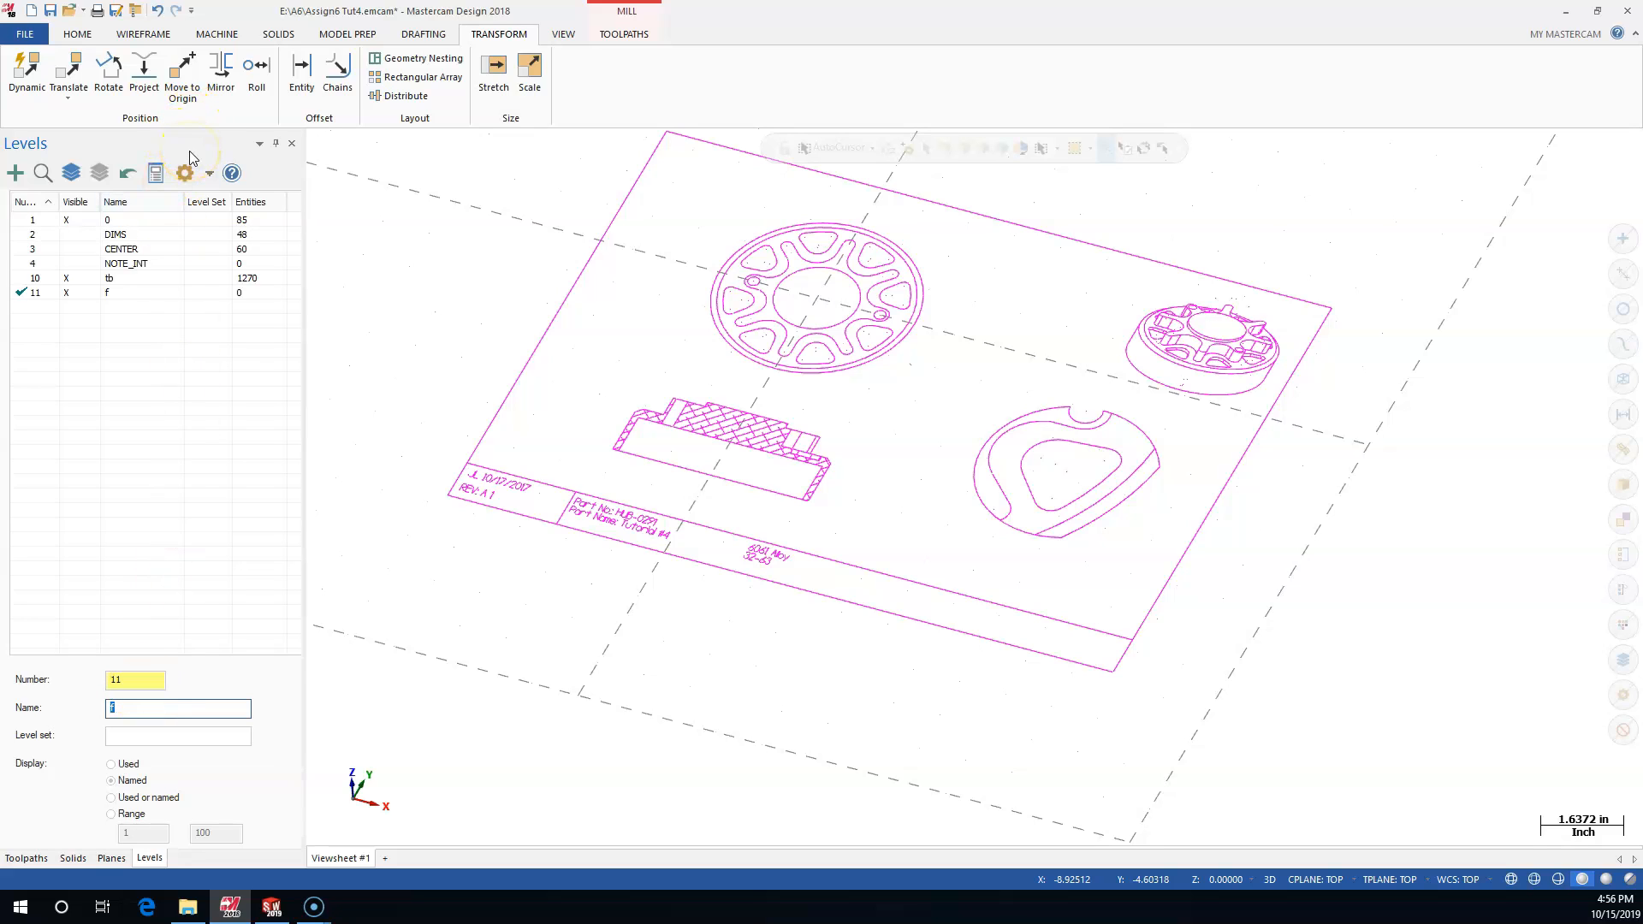
Move all geometry of the hatched section view to level 11 (f) and hide level 10 (tb)
mouse_move(802, 430)
mouse_down()
mouse_move(594, 488)
mouse_move(644, 500)
mouse_move(602, 481)
mouse_up()
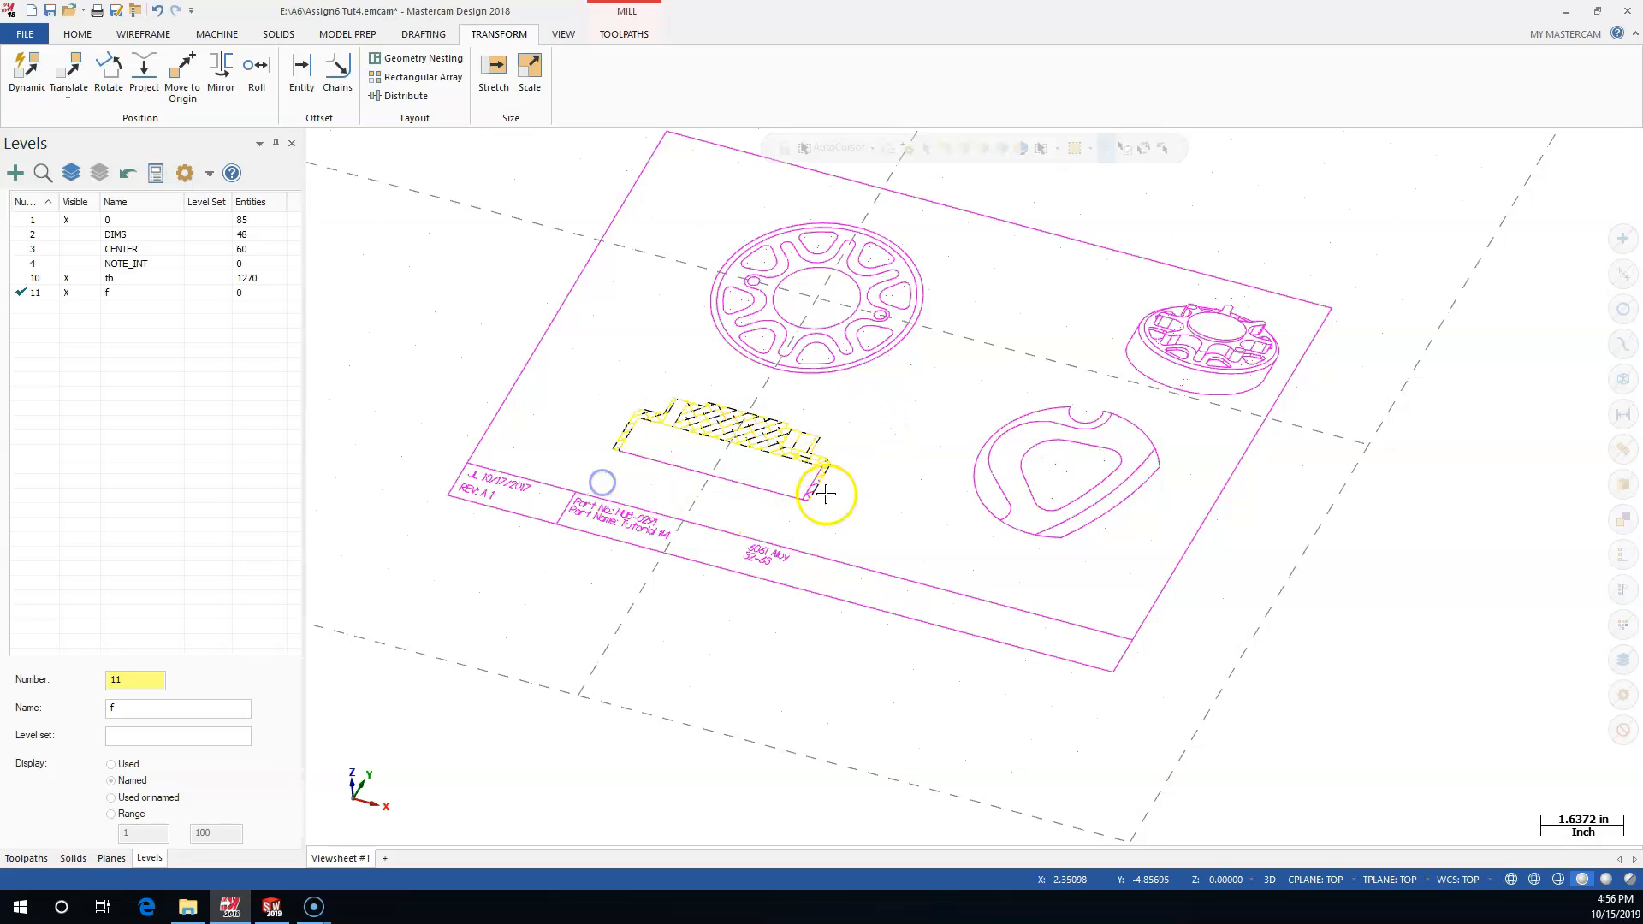
mouse_move(889, 430)
mouse_down()
mouse_move(598, 492)
mouse_move(623, 488)
mouse_up()
drag(856, 448, 774, 510)
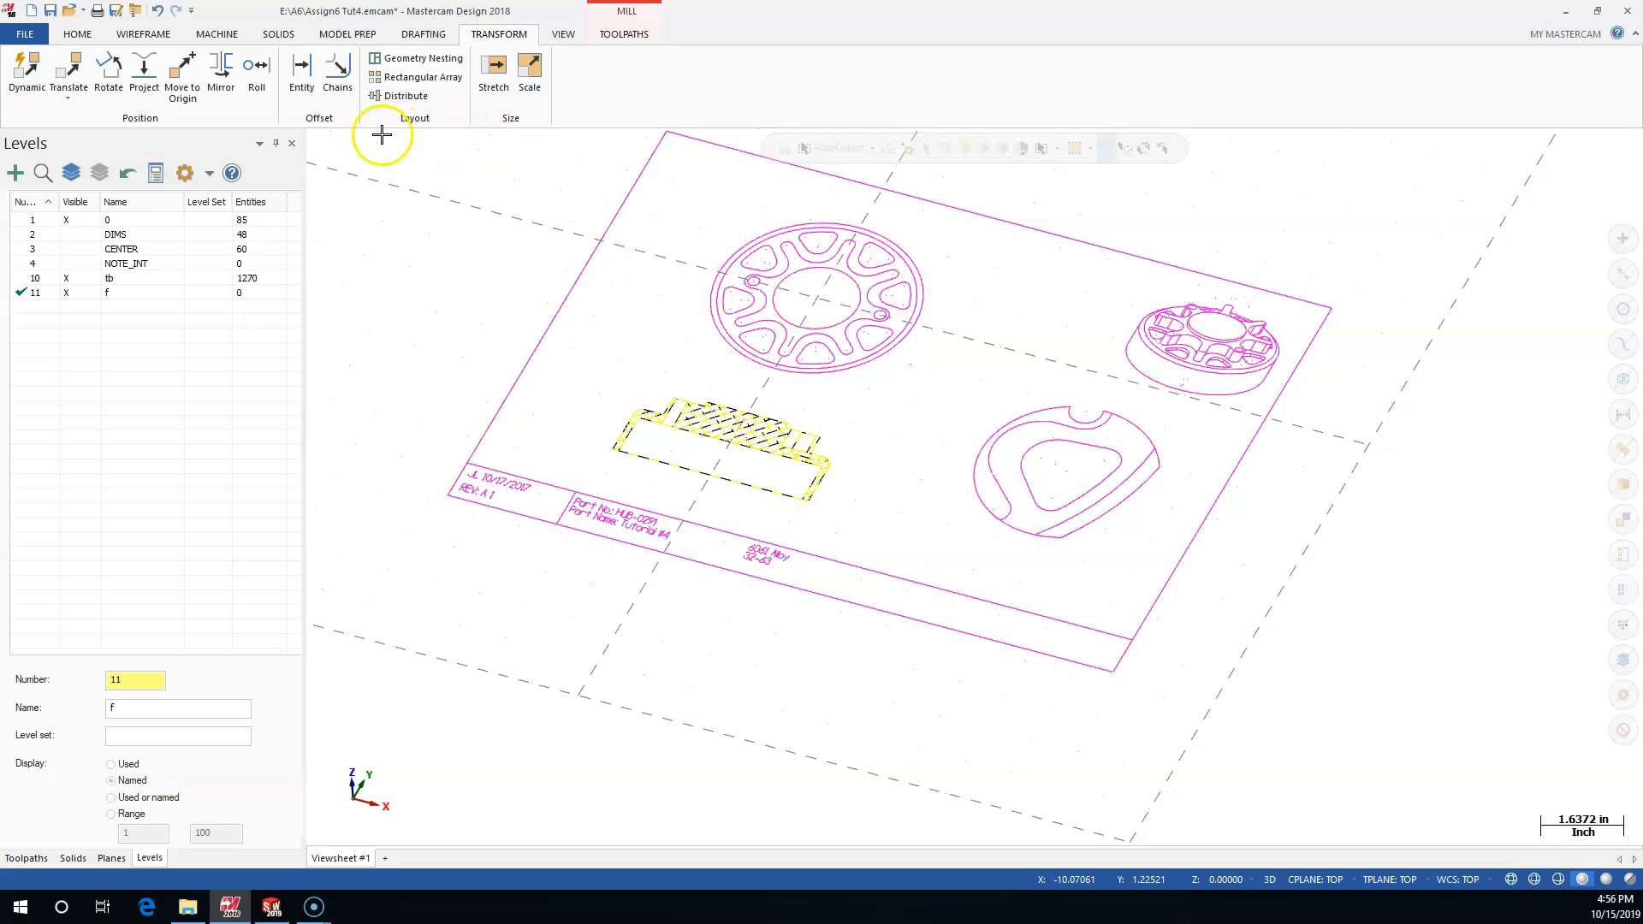
click(77, 34)
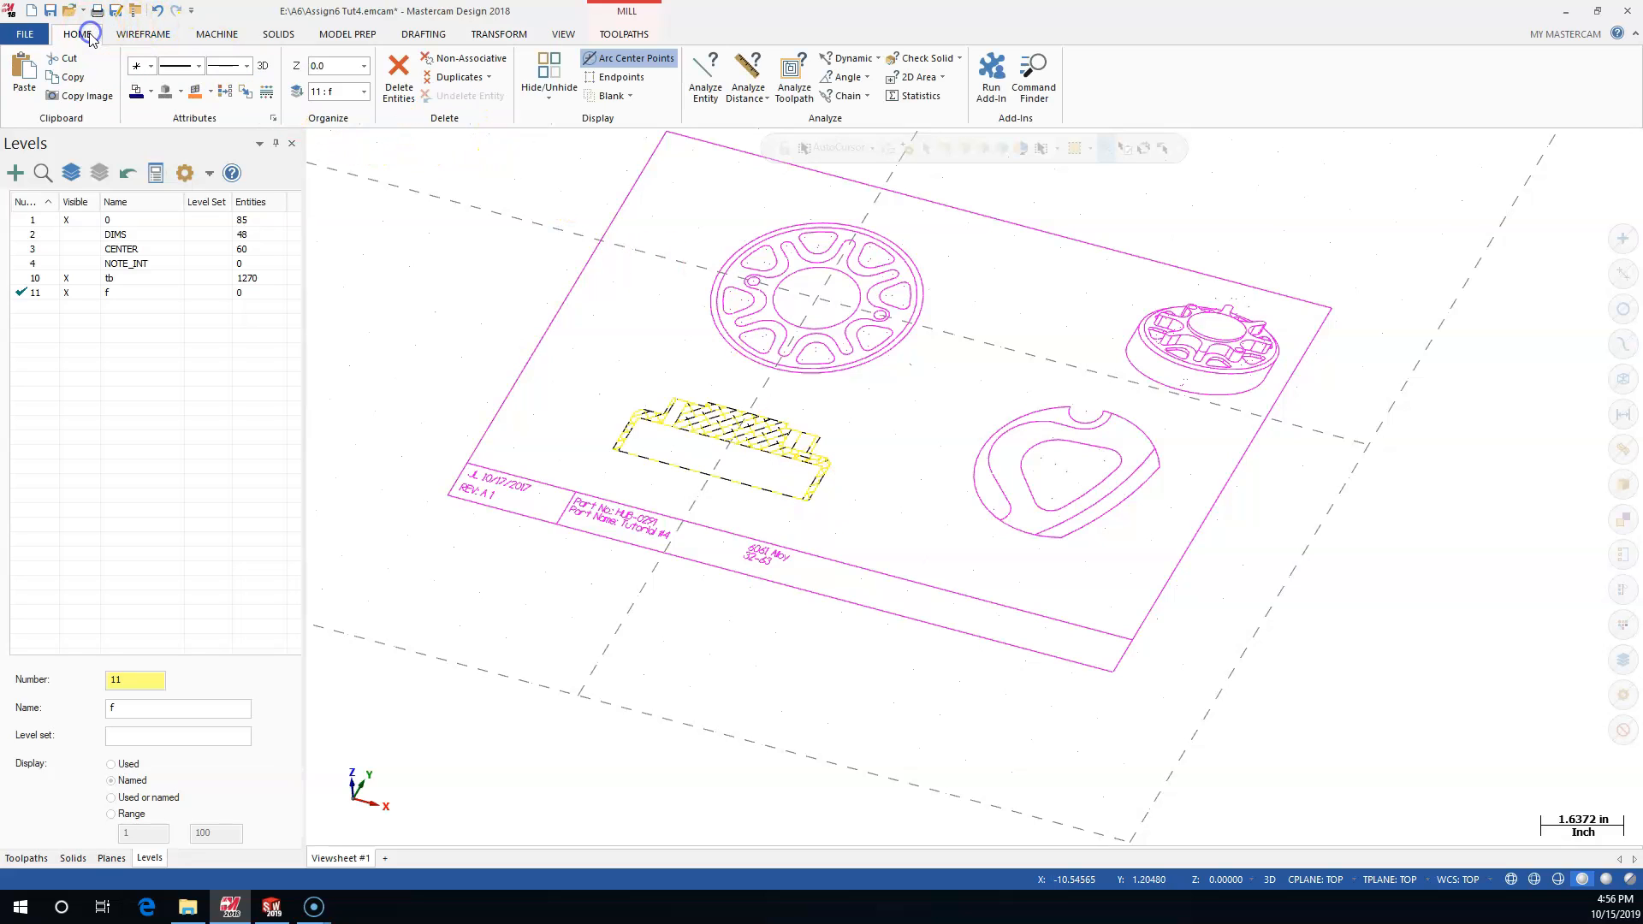
click(267, 95)
click(139, 358)
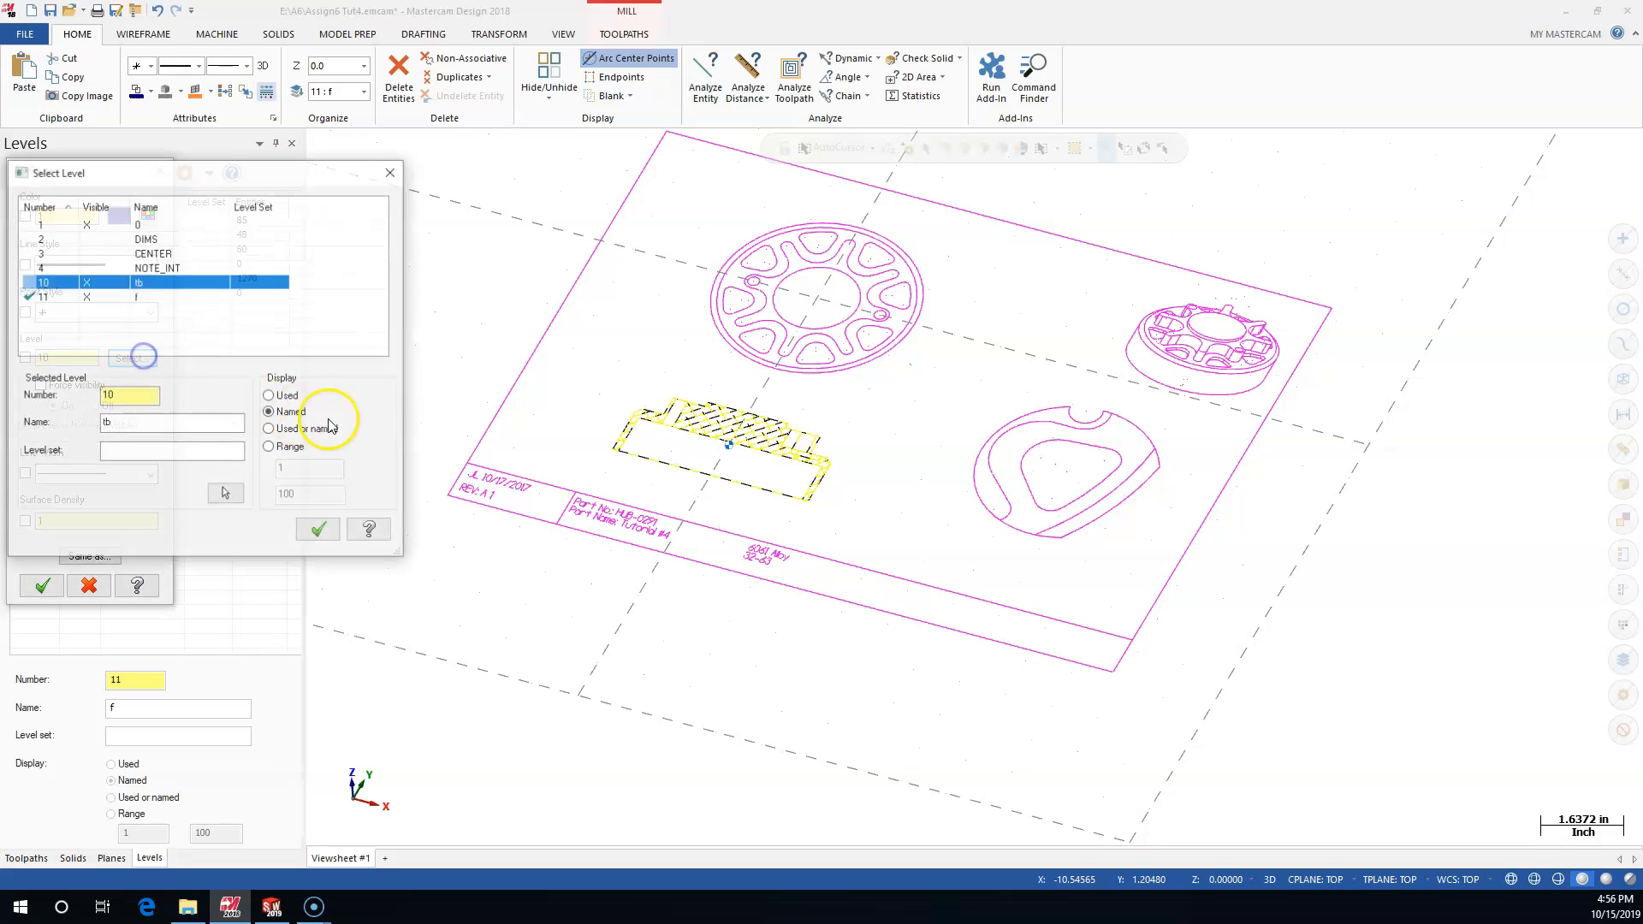
click(68, 298)
click(319, 531)
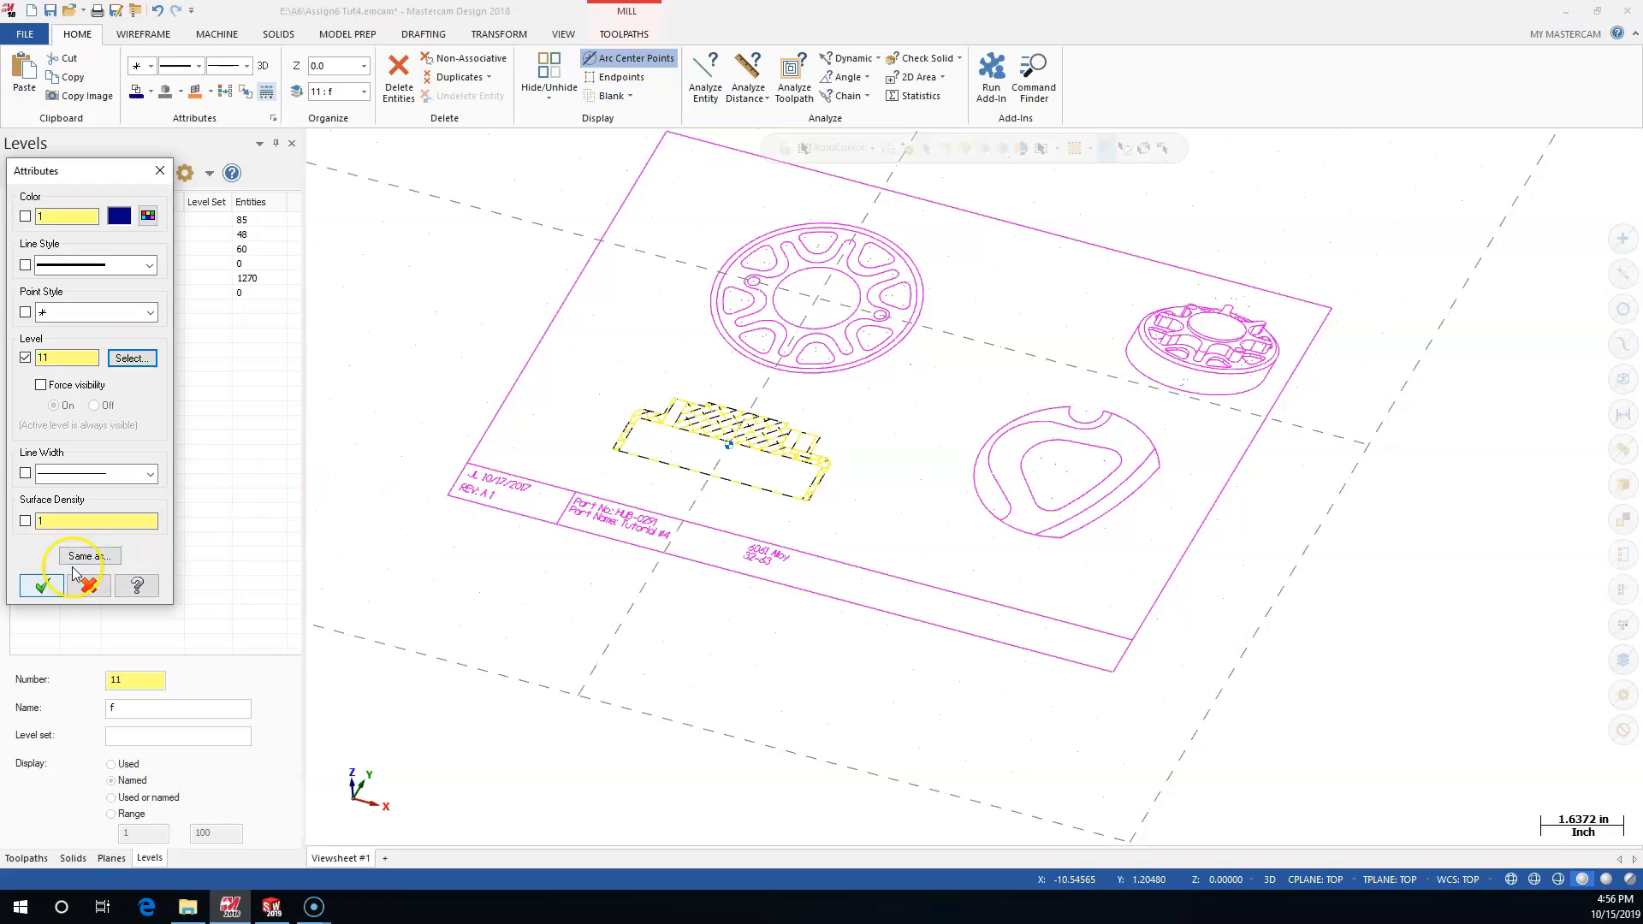
click(42, 585)
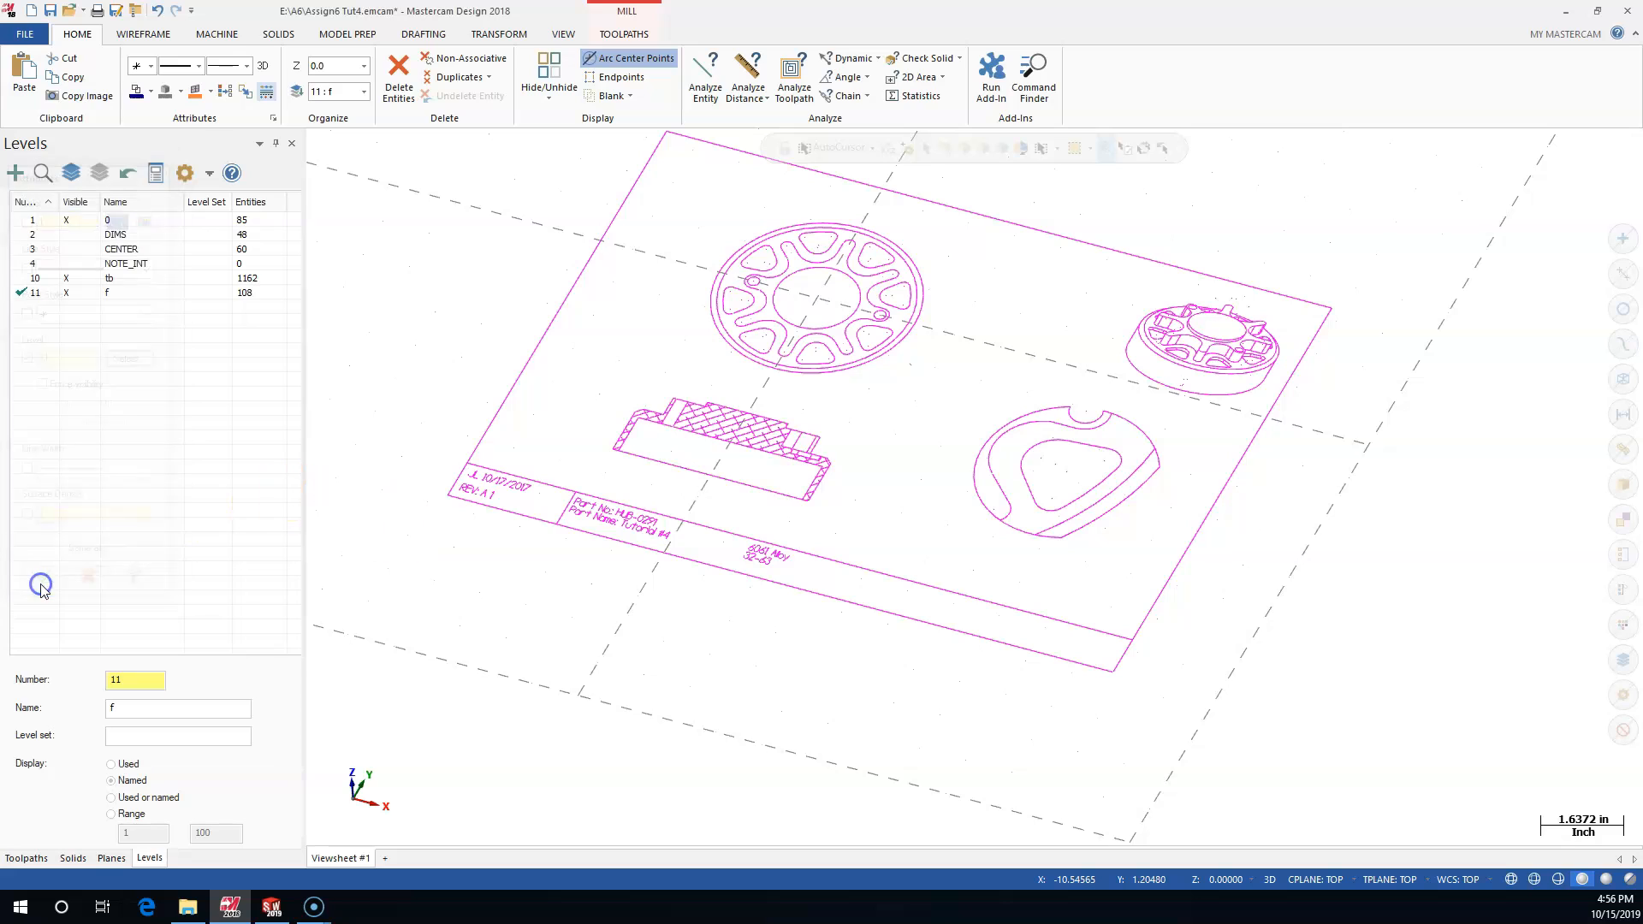
click(66, 278)
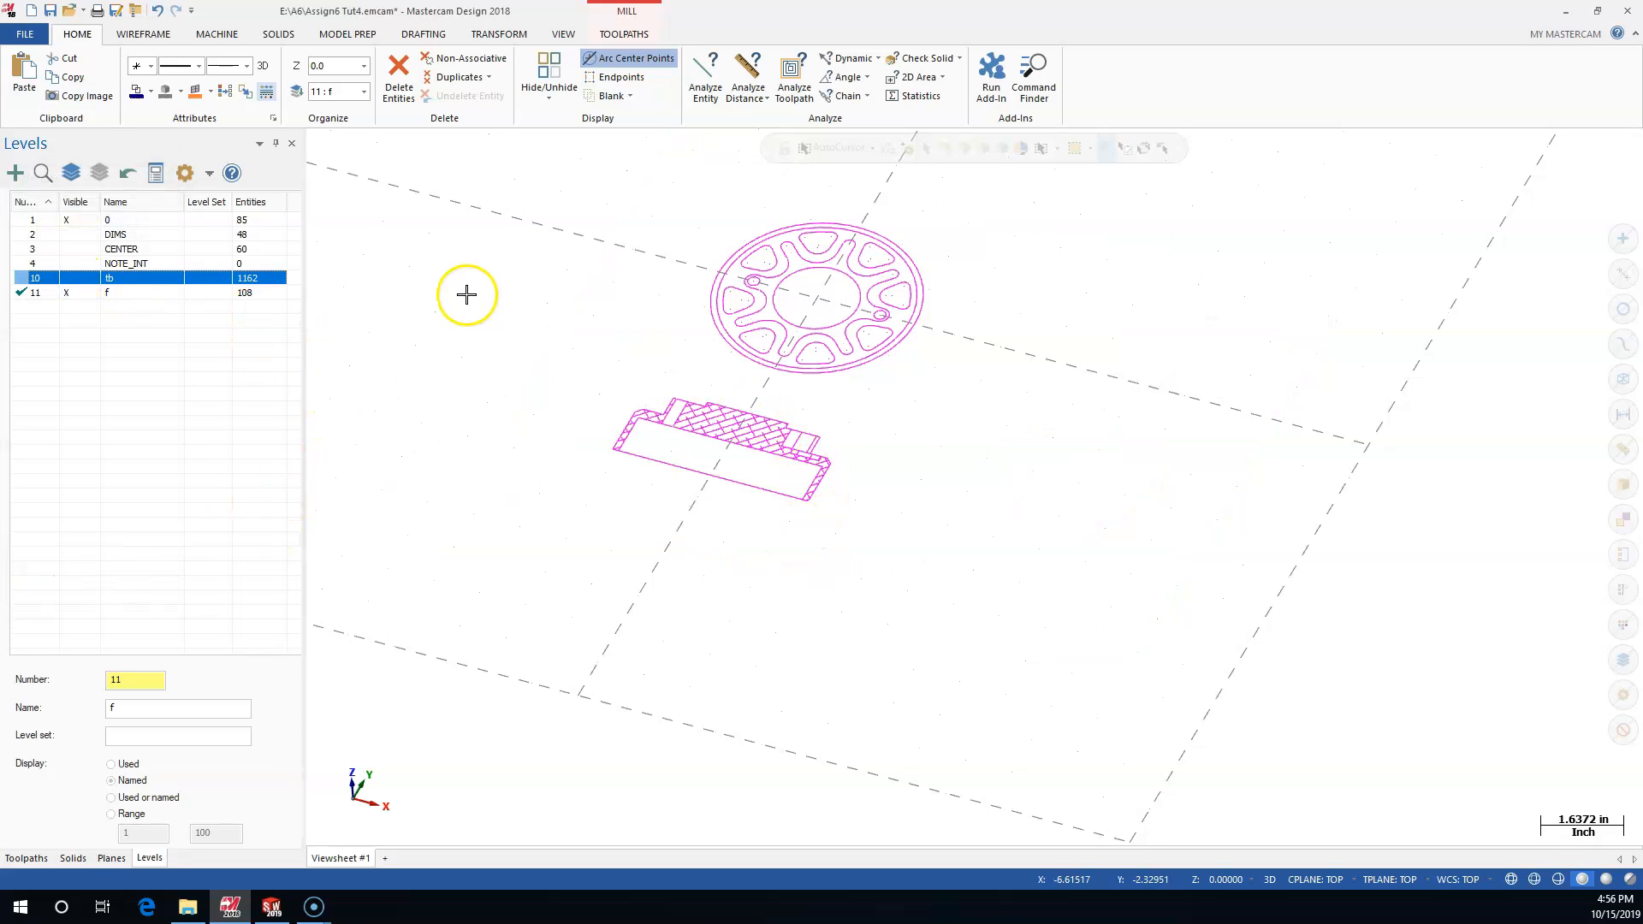
Try a 90° Rotate of the section view about the origin with the copy translated instead of rotated
click(148, 35)
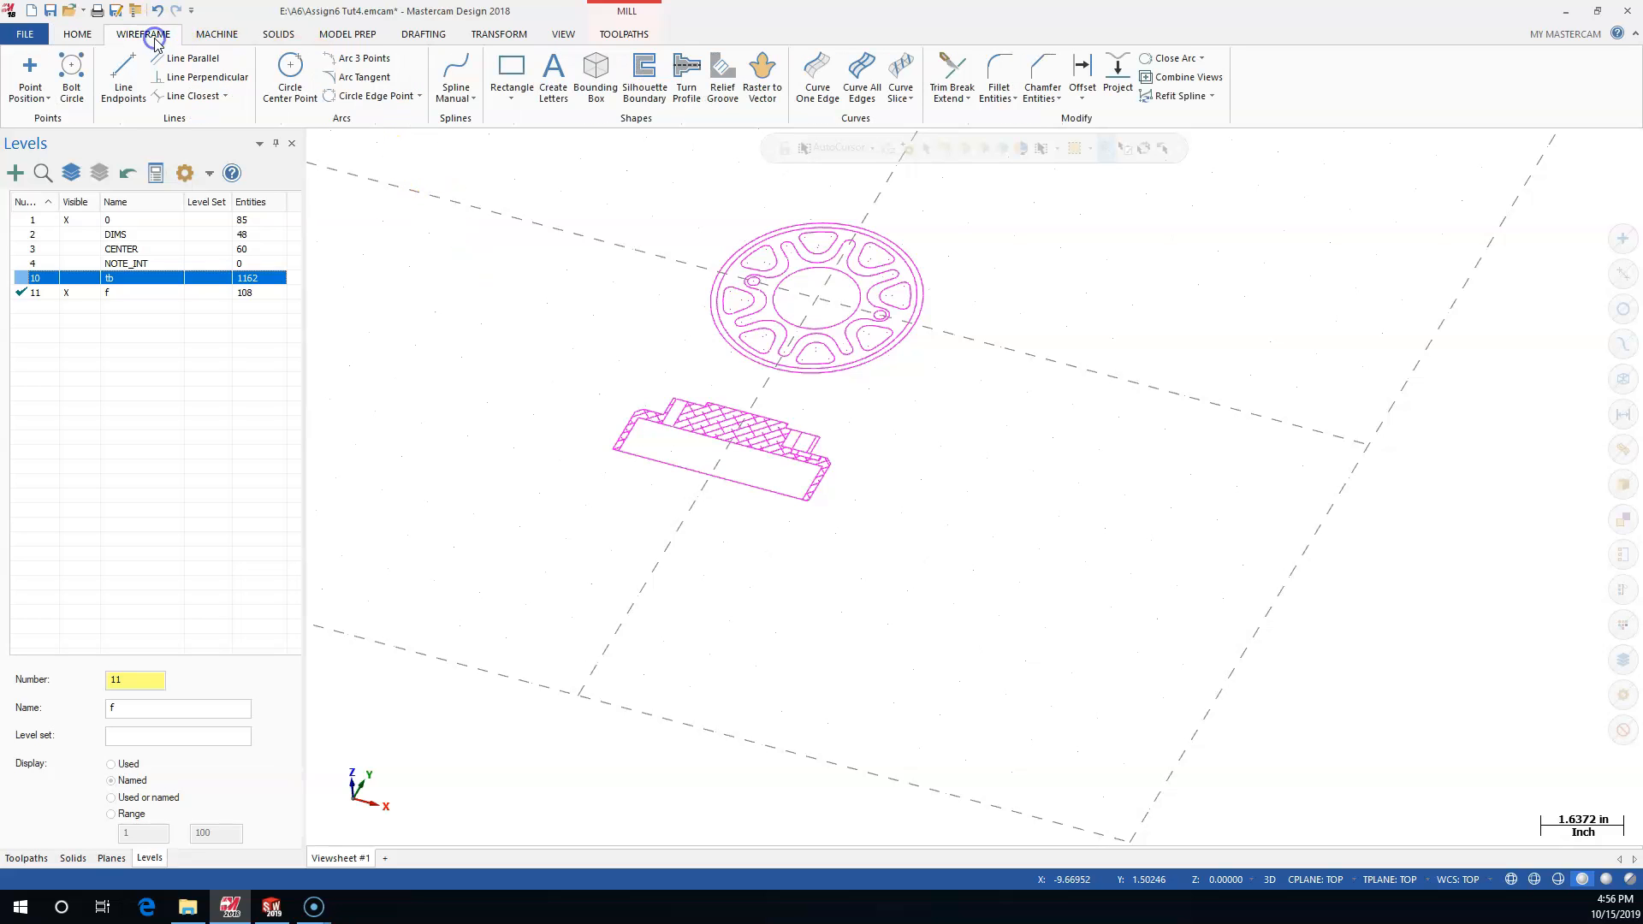
click(499, 34)
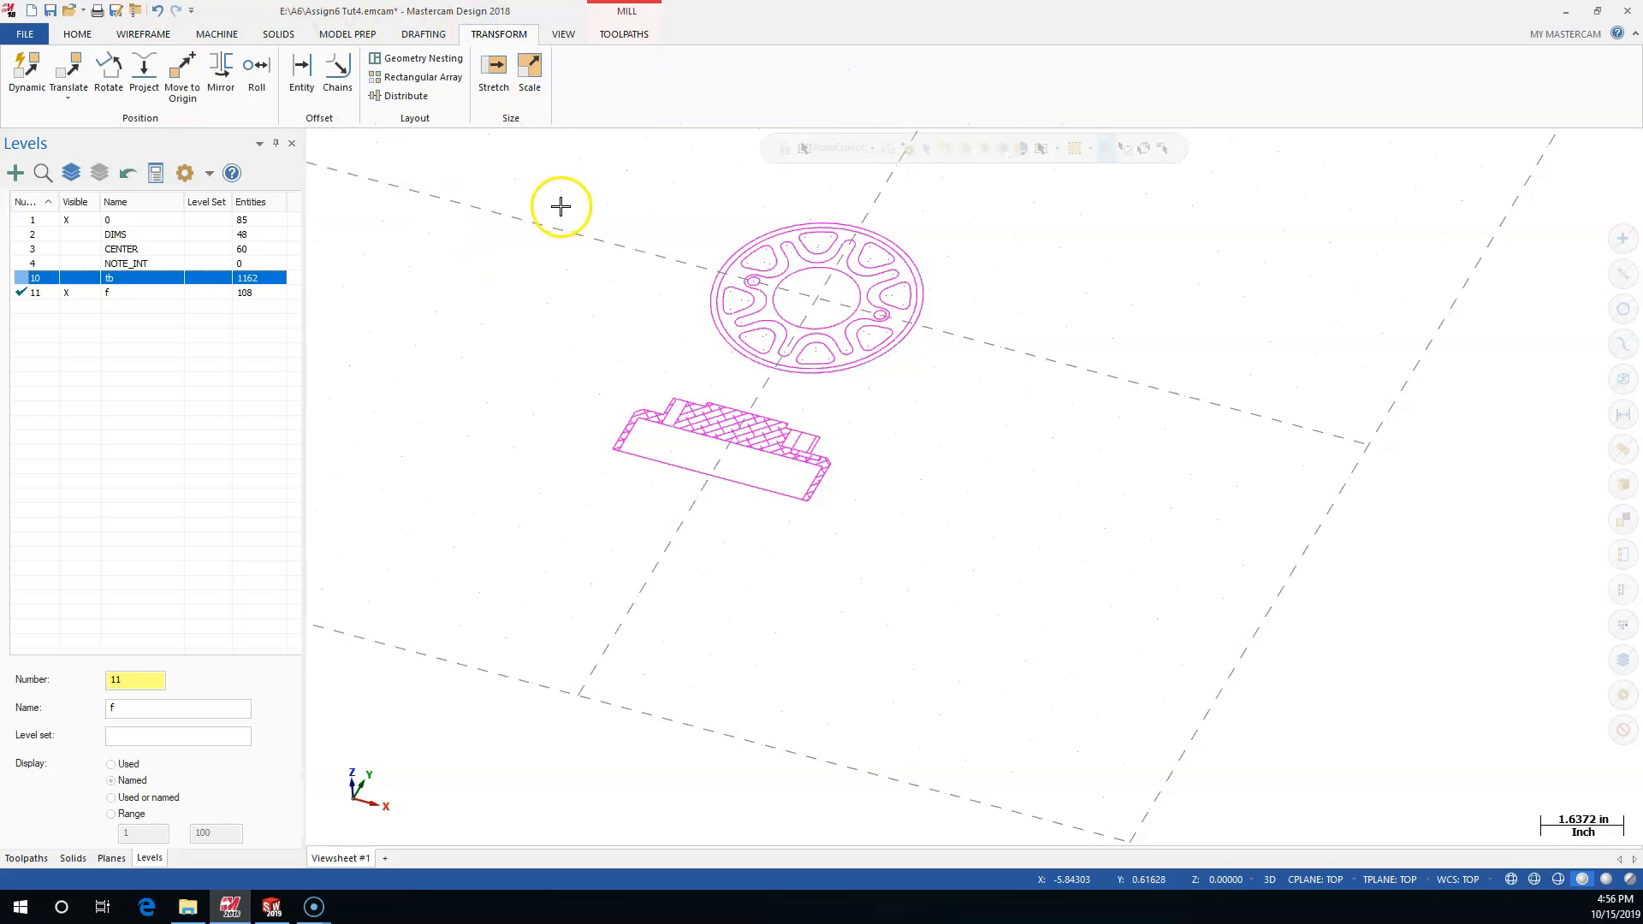
scroll(766, 440, up, 2)
click(109, 67)
drag(952, 372, 427, 588)
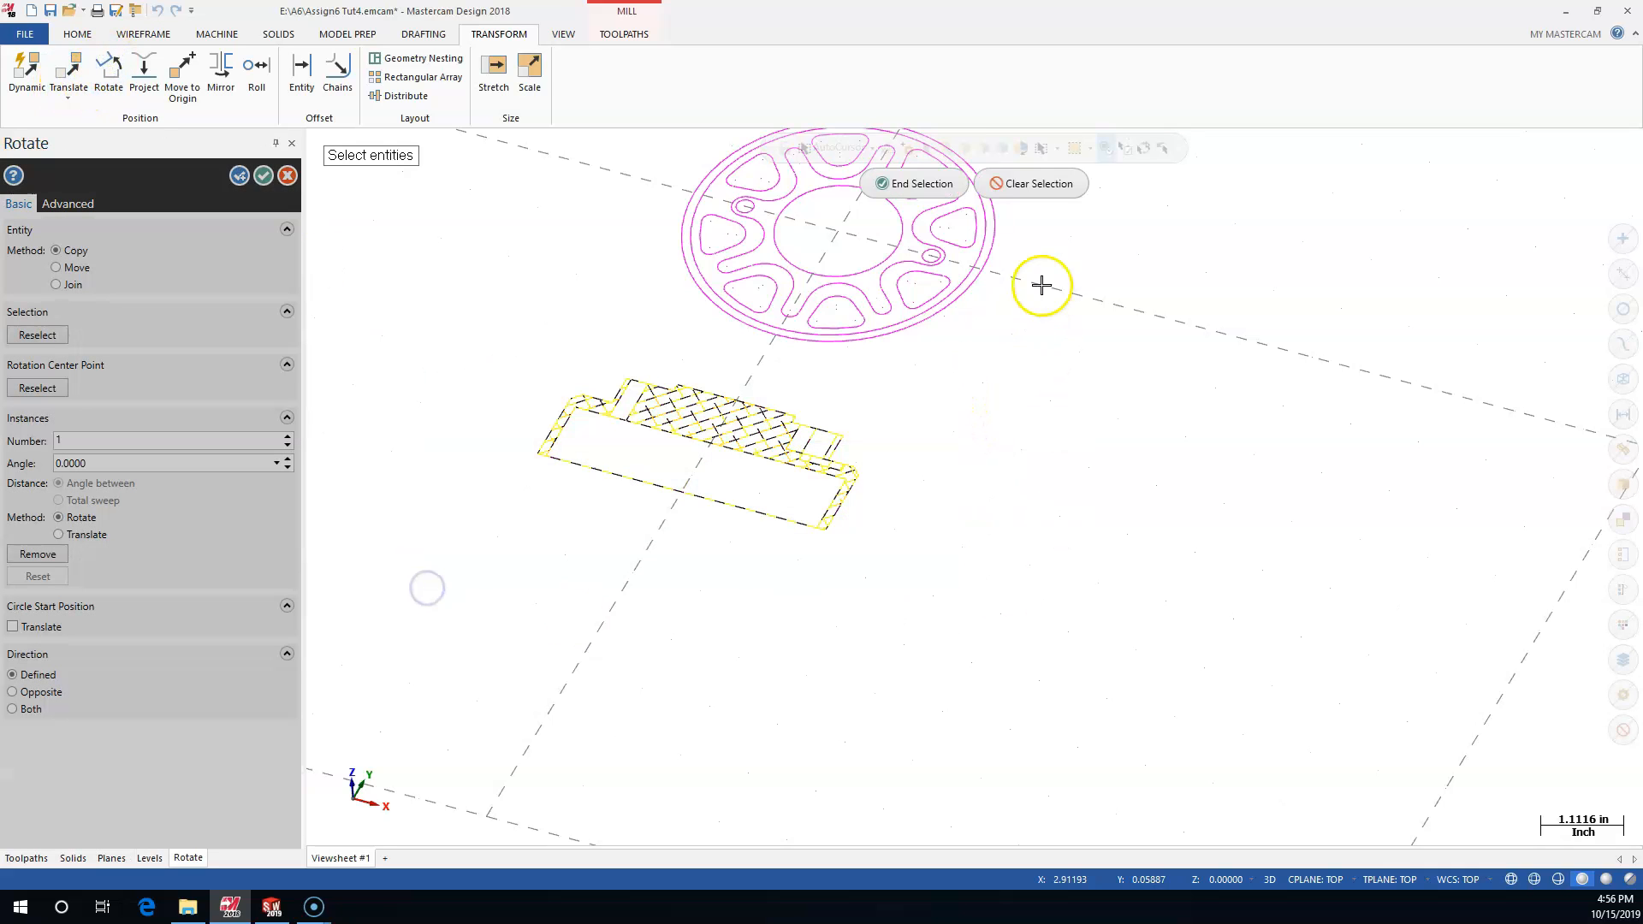
click(916, 183)
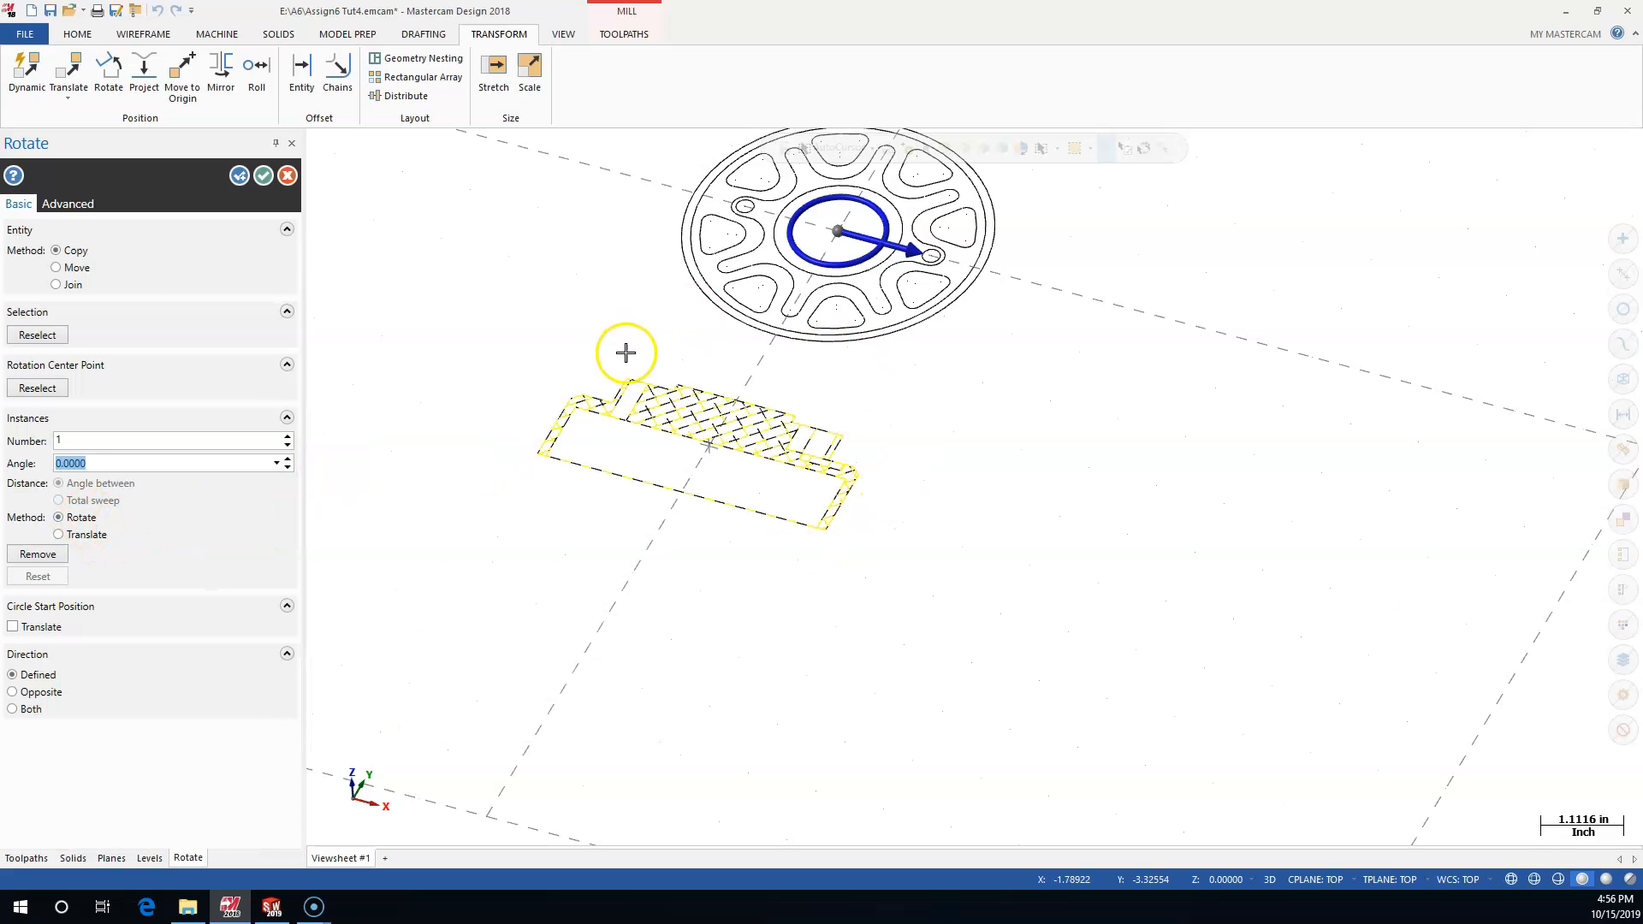
click(59, 535)
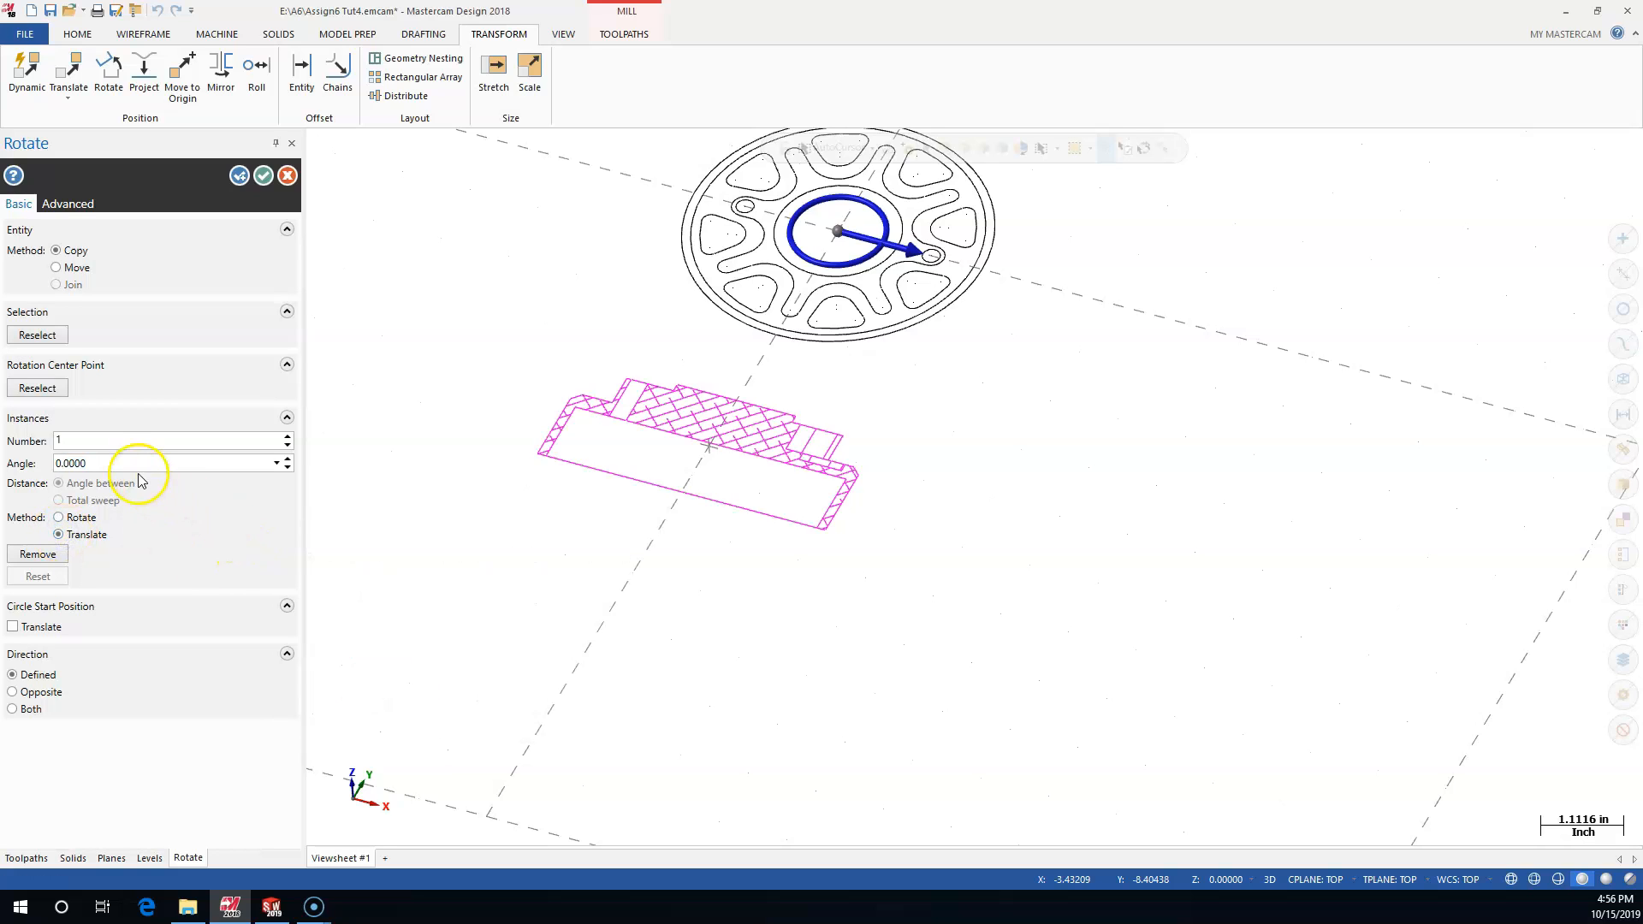
text(90)
key(Tab)
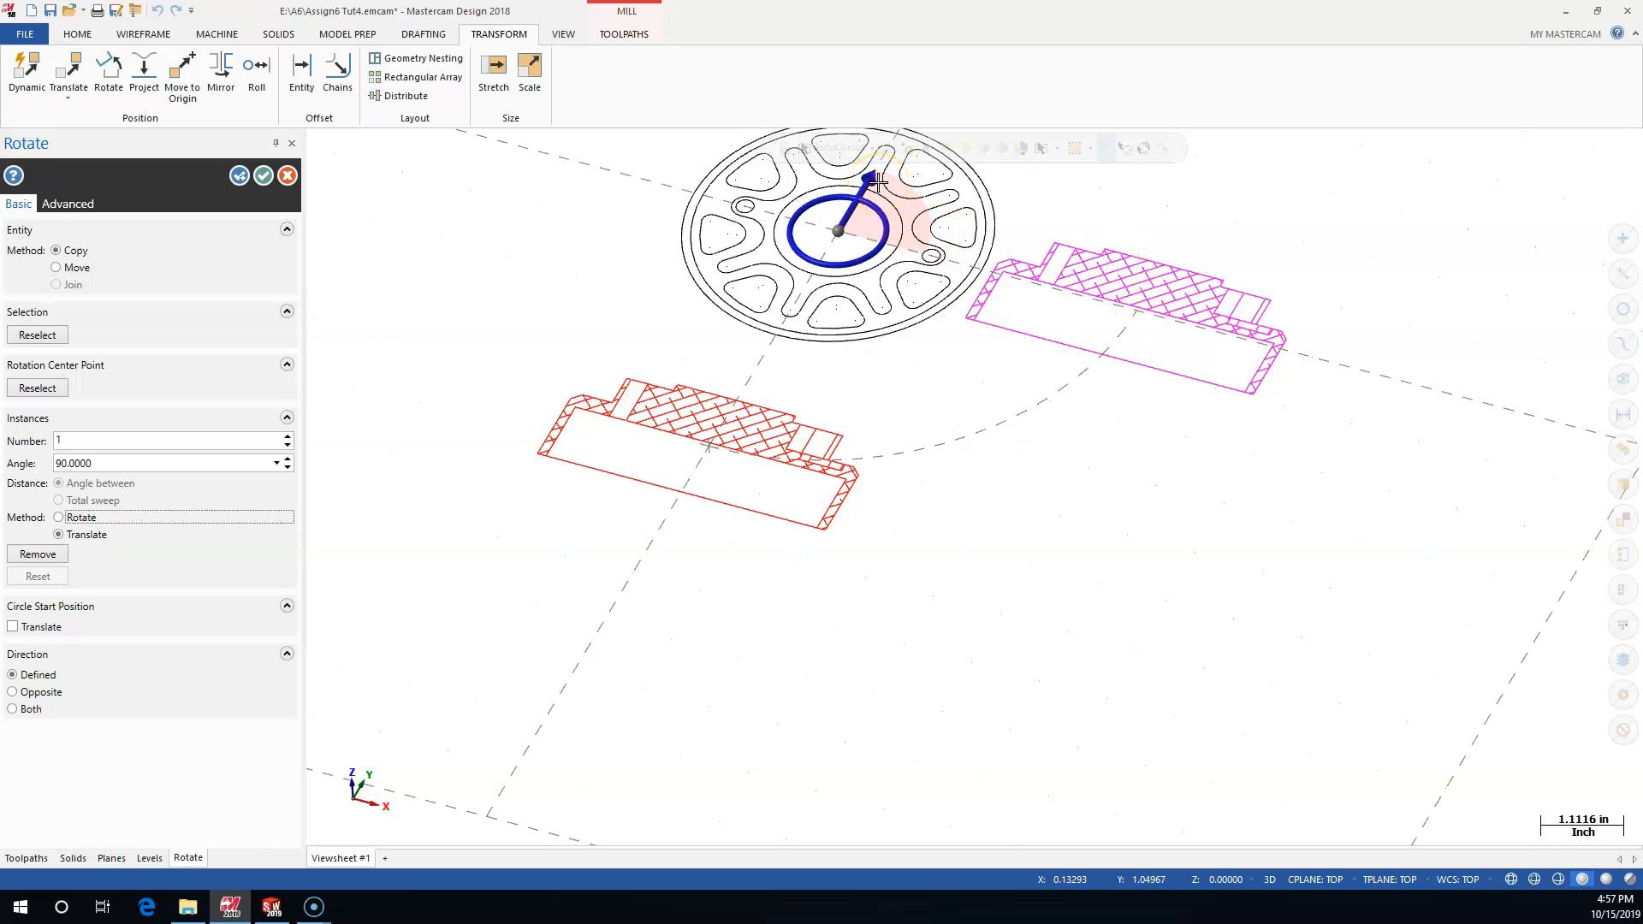
Try to rotate the section view itself by 90° in move mode about a point on its top edge, and undo the result
middle_drag(440, 411, 382, 395)
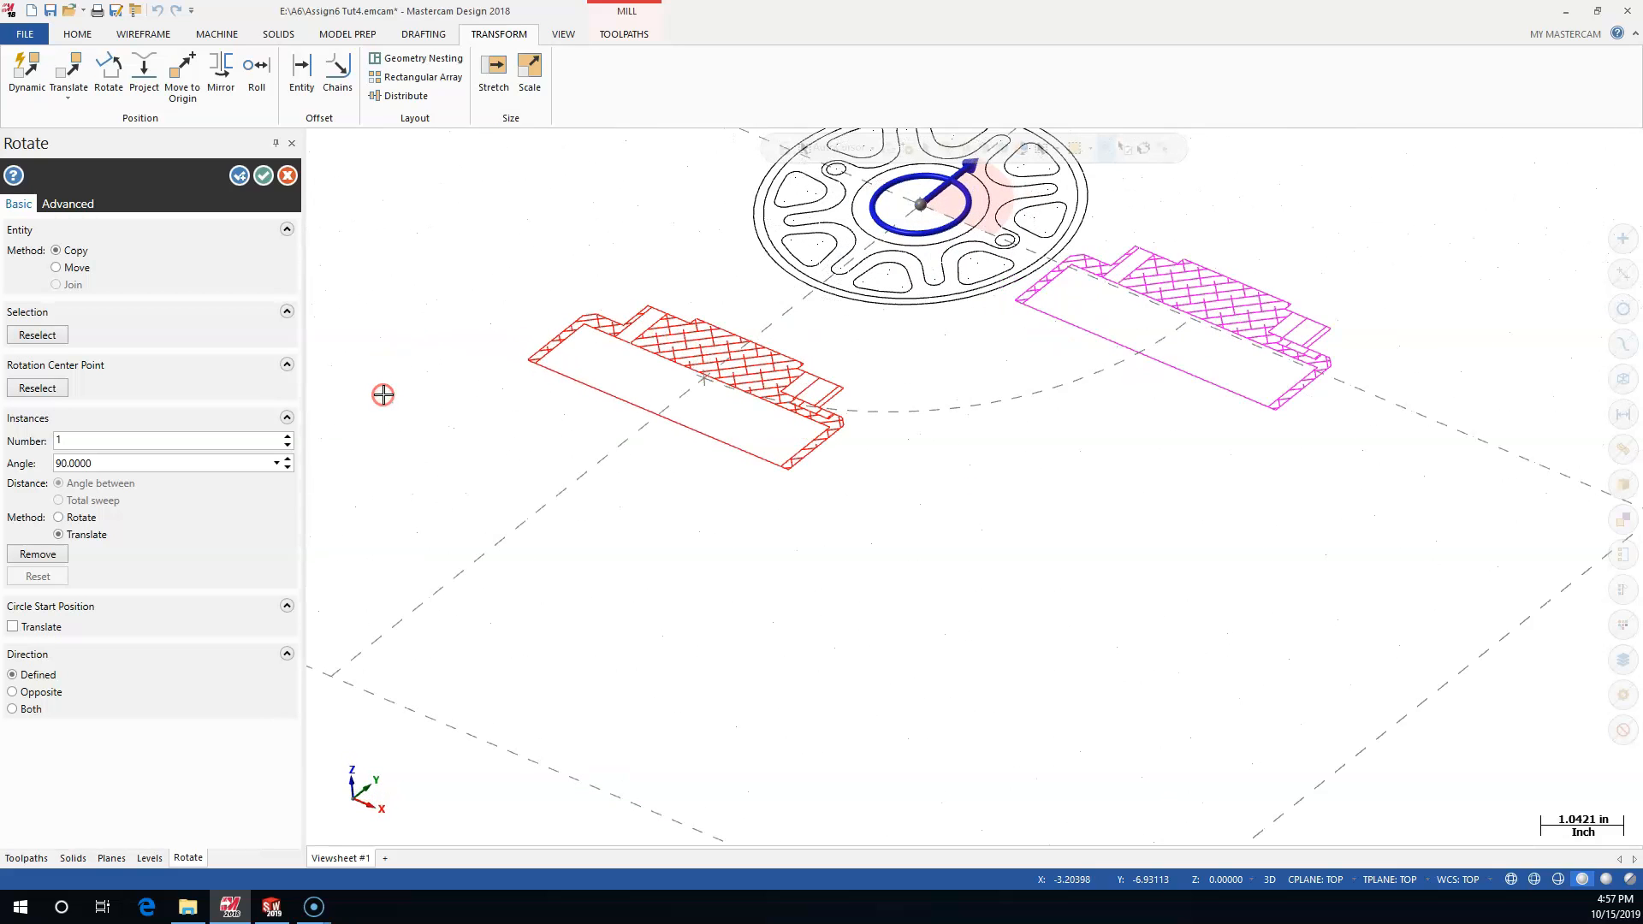
click(32, 390)
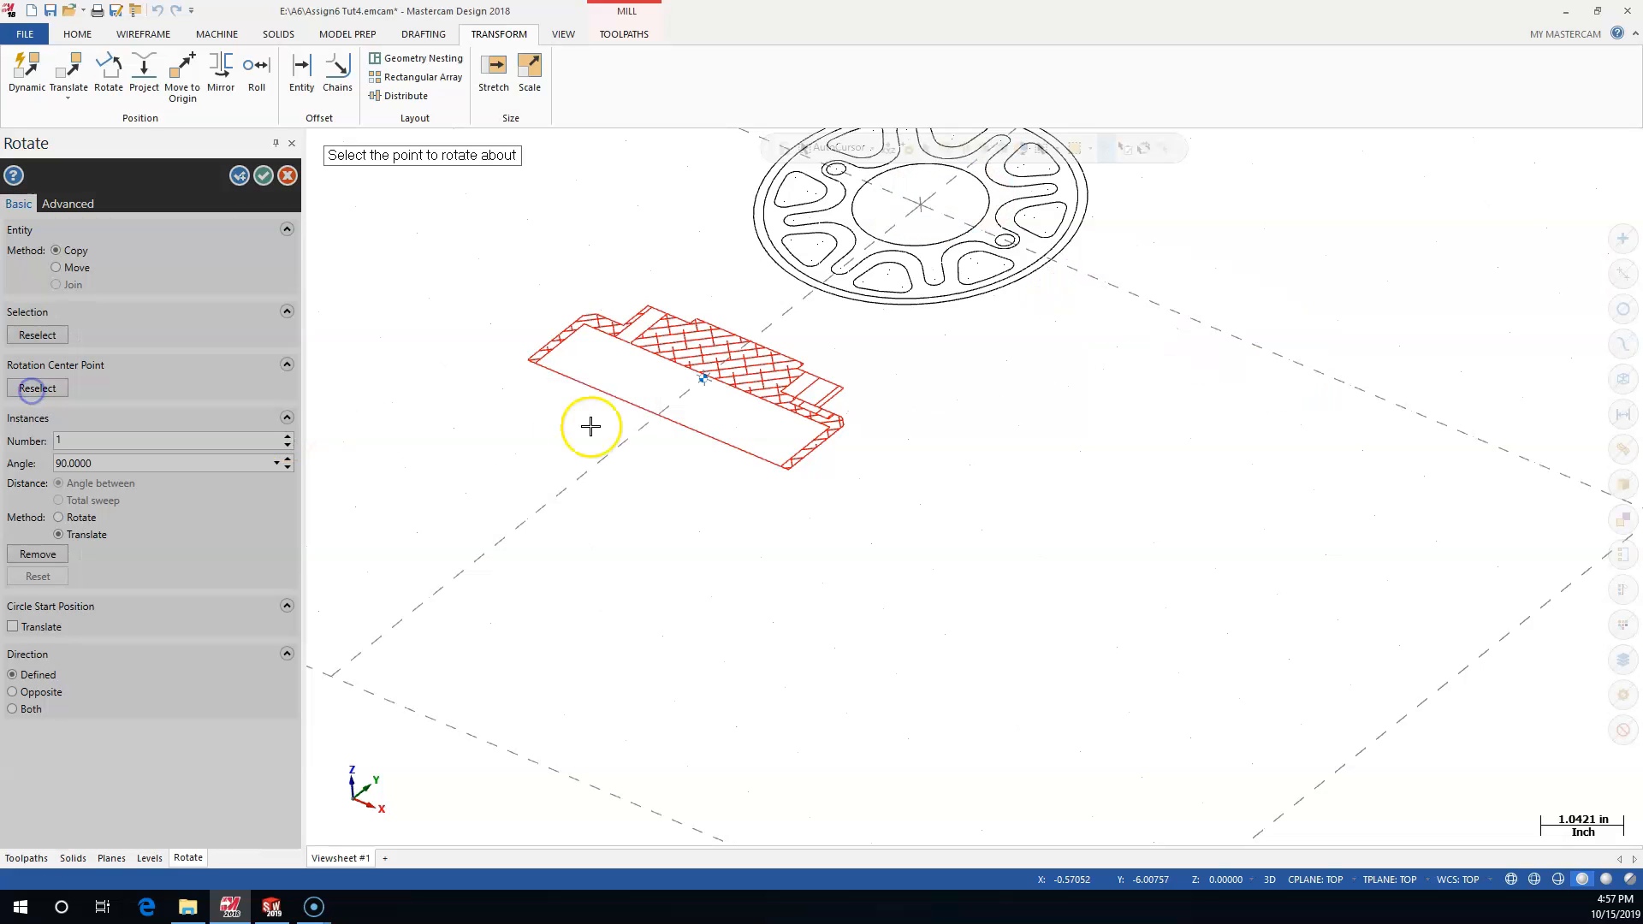
click(749, 345)
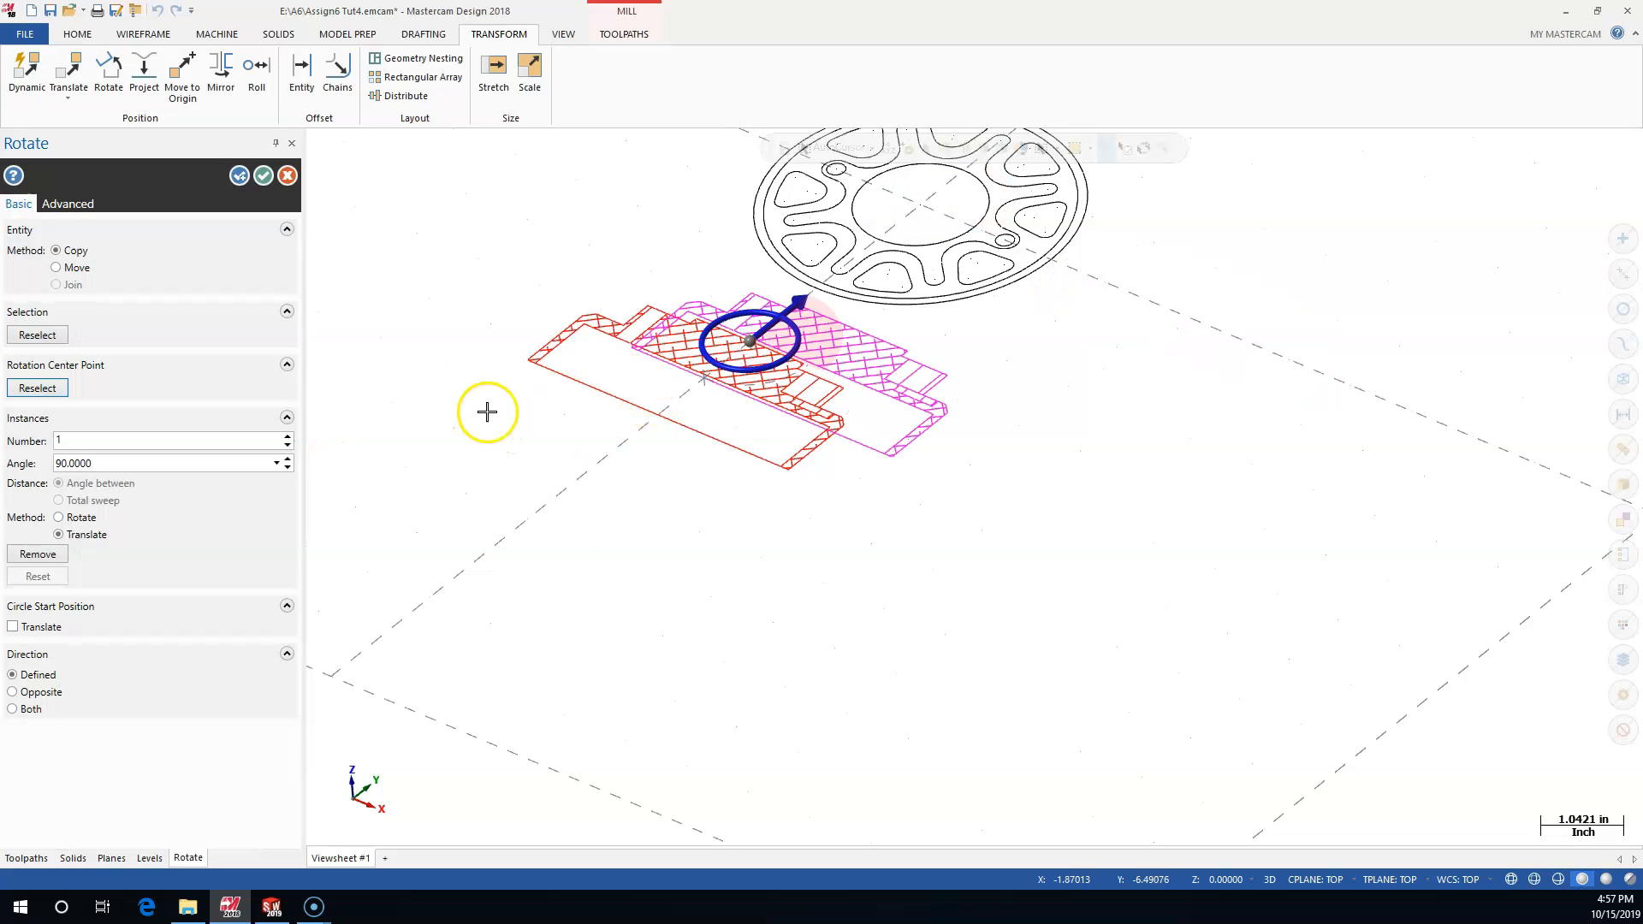
click(71, 268)
click(797, 331)
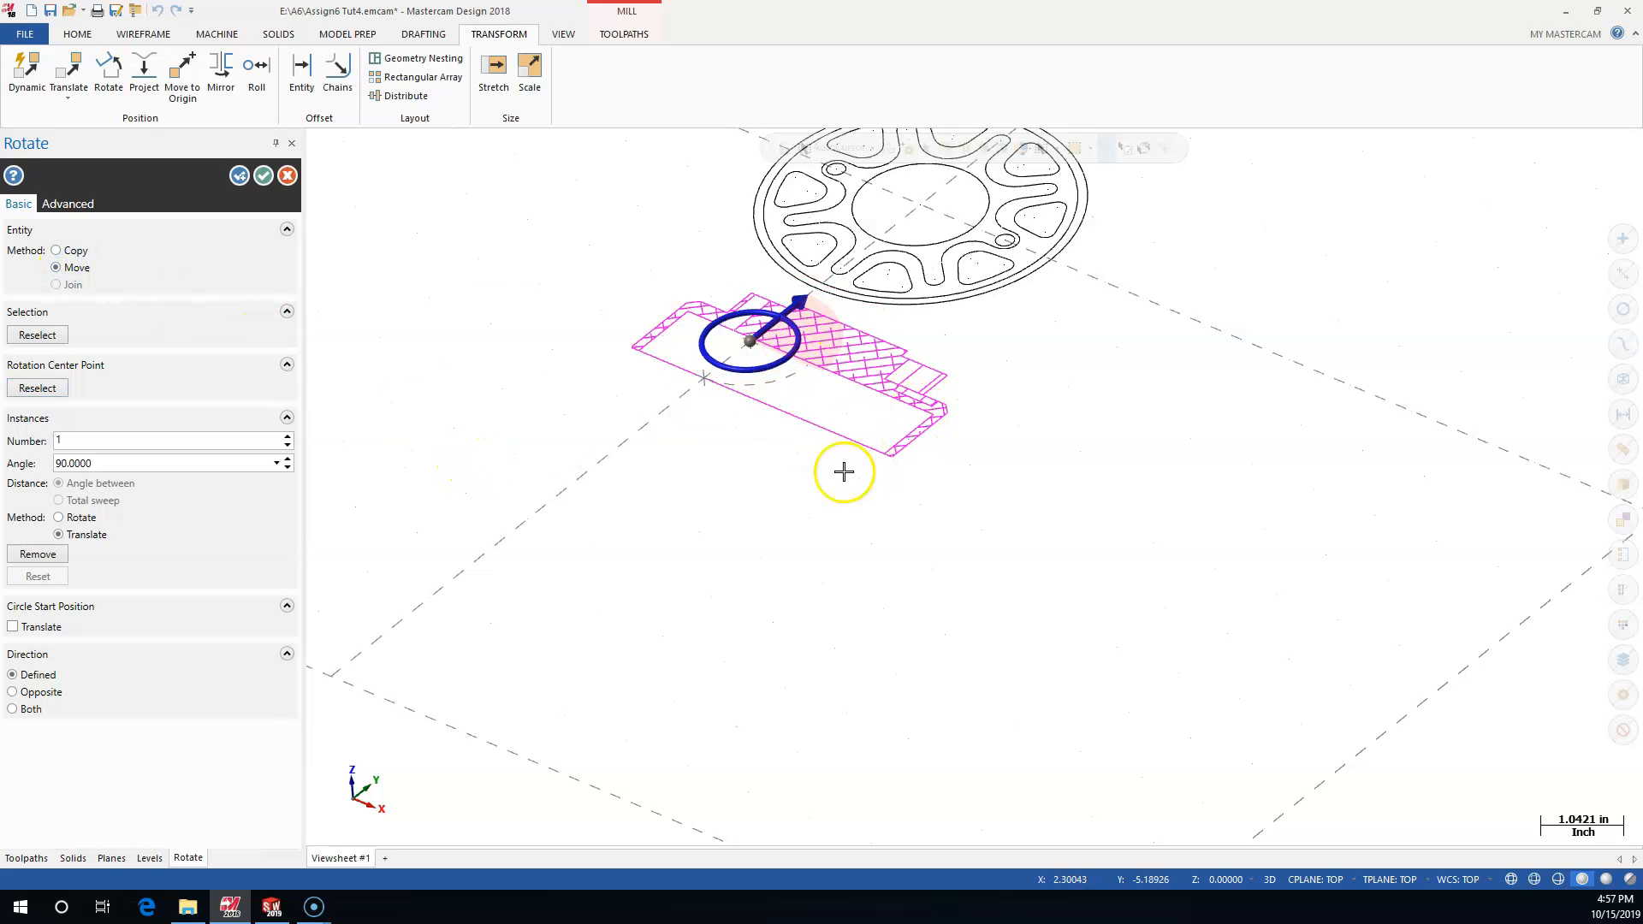
click(60, 518)
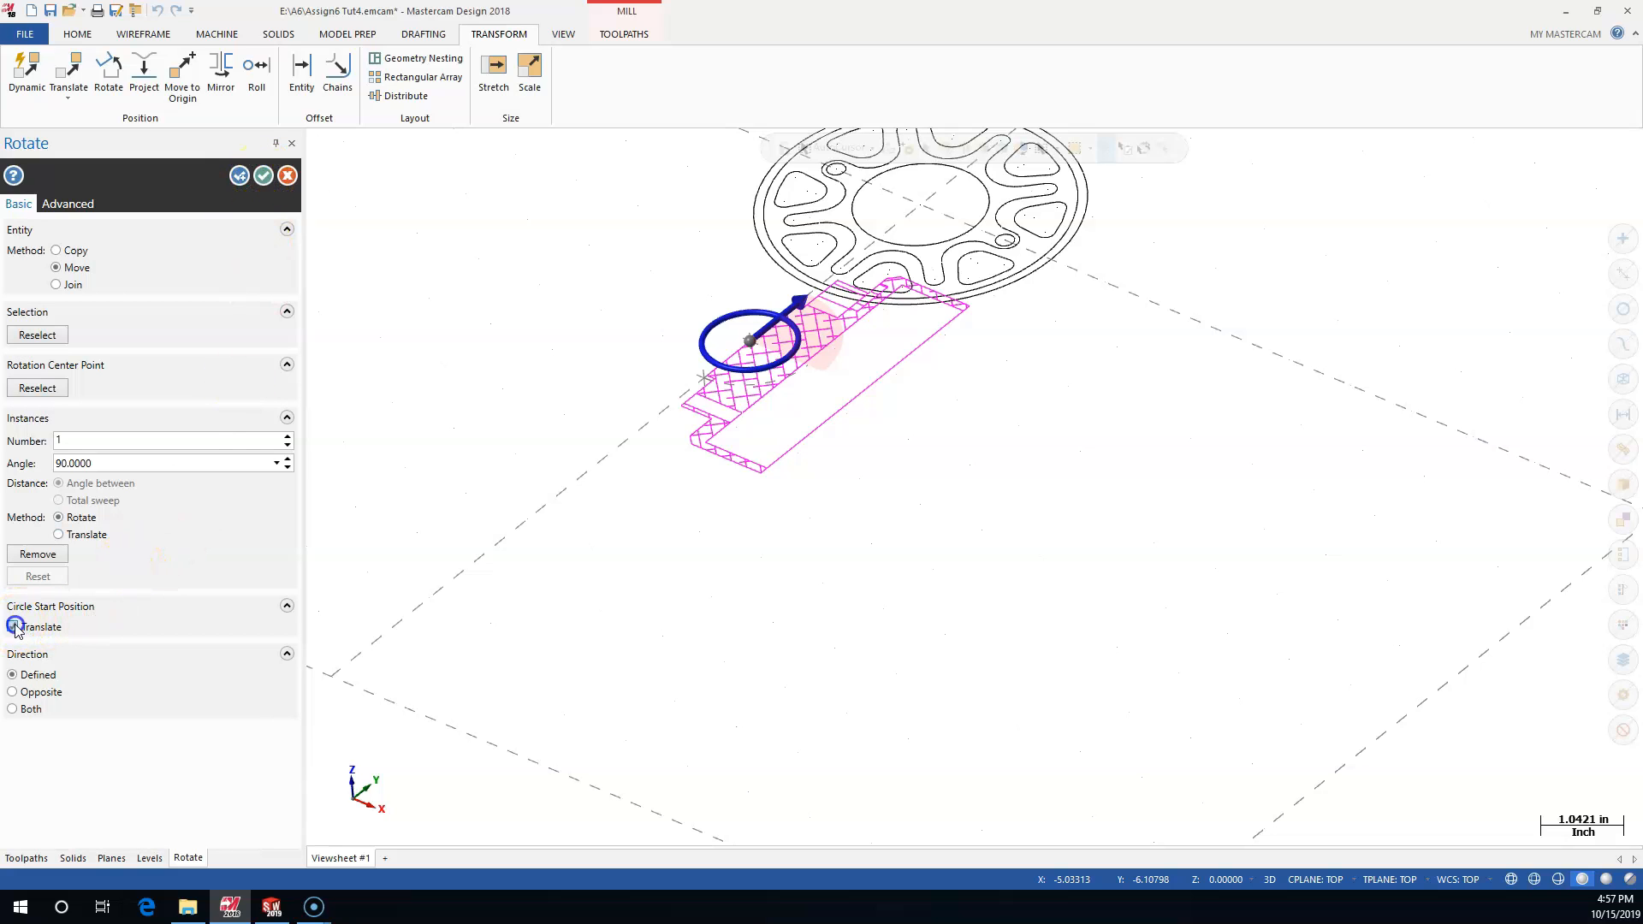
click(260, 174)
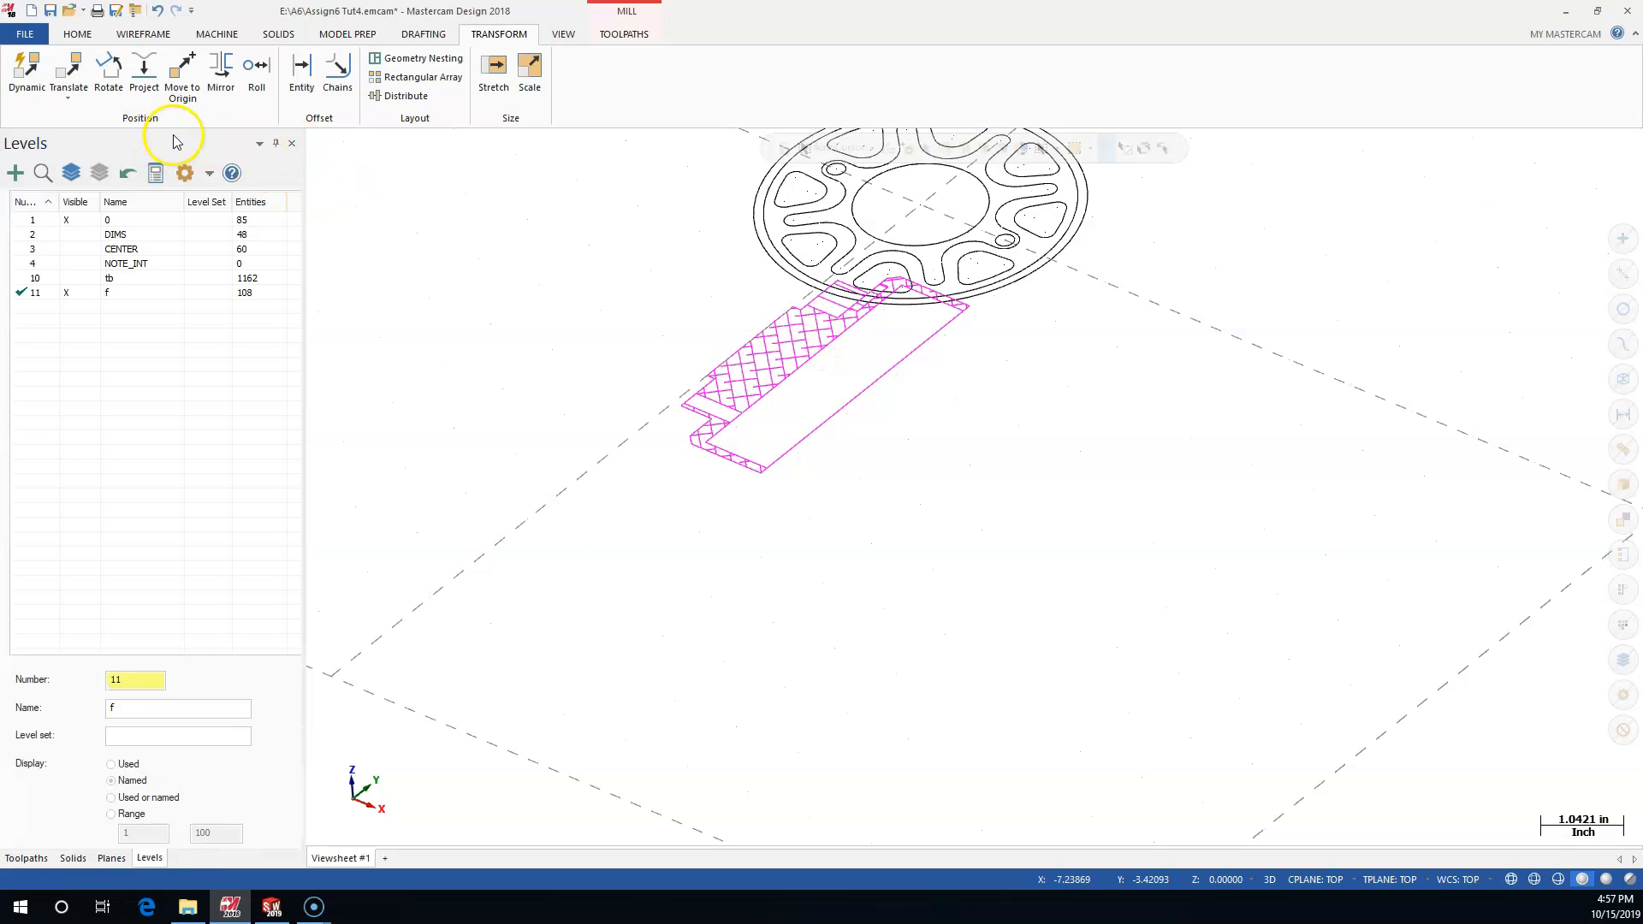
key(ctrl+z)
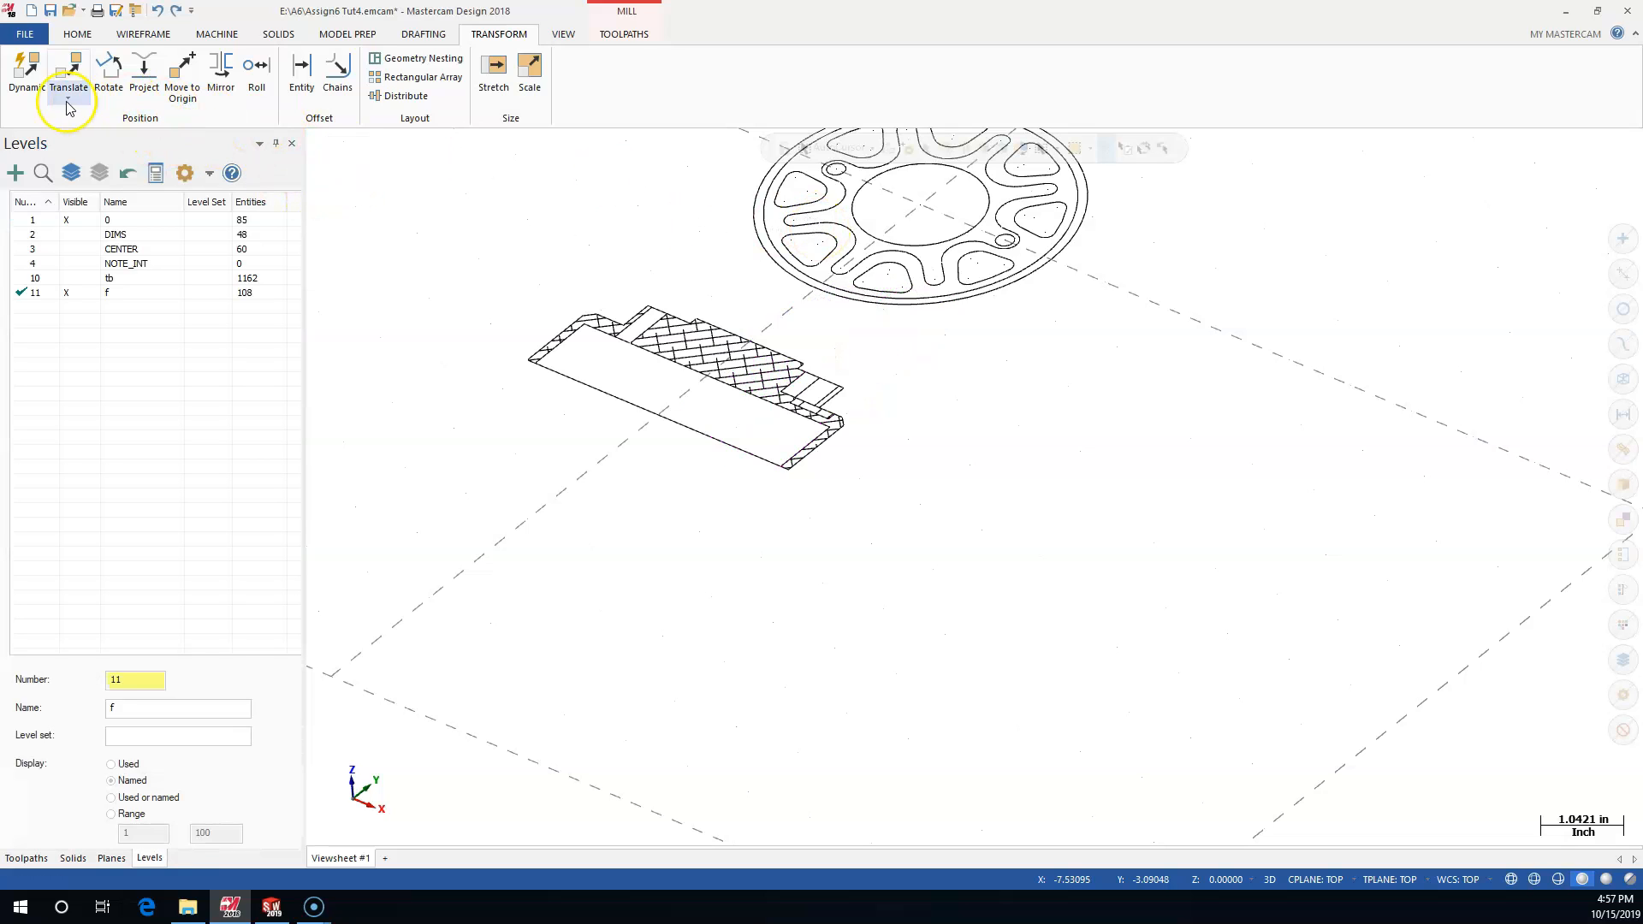
Start a Dynamic move of the section view geometry with the gnomon origin at the middle of its top edge
click(27, 68)
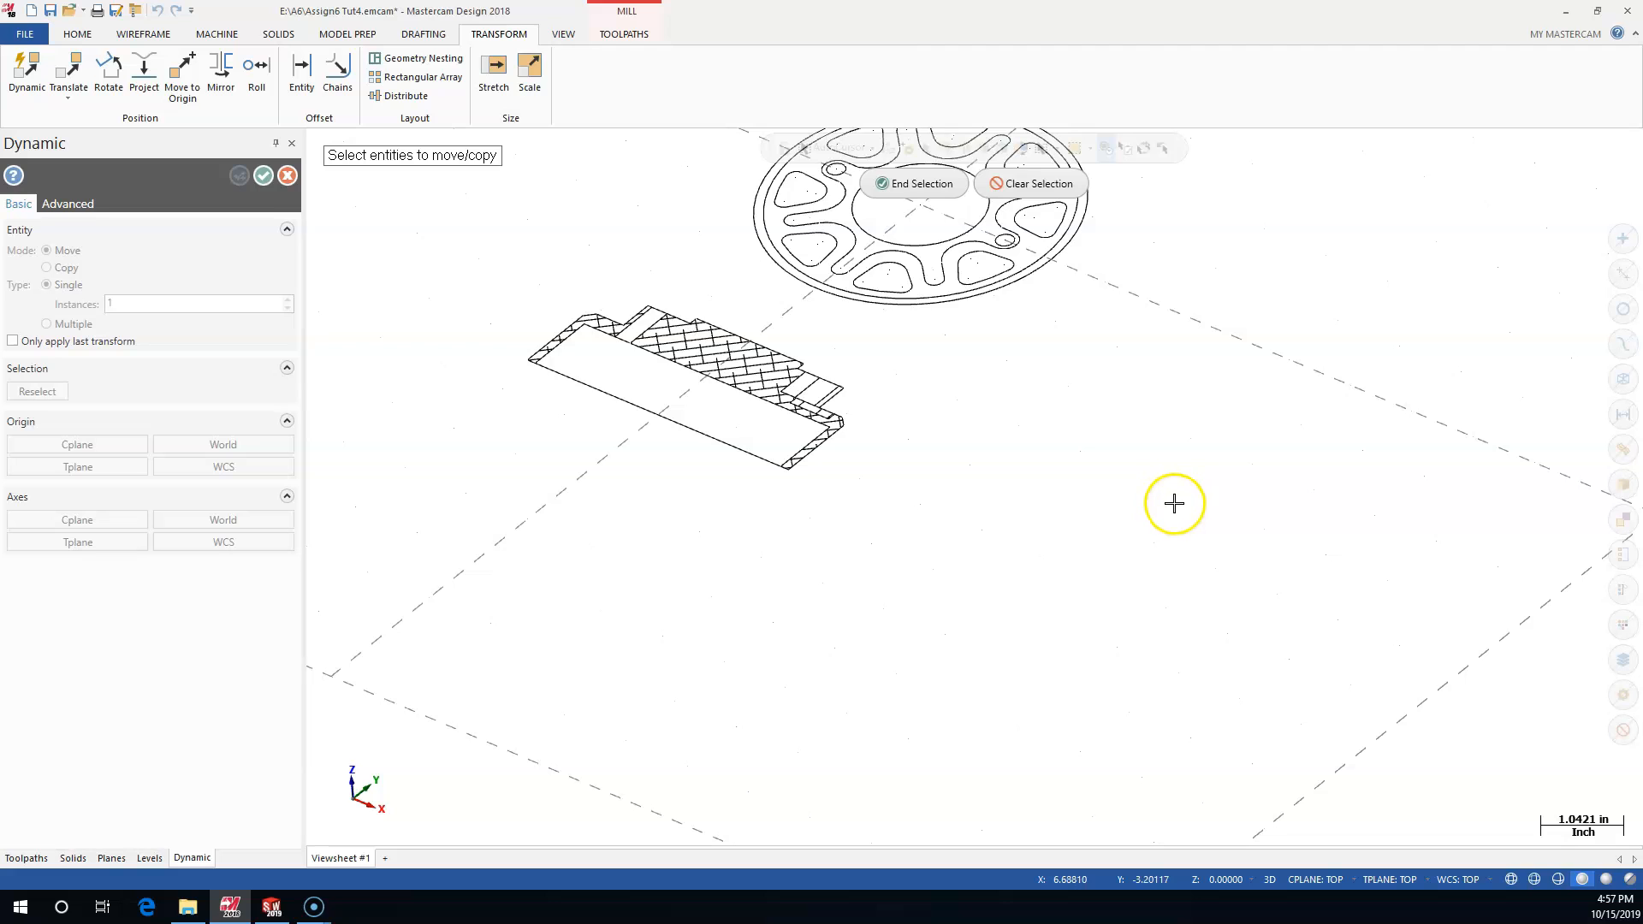
key(alt+1)
drag(789, 473, 489, 613)
click(882, 183)
middle_drag(826, 543, 756, 415)
scroll(757, 416, up, 8)
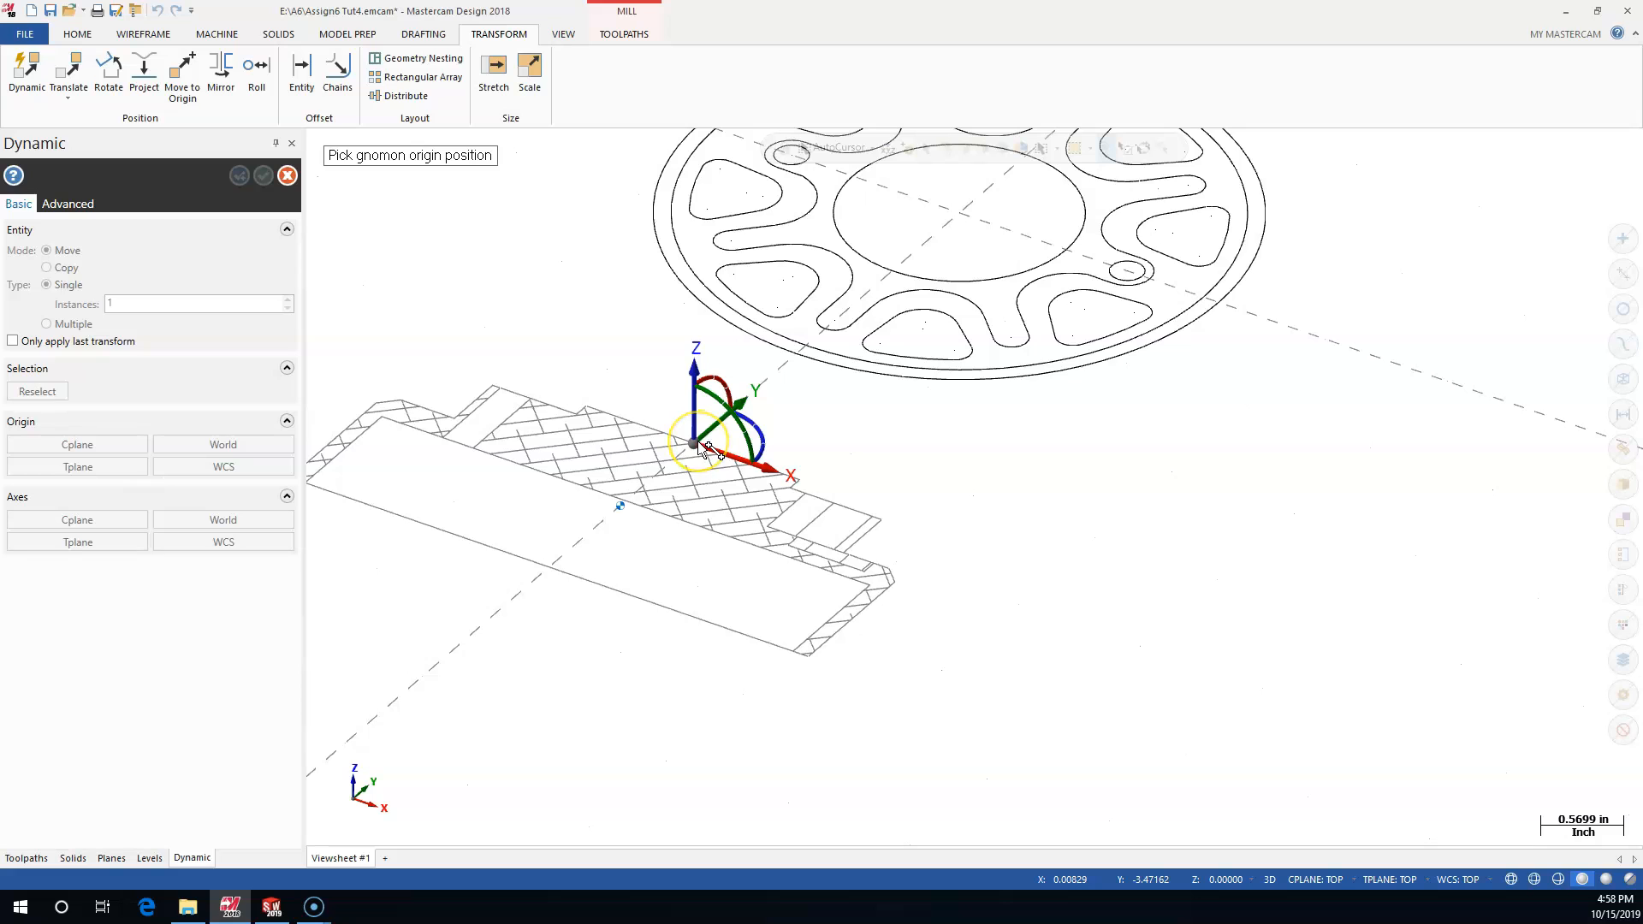
click(706, 448)
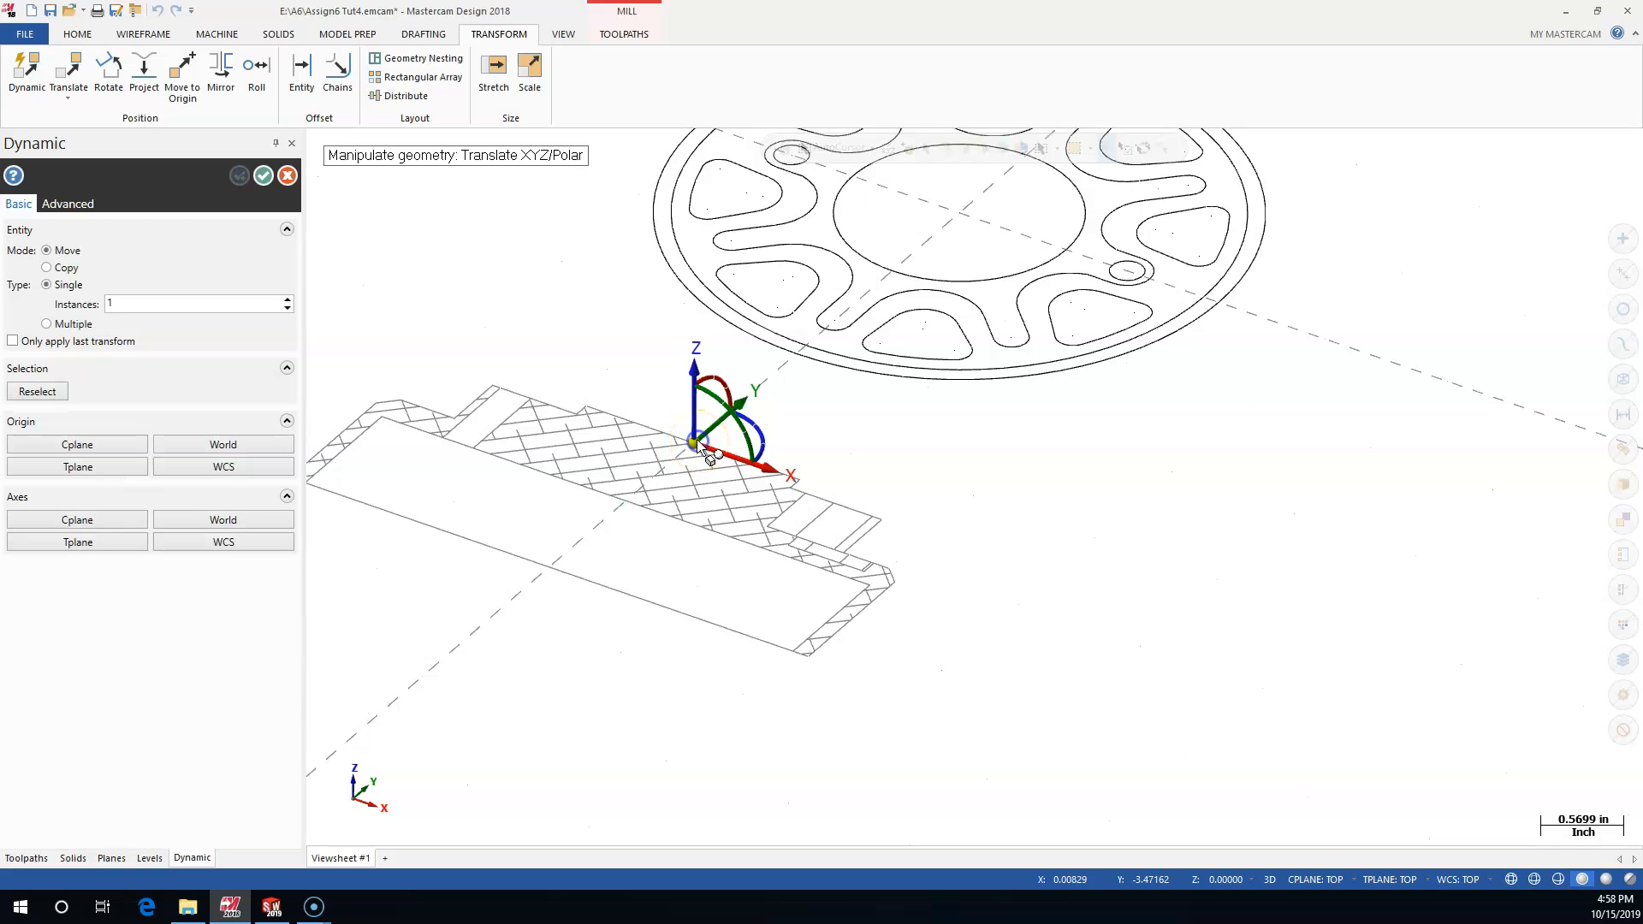
Try to stand the section view upright by rotating it freehand about the X axis, and undo the move
click(725, 387)
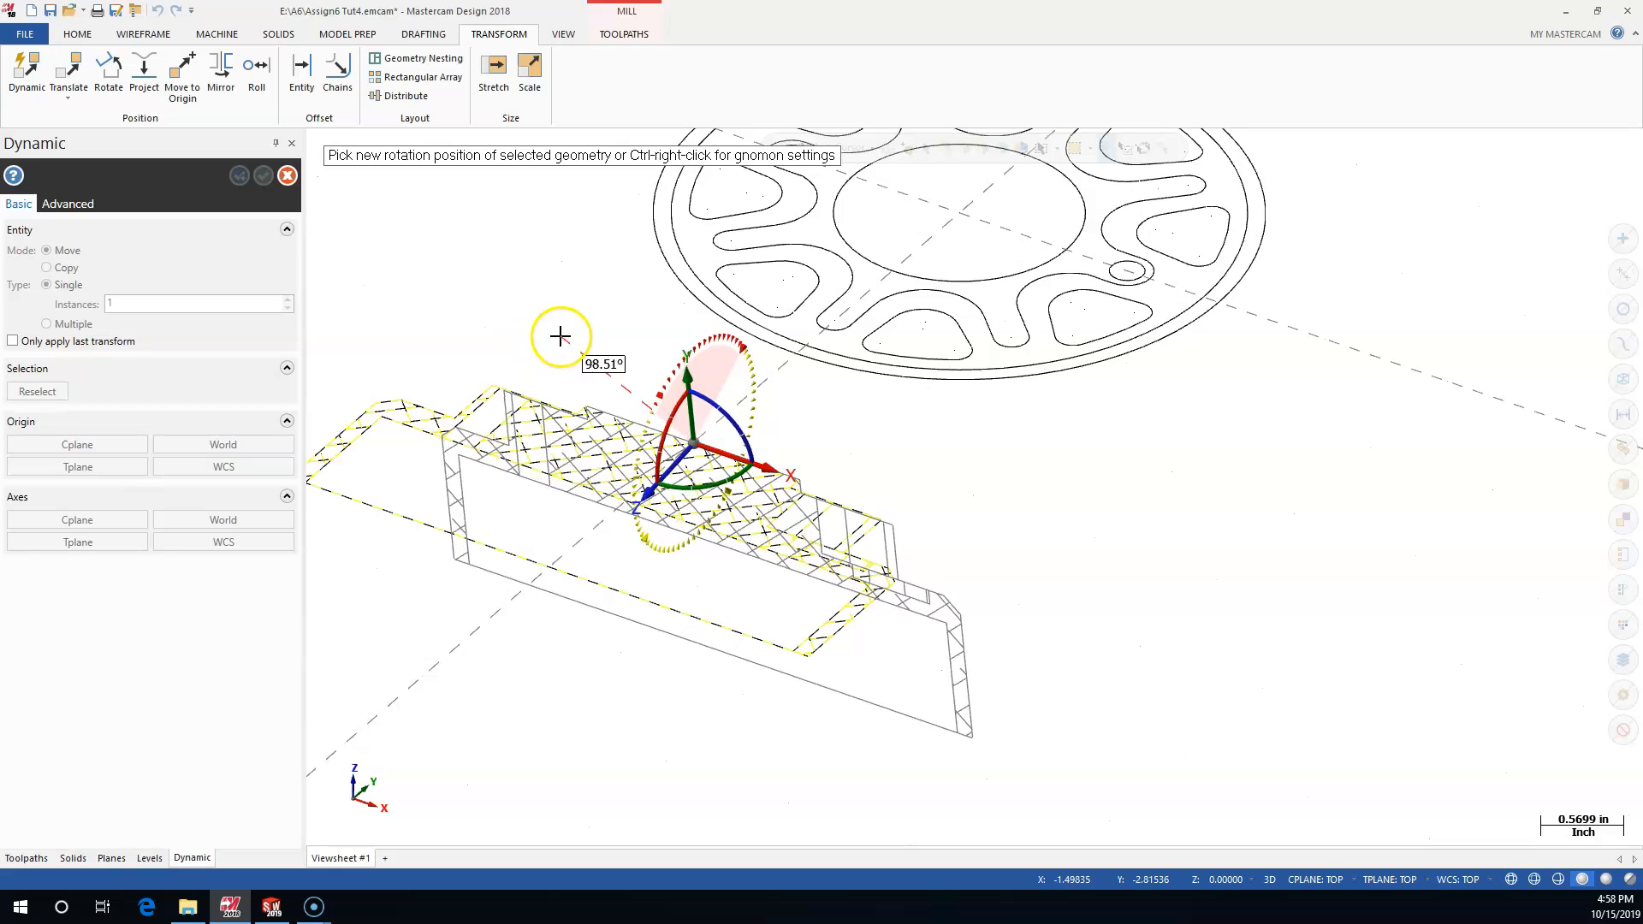
click(618, 350)
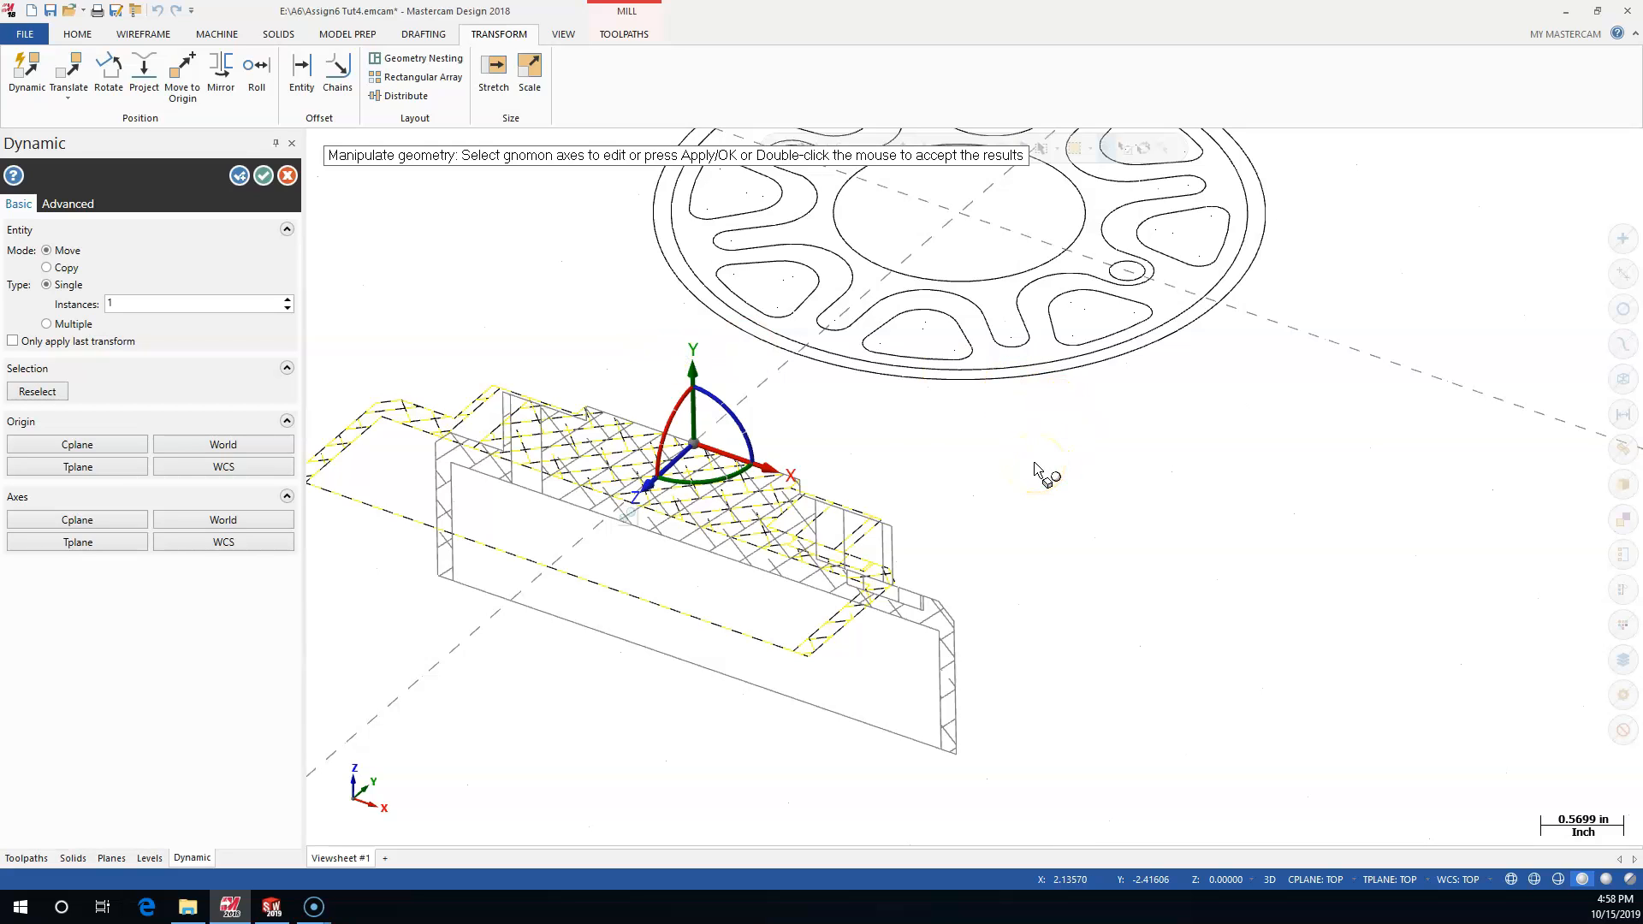
click(618, 348)
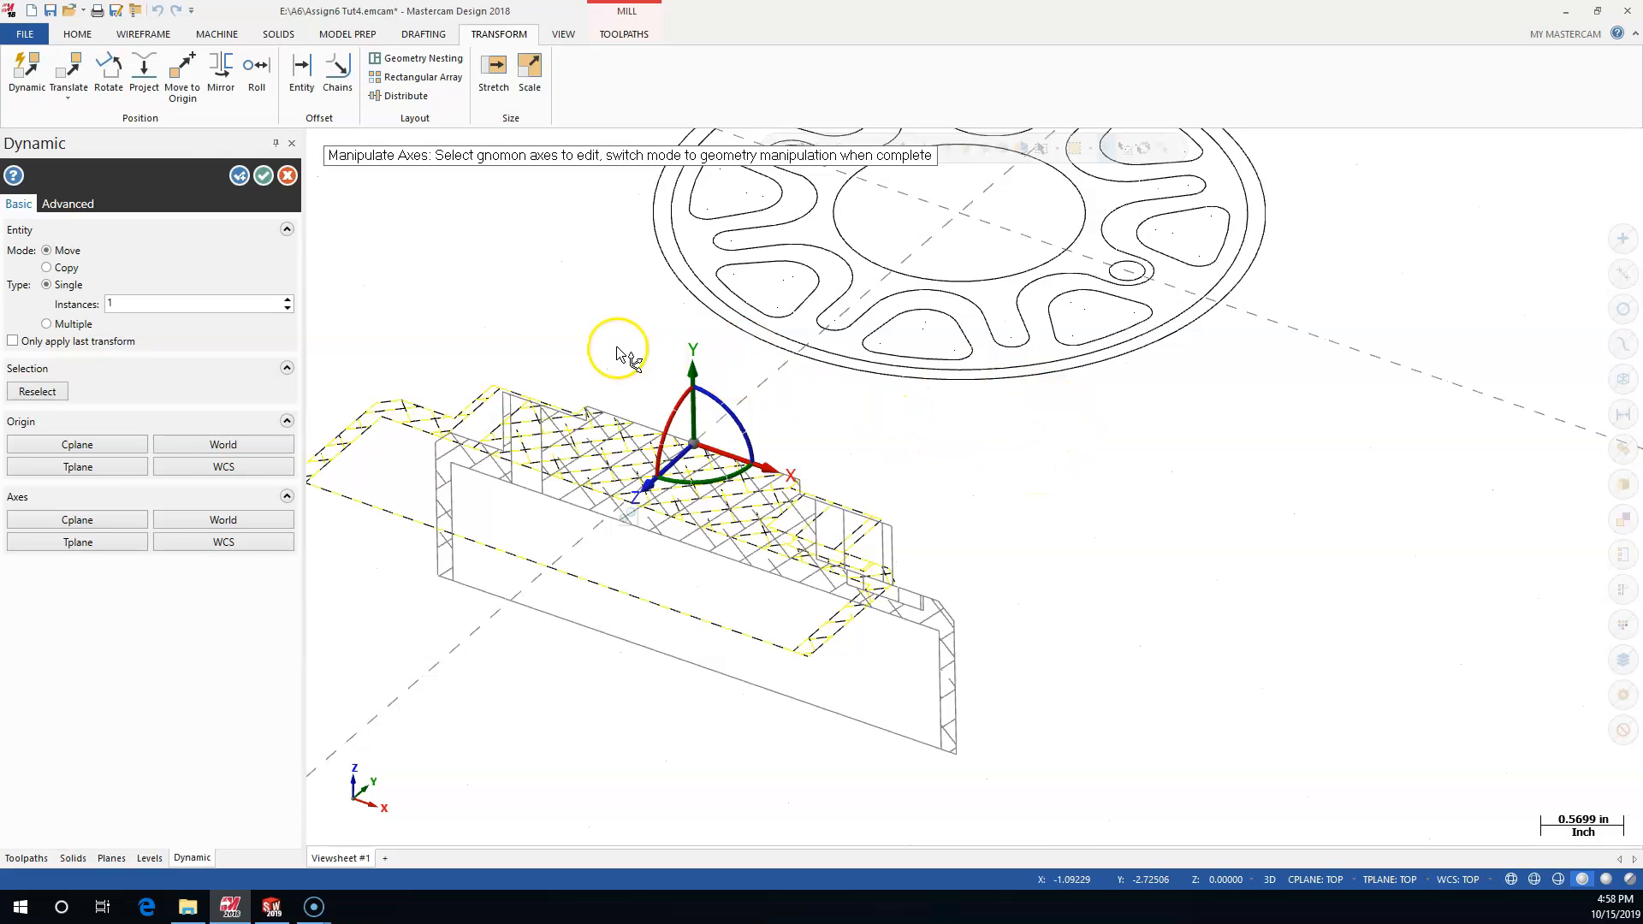
click(263, 178)
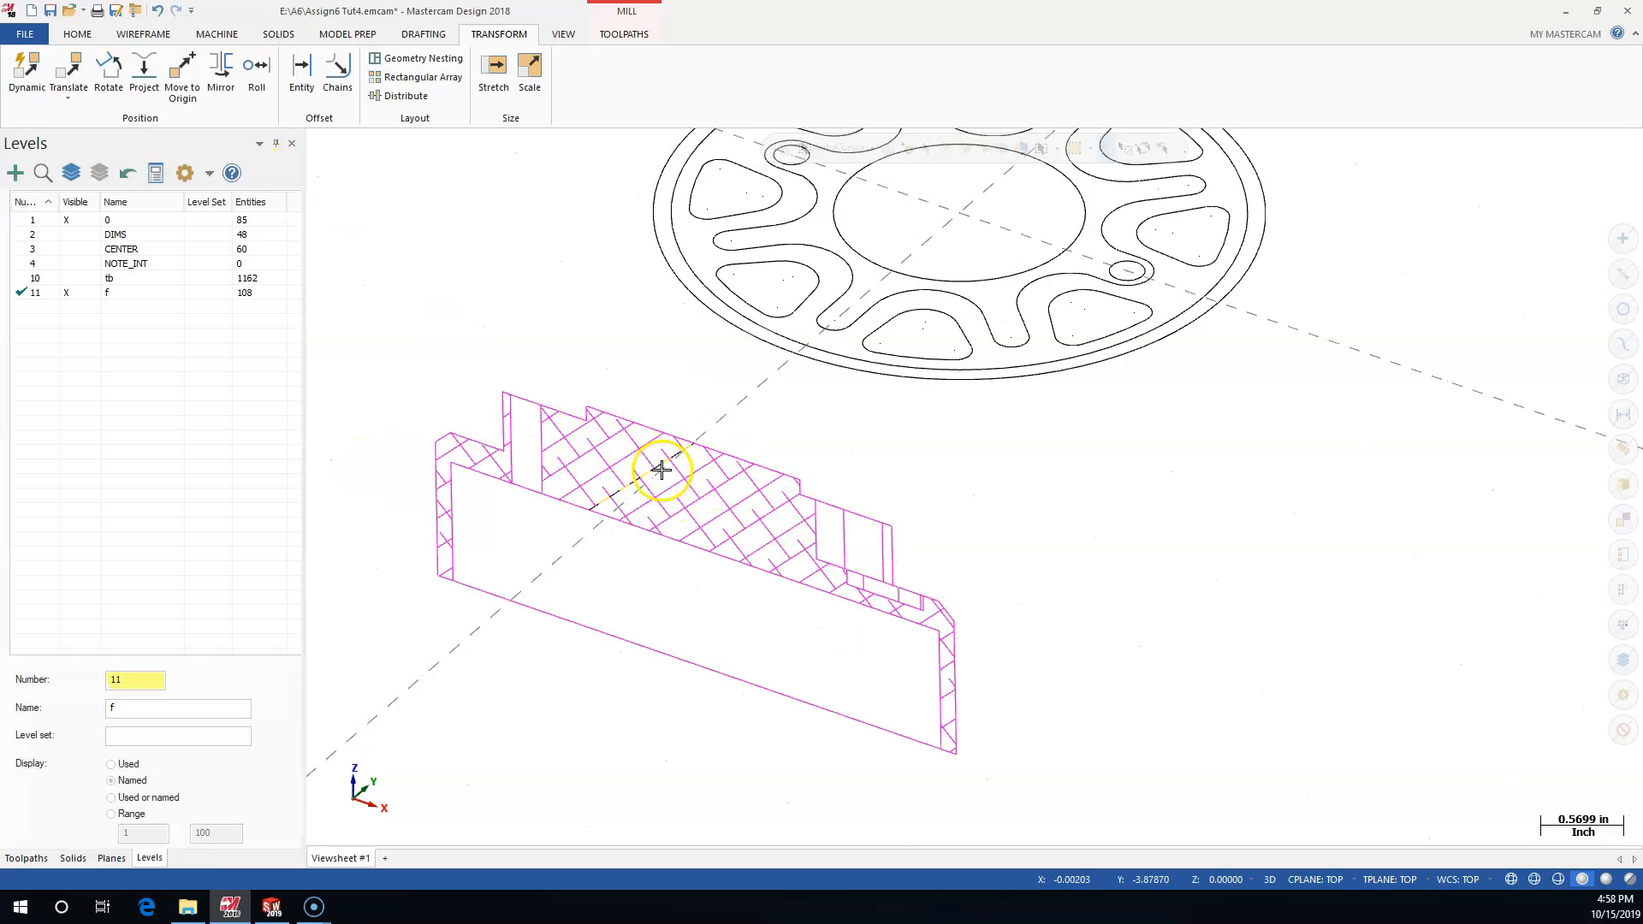
scroll(392, 304, up, 2)
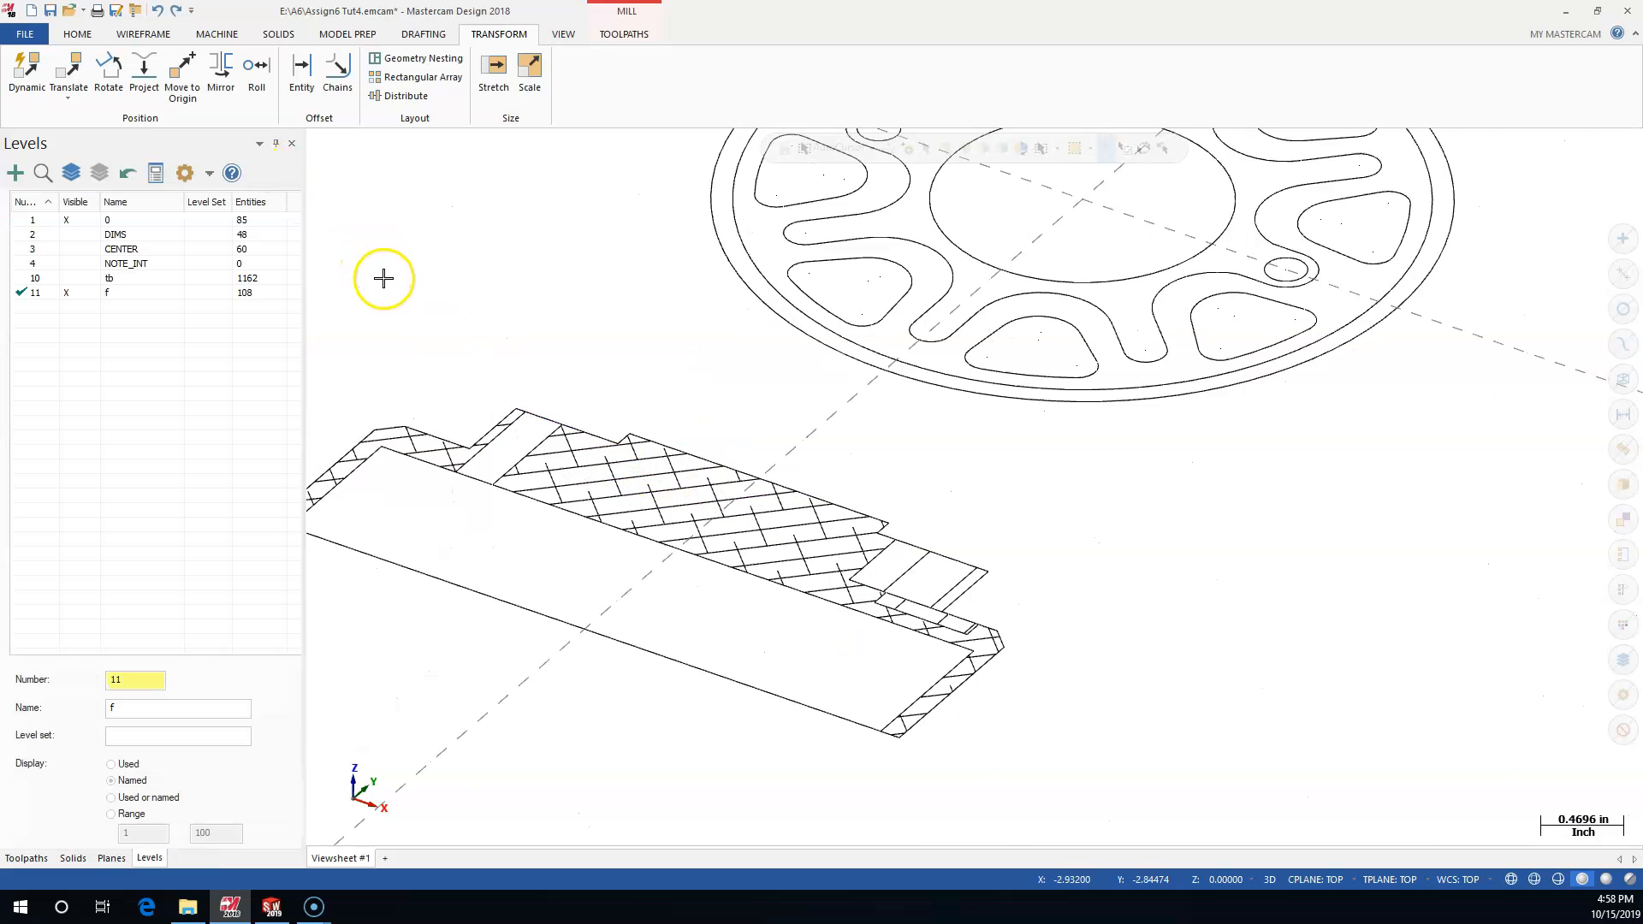
scroll(392, 308, down, 4)
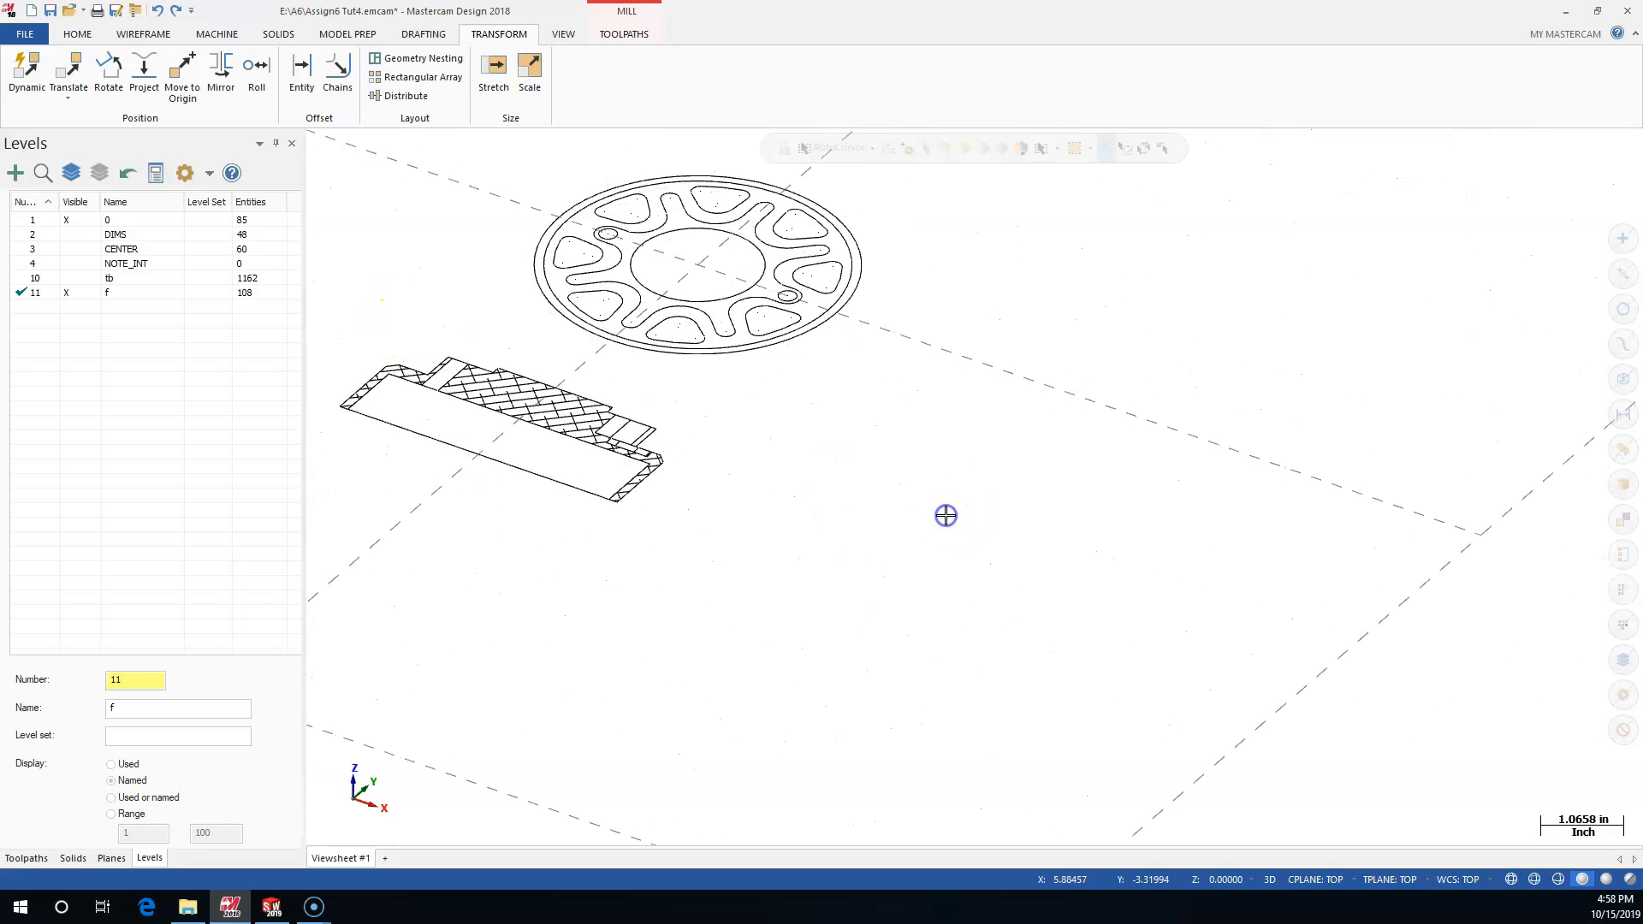
Set up a new Dynamic move of the whole section view from the top view, anchoring the gnomon at the midpoint of its top edge
key(alt+1)
scroll(737, 583, up, 3)
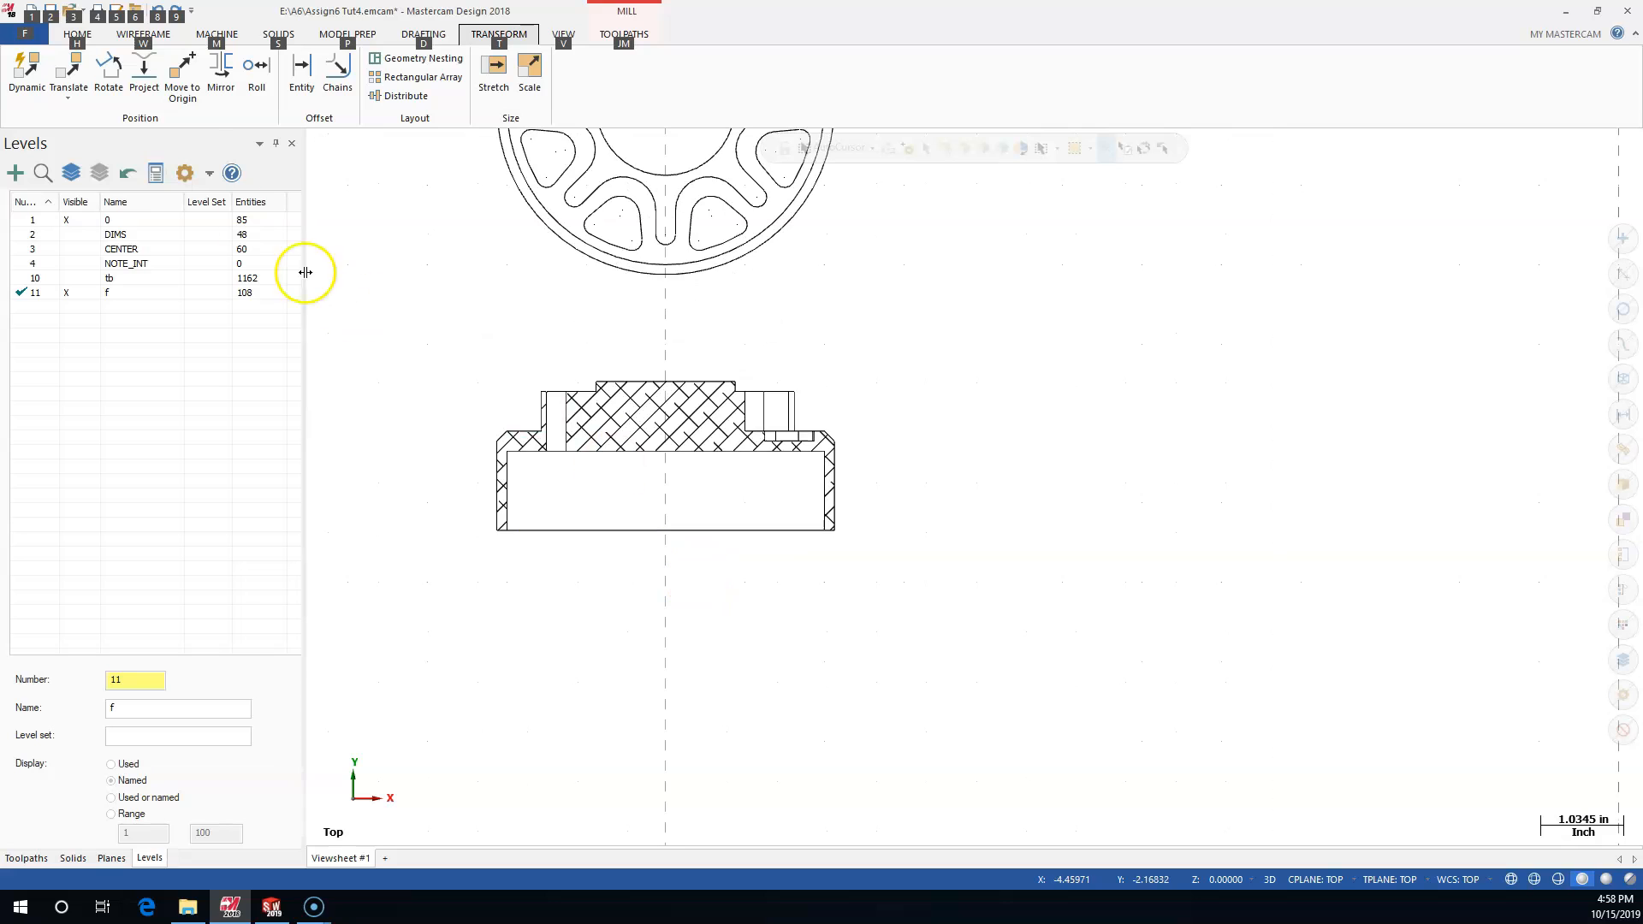
click(27, 71)
drag(920, 351, 441, 586)
click(894, 184)
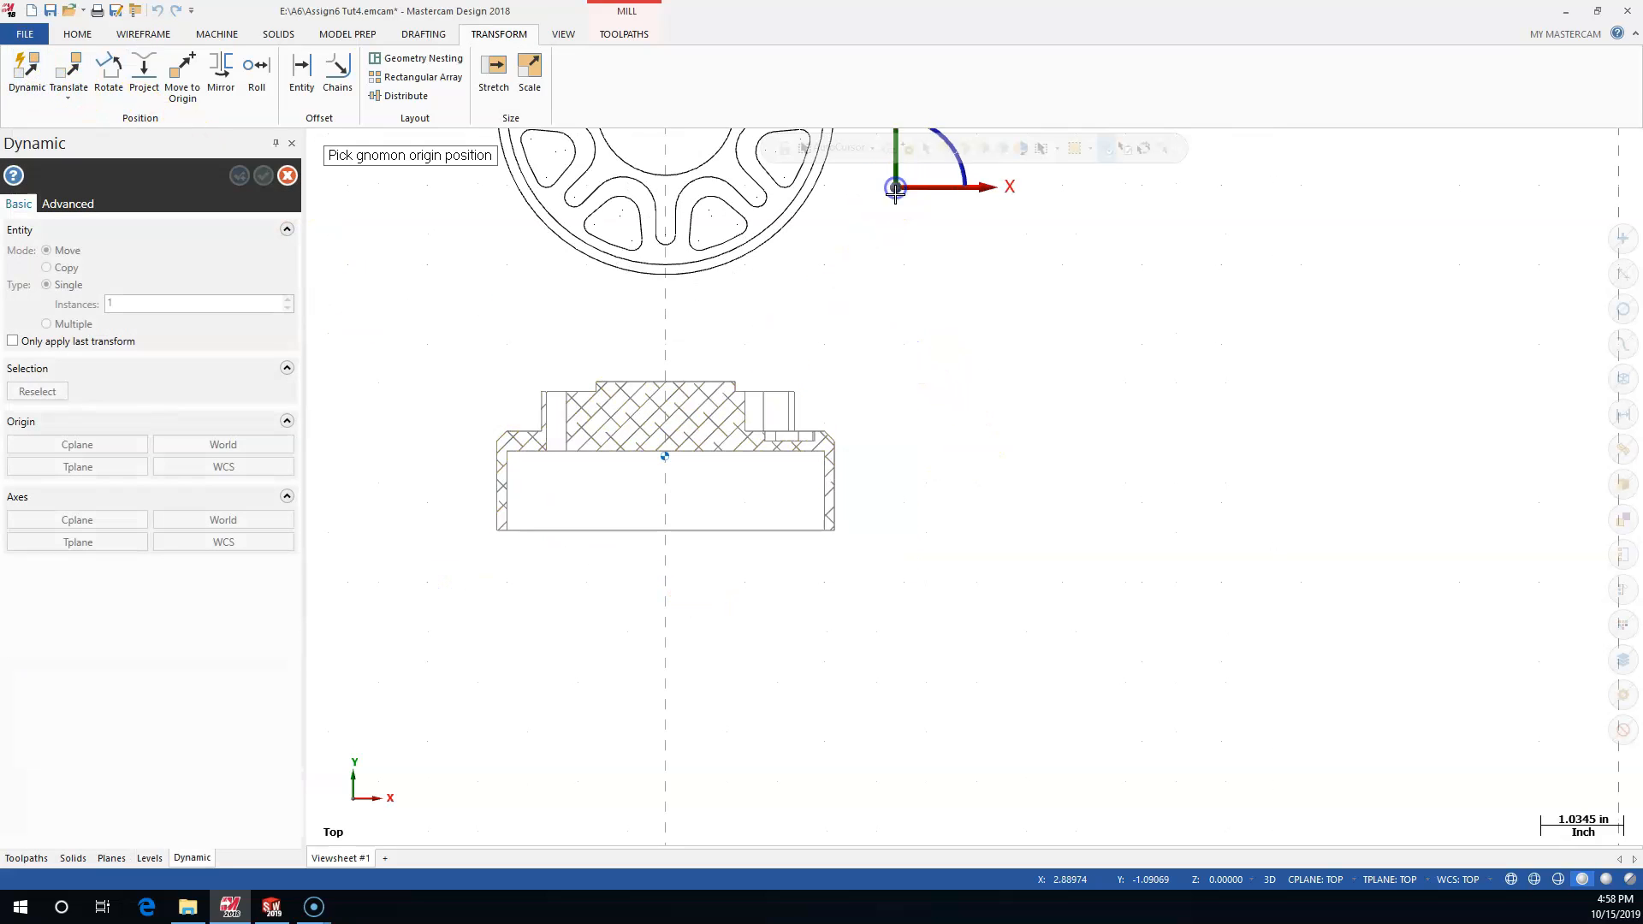
click(673, 382)
middle_drag(880, 476, 669, 386)
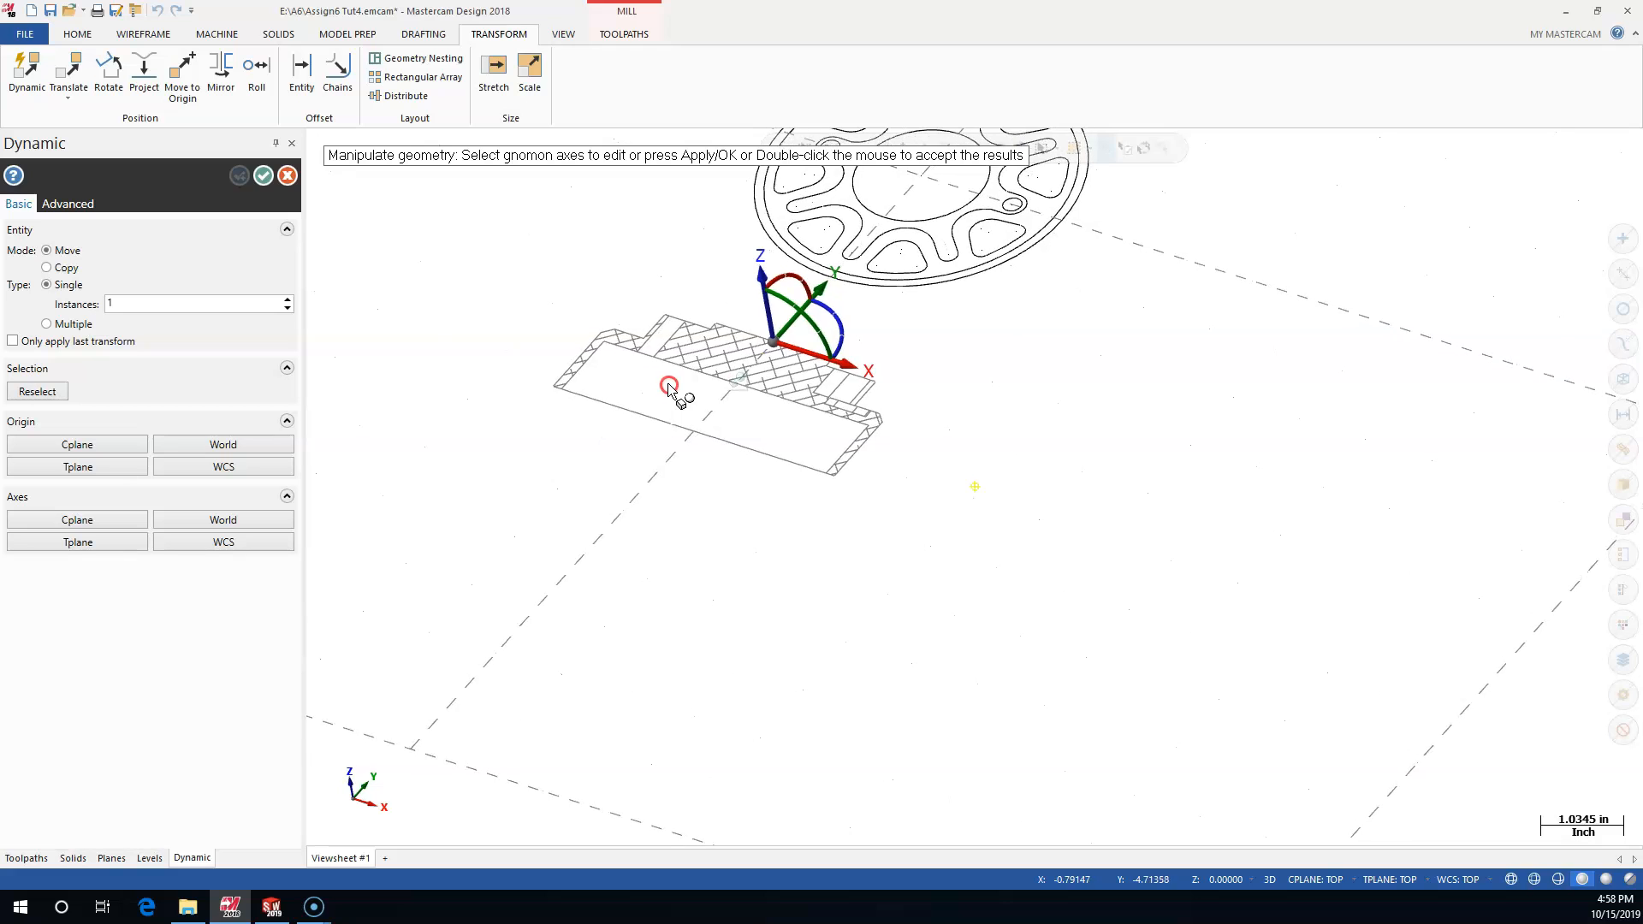
scroll(678, 333, up, 3)
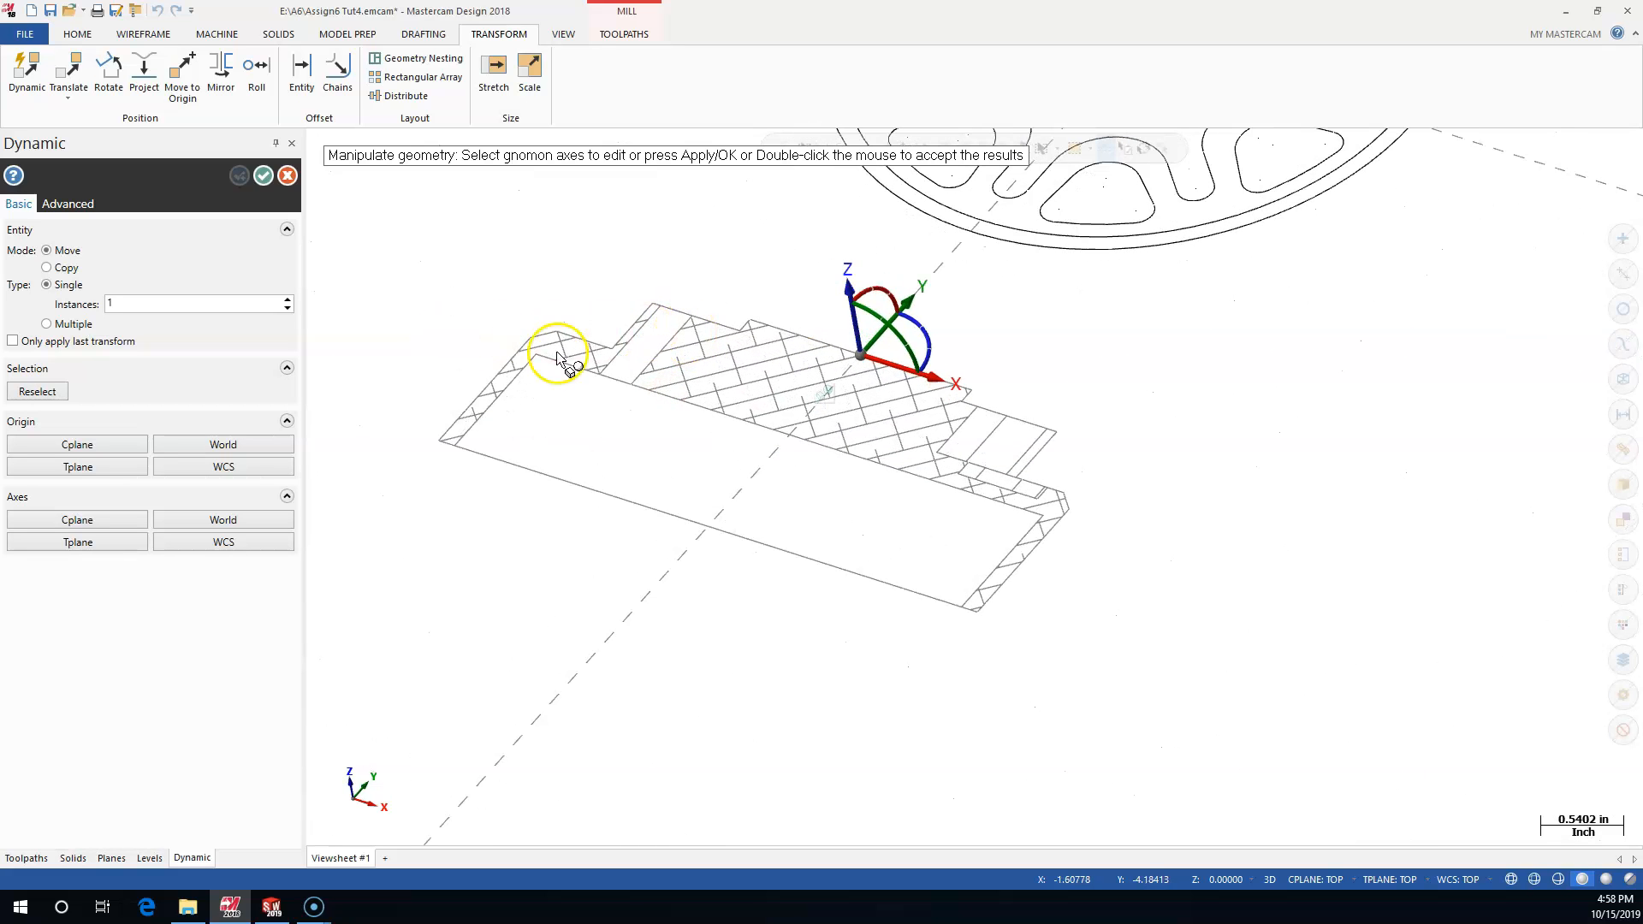
Rotate the section view exactly 90° about the gnomon's X axis so it stands upright, and accept the move
click(890, 293)
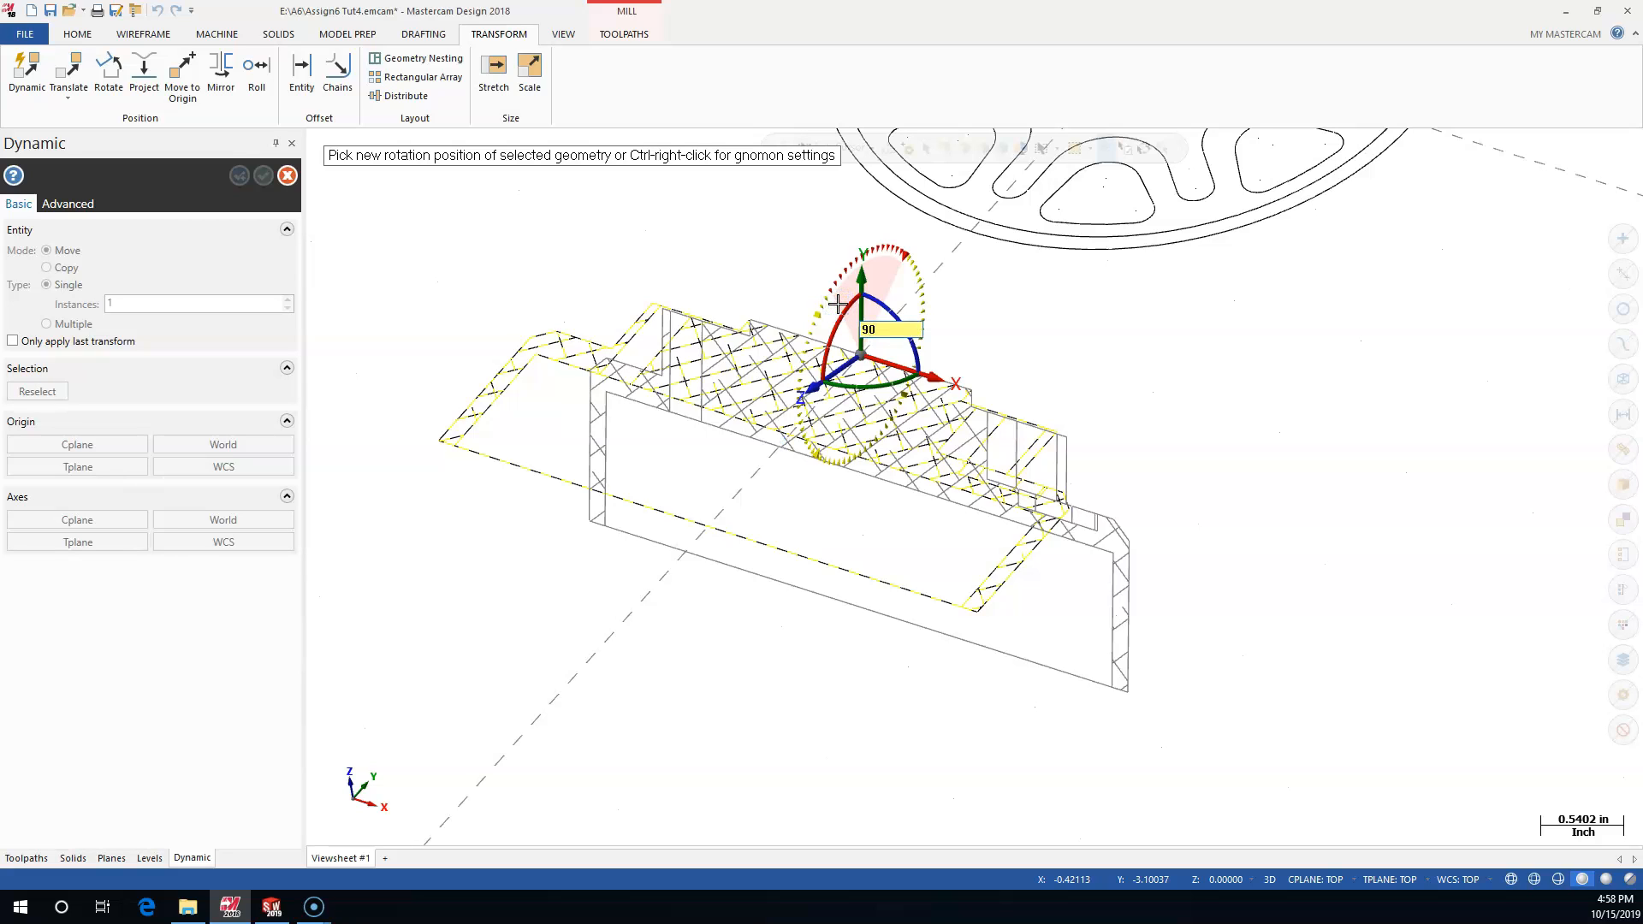
key(Return)
click(837, 304)
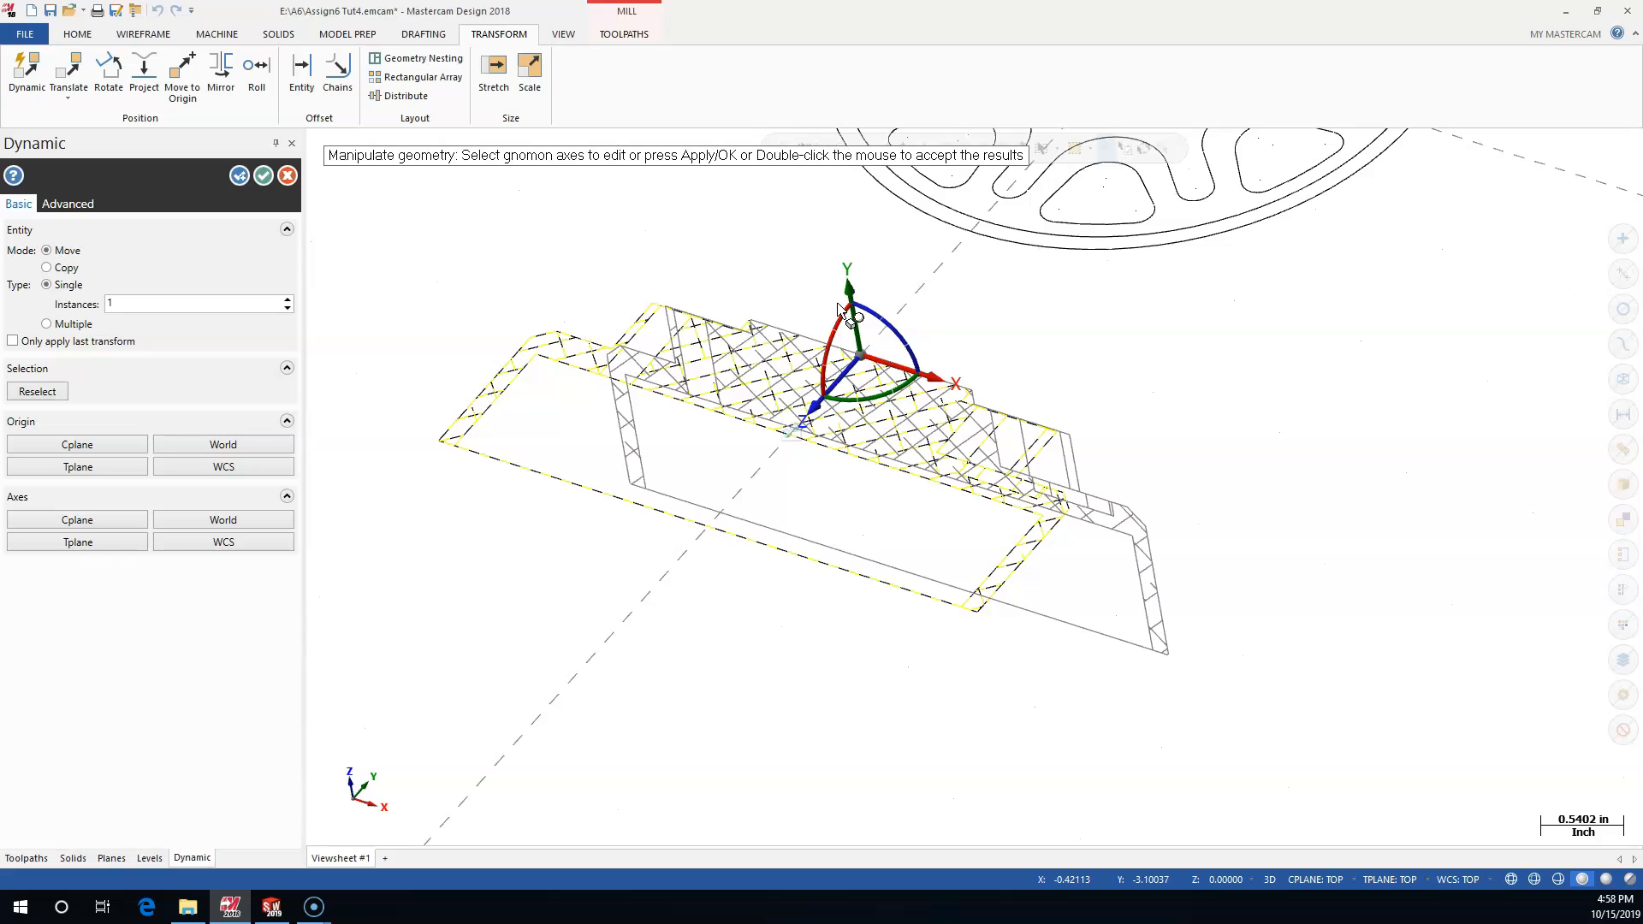
click(264, 178)
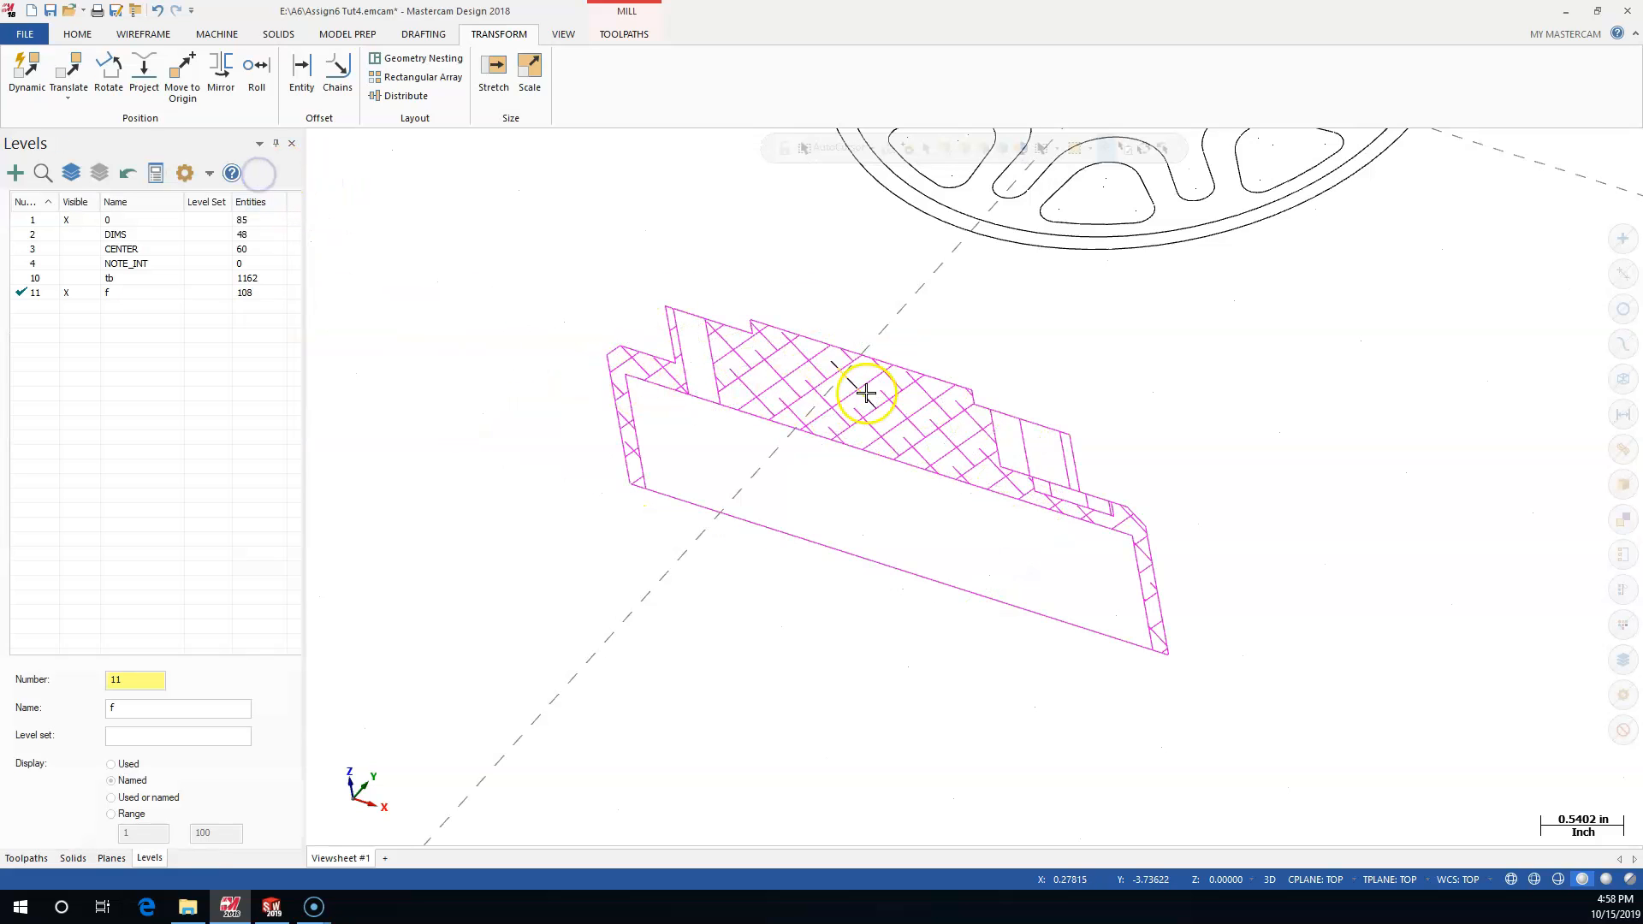
Move the displayed geometry to the origin, using the midpoint of the upright section view's top edge as the point to translate from
drag(1300, 334, 565, 684)
scroll(788, 660, up, 2)
scroll(788, 659, down, 4)
drag(1113, 463, 499, 708)
drag(774, 440, 642, 562)
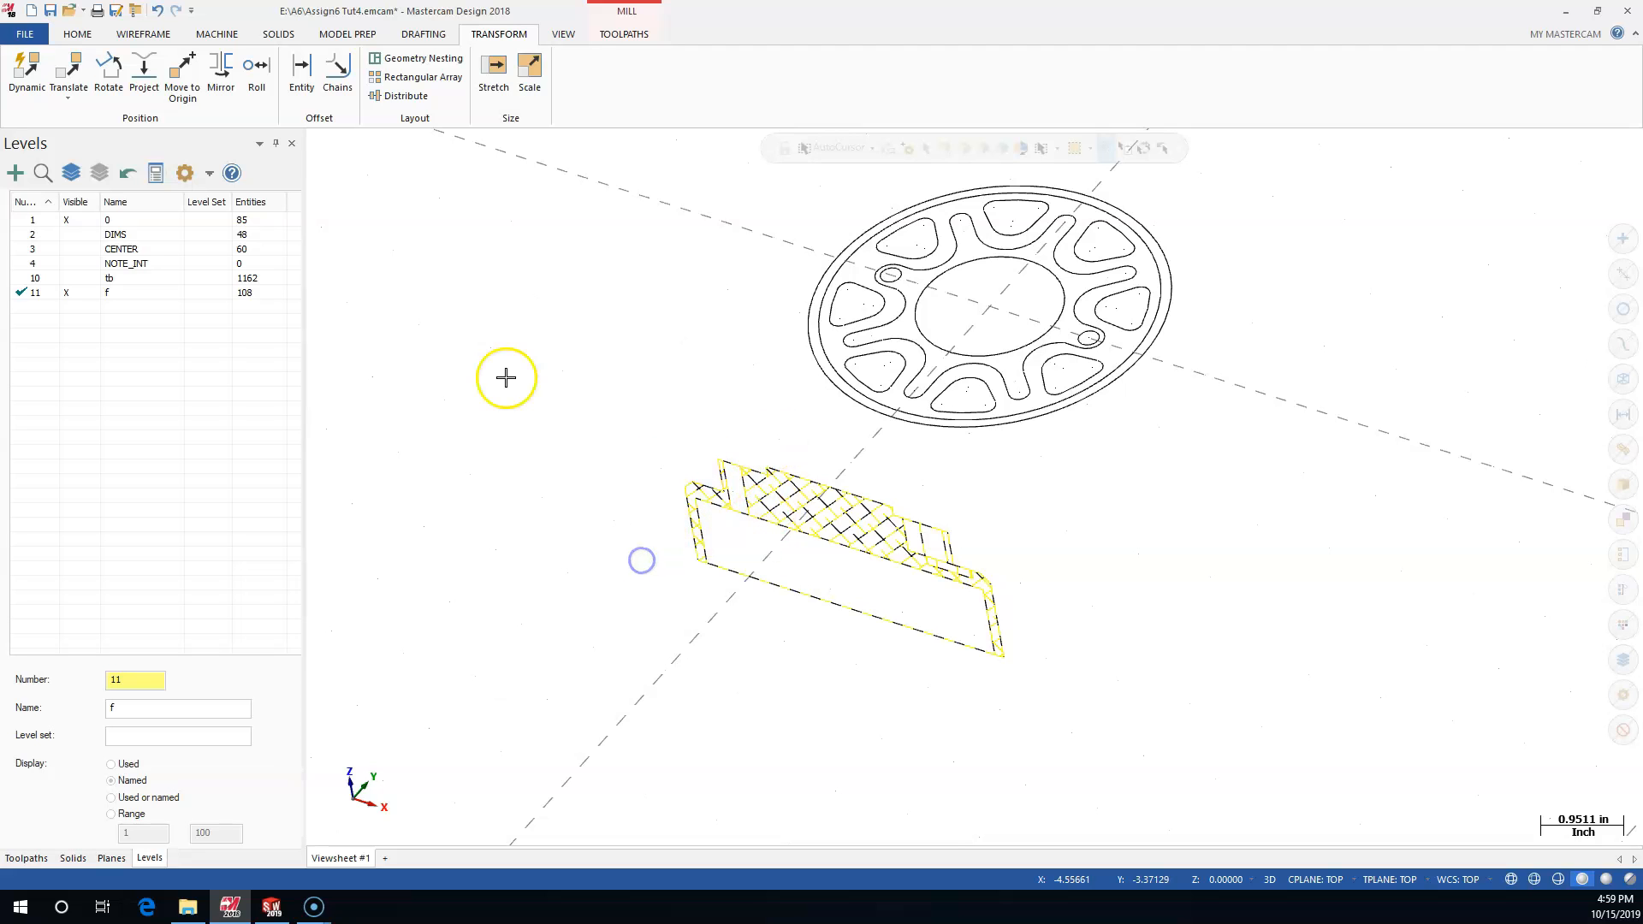
click(182, 73)
scroll(828, 506, up, 4)
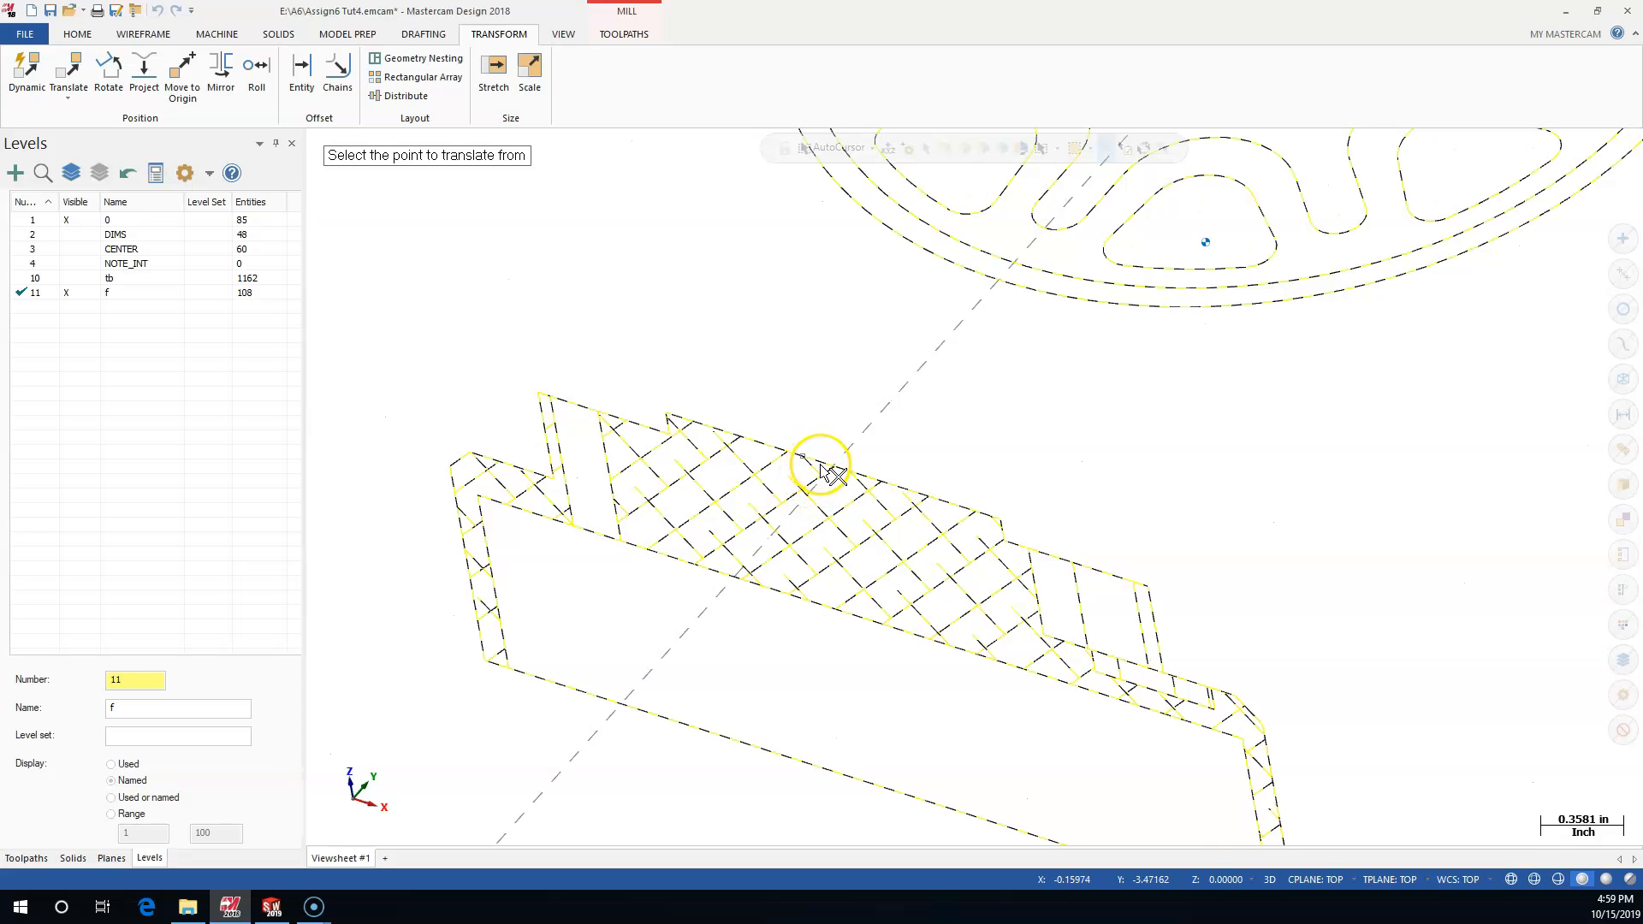
scroll(821, 471, up, 3)
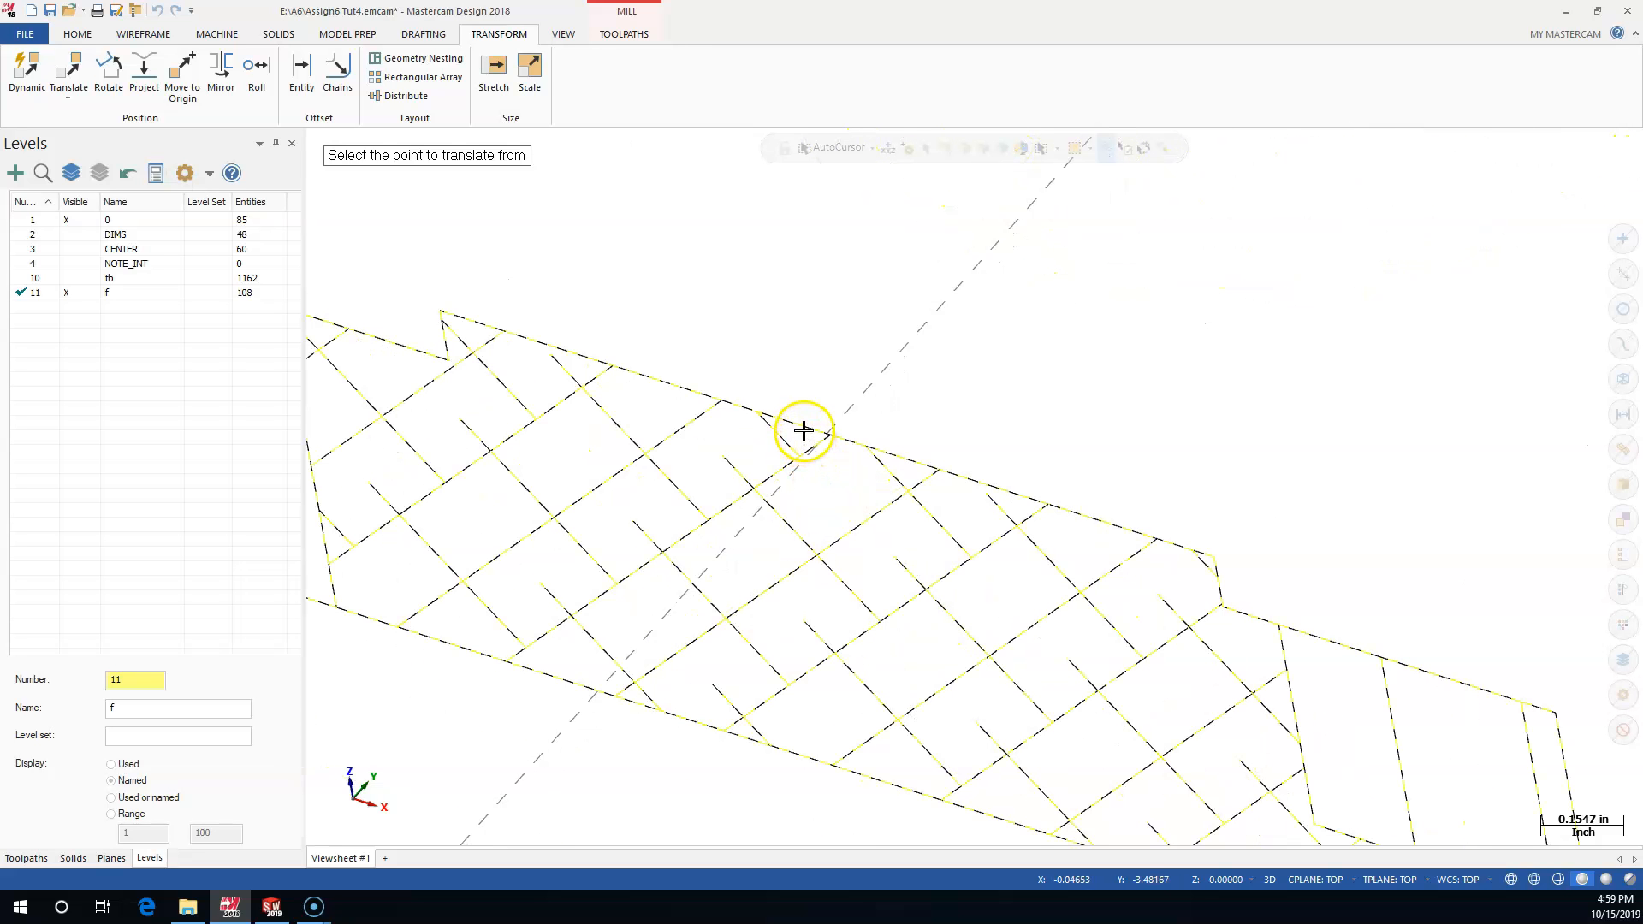
scroll(843, 440, up, 3)
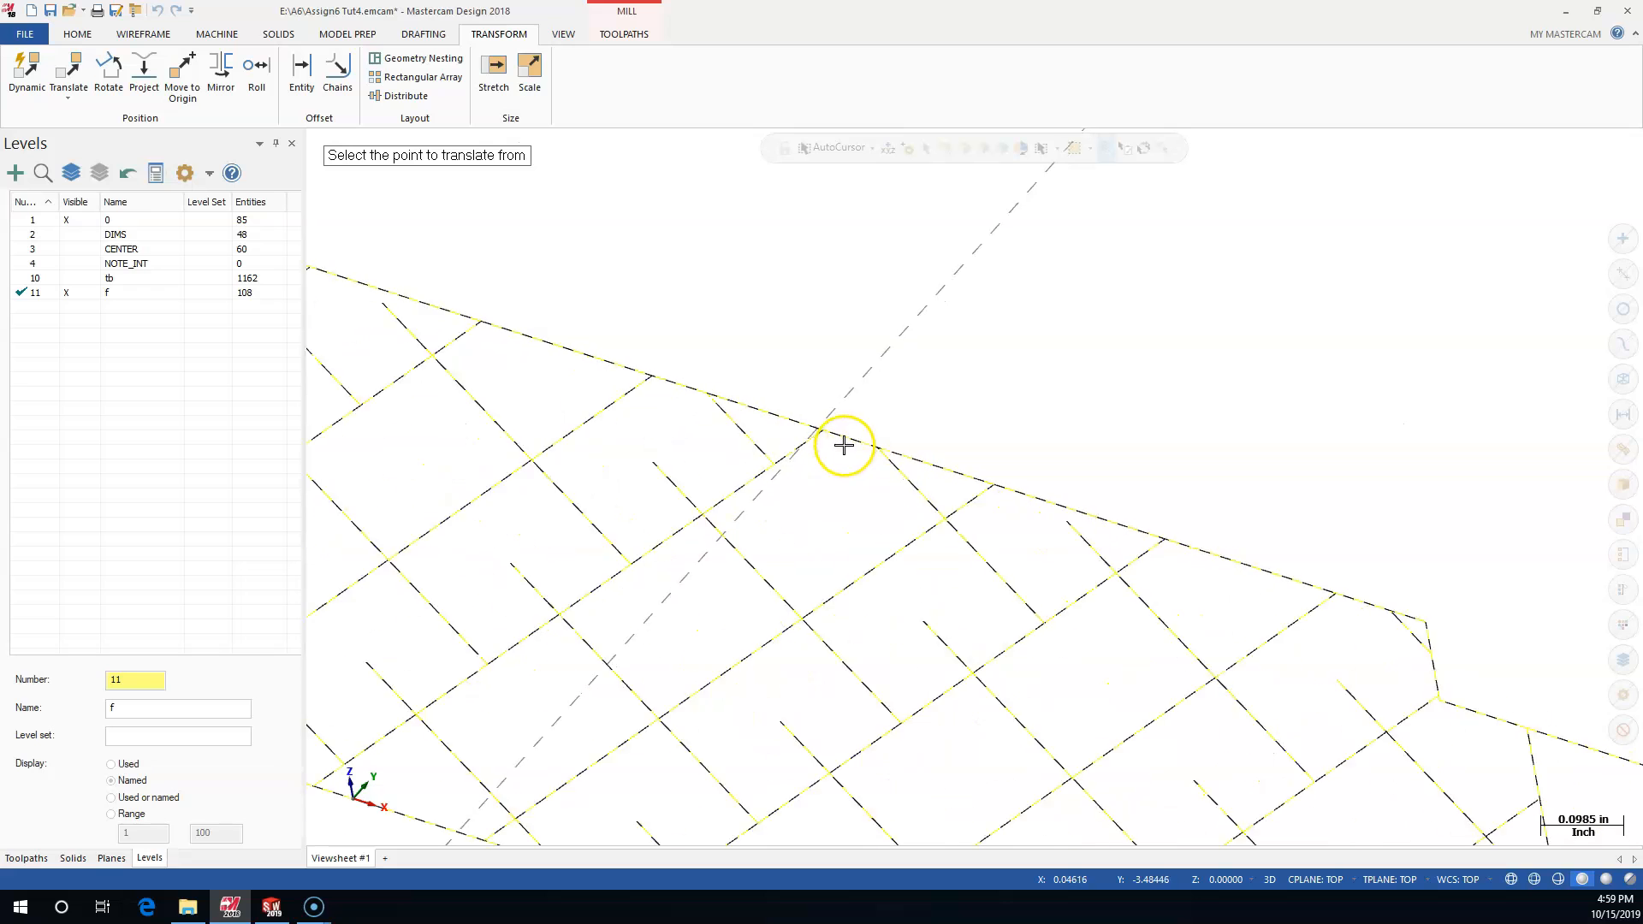
scroll(796, 419, up, 2)
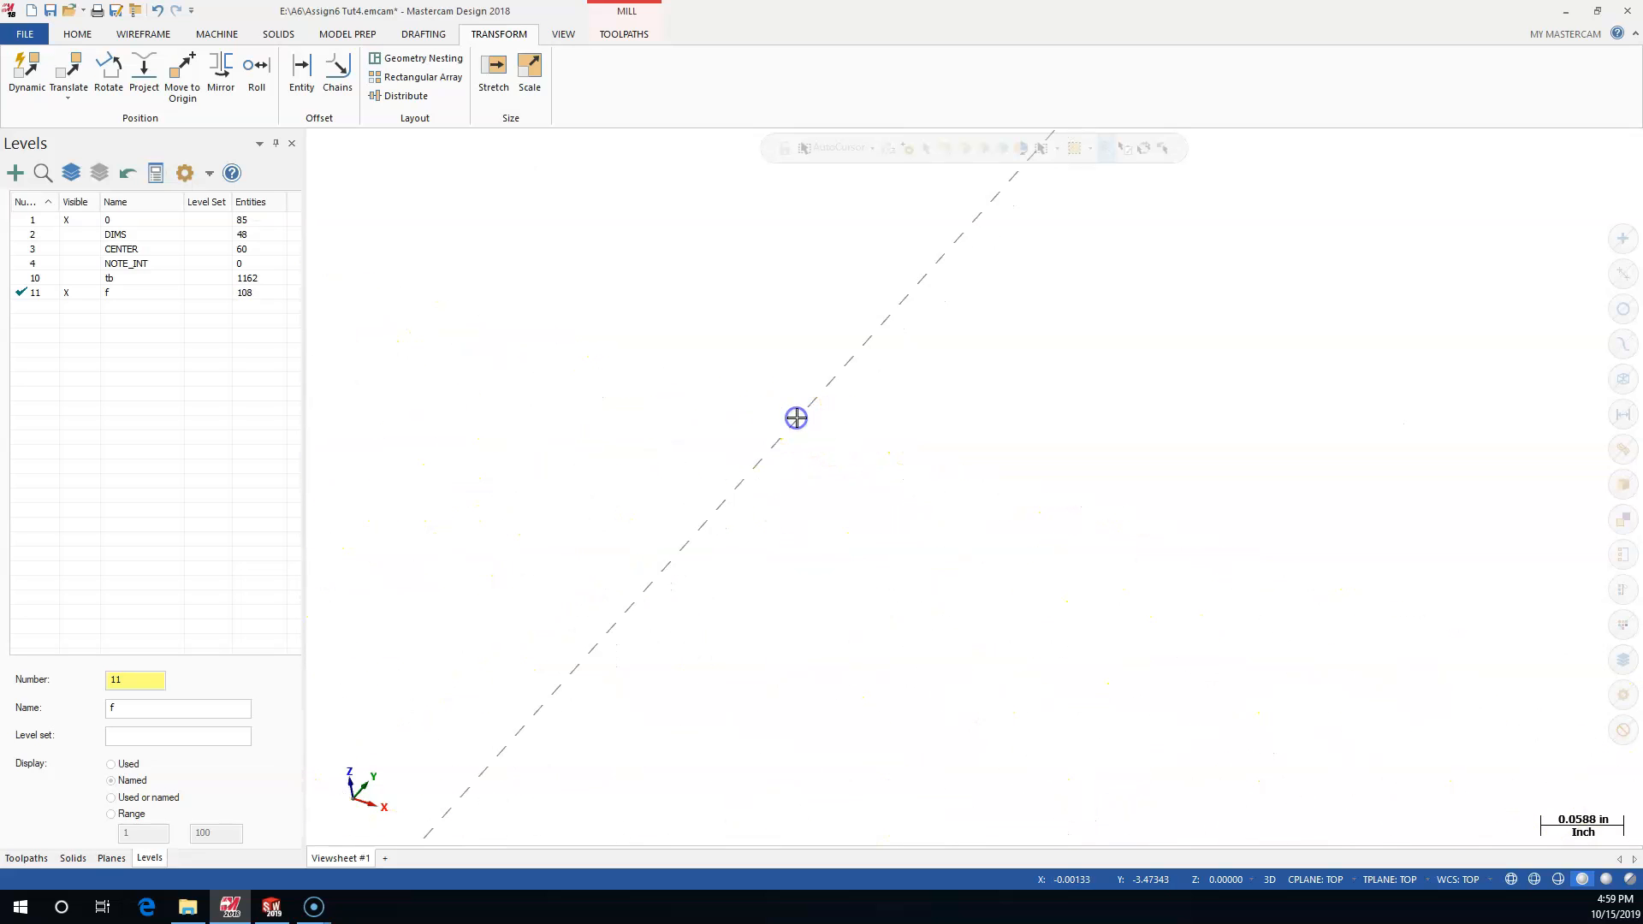
scroll(773, 495, down, 5)
scroll(771, 494, down, 3)
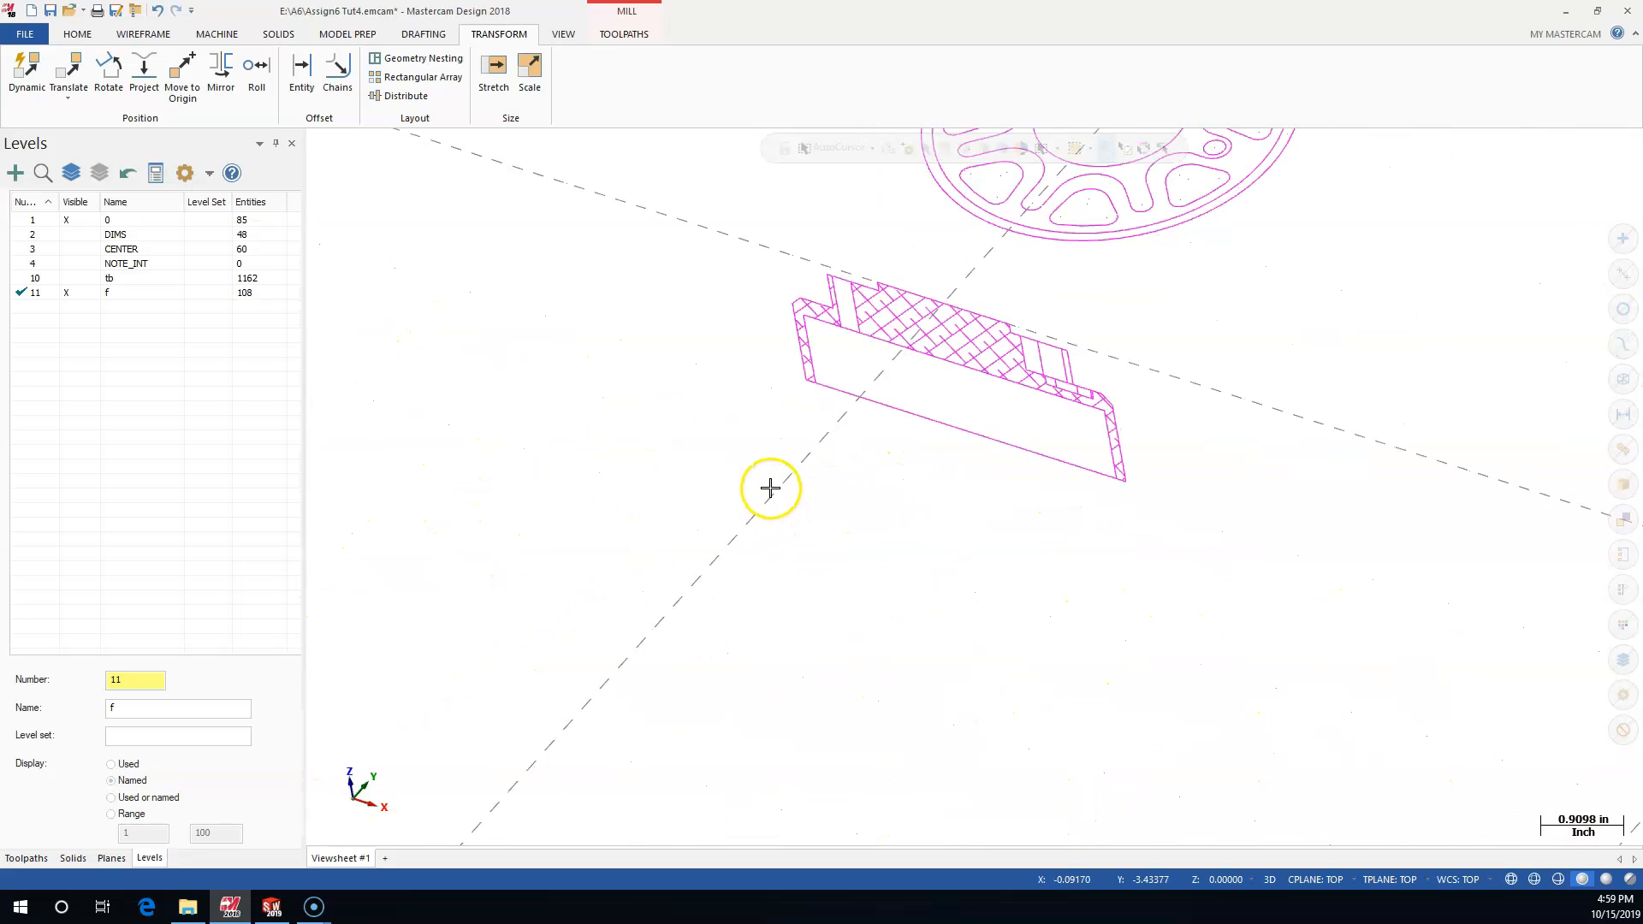
Make level 1 the main level and hide level 11, so only the circular front view is displayed in the isometric view
middle_drag(763, 606, 815, 583)
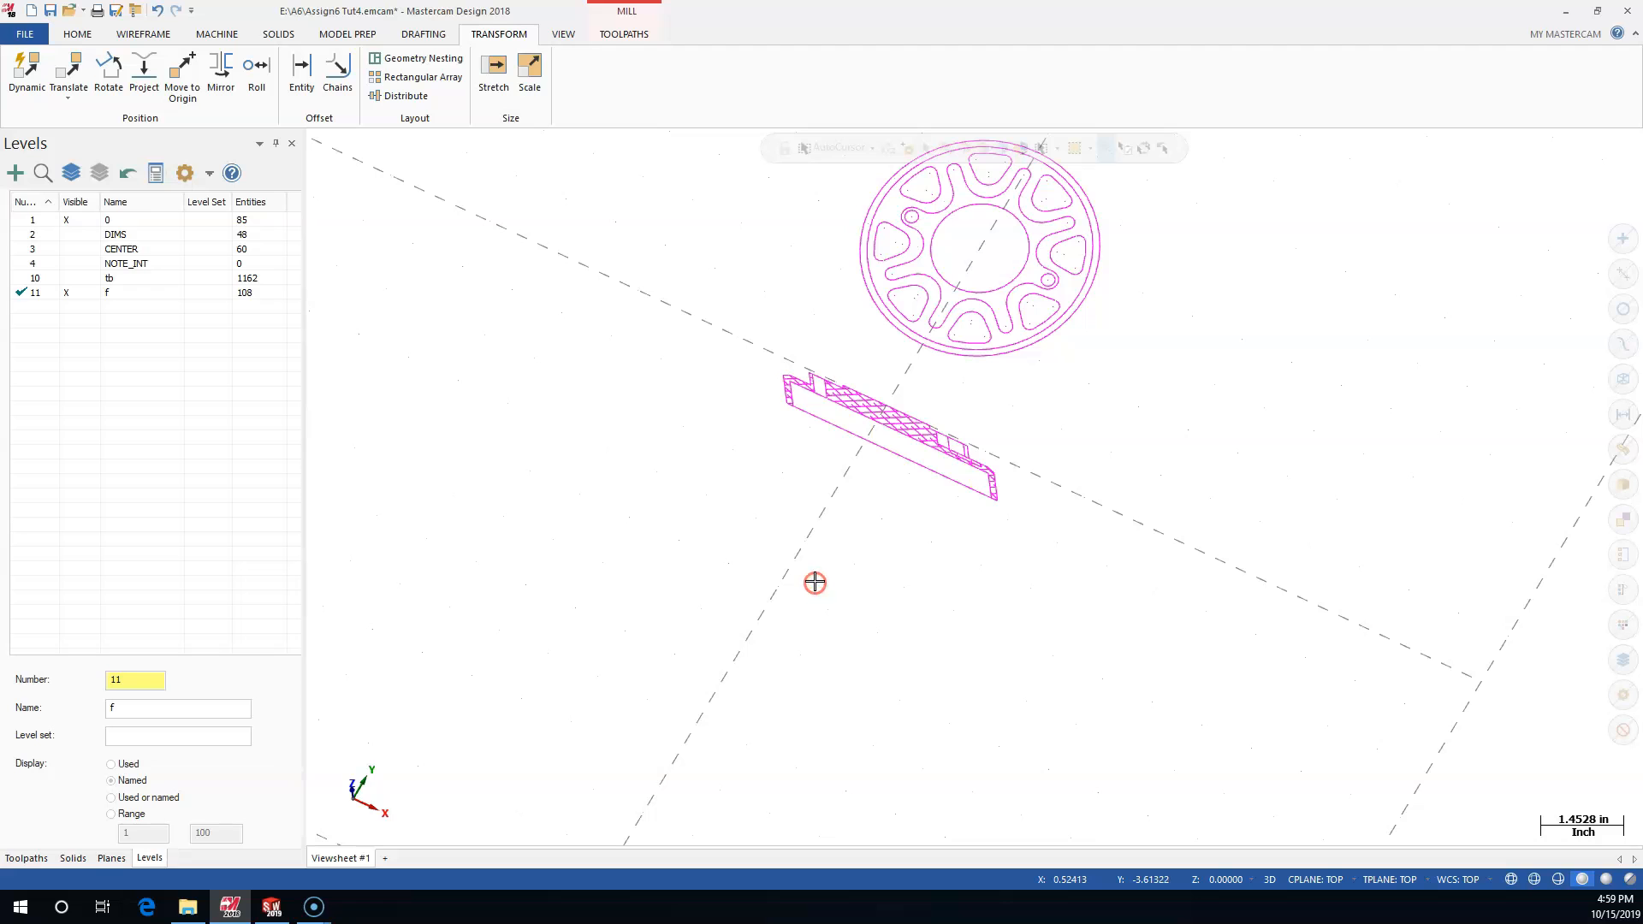
scroll(809, 566, down, 3)
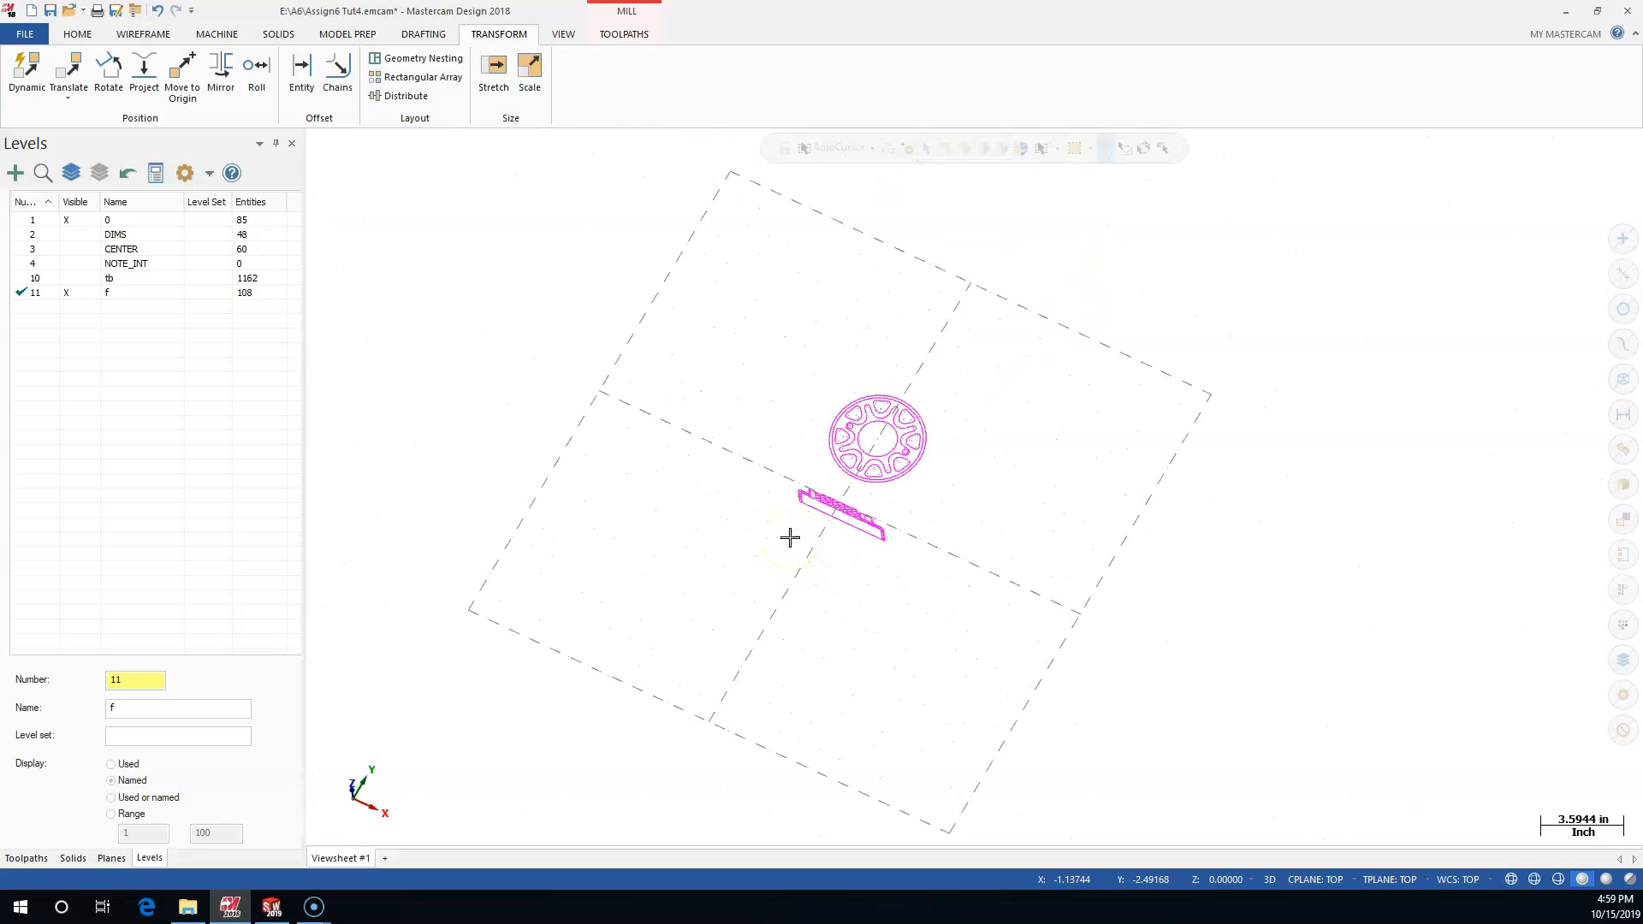
key(alt+7)
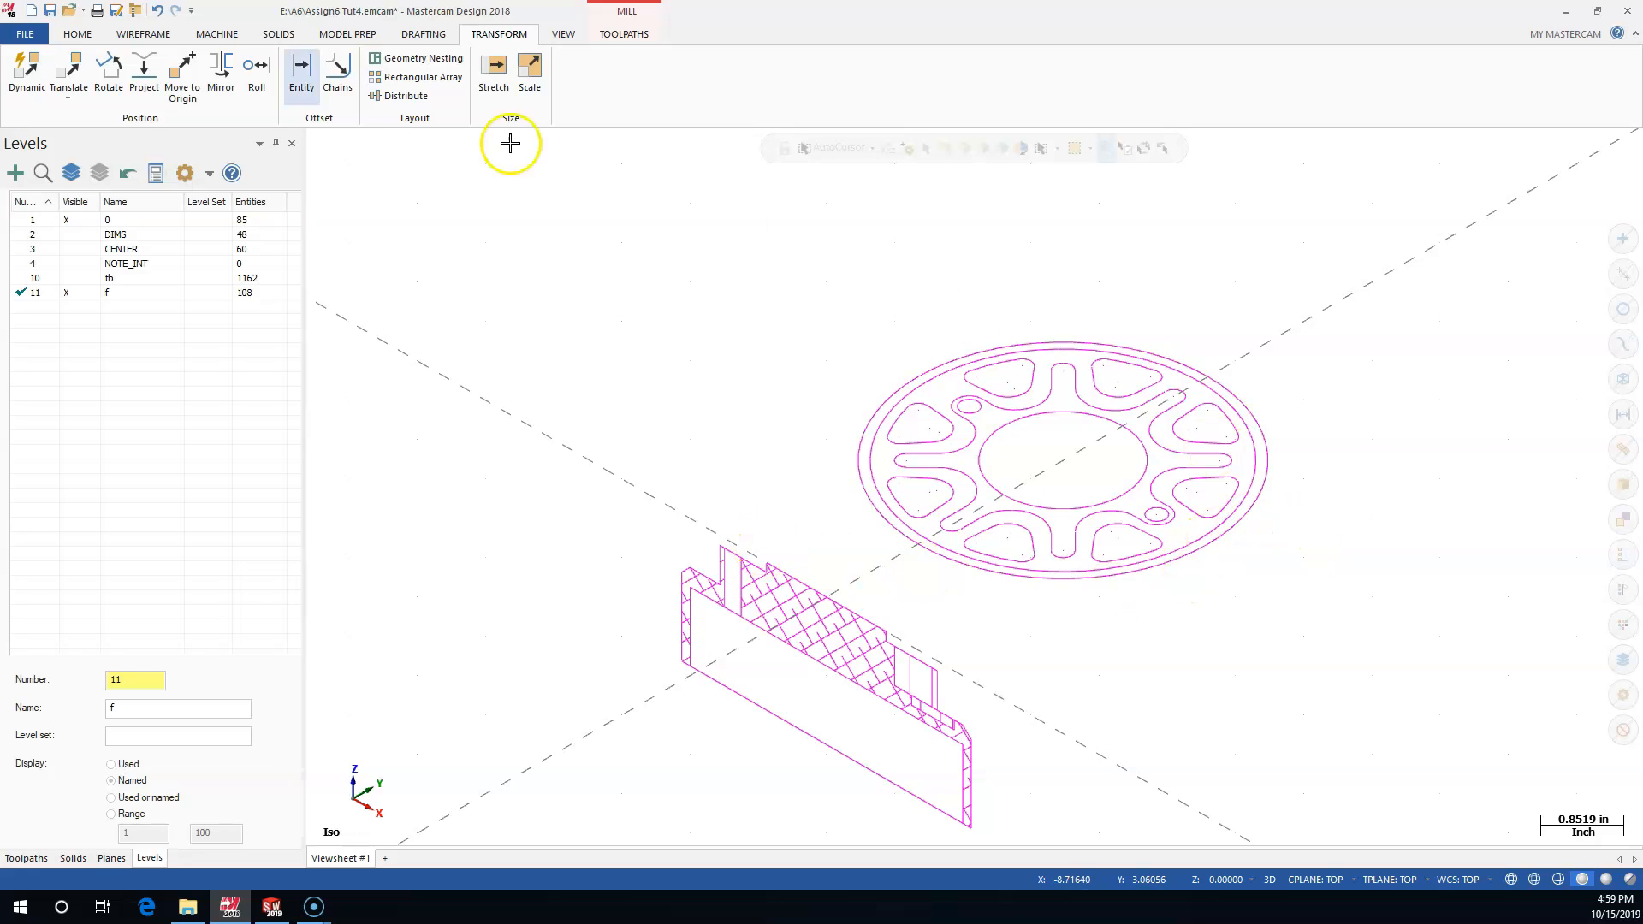
click(78, 221)
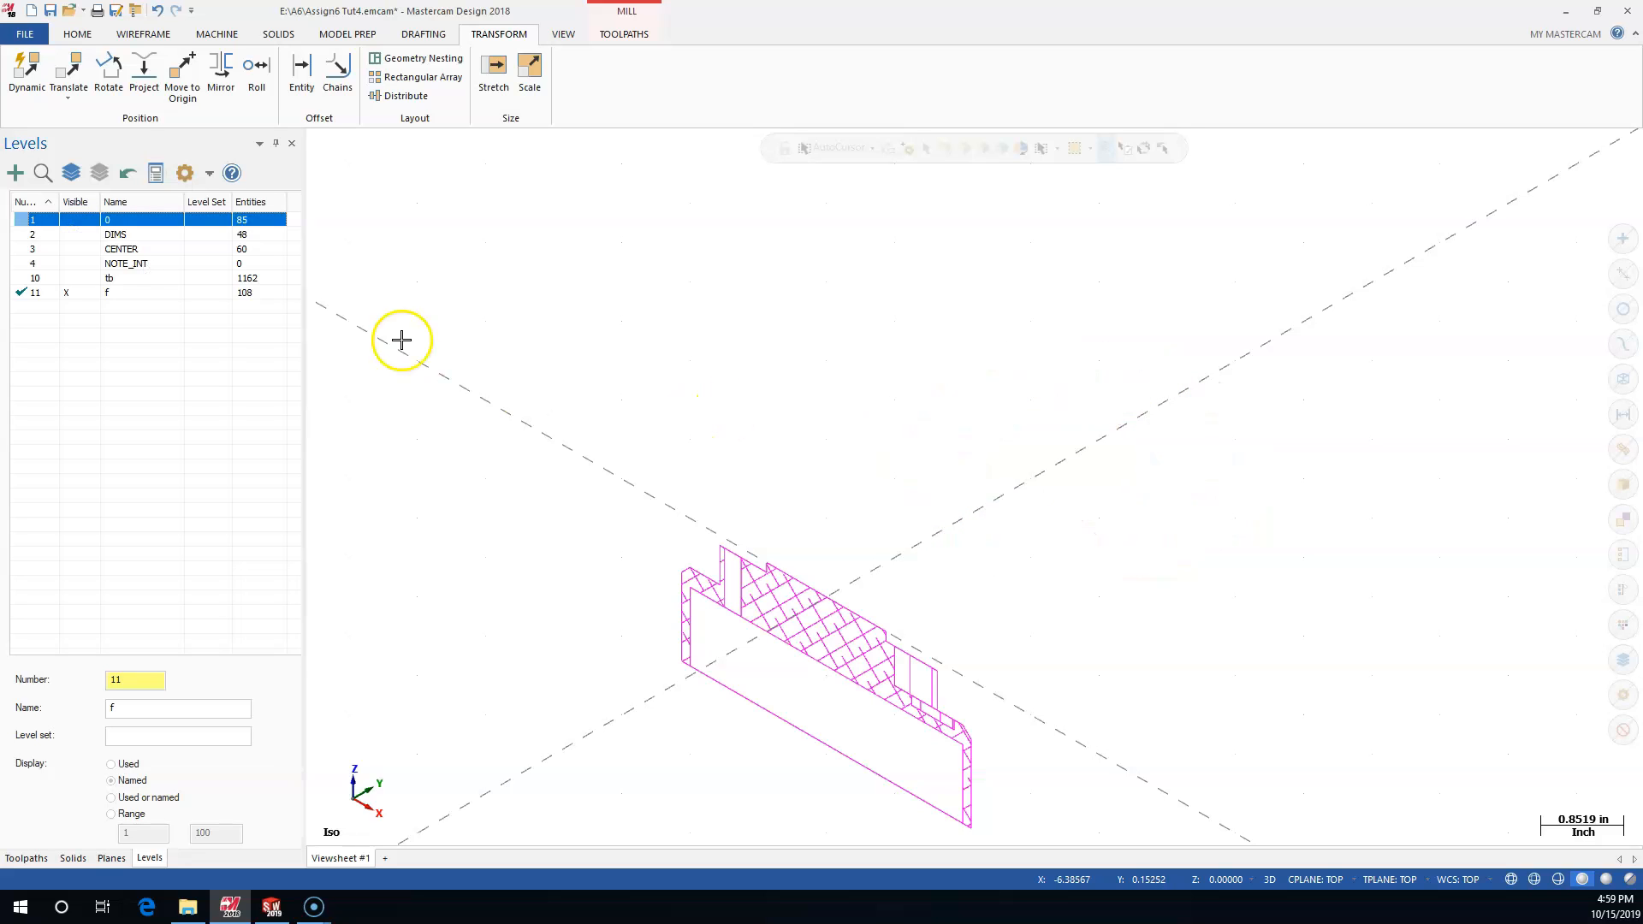
click(66, 293)
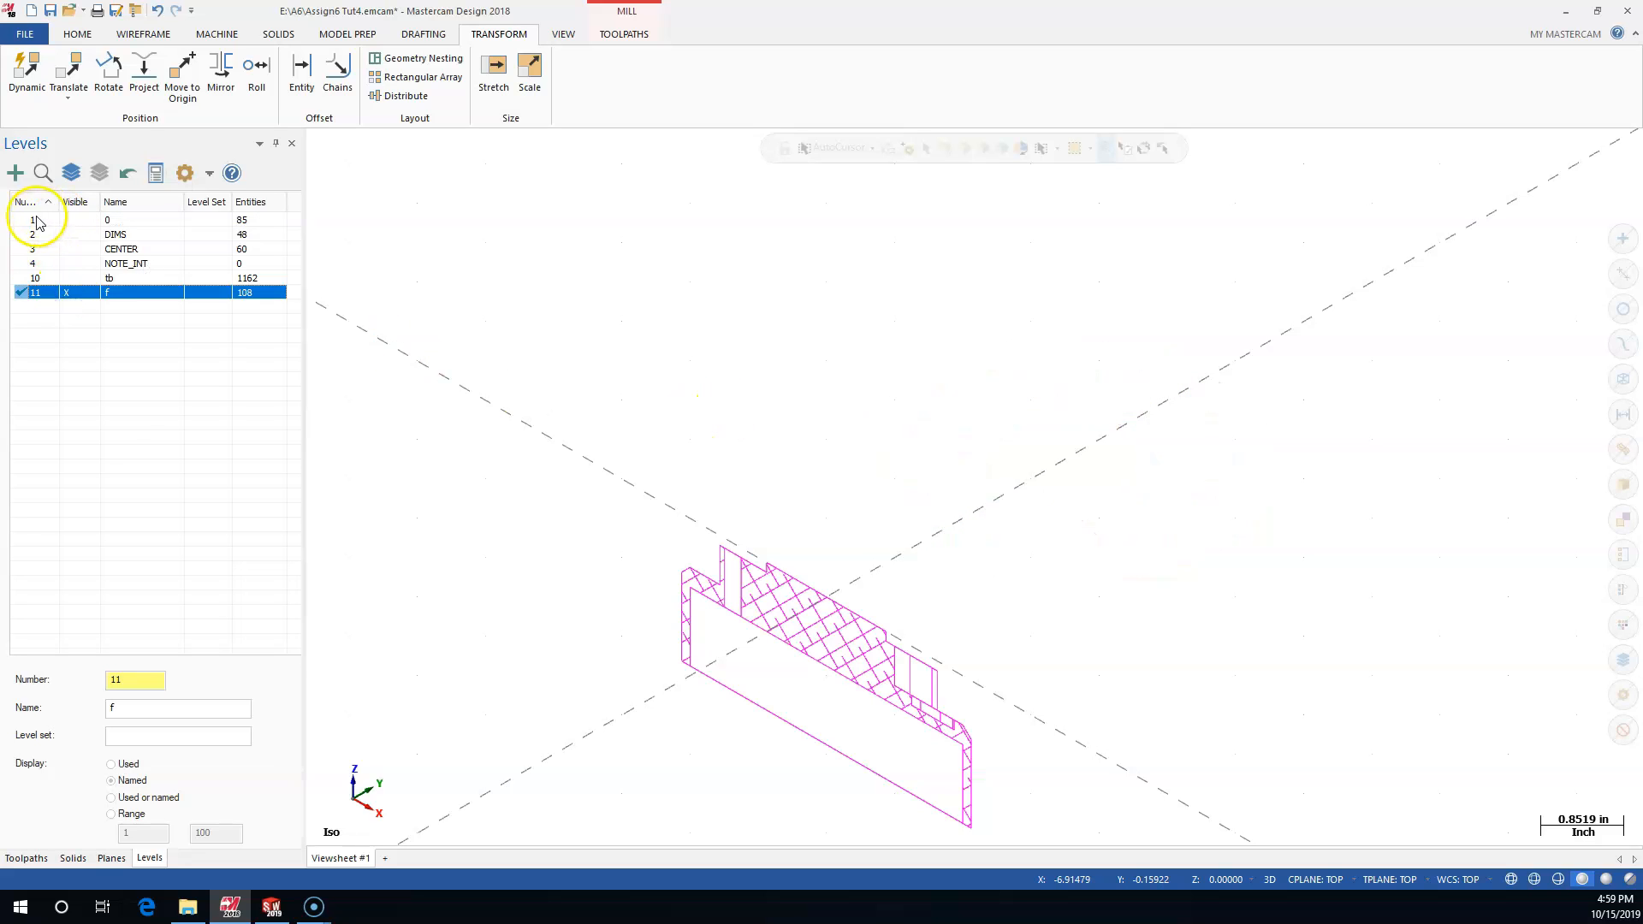
click(37, 221)
click(68, 293)
Move the whole circular view on level 1 to the origin, using its centre as the point to translate from
scroll(874, 341, down, 3)
scroll(874, 340, down, 2)
drag(1096, 302, 806, 526)
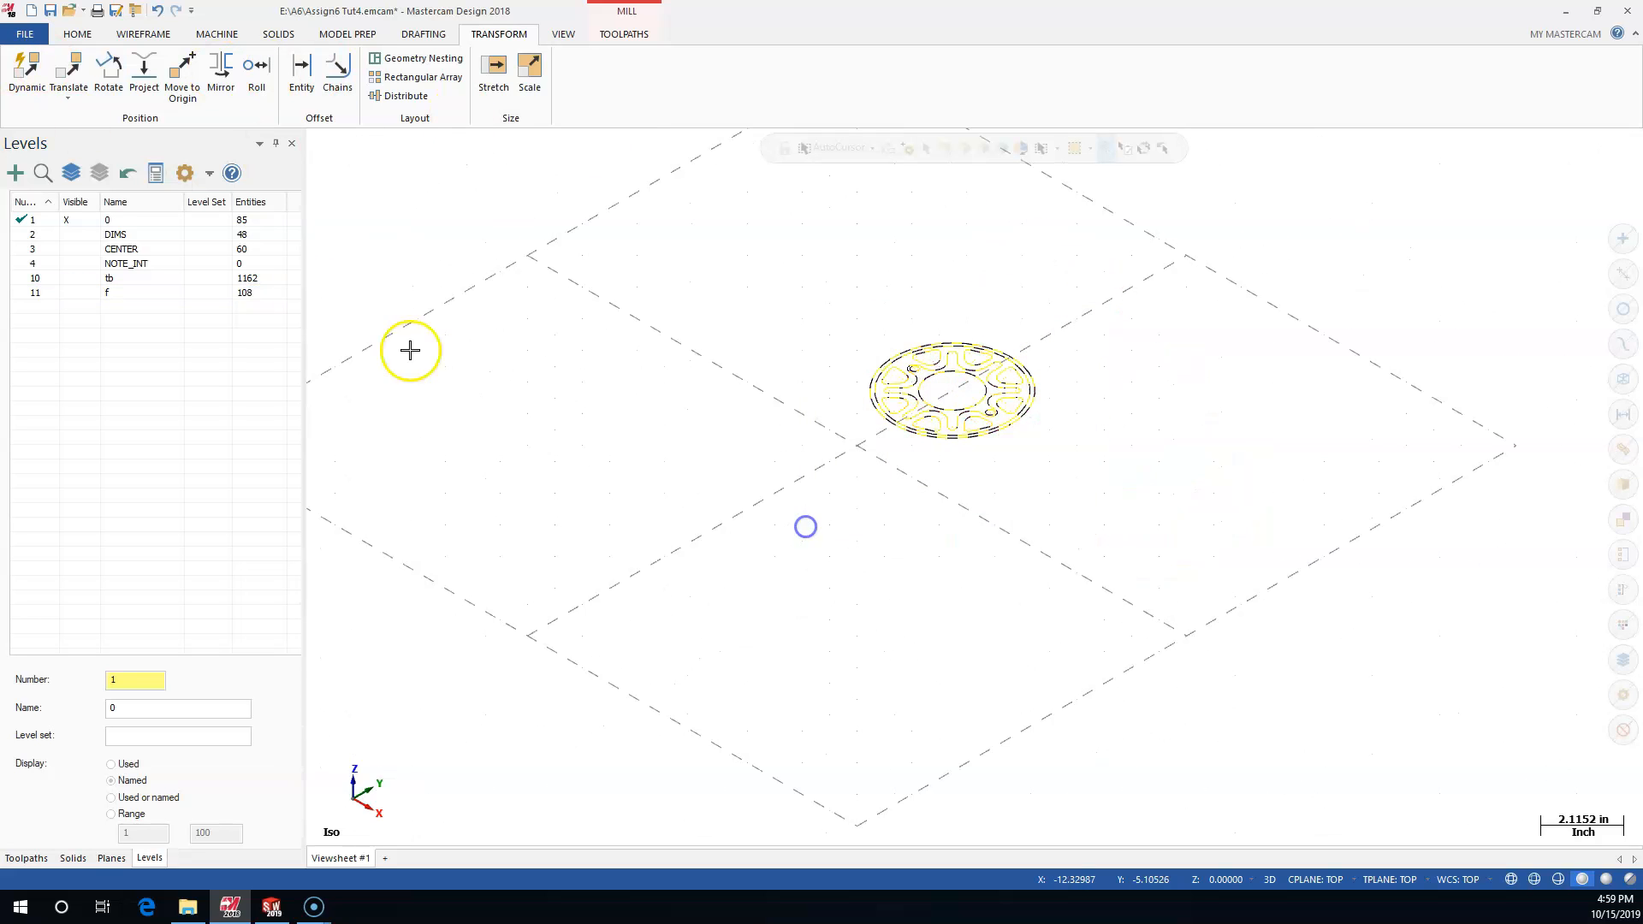
click(180, 82)
scroll(936, 419, up, 4)
click(985, 350)
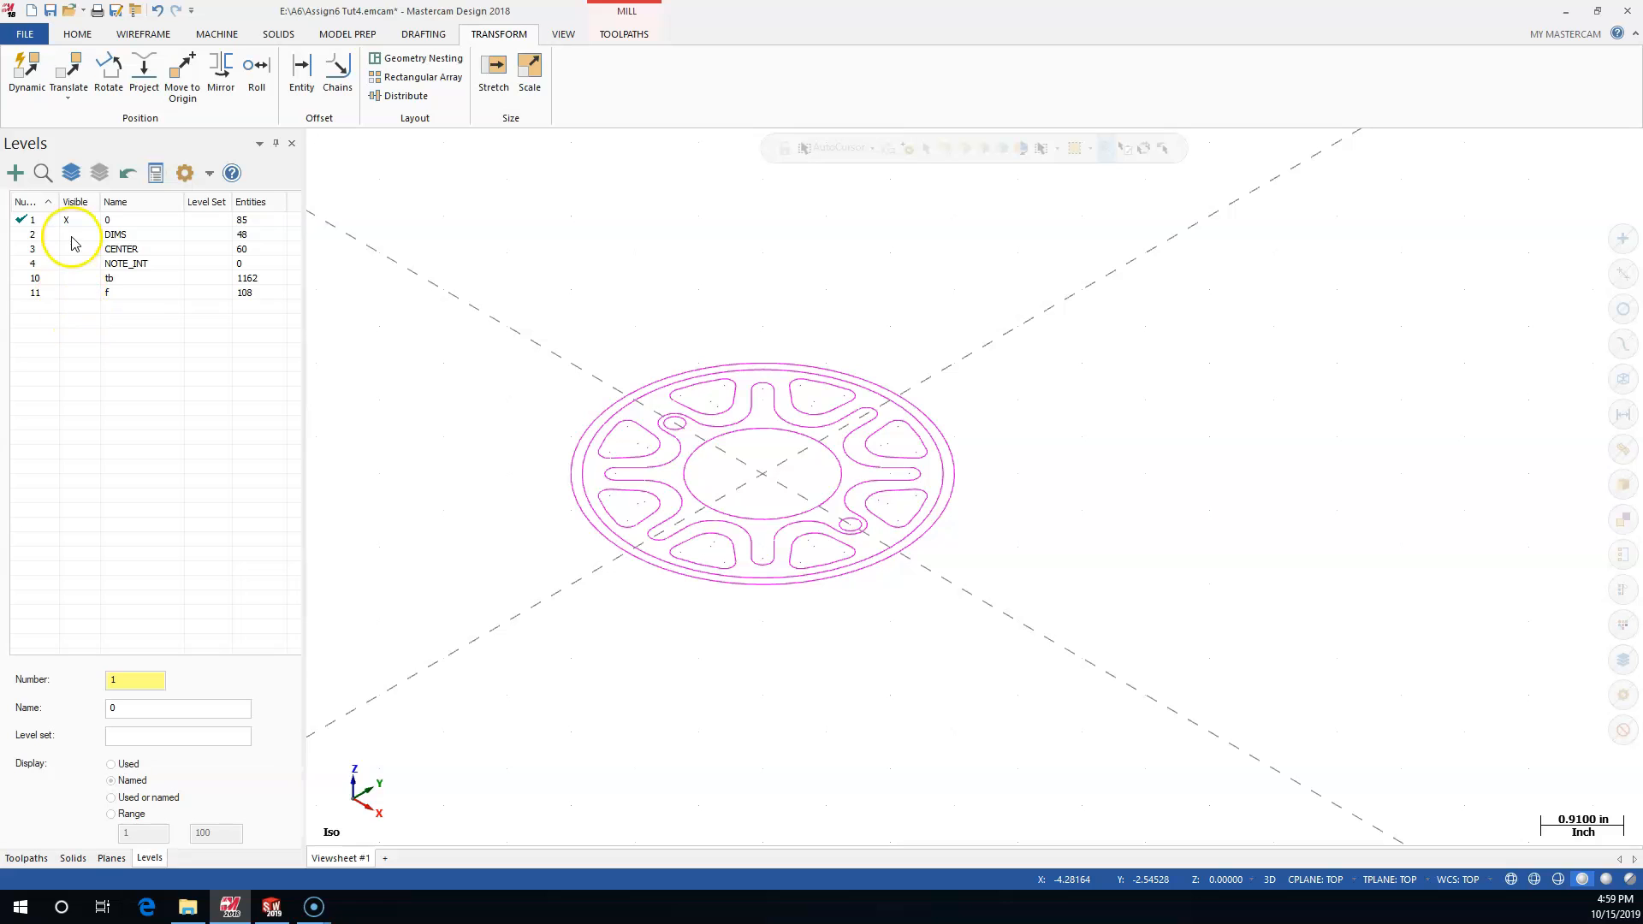
Show level 11 together with level 1 and check from an angle how the section view lines up with the circular view
click(69, 292)
mouse_move(543, 451)
middle_down()
mouse_move(557, 422)
mouse_move(602, 405)
mouse_move(822, 542)
middle_up()
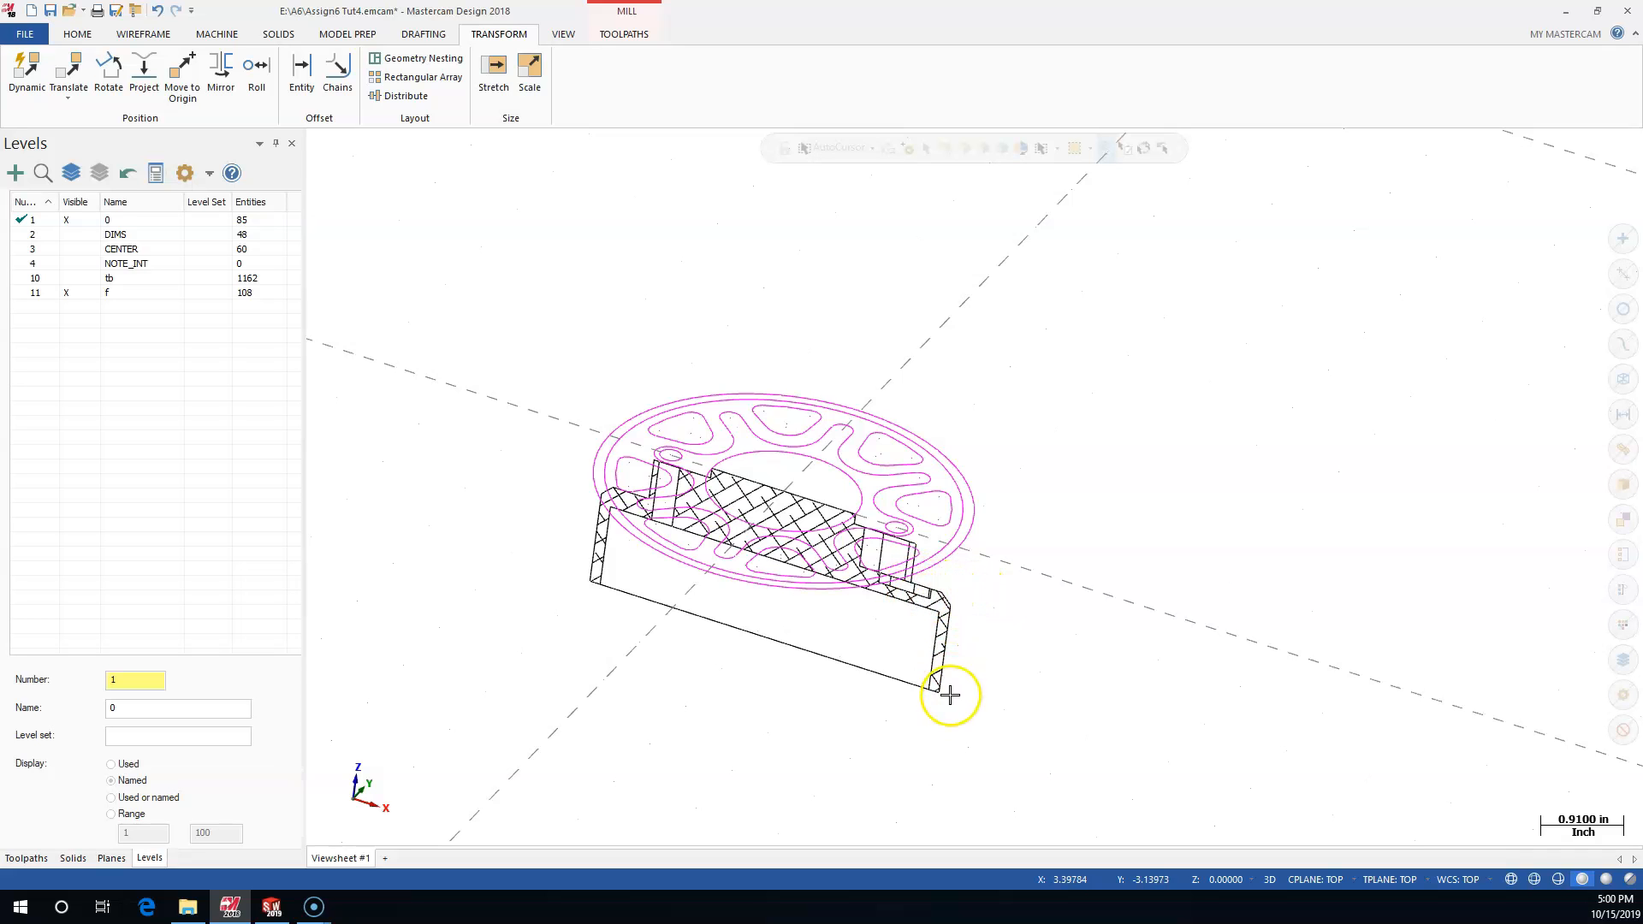
middle_drag(753, 488, 697, 551)
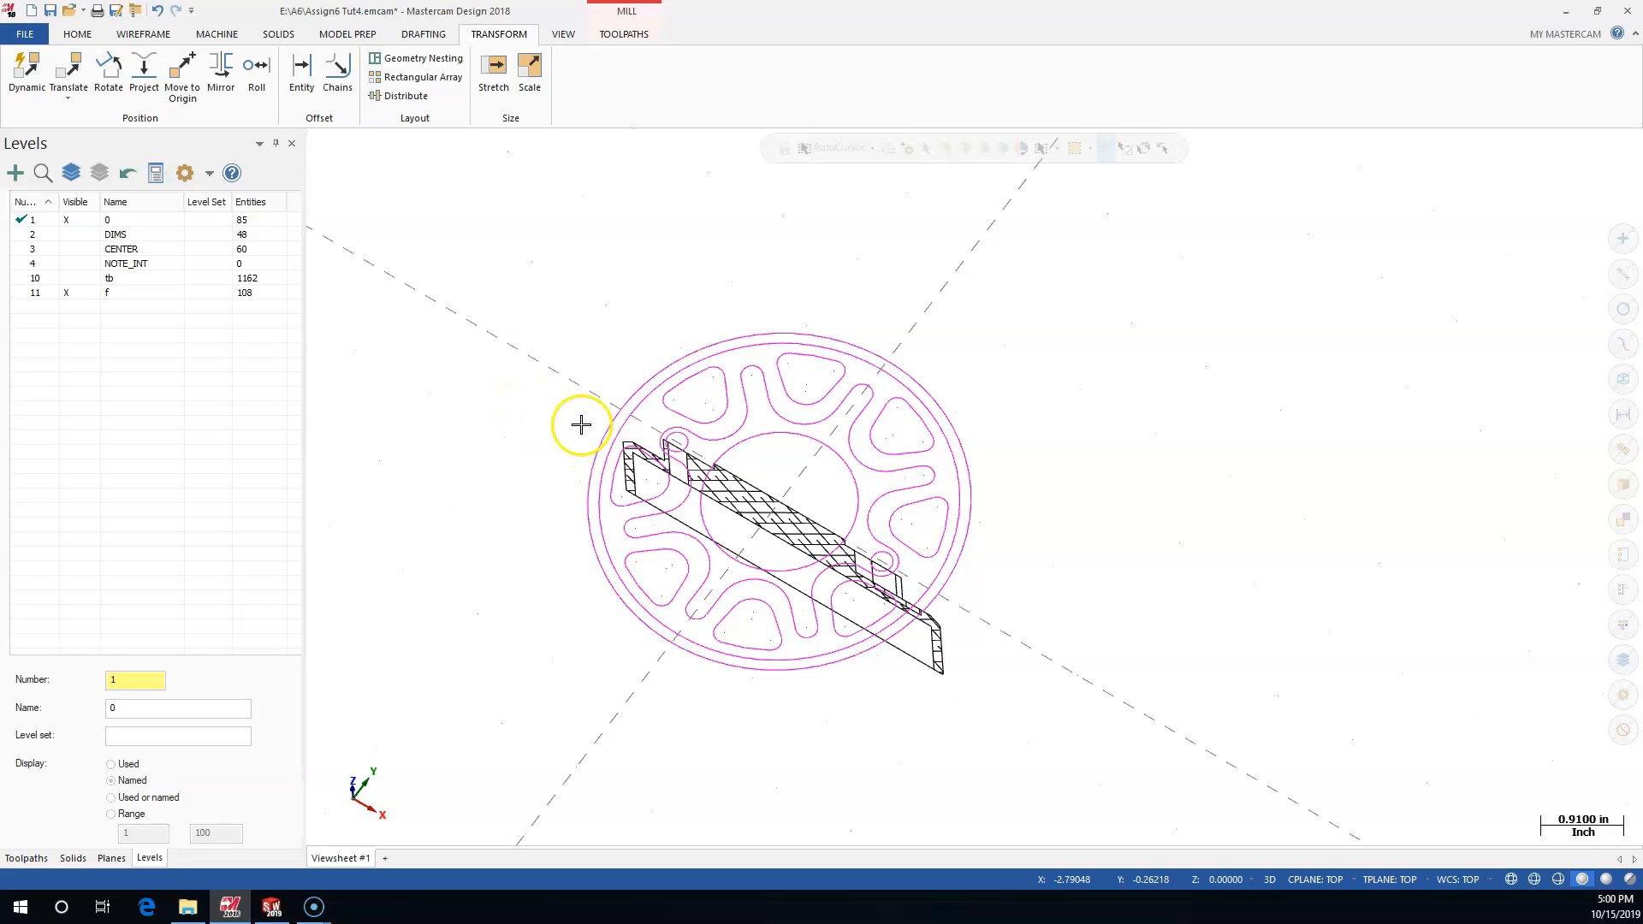
Save the file in the A6 folder as Assign6 Tut4 -dwg
click(47, 12)
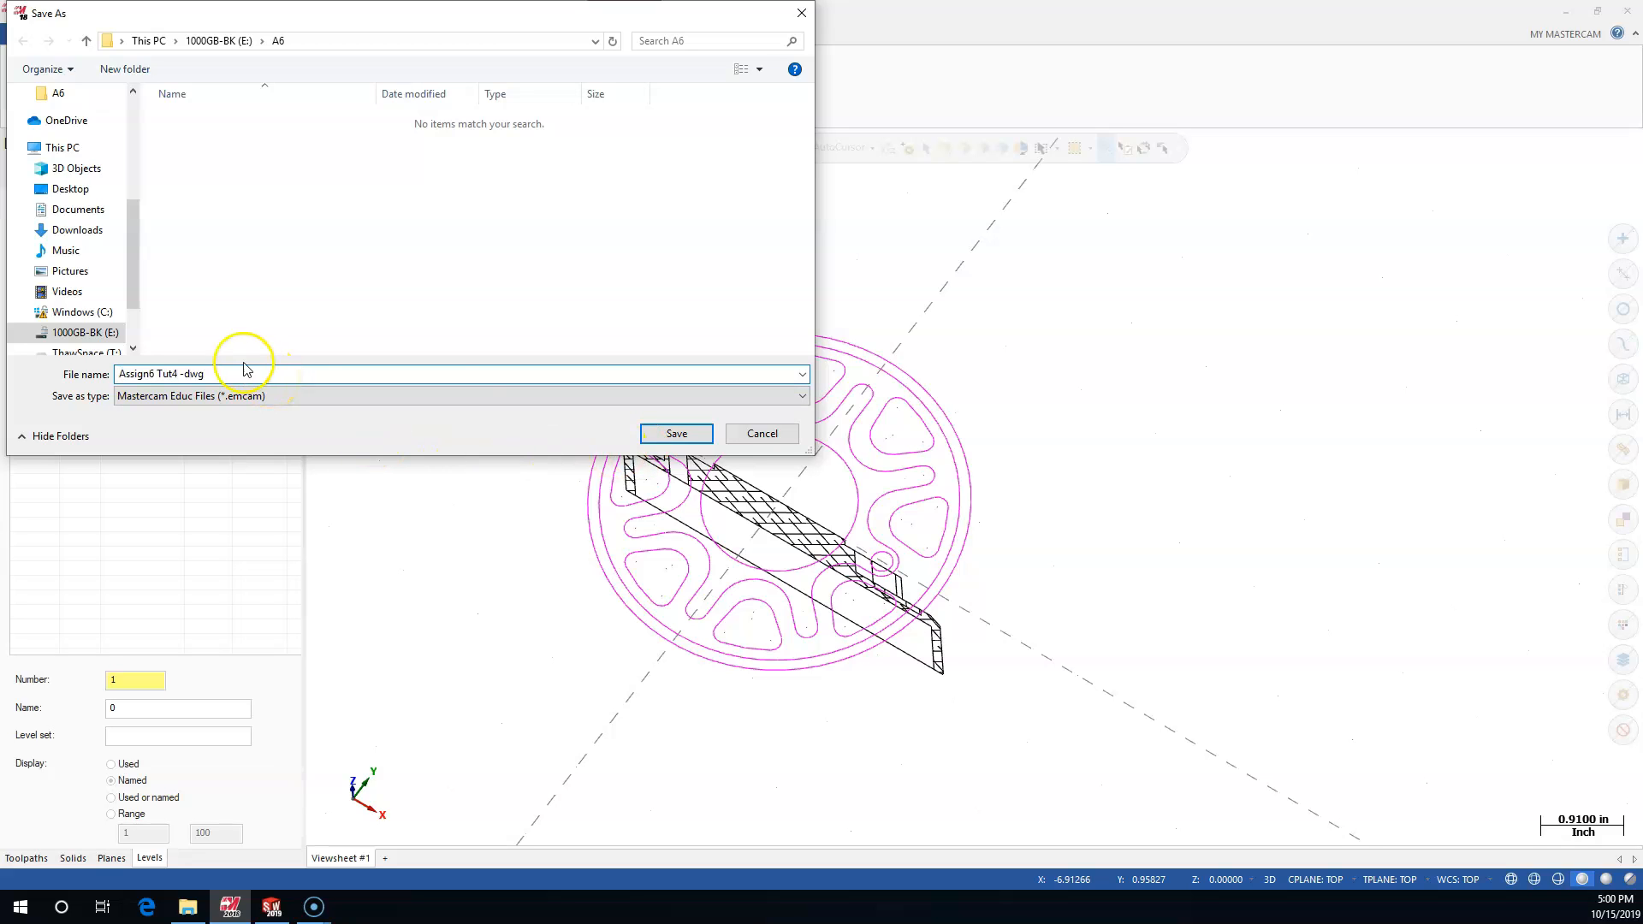
click(674, 434)
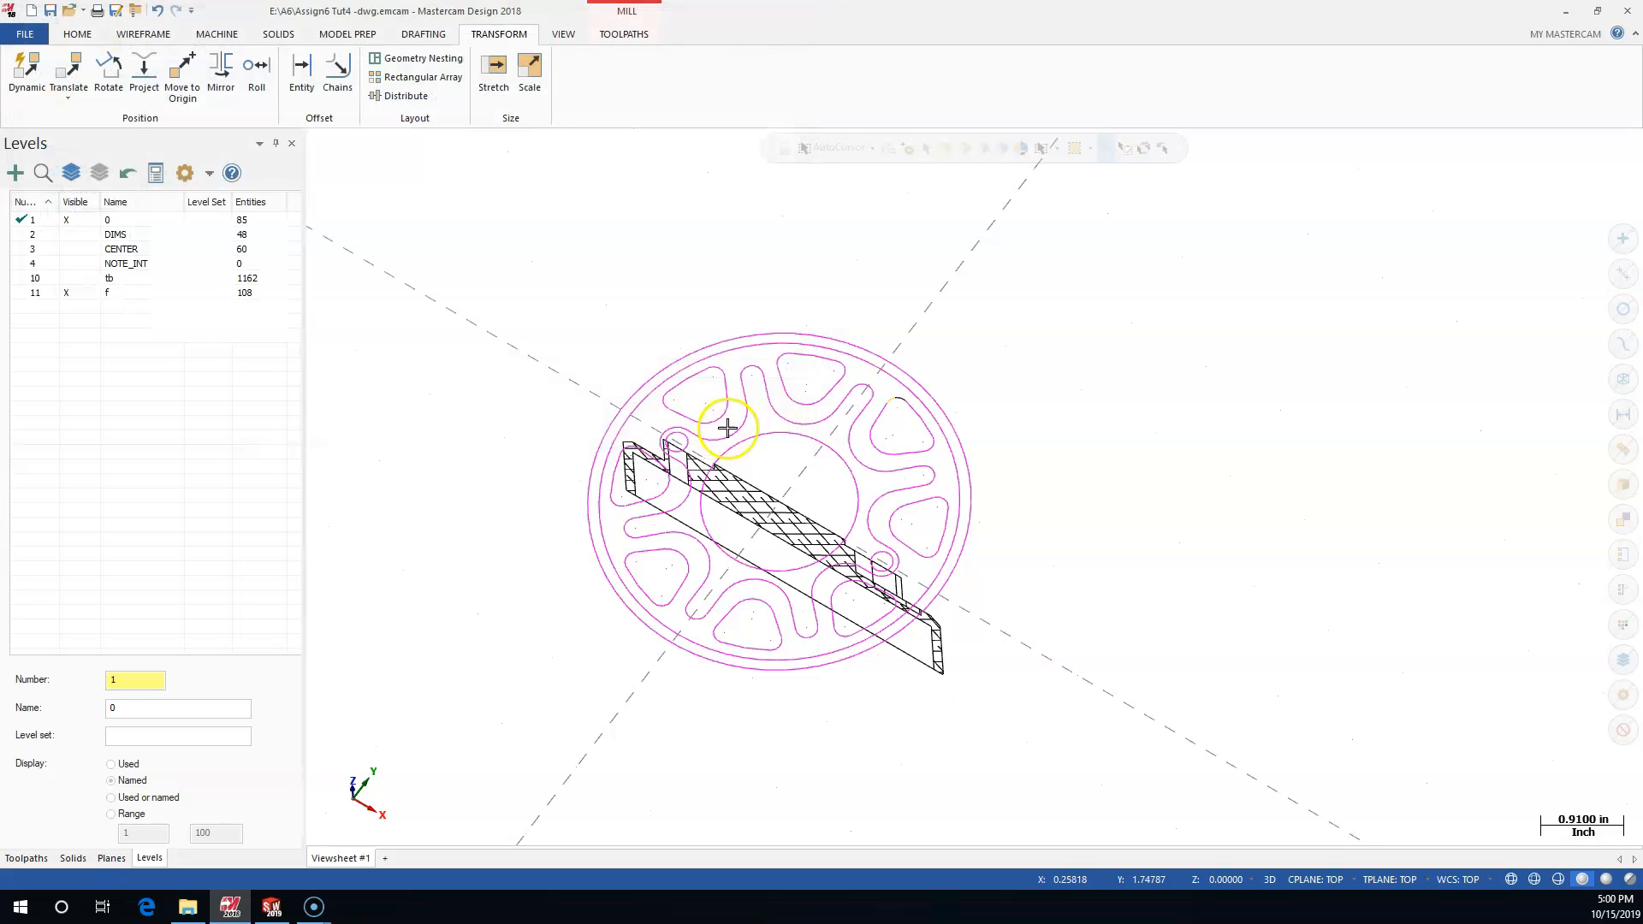
Open the IGES file Assign6 Tut4.IGS from the A6 folder, reviewing the IGES read parameters and keeping them as they are
click(68, 12)
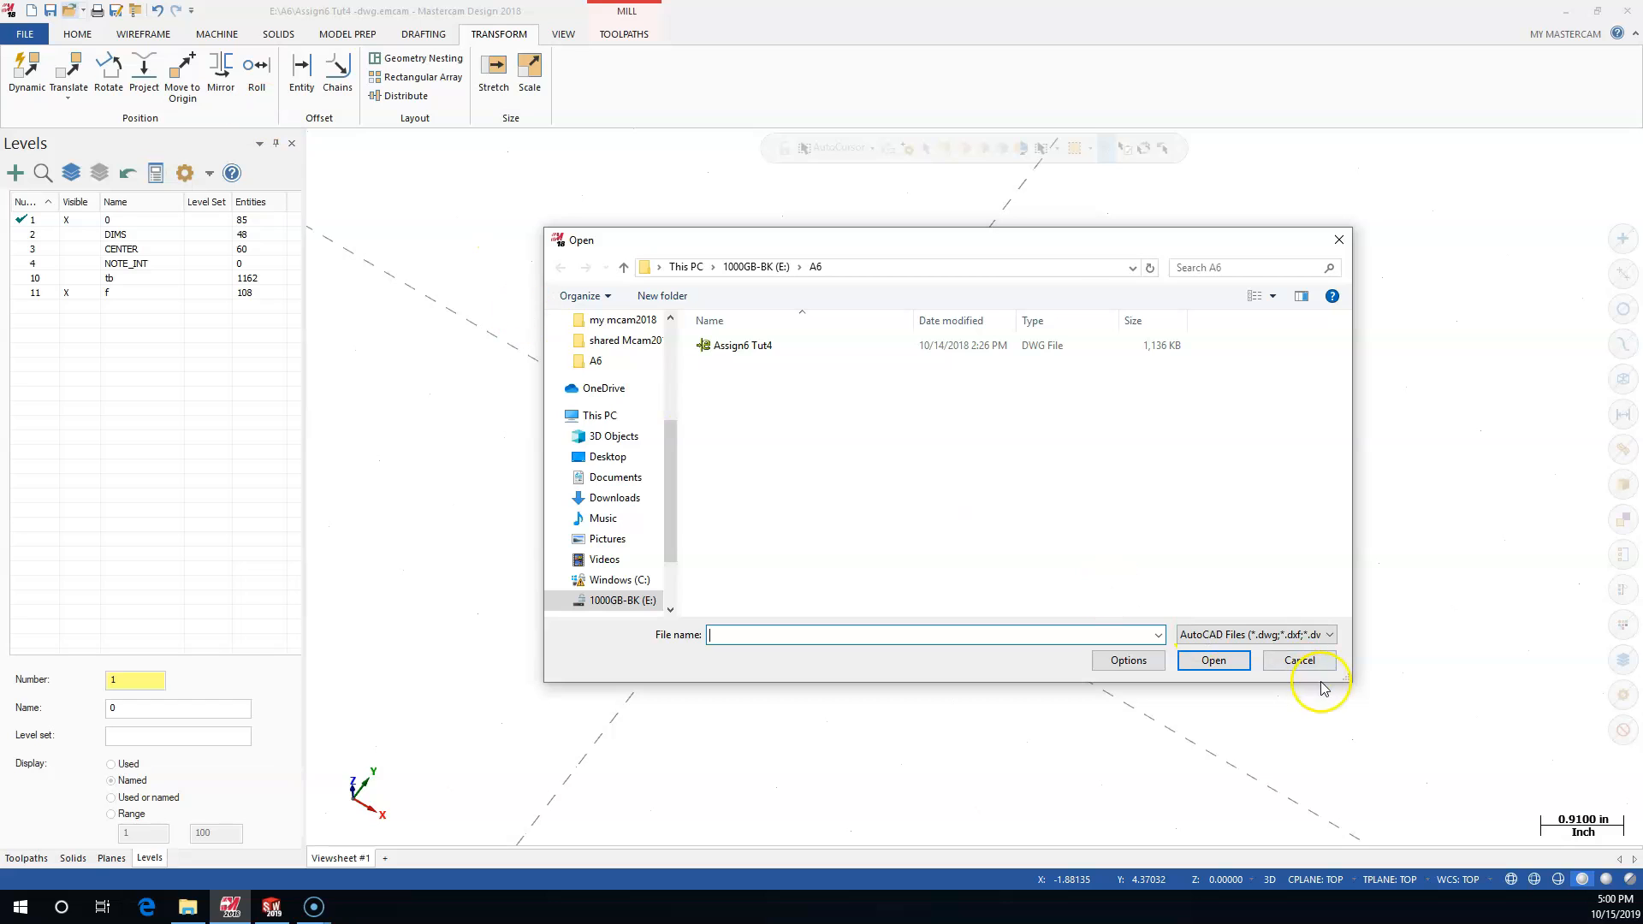
click(1267, 634)
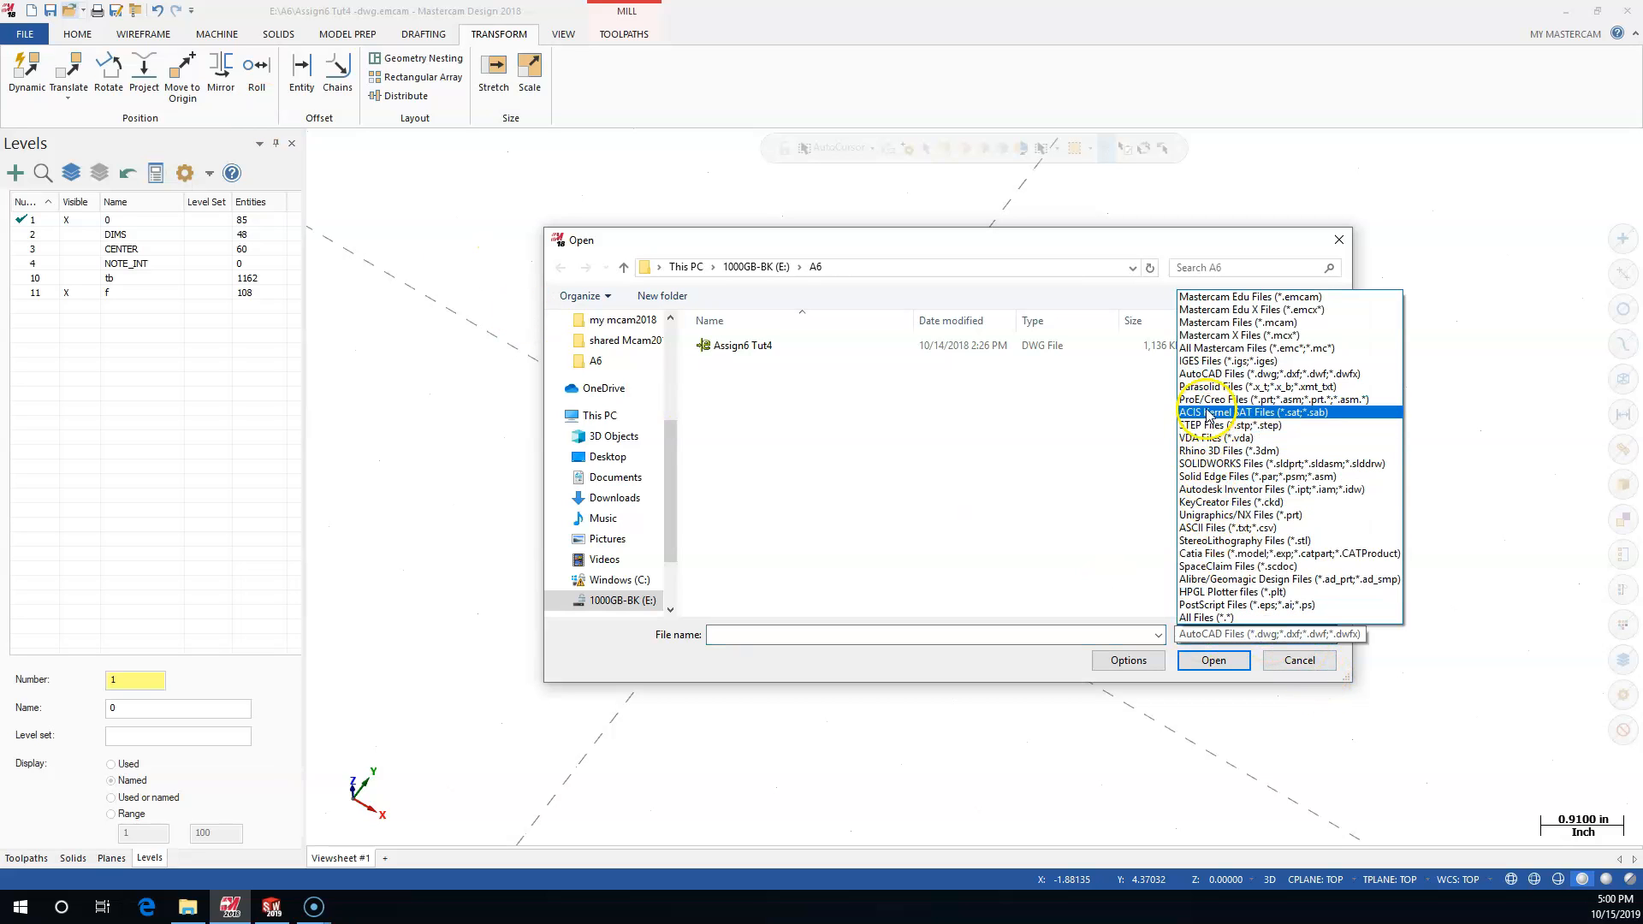
click(1215, 360)
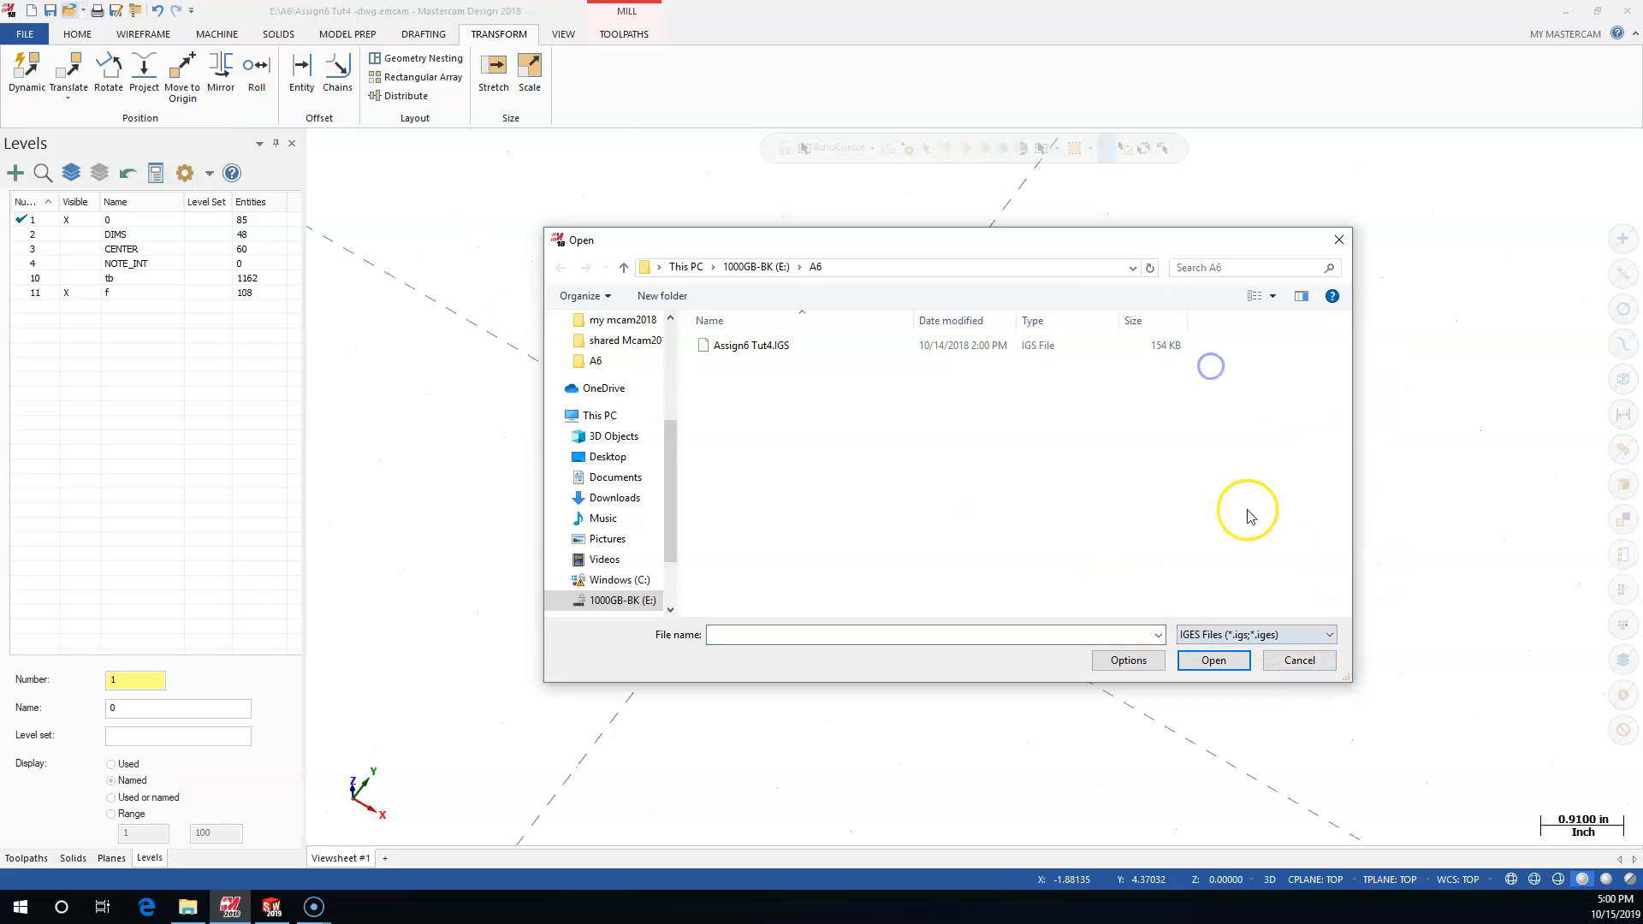
click(1128, 660)
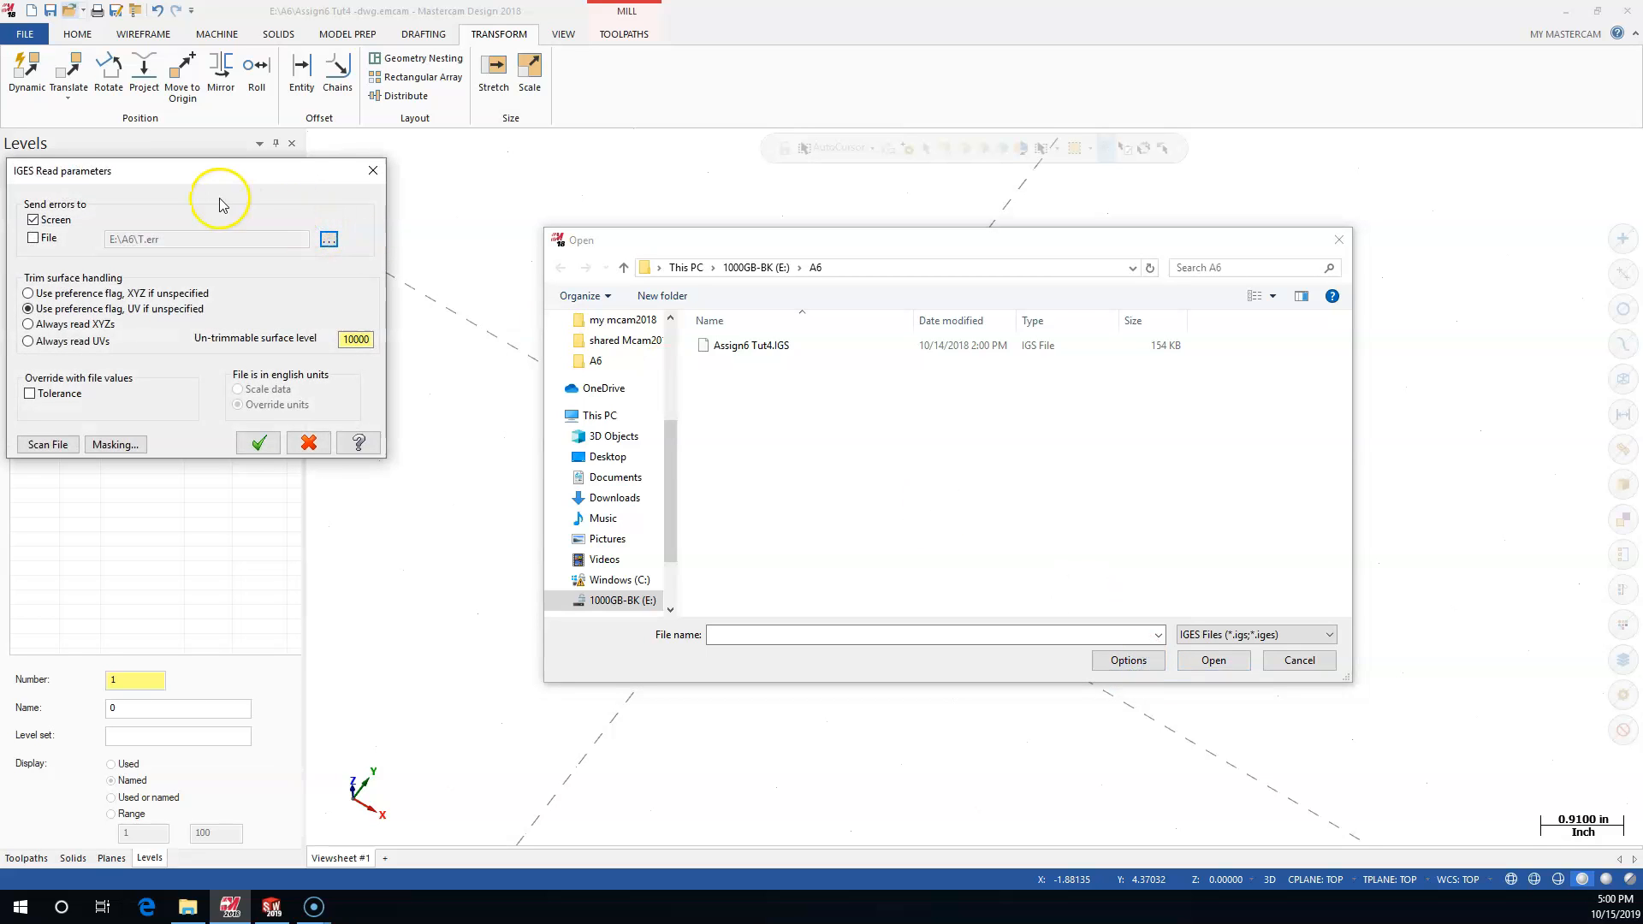
drag(208, 175, 514, 175)
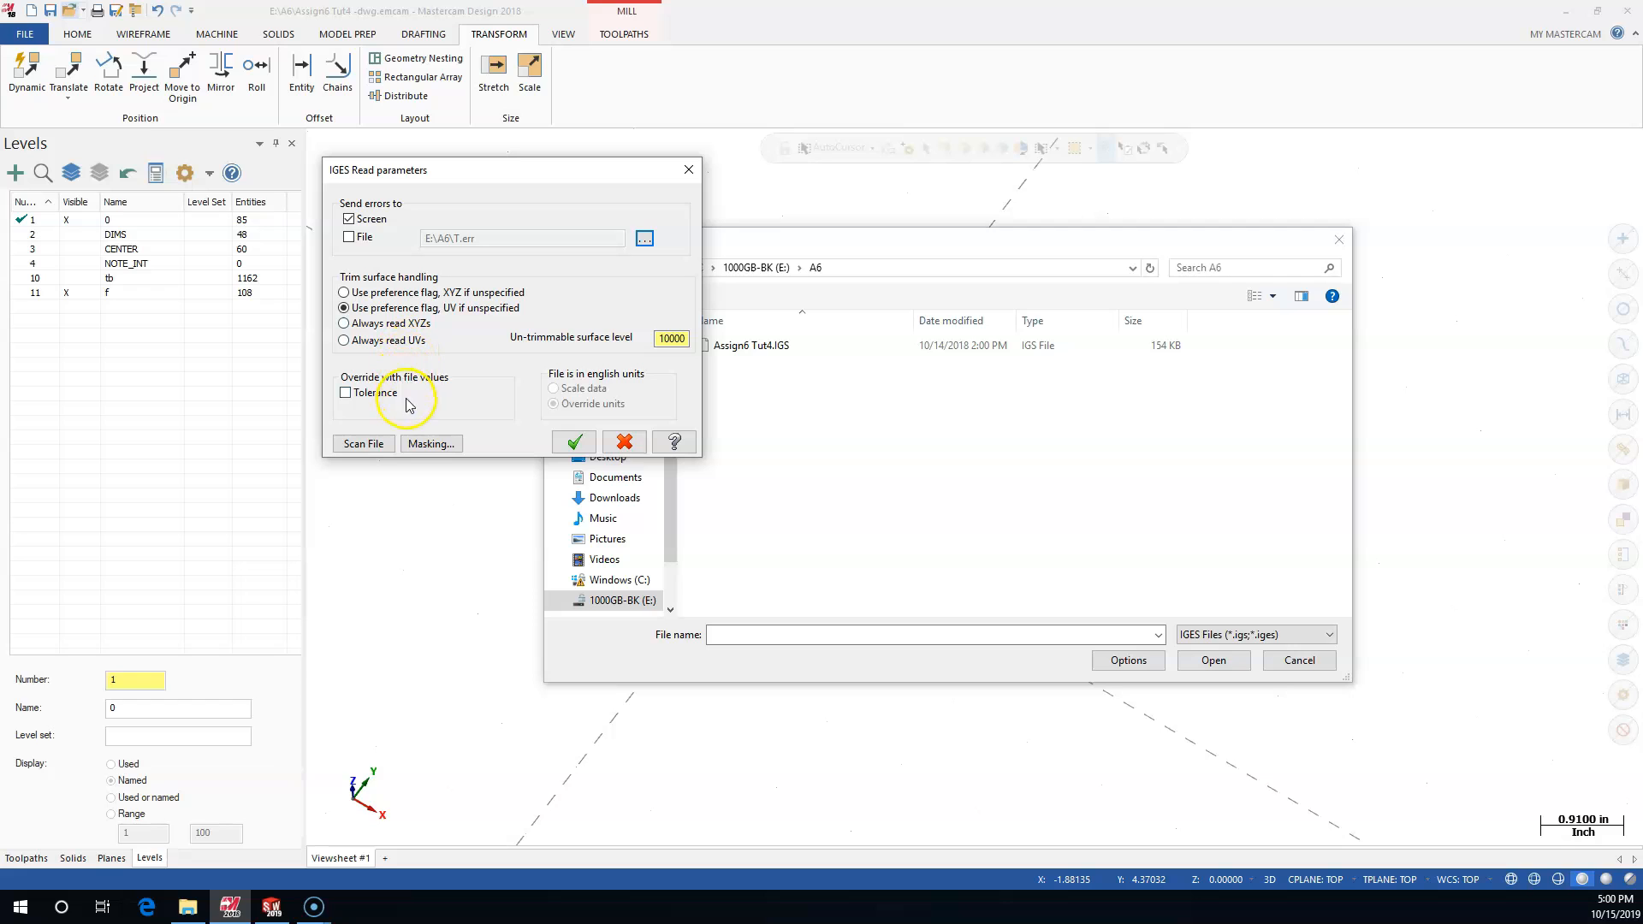
click(574, 441)
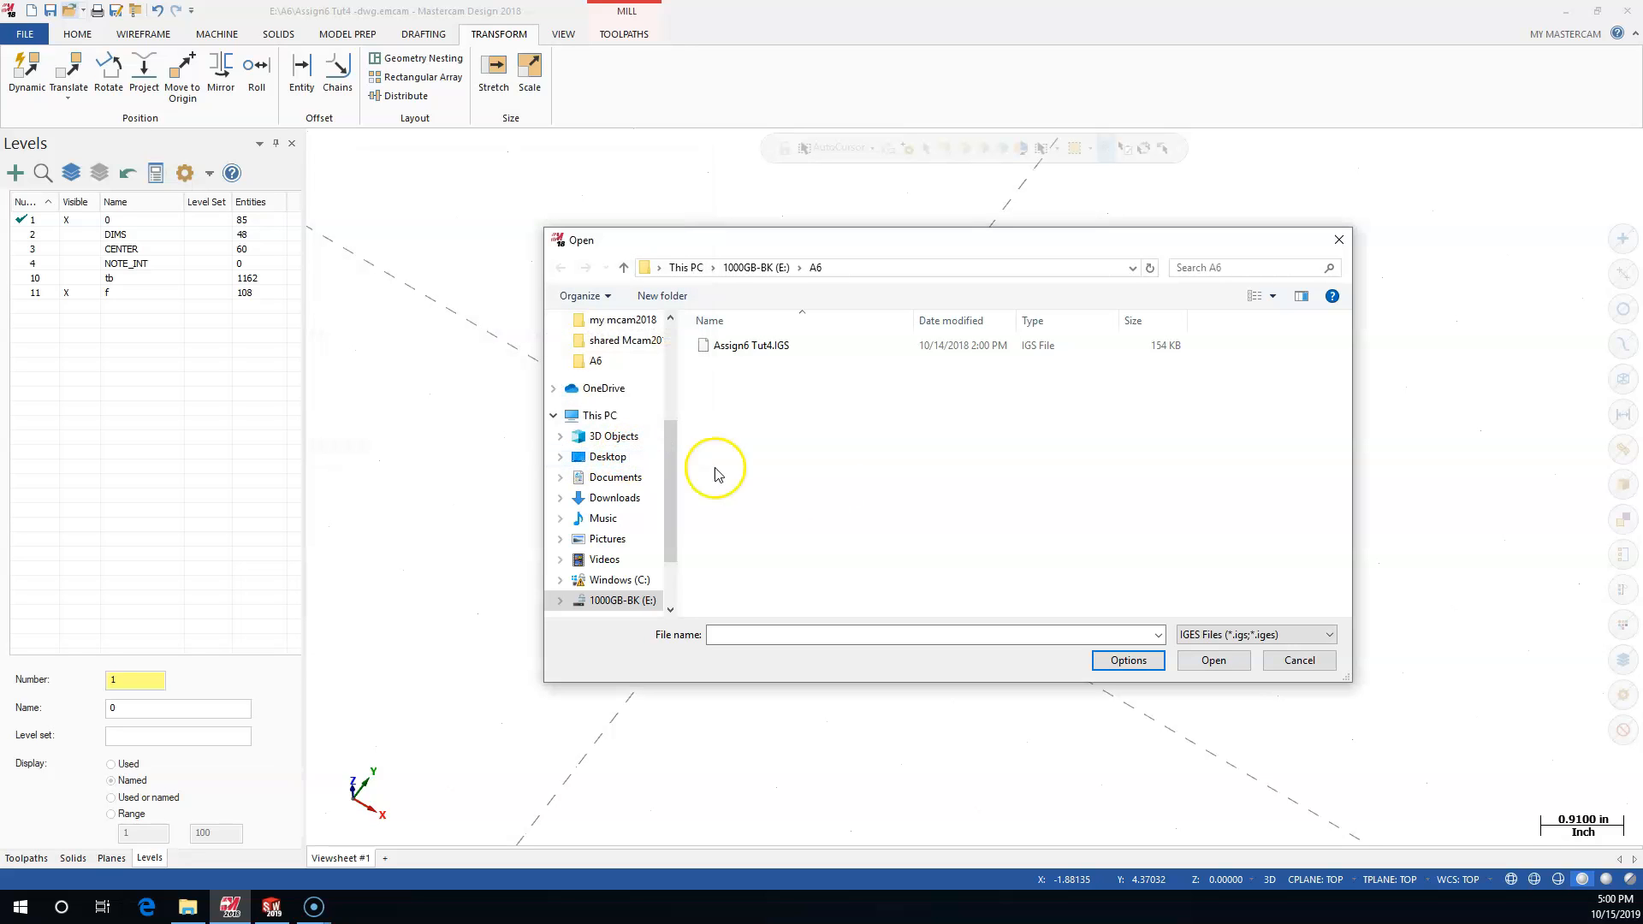
click(725, 345)
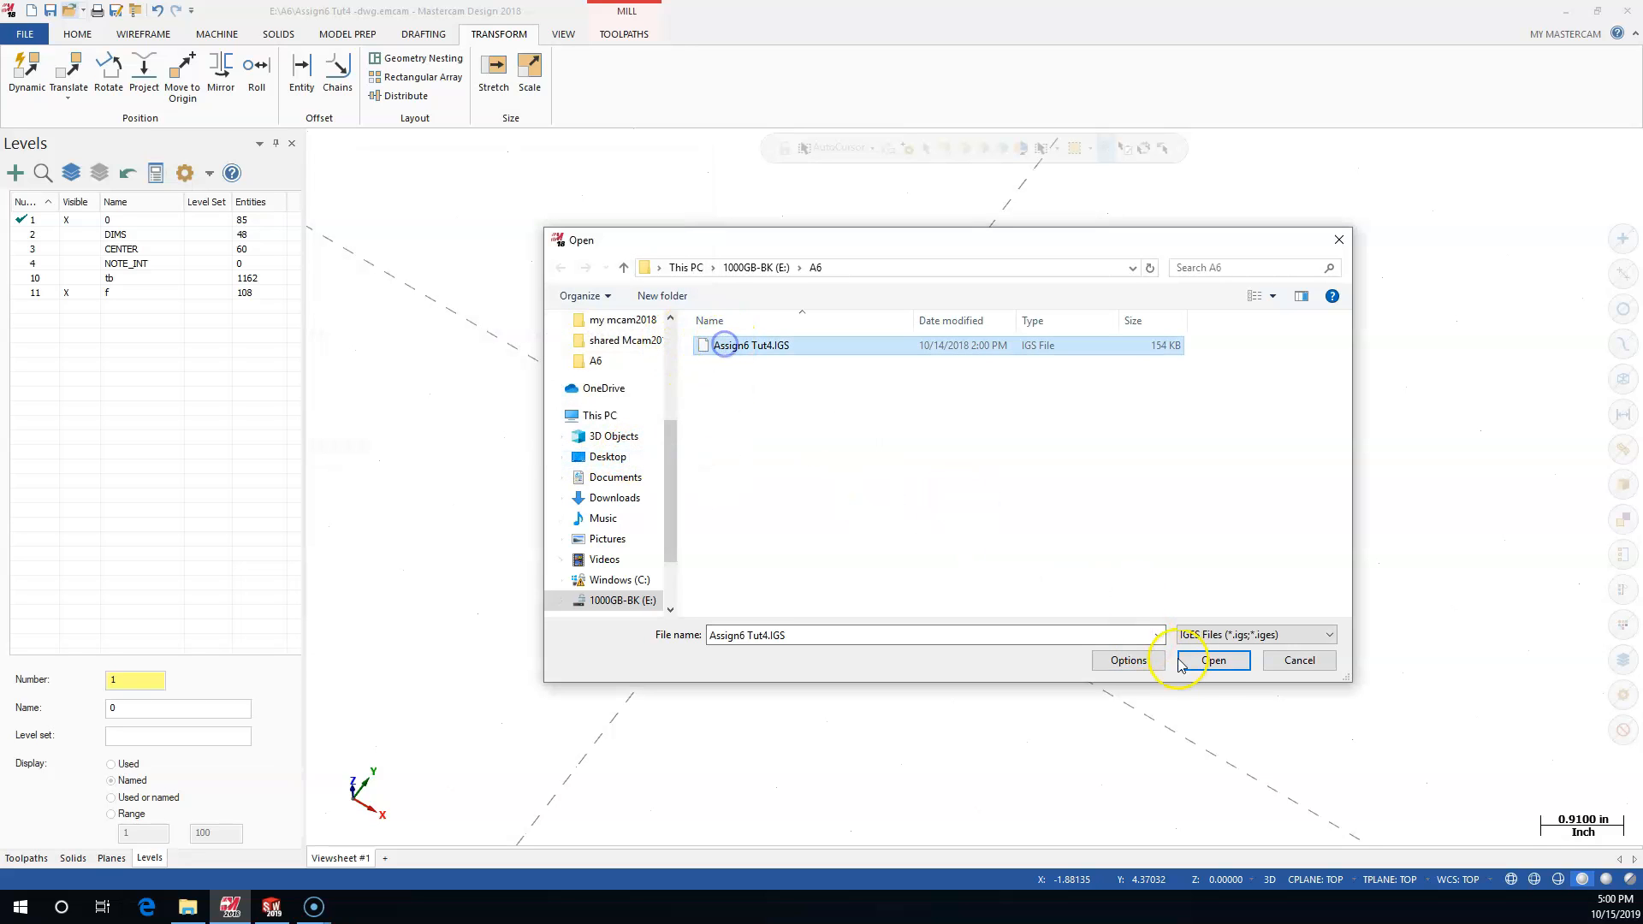
click(1215, 662)
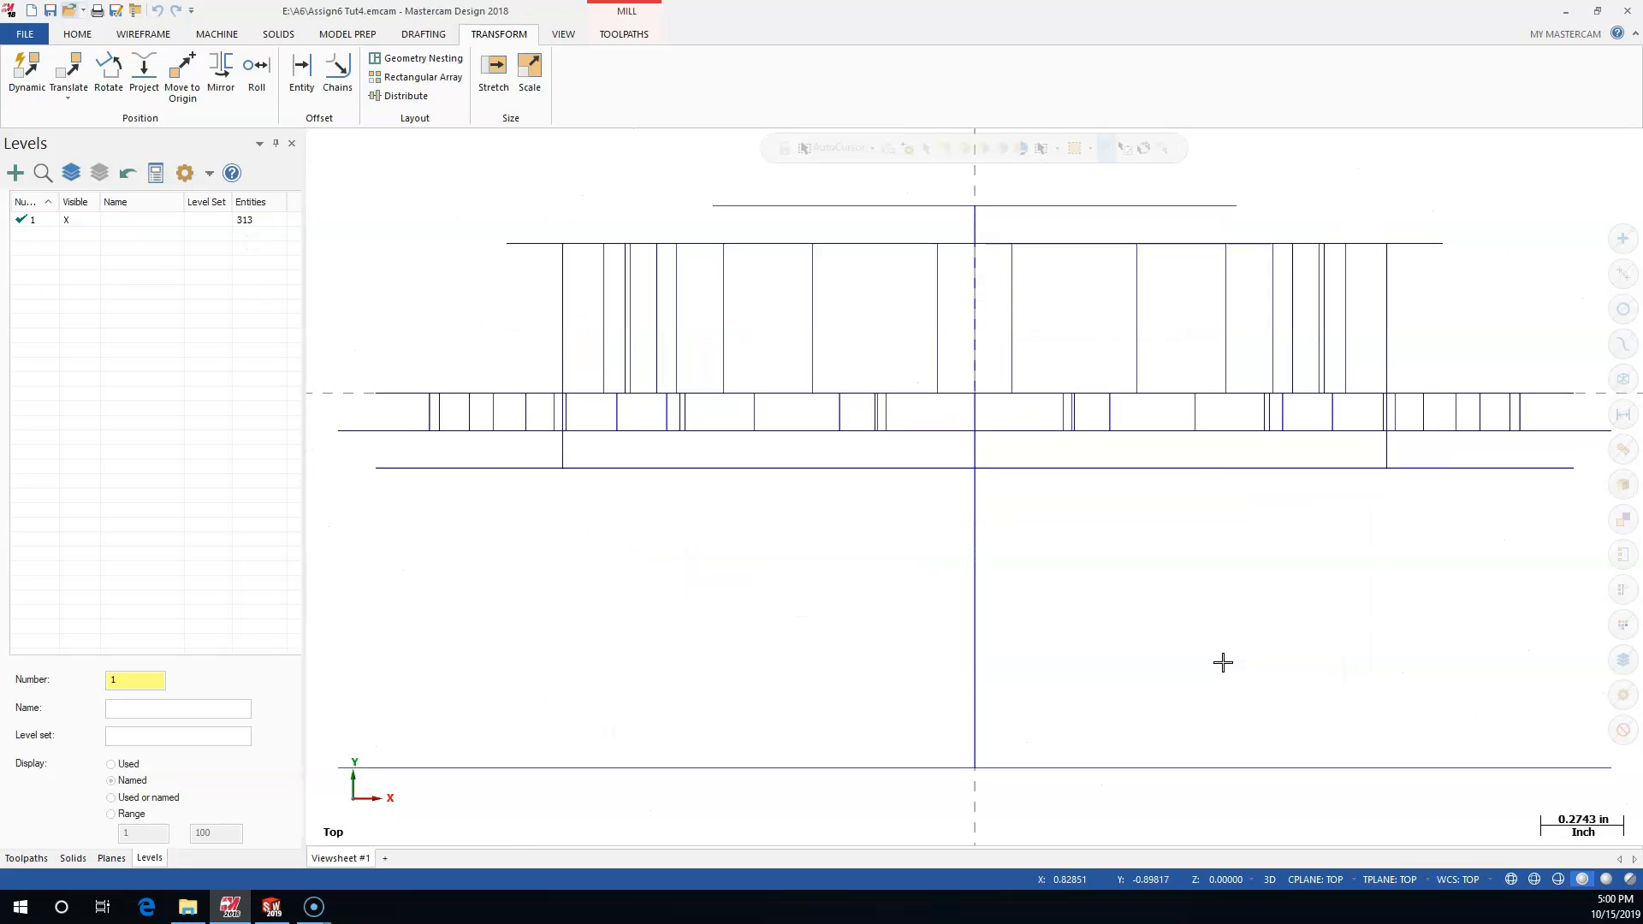
Examine the imported IGES wireframe's shape and orientation from the isometric view and several rotated angles
key(alt+7)
scroll(839, 568, up, 3)
scroll(839, 568, down, 3)
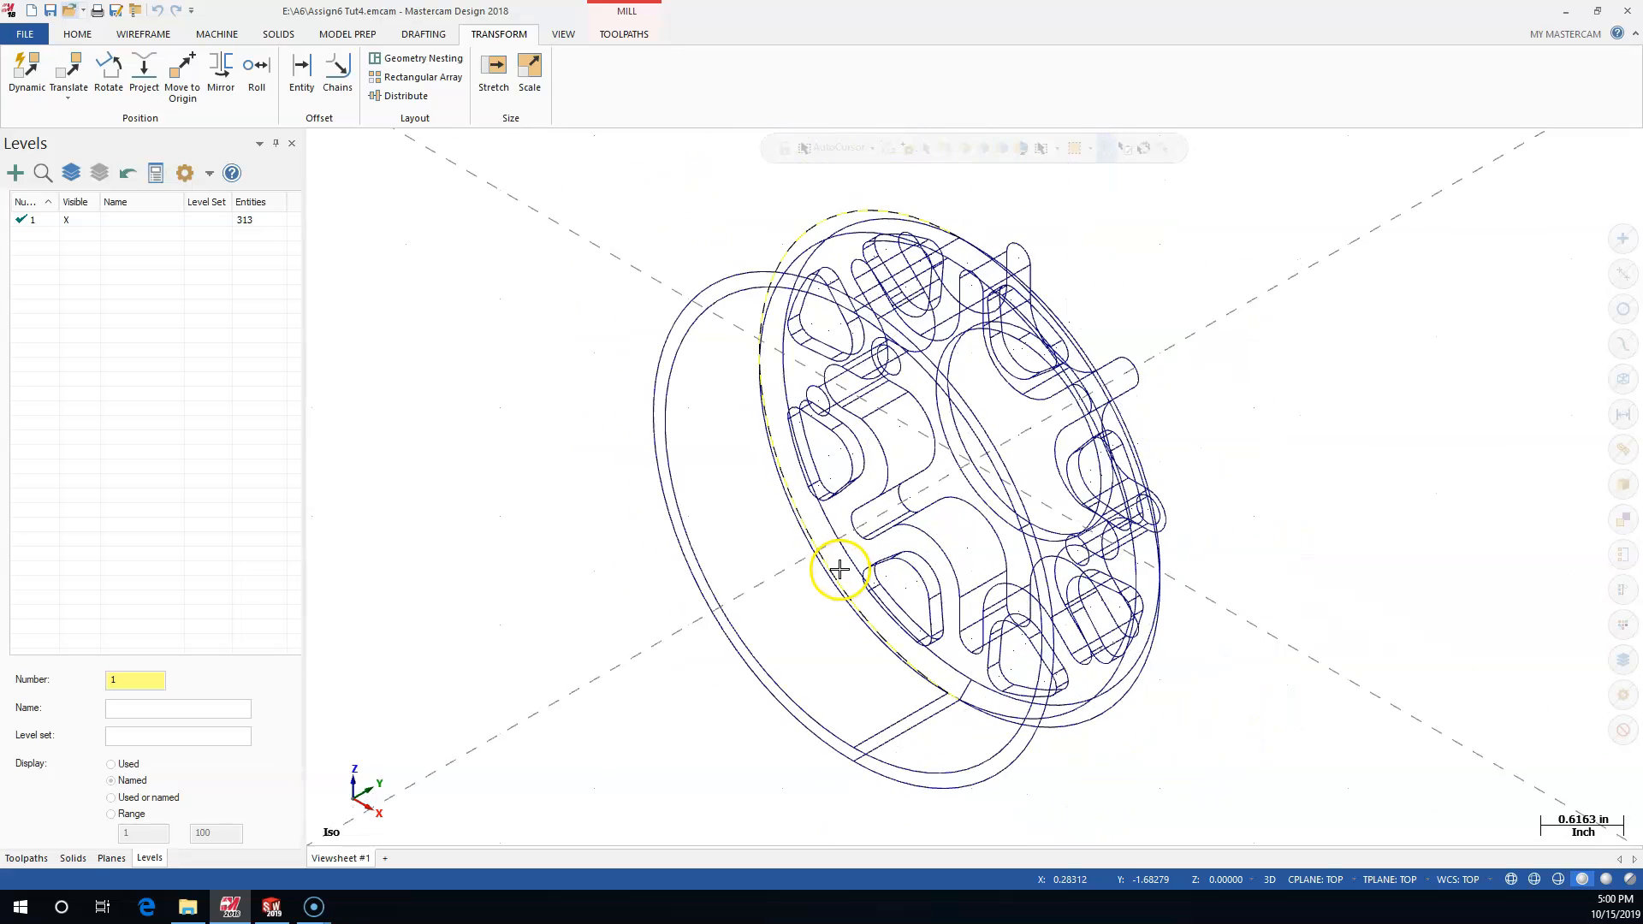
scroll(840, 568, down, 1)
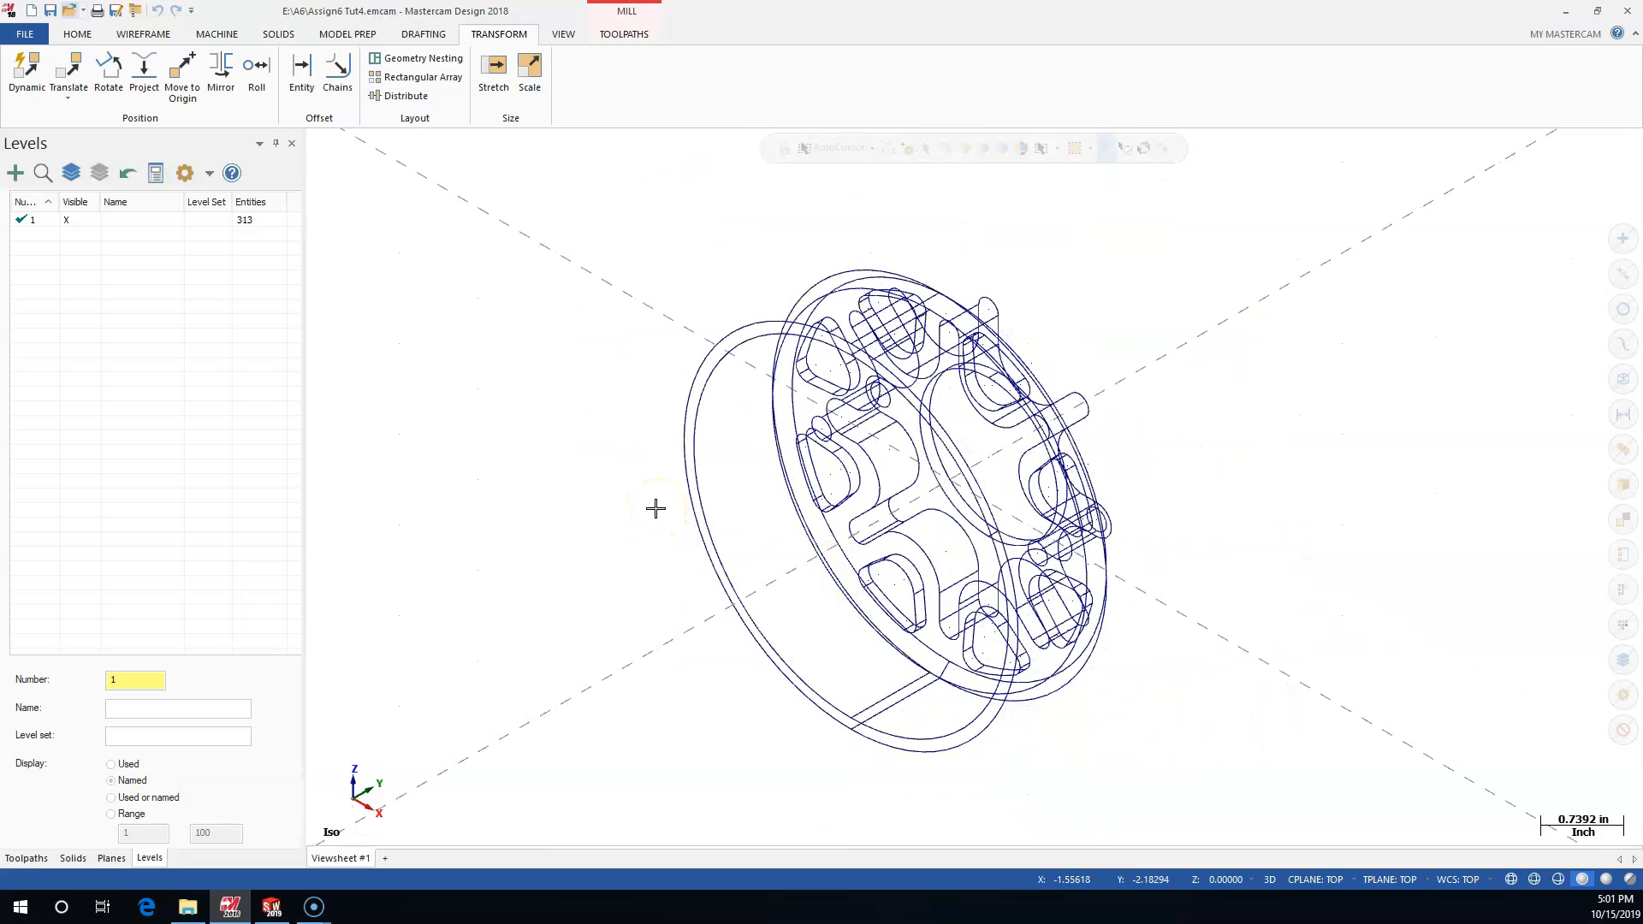
middle_drag(723, 506, 404, 356)
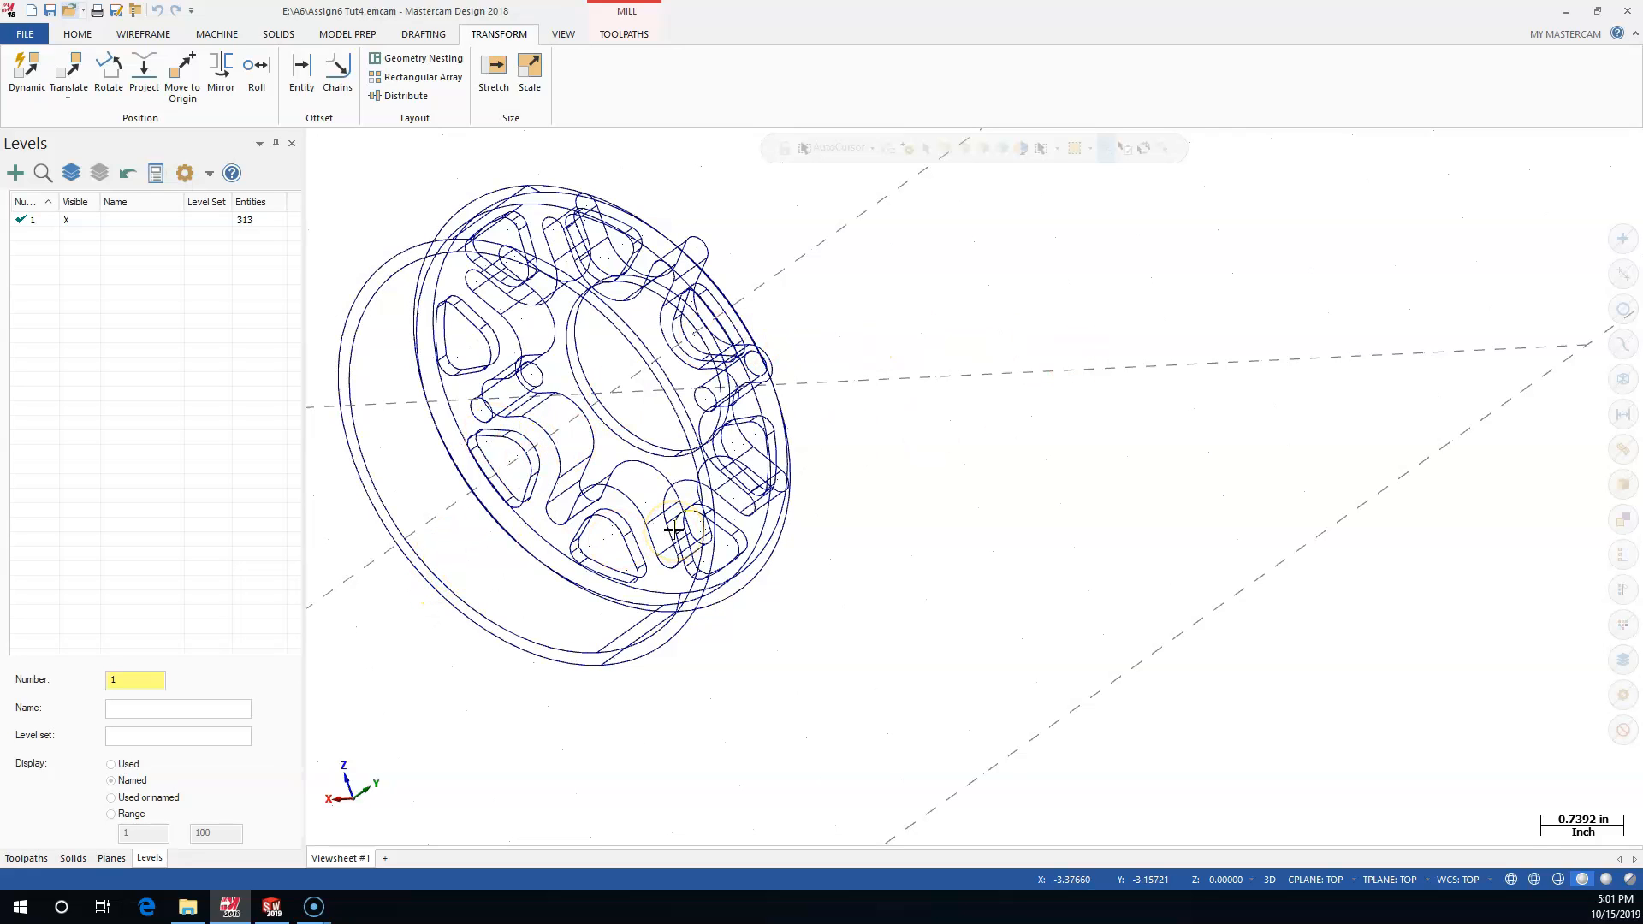
scroll(676, 525, down, 3)
middle_drag(676, 525, 770, 620)
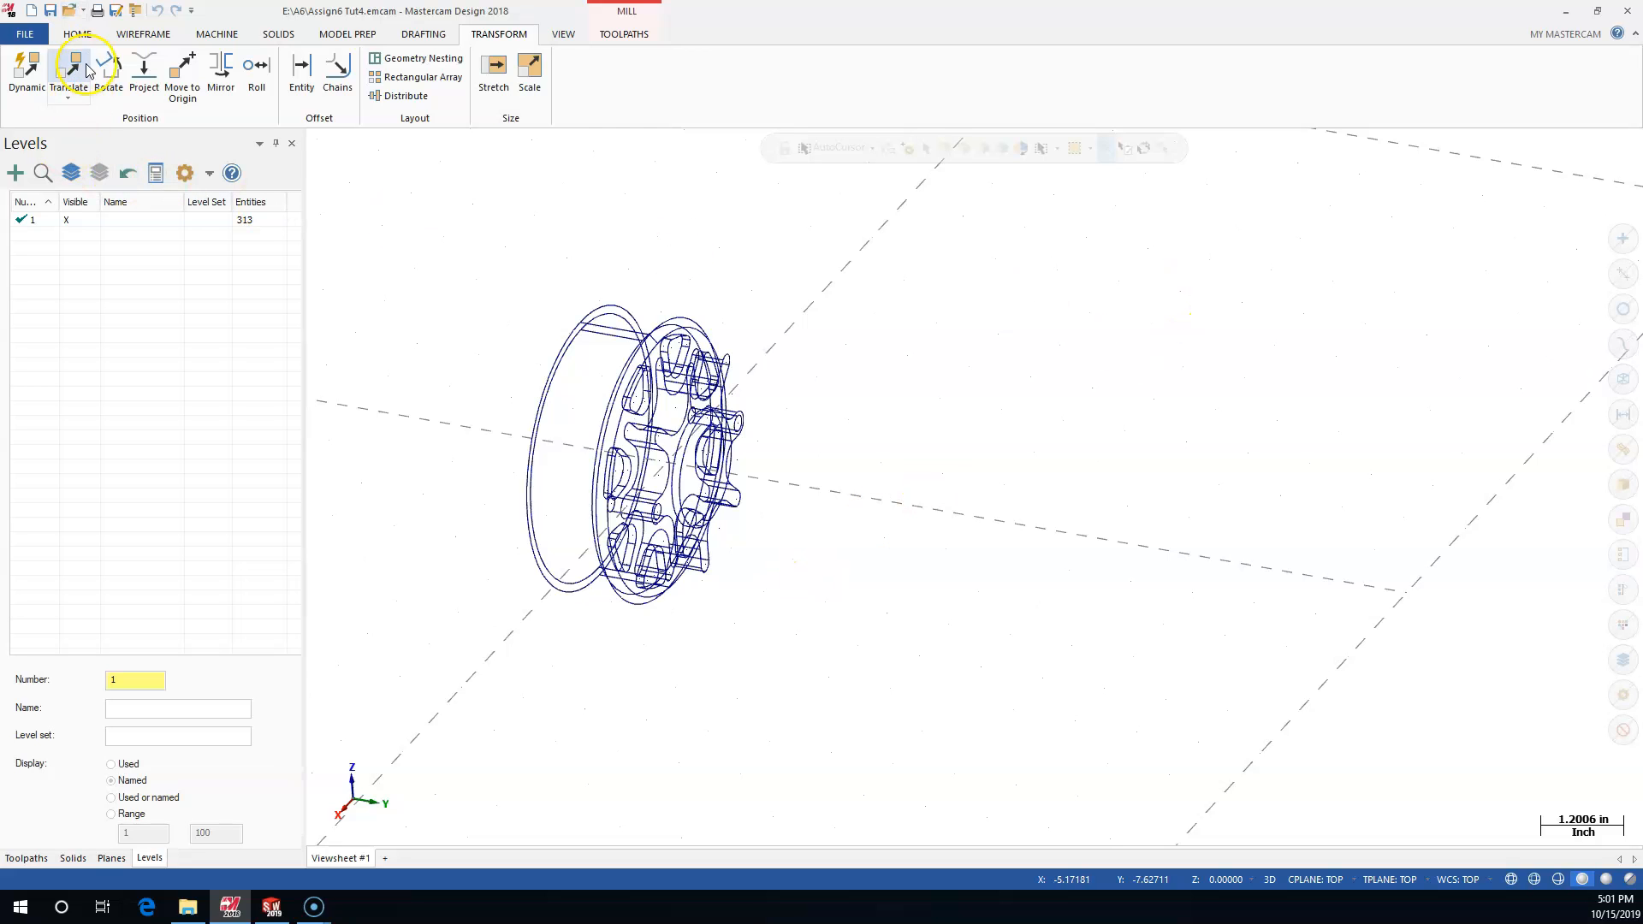
Review the importable file formats and open the Parasolid file Assign6 Tut4 r3 from the A6 folder
click(69, 11)
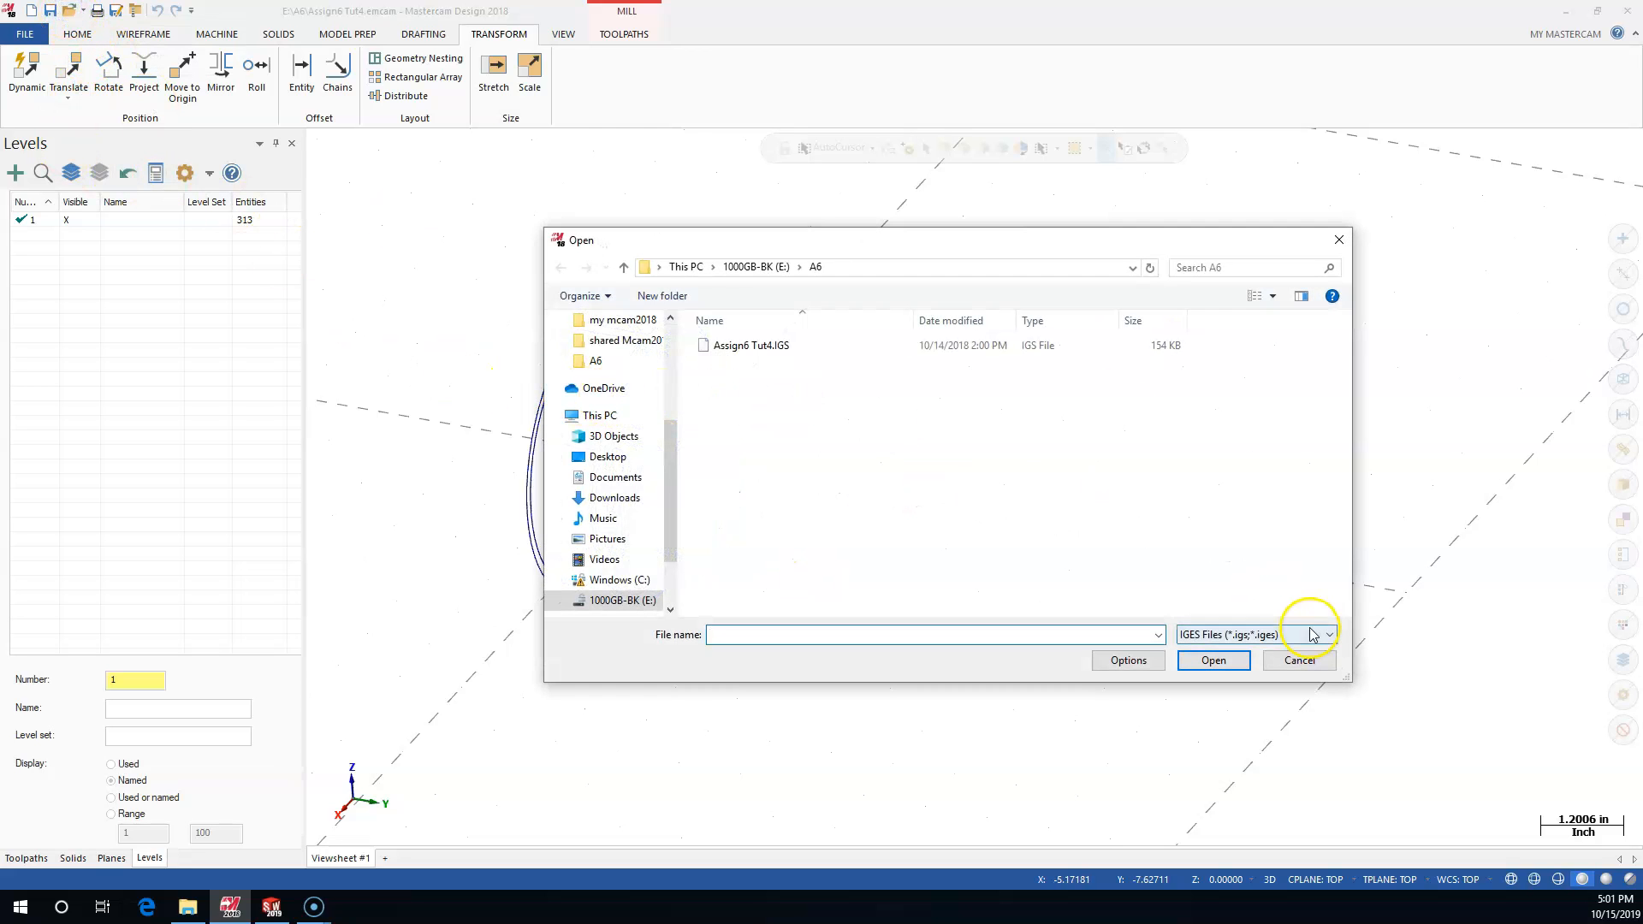
click(1301, 634)
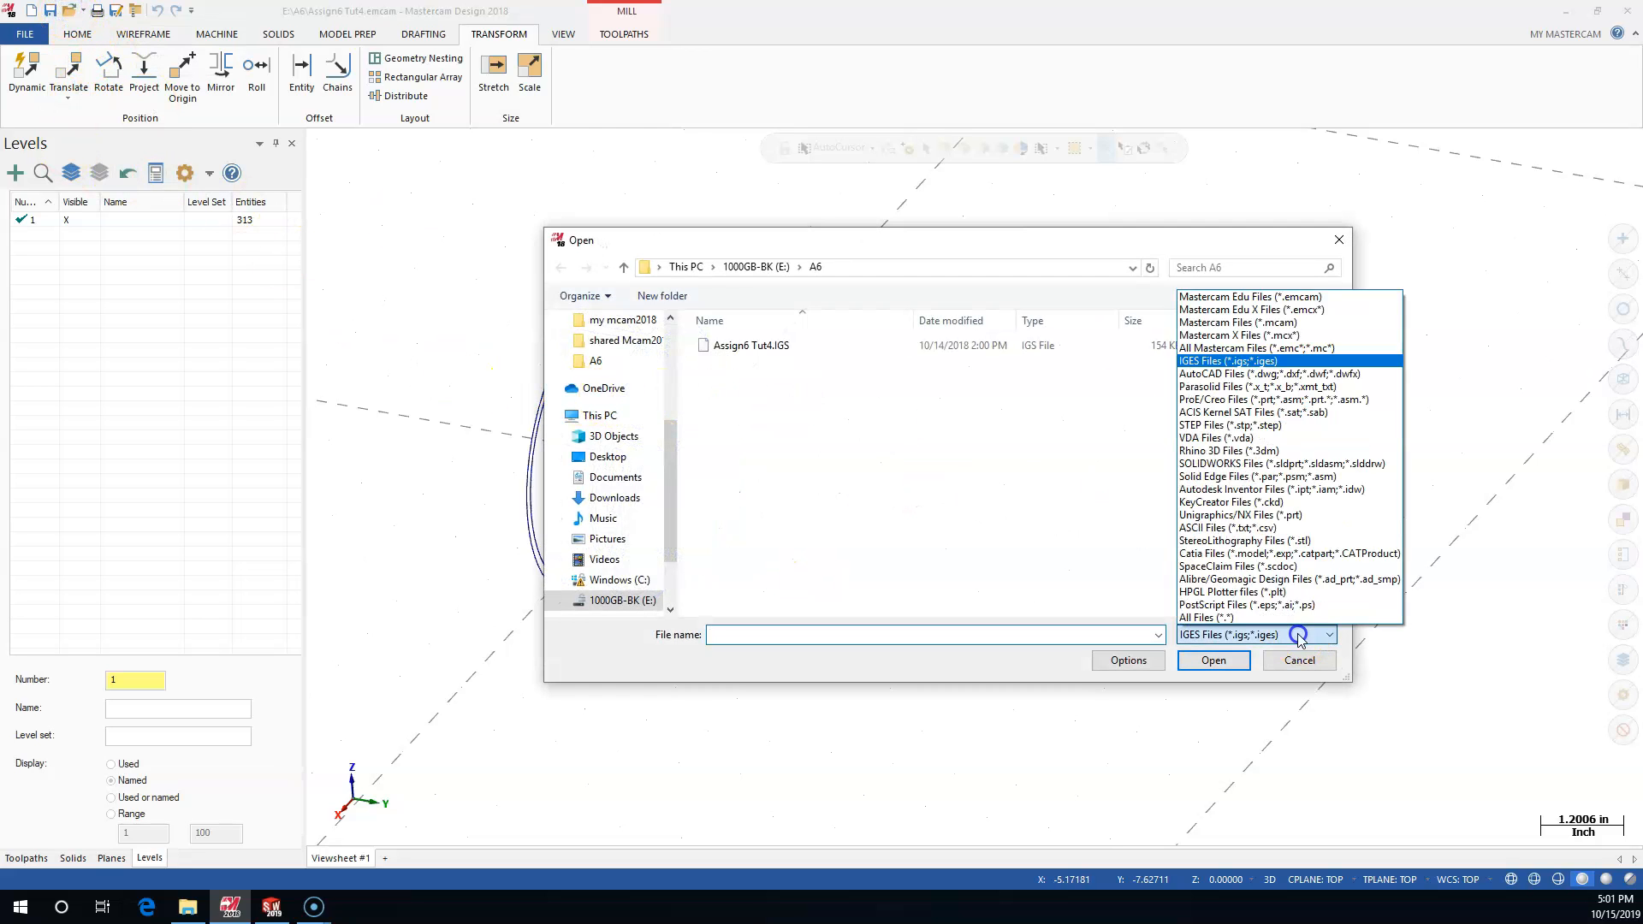
click(1238, 468)
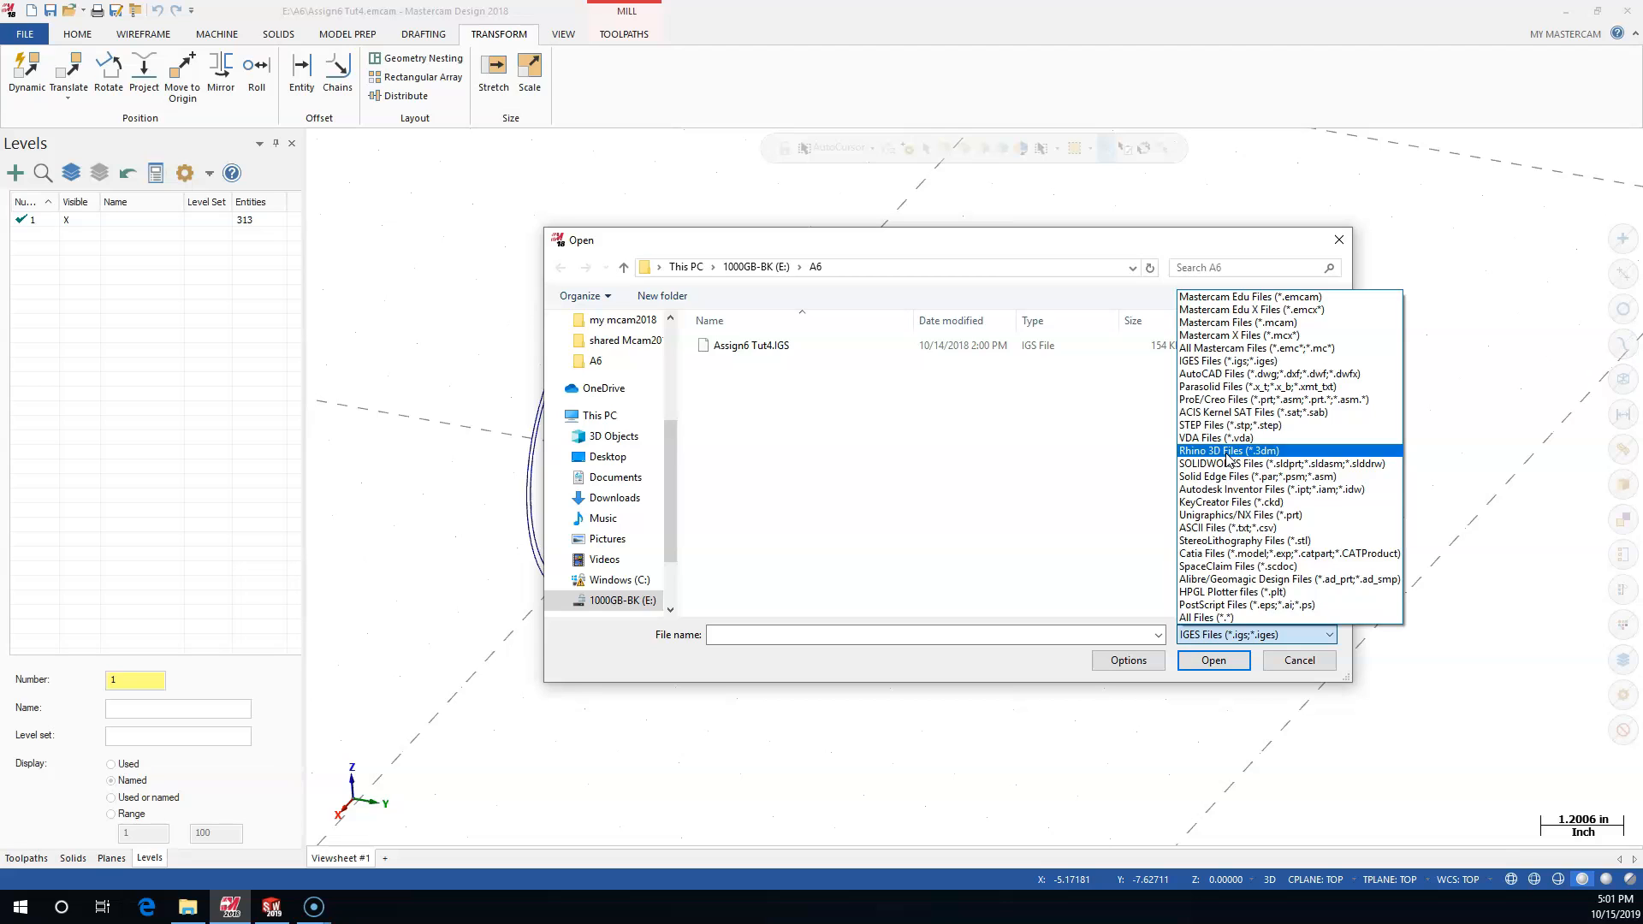
click(1233, 485)
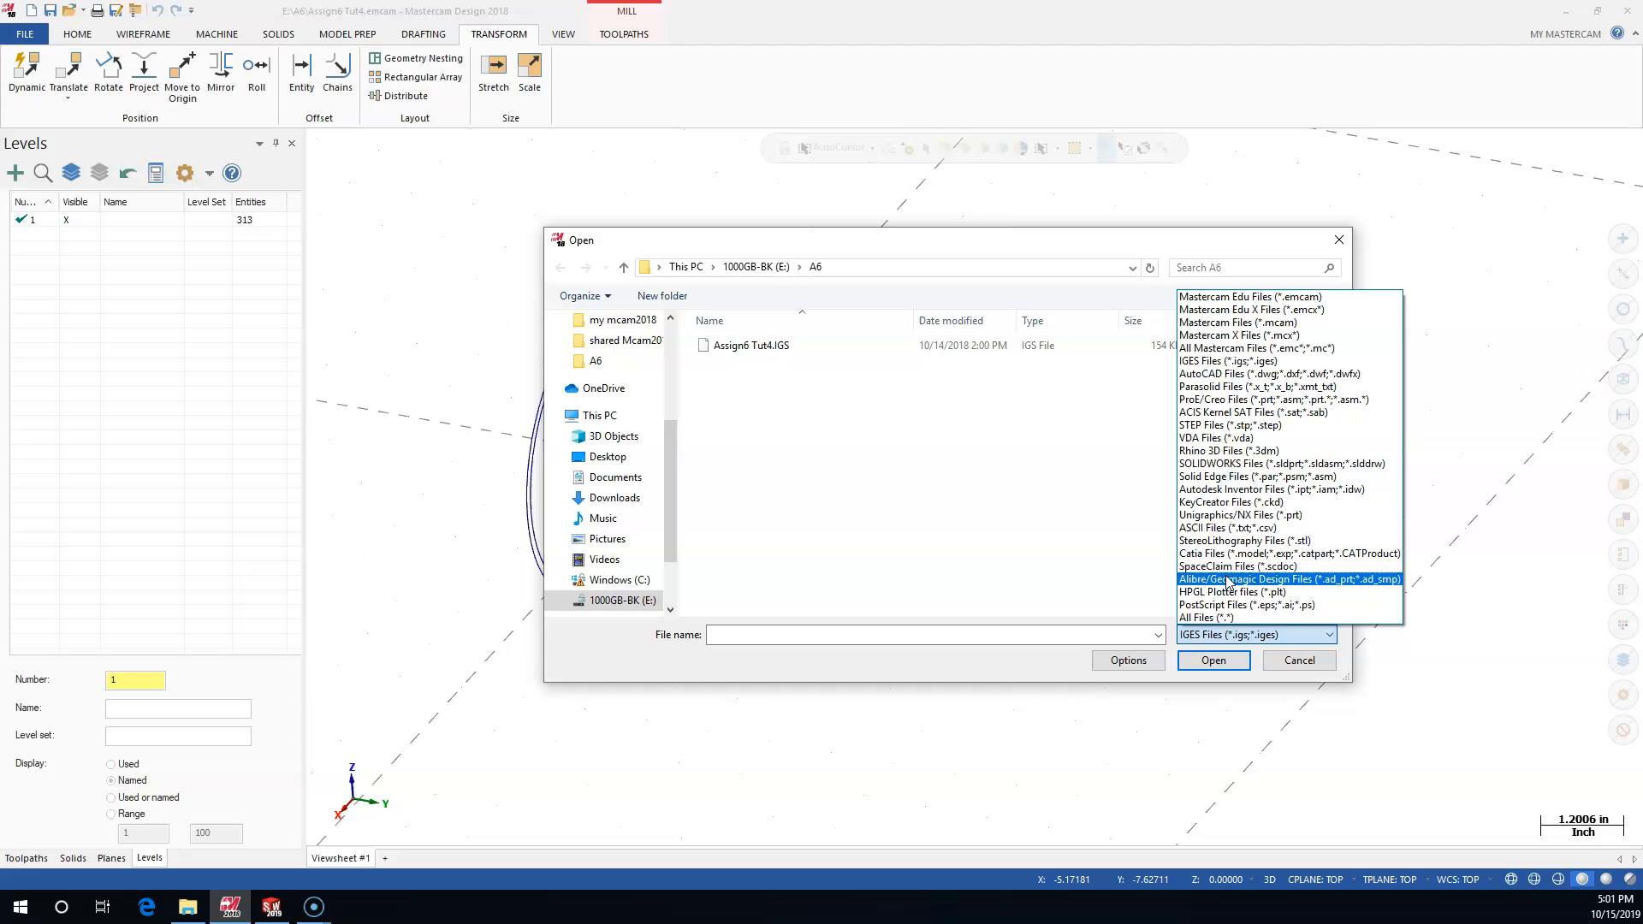
click(1221, 544)
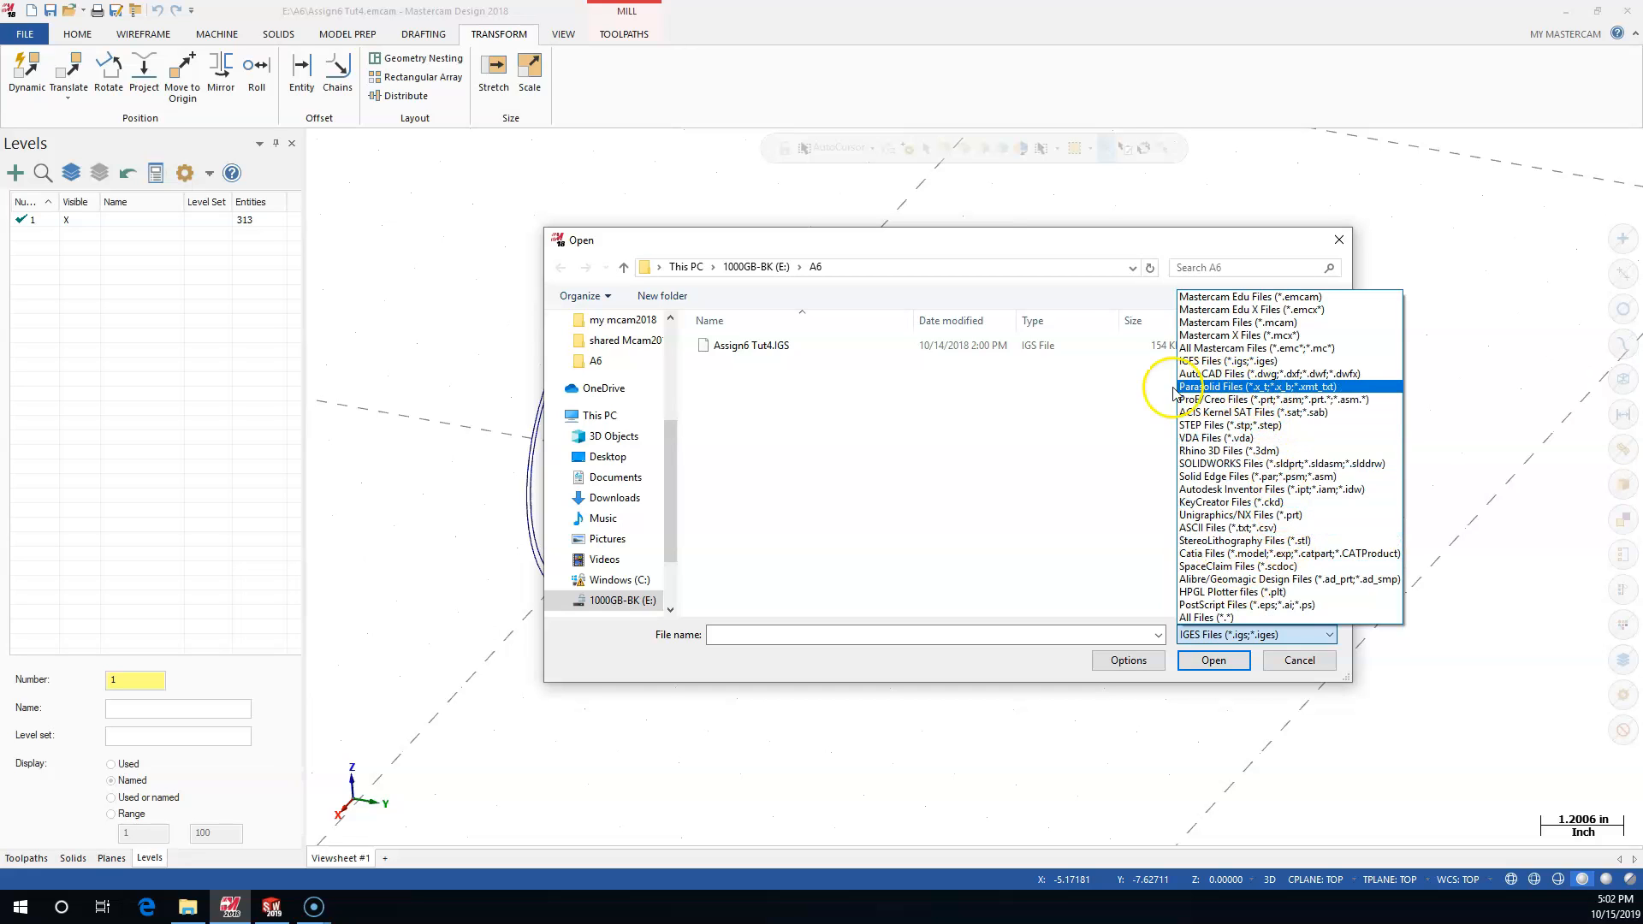
click(1271, 386)
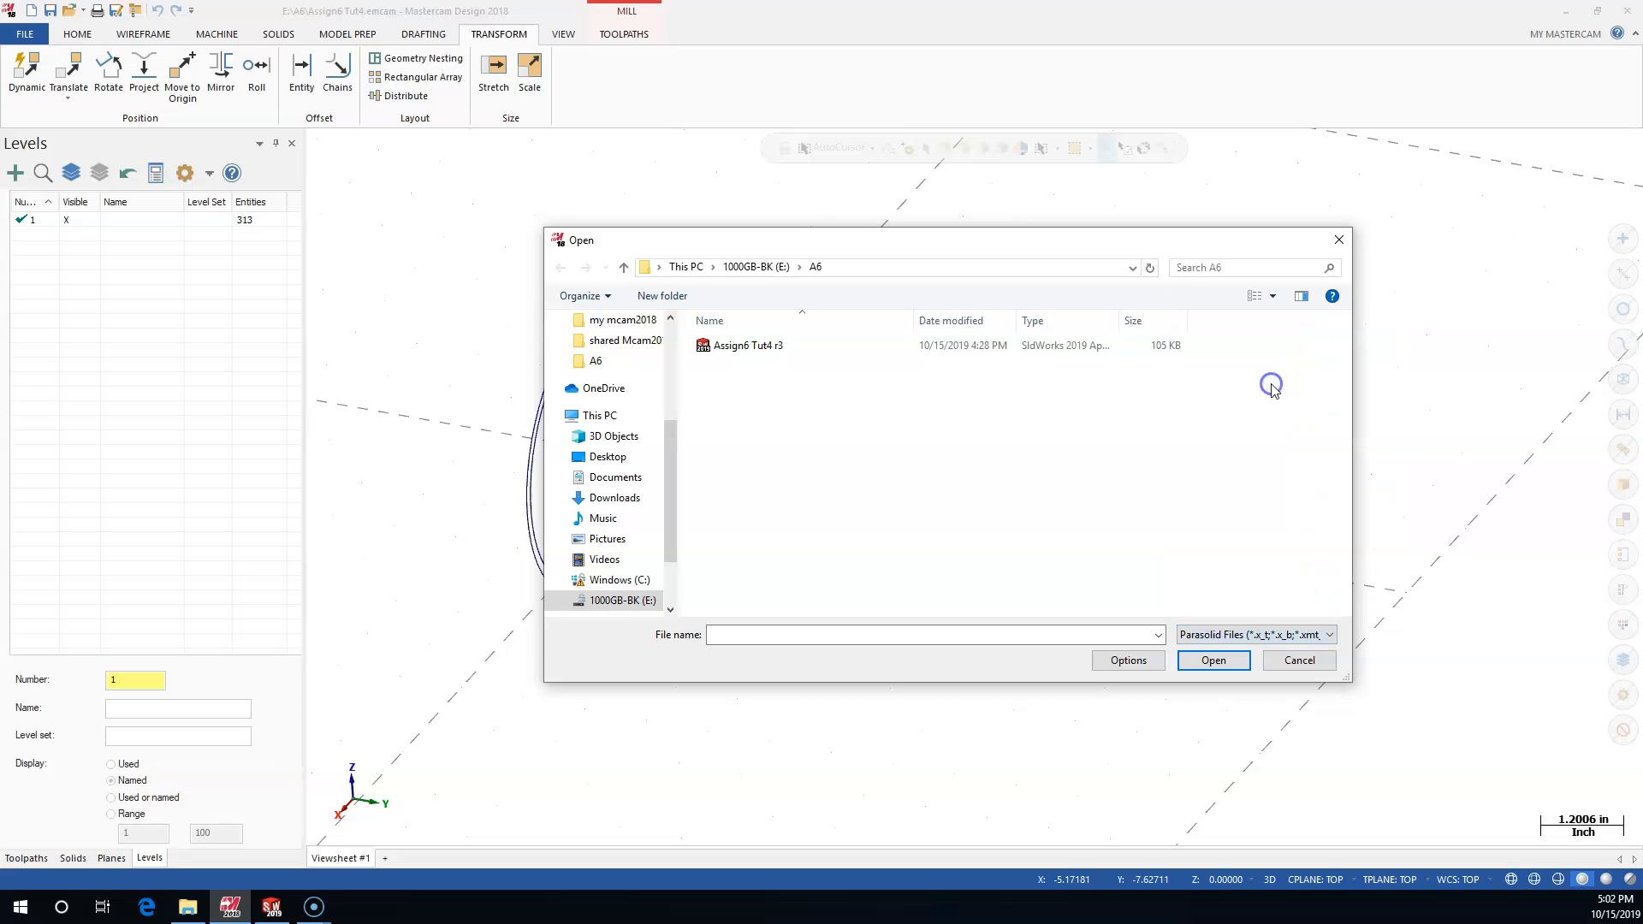
click(745, 345)
click(1200, 660)
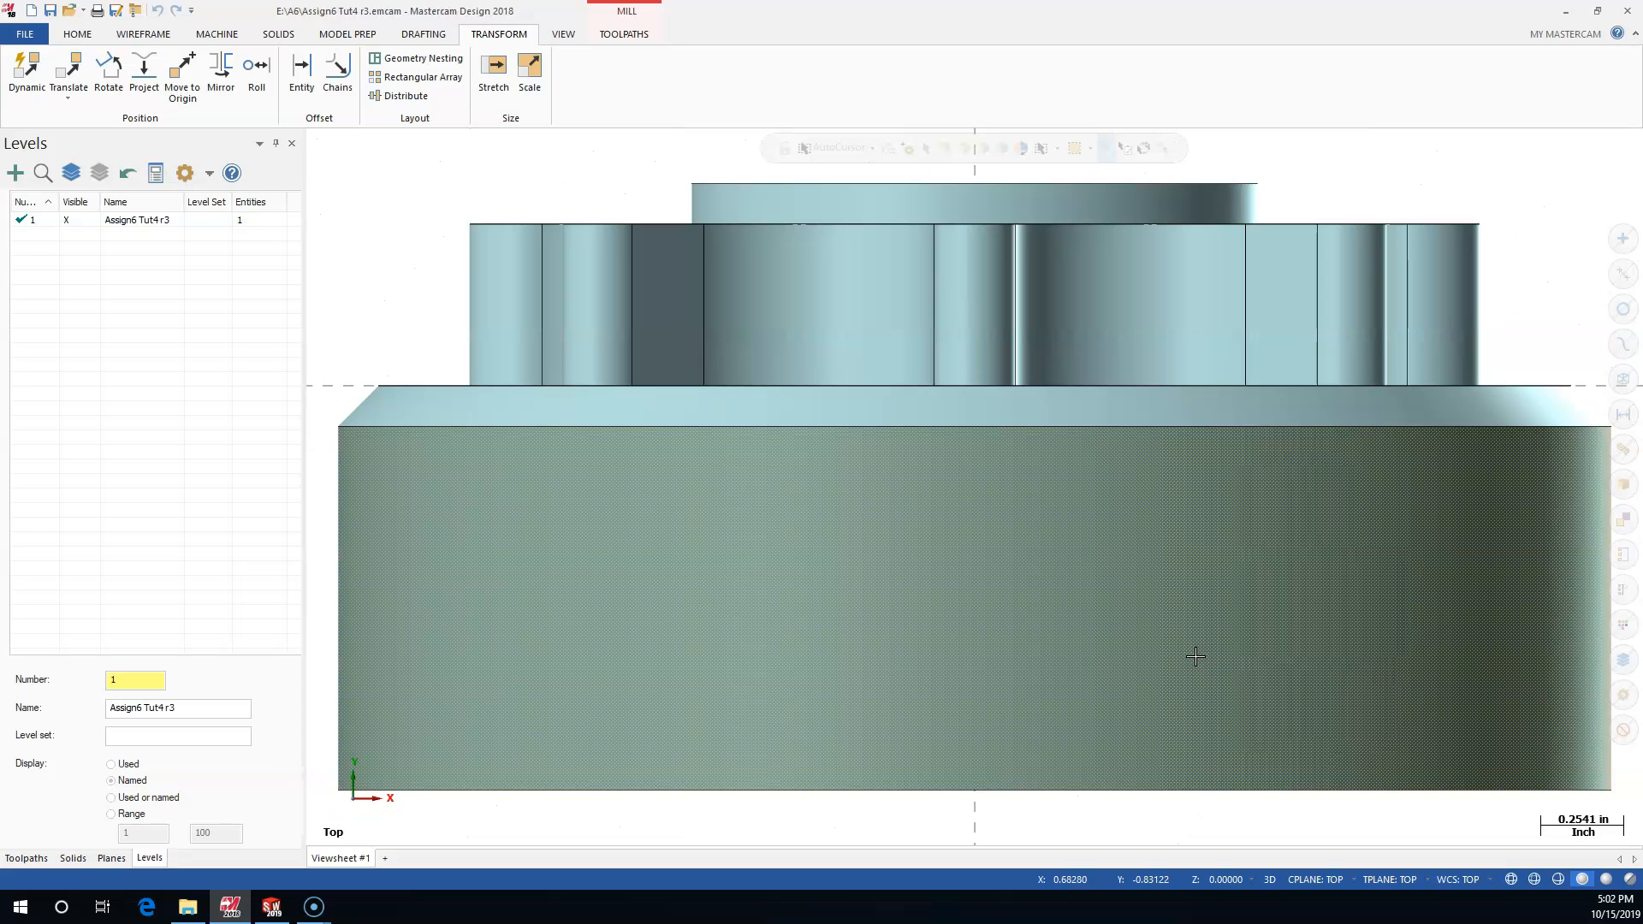
Examine the imported Parasolid solid's ribbed face and hollow side, and its orientation relative to the axes in the isometric view
scroll(1195, 653, up, 2)
scroll(1195, 653, down, 4)
middle_drag(1195, 653, 1159, 682)
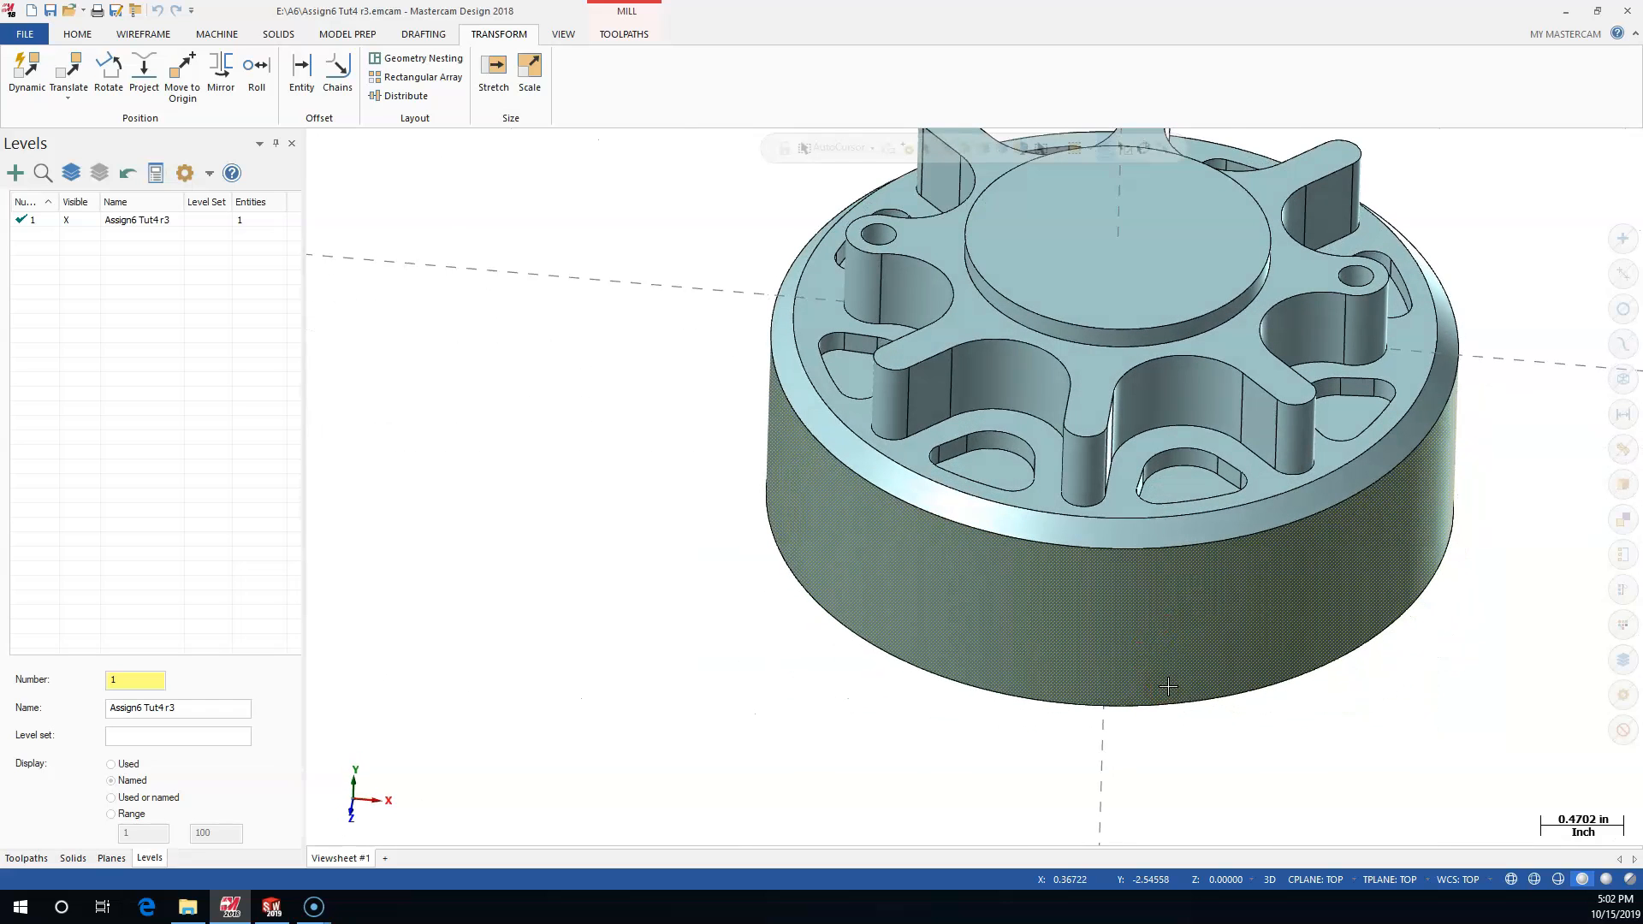
key(alt+7)
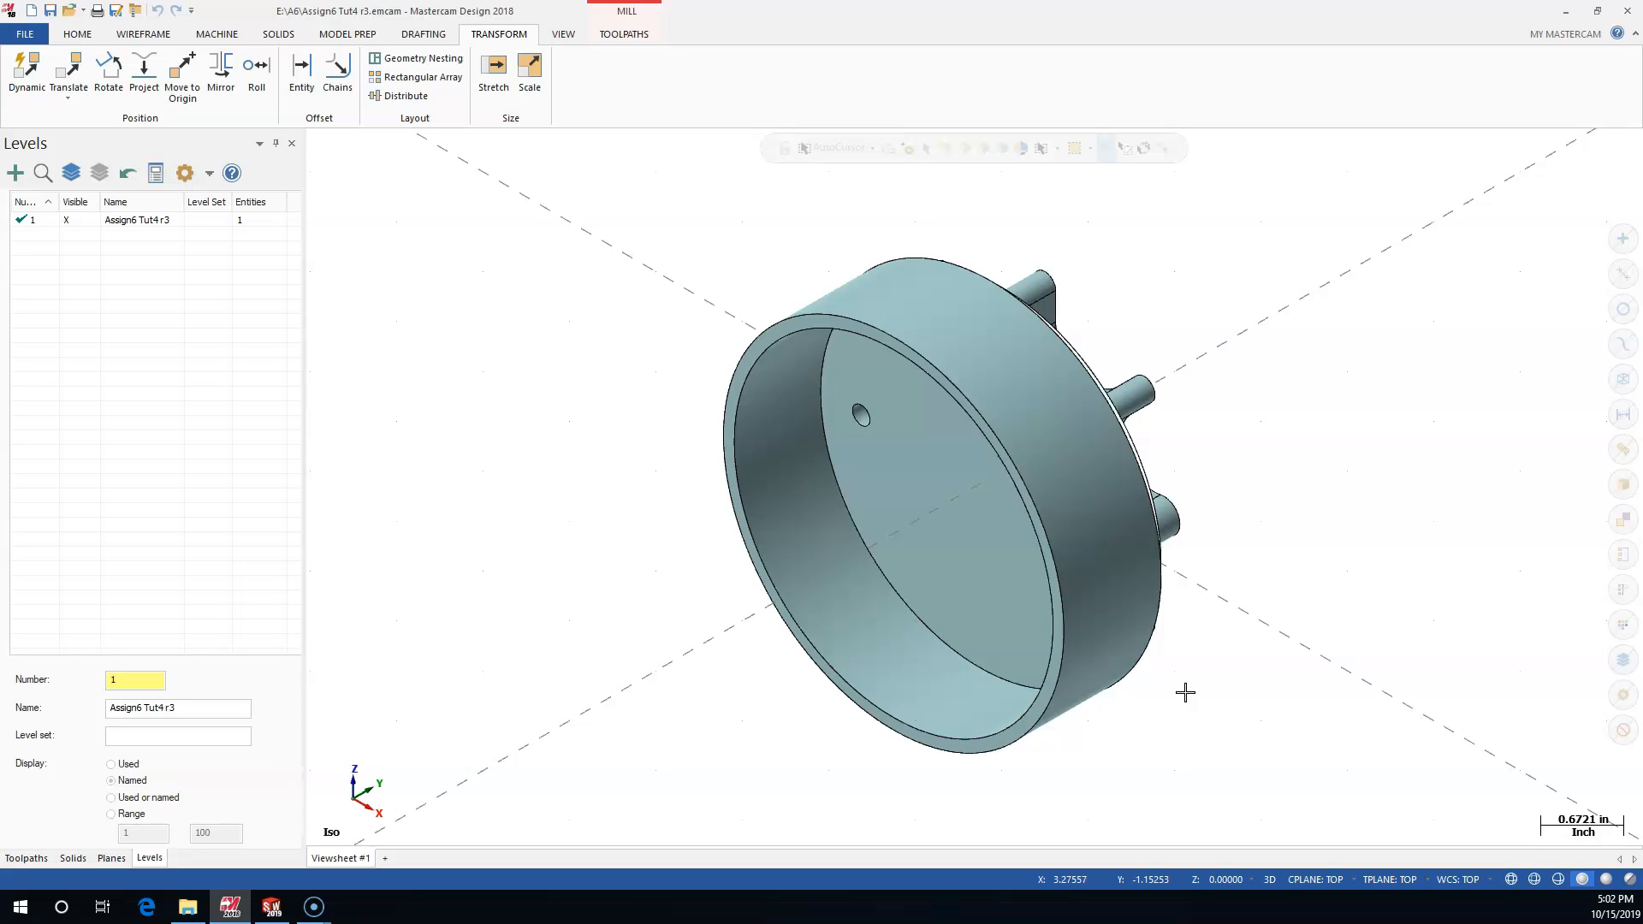
middle_drag(1186, 692, 792, 625)
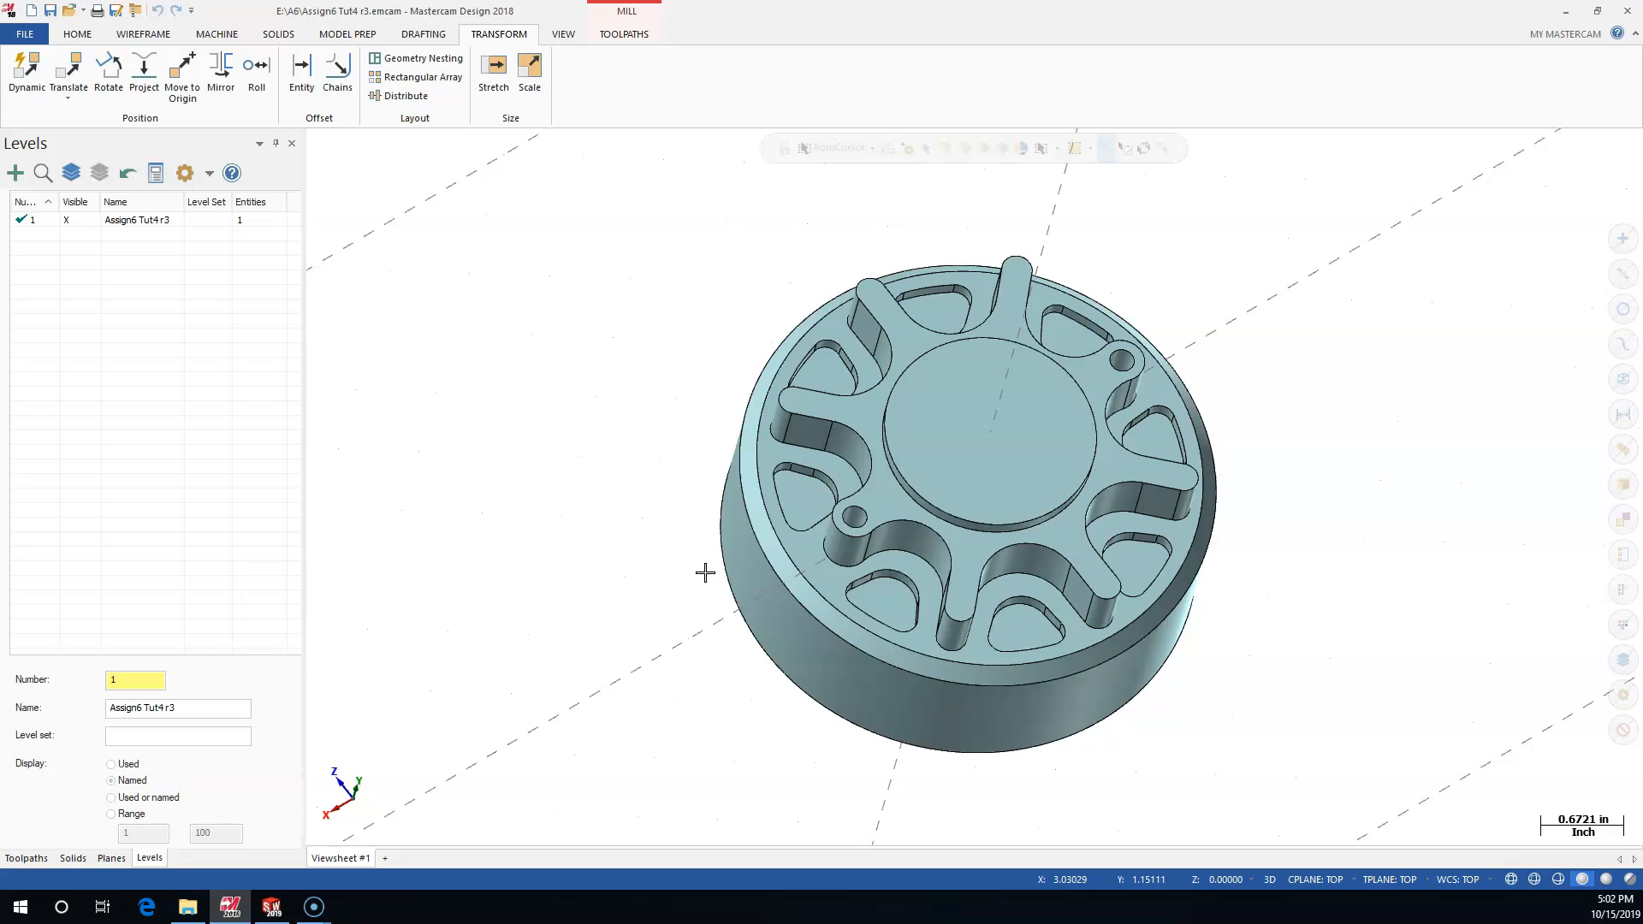
key(alt+7)
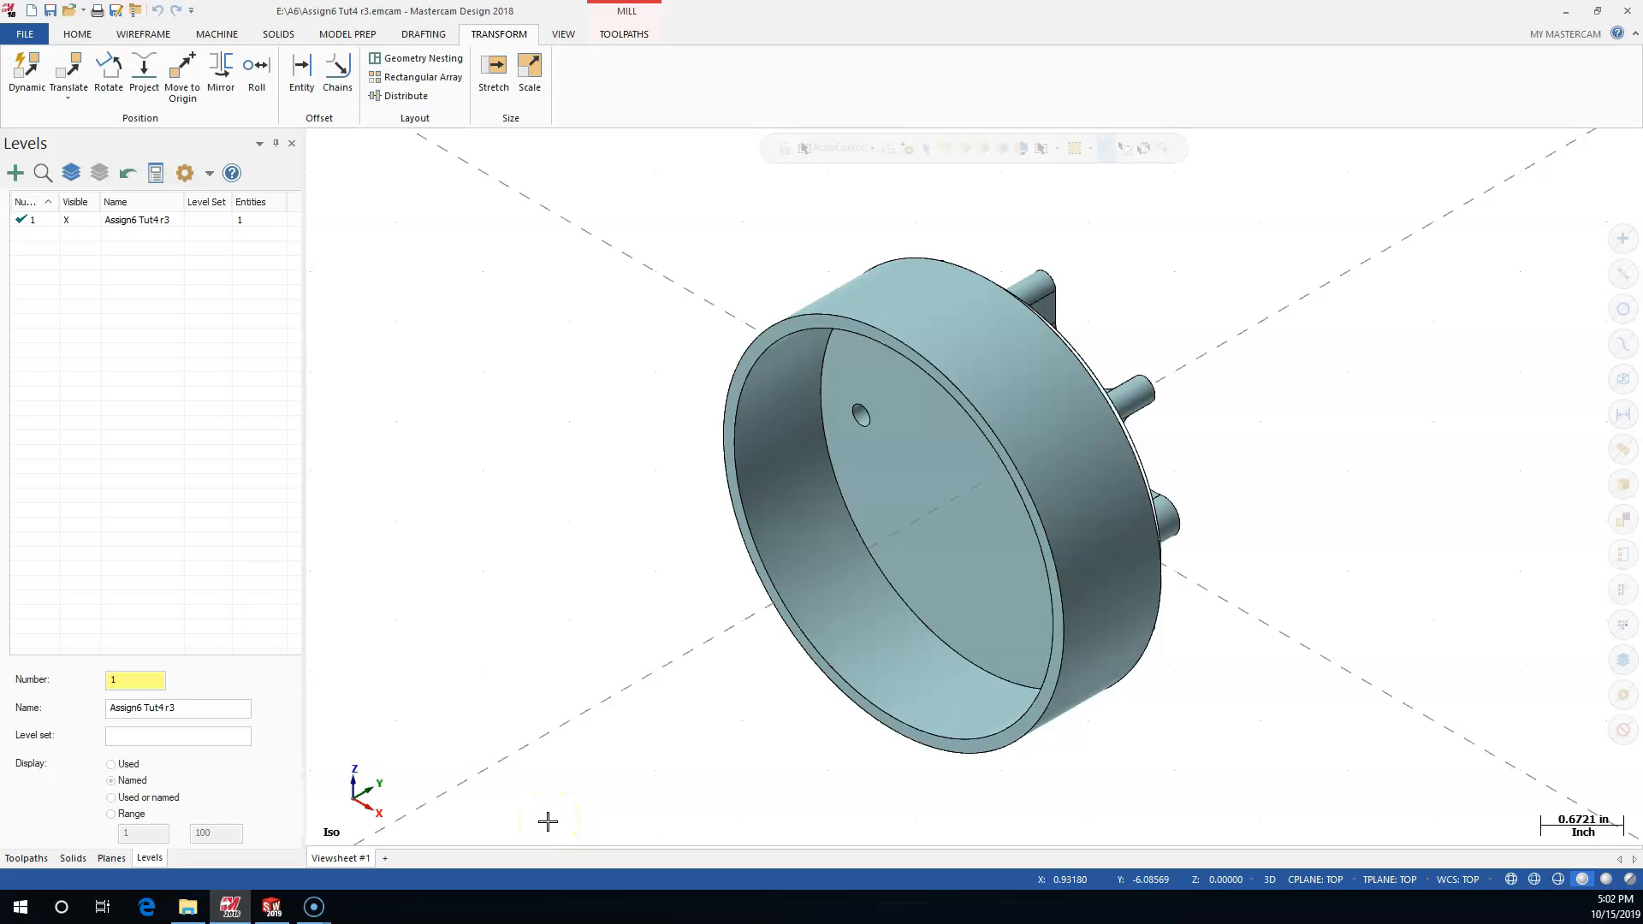
scroll(763, 587, down, 2)
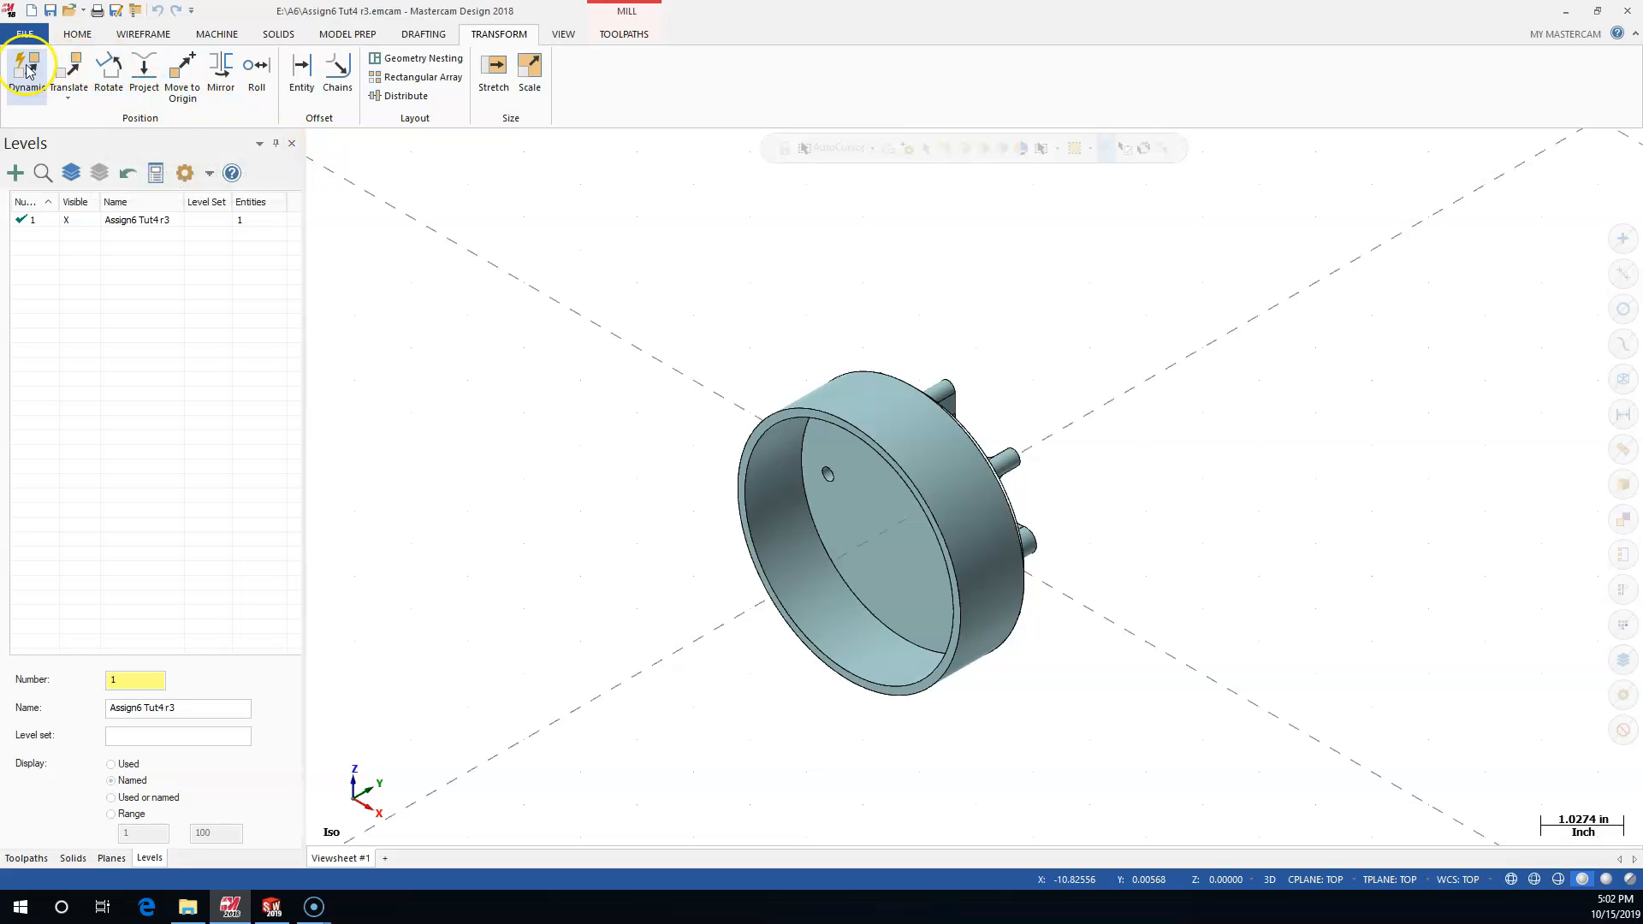
Select the solid for a Dynamic move and place the gnomon on its central axis at X0, Y-0.3125, Z0
click(114, 75)
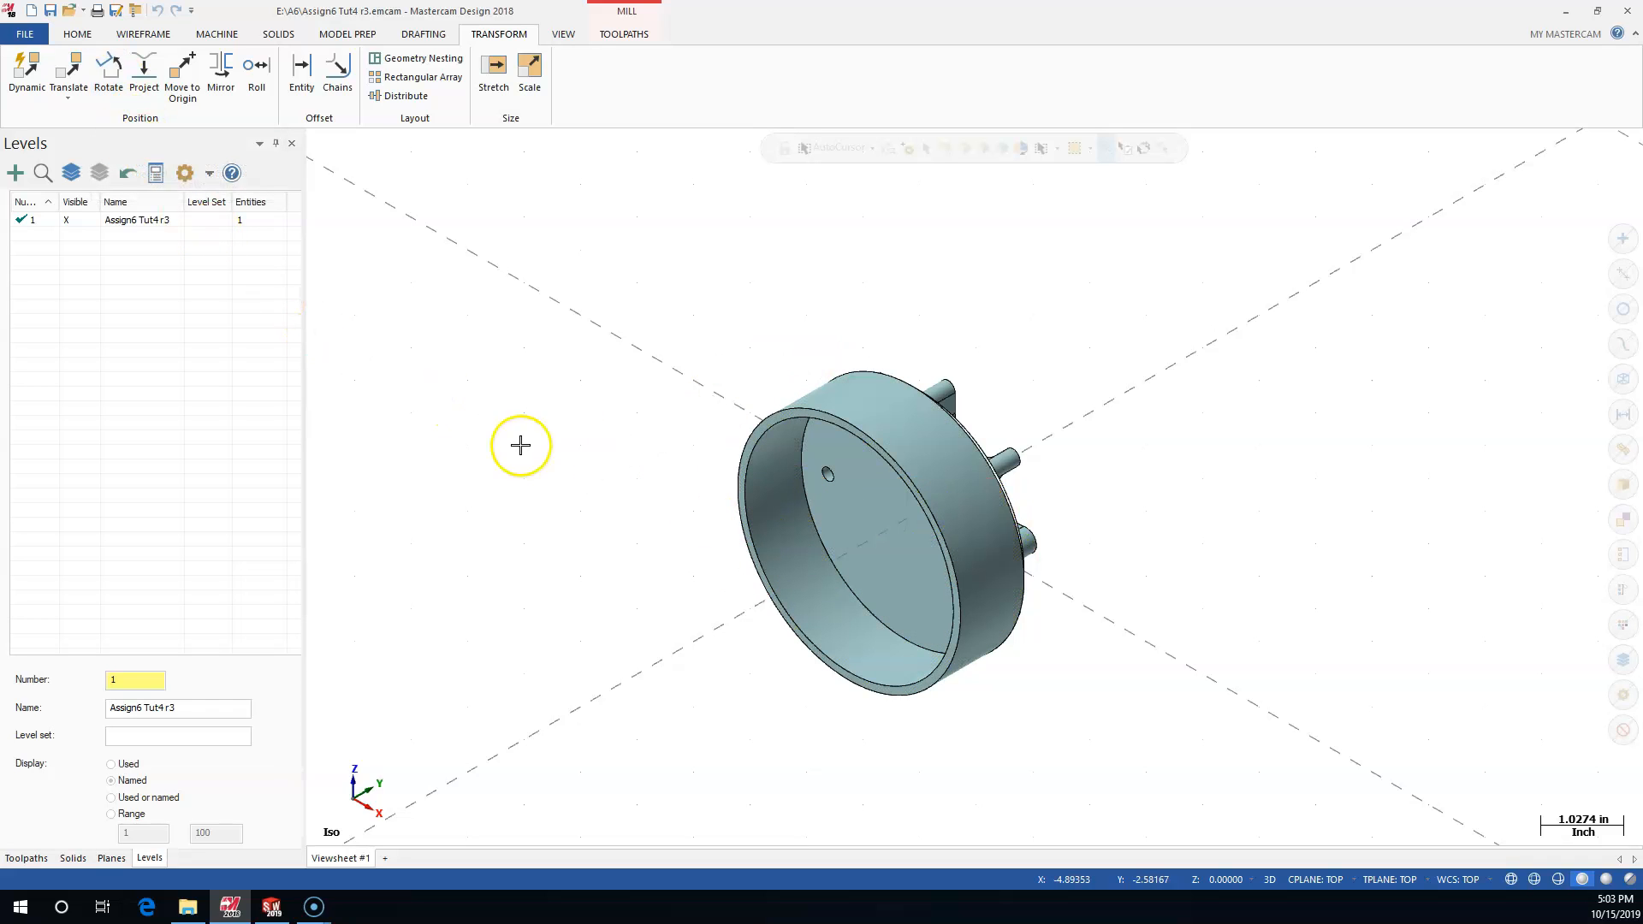
click(28, 83)
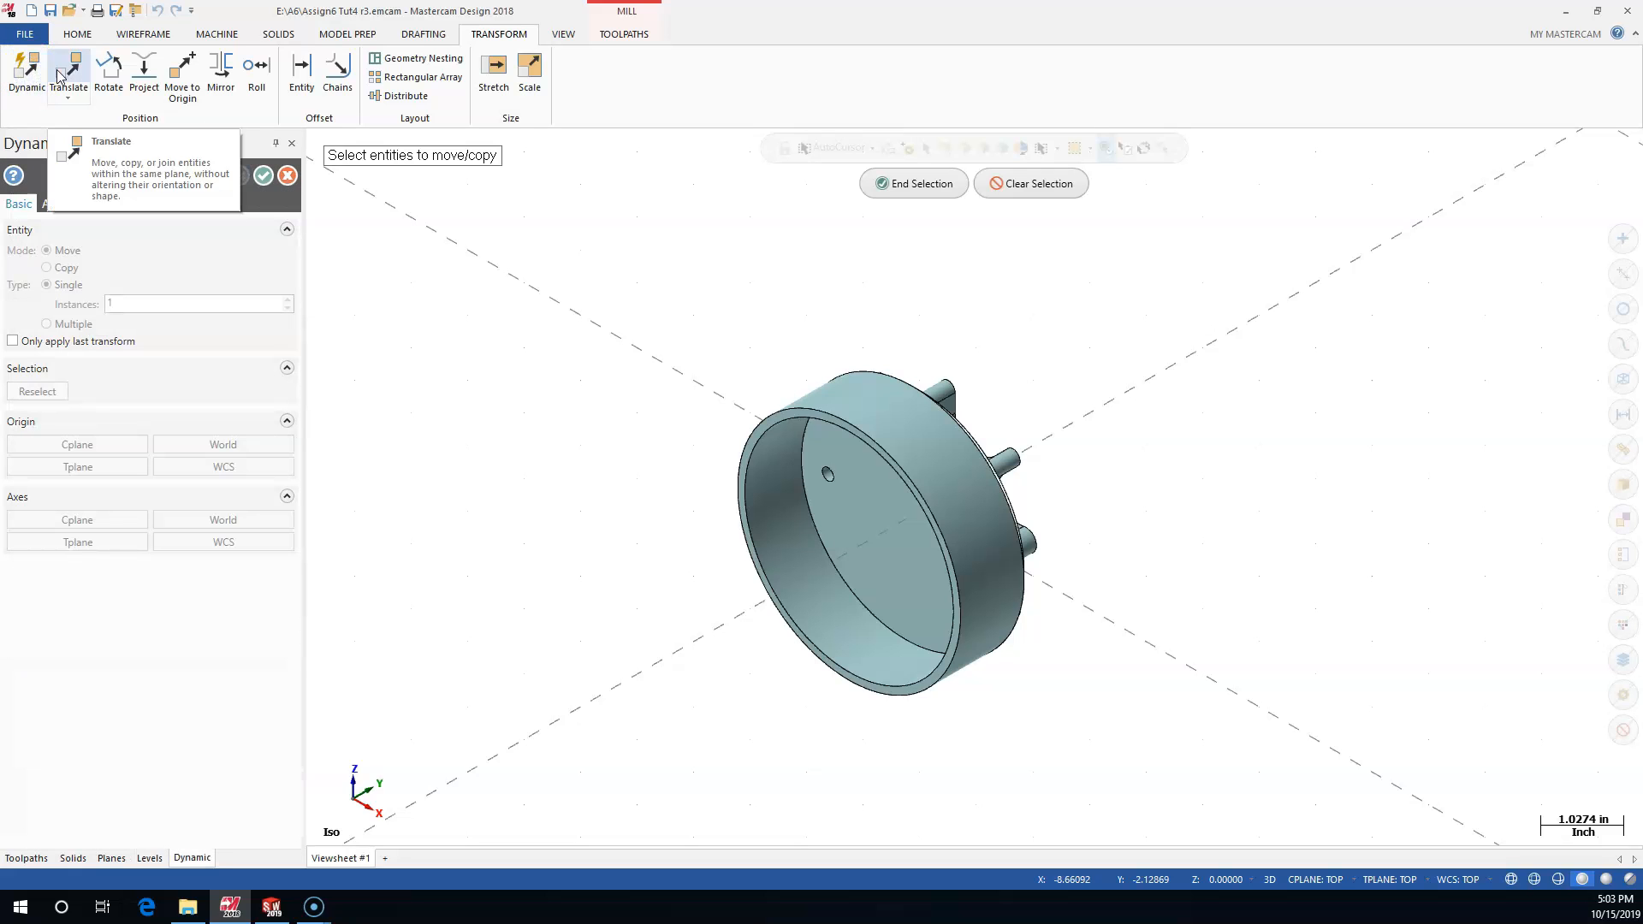
click(855, 372)
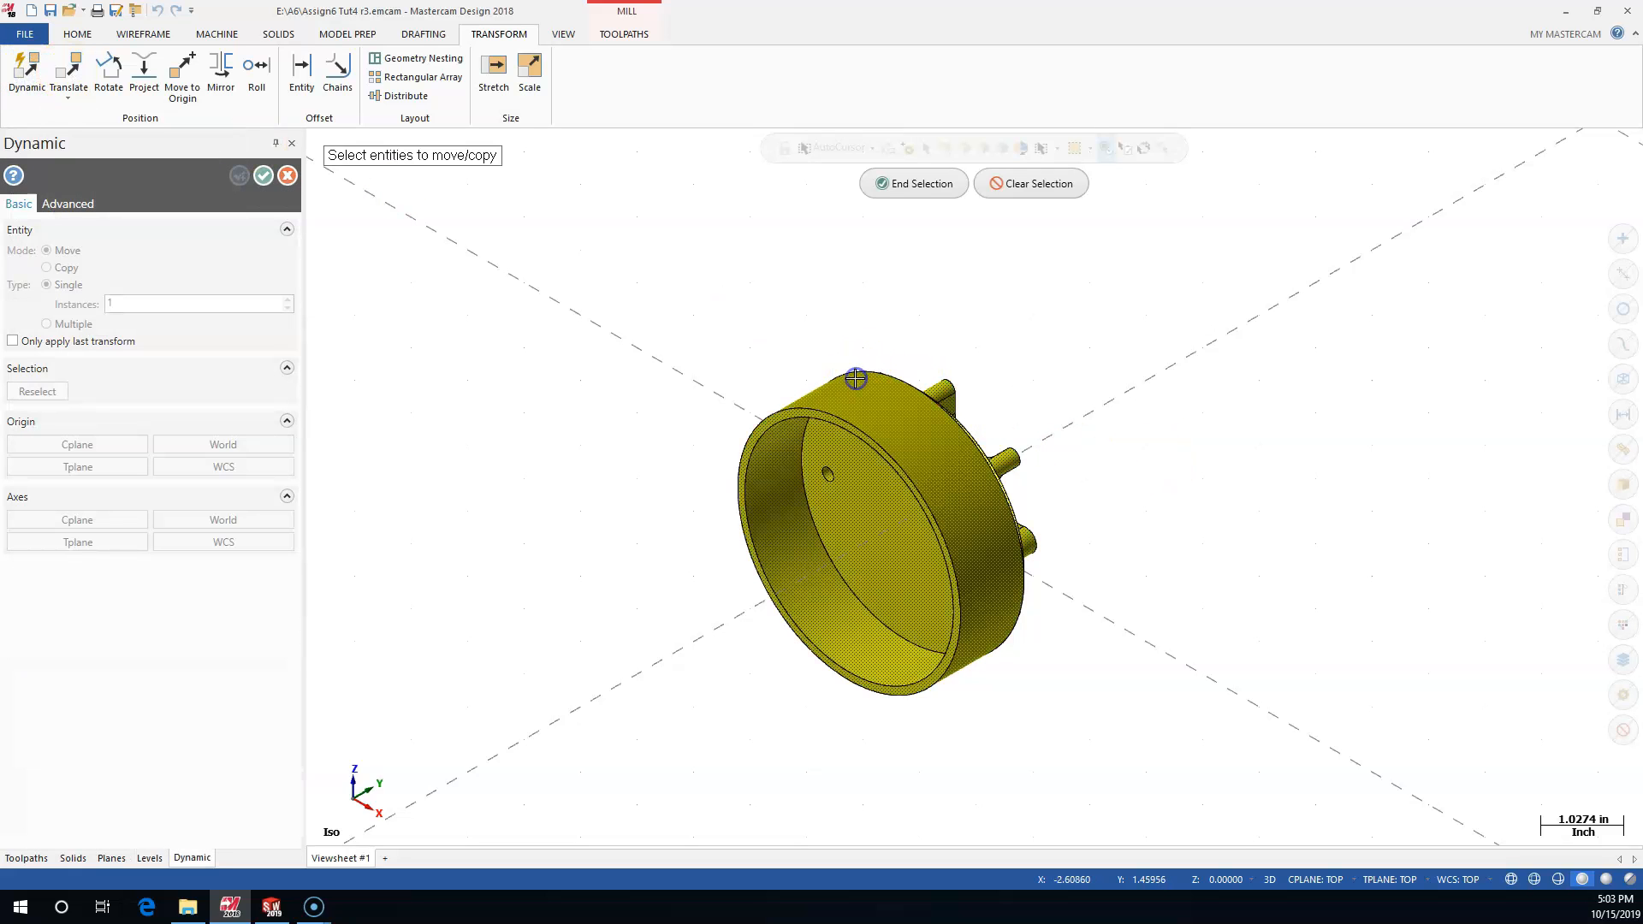
click(918, 187)
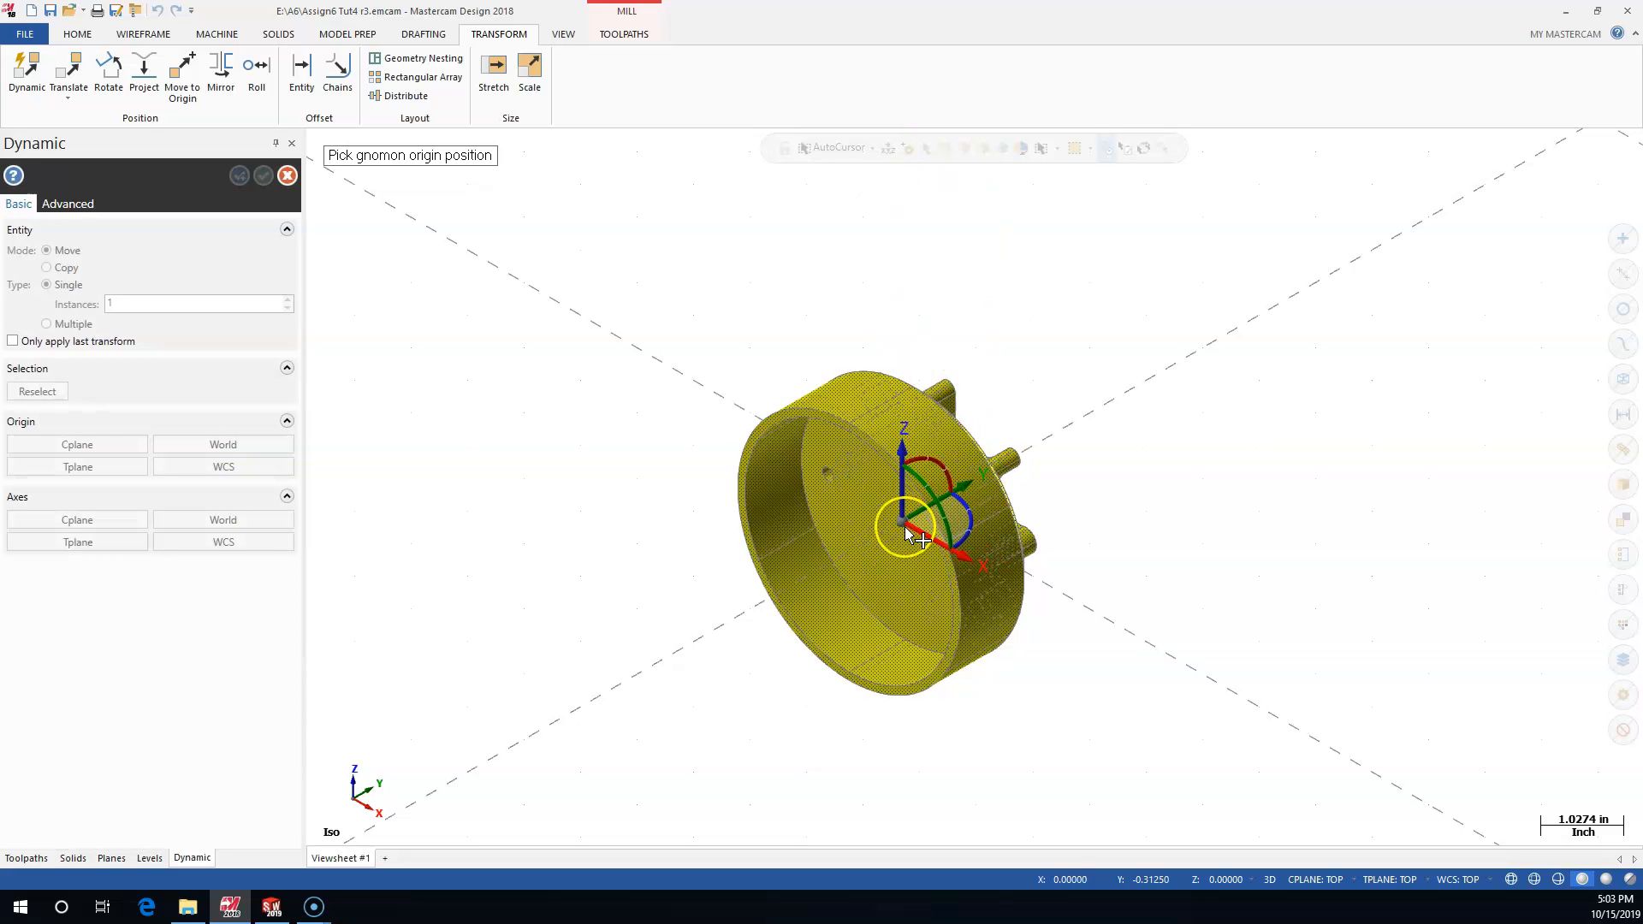
click(907, 529)
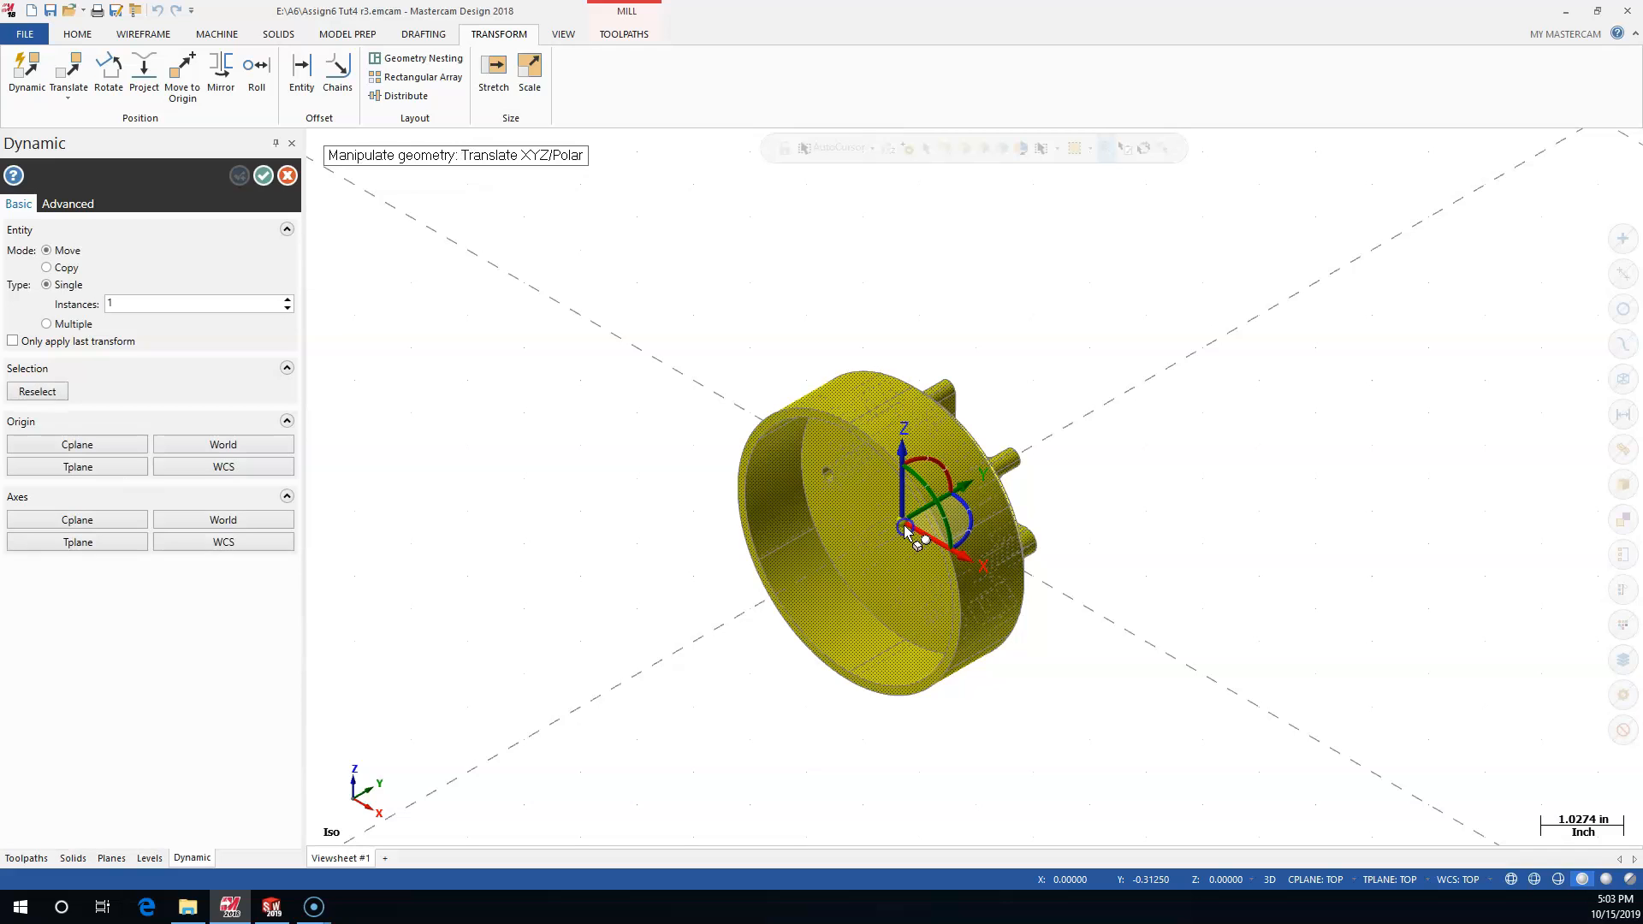
Rotate the solid 90 degrees about the X axis so its ribbed face points up, and apply the move
click(948, 496)
scroll(949, 495, up, 2)
click(914, 470)
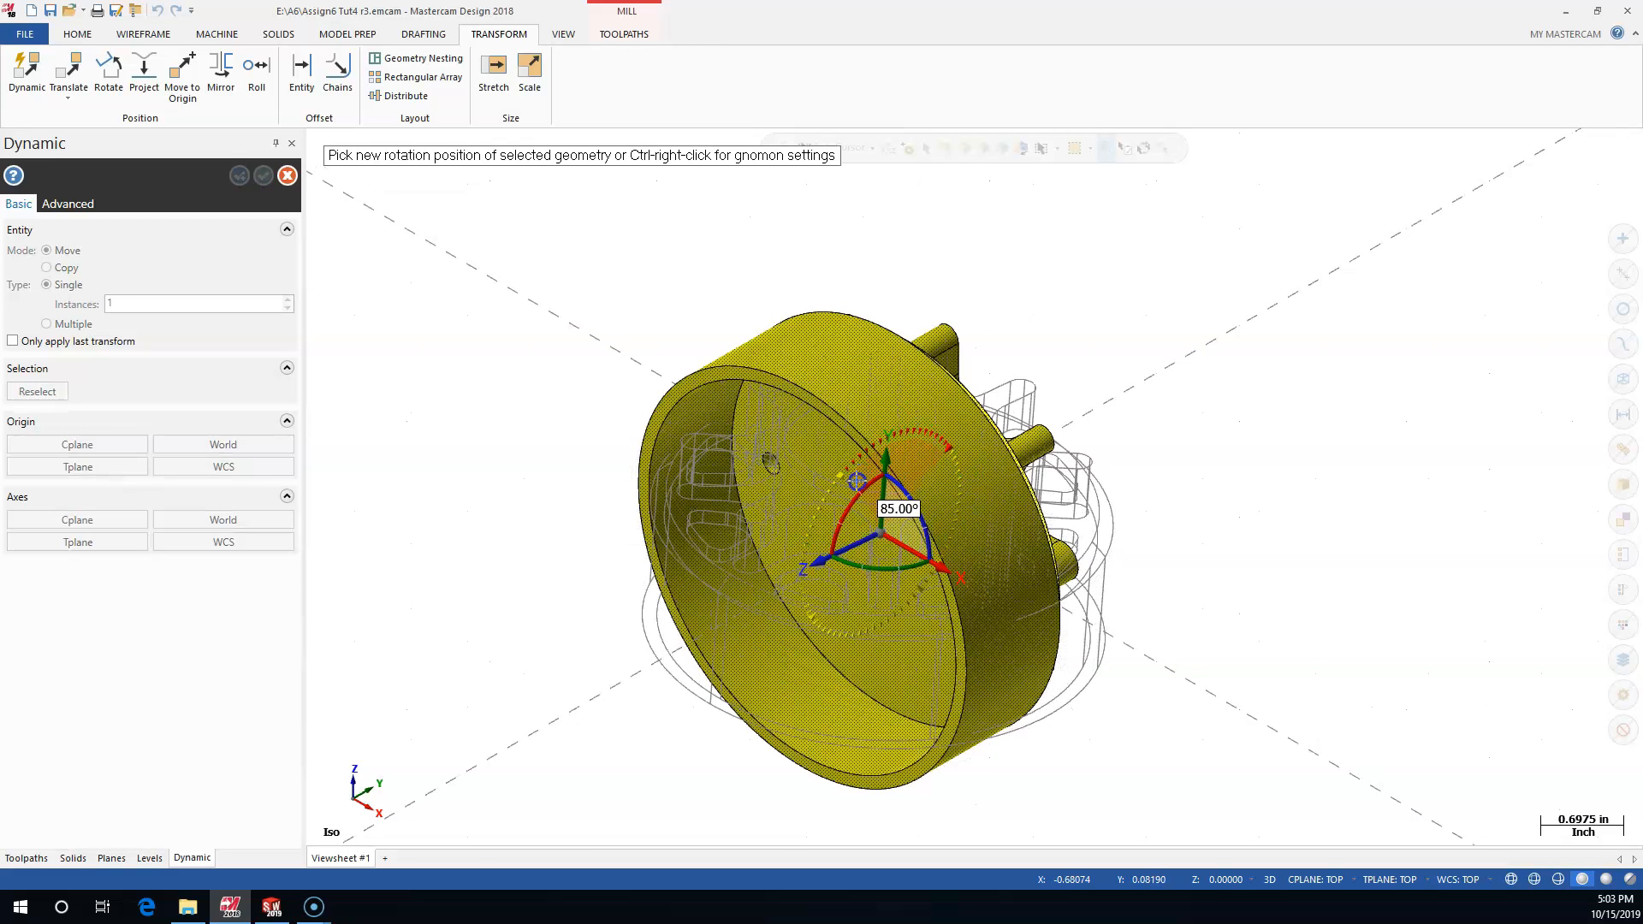
text(90)
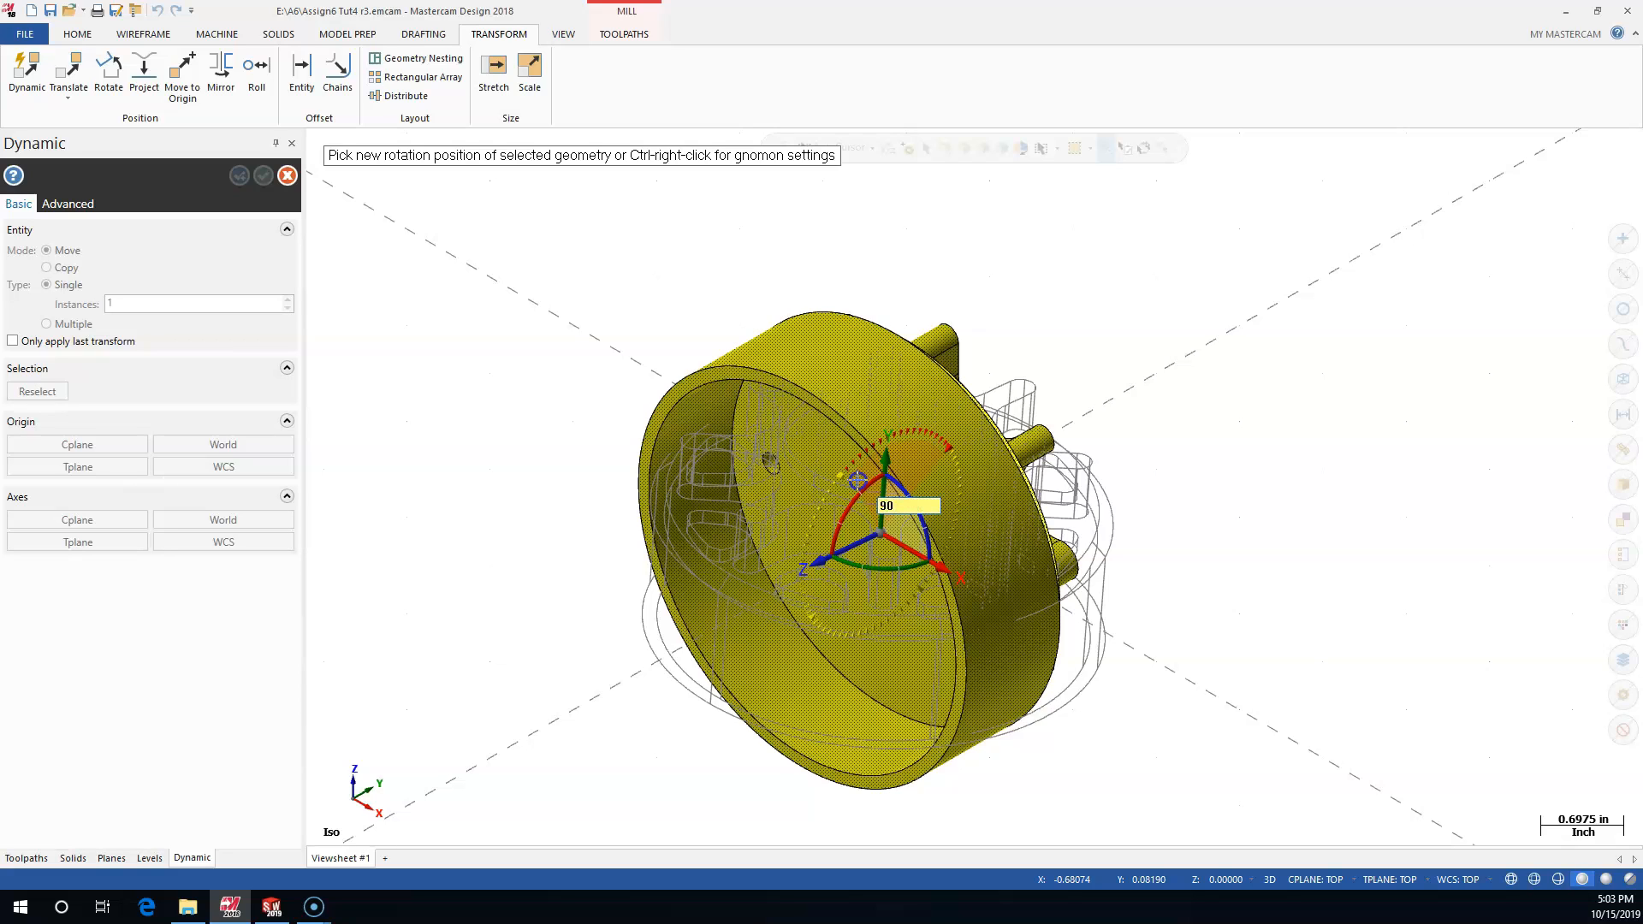
key(Return)
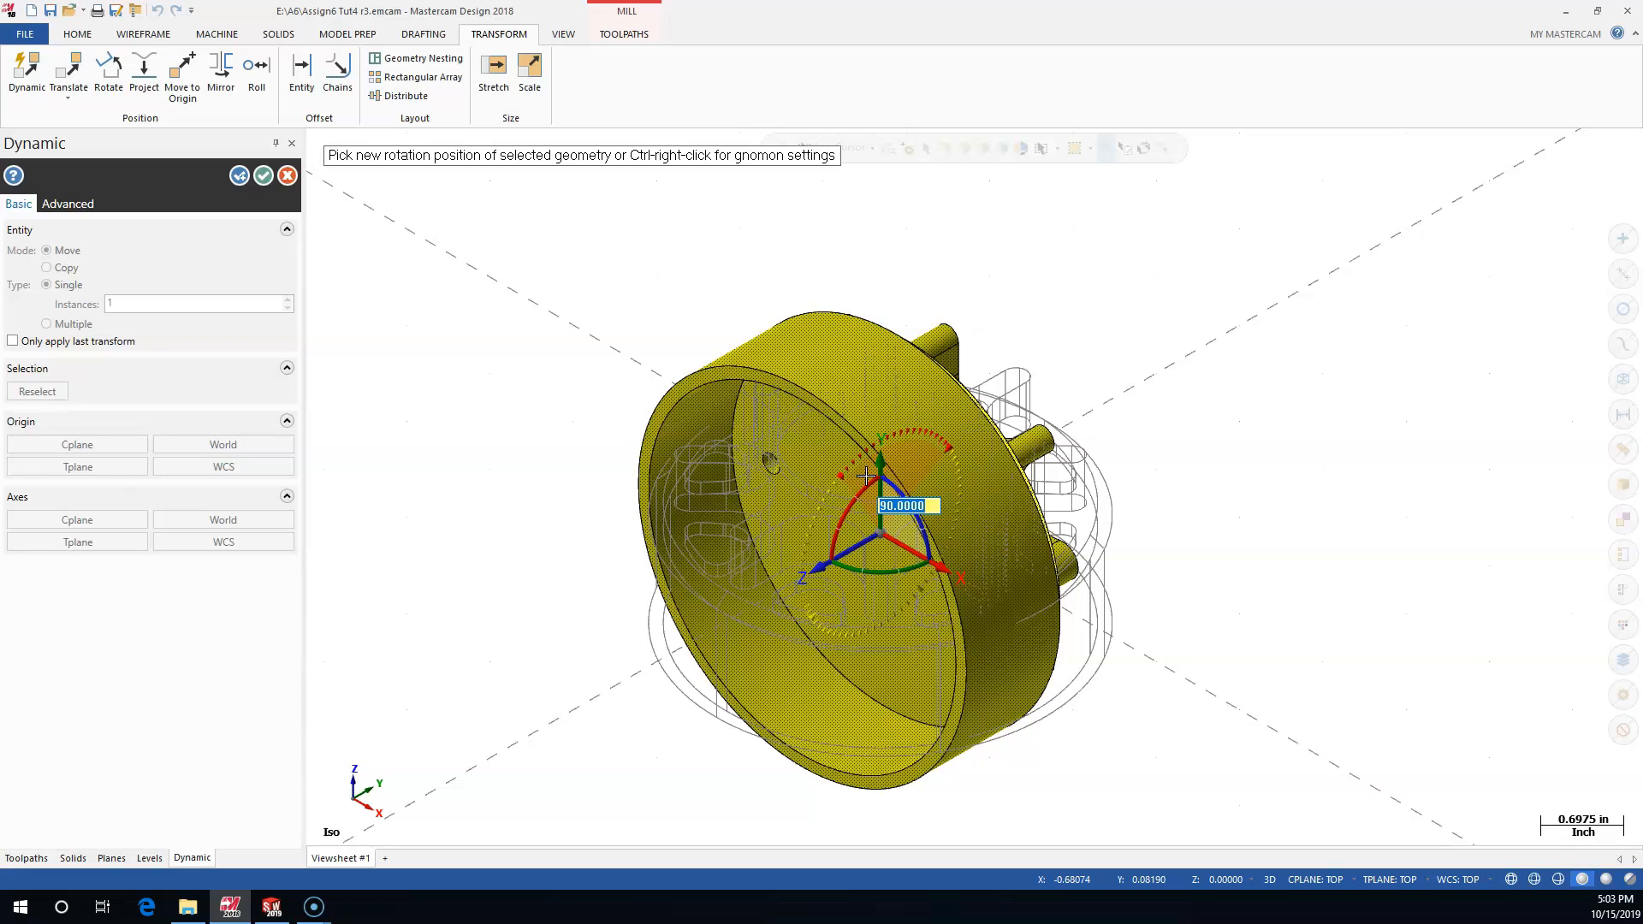
click(866, 477)
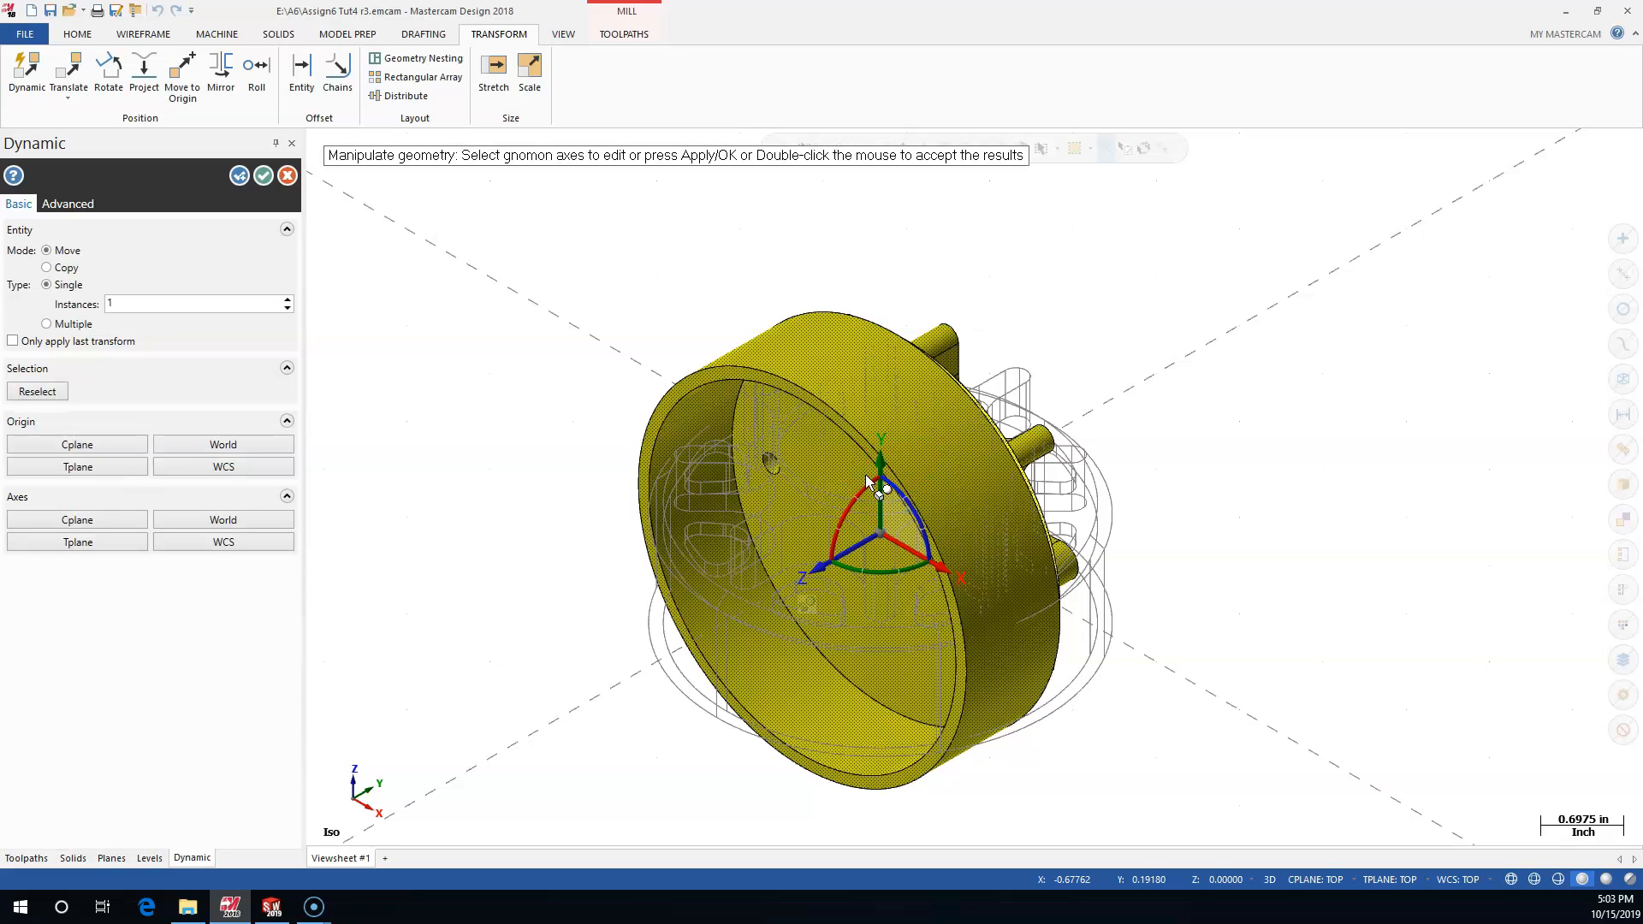
click(903, 500)
click(868, 486)
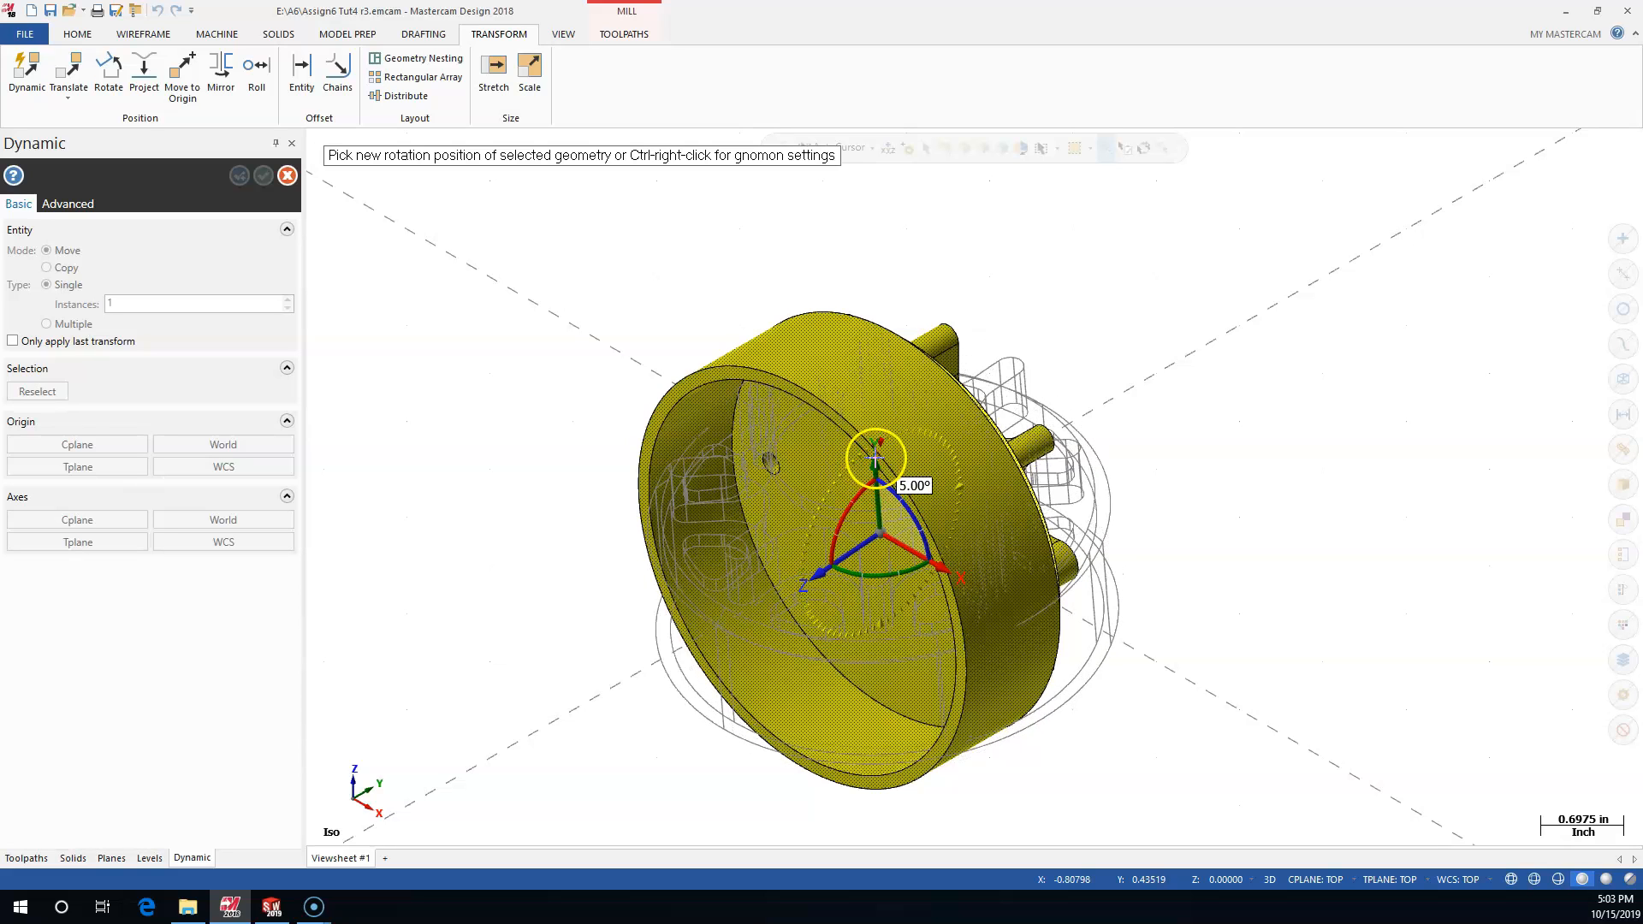
click(876, 454)
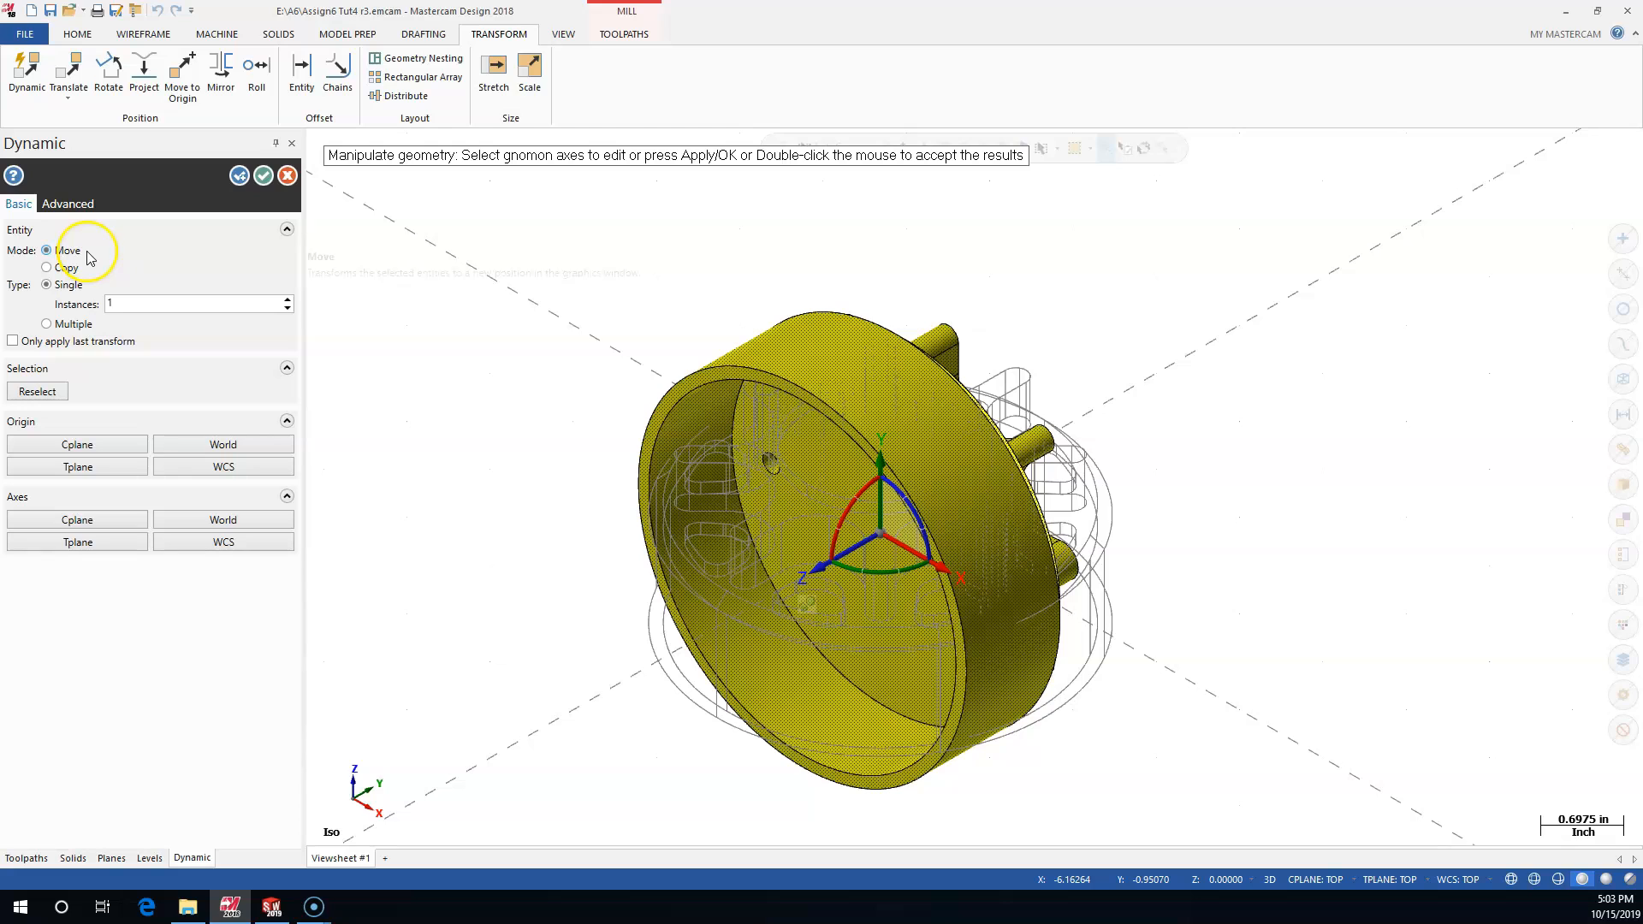
double_click(718, 273)
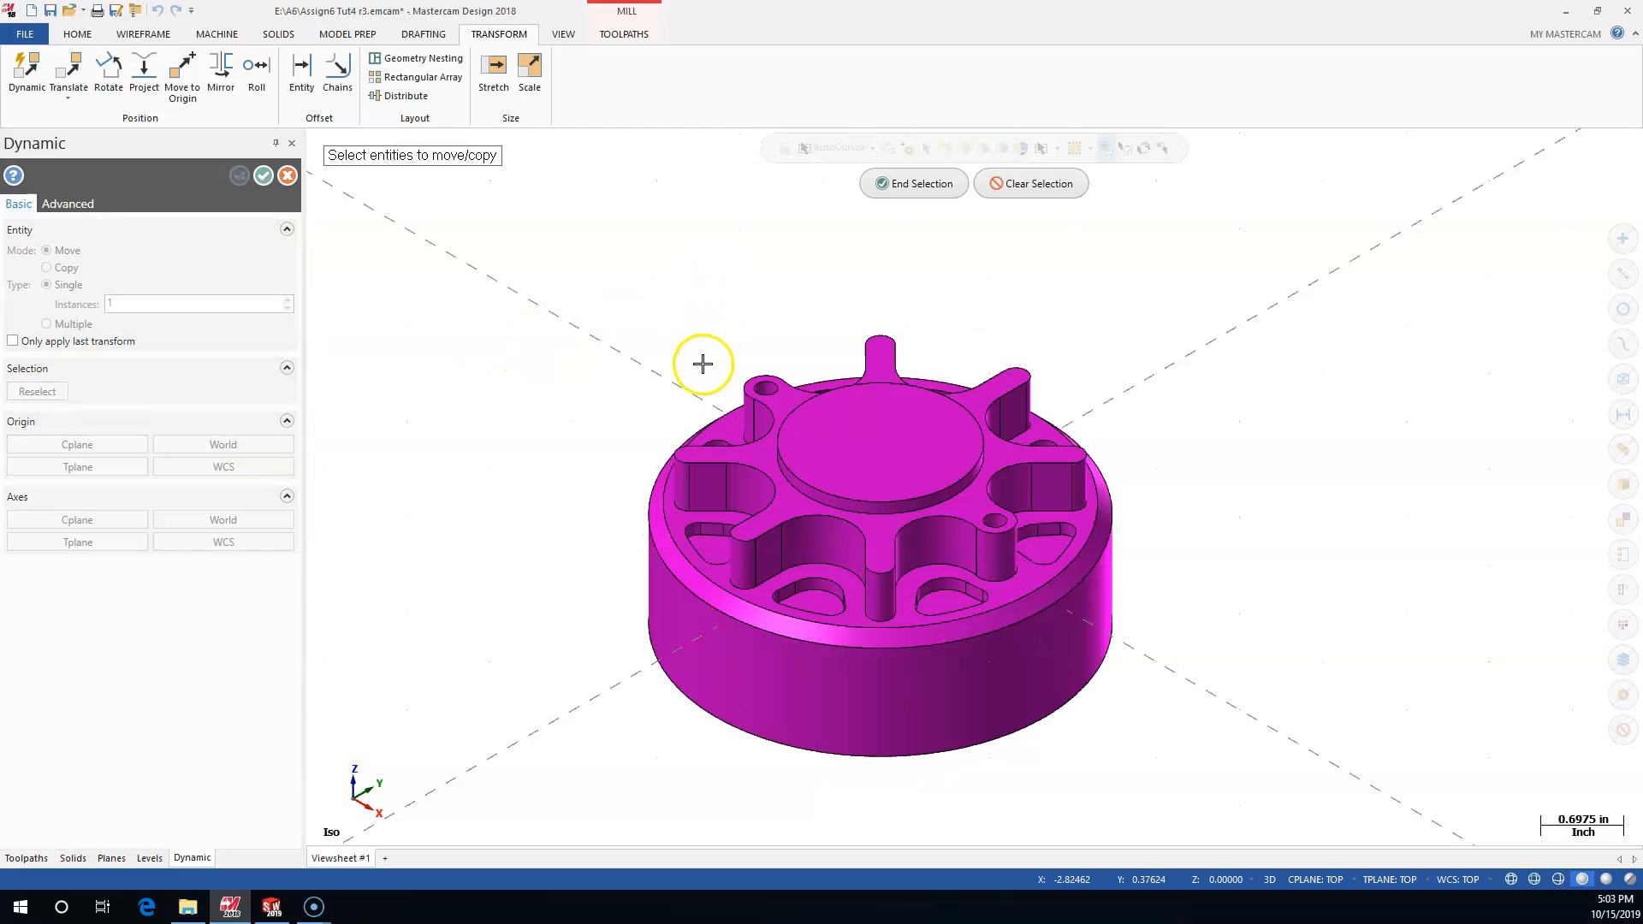
Try to move the solid to the origin from a point at the edge of the raised central disc
scroll(725, 668, down, 1)
scroll(725, 667, down, 2)
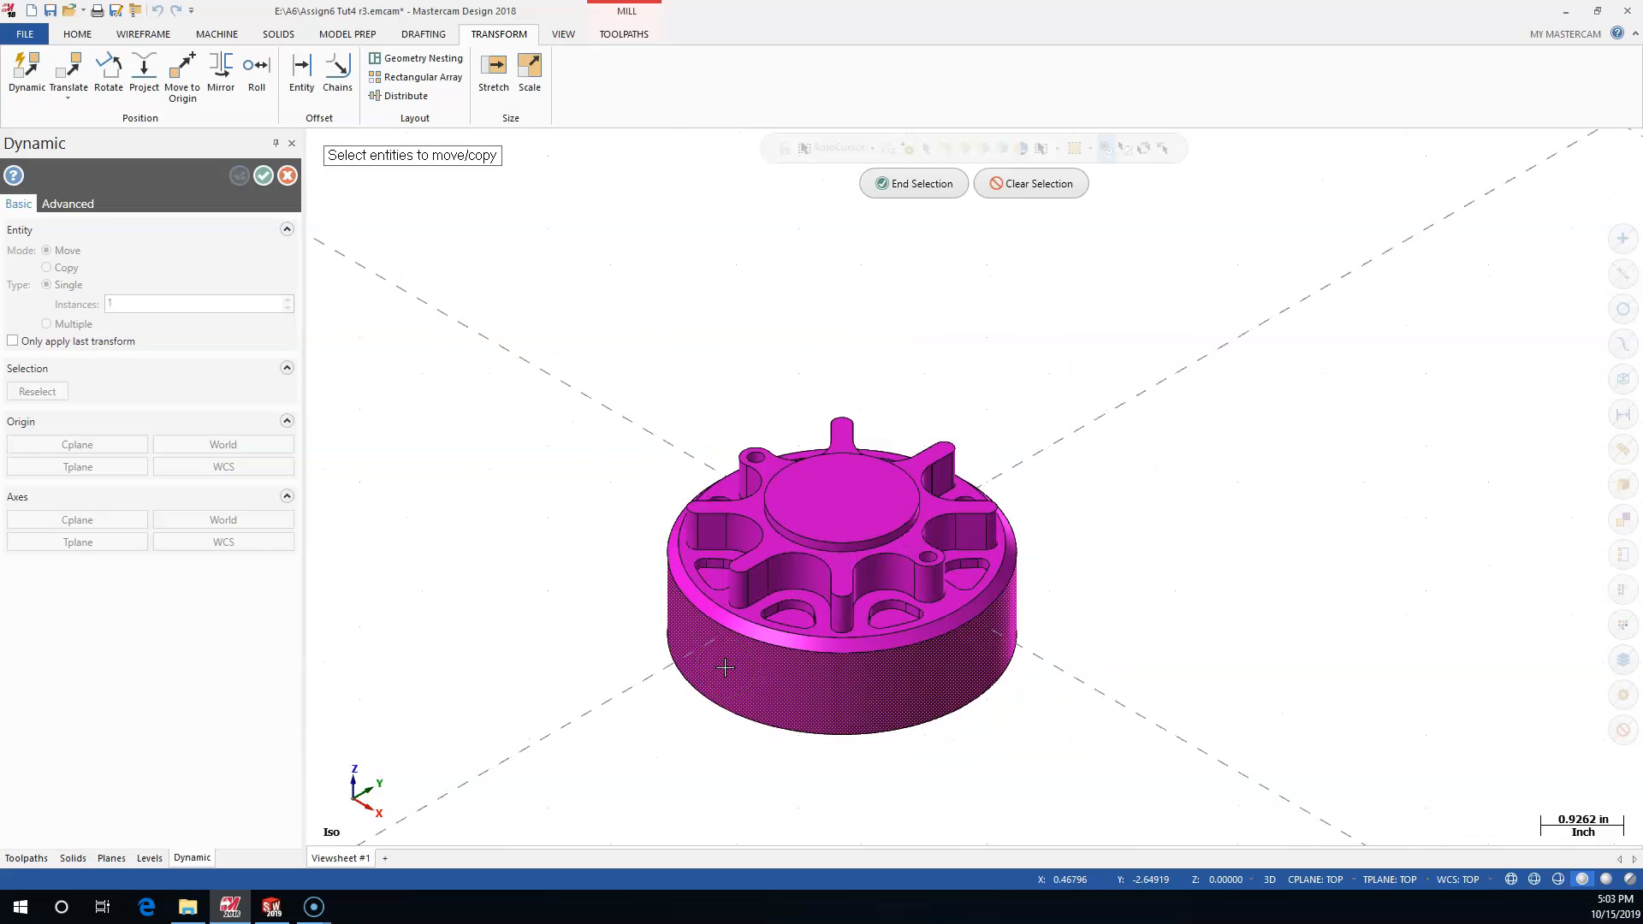
click(178, 65)
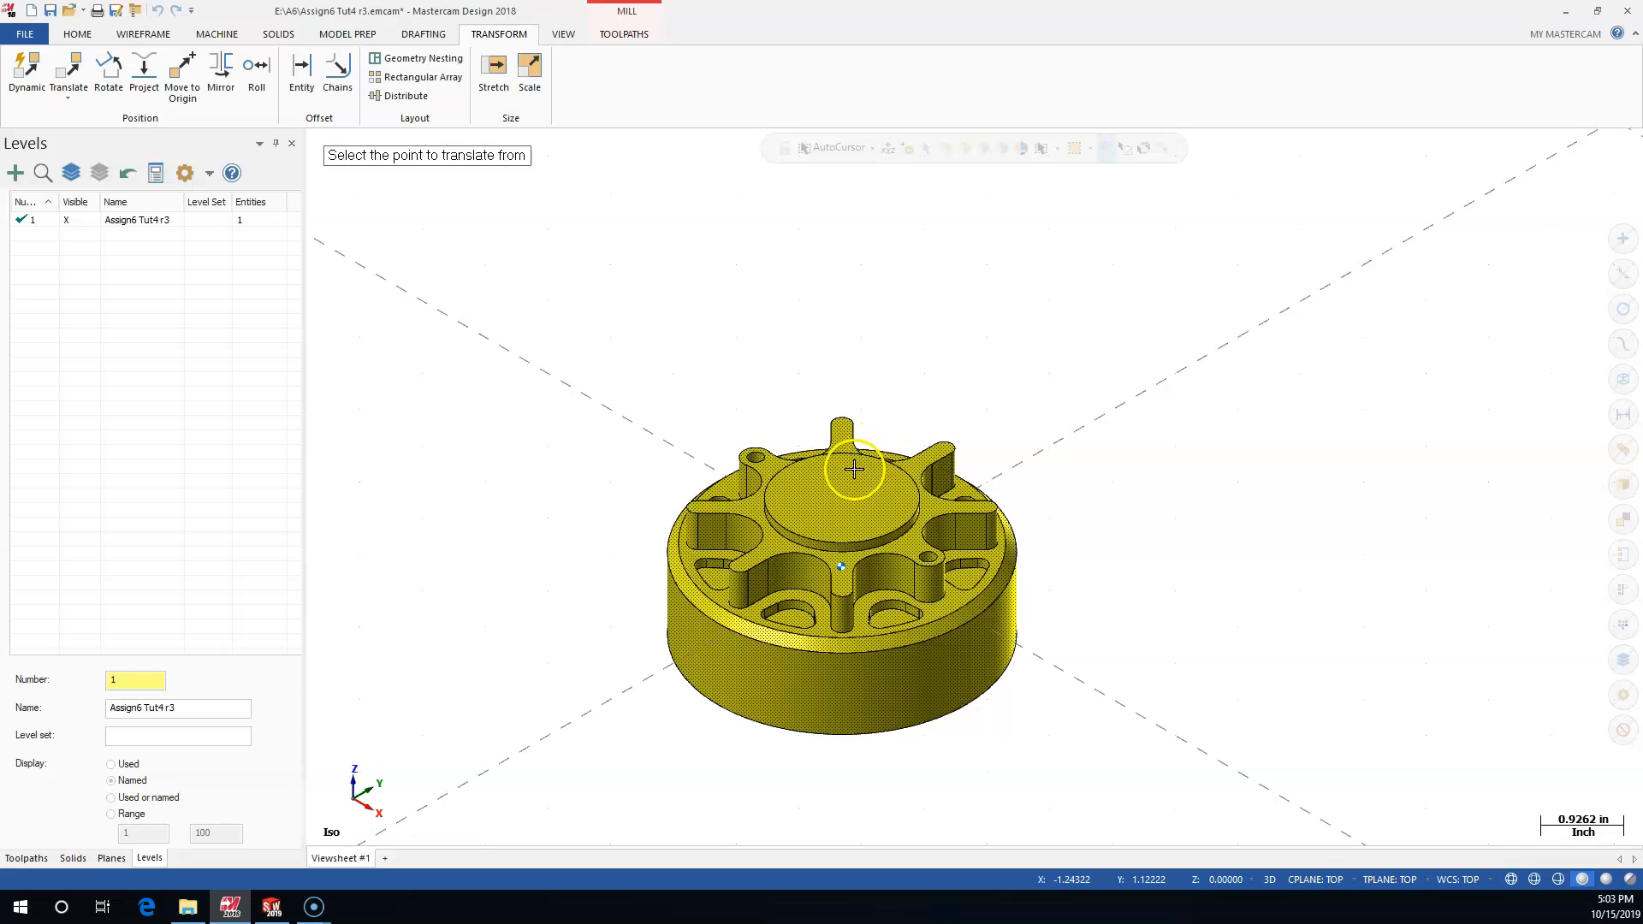
scroll(836, 548, up, 2)
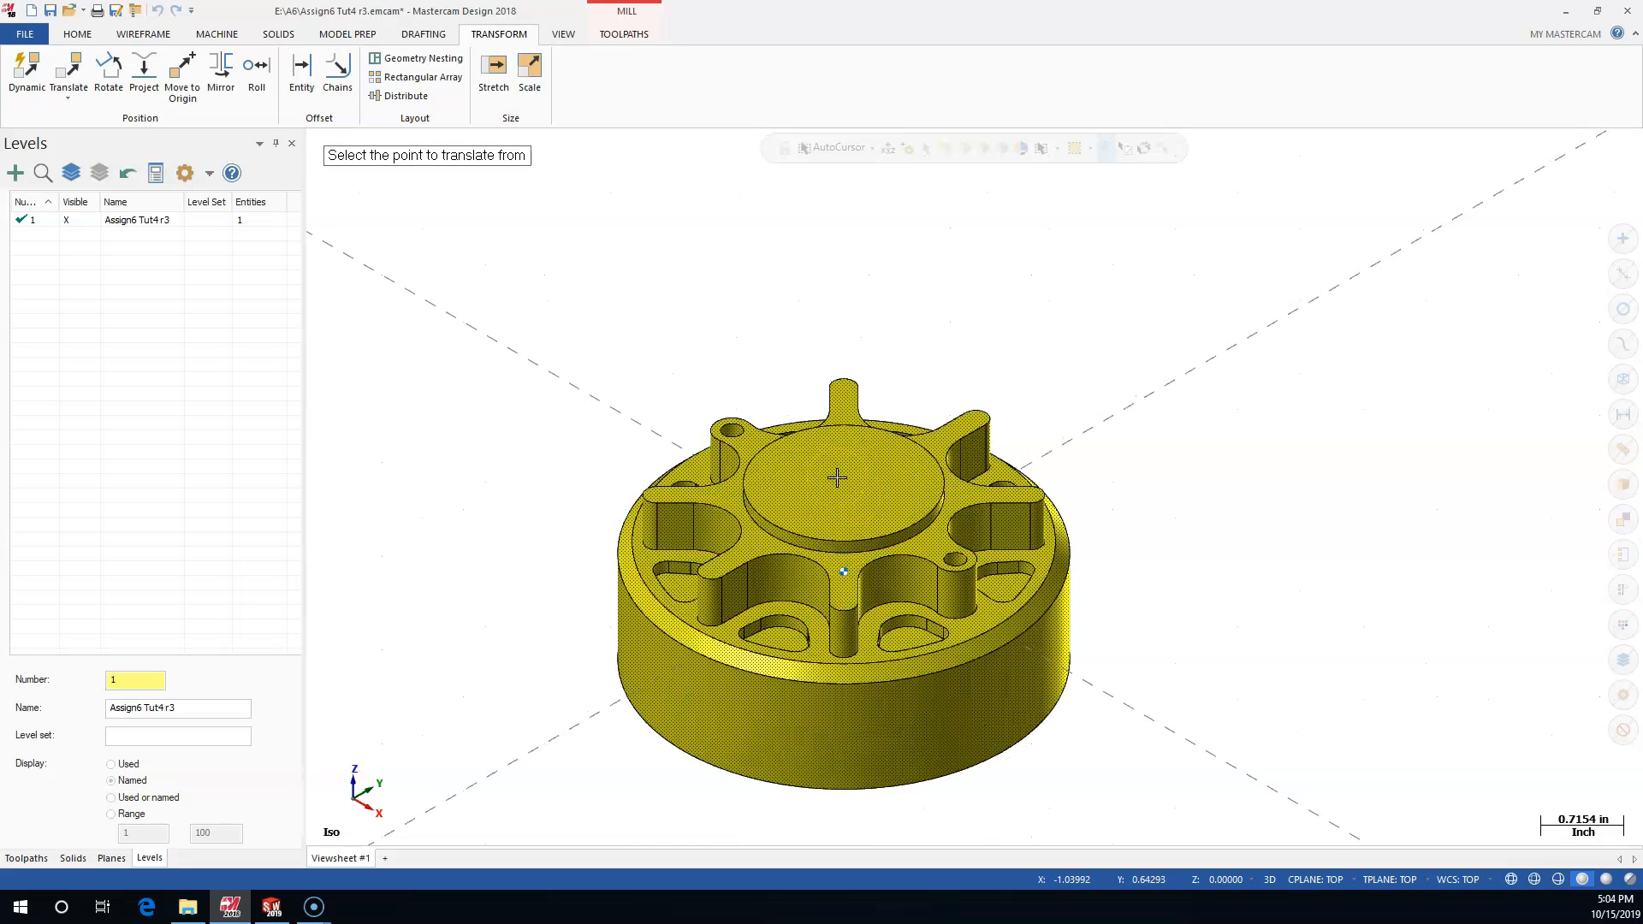
click(910, 526)
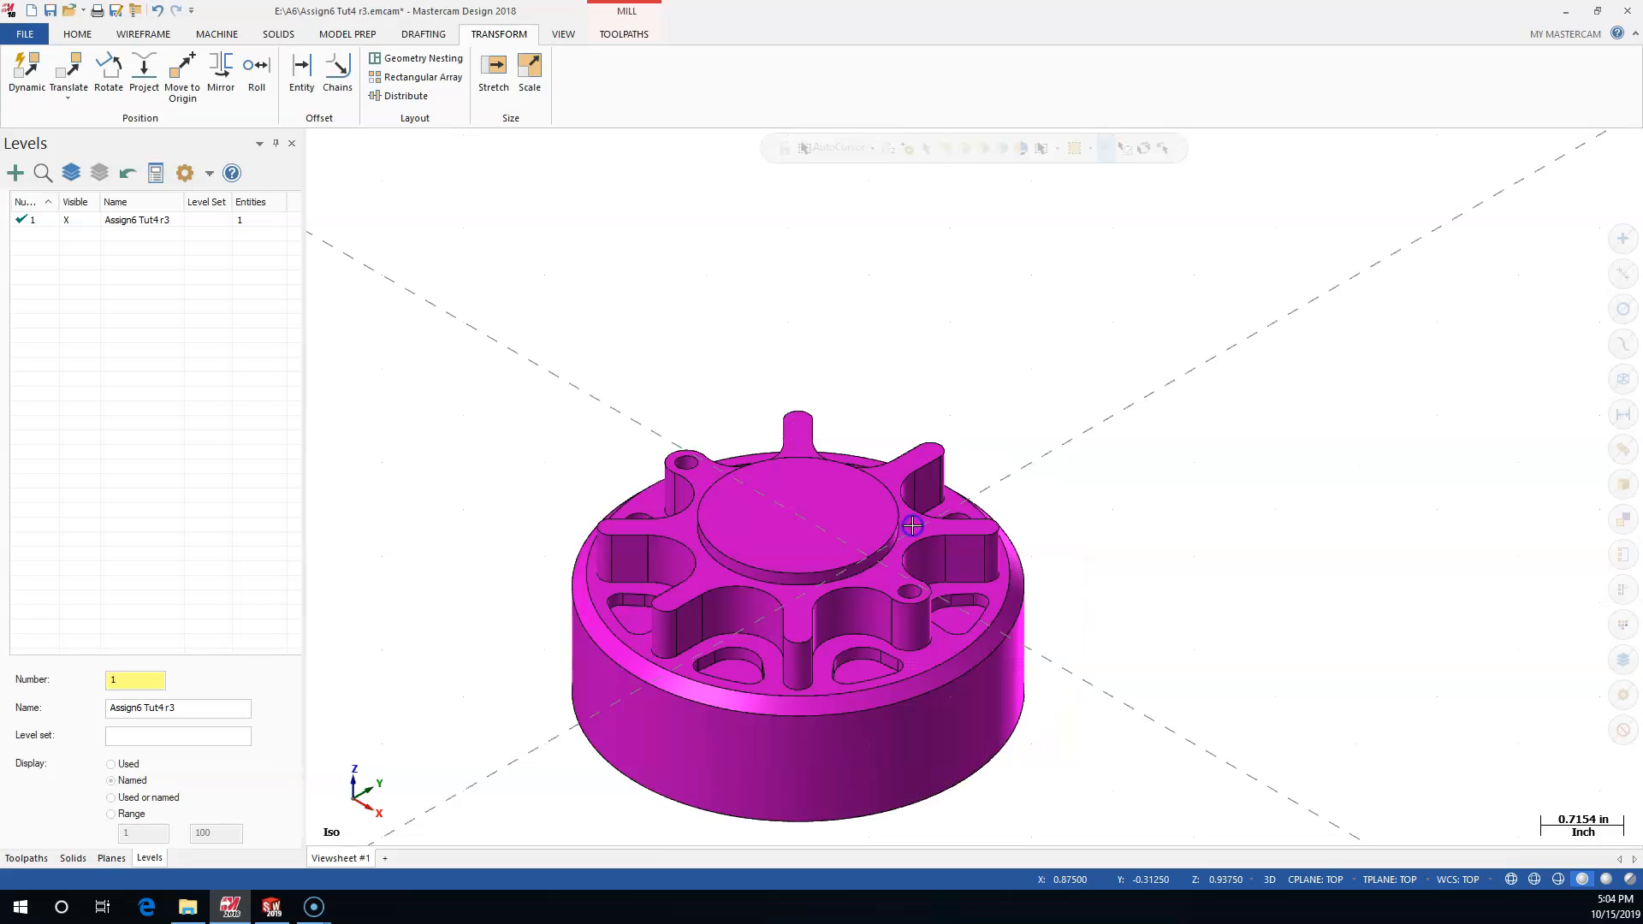
middle_drag(908, 522, 933, 417)
key(alt+7)
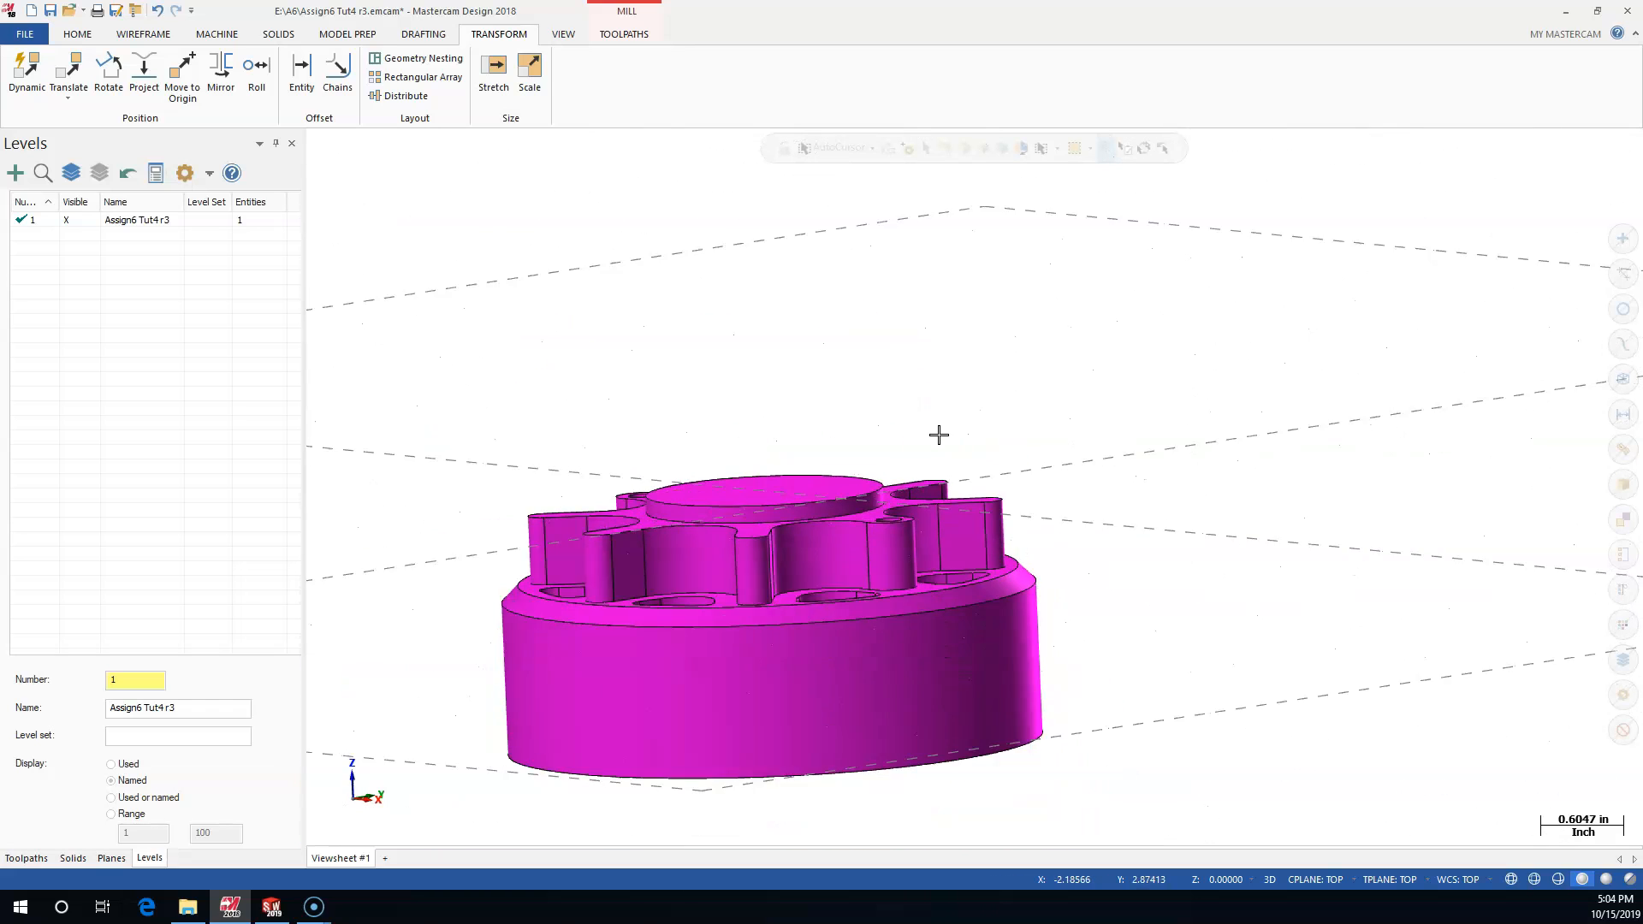
Move the solid to the origin using the centre of the raised central disc's top face
click(182, 70)
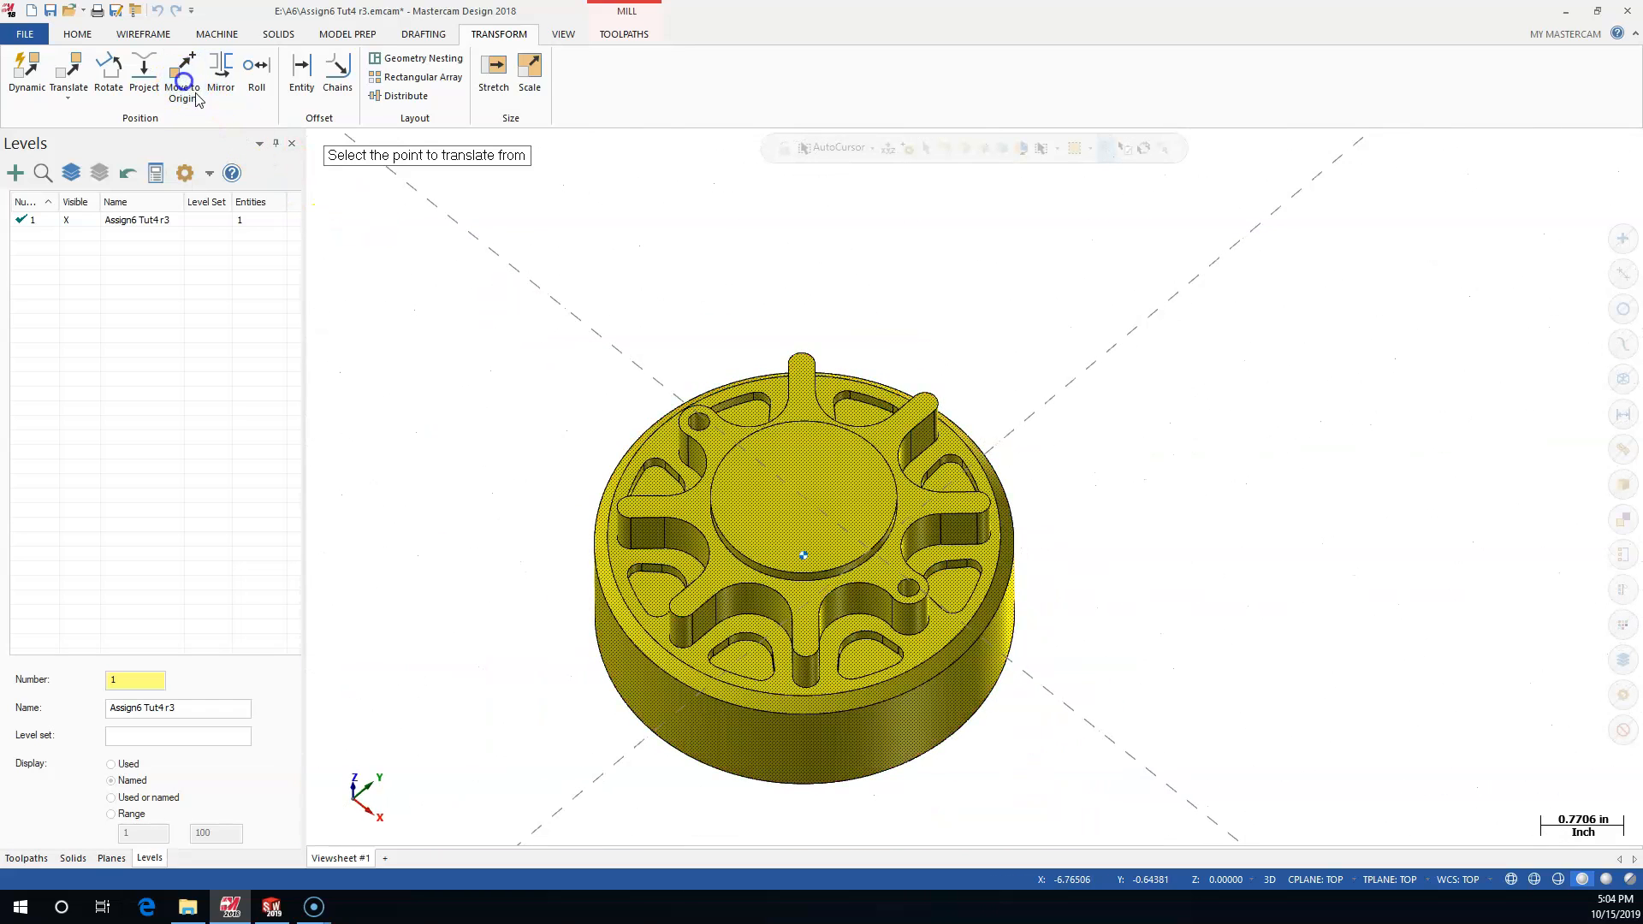
click(780, 575)
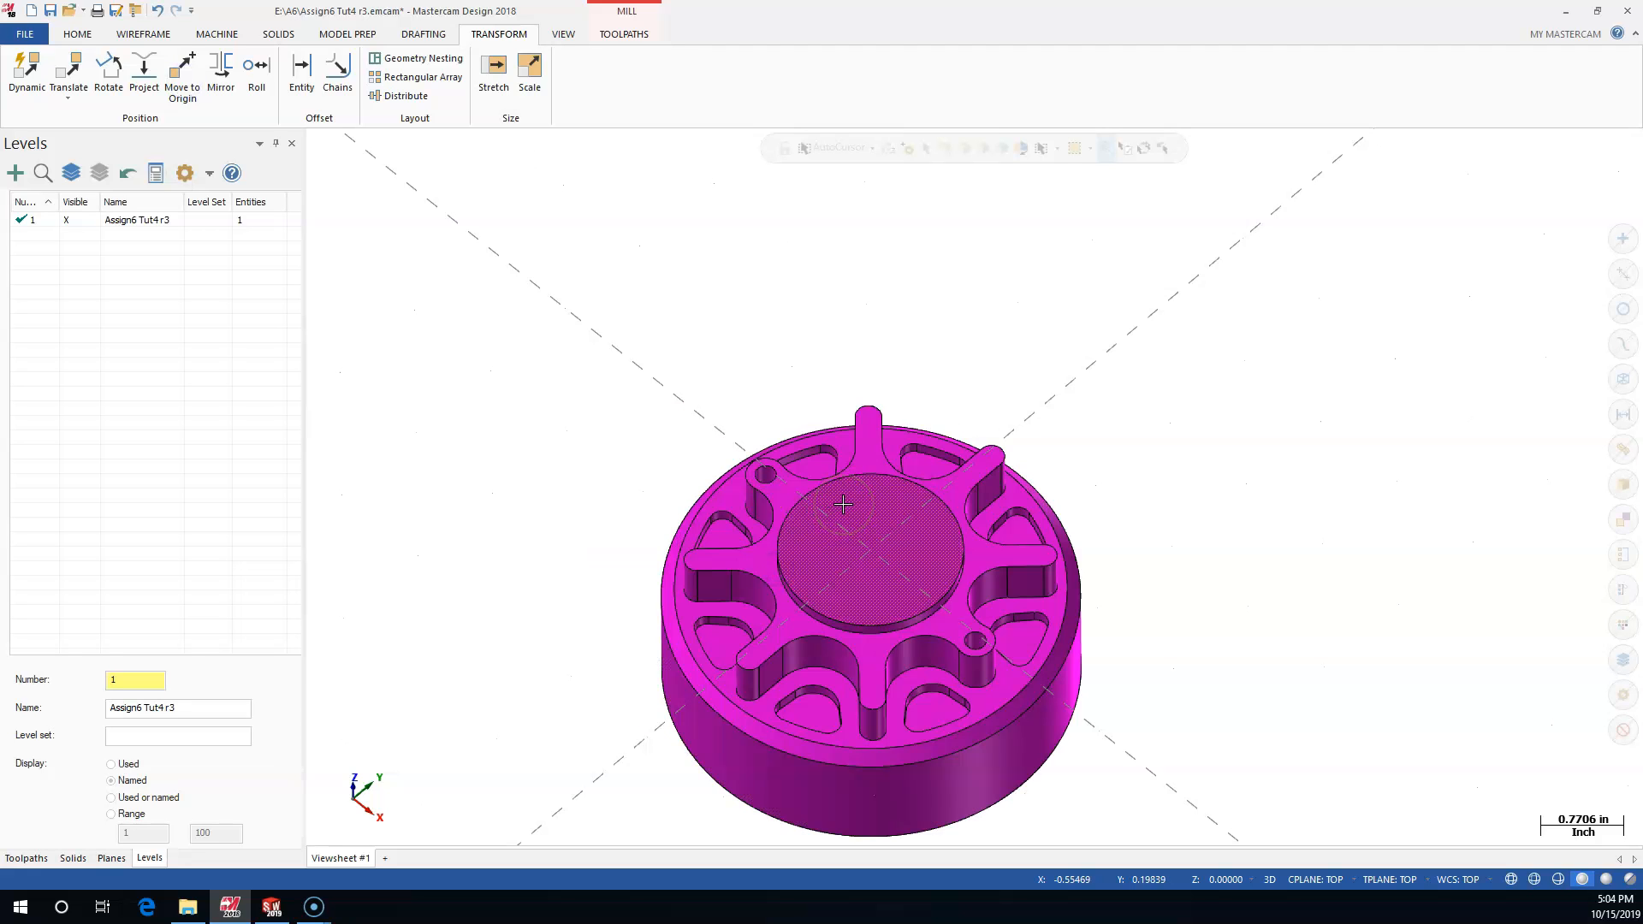
mouse_move(858, 512)
mouse_down()
mouse_move(921, 576)
mouse_move(870, 552)
mouse_up()
drag(870, 552, 870, 697)
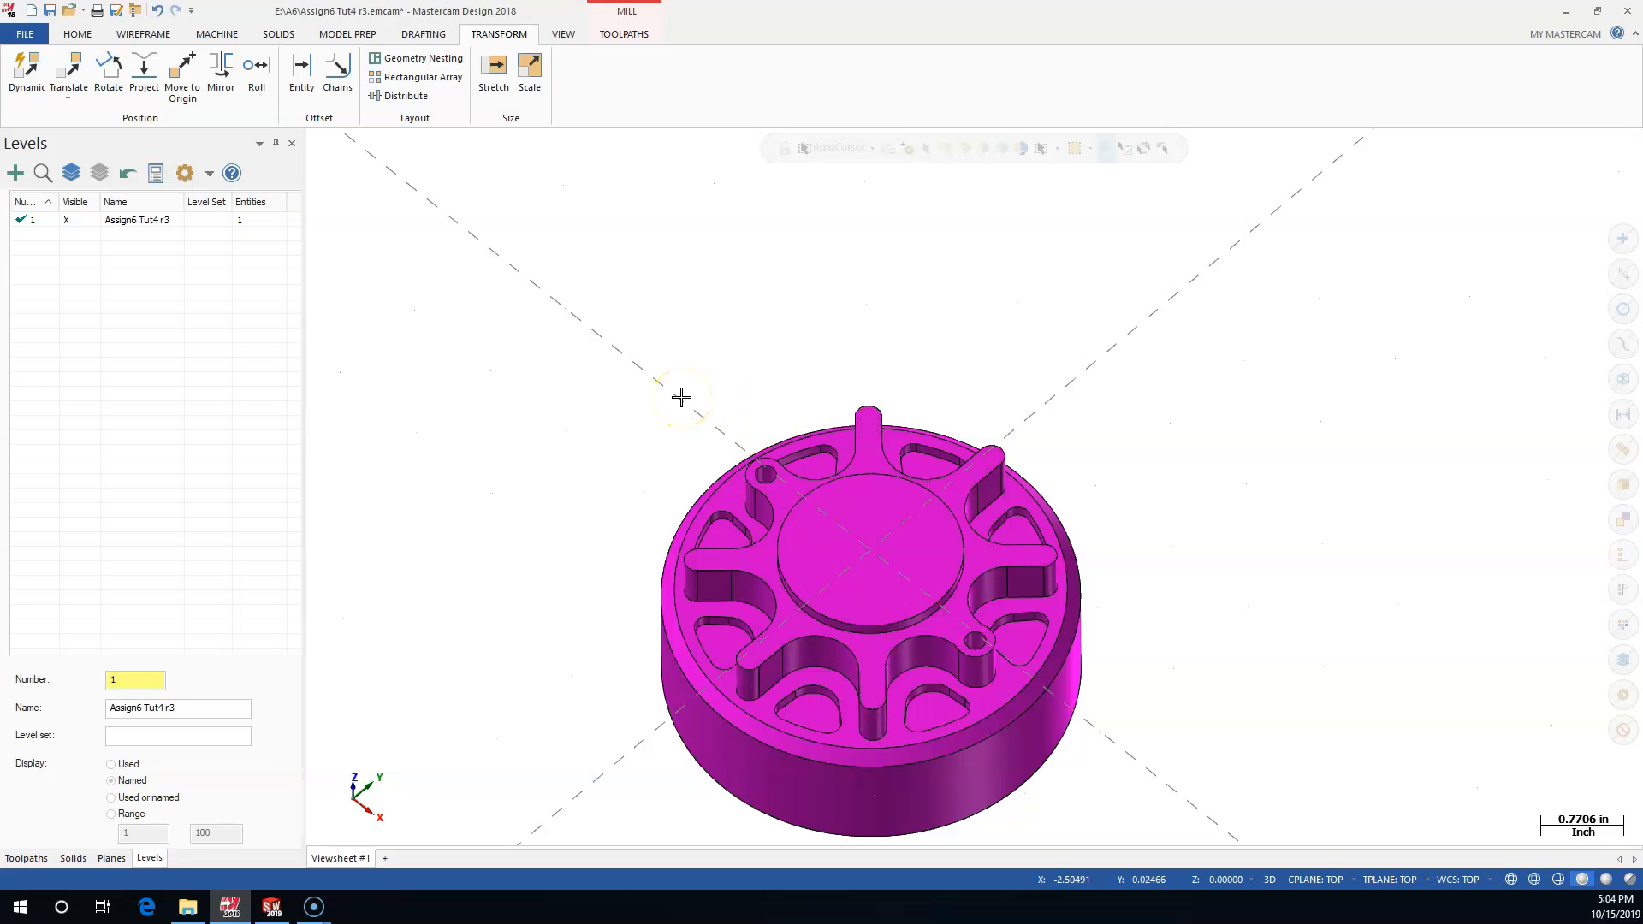
key(alt+1)
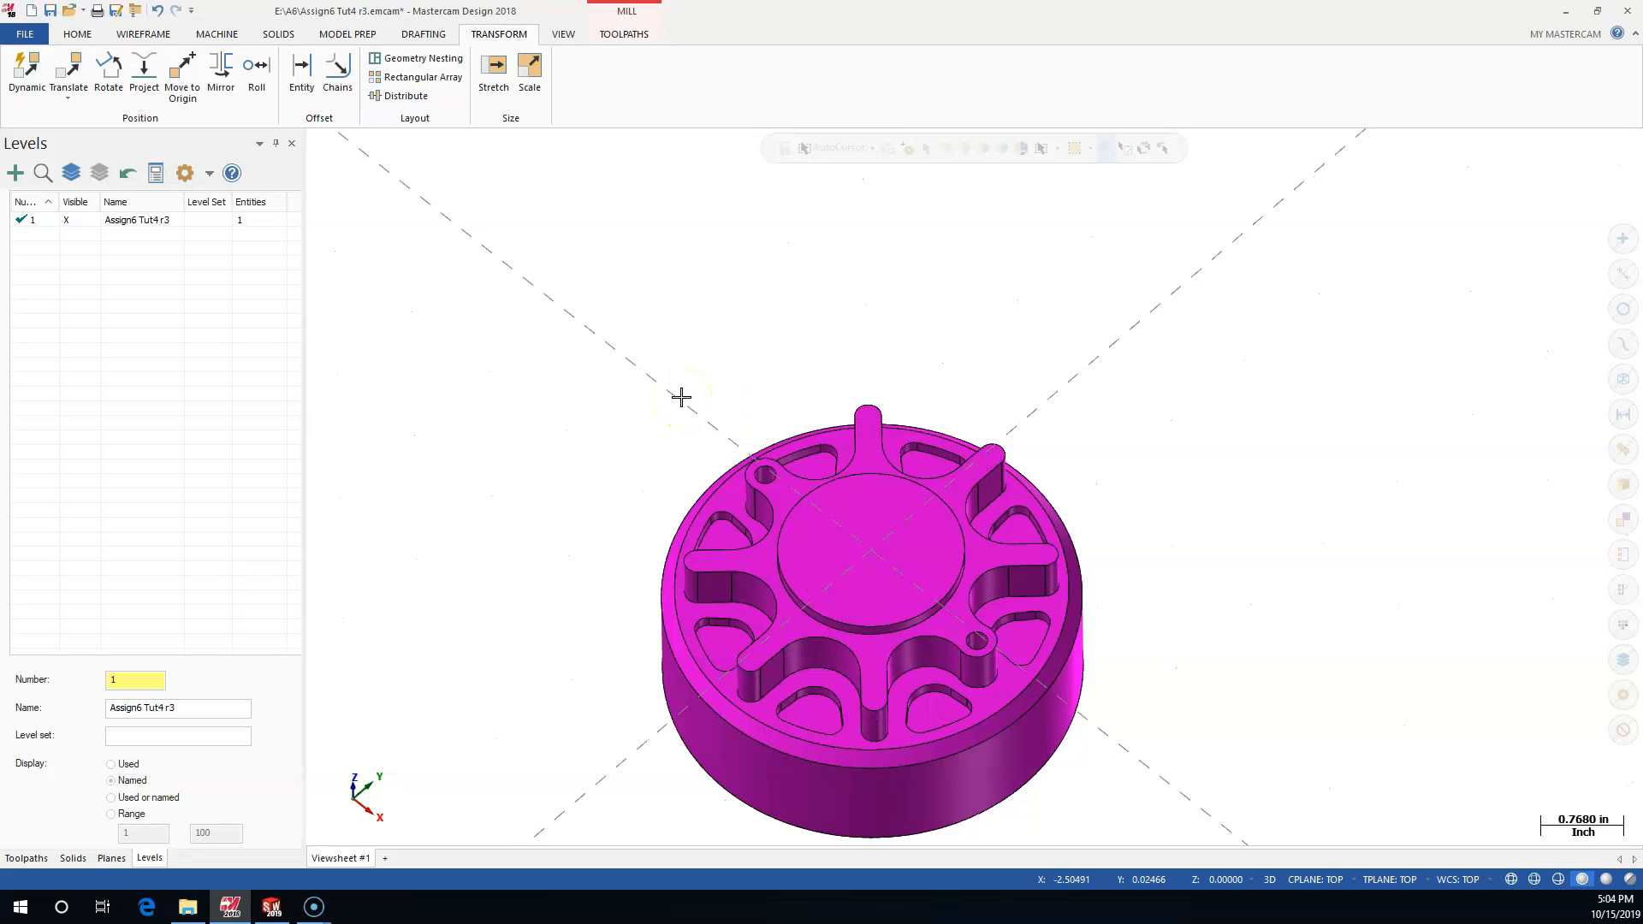
click(698, 431)
scroll(697, 430, down, 2)
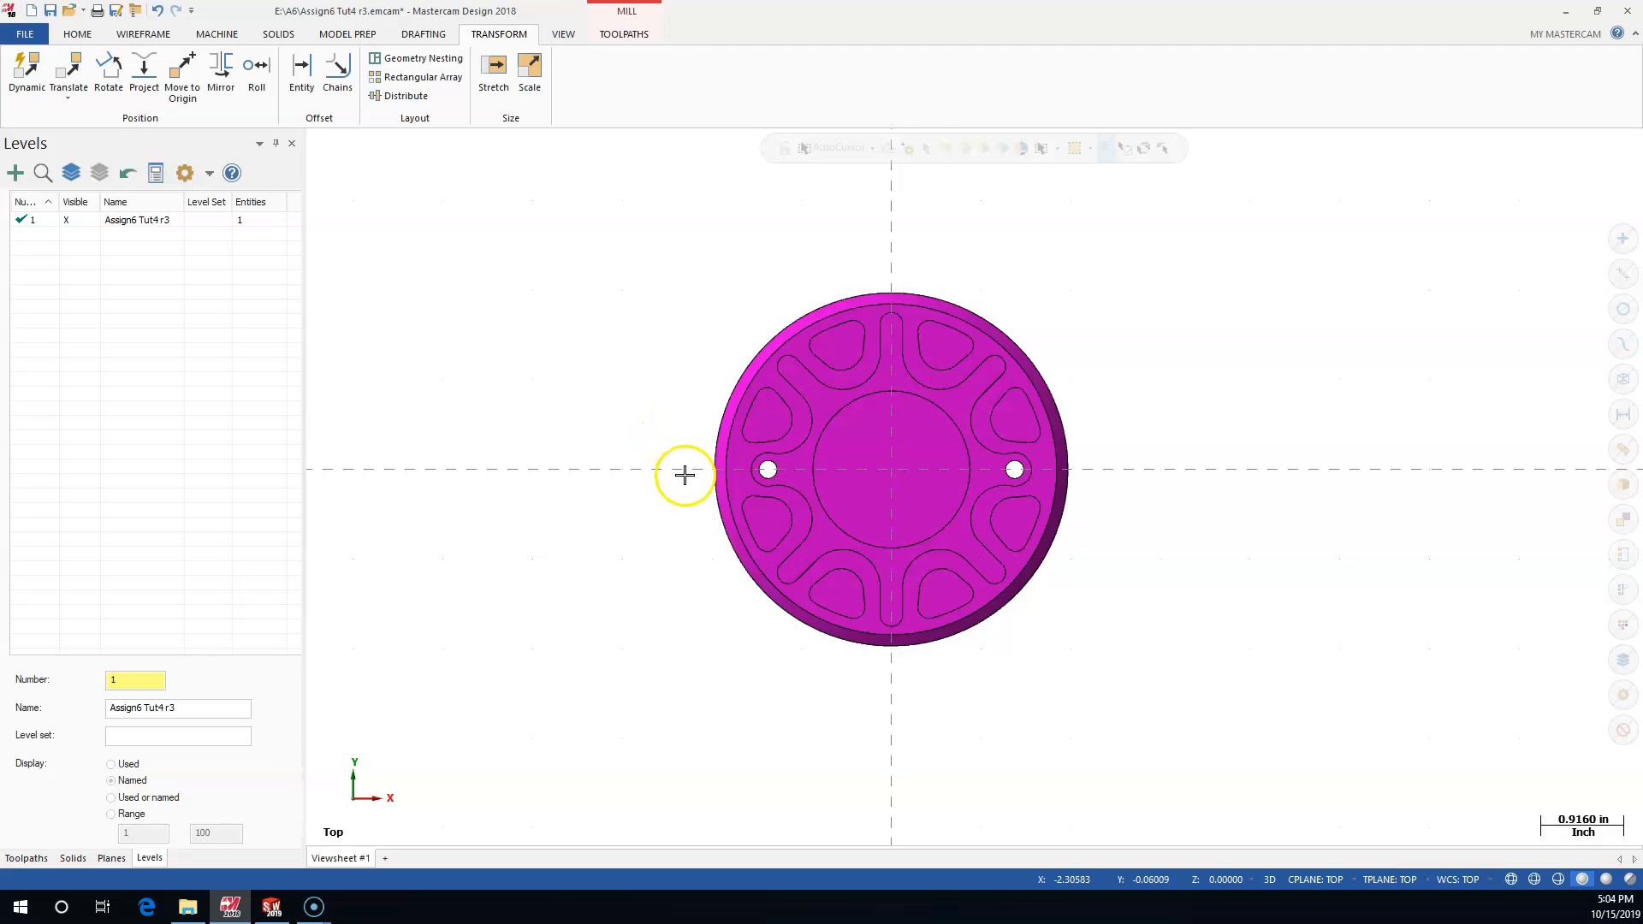
middle_drag(691, 469, 583, 382)
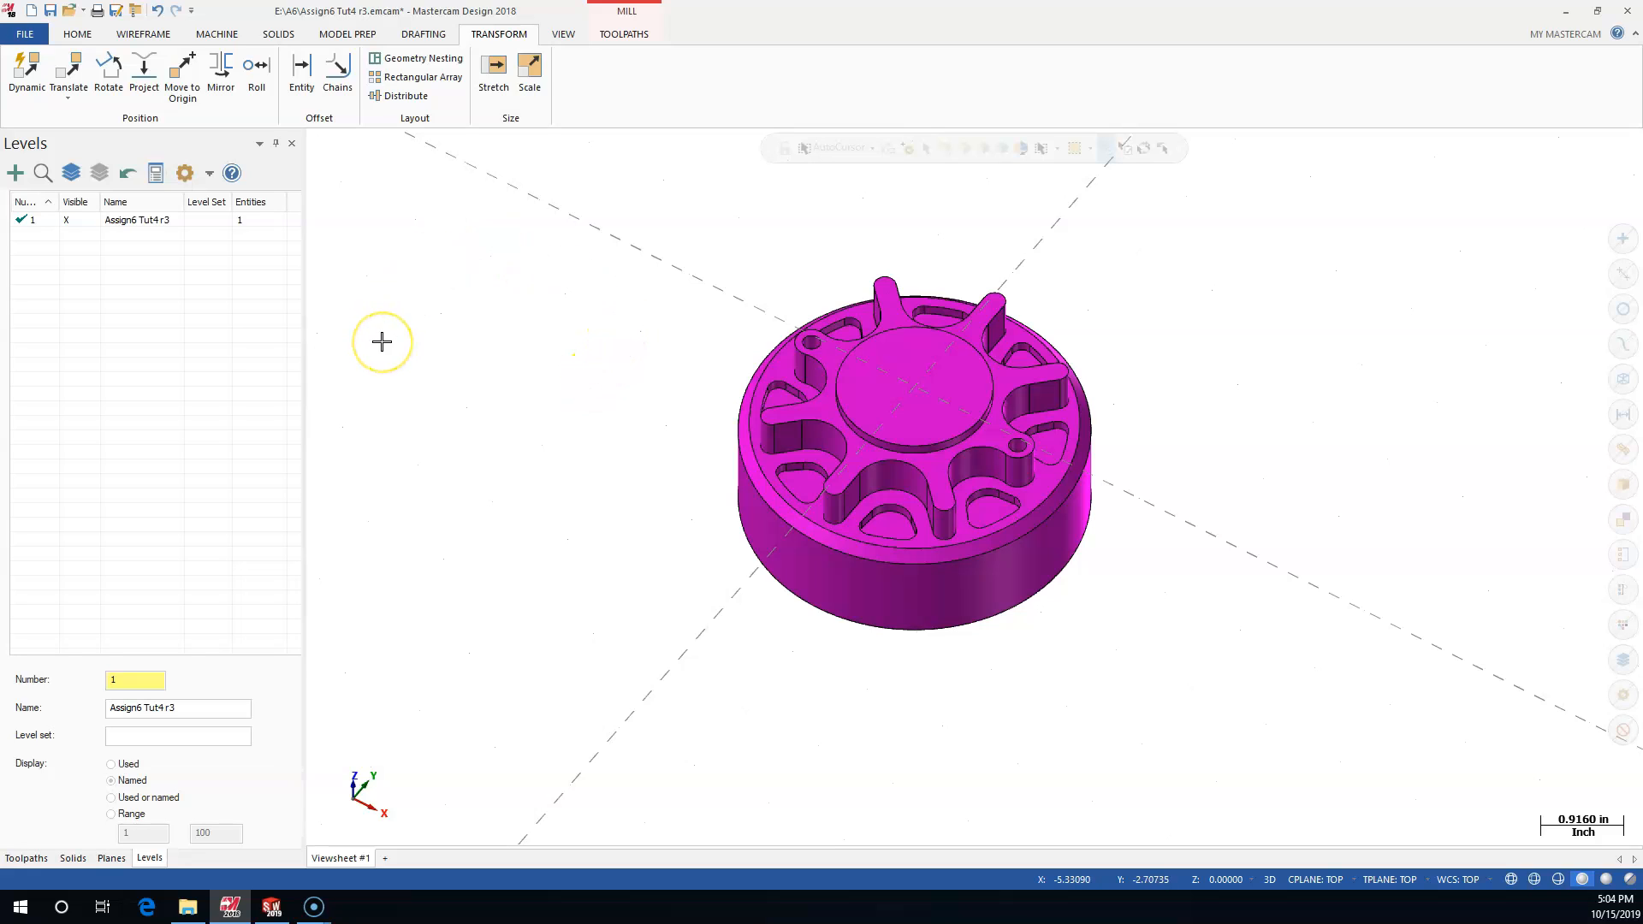
Create level 10 as the active level and name it stock
click(137, 684)
text(0)
key(Return)
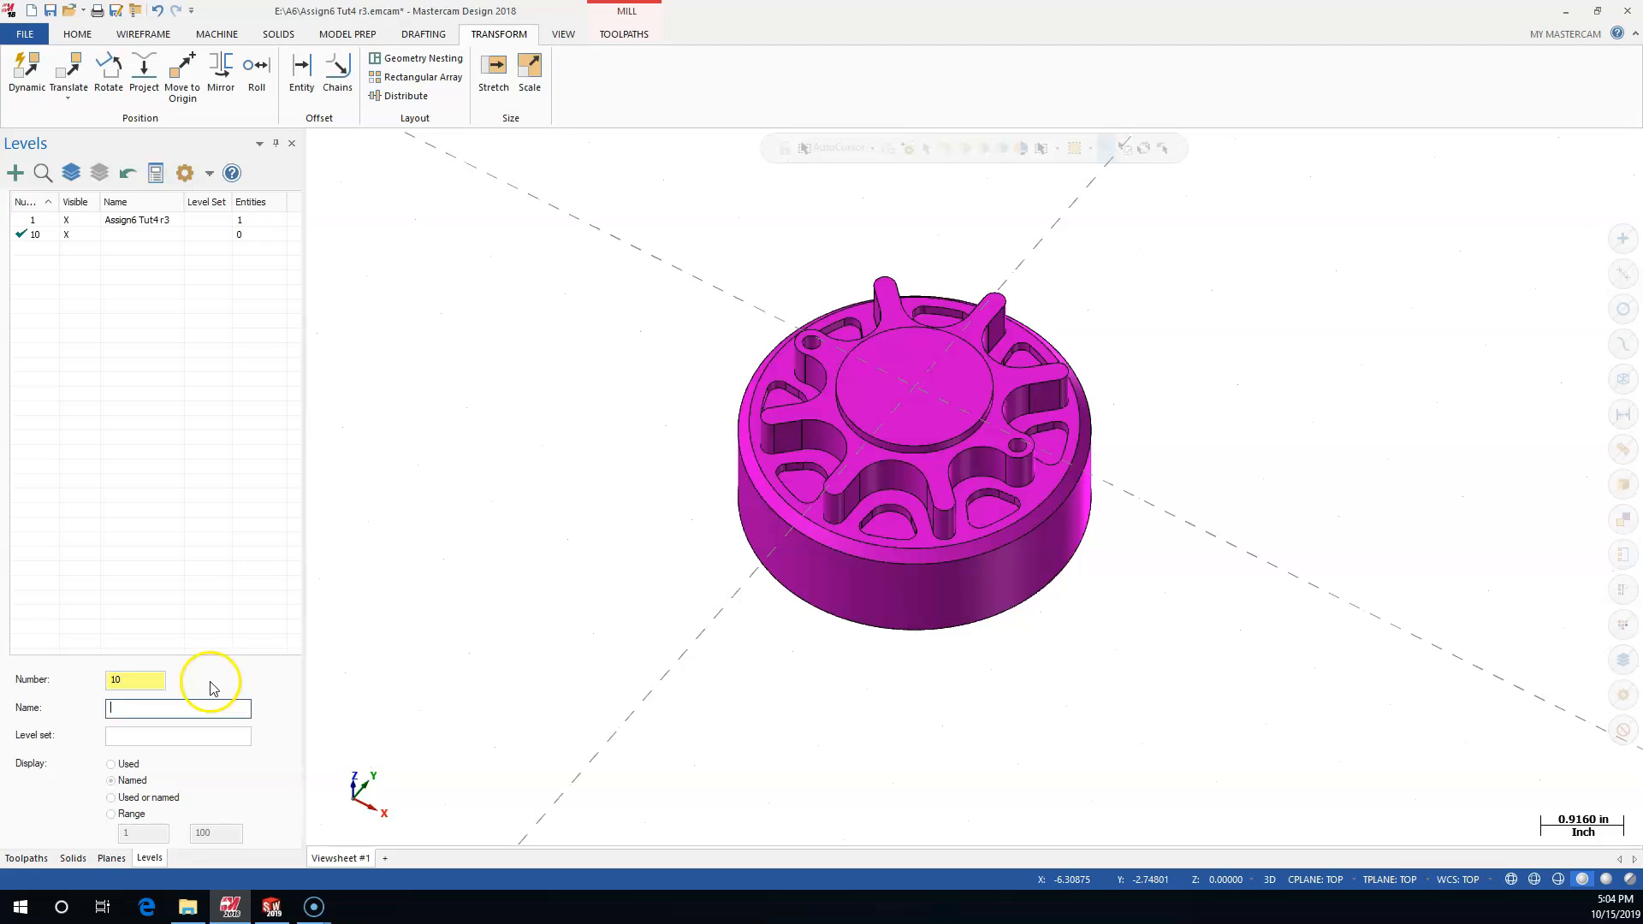
text(stock)
key(Return)
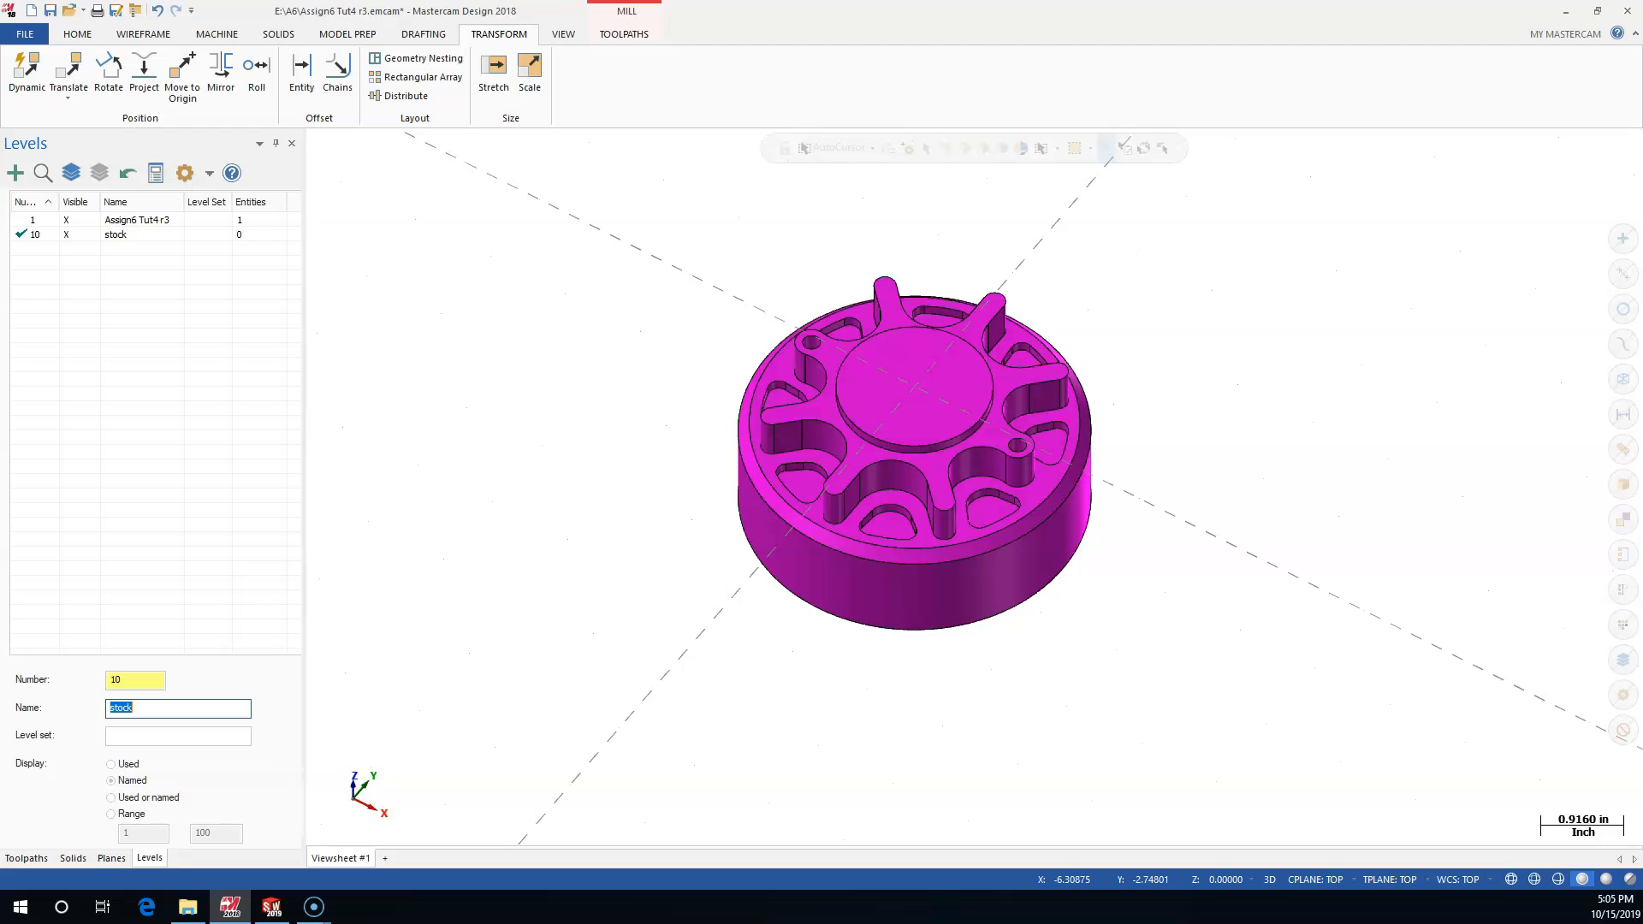
scroll(445, 649, up, 1)
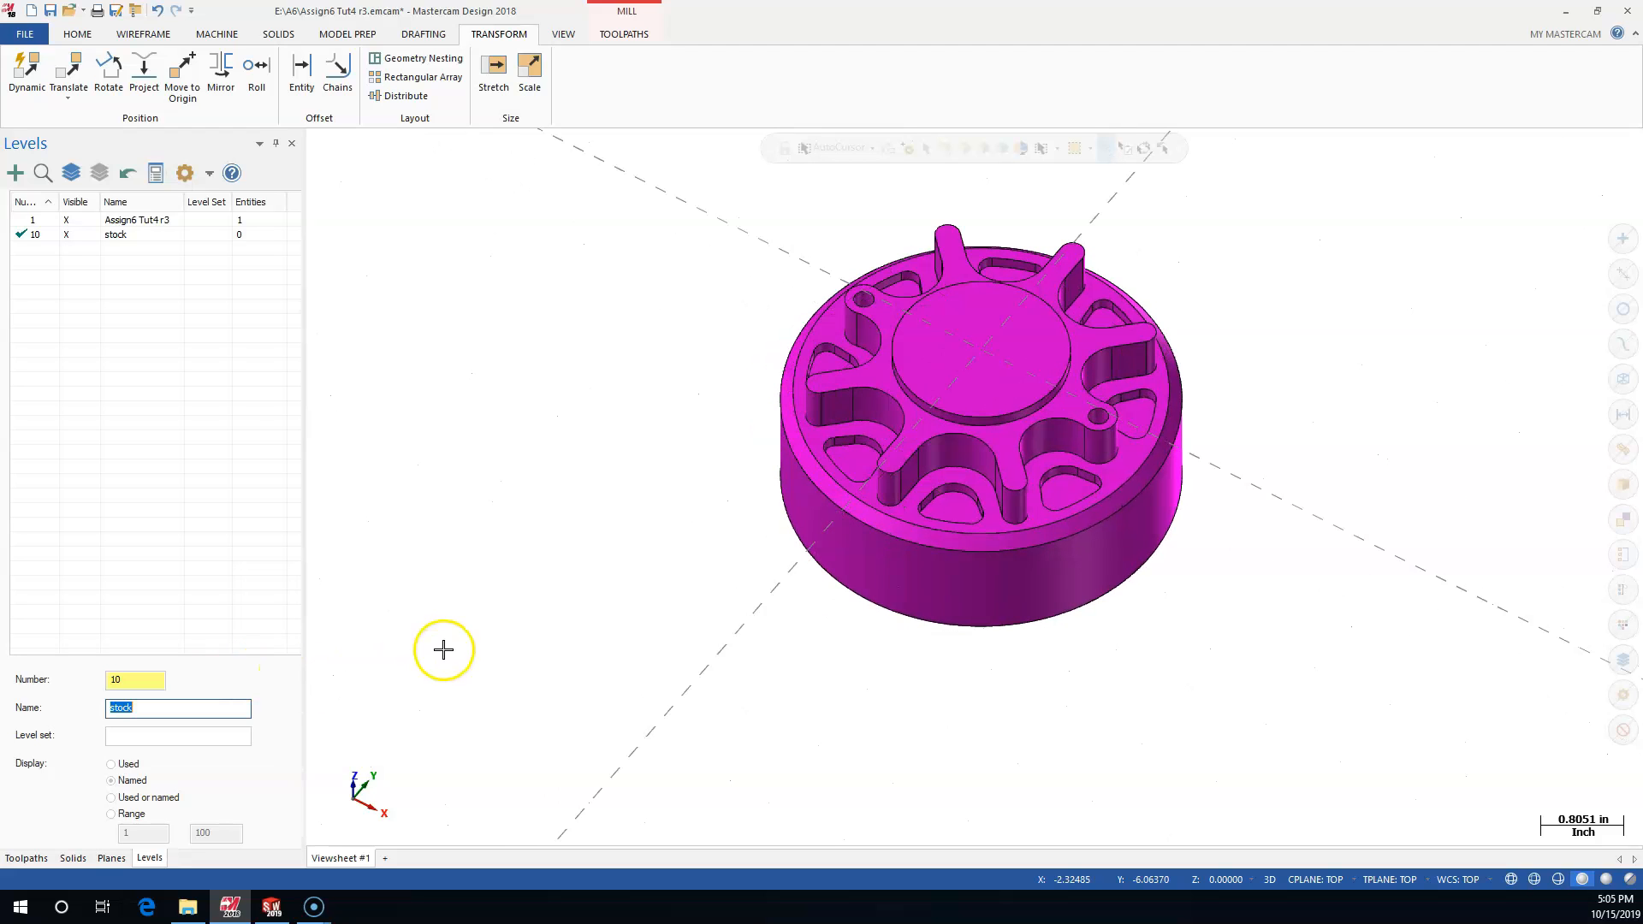
click(149, 309)
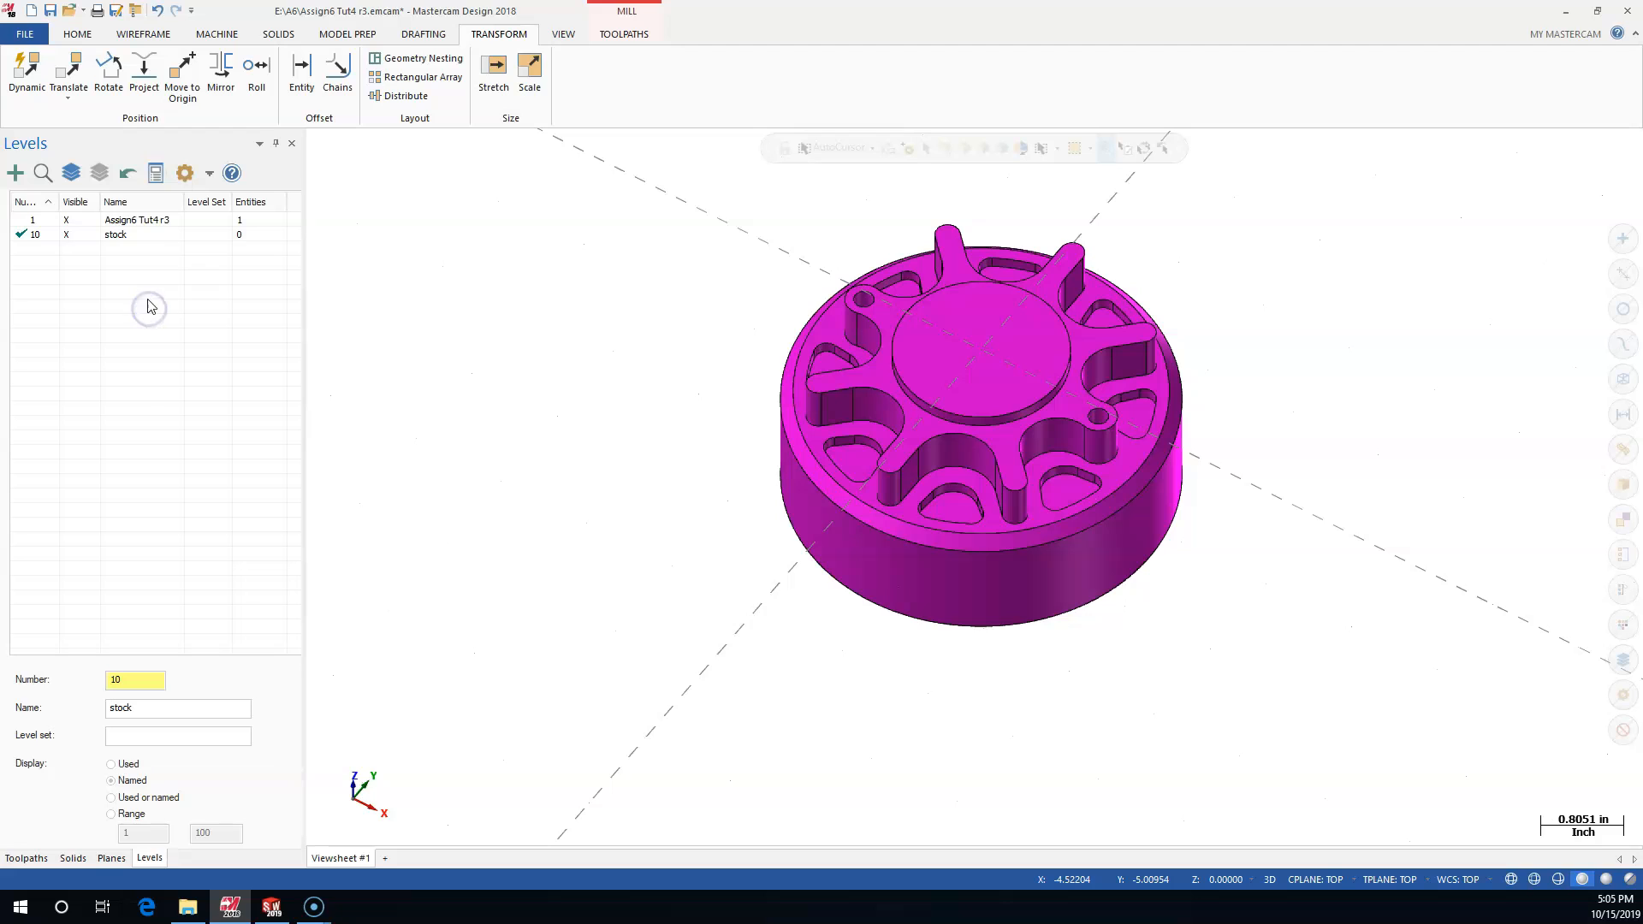
Draw a 4 by 4 inch rectangle on the stock level, with locked width and height, anchored by its centre at the origin
click(143, 34)
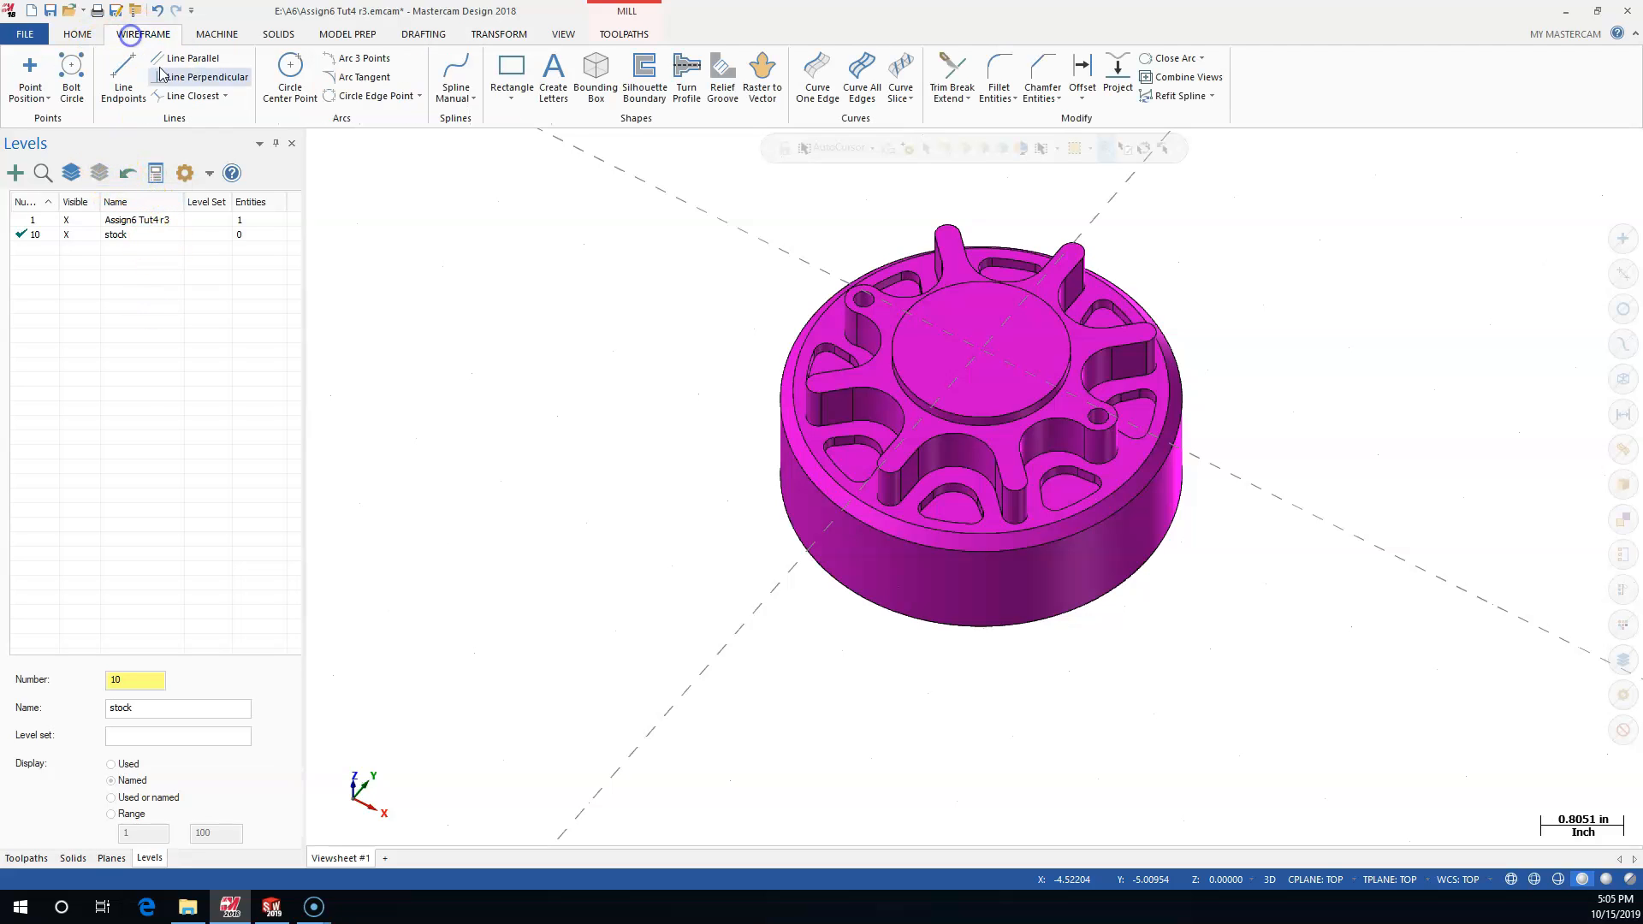
click(511, 90)
click(85, 306)
text(4)
key(Tab)
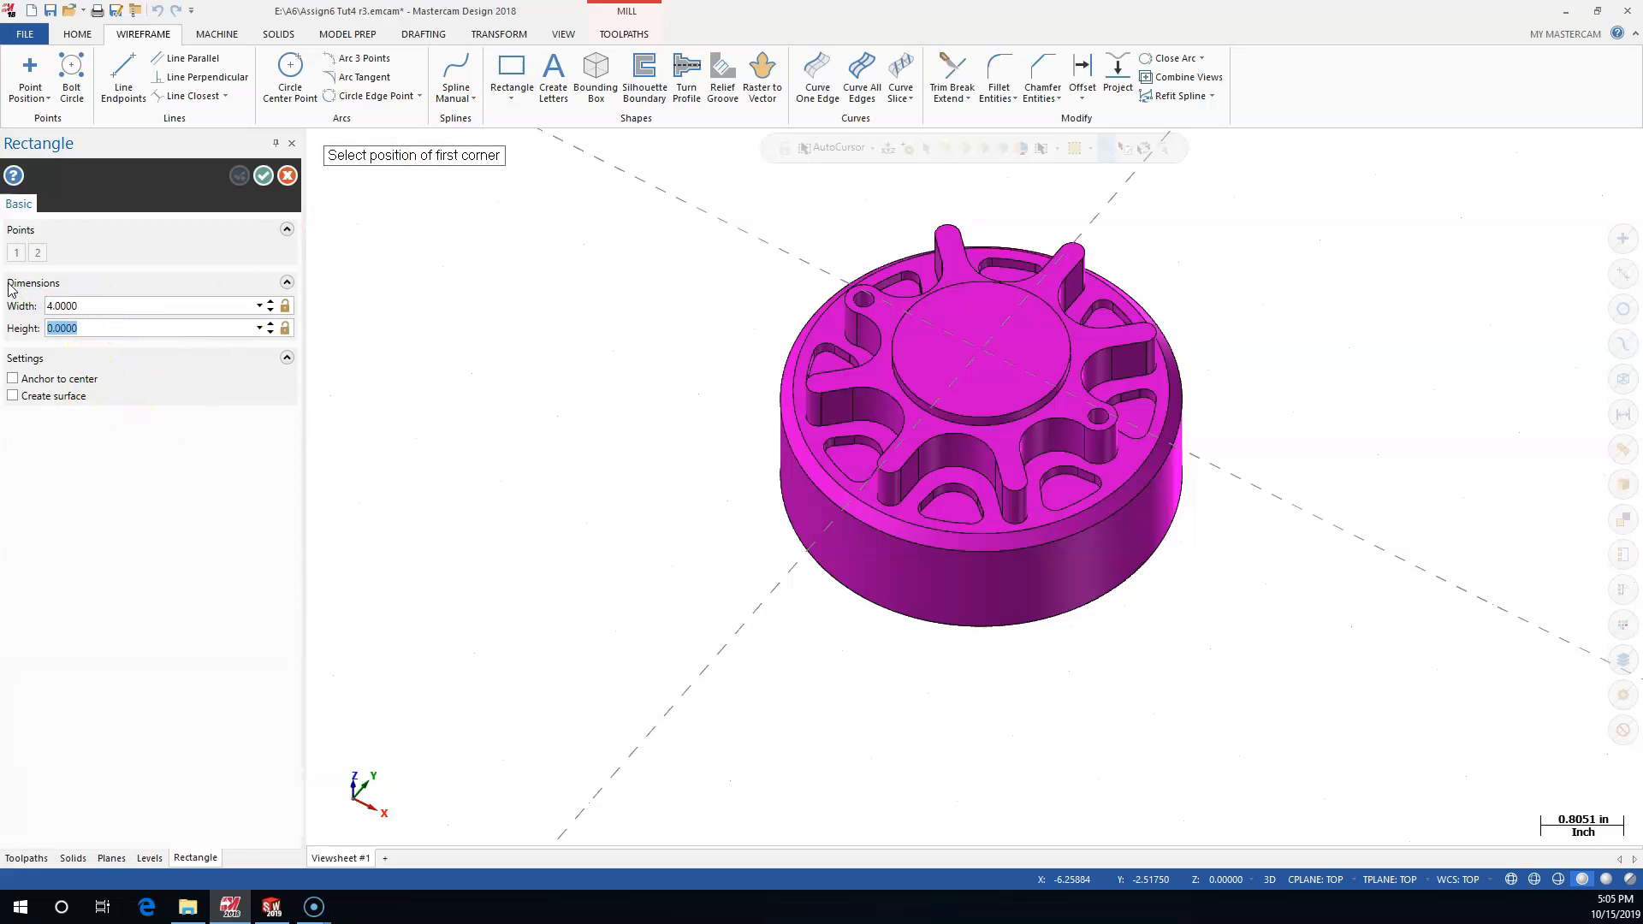
text(4)
key(Tab)
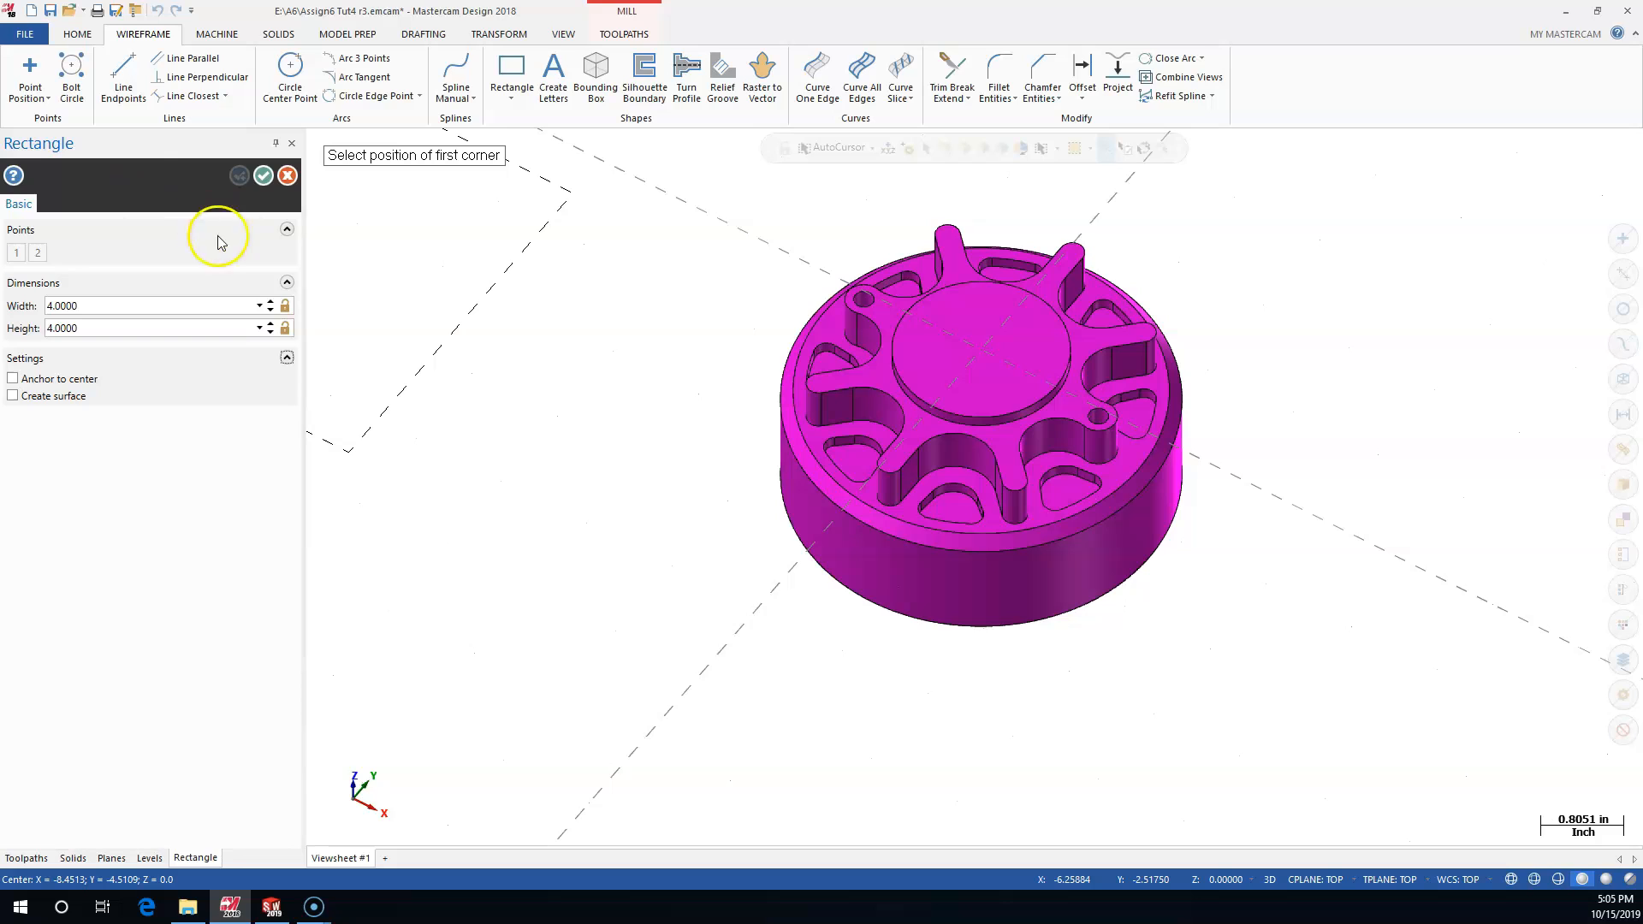
click(285, 306)
click(286, 327)
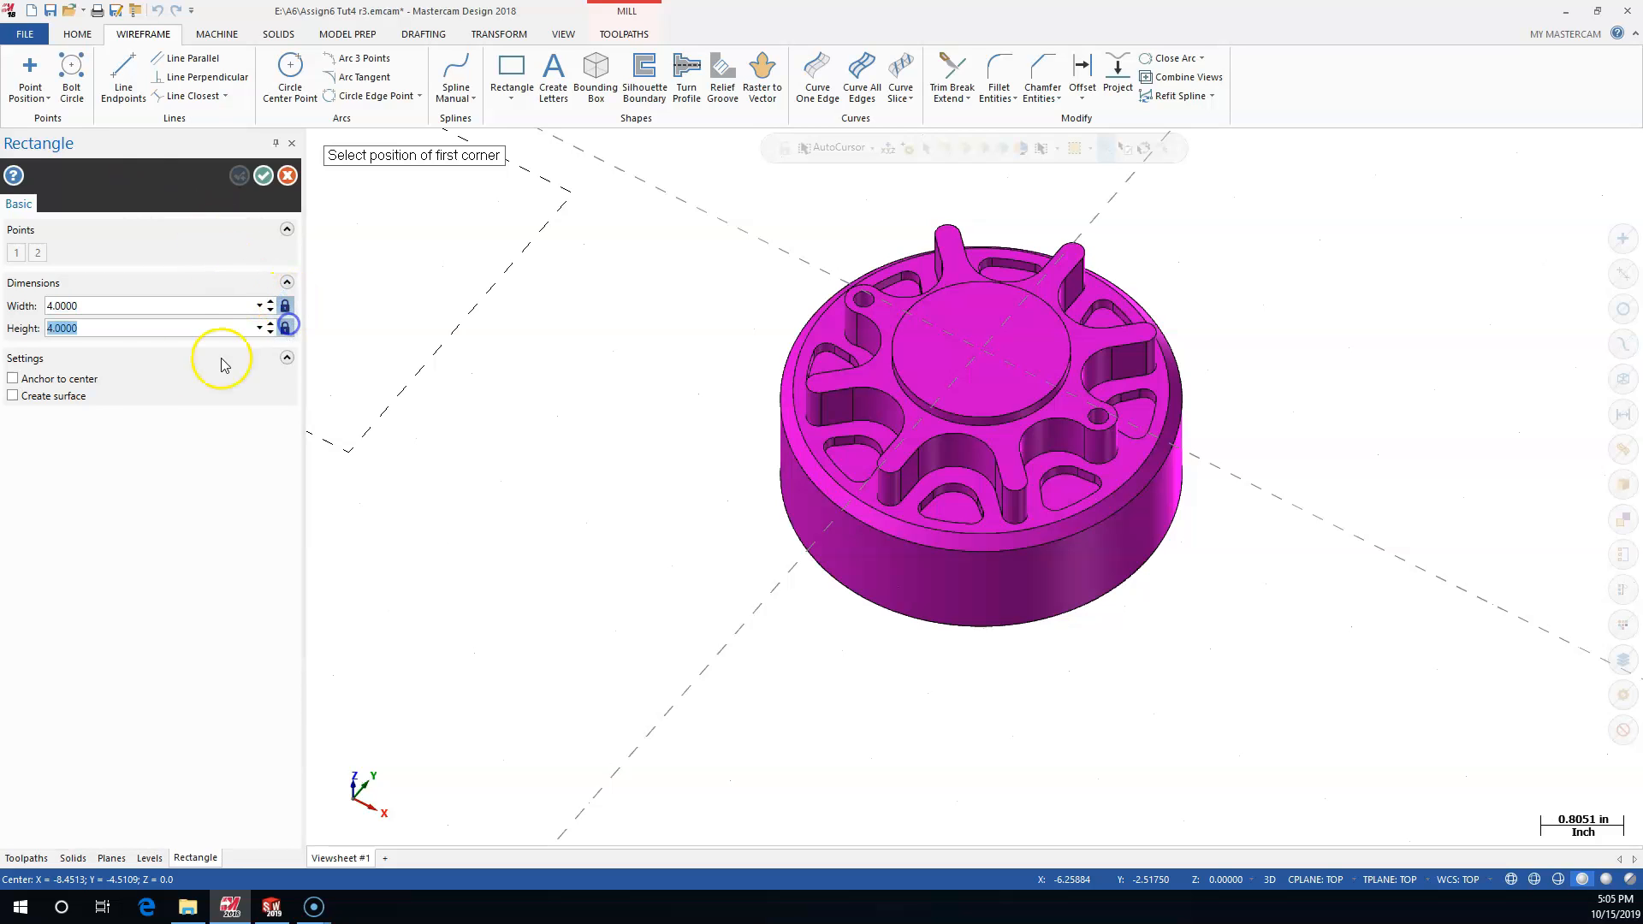
click(13, 378)
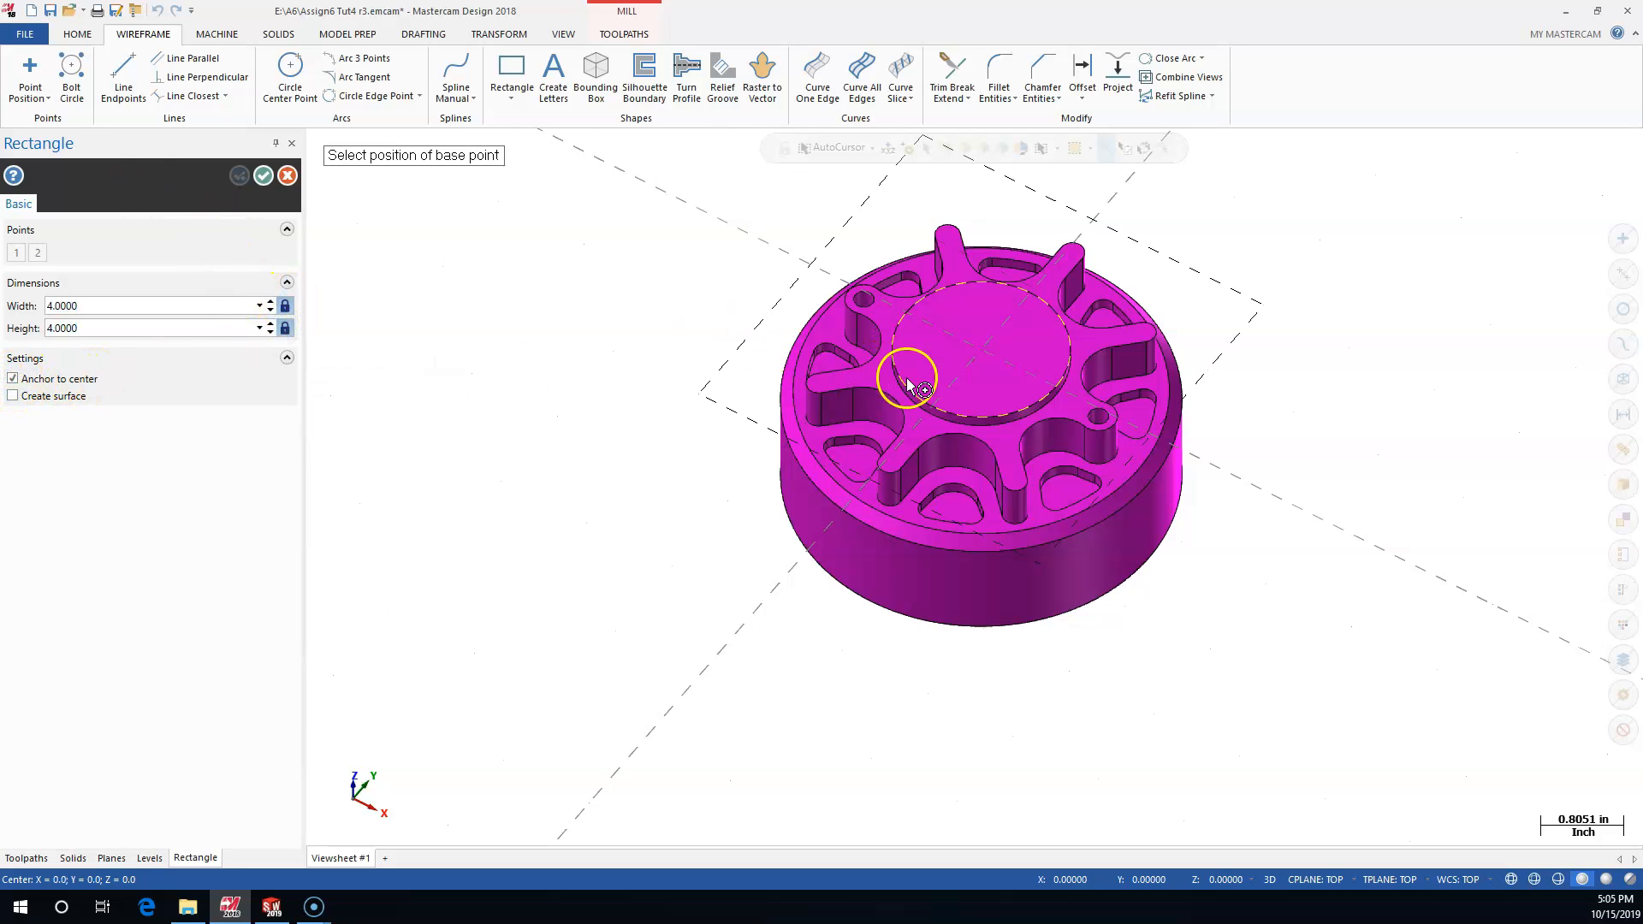
click(985, 360)
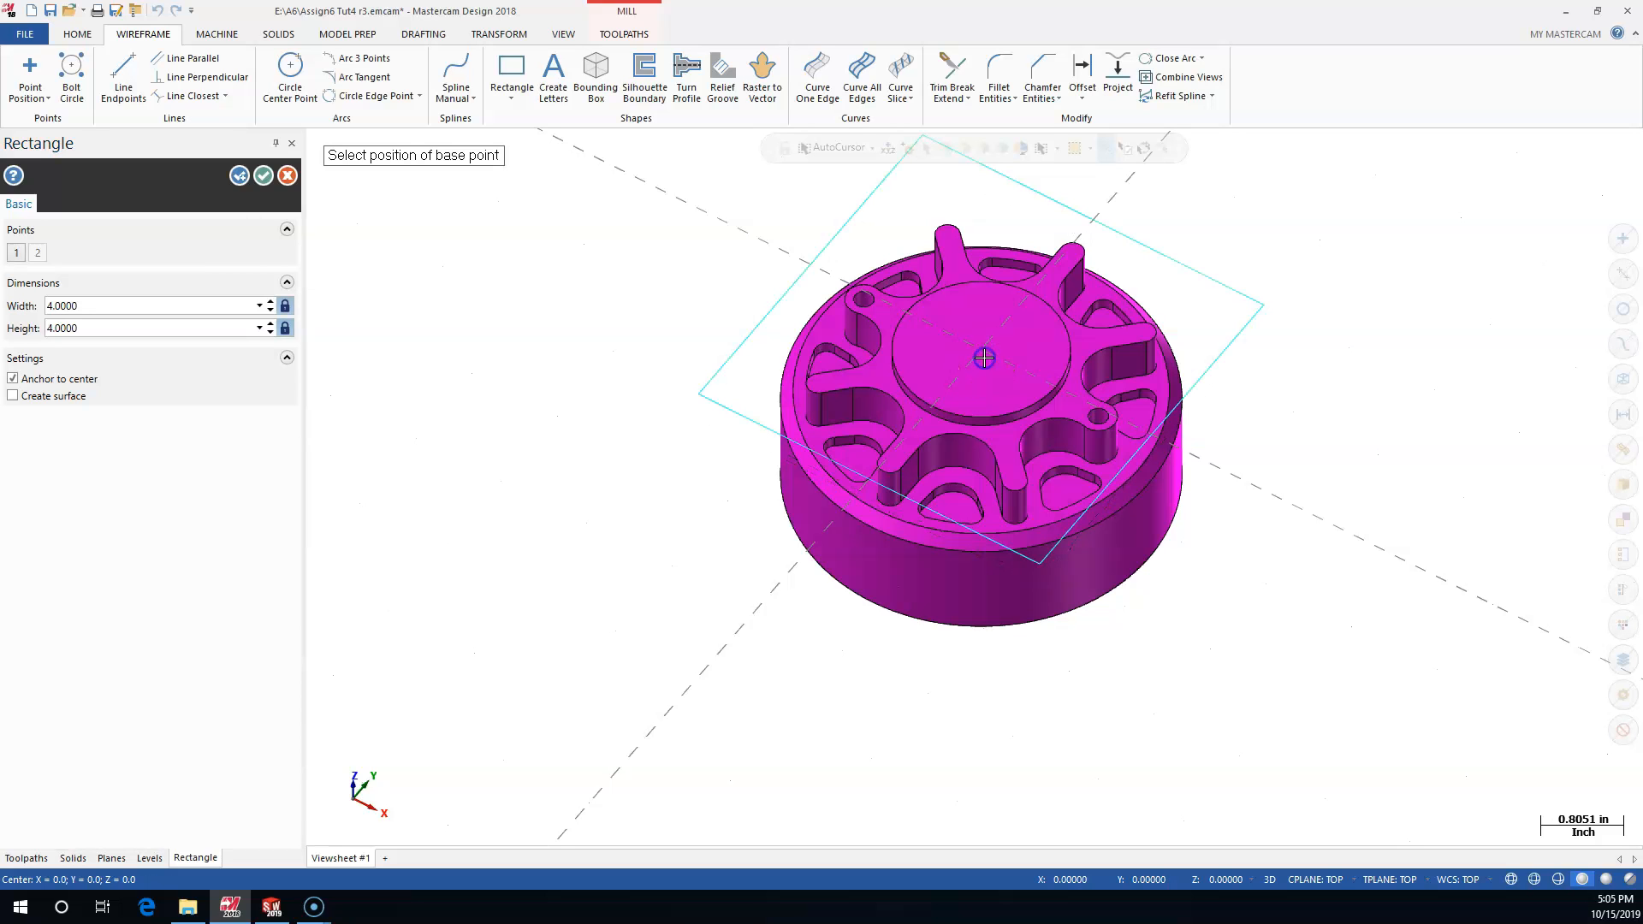
click(265, 176)
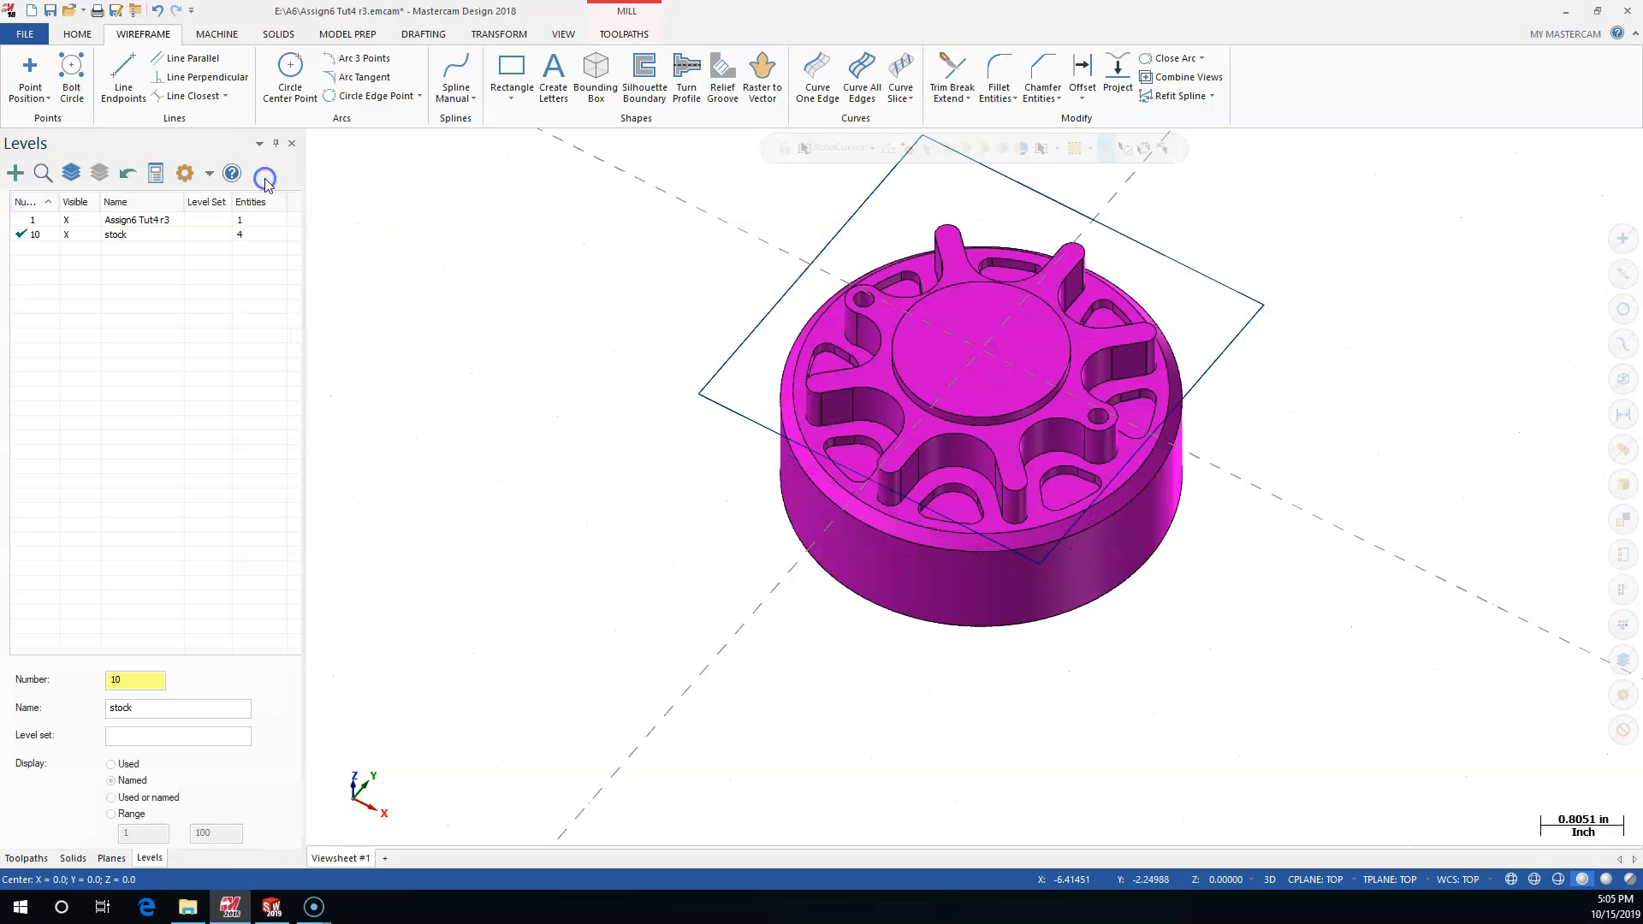
middle_drag(440, 368, 478, 344)
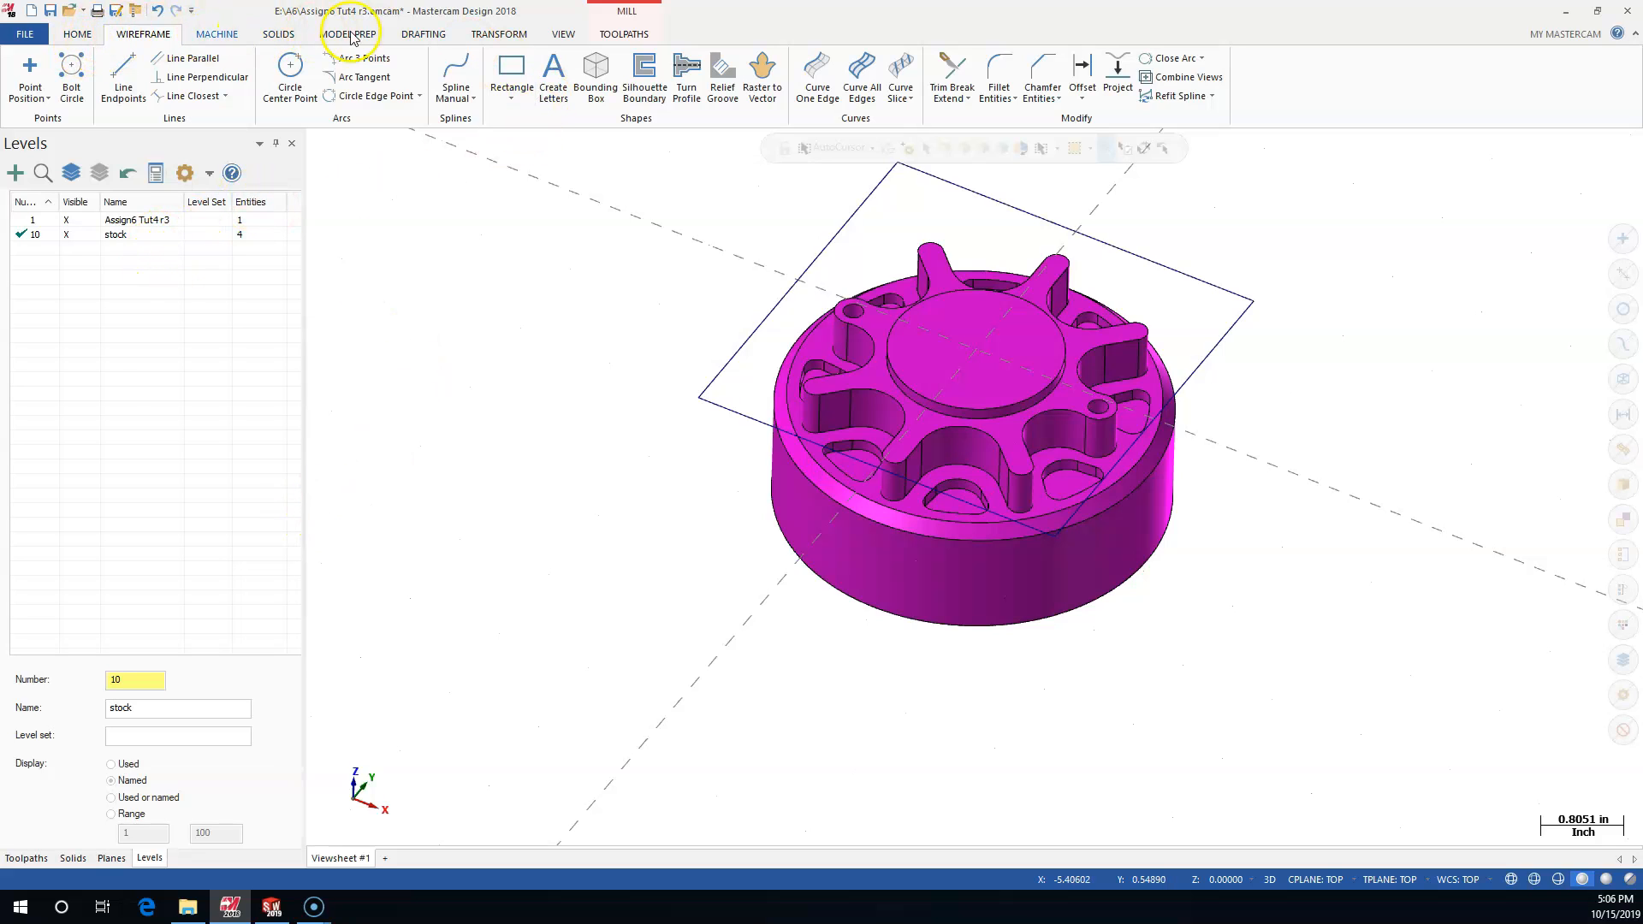
Begin translating the entire 4 by 4 inch stock rectangle as a chain, using the Join method
click(490, 34)
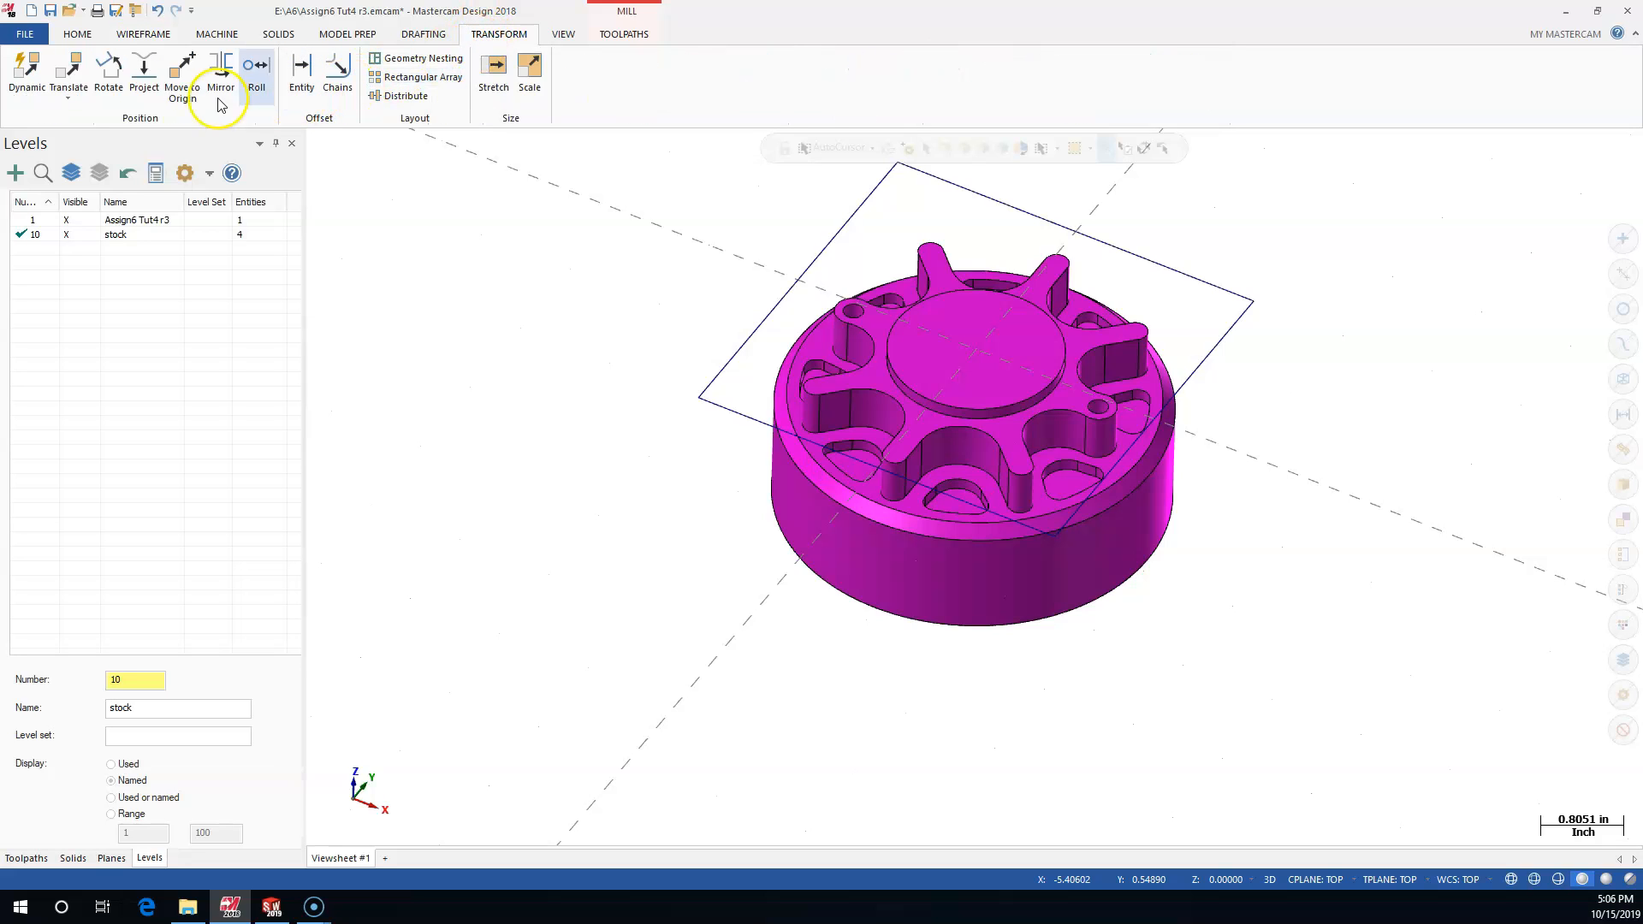
click(76, 70)
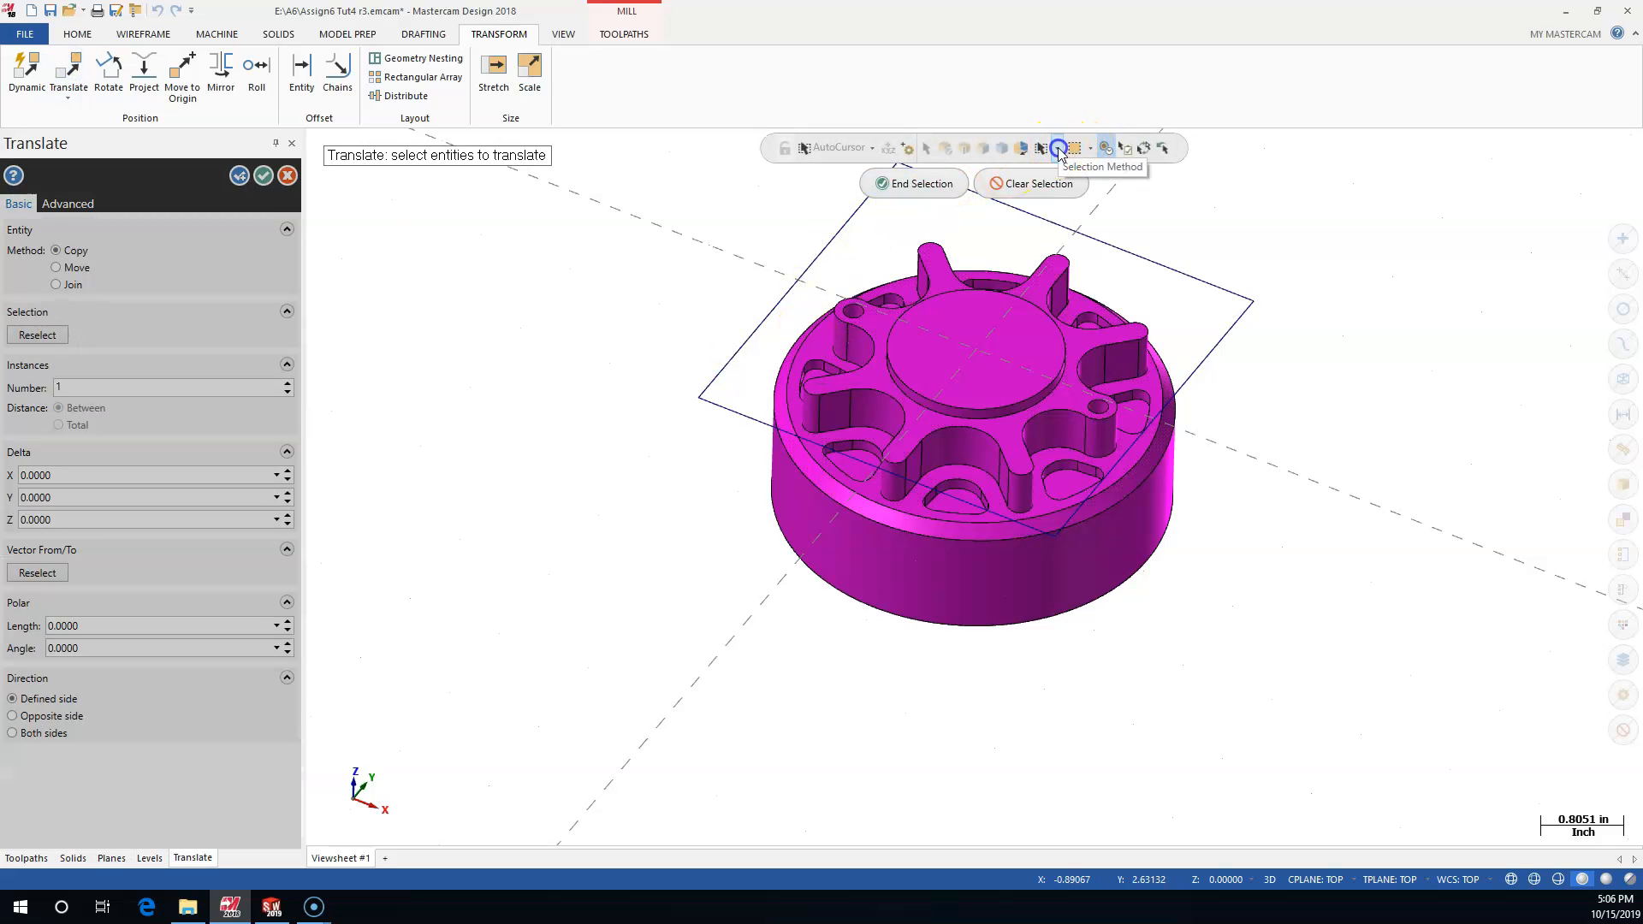
click(1060, 148)
click(1058, 191)
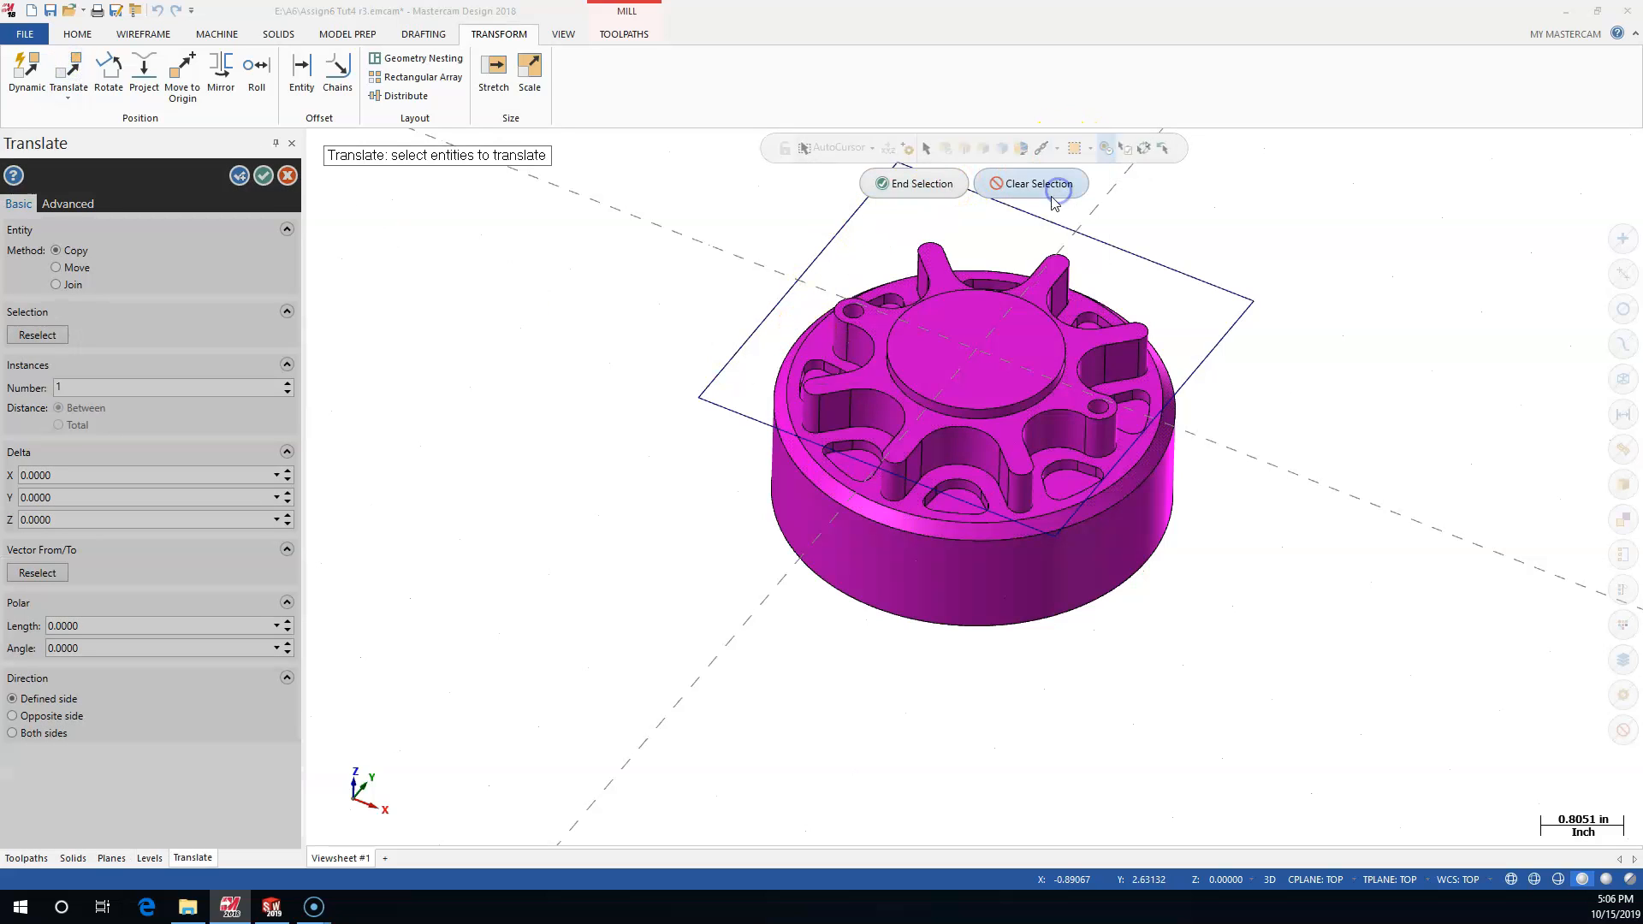
click(710, 370)
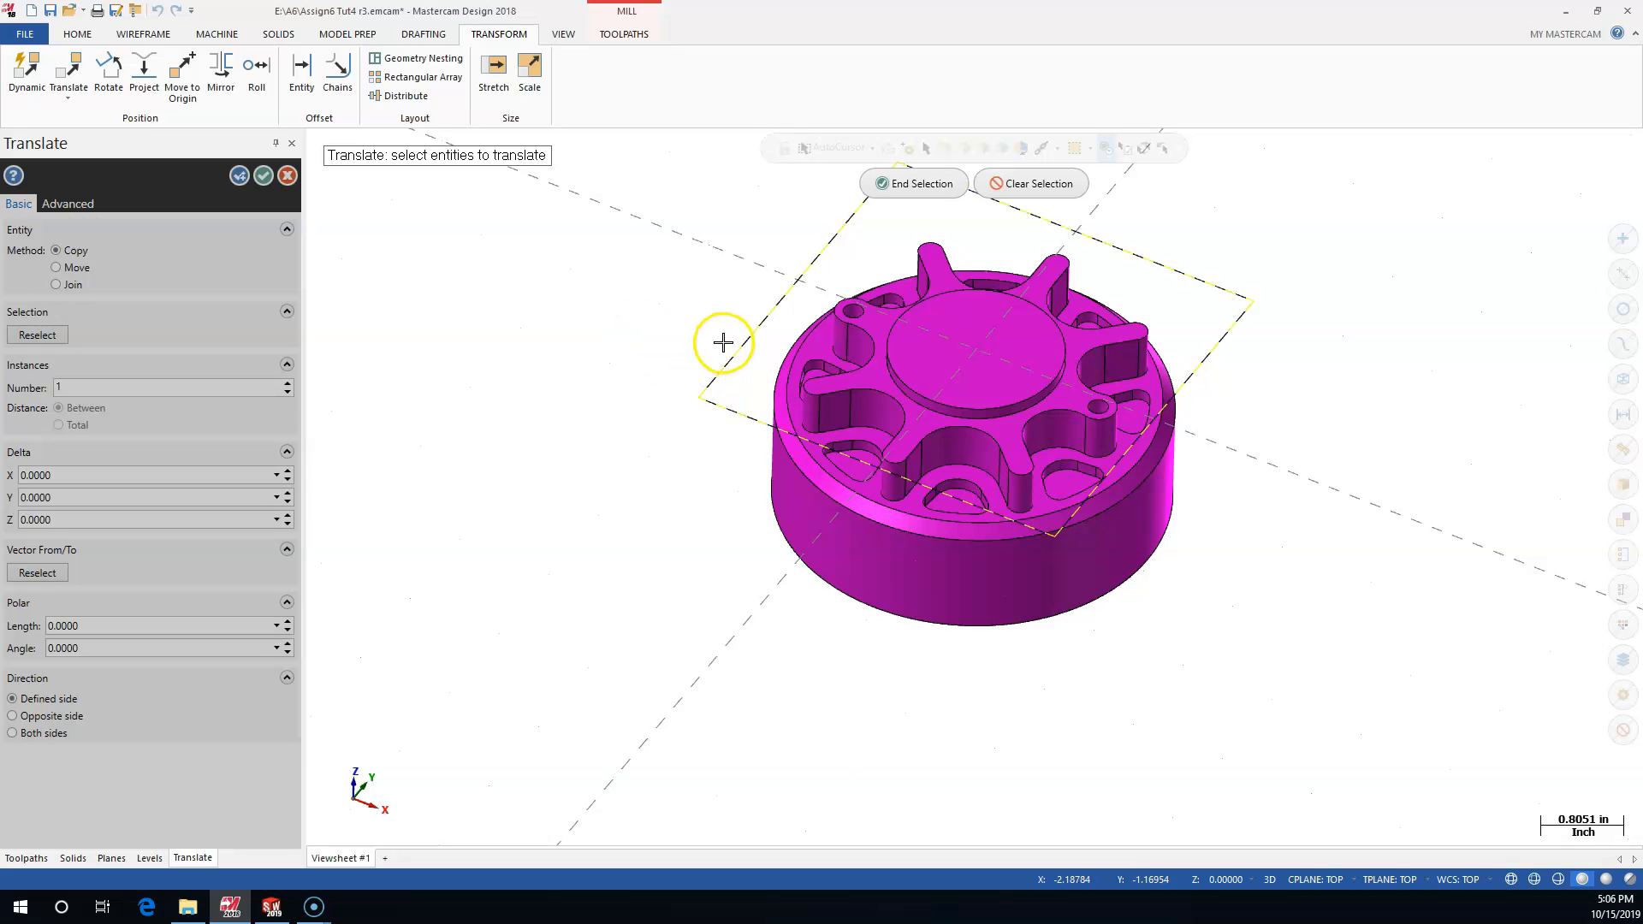
click(921, 183)
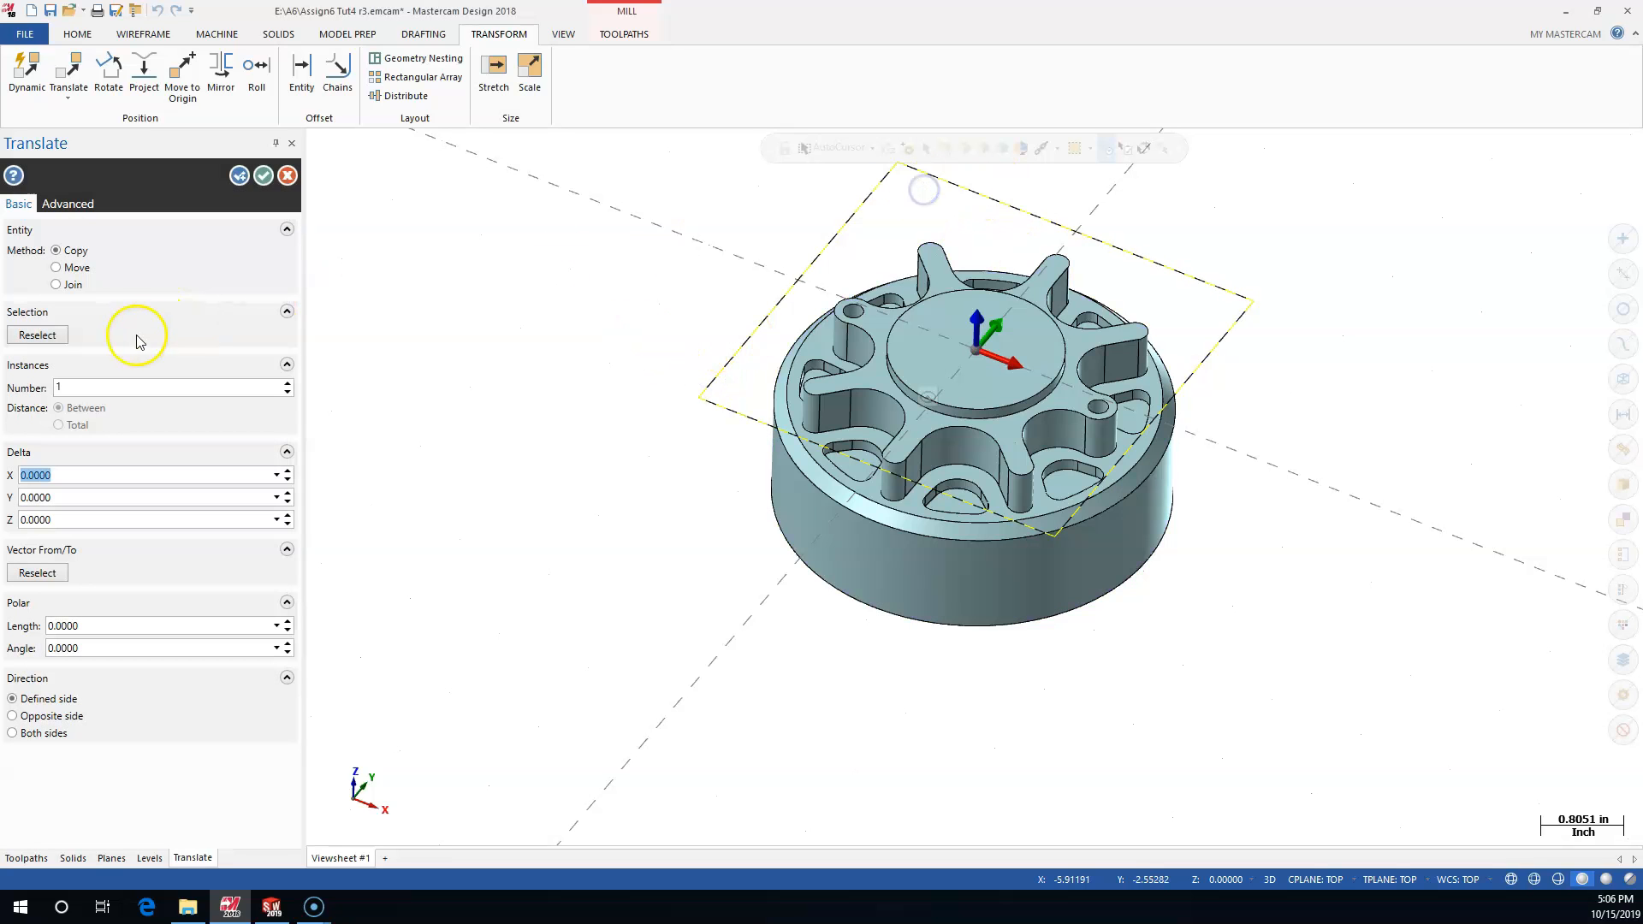
click(55, 285)
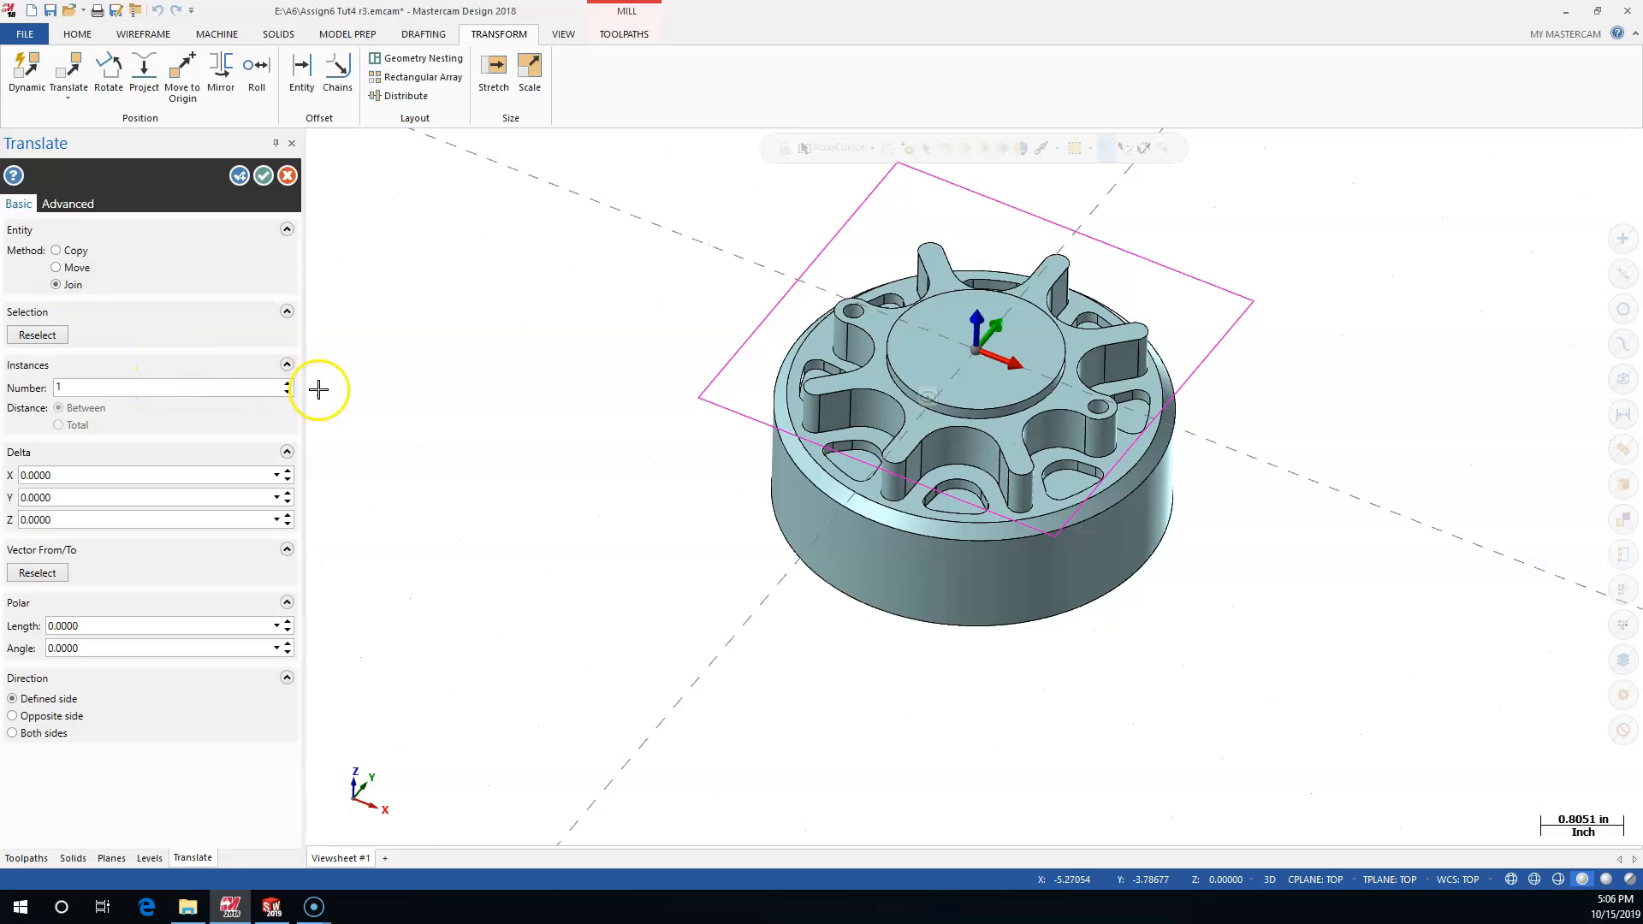
Set the joined translation's Z distance to -1.875 and check the previewed box from the side
click(68, 519)
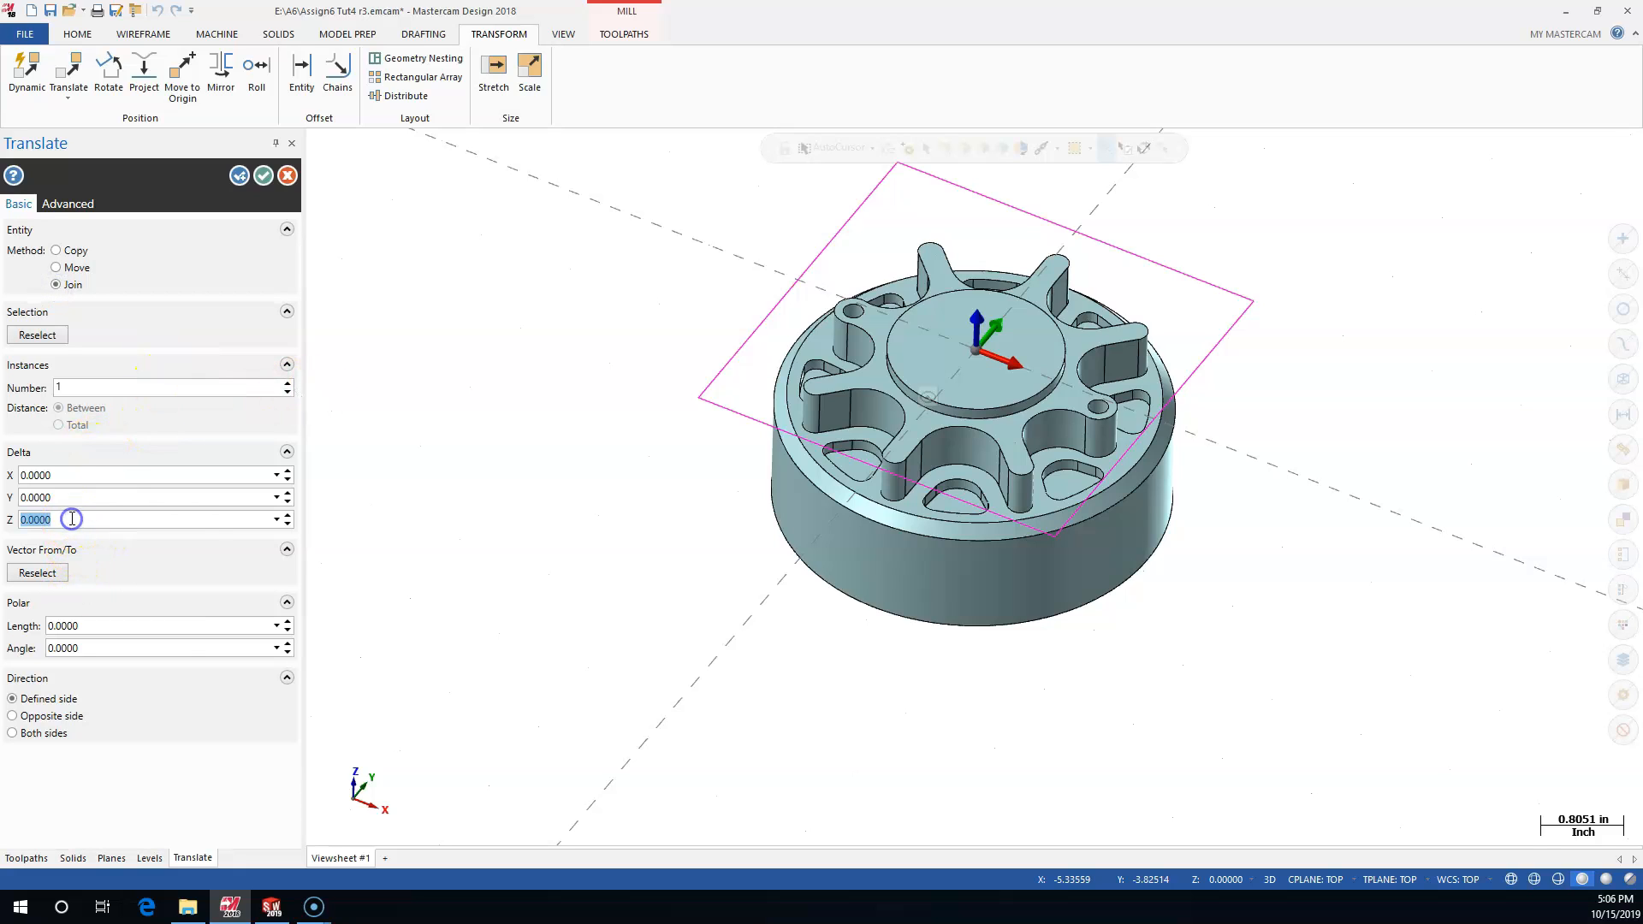
text(-1)
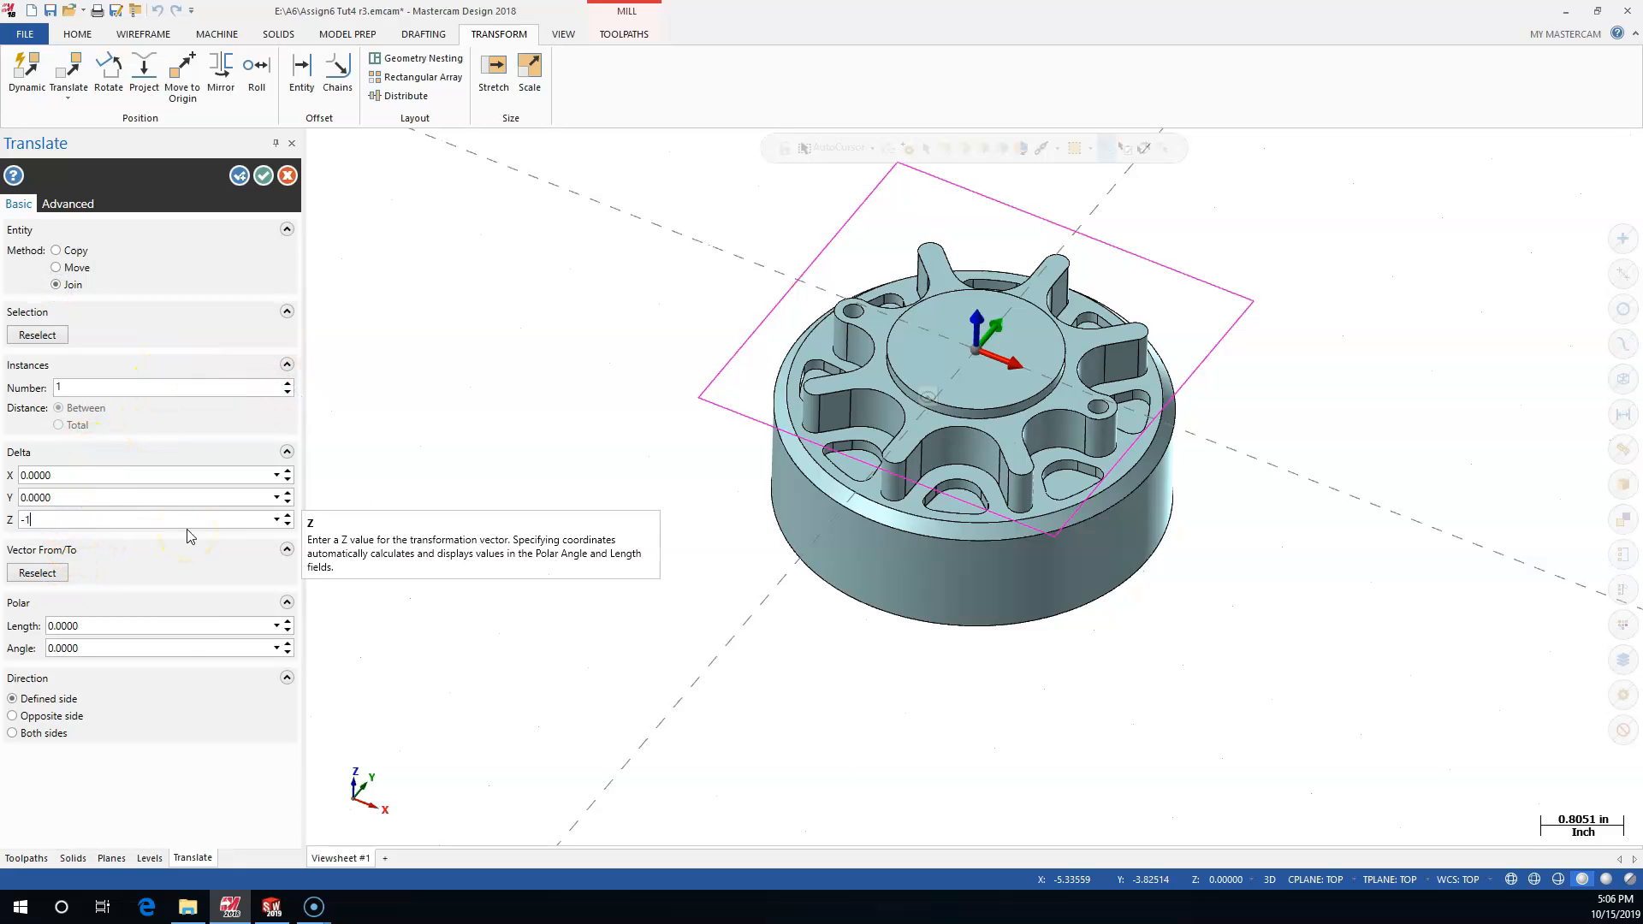
text(.875)
key(Return)
middle_drag(783, 610, 770, 559)
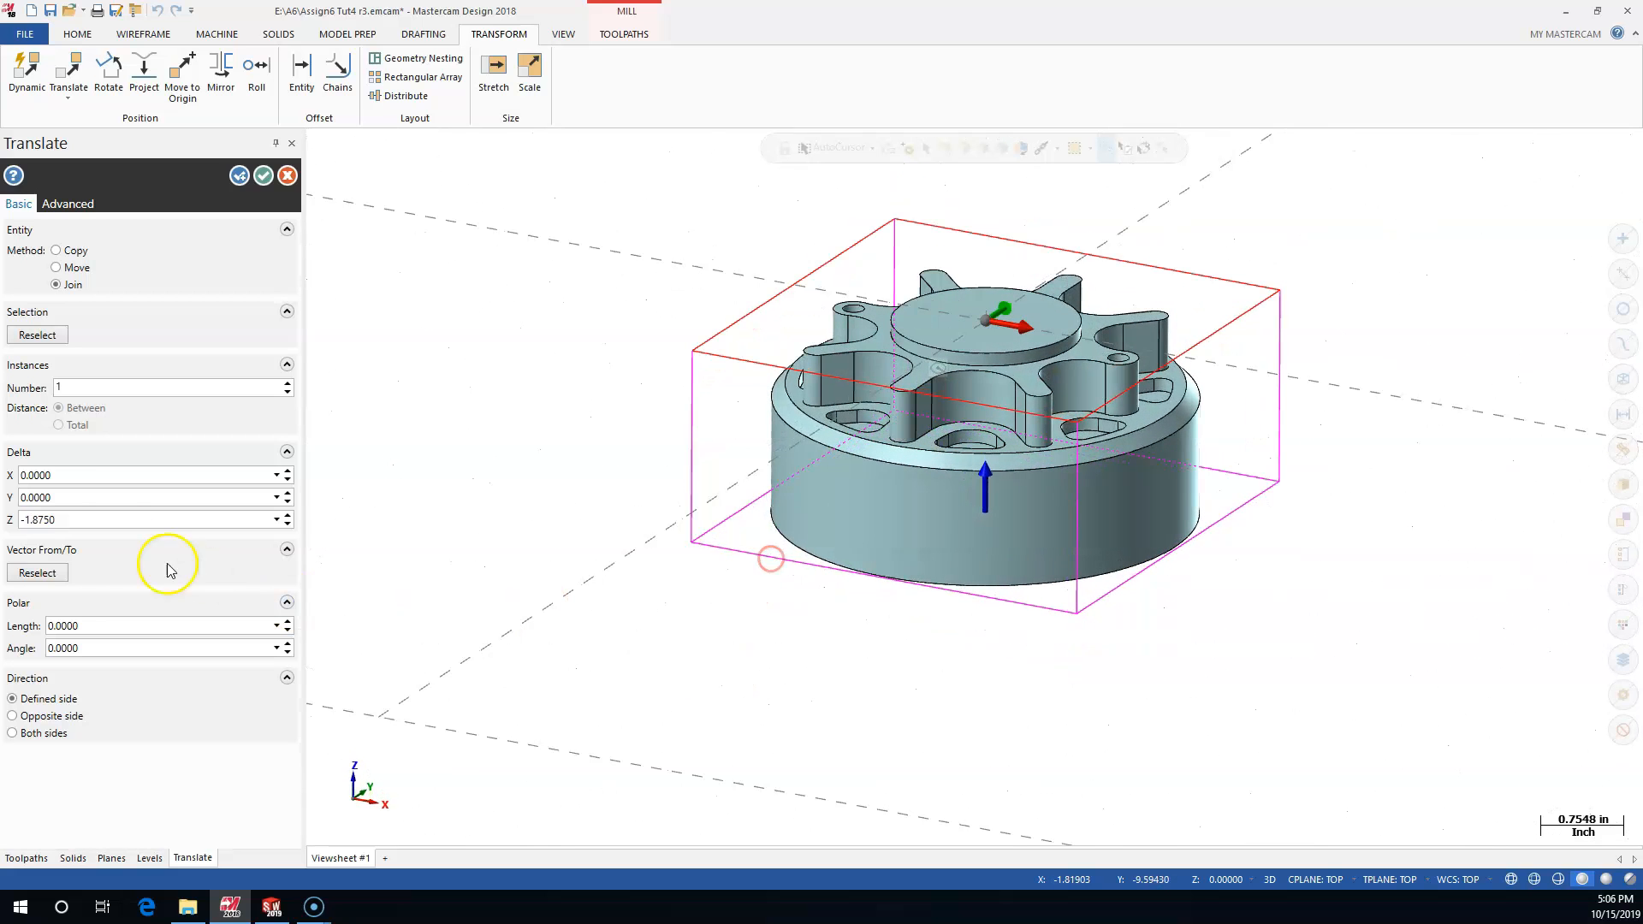
Set the translation's Z distance to -2 and complete the joined stock box
double_click(38, 520)
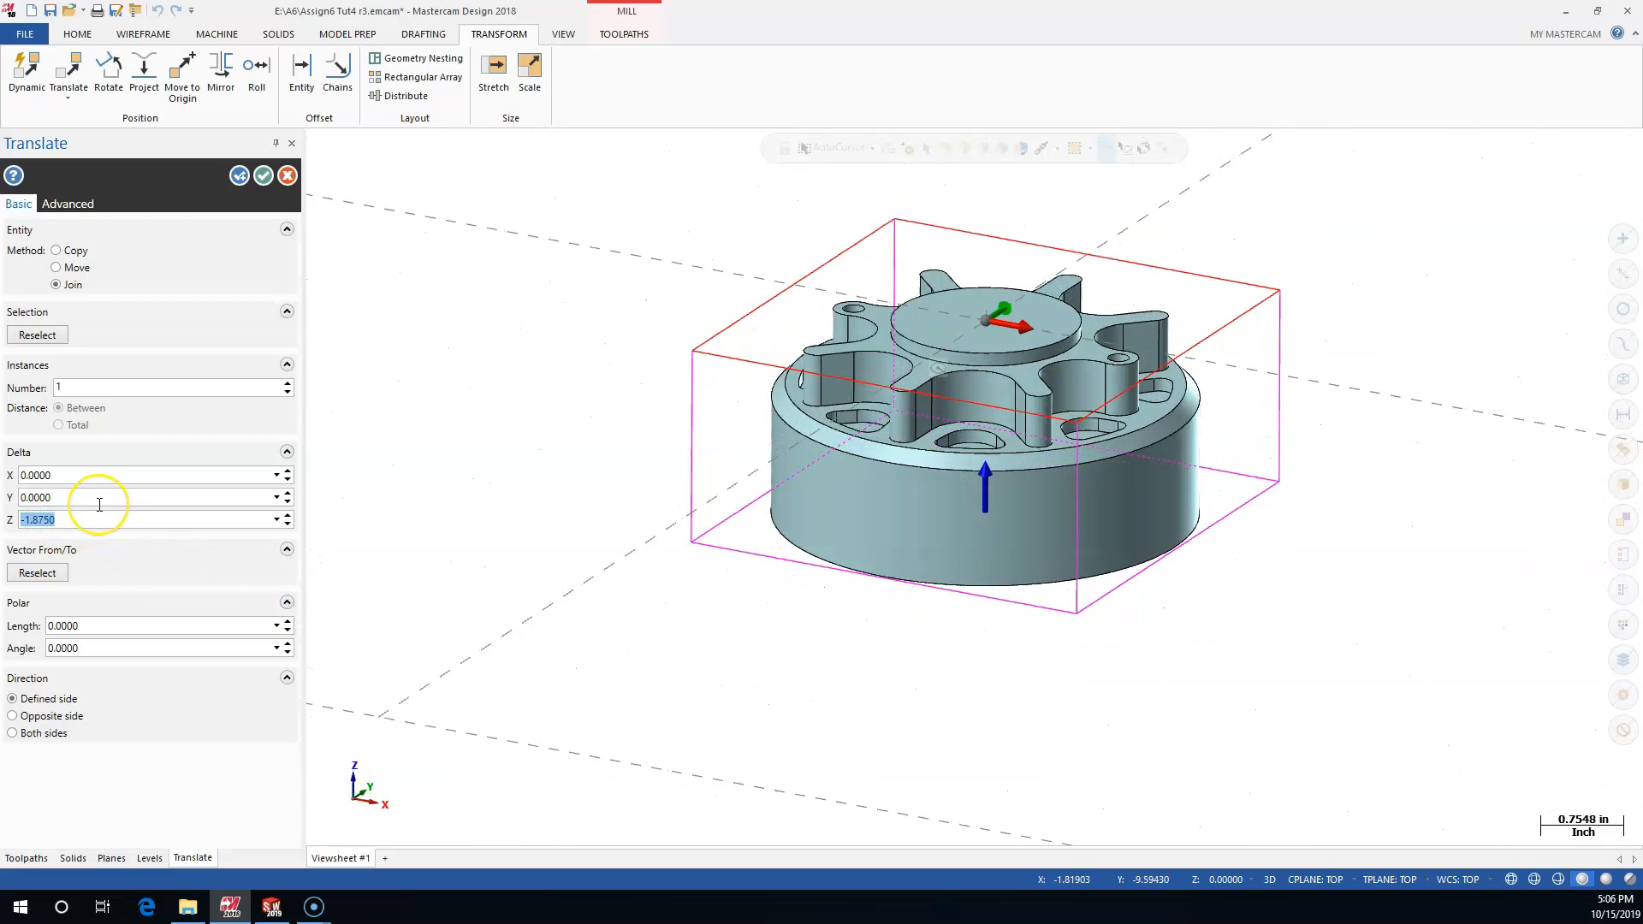
text(2.)
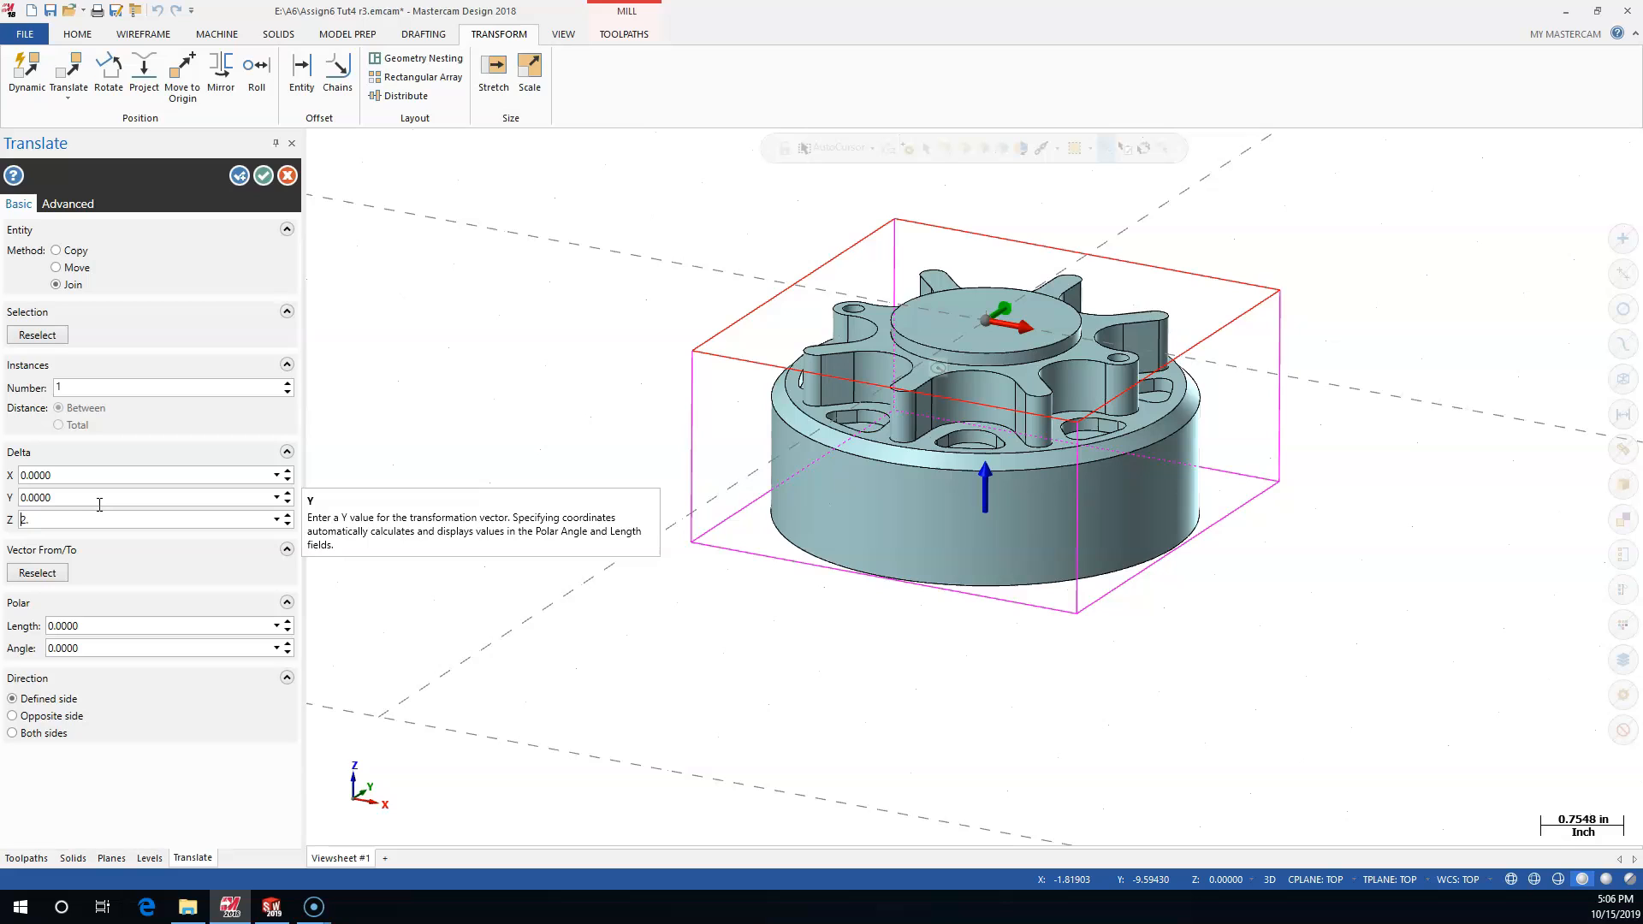
key(Tab)
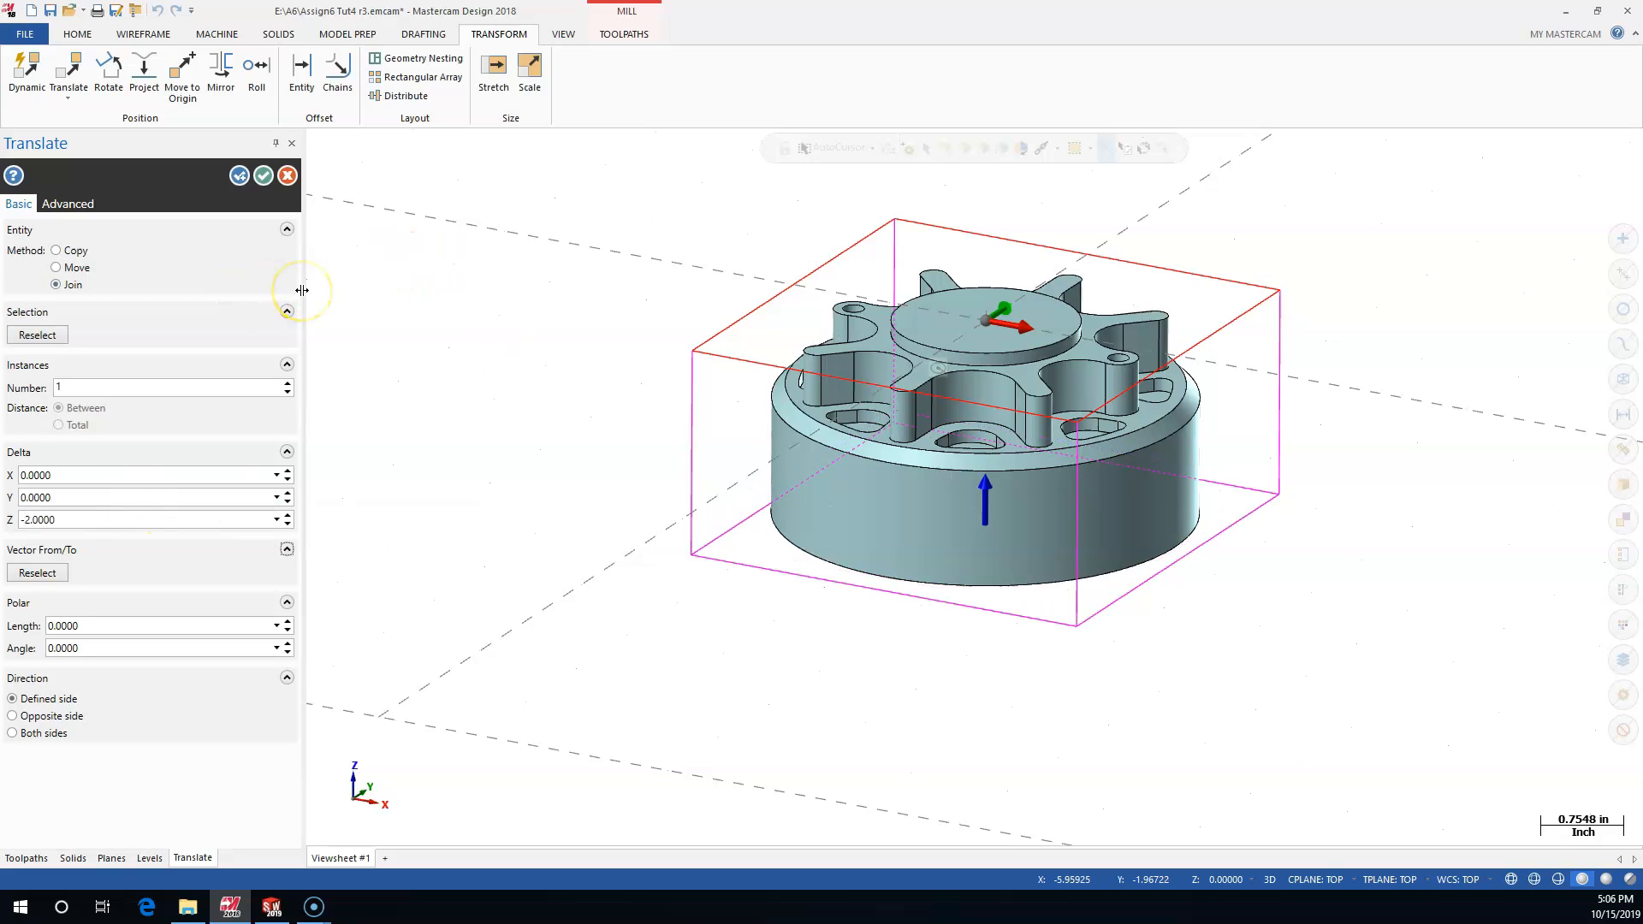
click(265, 178)
Move the part and stock box to the origin using the stock's upper corner at minimum X and maximum Y
middle_drag(469, 330, 480, 392)
scroll(715, 431, up, 2)
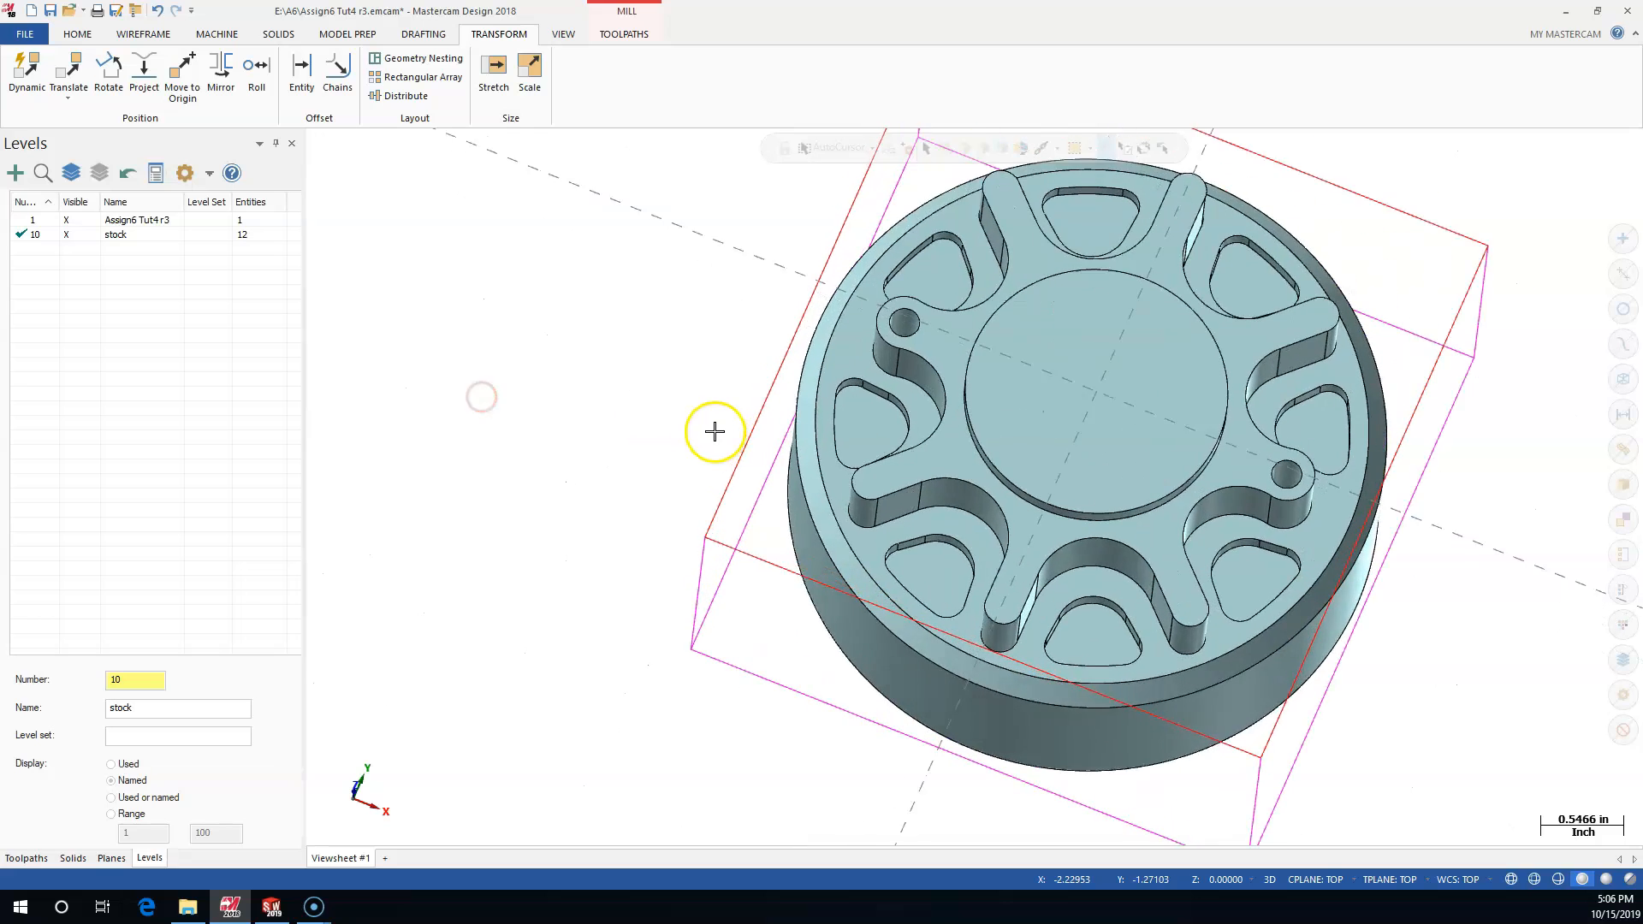
scroll(715, 430, down, 2)
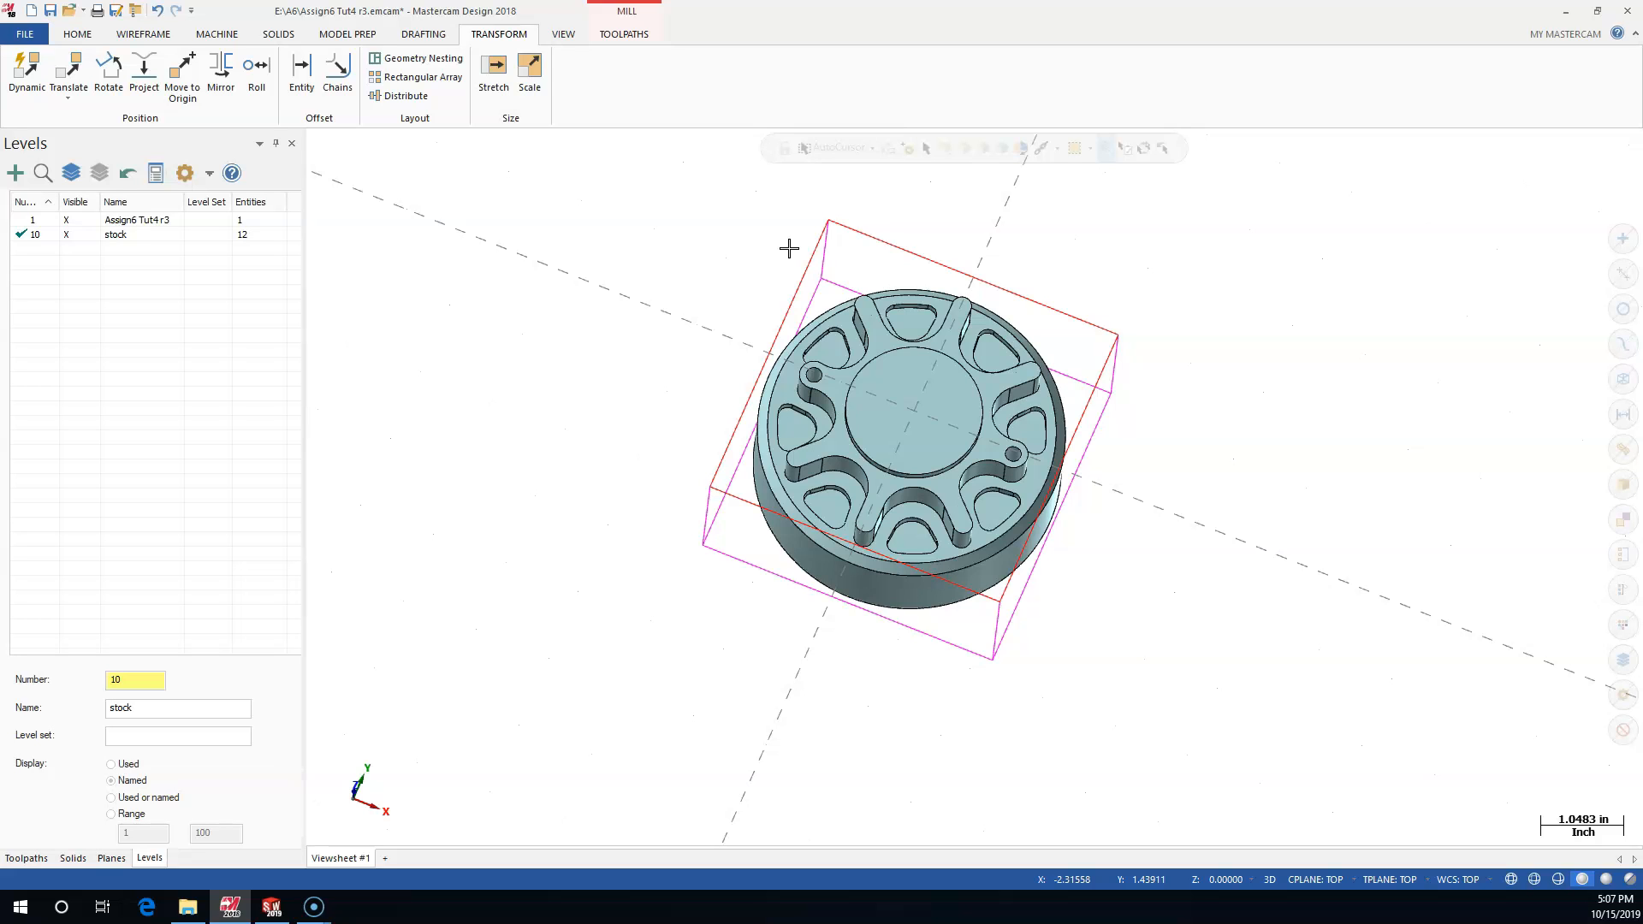
middle_drag(752, 283, 729, 278)
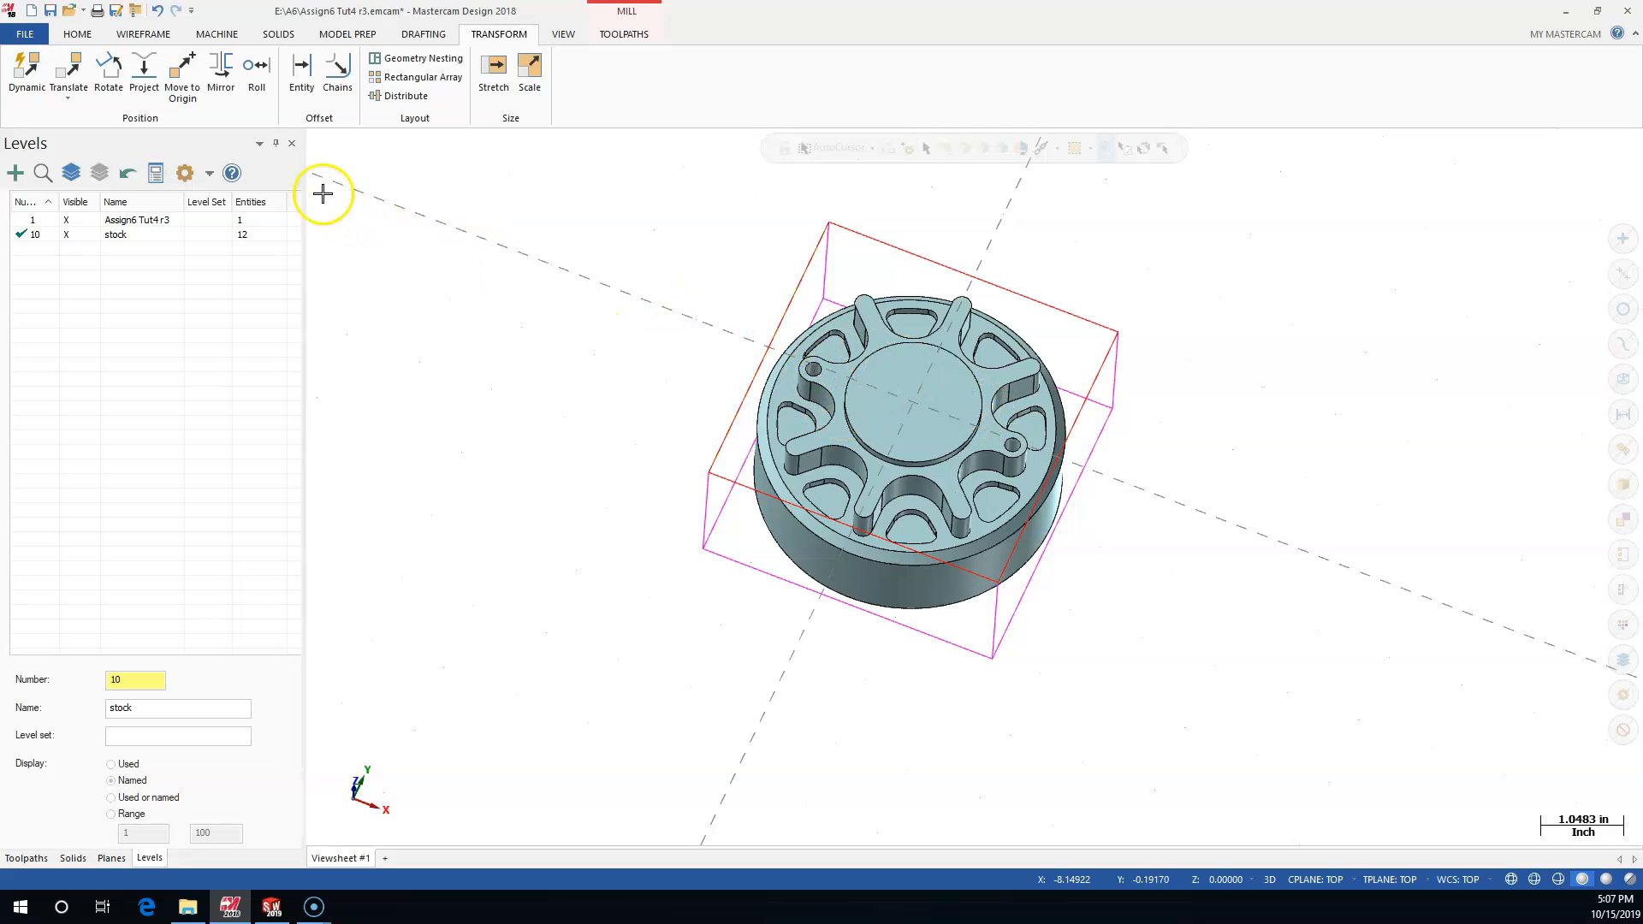
click(190, 76)
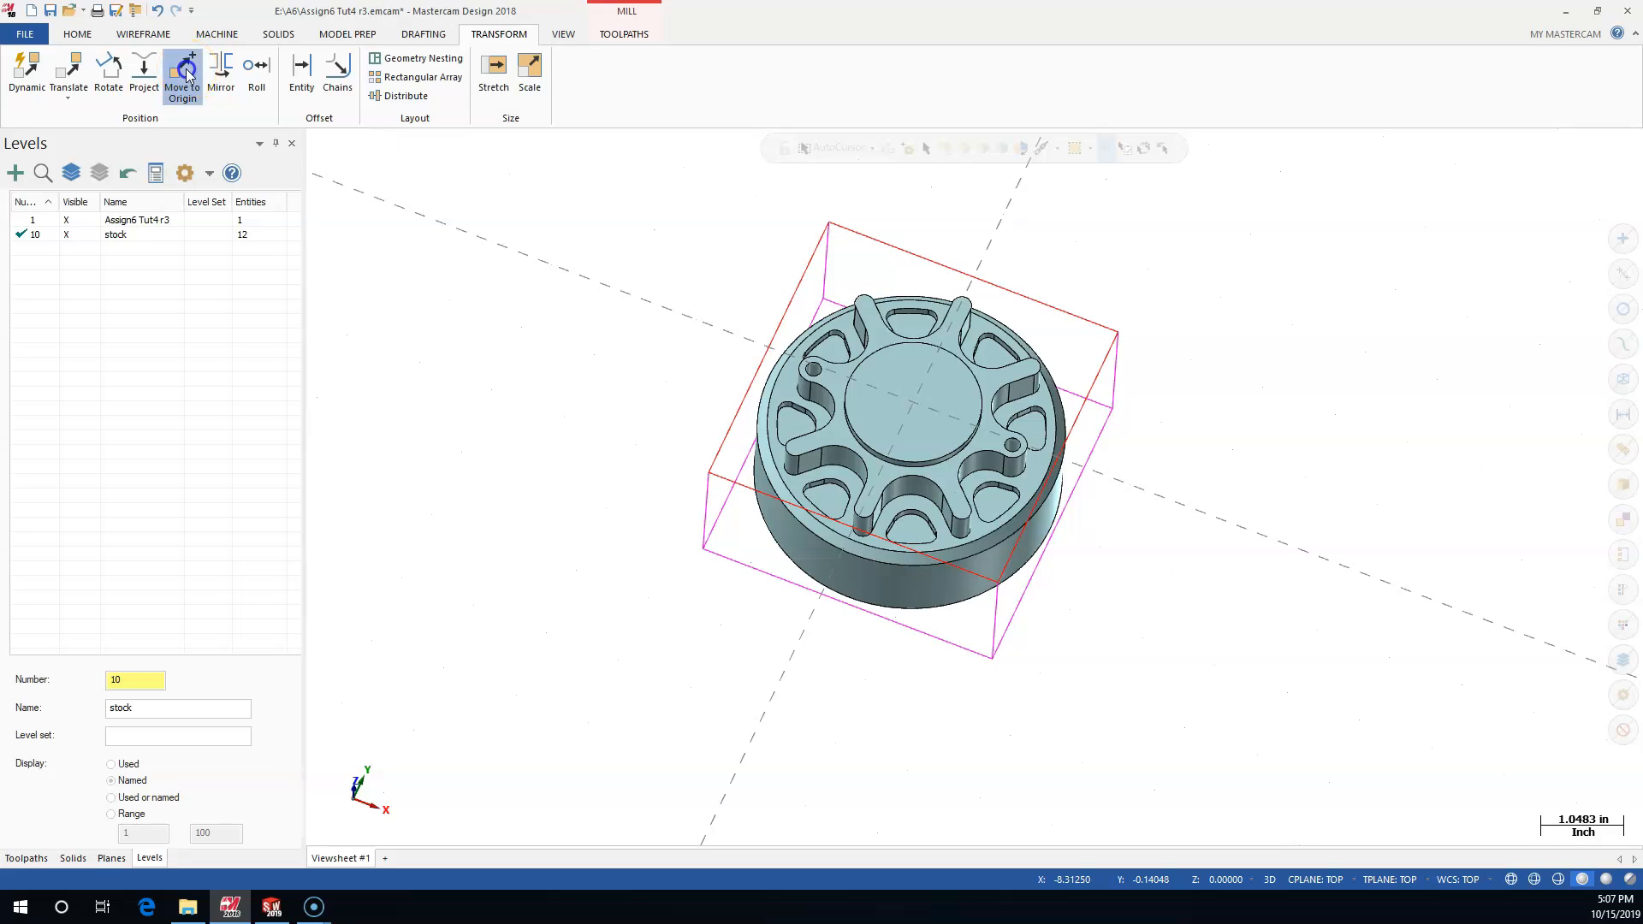
click(830, 225)
middle_drag(697, 287, 704, 237)
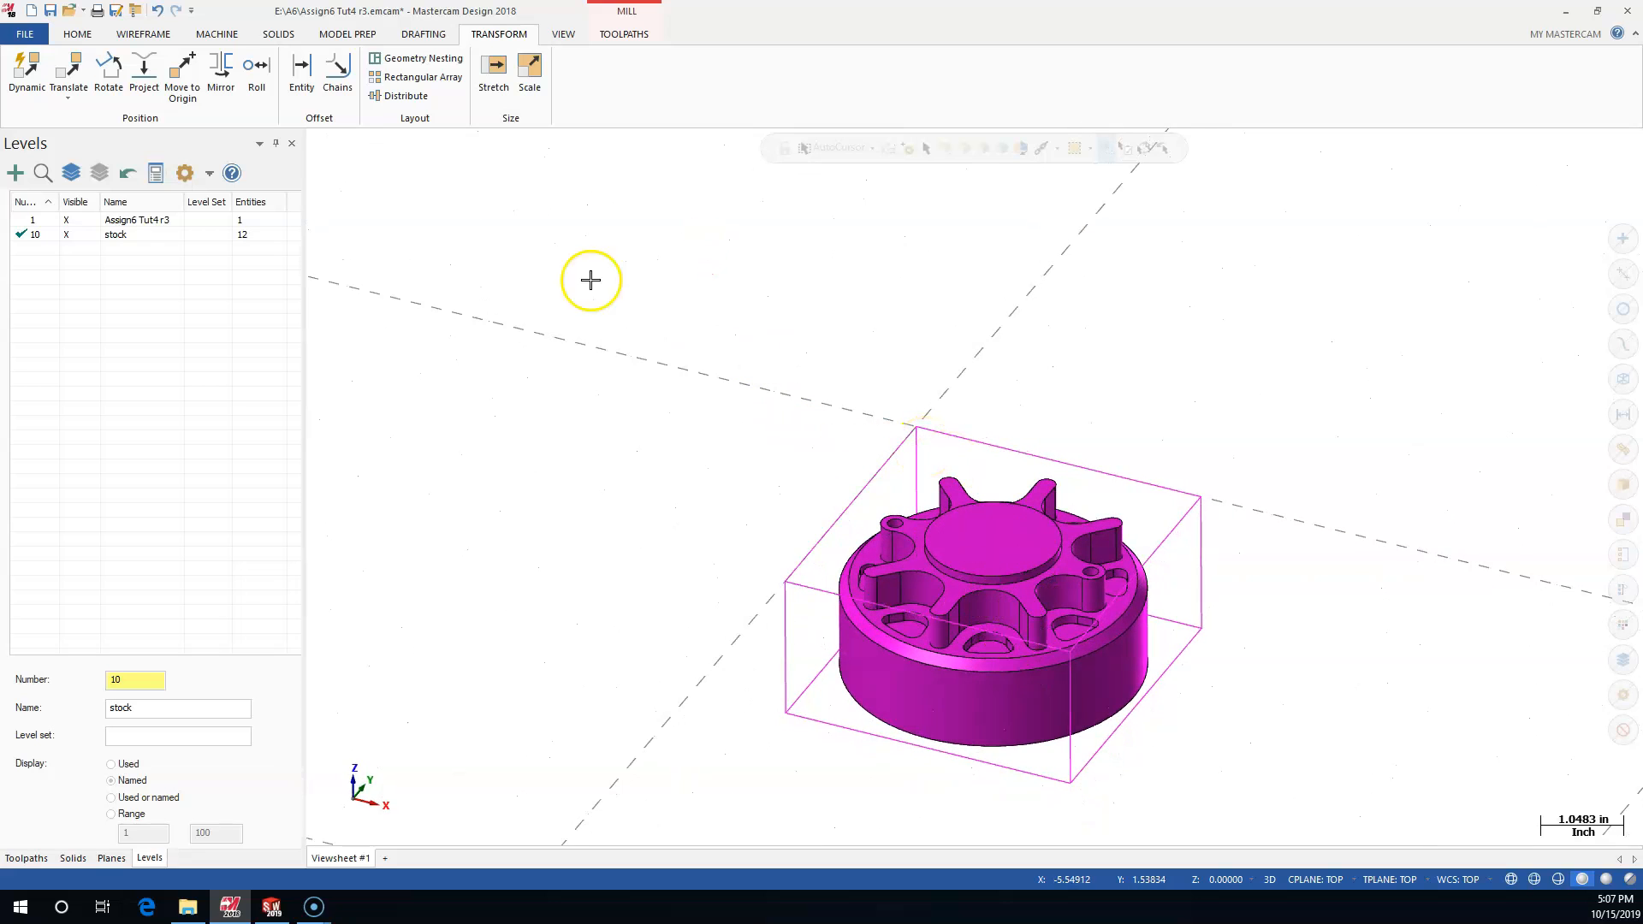
Save the file in the A6 folder under the new name Assign6 Tut4 r3 par
click(115, 10)
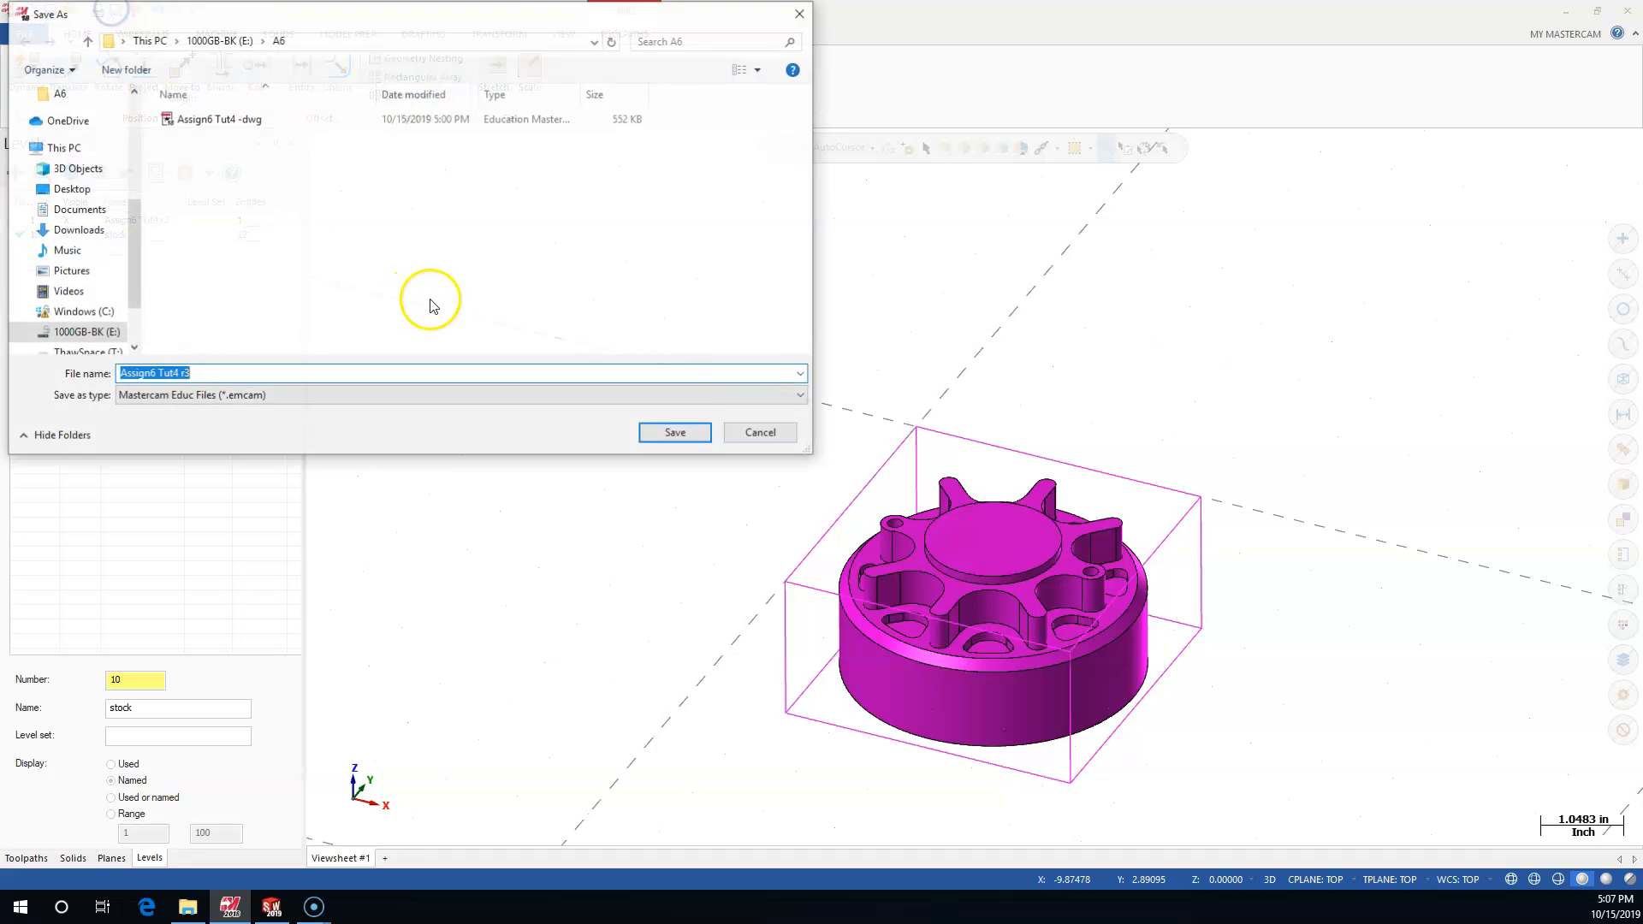
click(214, 374)
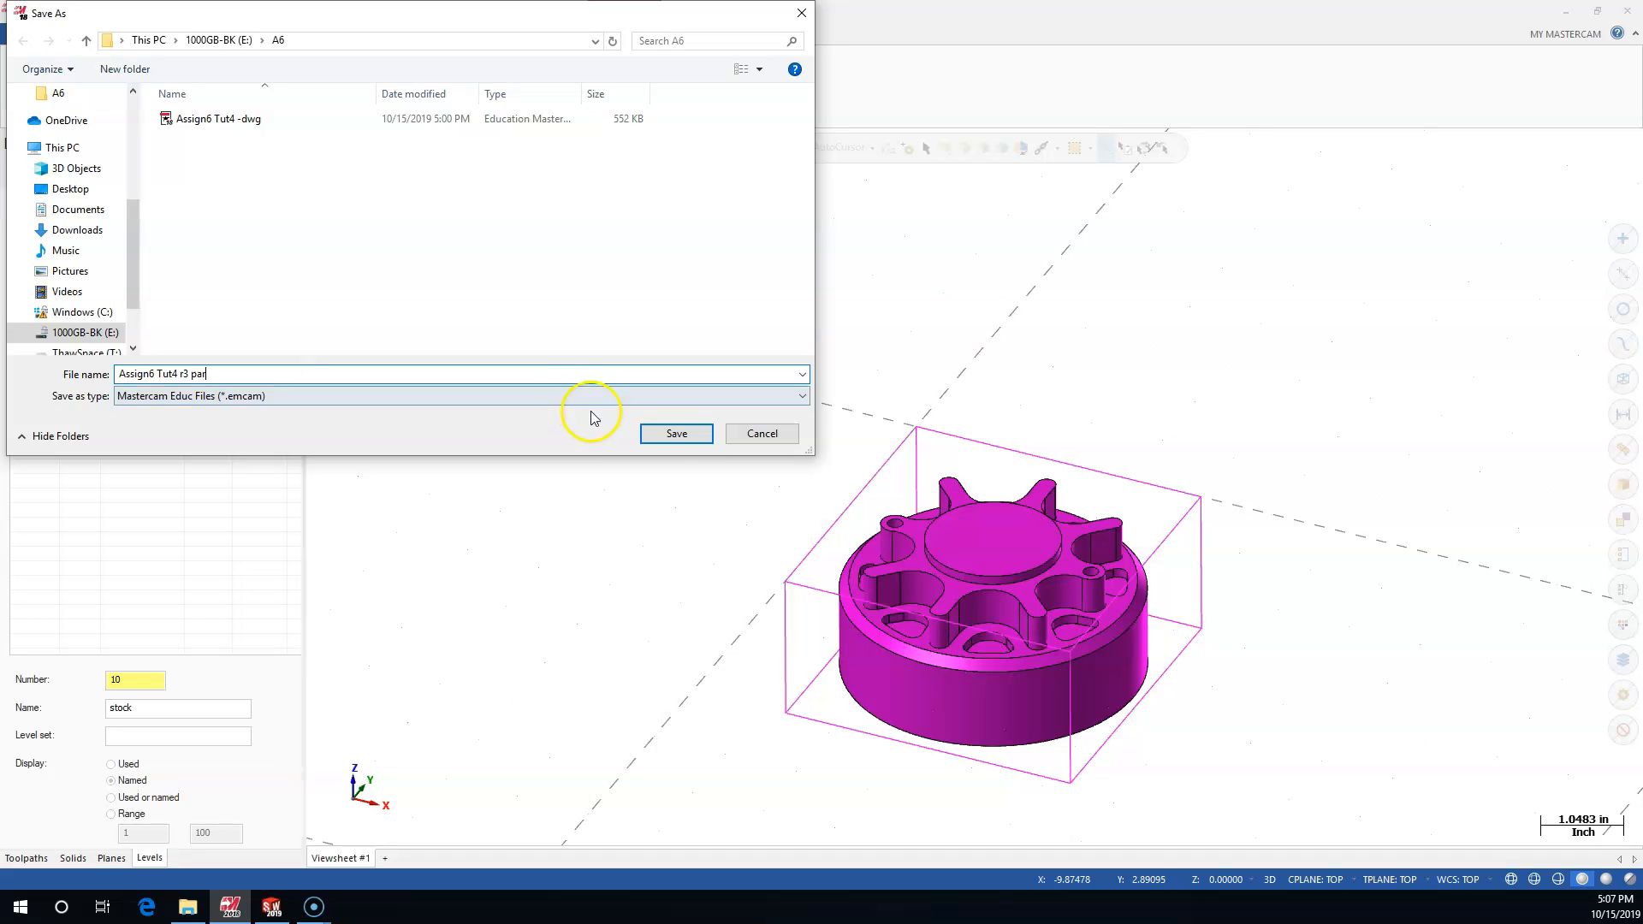
click(669, 433)
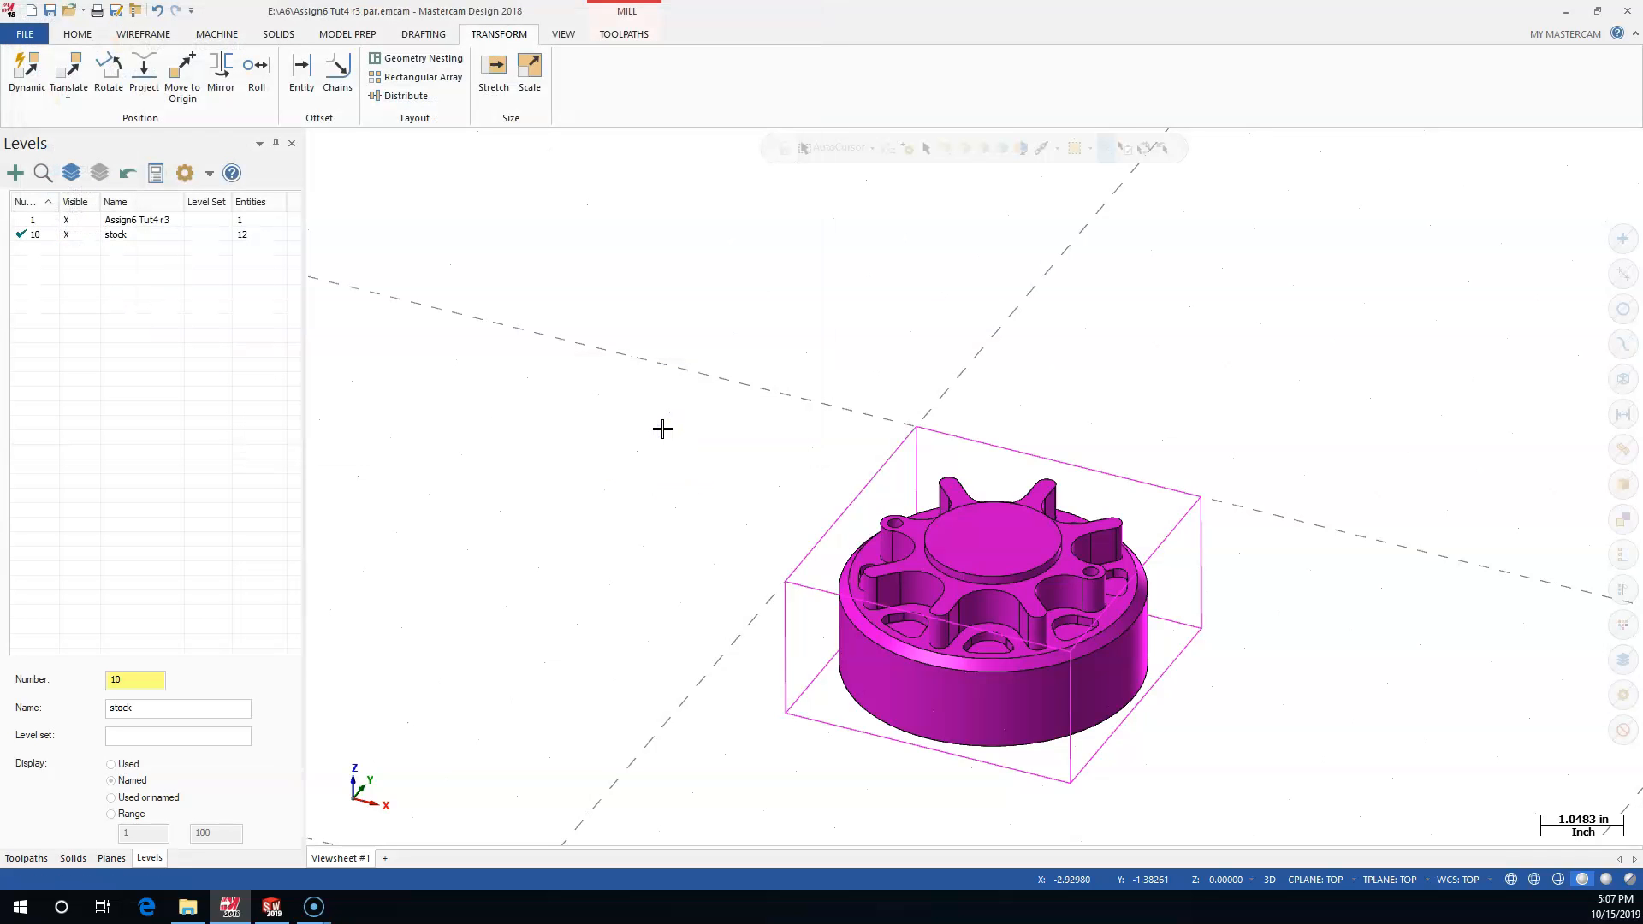
Examine the part inside its stock box in isometric view and inspect the imported solid's operation history
key(alt+7)
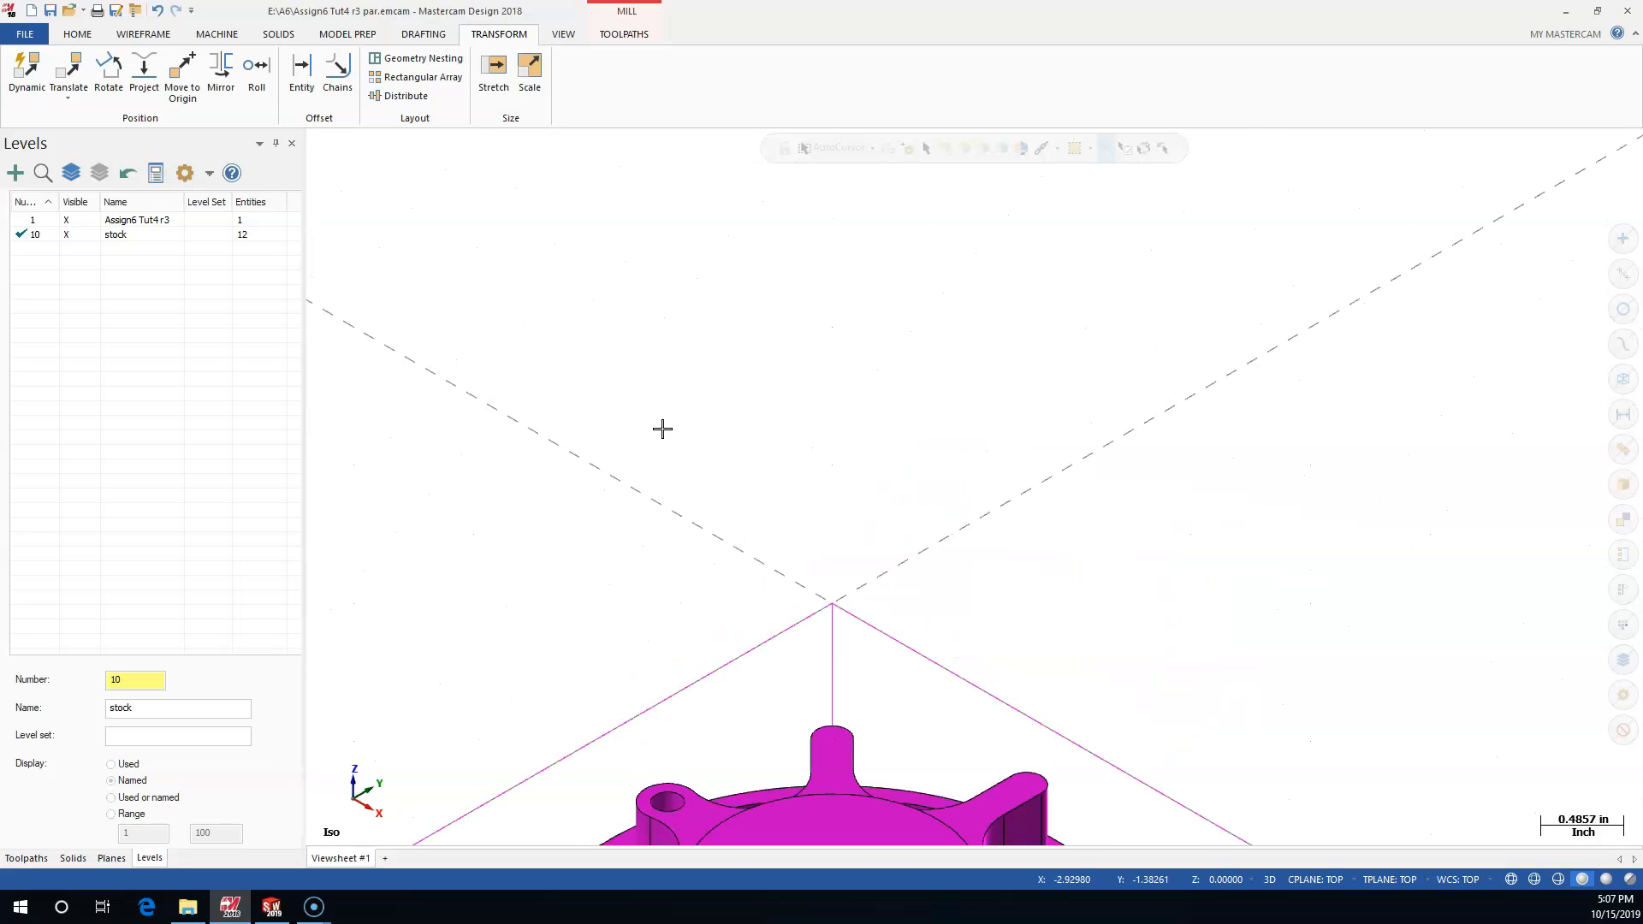
middle_drag(1019, 459, 926, 560)
scroll(926, 560, down, 8)
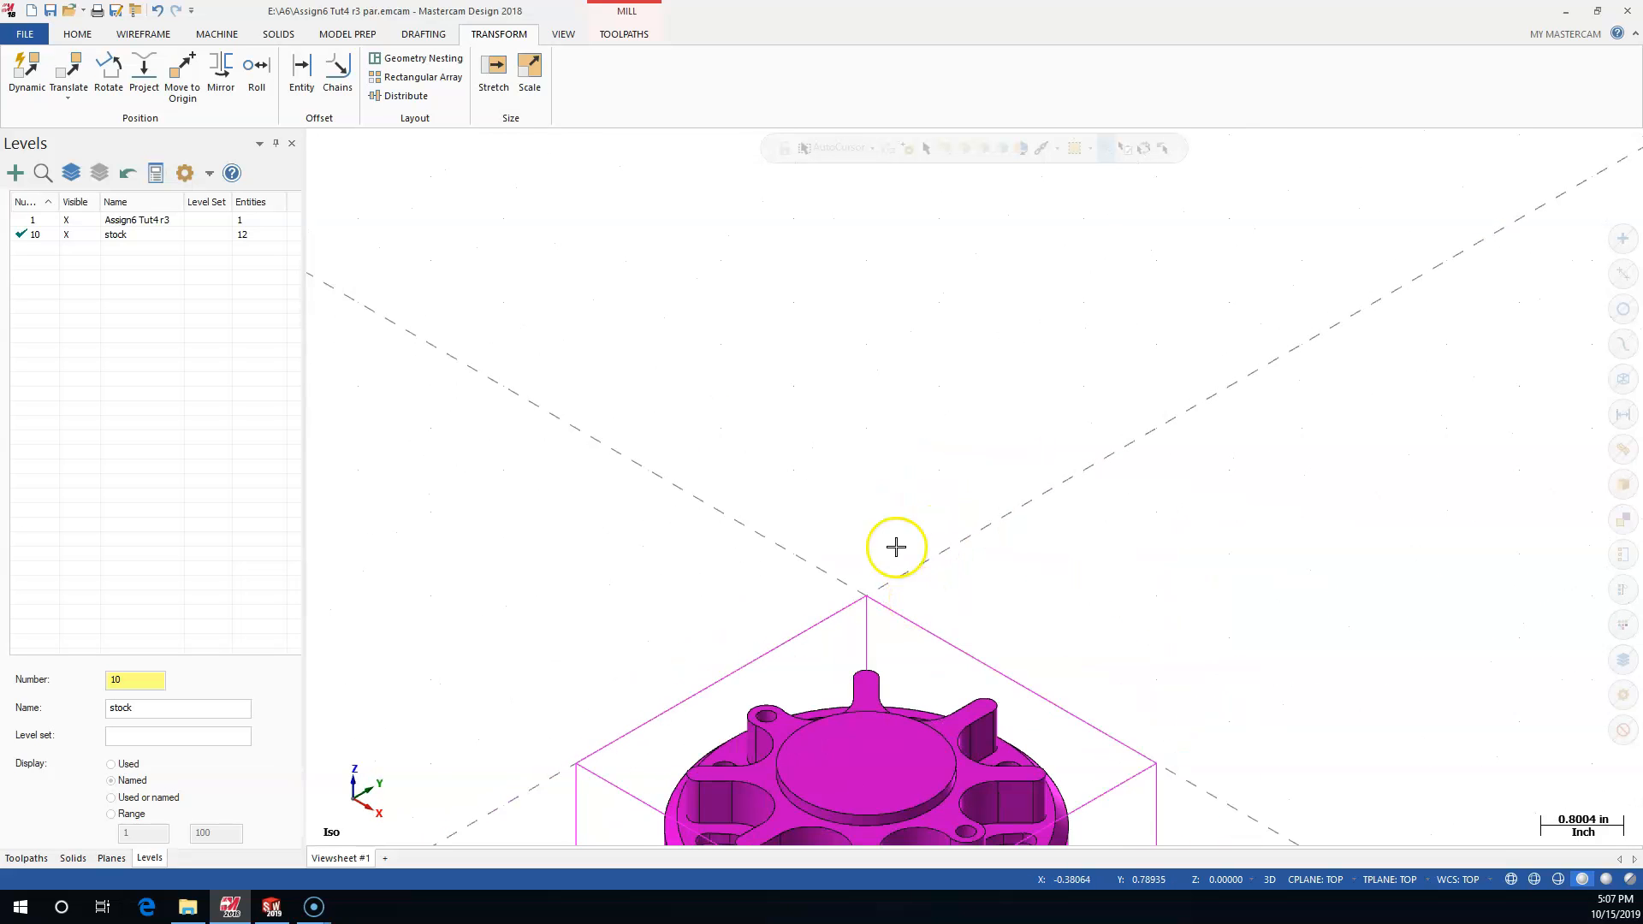
scroll(799, 814, up, 4)
scroll(994, 477, up, 3)
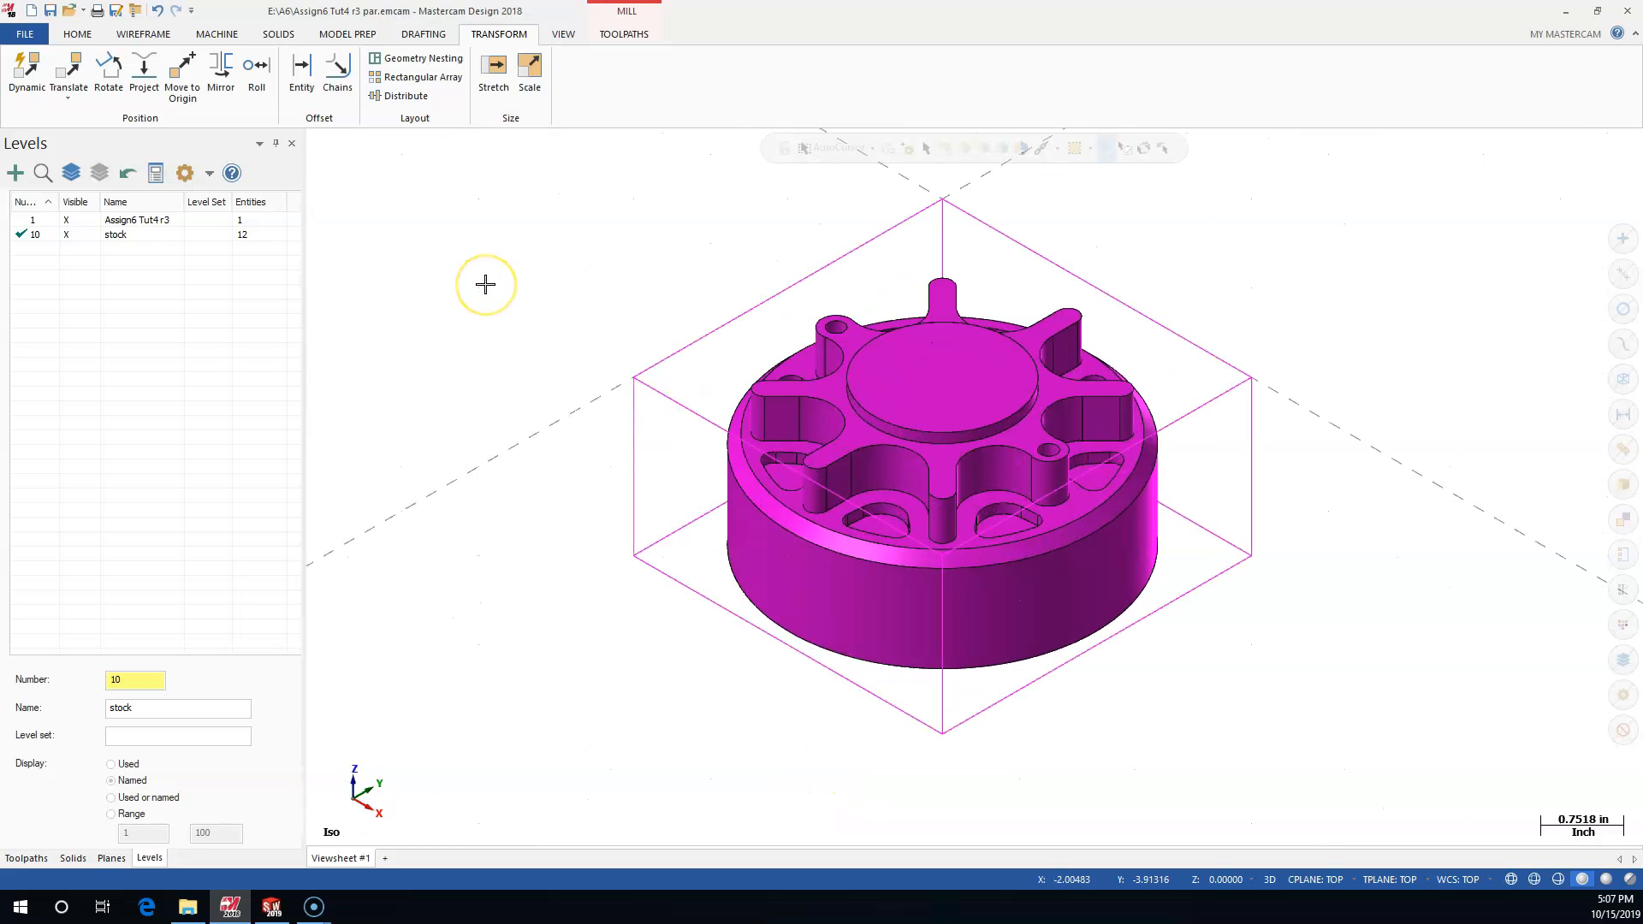
click(72, 858)
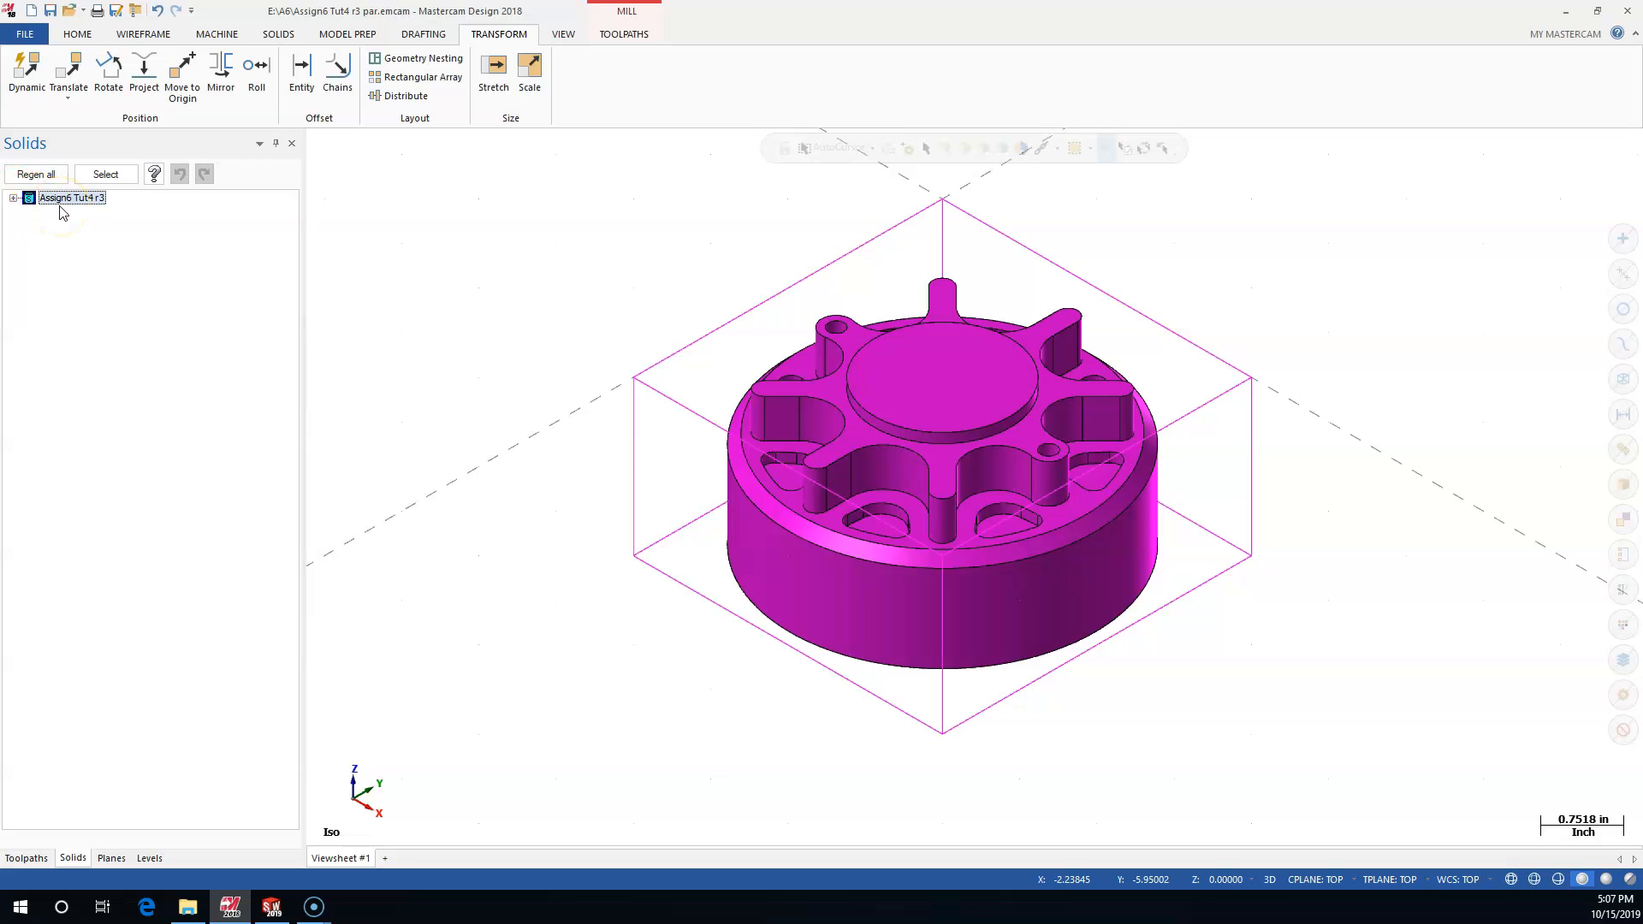
click(13, 198)
middle_drag(327, 309, 541, 345)
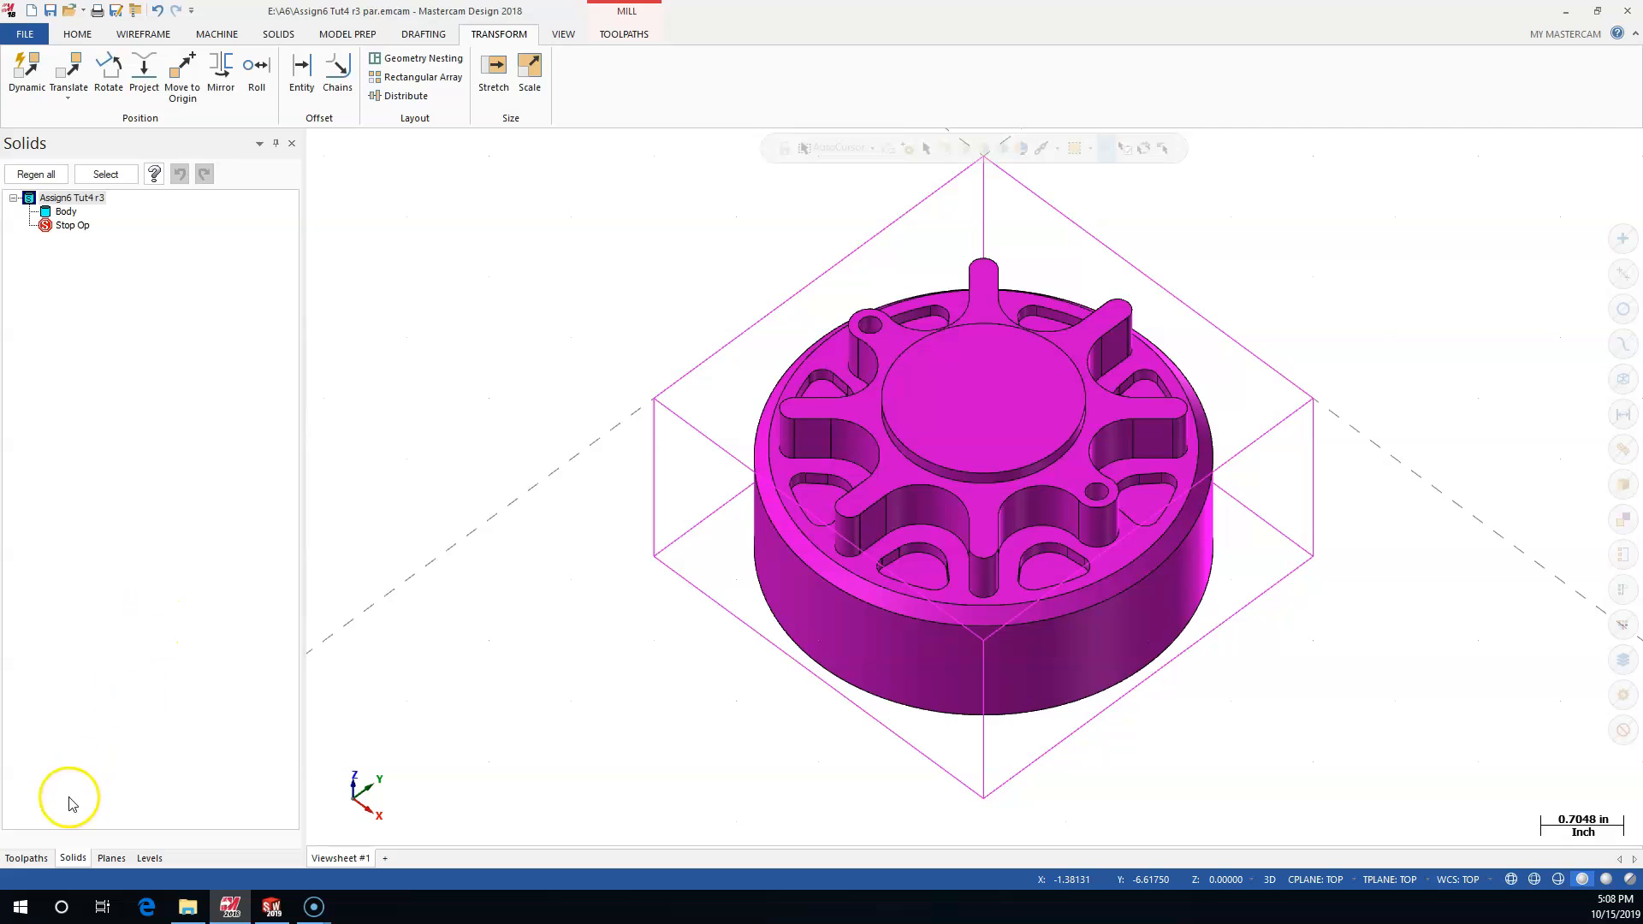
Try to set up the MILL DEFAULT.MCAM-MMD definition through the mill machine definition list
click(33, 861)
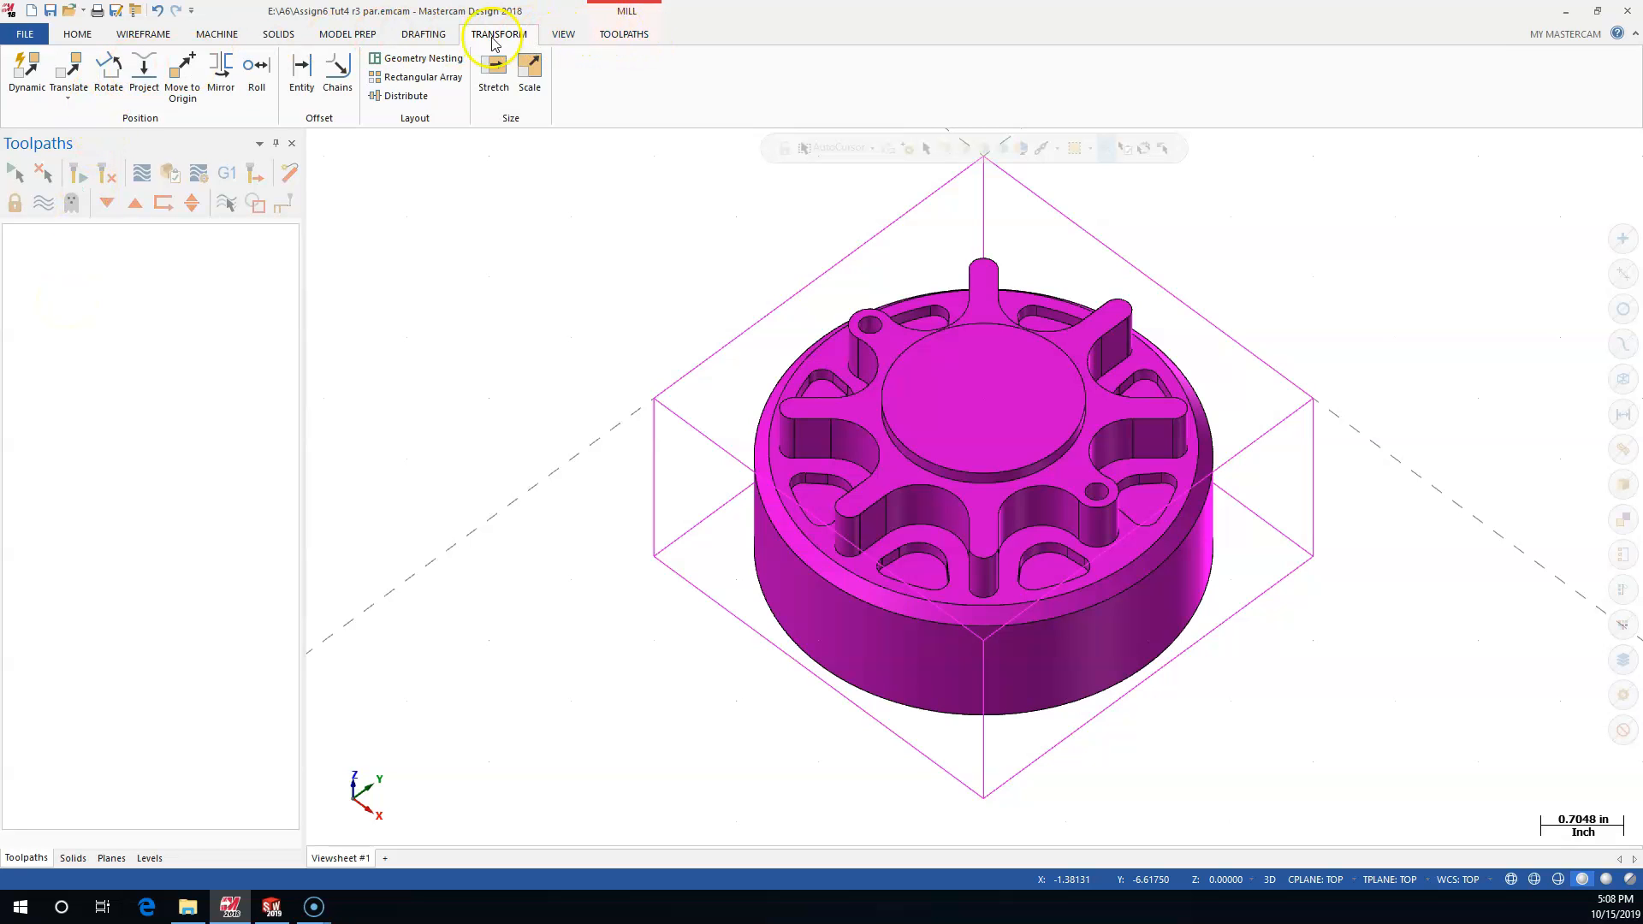
click(223, 36)
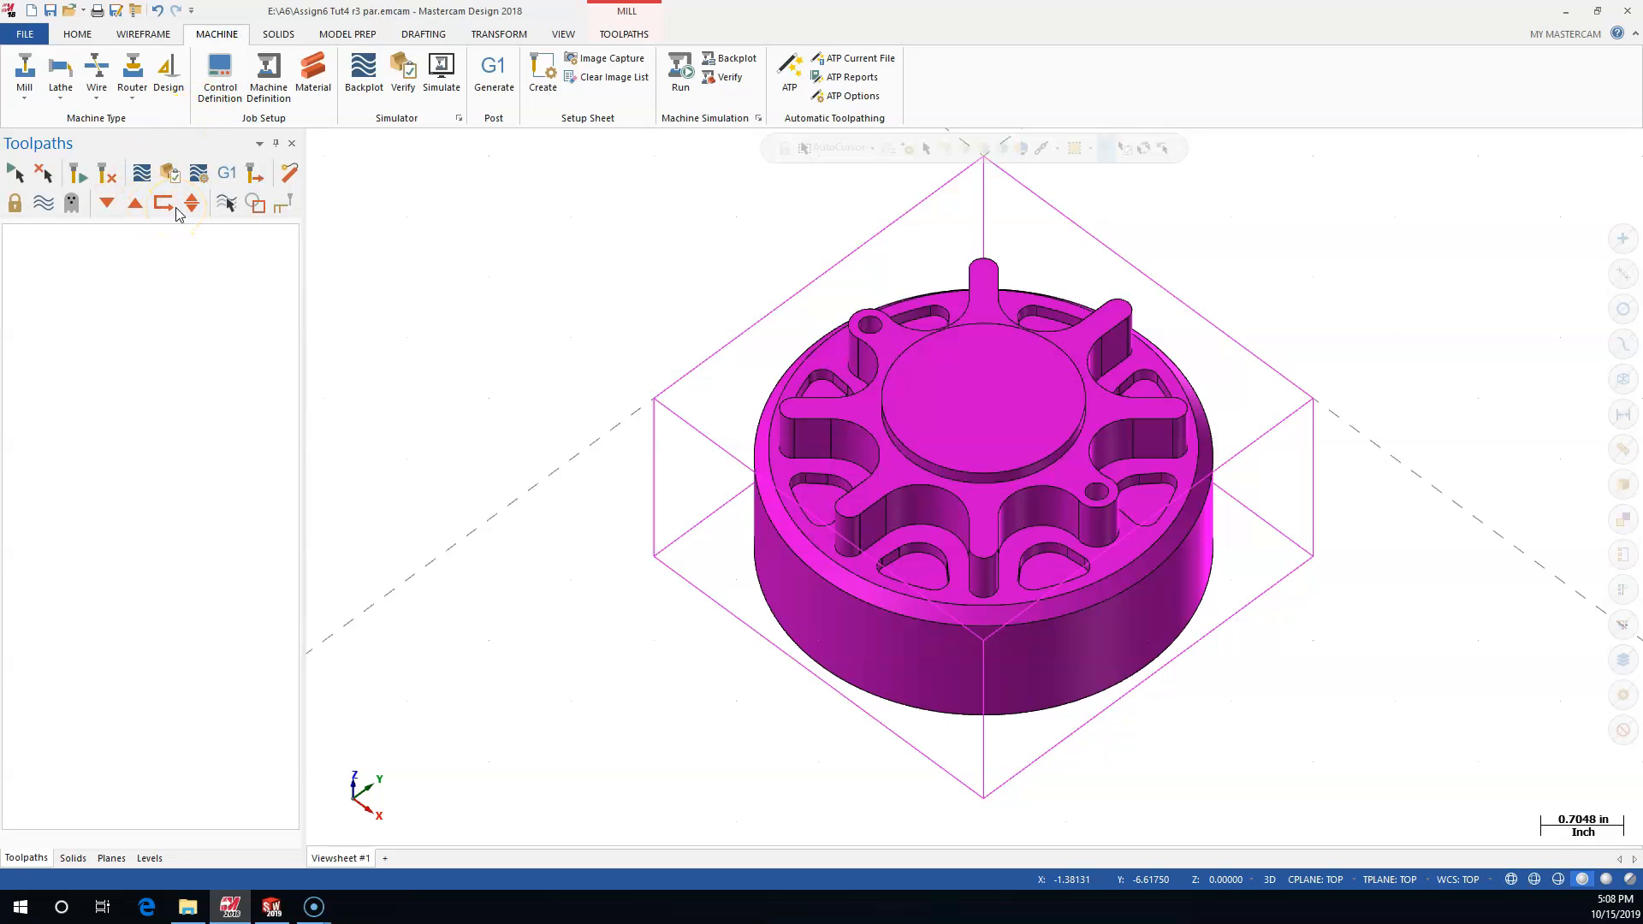
click(24, 86)
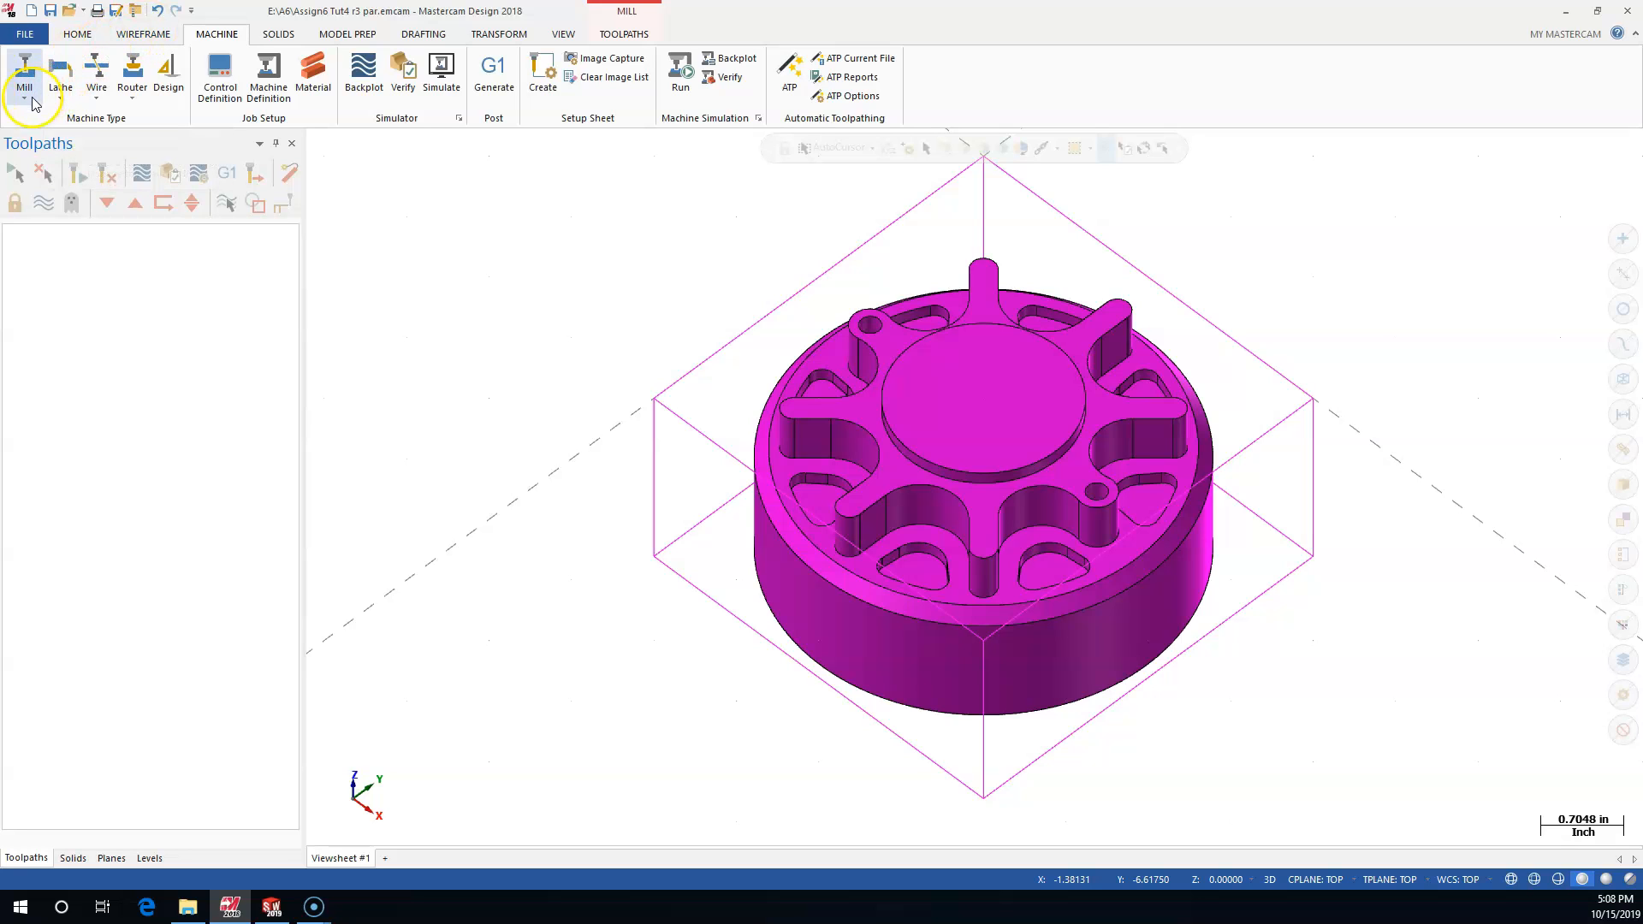
click(51, 139)
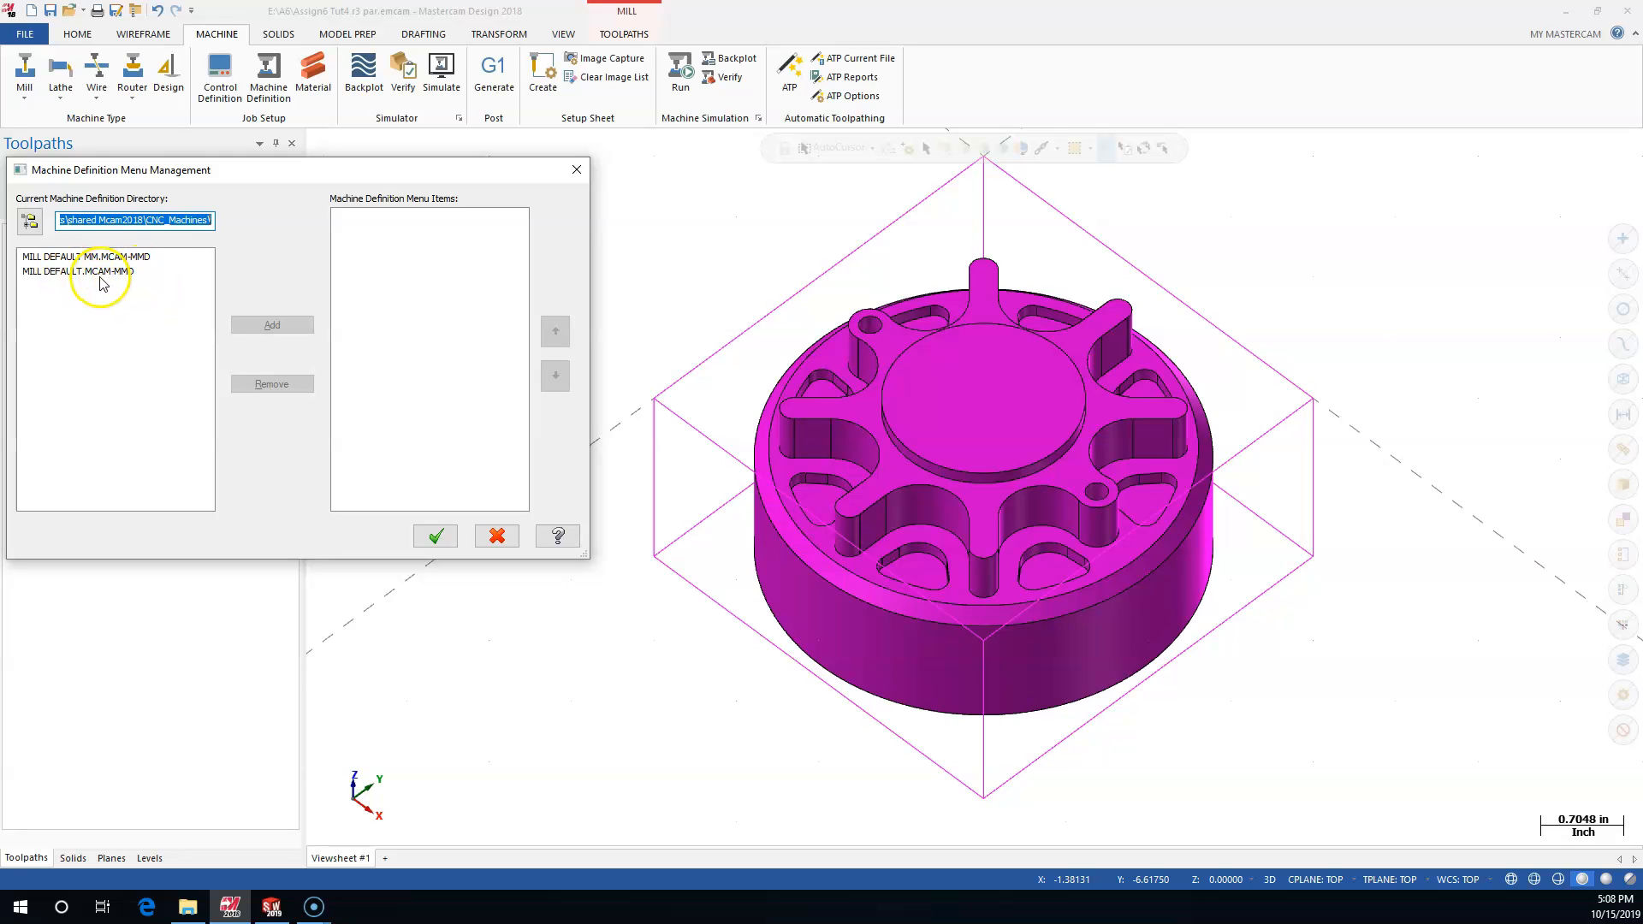
click(59, 274)
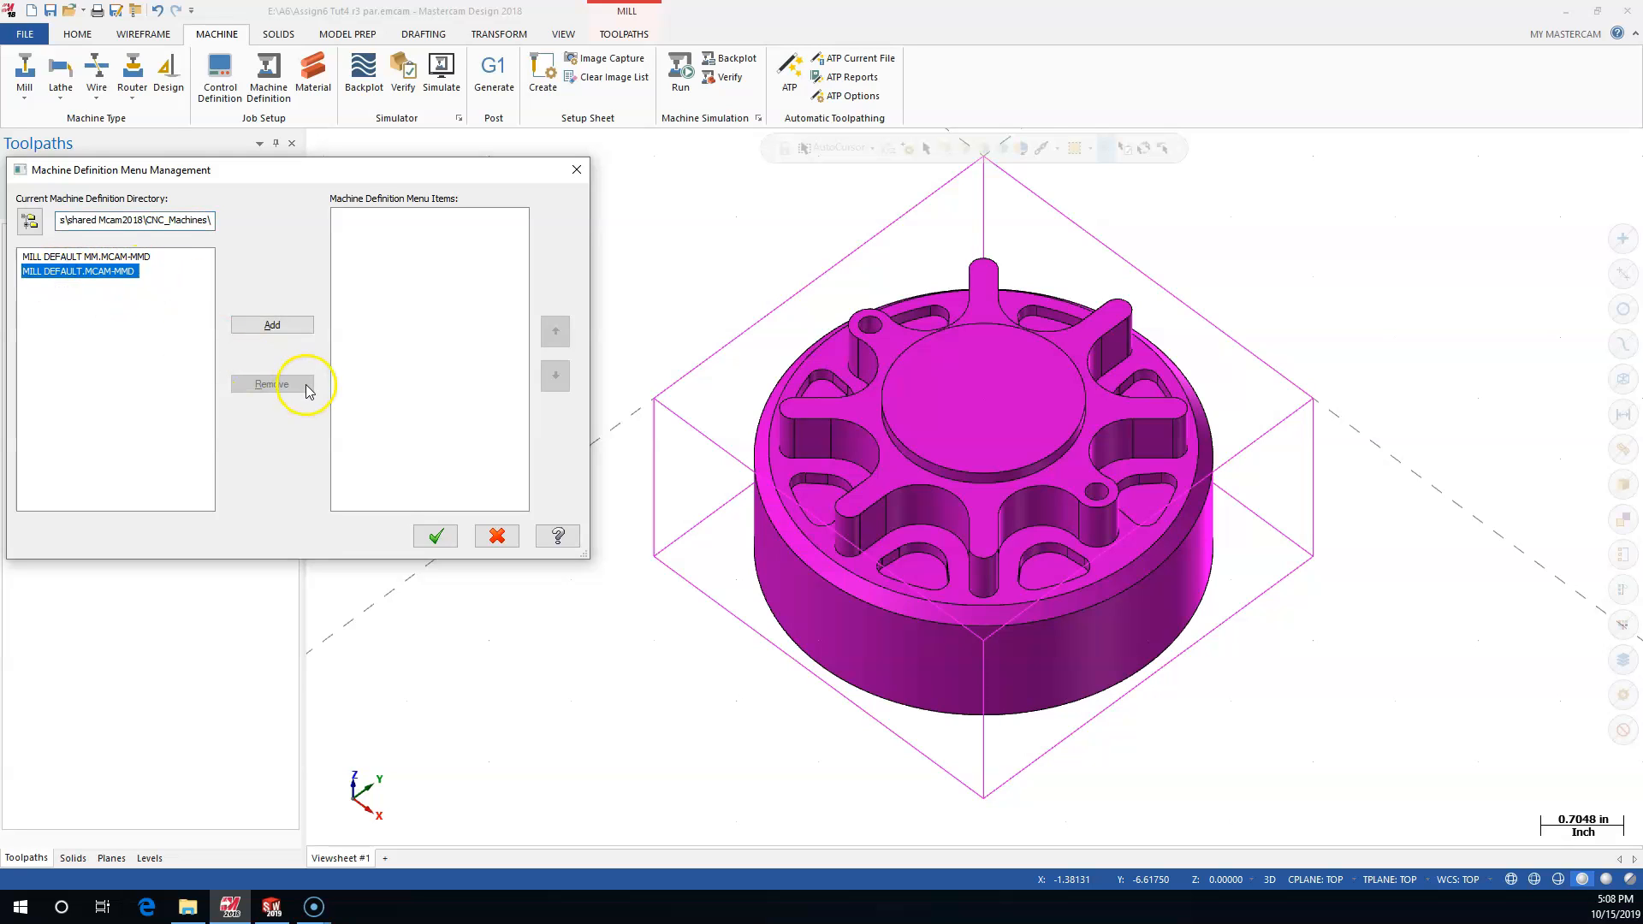
click(435, 536)
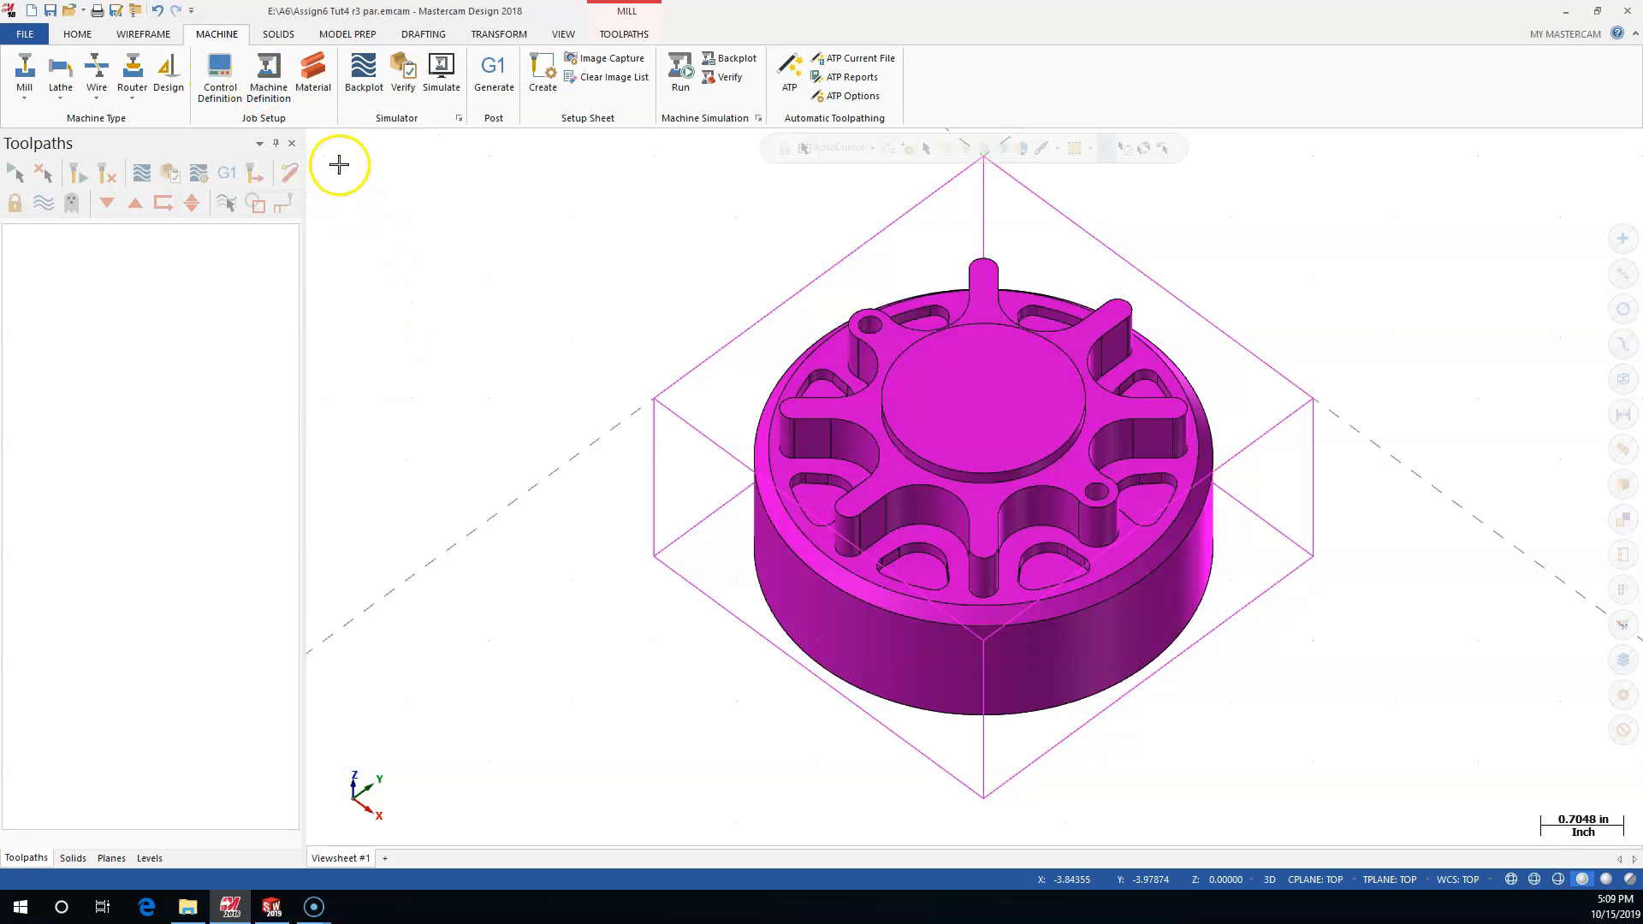
click(27, 858)
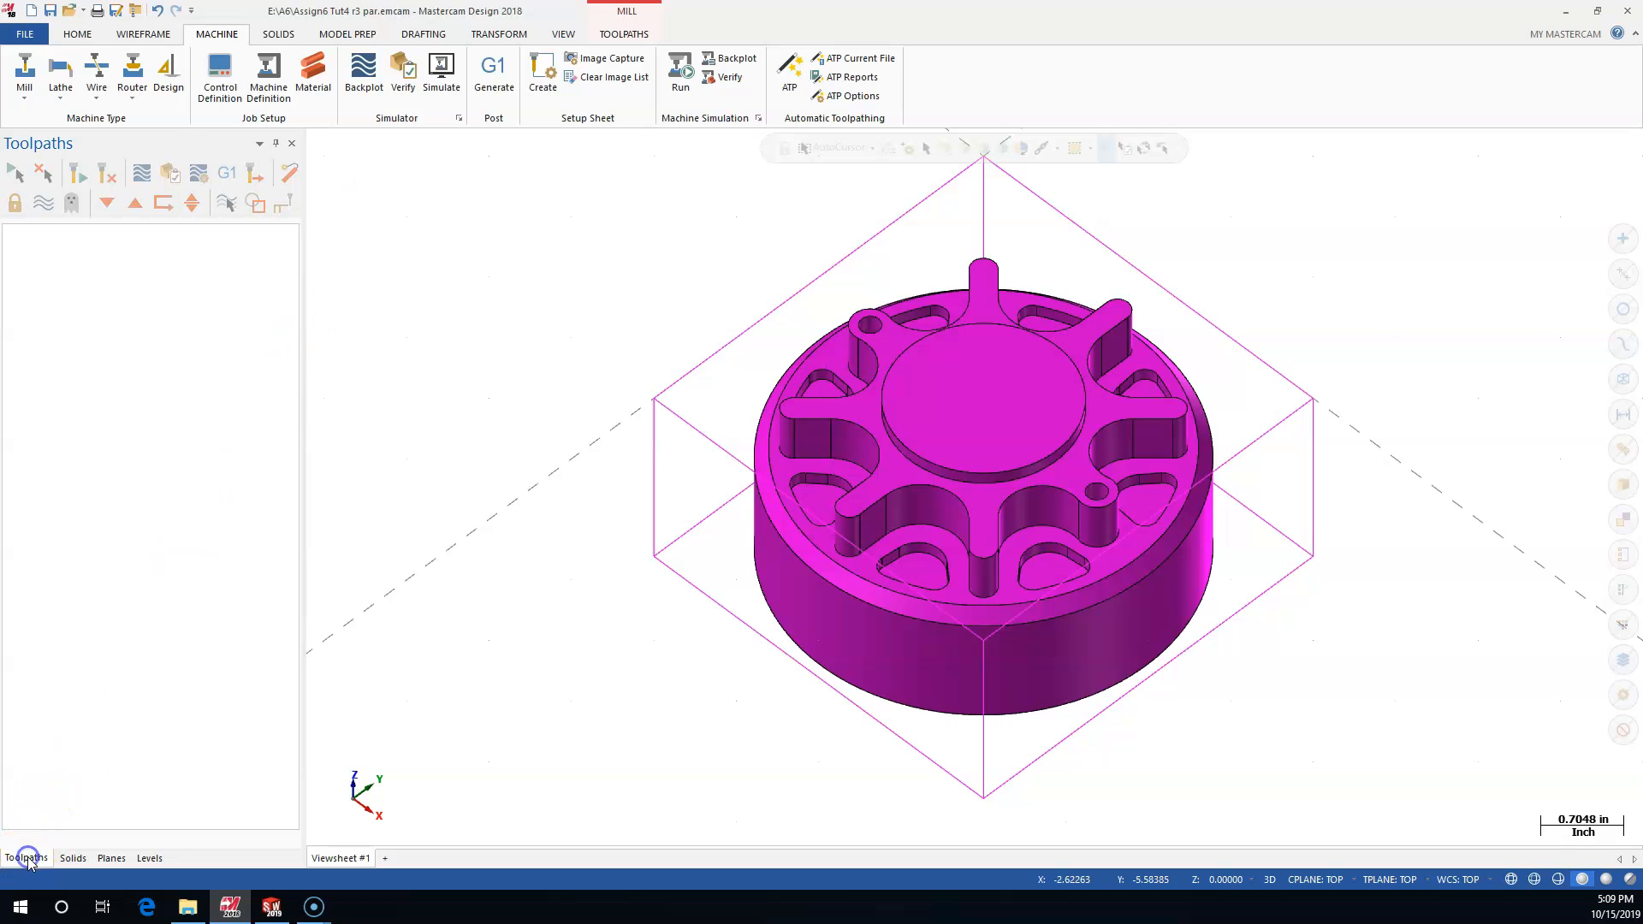
click(264, 75)
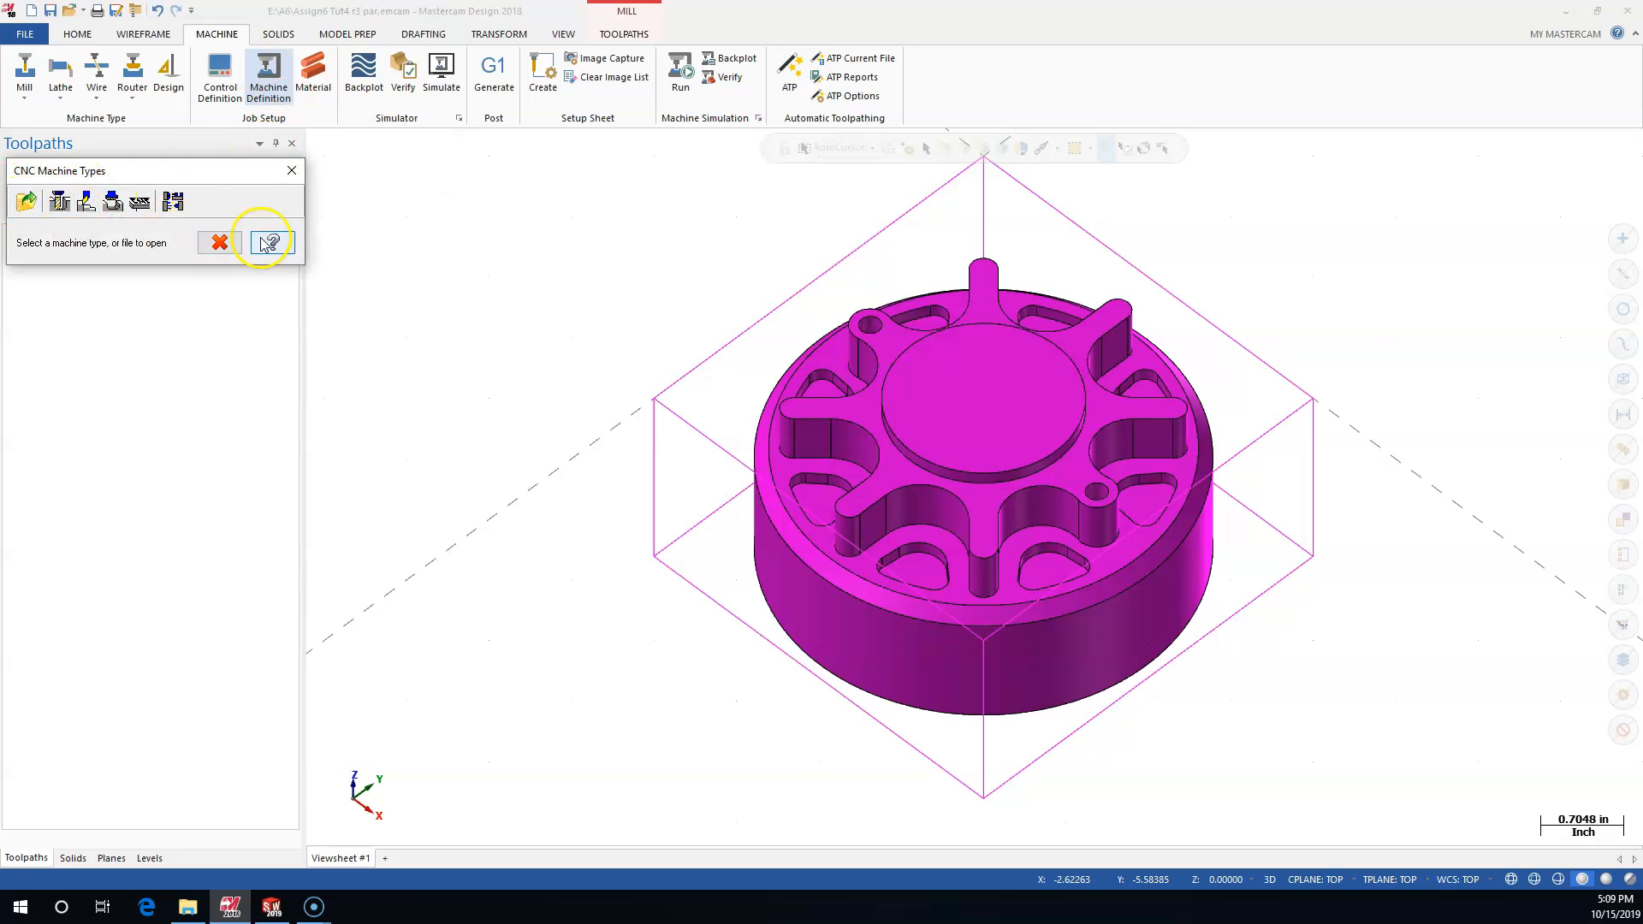
click(220, 242)
Add a machine group based on the default mill machine
click(24, 96)
click(28, 111)
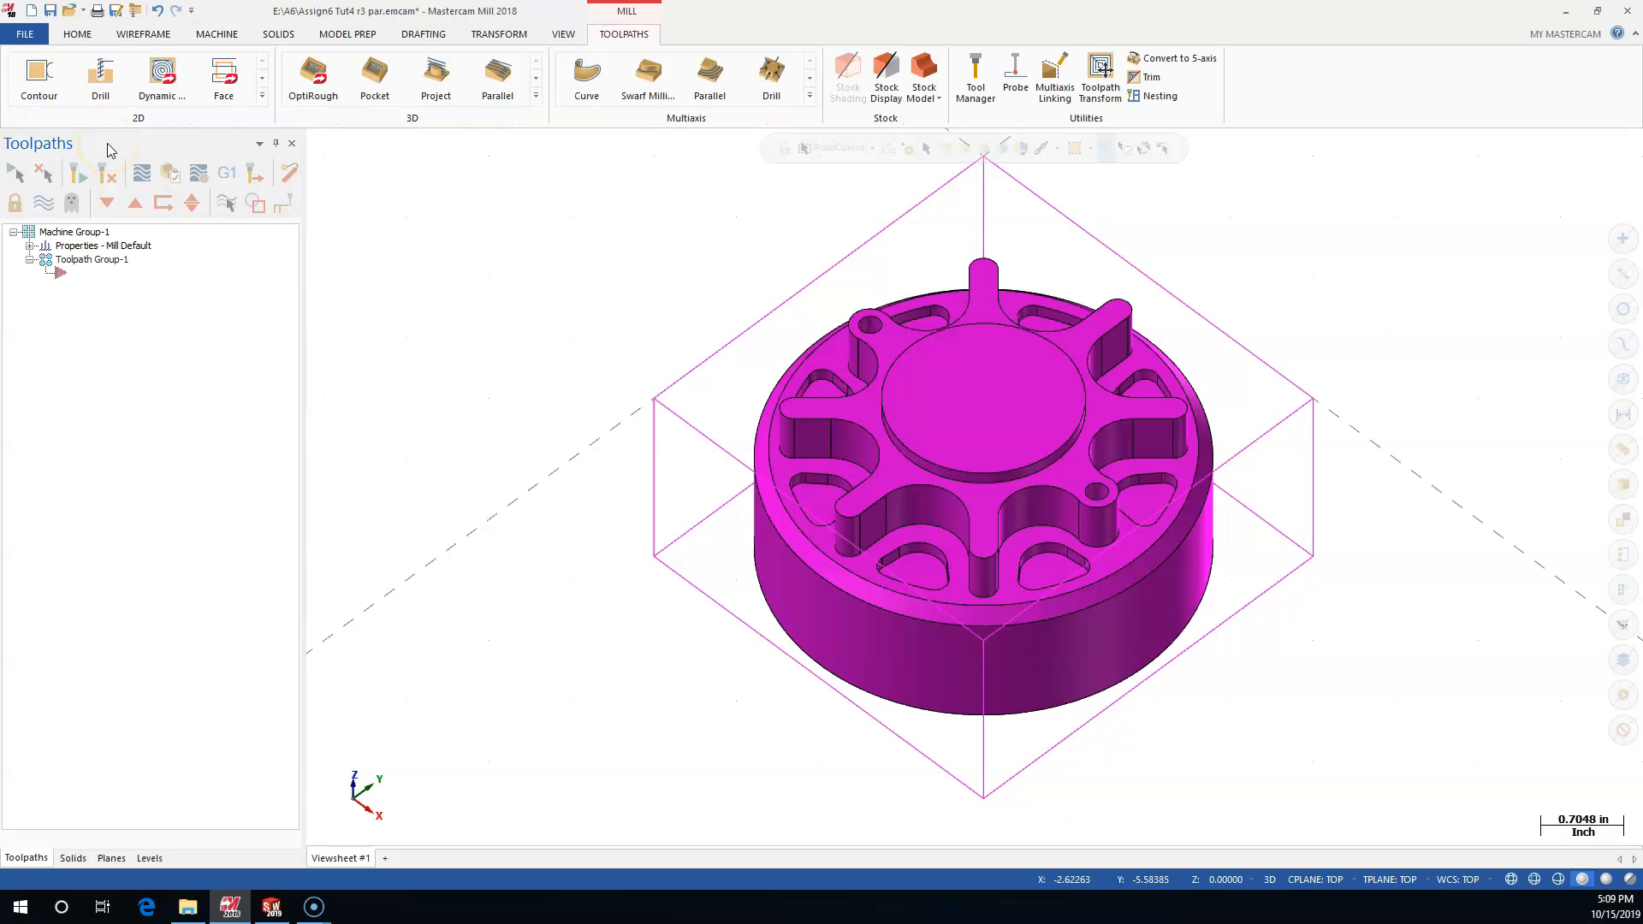
click(463, 210)
click(195, 661)
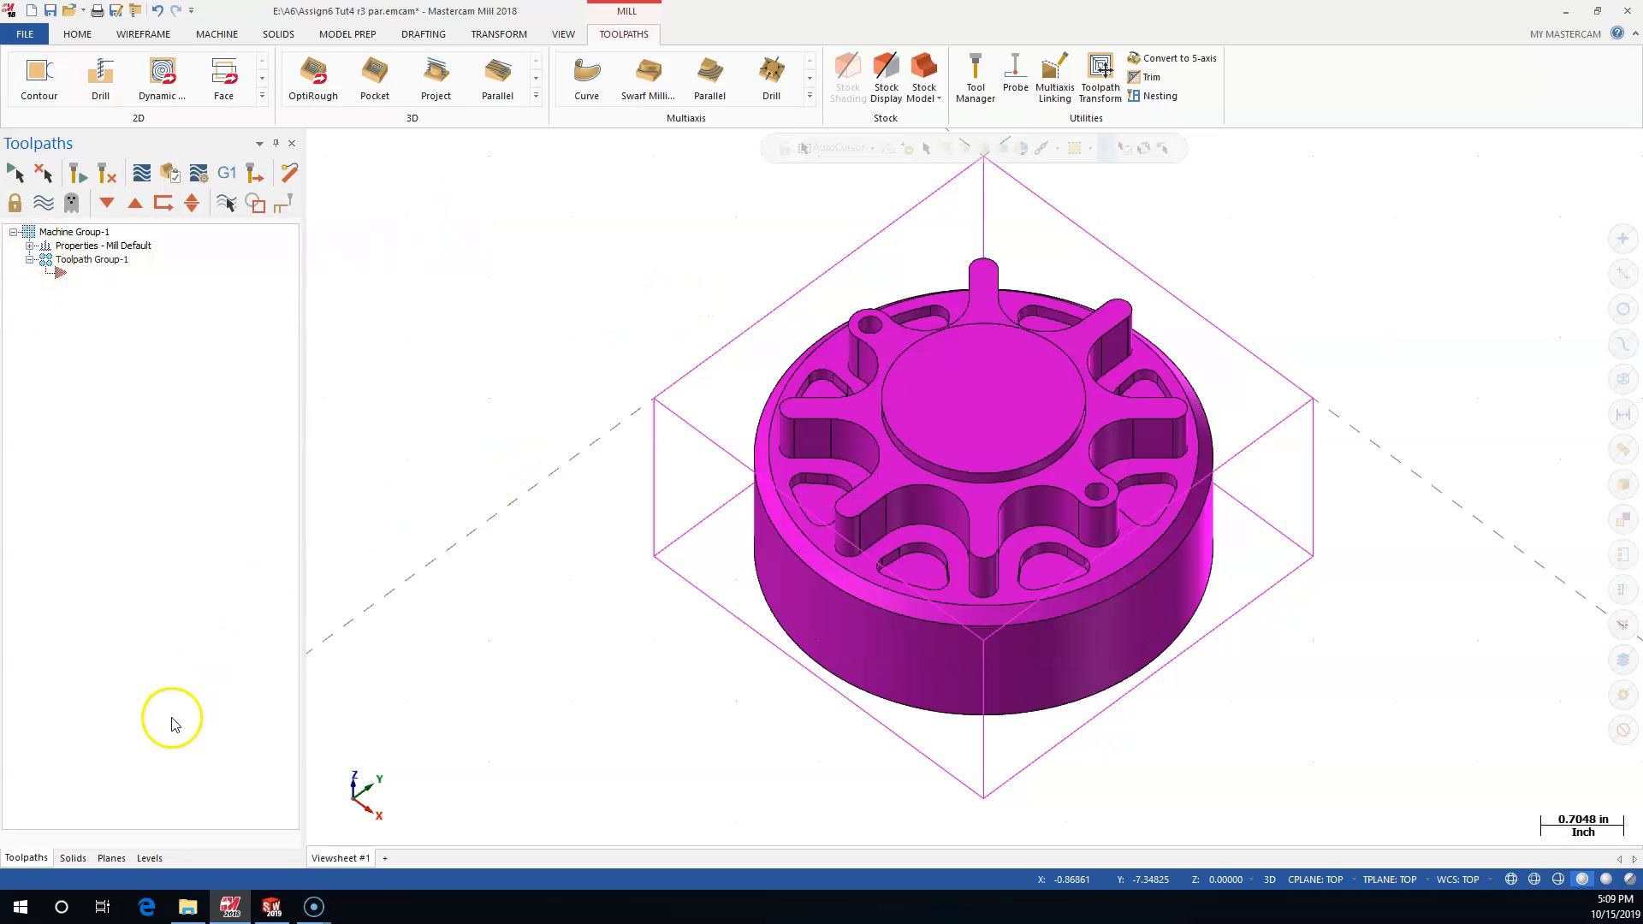